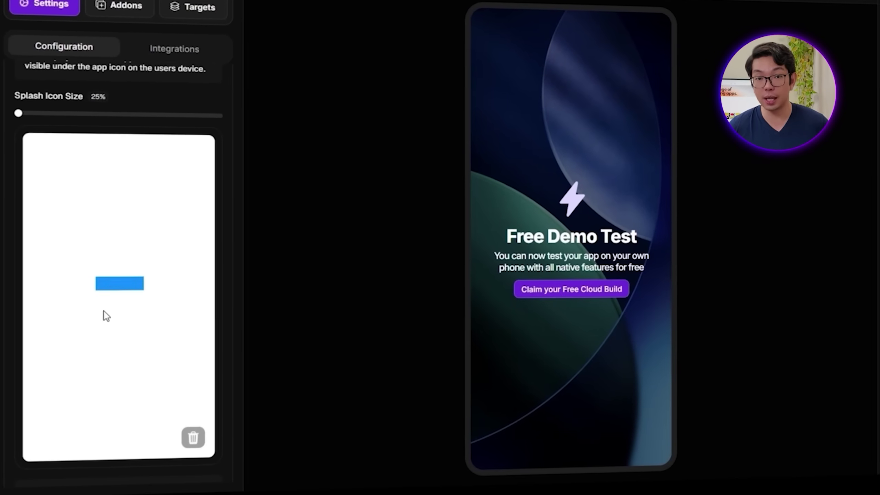
scroll(159, 355, down, 5)
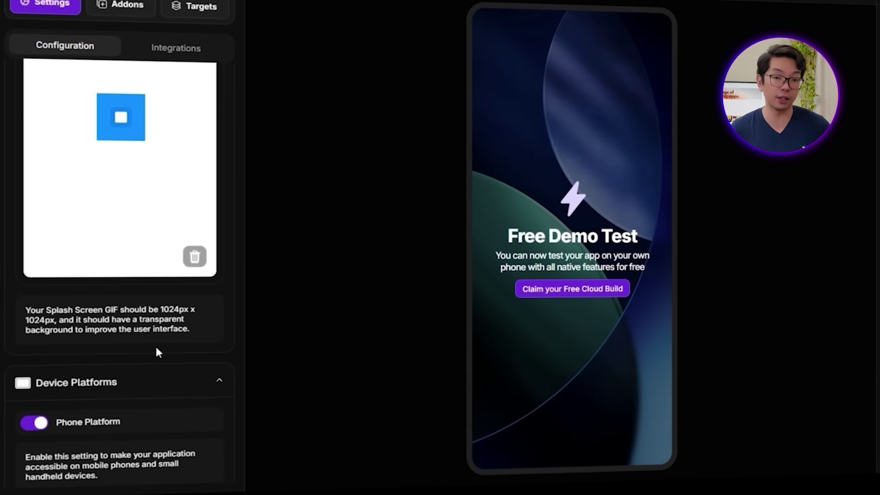
scroll(156, 346, up, 10)
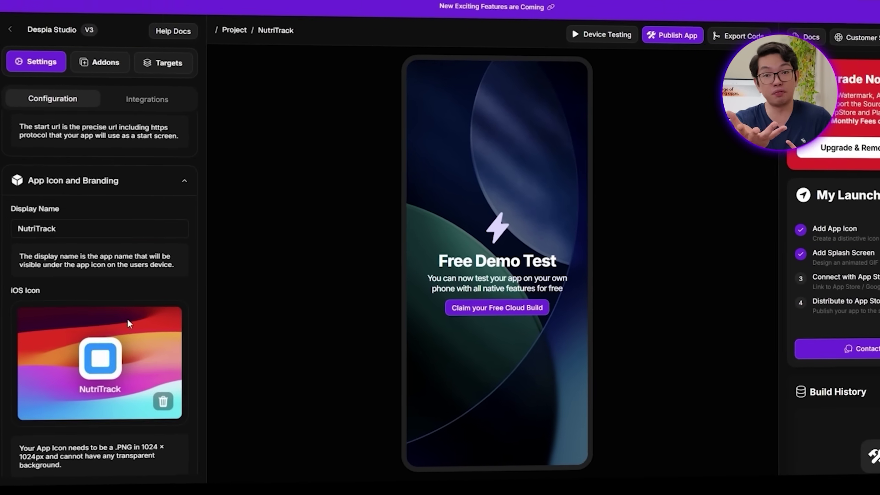
scroll(128, 323, up, 6)
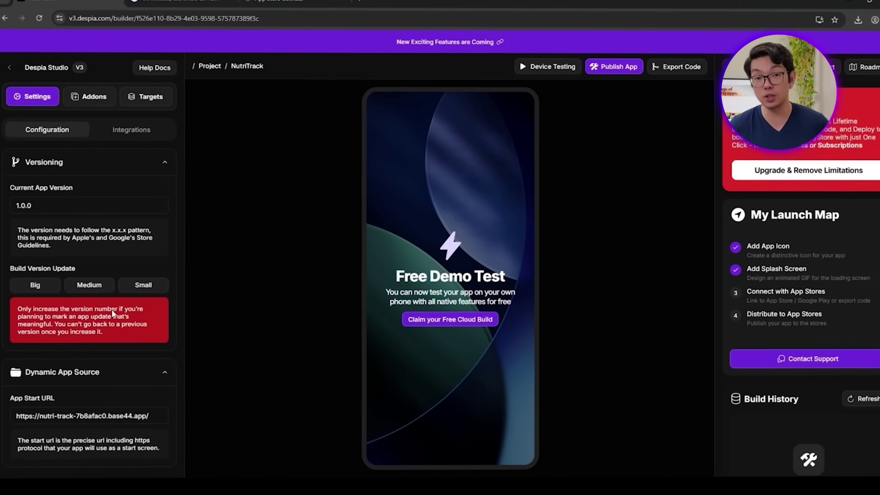
scroll(731, 370, down, 3)
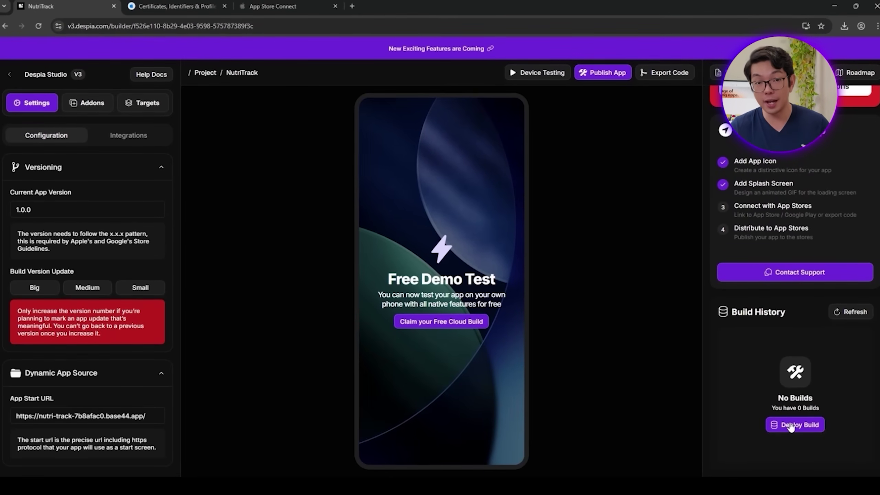
click(790, 425)
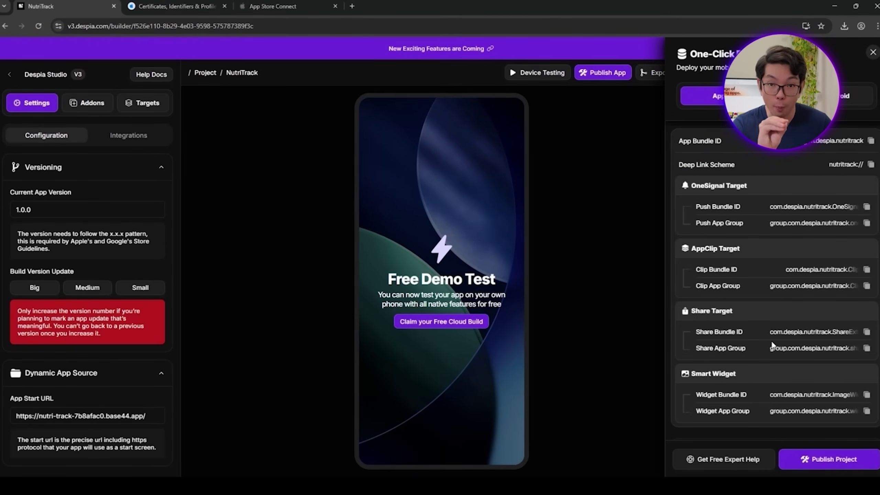
scroll(787, 302, down, 5)
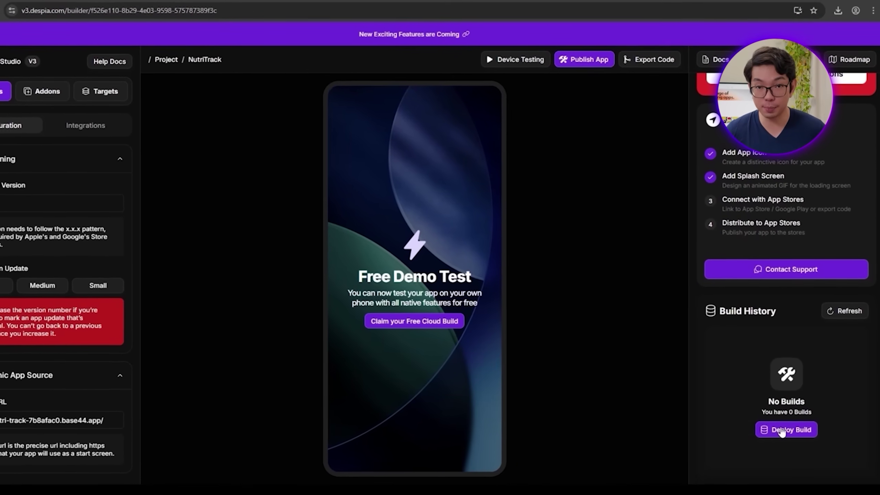
Step: In Deploy Build settings, start adding a new development team from the Development Team list
click(782, 430)
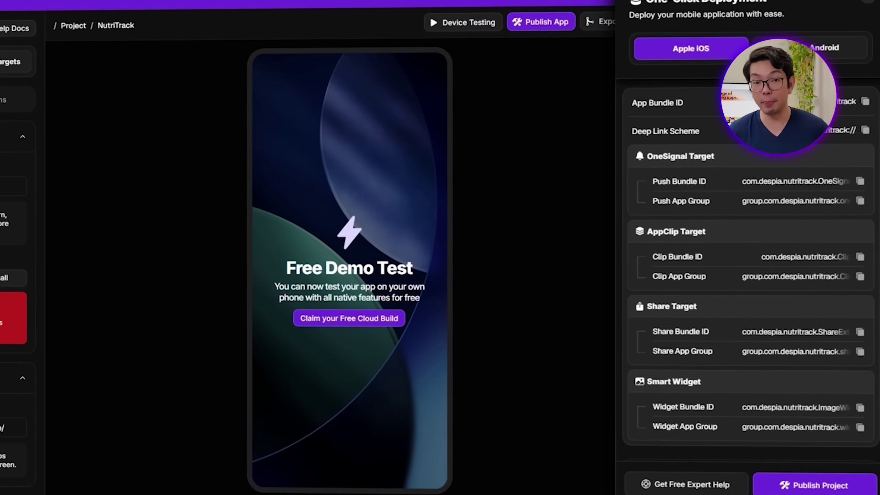
scroll(760, 297, down, 8)
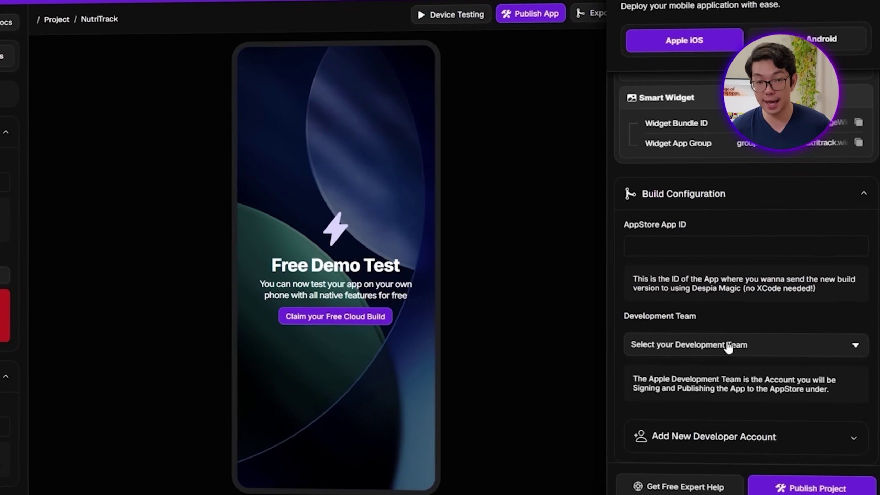
click(746, 342)
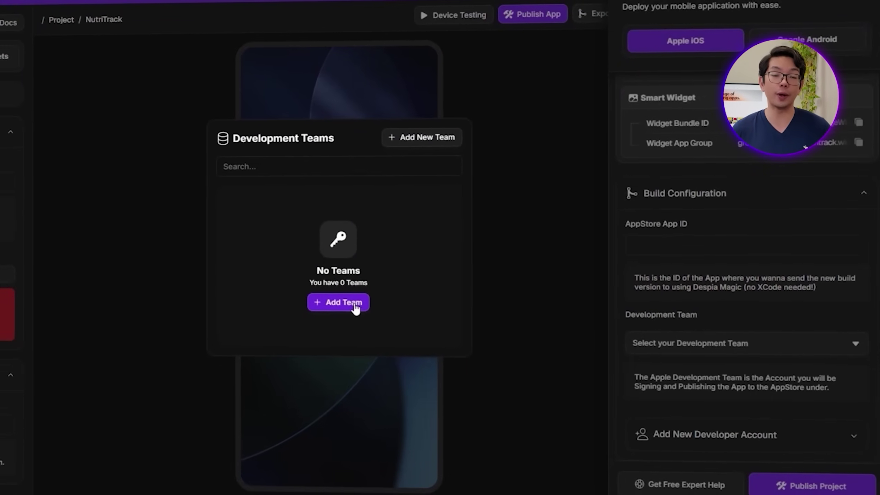
click(361, 311)
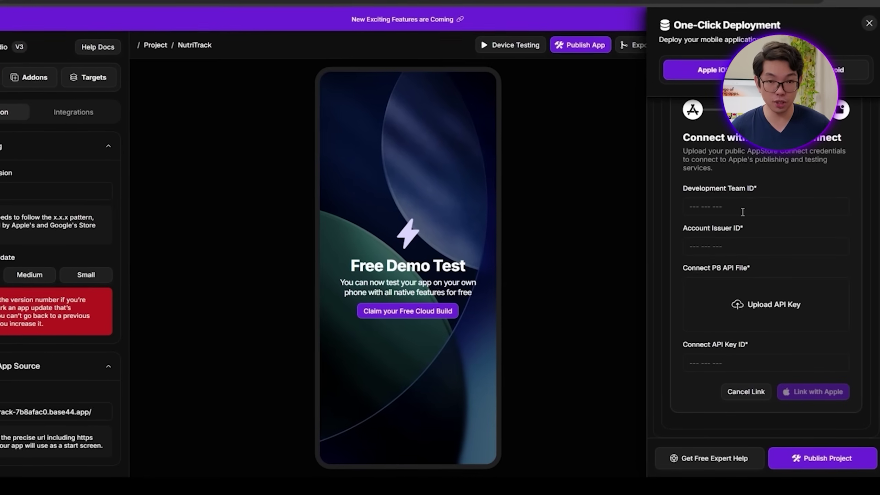
click(779, 207)
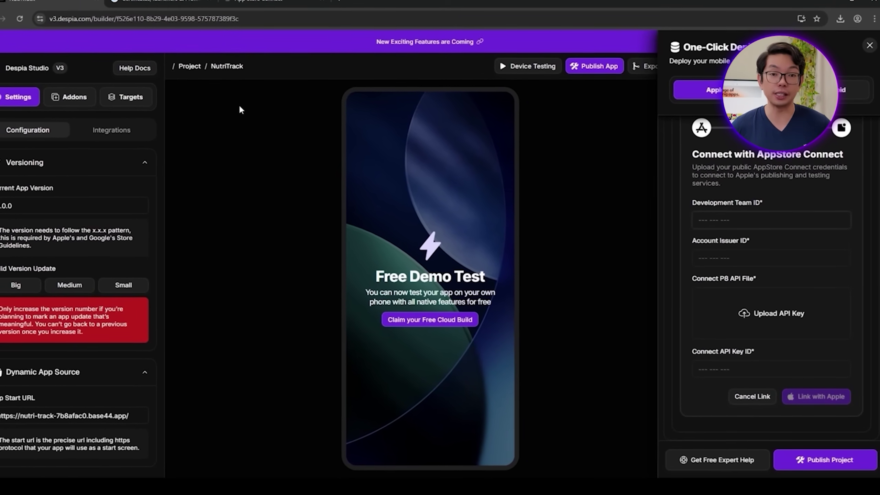
Step: Copy the team ID from the Apple Developer account page and return to Despia
click(183, 4)
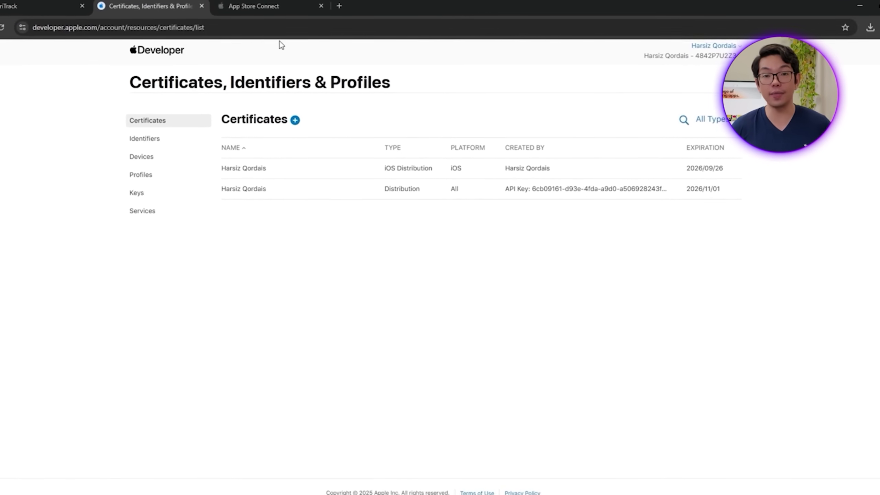
double_click(719, 56)
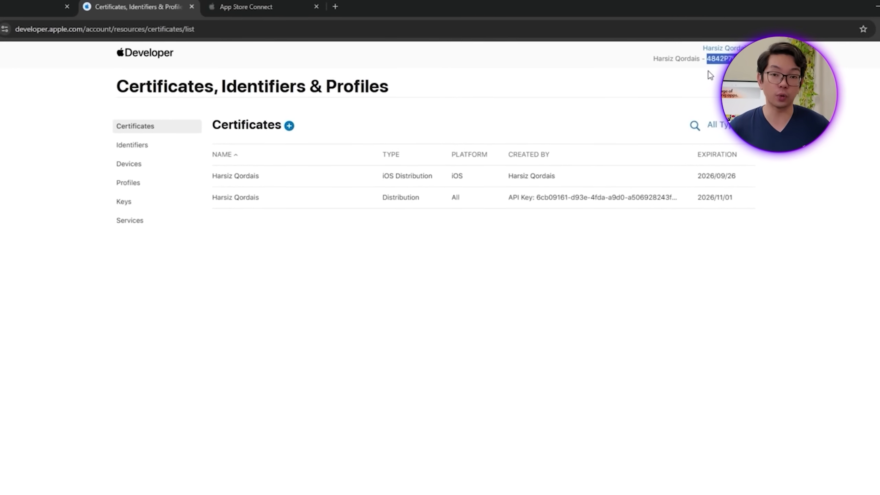
click(24, 7)
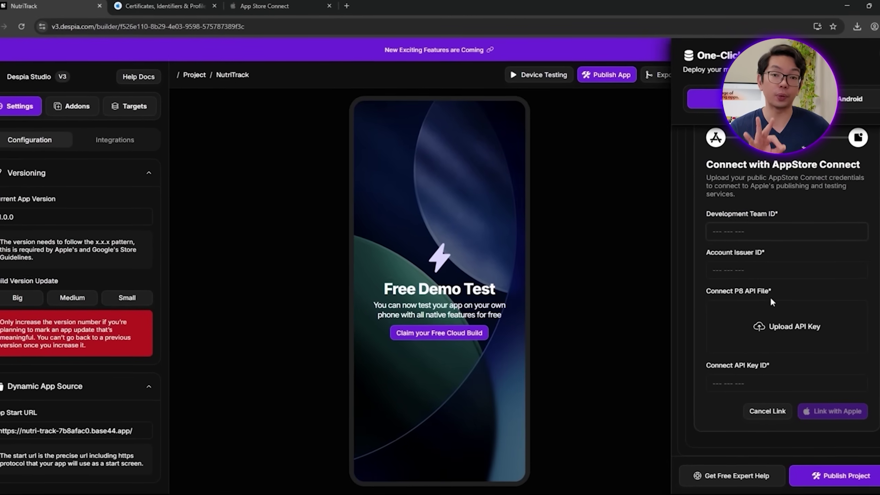
Step: Paste the team ID and App Store Connect's issuer ID into Despia's connection form
text(4842P7U2Z3)
click(745, 274)
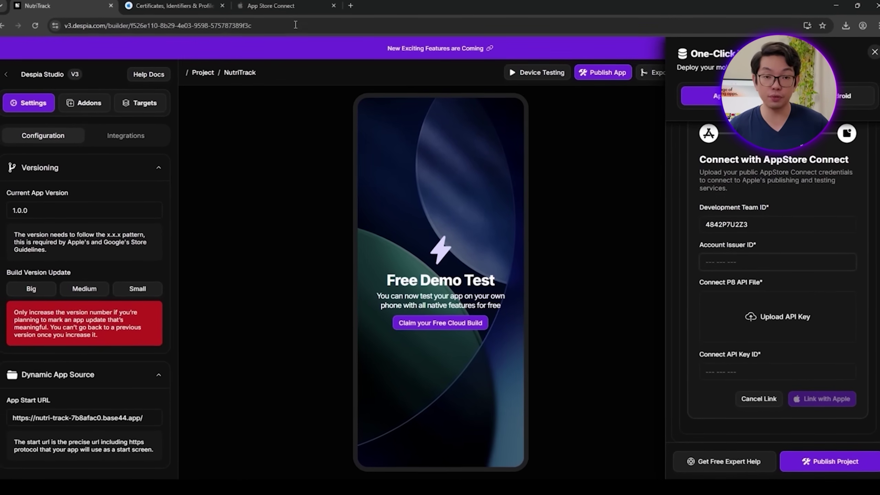
click(282, 6)
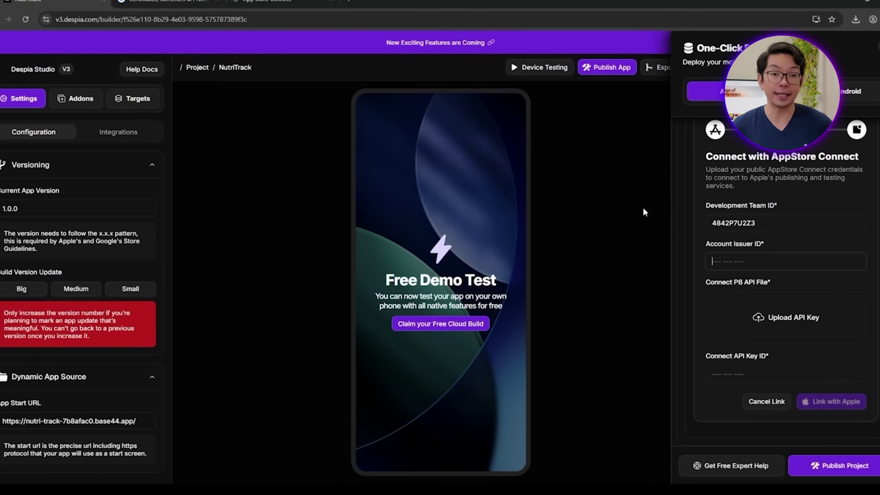
click(765, 261)
text(99f2b9f2-6369-410a-bae0-6cfd8eacac93)
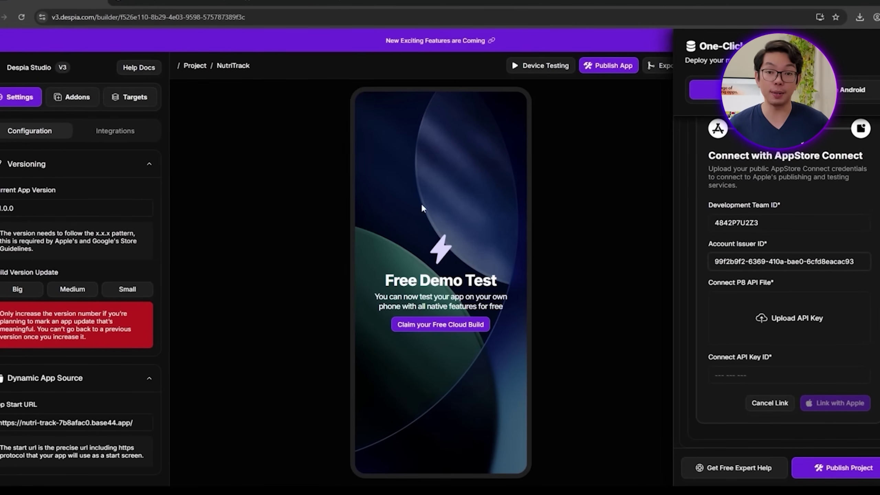
click(268, 2)
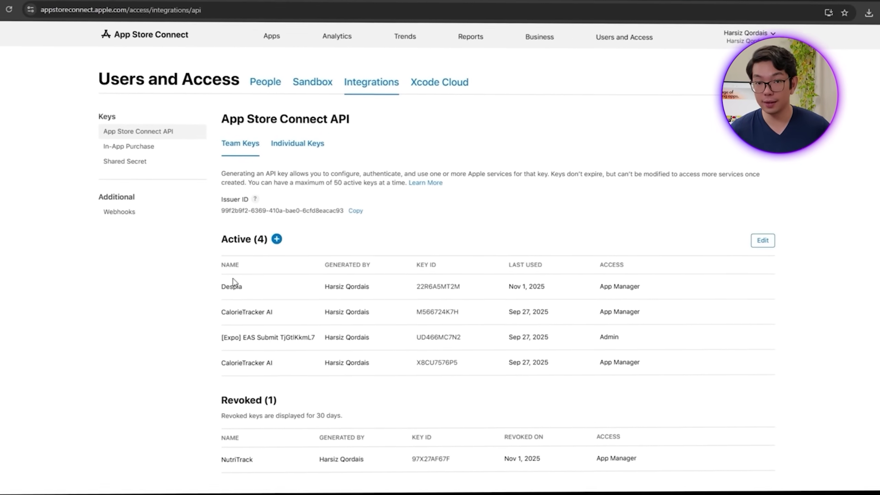
Step: Create a 'NutriTrack Despia' team API key with App Manager access, copy its key ID and download it
click(274, 239)
click(304, 228)
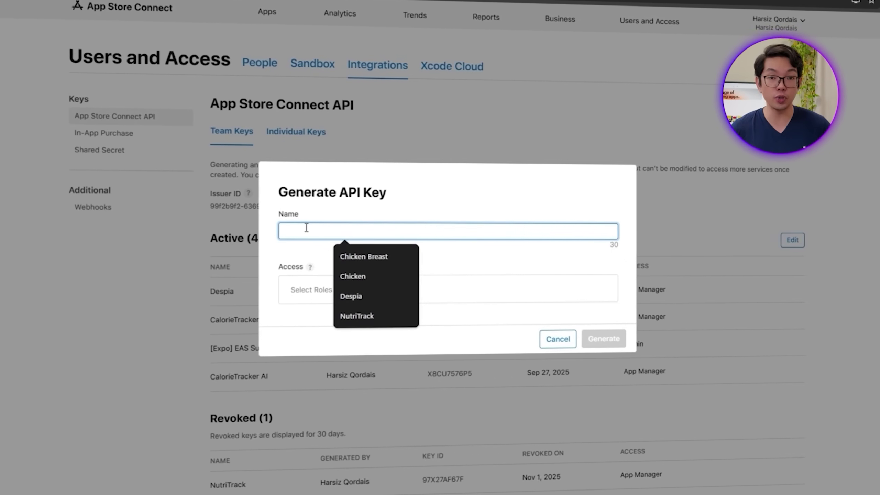
text(Nutri)
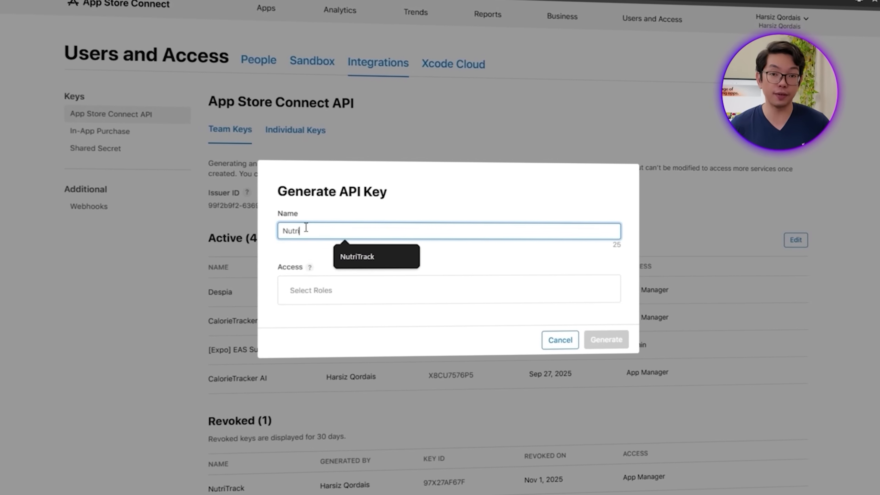
text(Track)
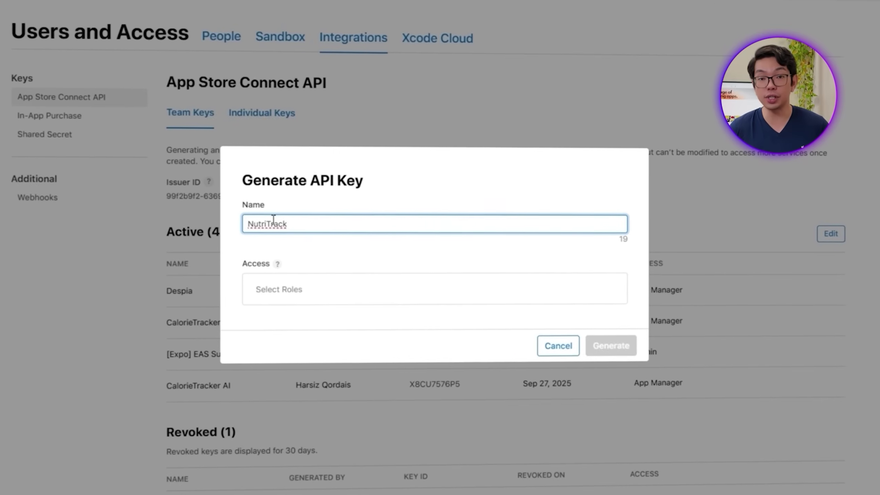
text( A)
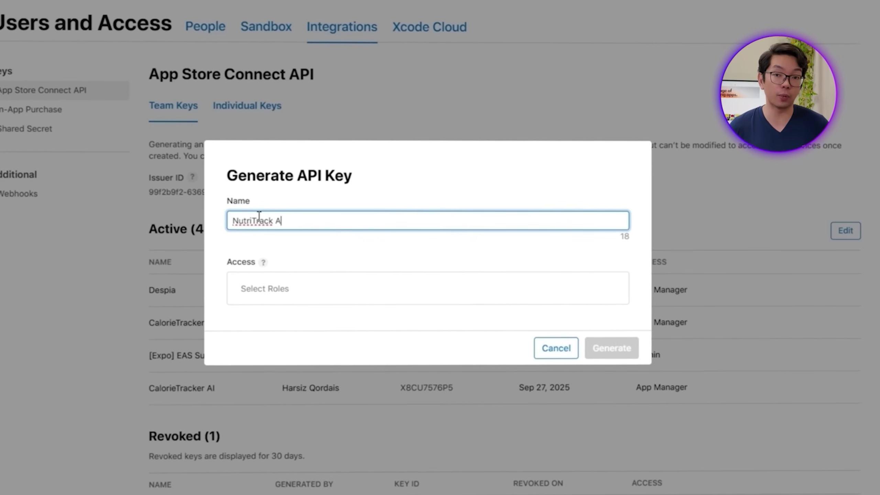
key(BackSpace)
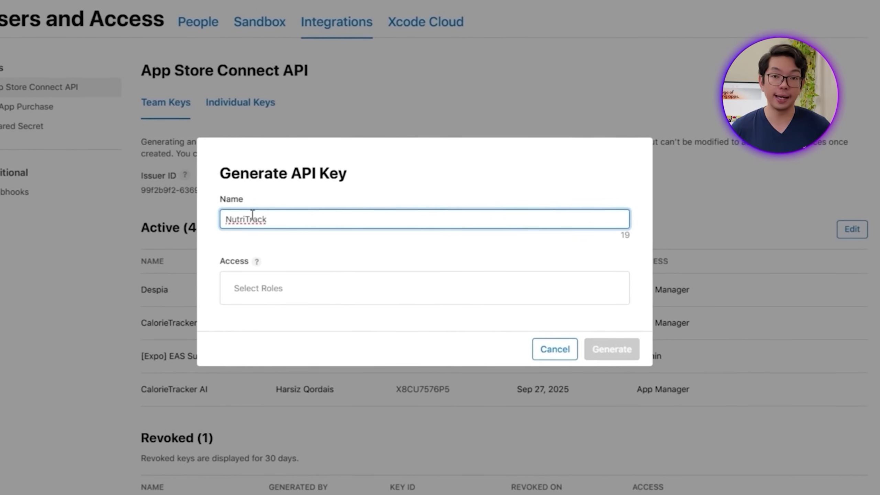
text(Despia)
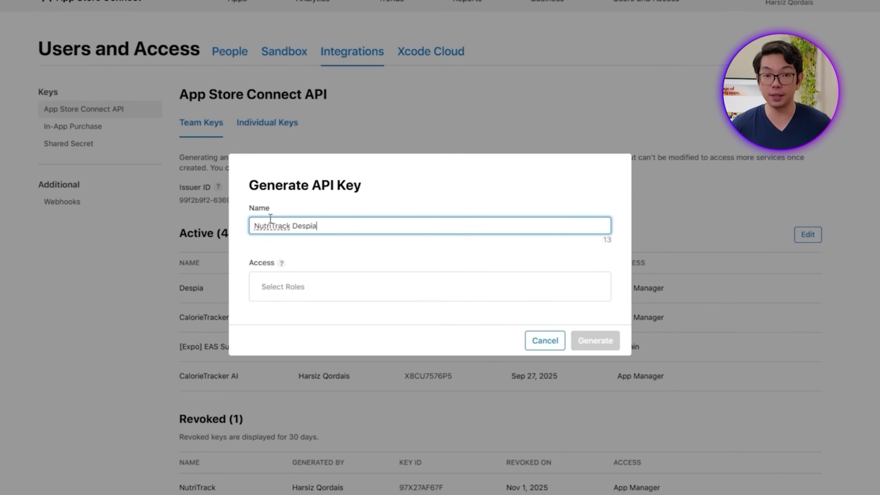
click(324, 291)
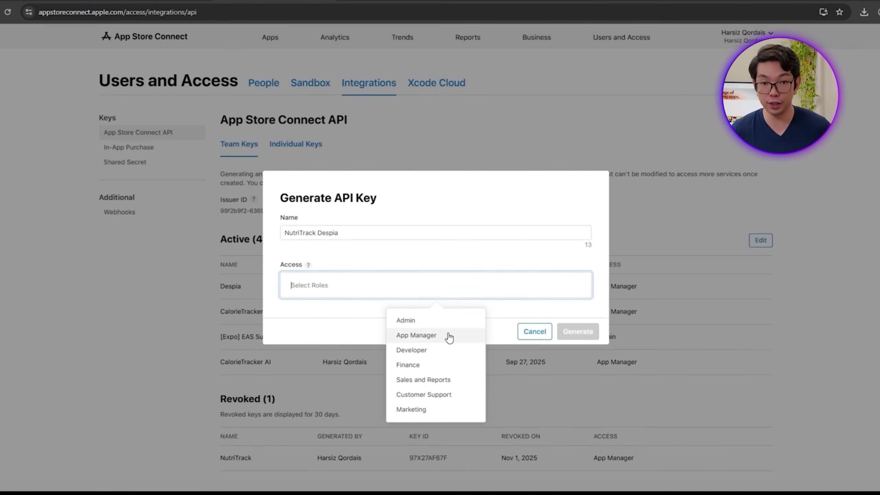
click(427, 336)
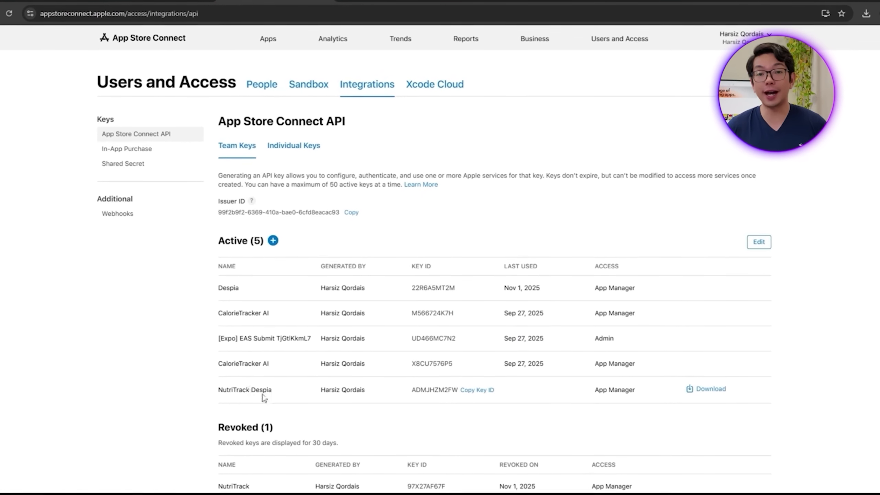
click(480, 395)
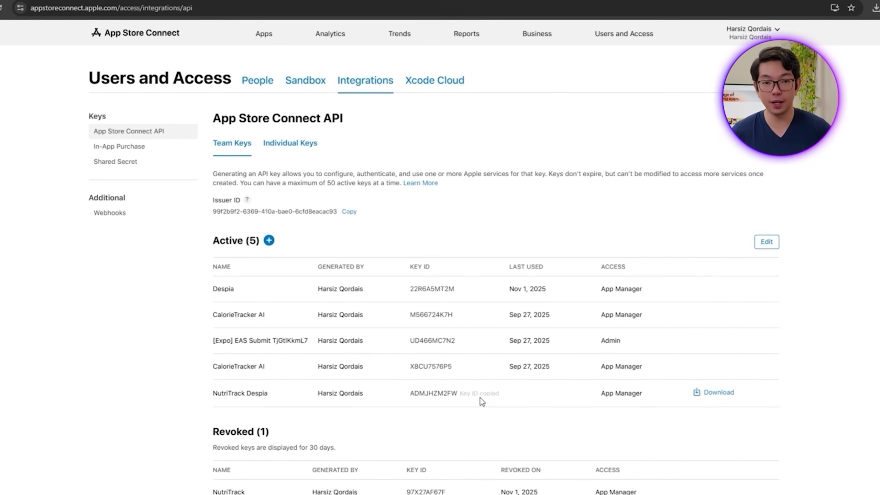
click(731, 395)
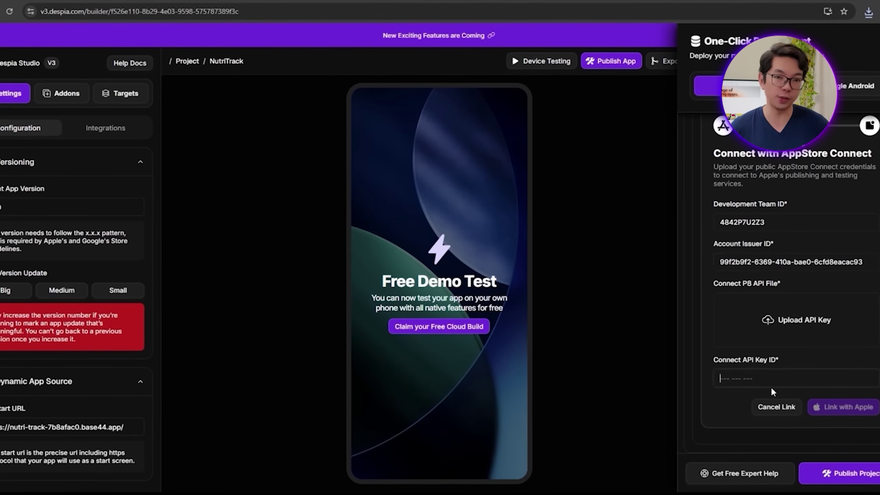
Step: Enter the copied key ID, upload the downloaded .p8 key file, and link with Apple
key(ctrl+v)
click(789, 324)
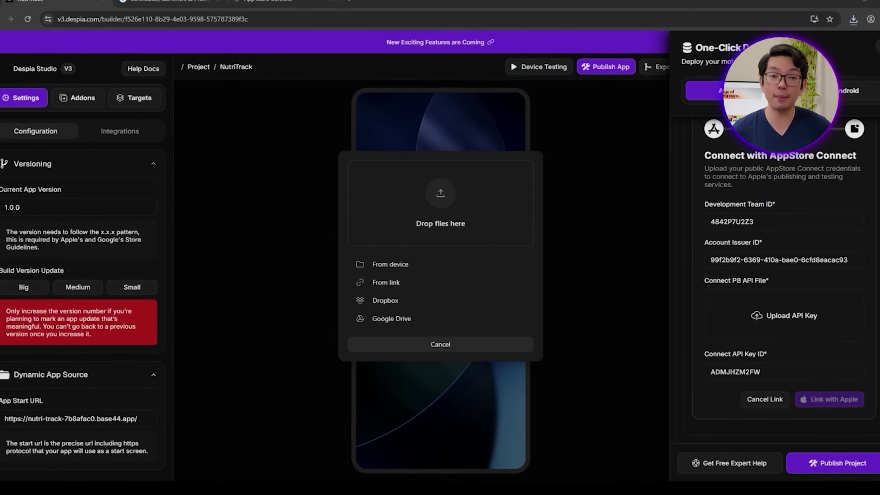
drag(445, 256, 438, 175)
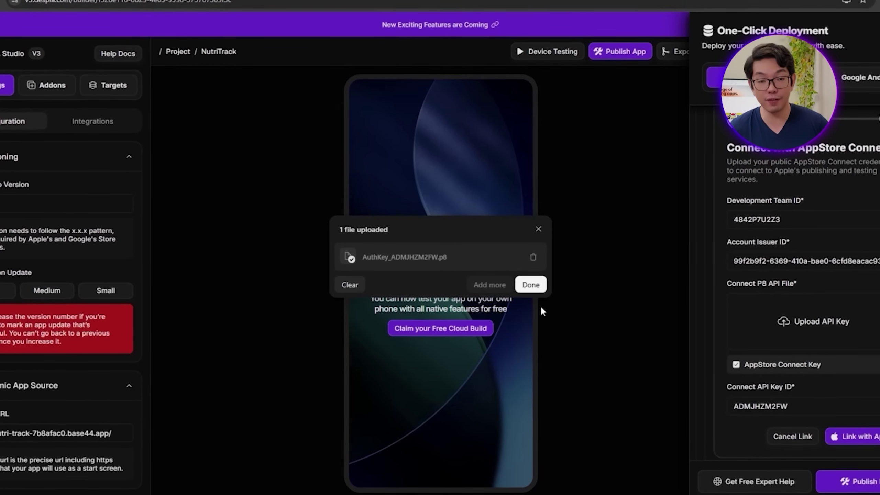
click(530, 285)
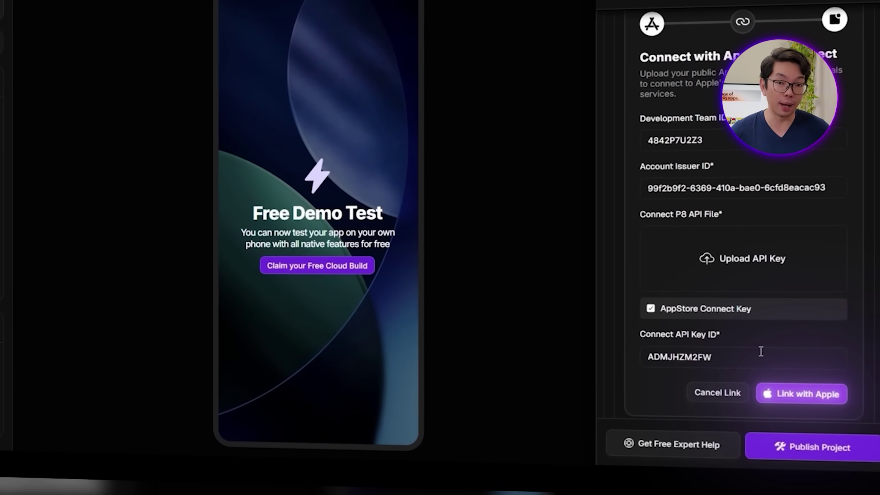
click(797, 396)
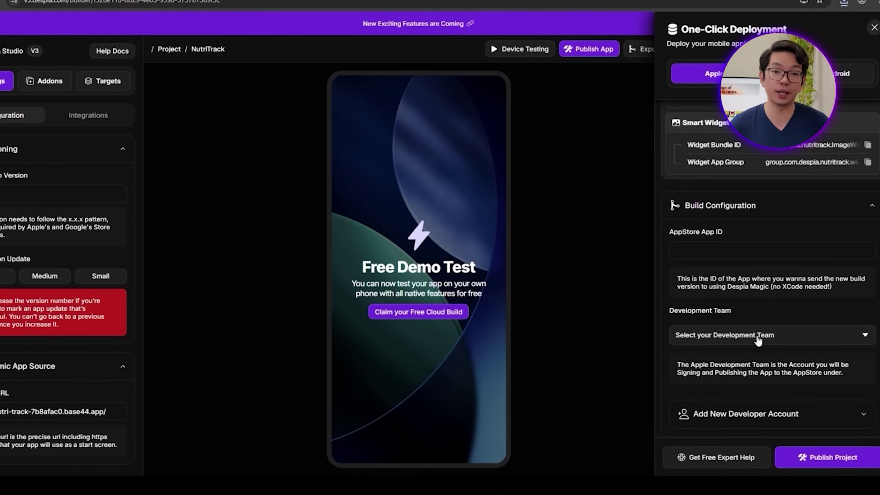
Step: Keep the current development team and scroll up the deployment panel to the bundle IDs
click(757, 341)
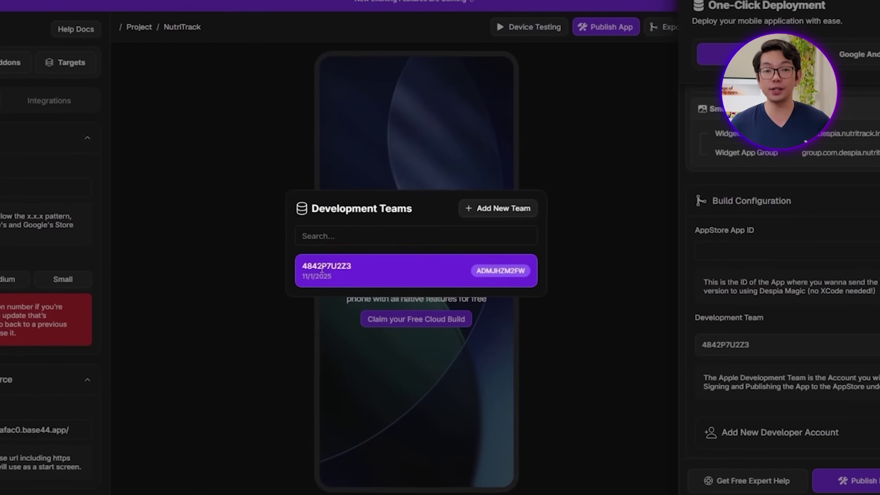
double_click(500, 270)
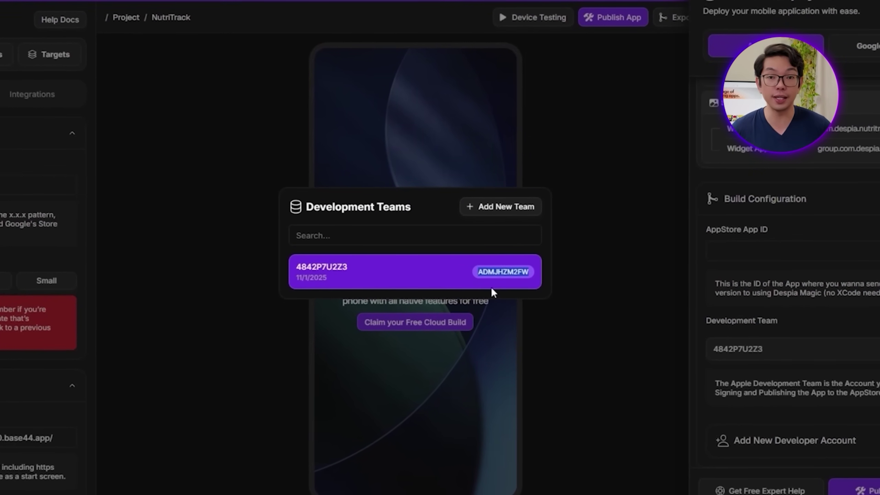
click(781, 366)
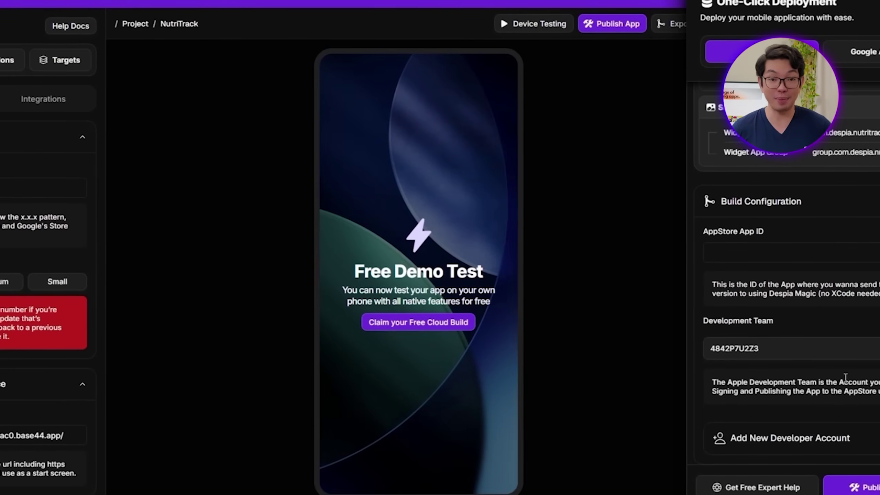
scroll(813, 362, up, 2)
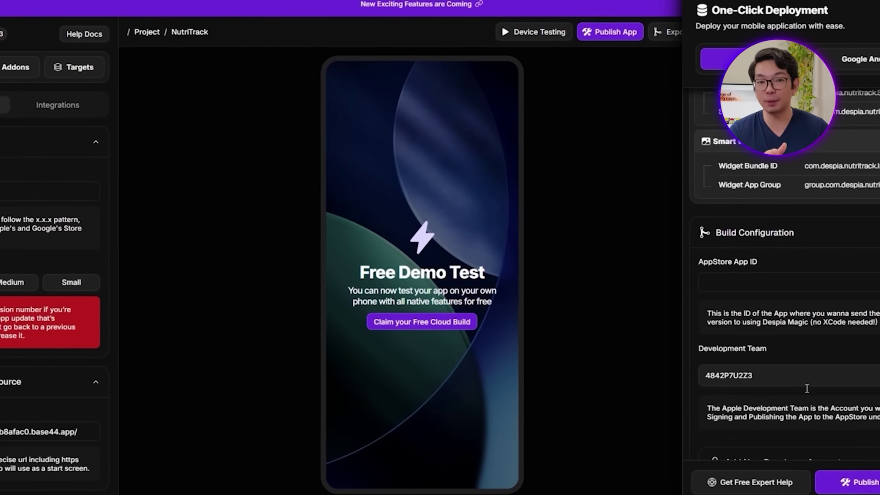
scroll(813, 395, up, 6)
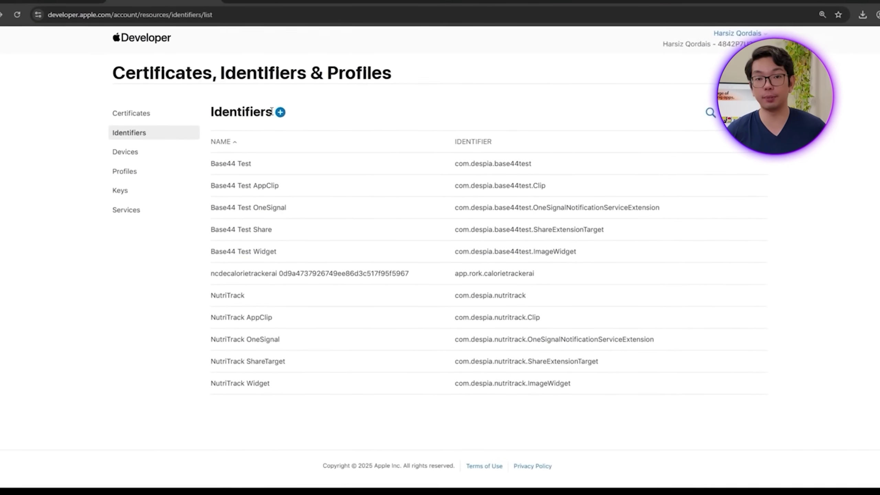
Step: Start a new App ID with bundle ID com.despia.nutritrackapp and description 'NutriTrackApp'
click(279, 114)
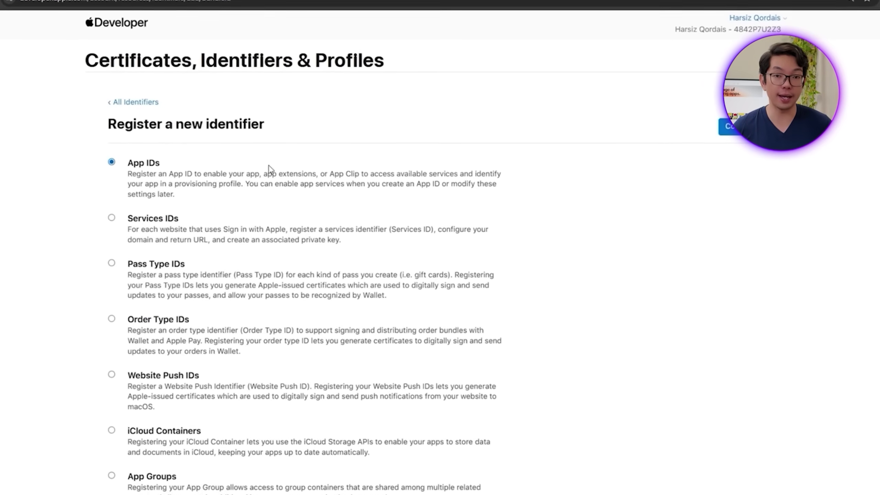
click(748, 125)
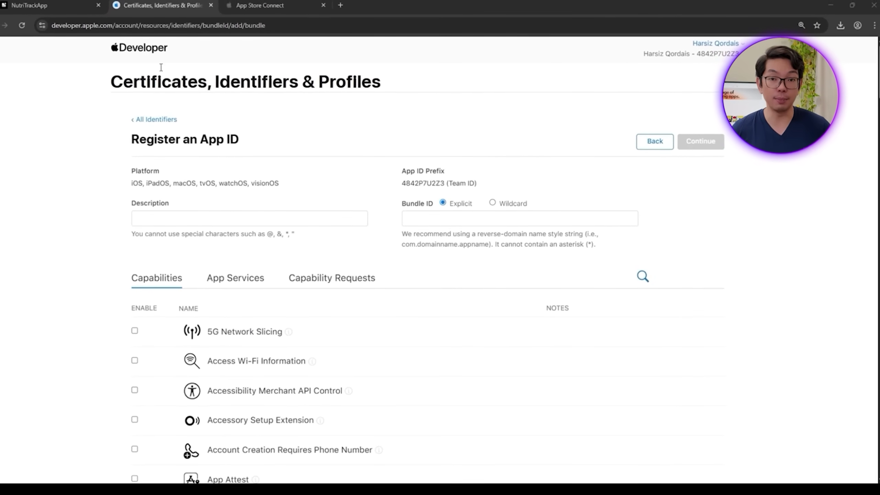
click(58, 2)
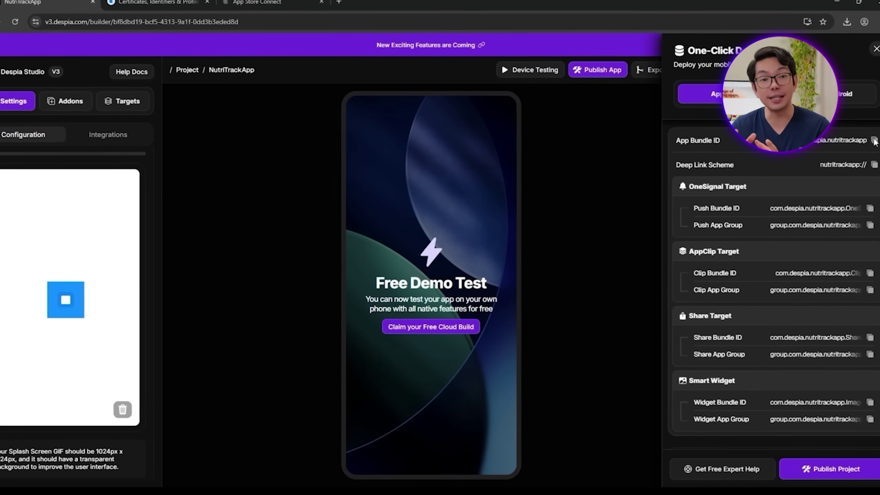
click(156, 1)
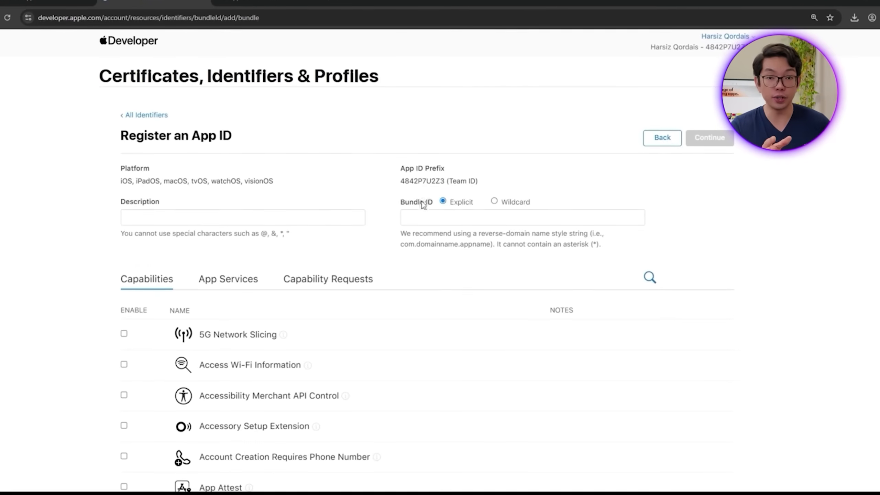
click(424, 217)
key(ctrl+v)
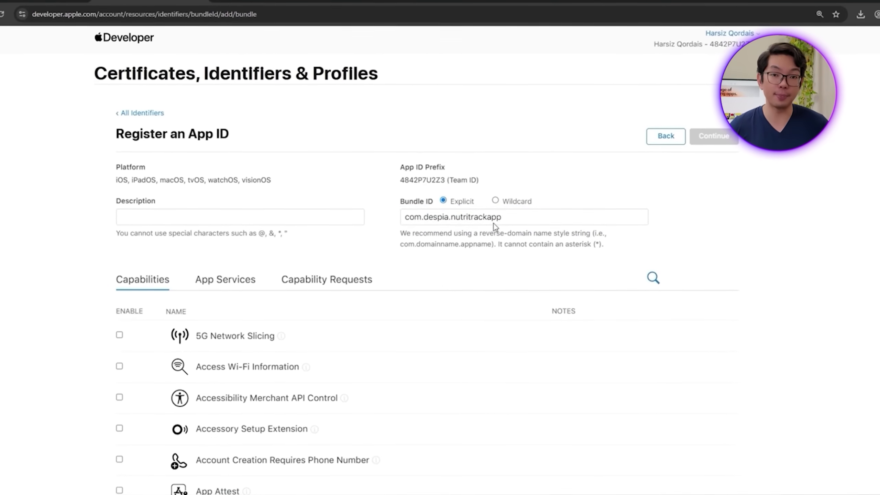
click(342, 217)
text(NutriTrackA)
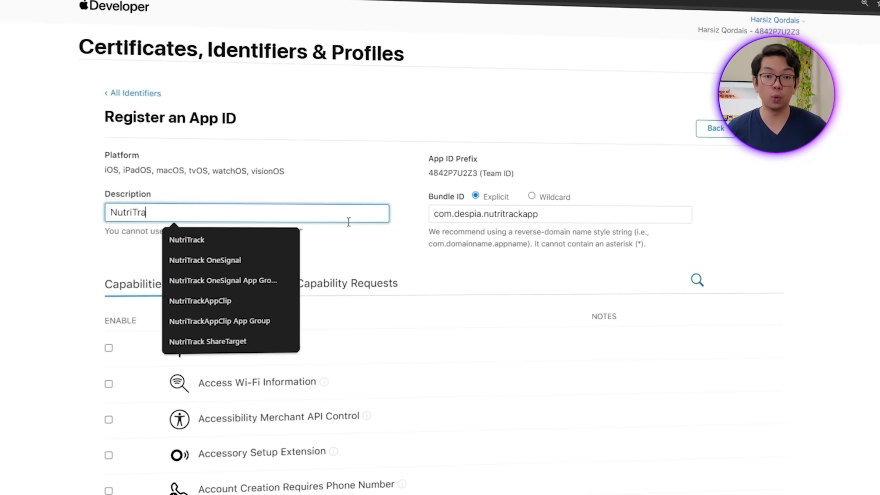
text(pp)
click(369, 244)
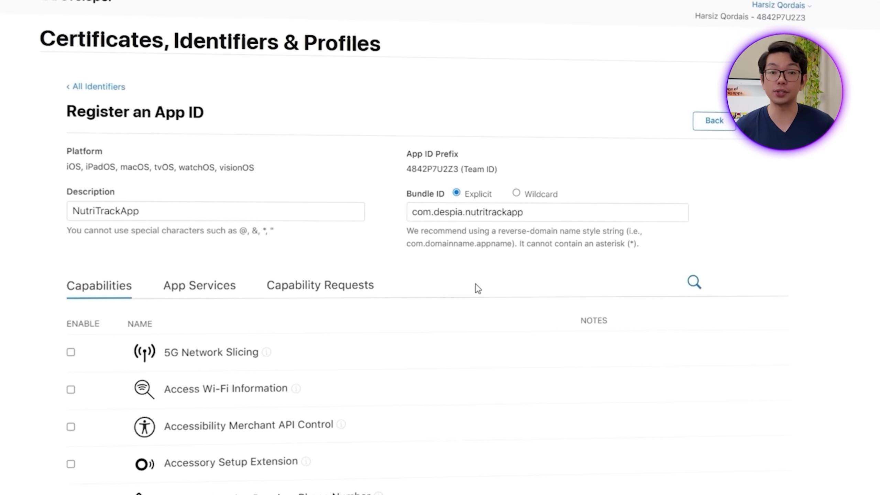
Step: Enable App Attest, Push Notifications and Siri, then register the App ID
scroll(464, 284, down, 5)
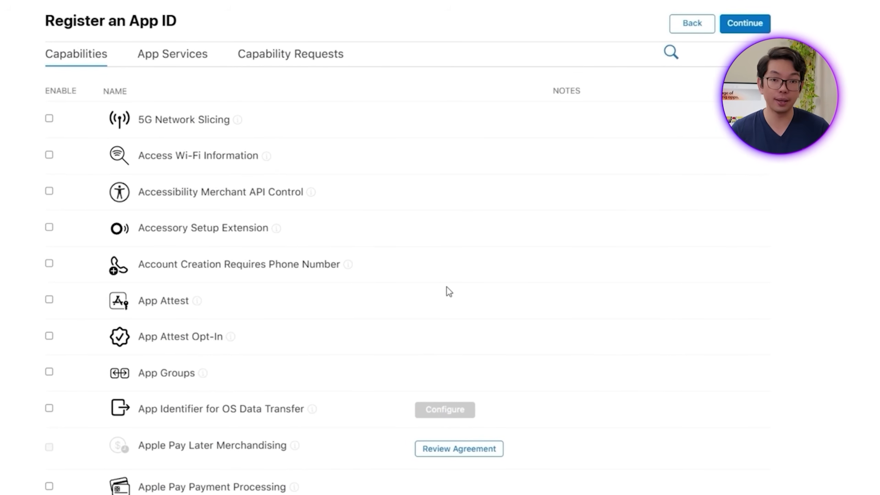
click(50, 300)
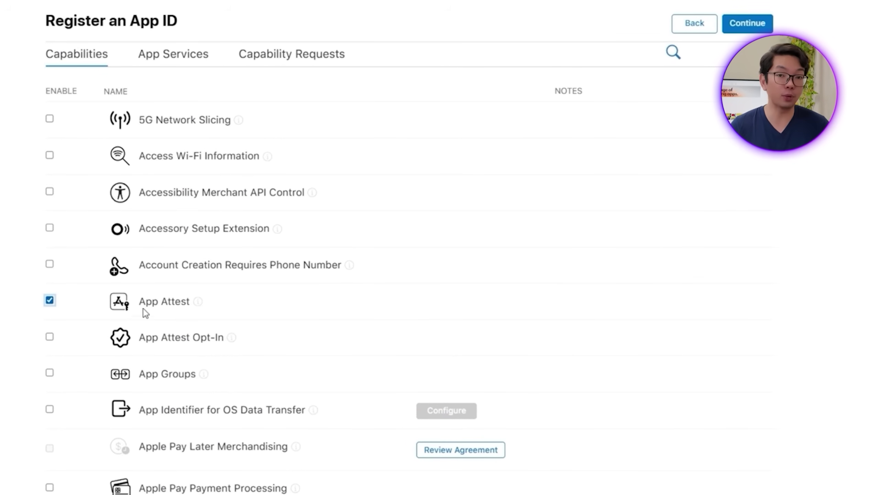
scroll(164, 389, down, 8)
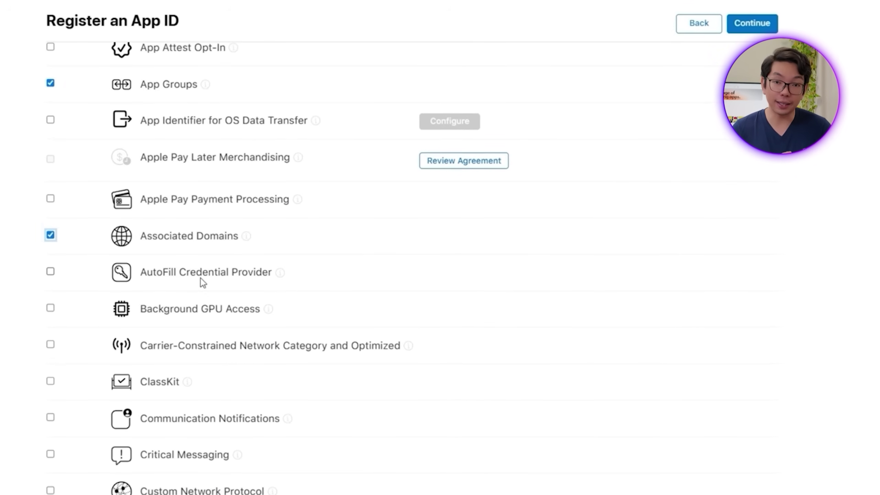
scroll(203, 283, down, 15)
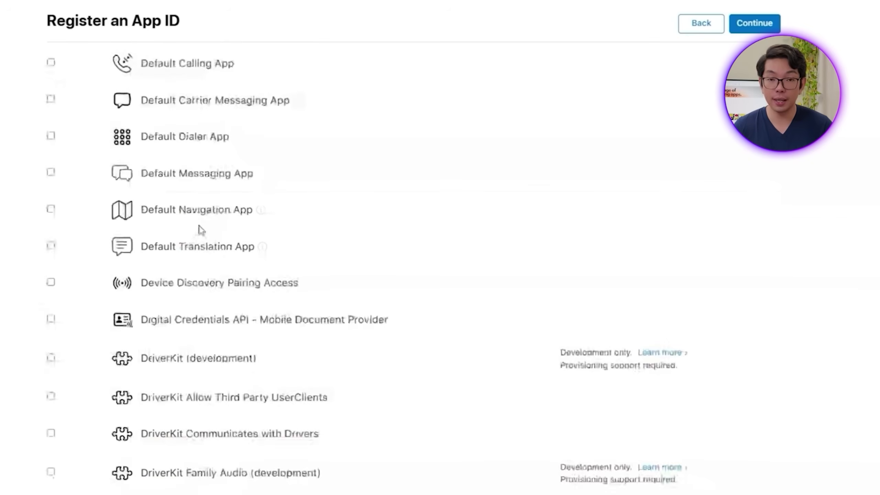
scroll(201, 230, down, 20)
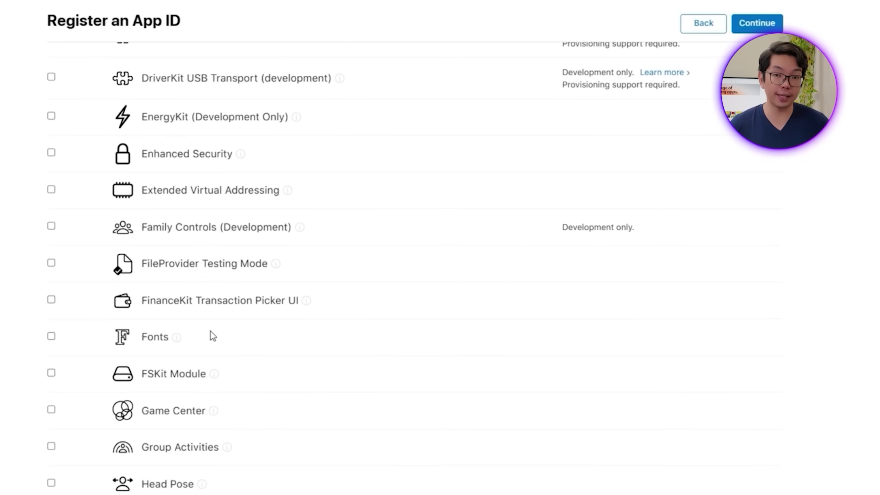
scroll(235, 410, down, 4)
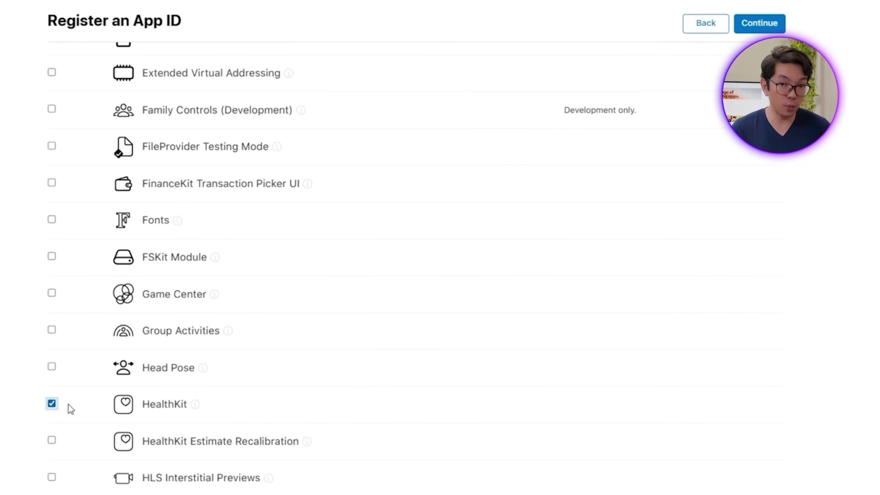
scroll(69, 405, down, 10)
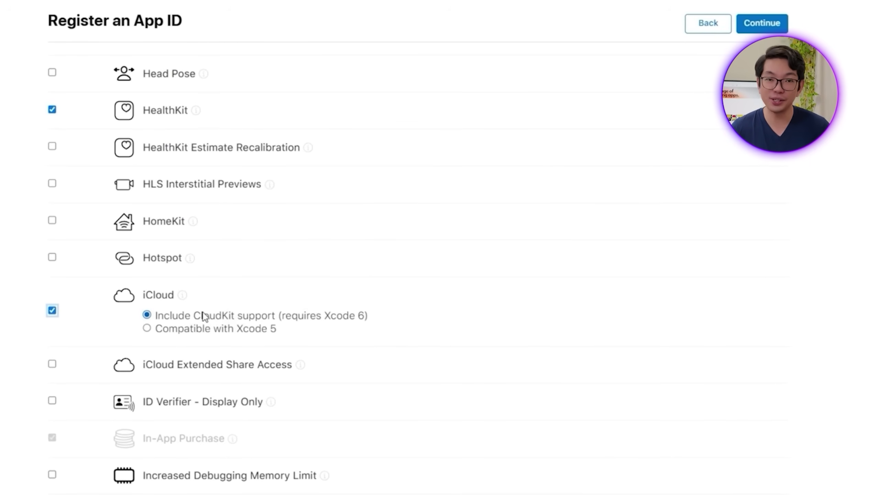
scroll(204, 316, down, 20)
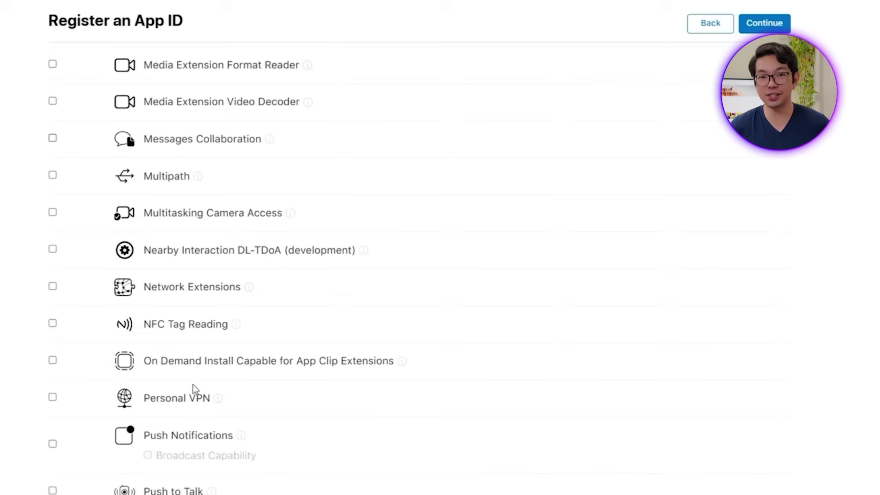
scroll(192, 385, down, 2)
click(52, 395)
scroll(332, 397, down, 9)
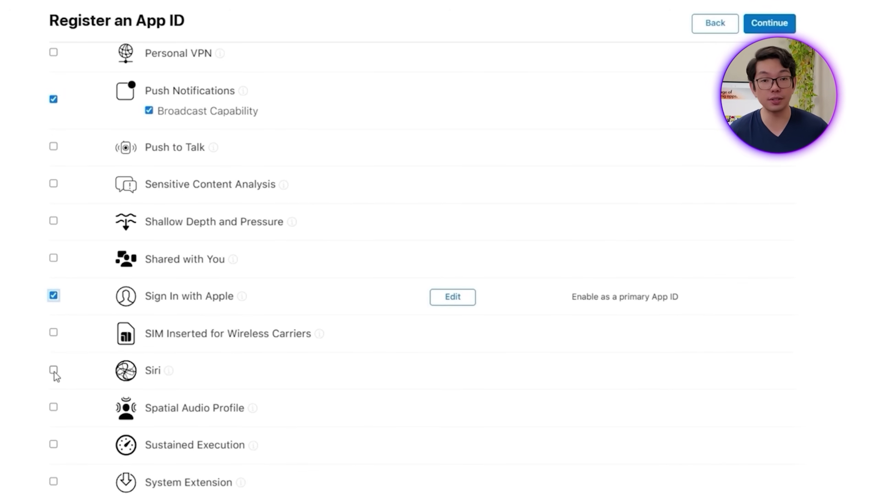
click(53, 370)
scroll(183, 390, down, 10)
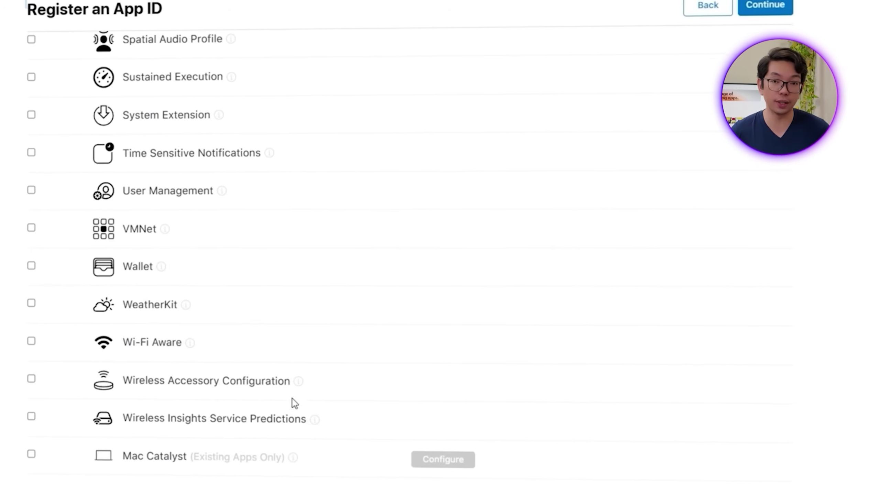
scroll(835, 331, up, 20)
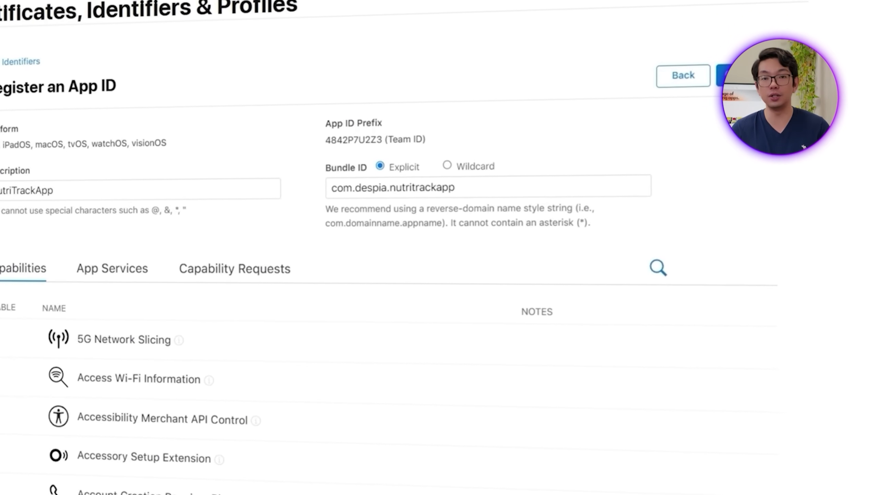
click(759, 76)
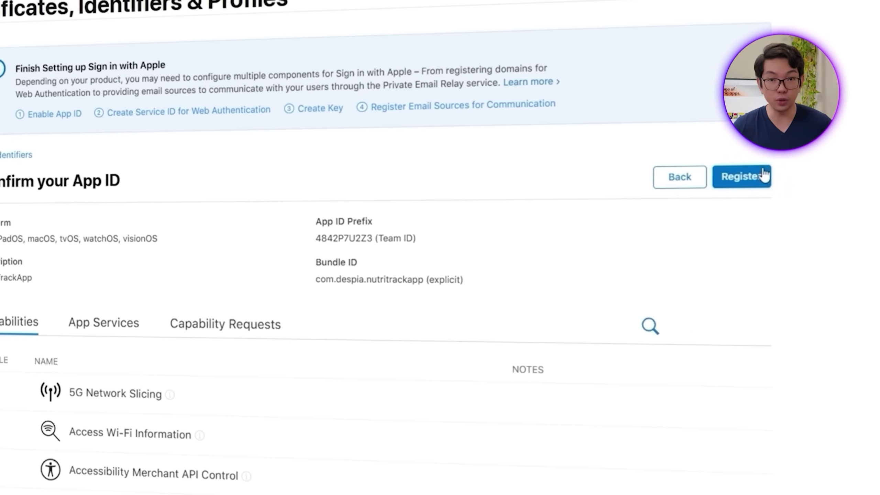
click(760, 176)
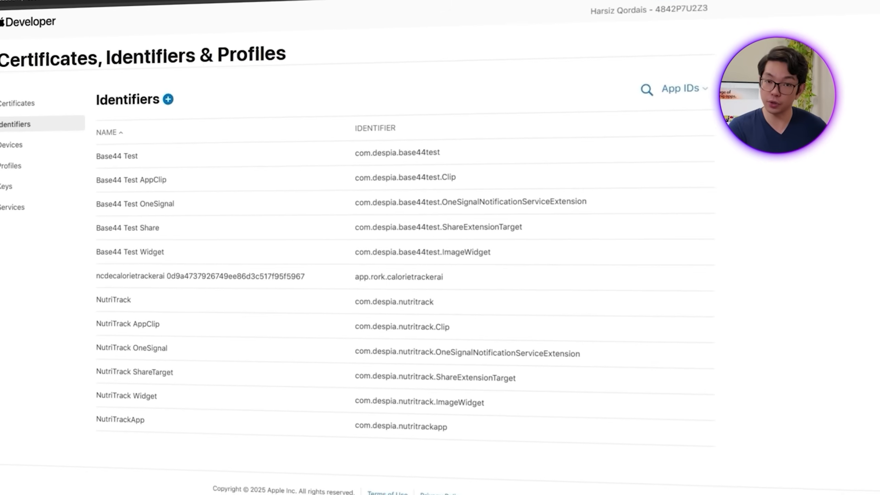
Step: Start a new App ID using the OneSignal notification extension bundle ID
click(216, 106)
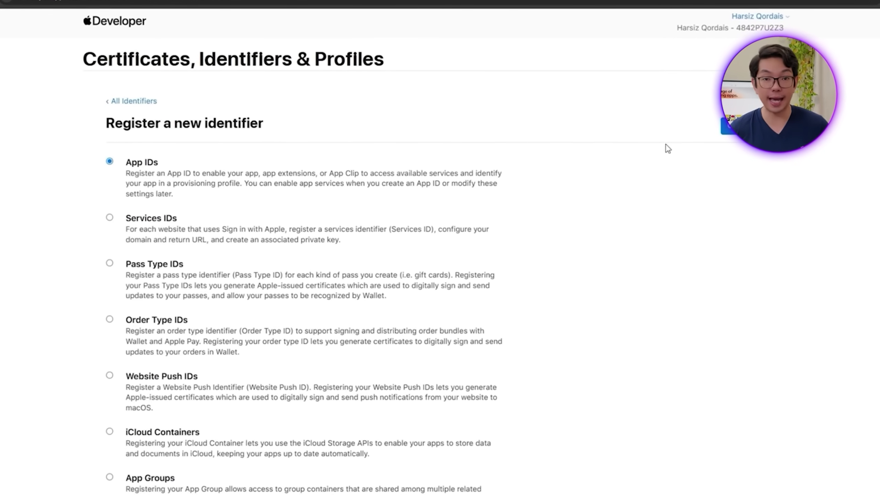
click(725, 129)
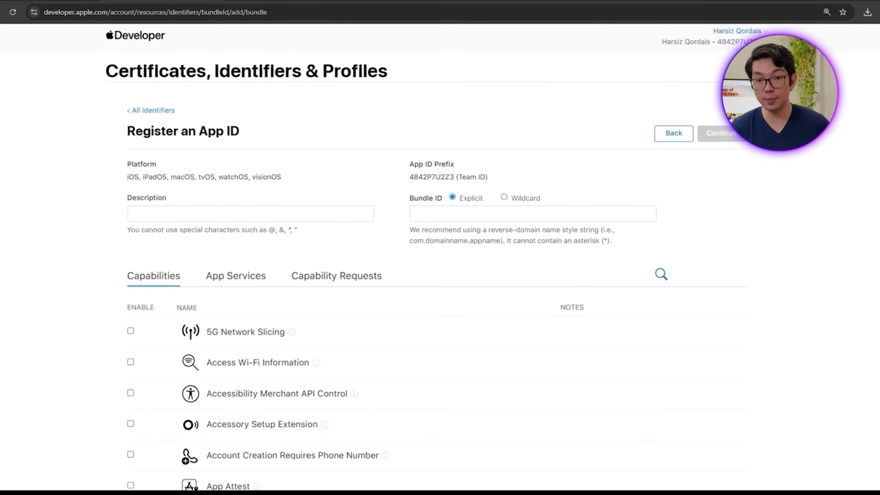
click(466, 213)
text(com.despia.nutritrackapp.OneSignalNotificationServiceExtension)
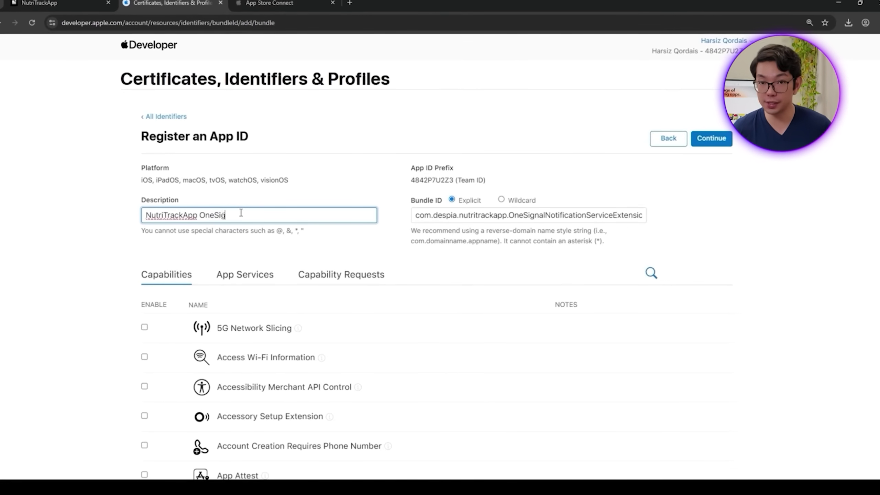
Step: Enable Associated Domains and Push Notifications with Broadcast Capability, then register the App ID
scroll(445, 336, down, 5)
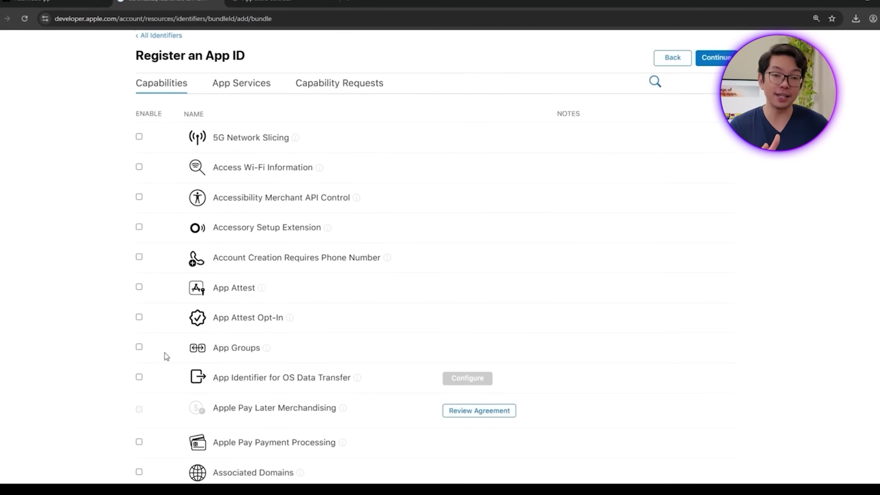
scroll(255, 379, down, 4)
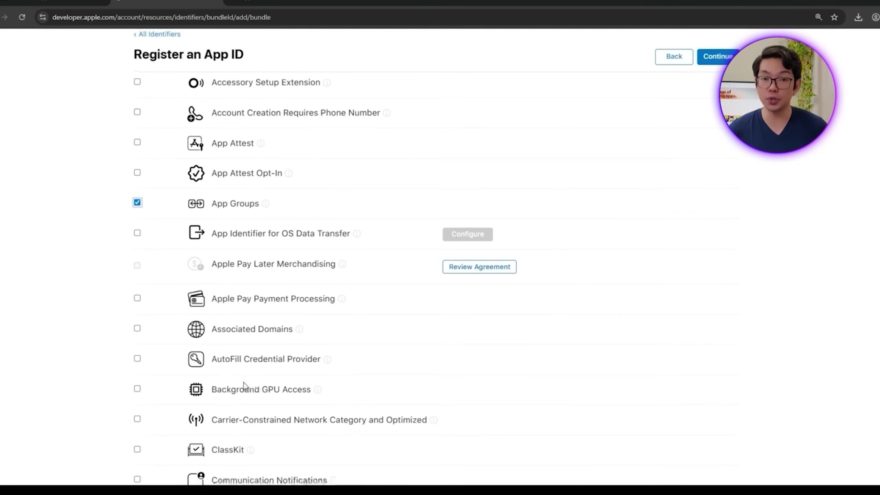
click(136, 328)
scroll(320, 395, down, 11)
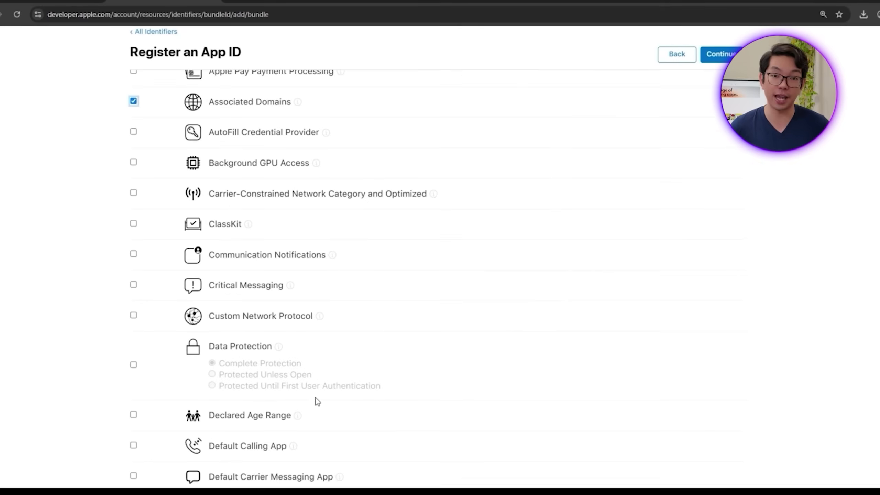
scroll(314, 398, down, 20)
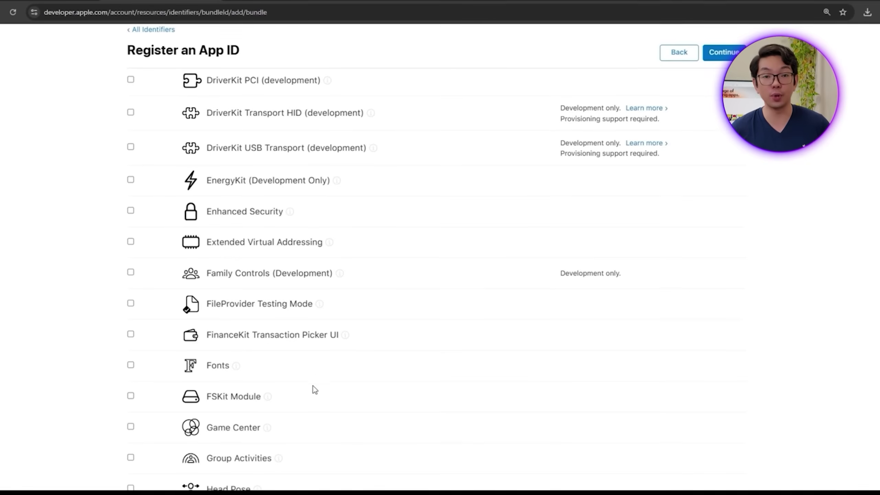
scroll(313, 390, down, 20)
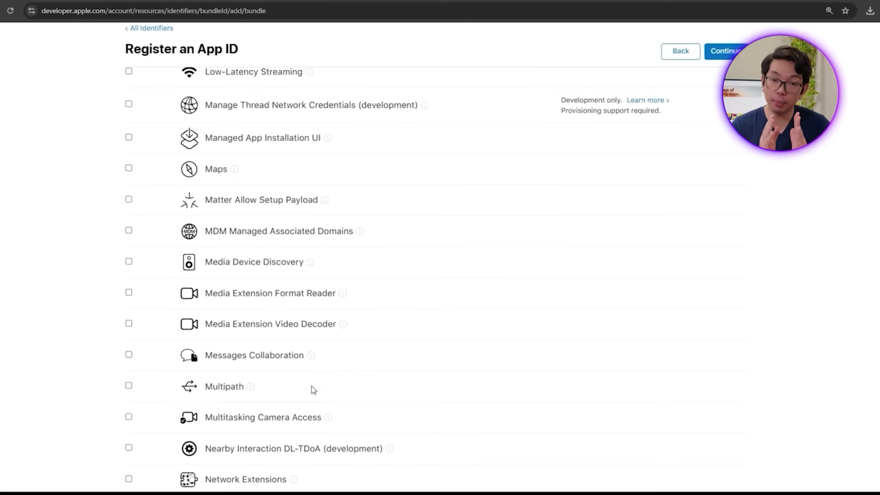
scroll(311, 386, down, 8)
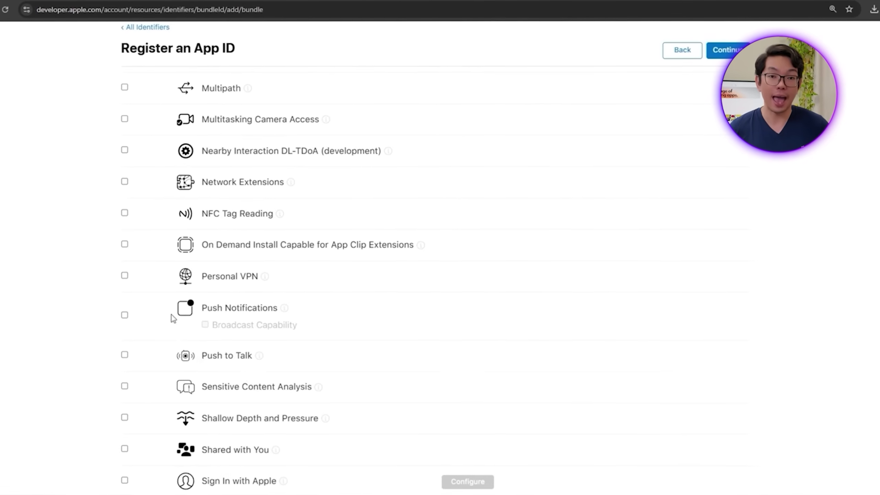
click(125, 315)
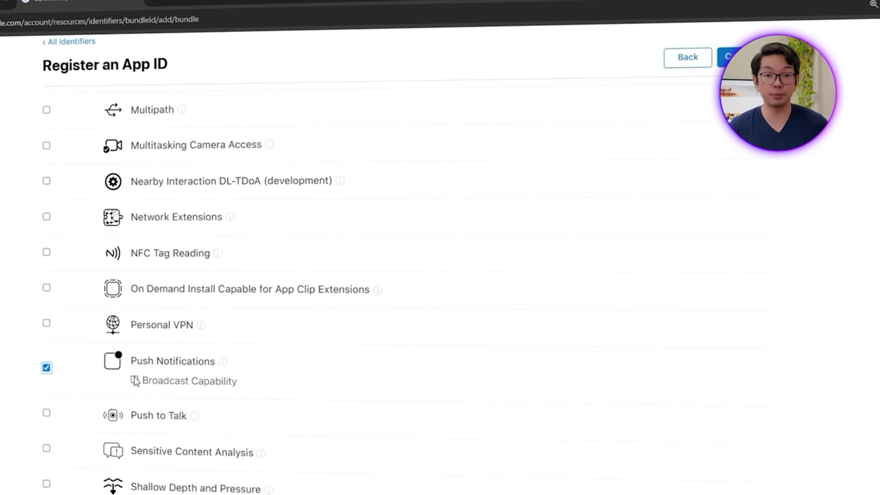
click(135, 380)
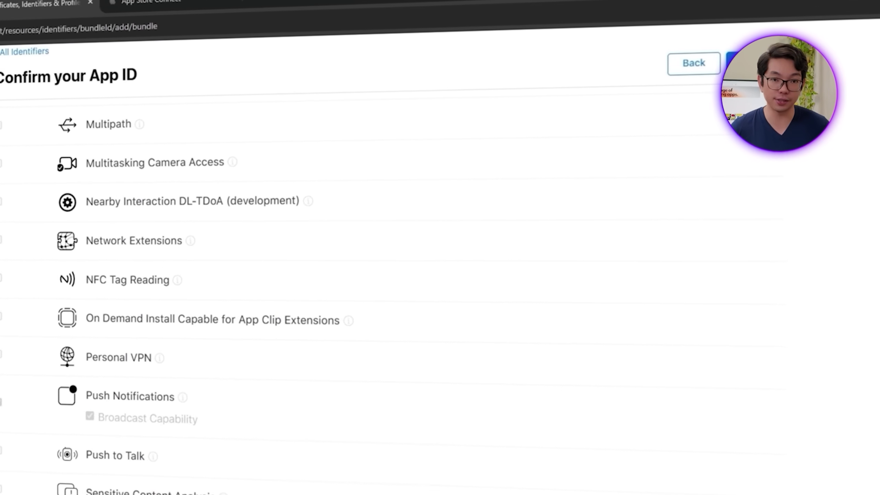
click(751, 62)
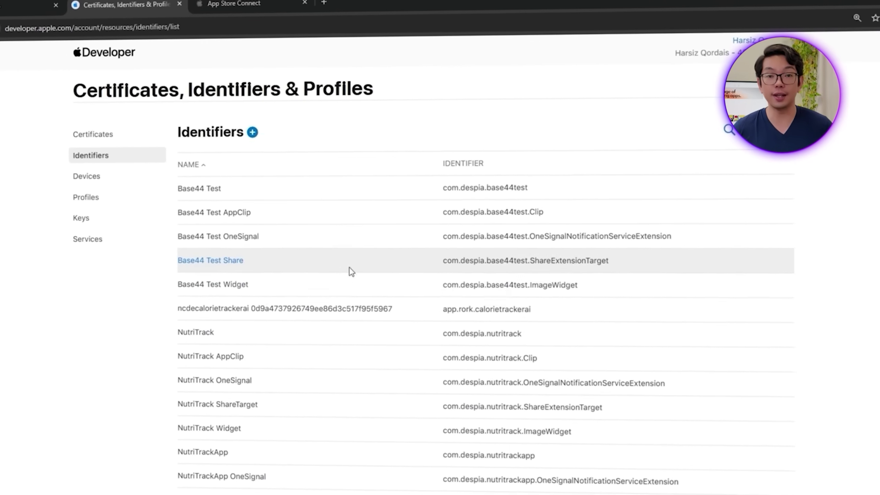
Step: Start registering a new identifier of type App Groups
click(252, 132)
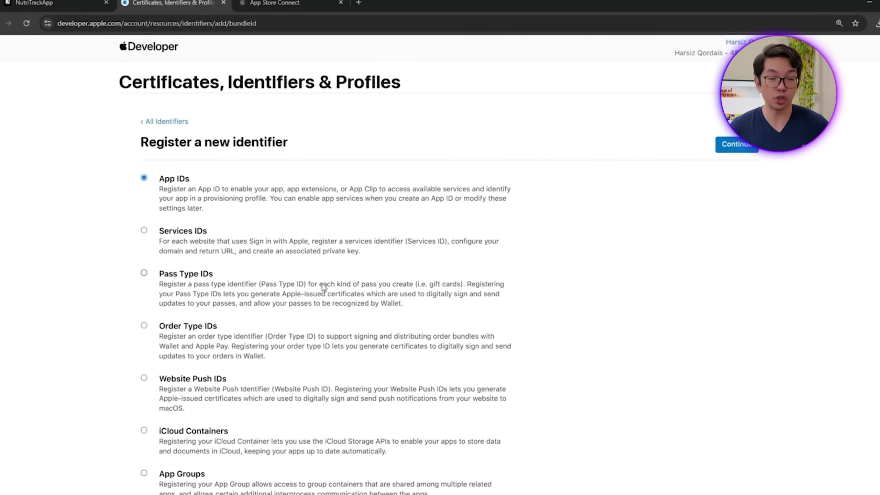
scroll(323, 287, down, 3)
click(281, 373)
scroll(281, 374, up, 3)
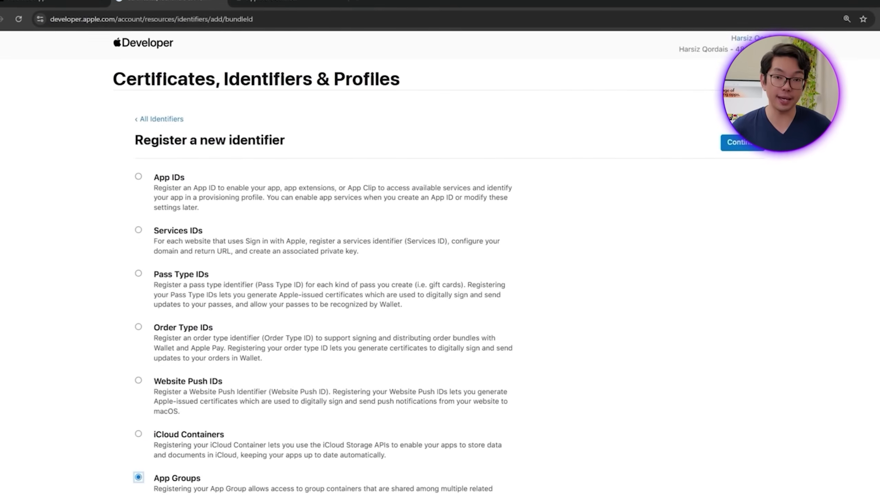
click(742, 142)
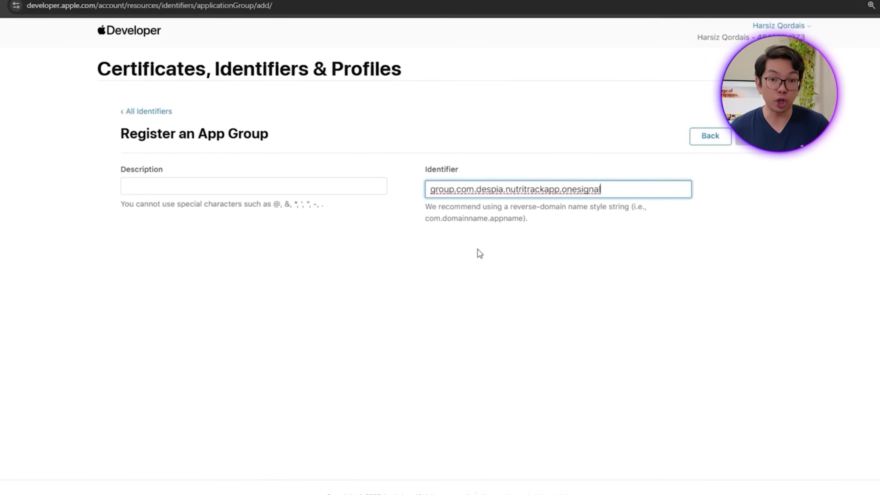
Step: Enter the description 'NutriTrackApp OneSignal App Group' for the new app group
click(277, 191)
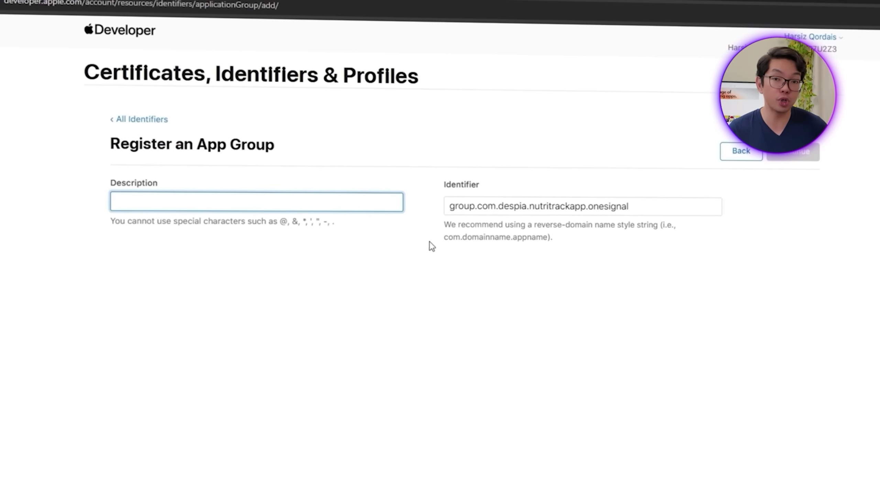
text(NutriTrackApp)
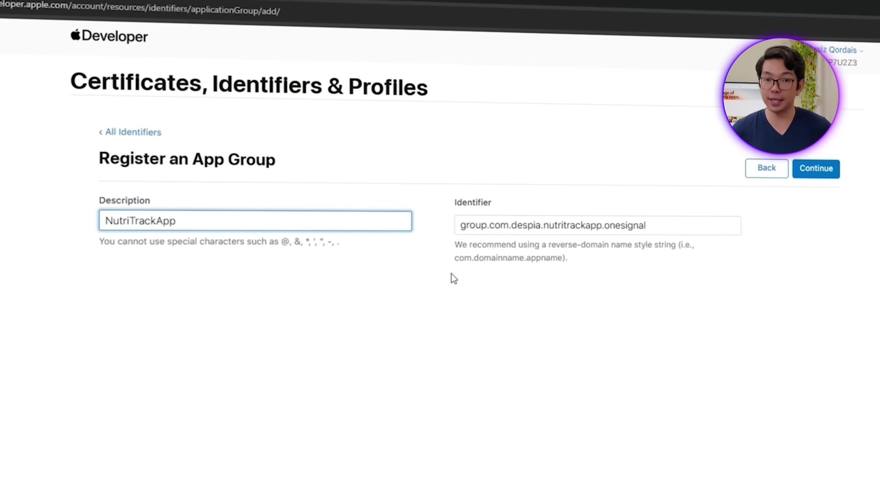
text(OneSignja)
key(BackSpace)
key(BackSpace)
text(al App)
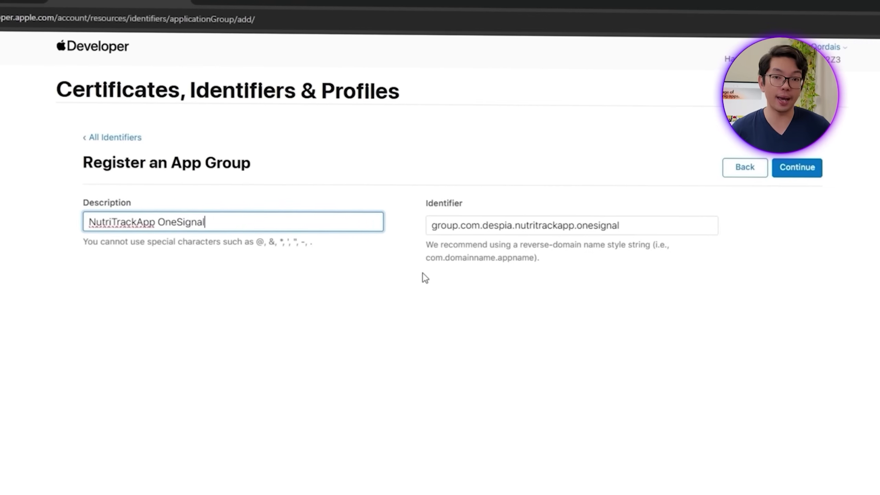
text( Group)
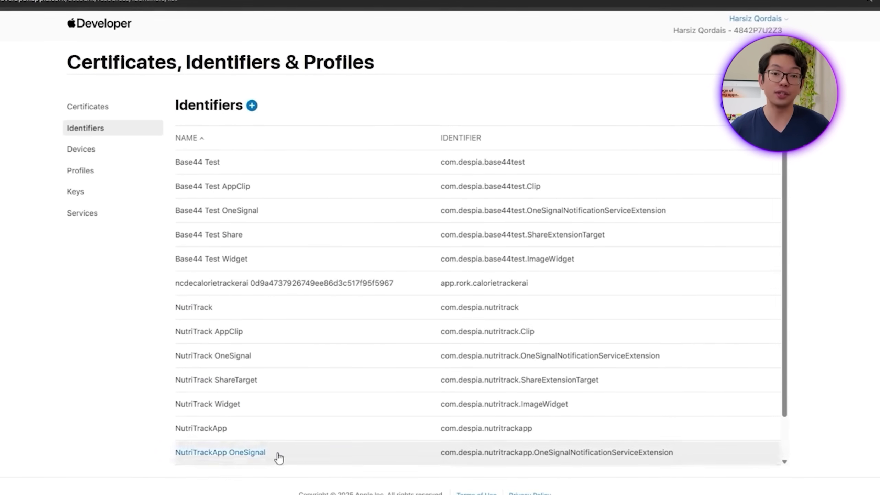
Step: Assign the NutriTrackApp OneSignal group under App Groups on the OneSignal App ID and save
click(304, 454)
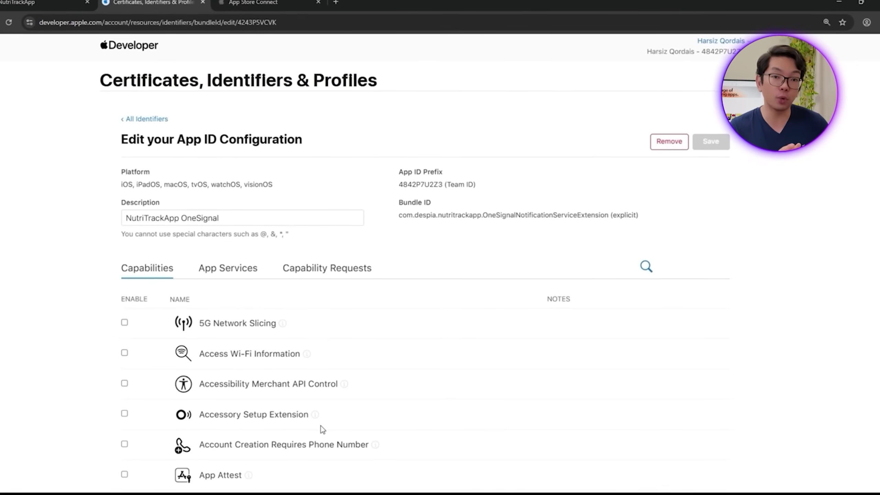
scroll(357, 397, down, 4)
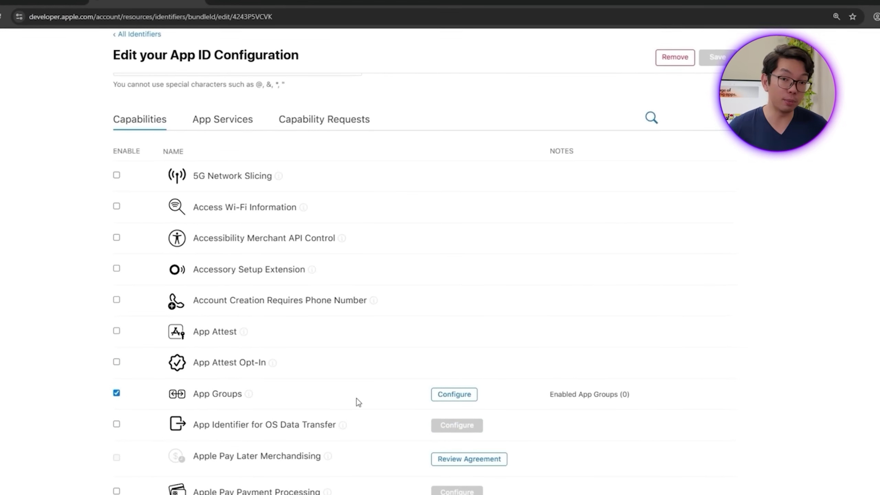
click(461, 399)
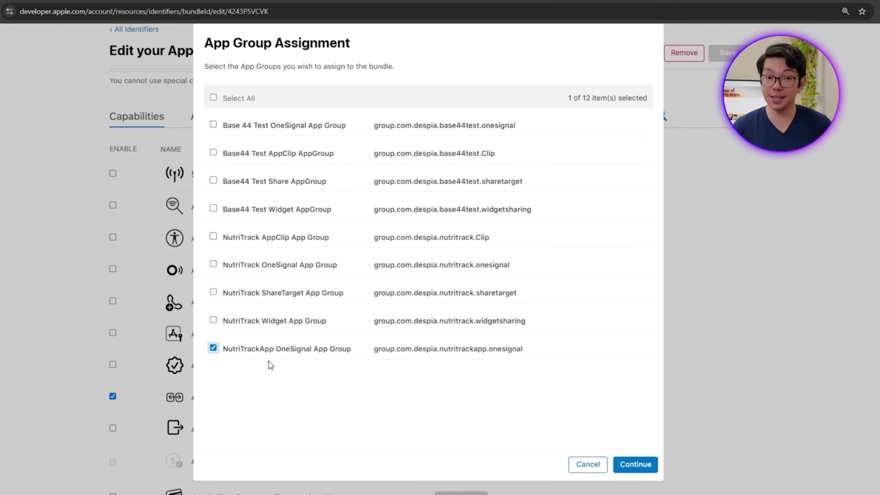
click(645, 466)
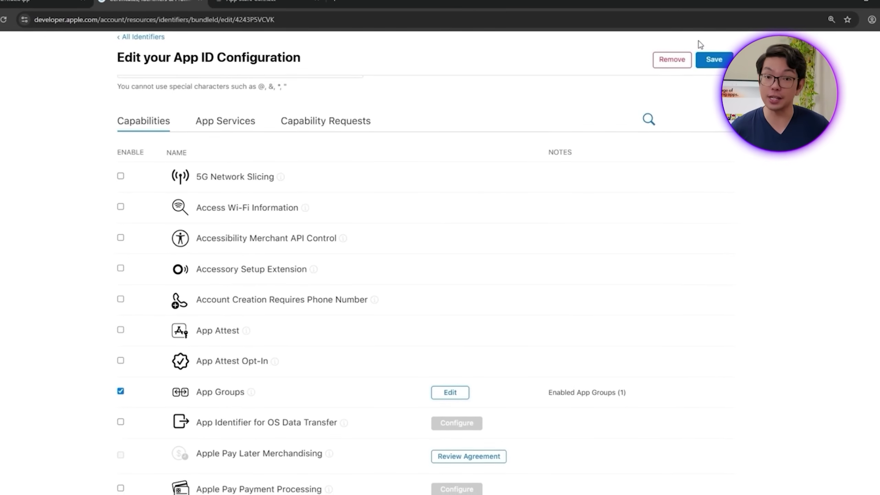
click(711, 62)
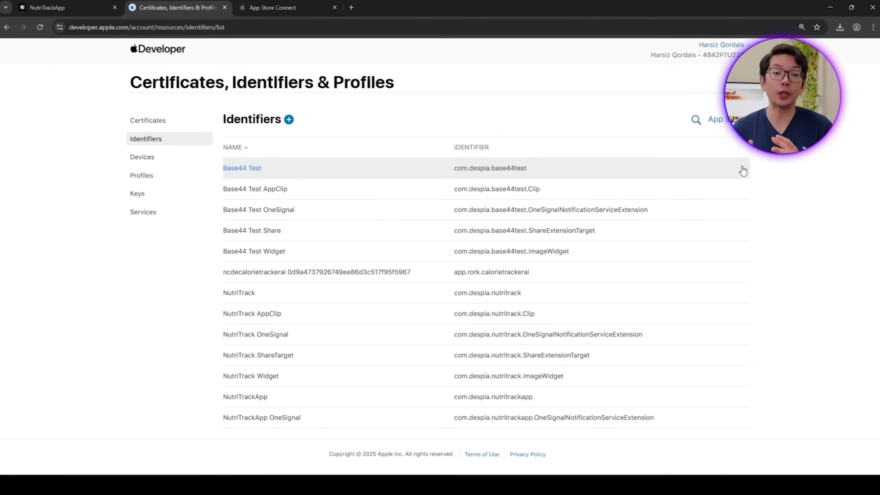
Step: Start an App Clip ID with parent NutriTrackApp and product name 'Clip'
click(288, 119)
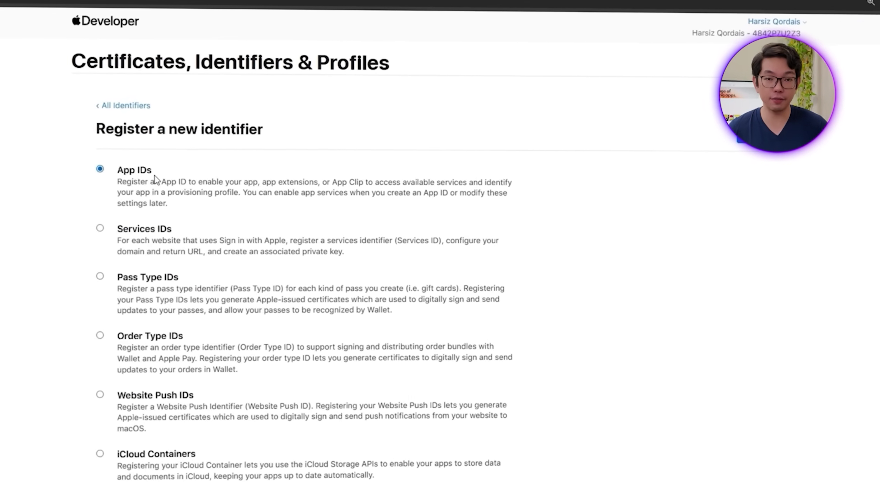
click(748, 132)
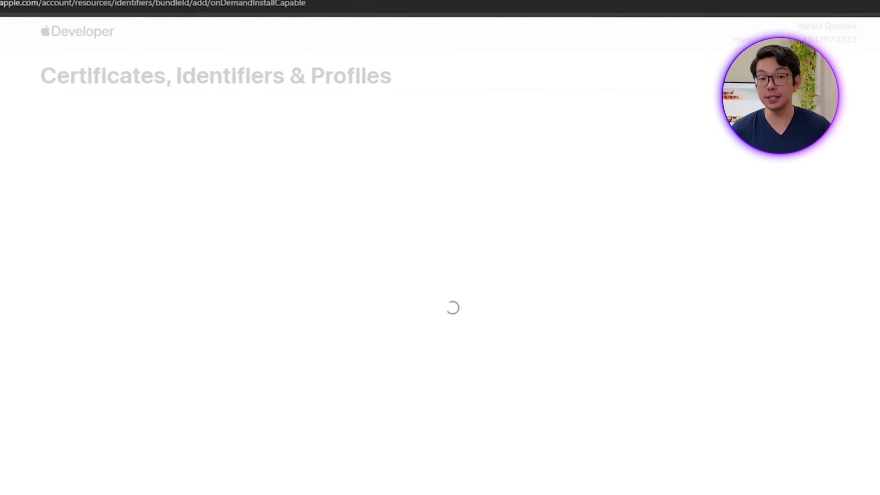
click(329, 281)
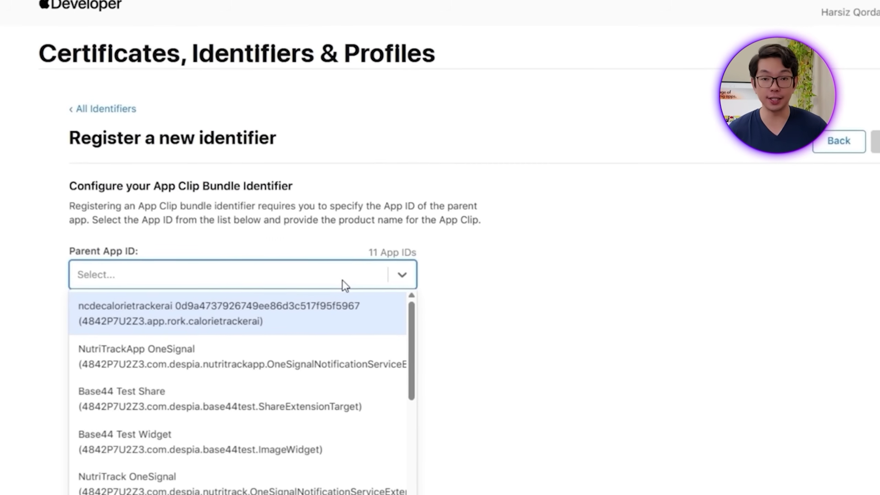
text(nutritracka)
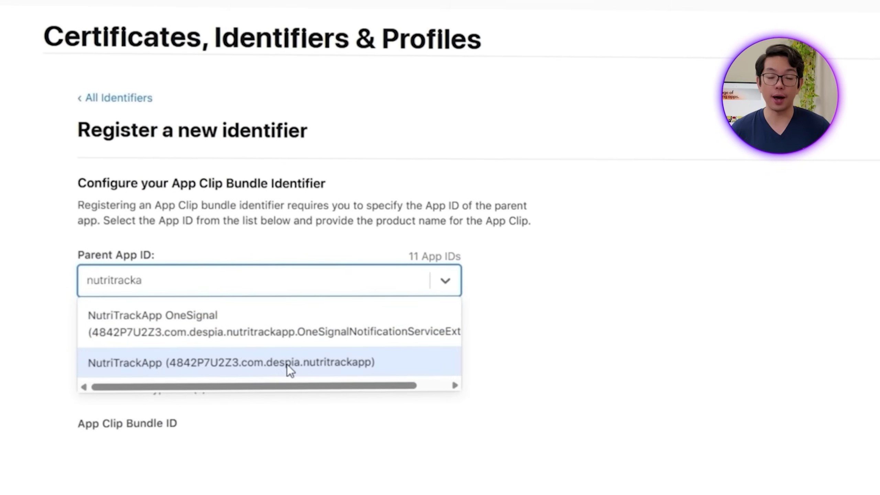
click(284, 357)
click(204, 359)
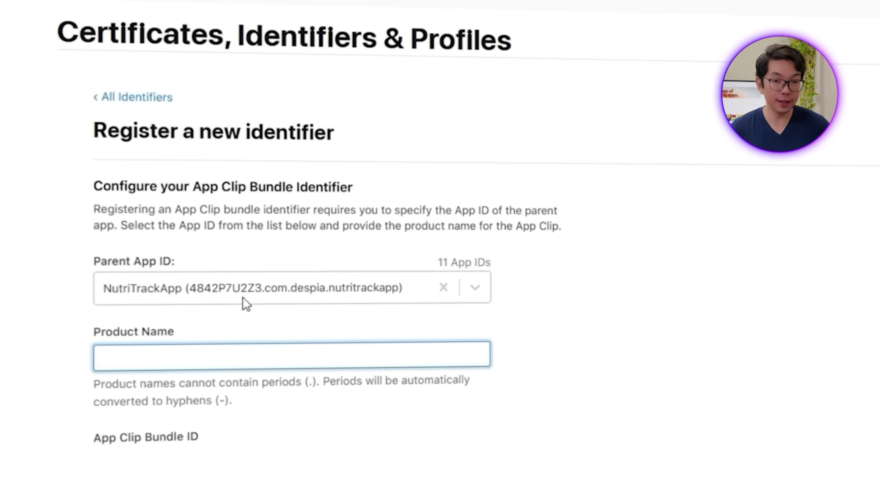
text(Clip)
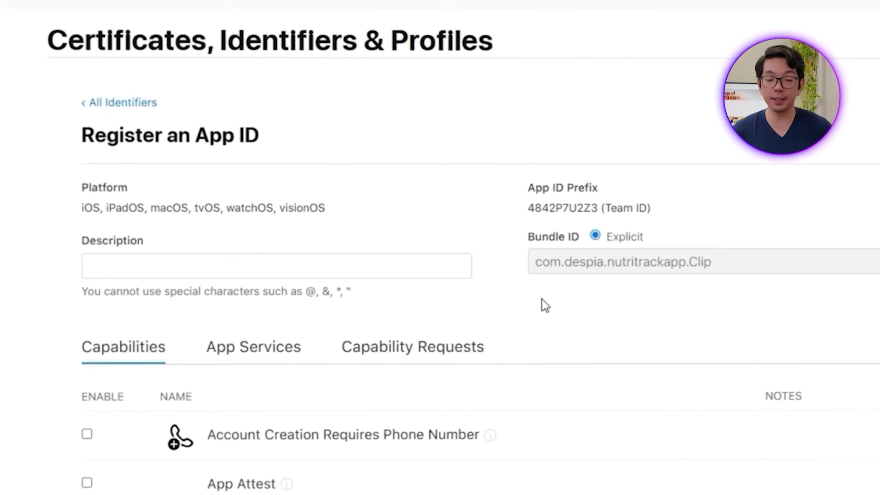
Step: Describe the App Clip as 'NutriTrackApp AppClip' and enable App Groups
click(291, 270)
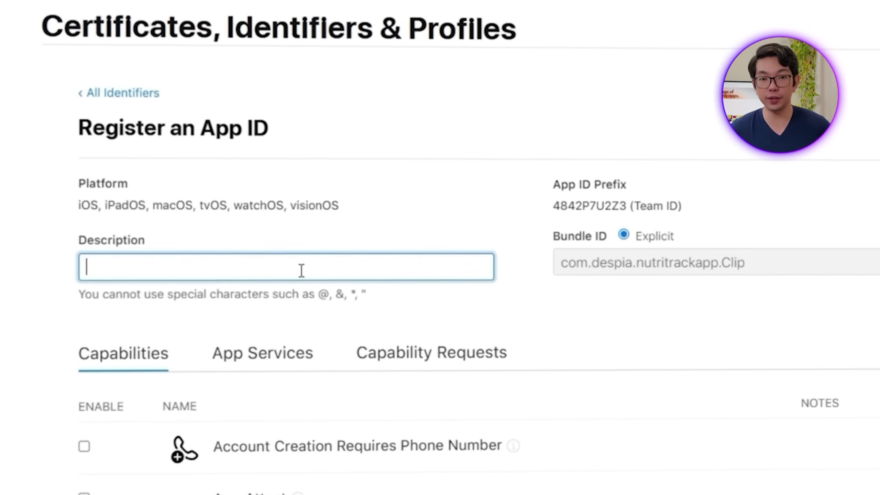
text(NutriTrack)
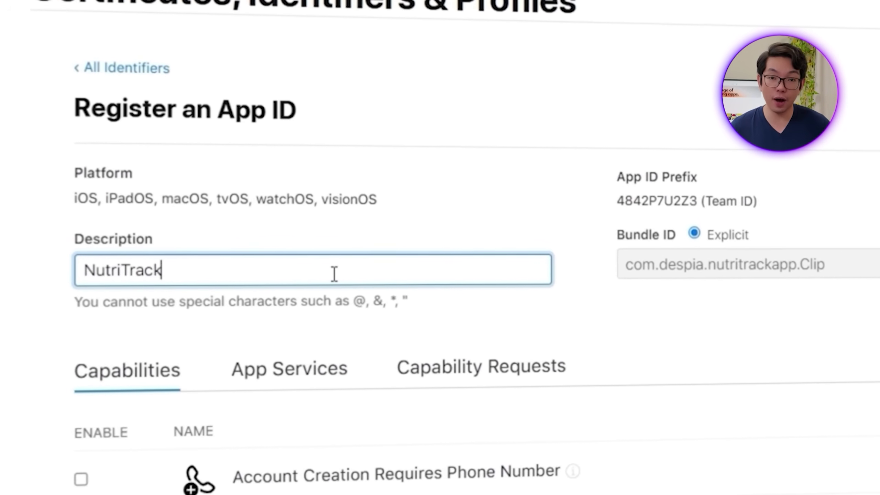
text(App )
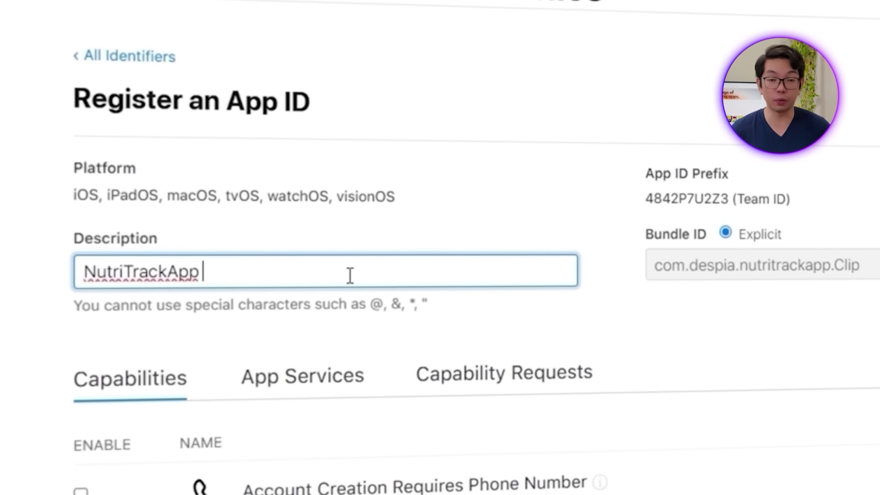
text(AppClip)
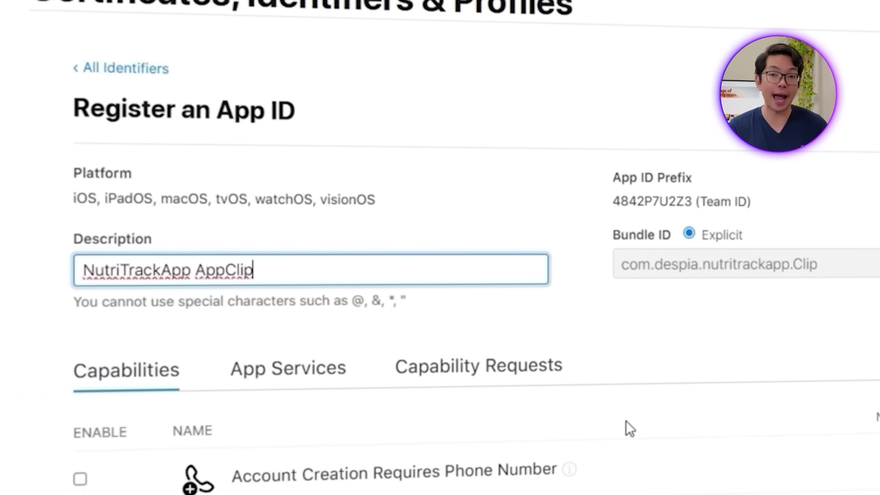
scroll(640, 459, down, 10)
scroll(538, 478, up, 5)
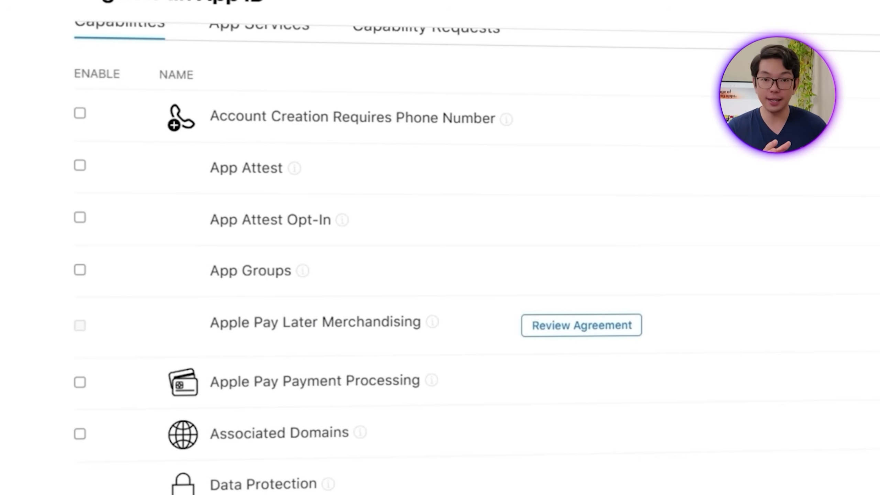
click(80, 270)
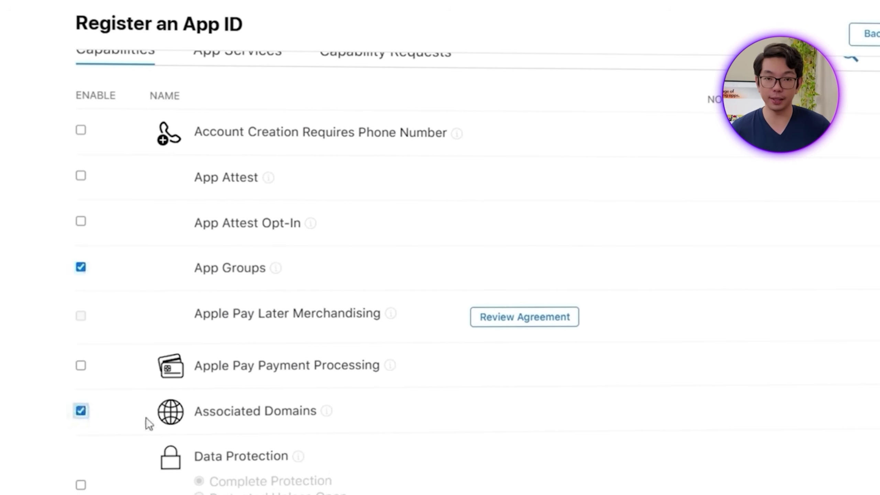
scroll(383, 485, down, 10)
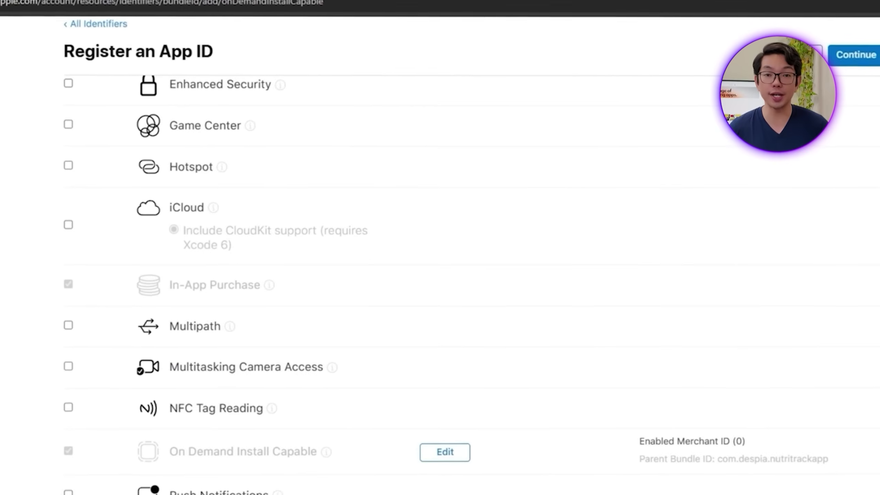
scroll(859, 146, up, 10)
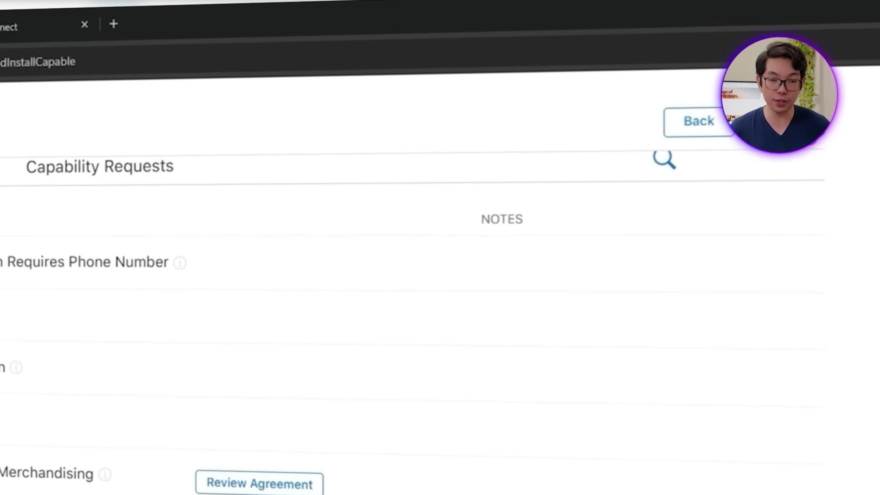
scroll(487, 456, down, 2)
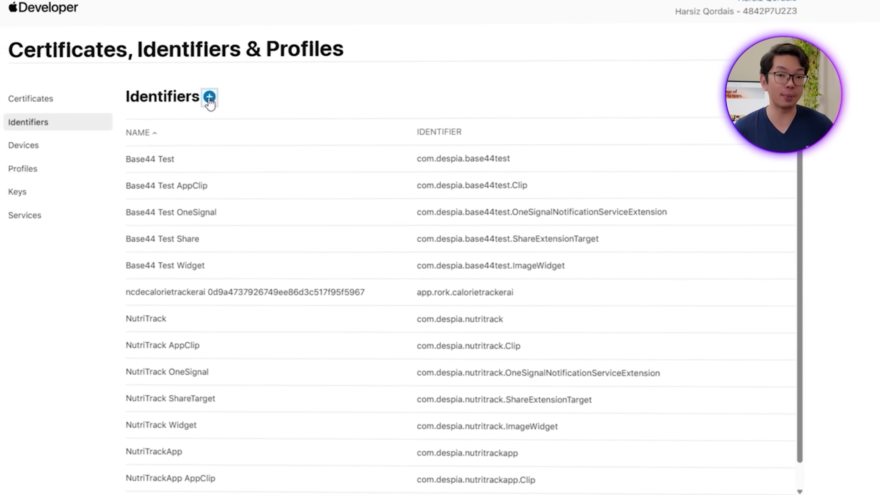
Step: Start registering a new identifier of type App Group
click(209, 97)
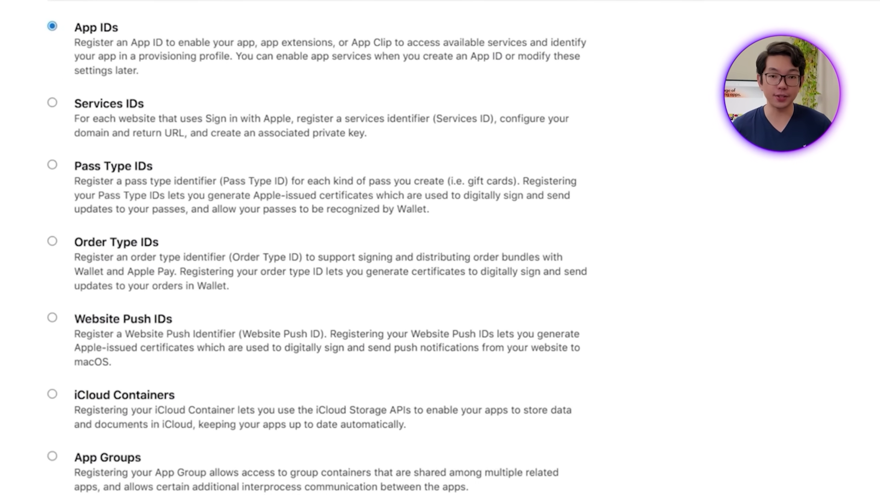
scroll(262, 222, down, 5)
click(82, 317)
scroll(844, 84, up, 5)
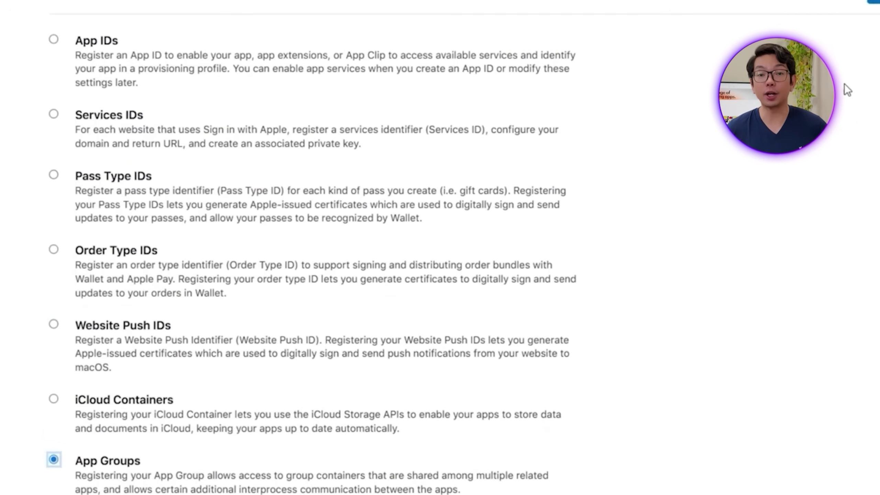
click(839, 31)
Step: Enter description 'NutriTrackApp AppClip App Group' and paste identifier group.com.despia.nutritrackapp.Clip, then continue
click(273, 87)
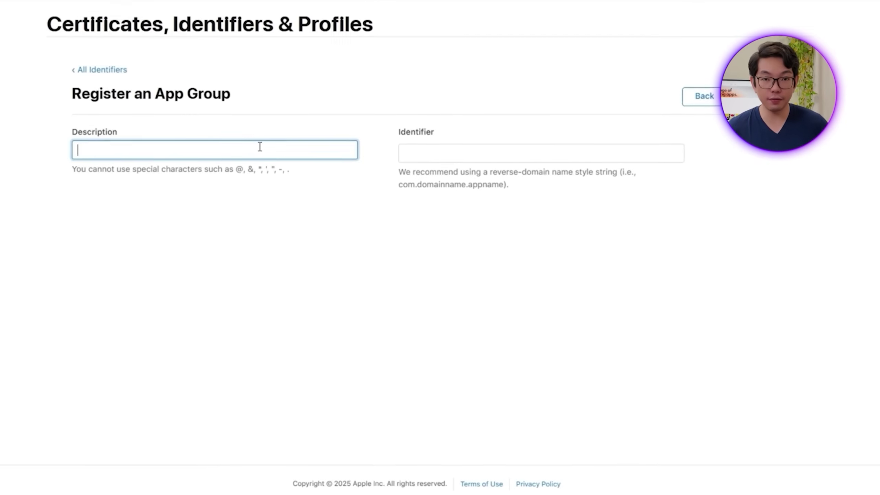
text(NutriTrackApp)
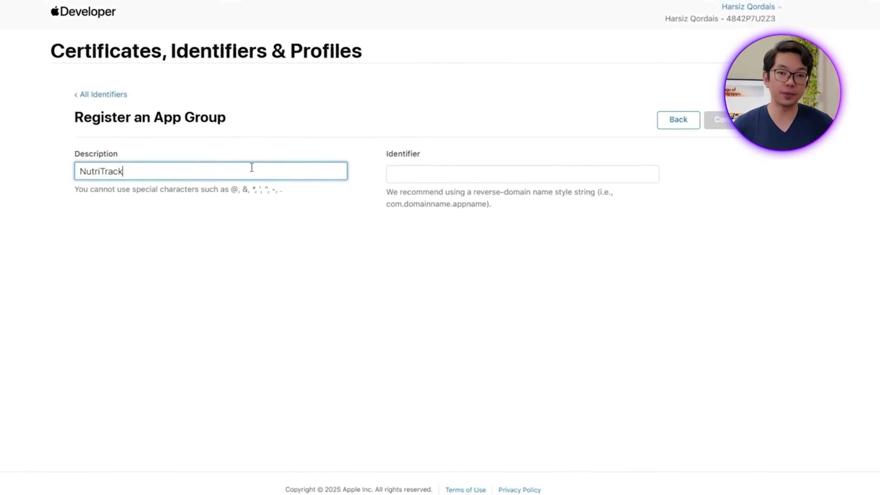
text( Ap)
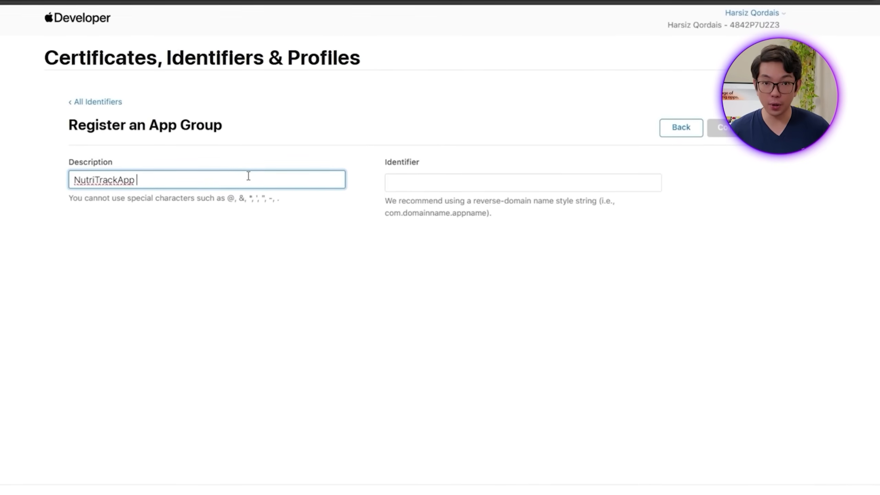
text(pClip C)
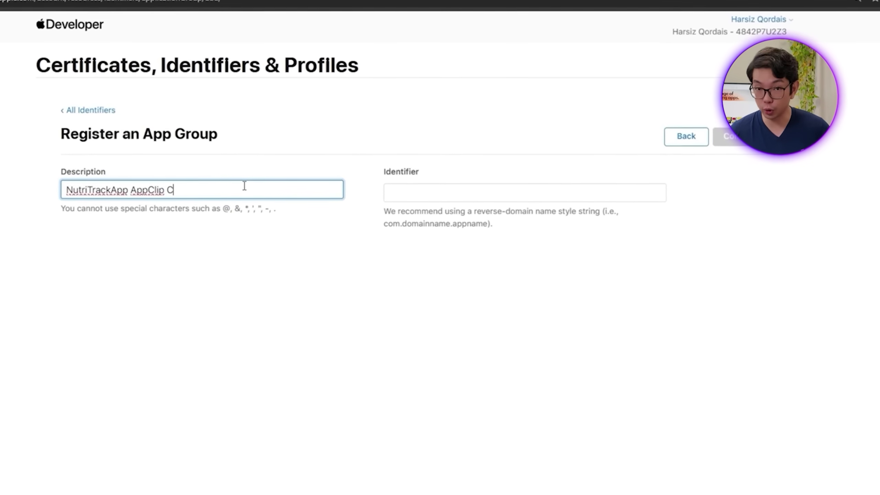
key(BackSpace)
text(App Group)
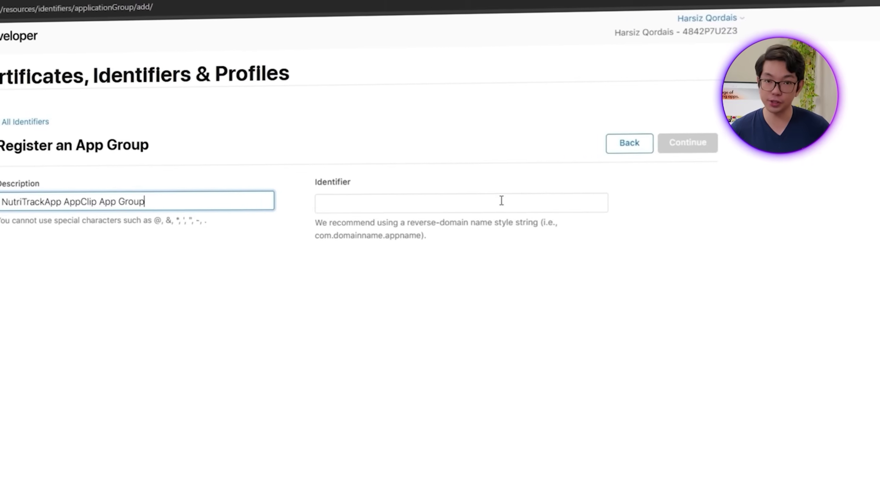
click(501, 199)
text(group.com.despia.nutritrackapp.Clip)
click(721, 142)
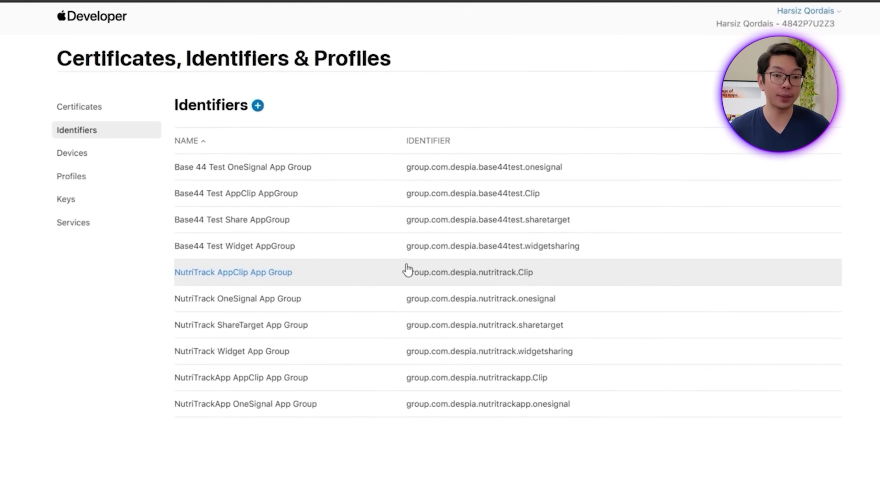
Step: Filter the identifiers to App IDs and open NutriTrackApp AppClip
click(797, 112)
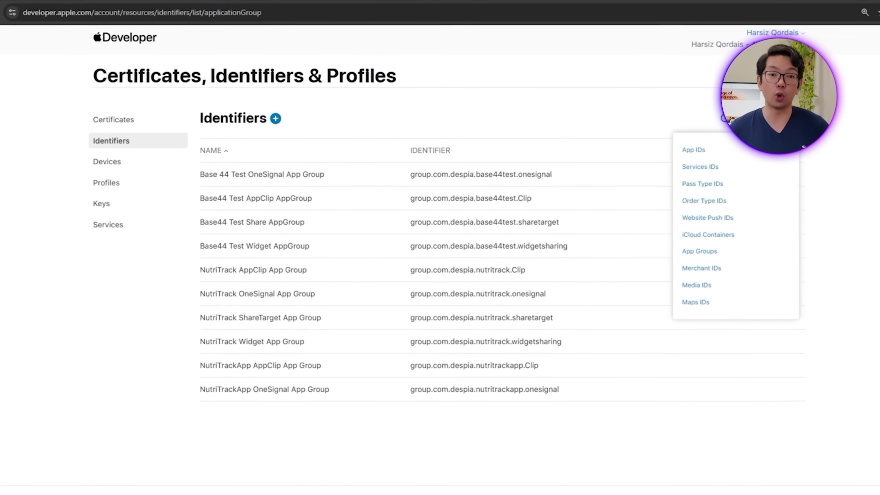
click(727, 144)
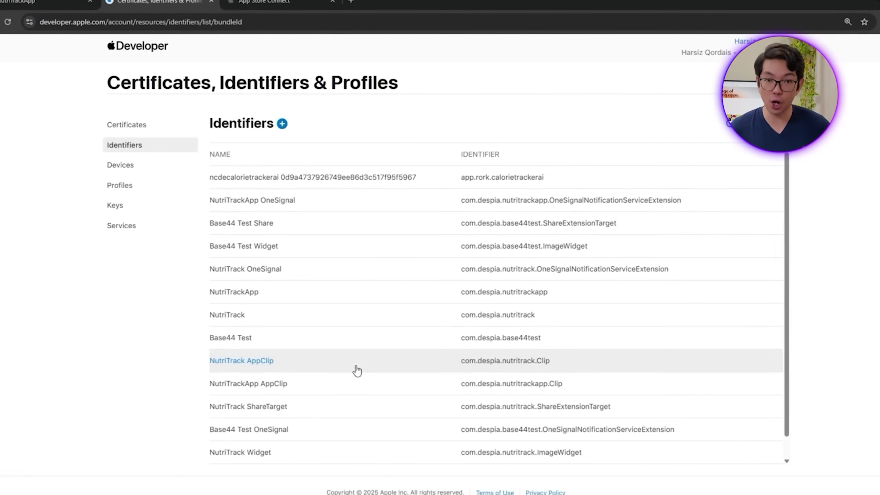
scroll(356, 370, down, 1)
scroll(396, 449, up, 1)
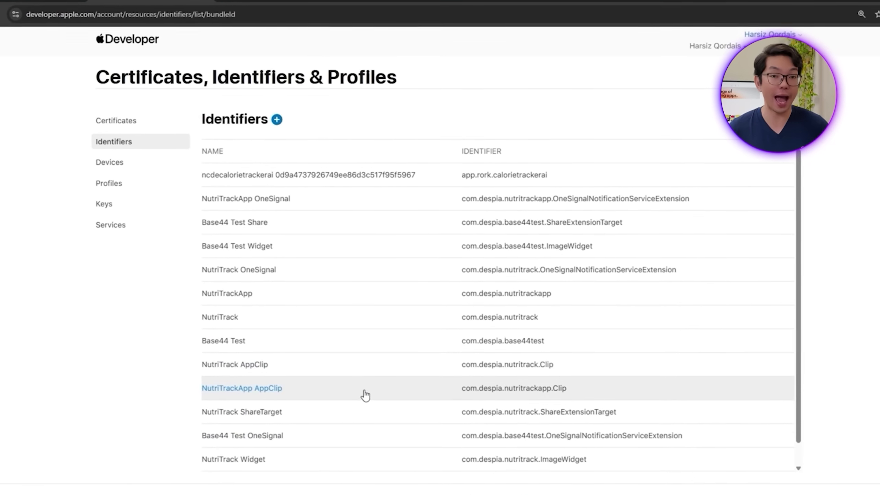
click(398, 401)
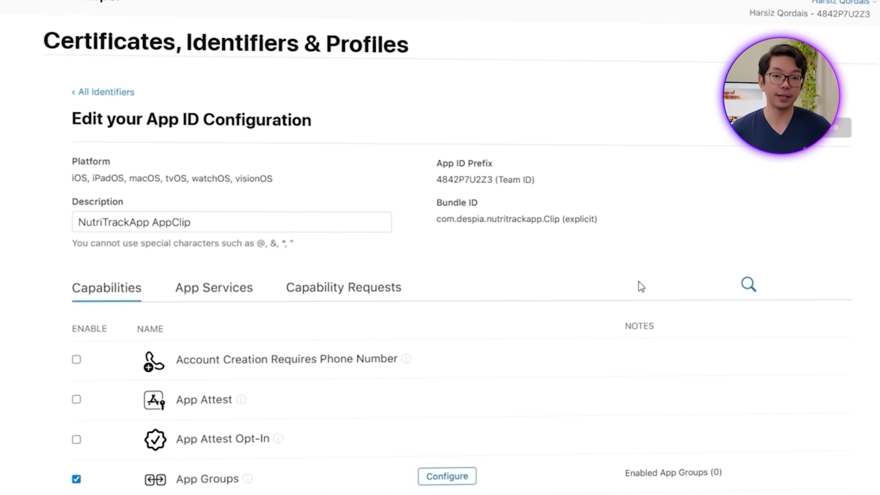
Step: Assign the NutriTrackApp AppClip App Group to this App ID and save
scroll(638, 282, down, 5)
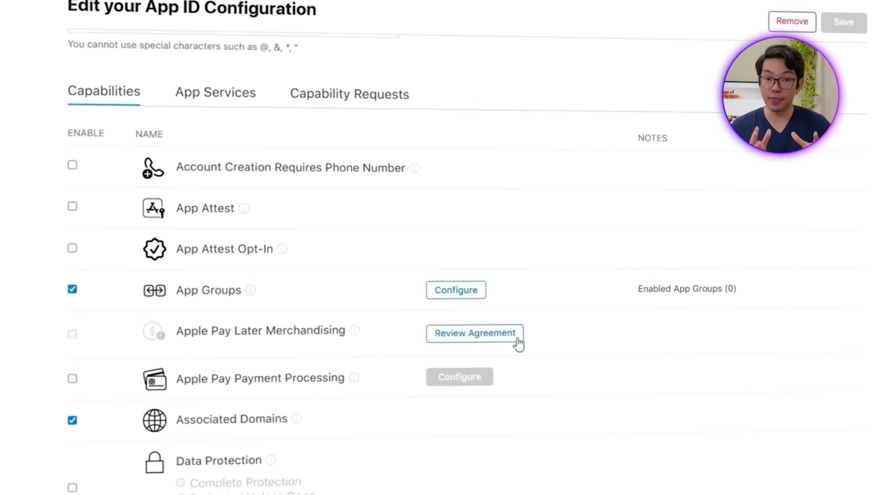
click(482, 293)
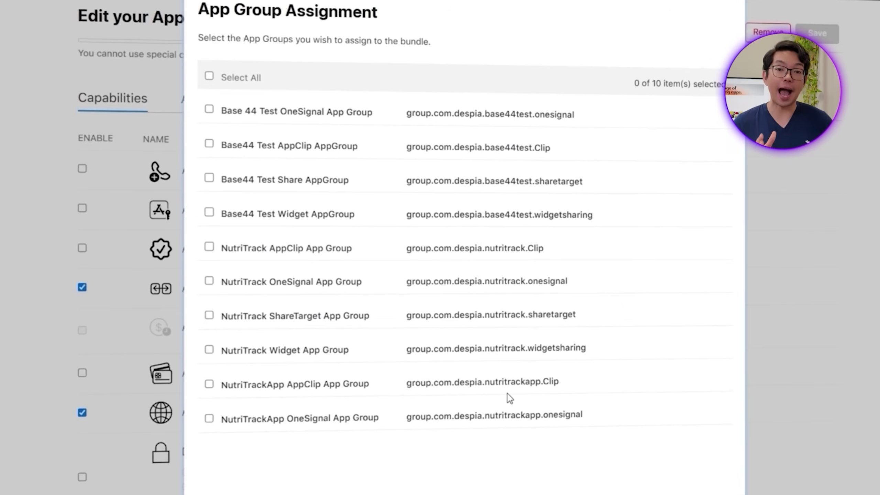
click(207, 373)
click(671, 492)
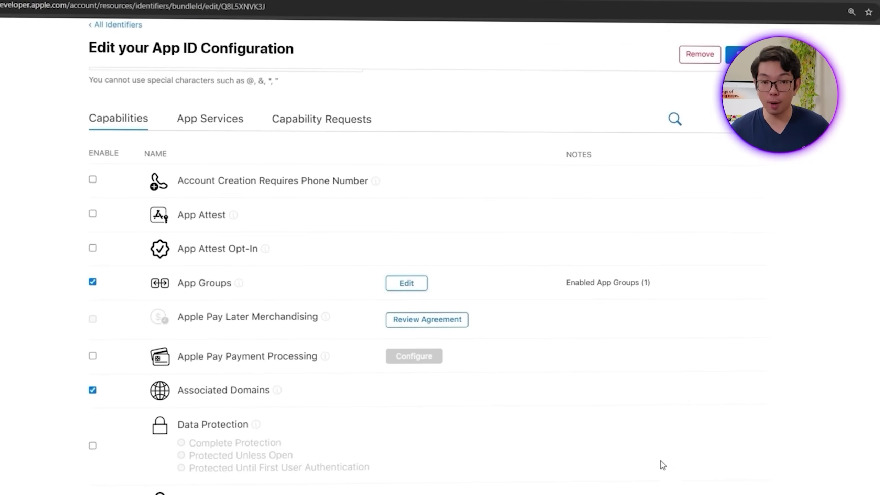
click(730, 59)
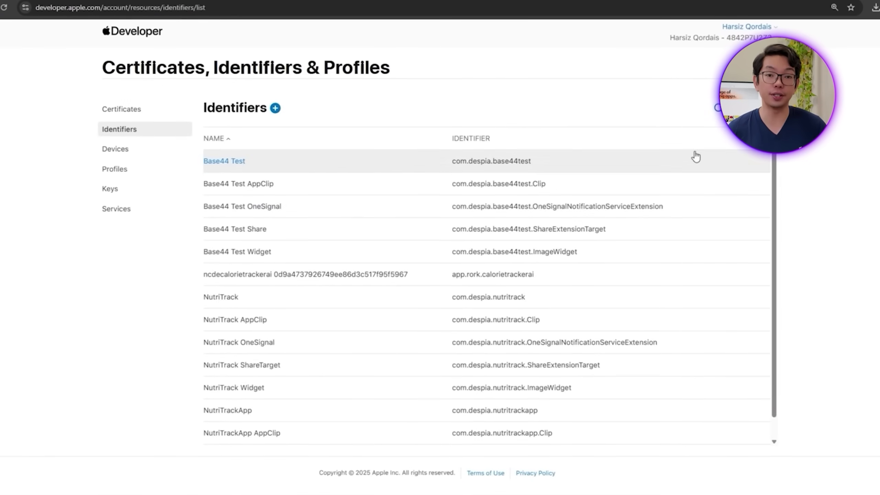
Step: Begin a new App ID and paste bundle ID com.despia.nutritrackapp.ShareExtensionTarget
scroll(633, 295, down, 1)
scroll(633, 294, up, 1)
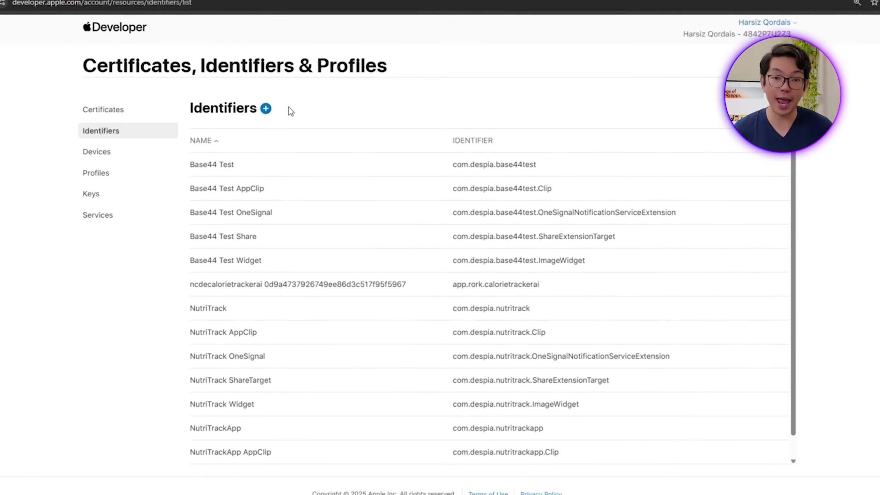
click(271, 108)
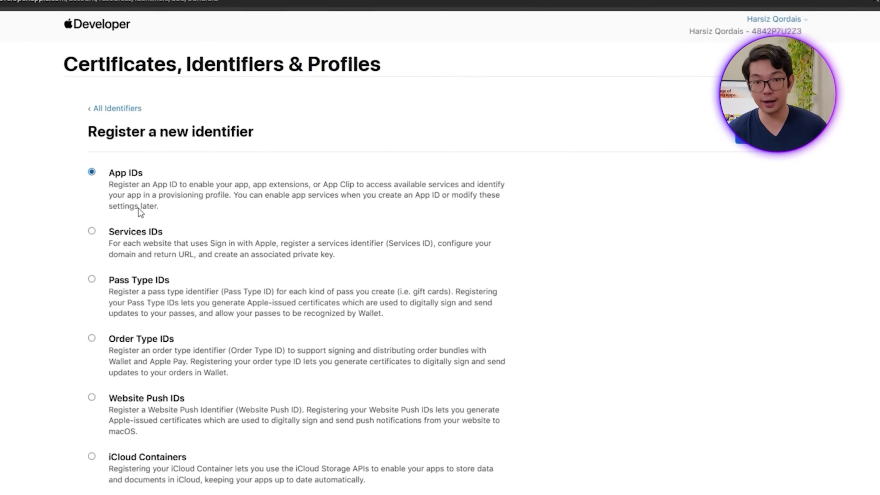
click(762, 135)
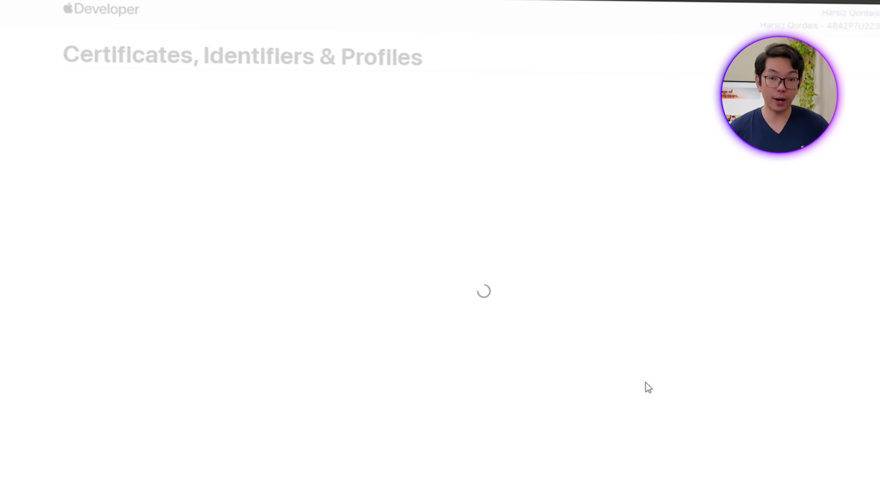
click(559, 246)
text(com.despia.nutritrackapp.ShareExtensionTarget)
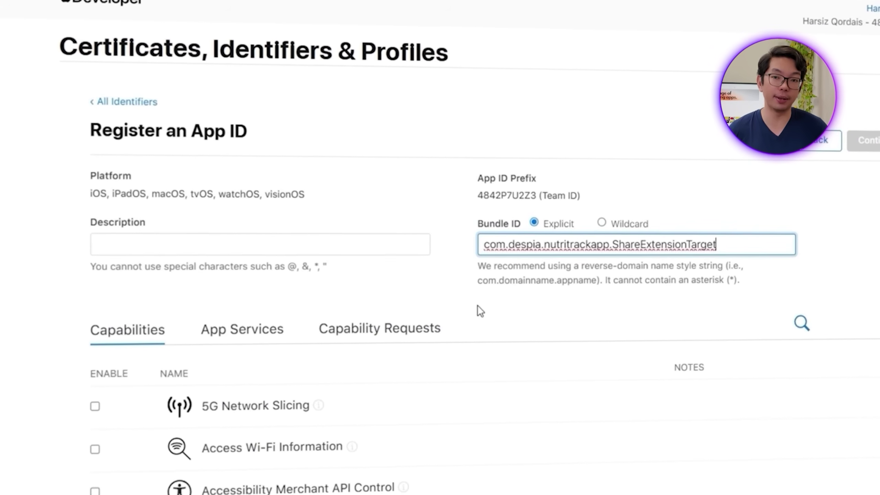
Step: Describe it as 'NutriTrackApp ShareTarget', enable App Groups, and continue to register it
click(288, 243)
text(Nutri)
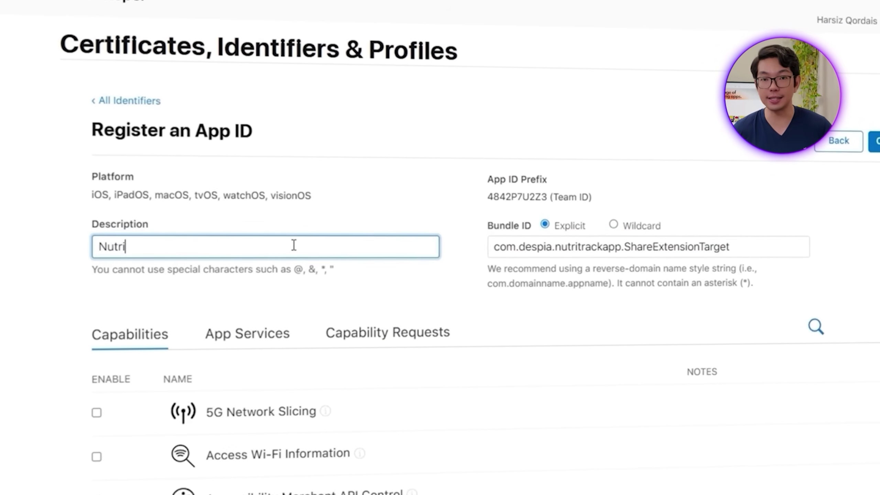
text(TrackApp)
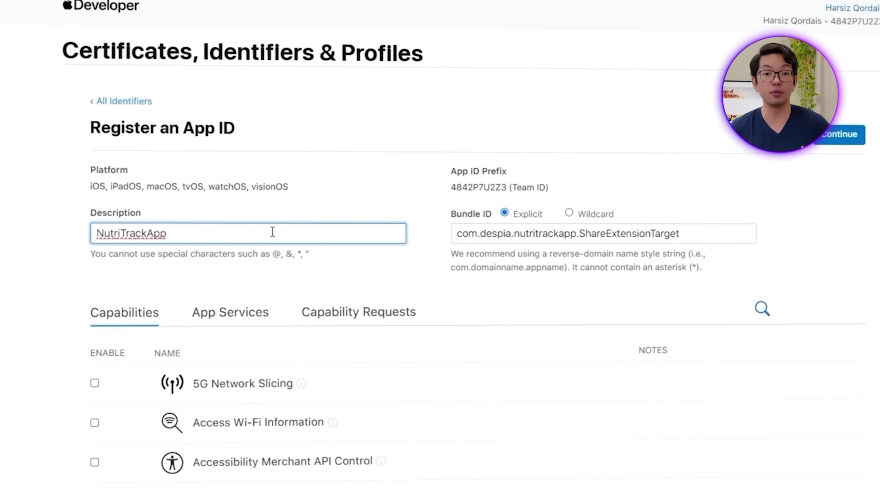
text( Share)
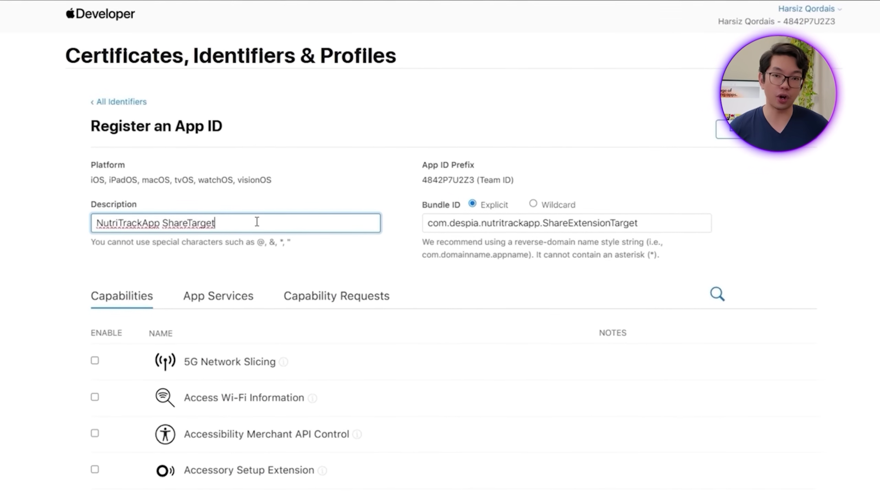
text(Target)
scroll(102, 382, down, 5)
click(109, 372)
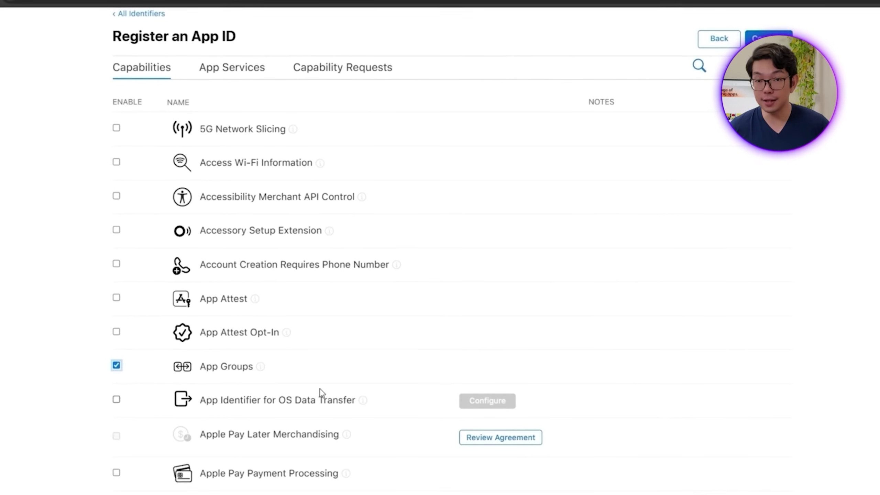
click(749, 41)
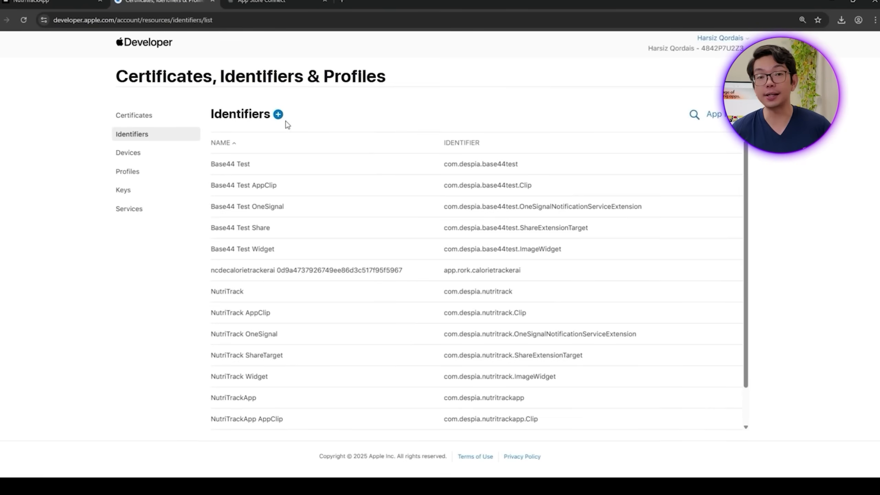
click(278, 116)
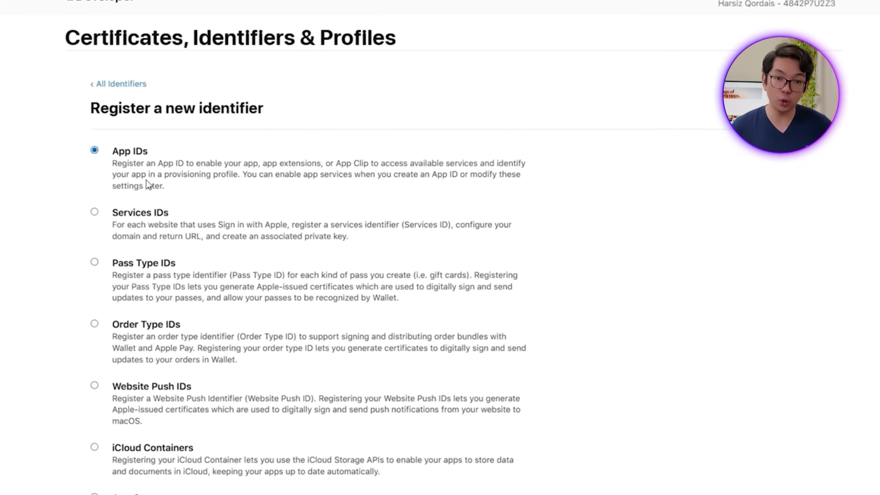
Step: Register App Group 'NutriTrackApp Share App Group' as group.com.despia.nutritrackapp.sharetarget
scroll(147, 187, down, 6)
click(123, 285)
scroll(468, 318, up, 6)
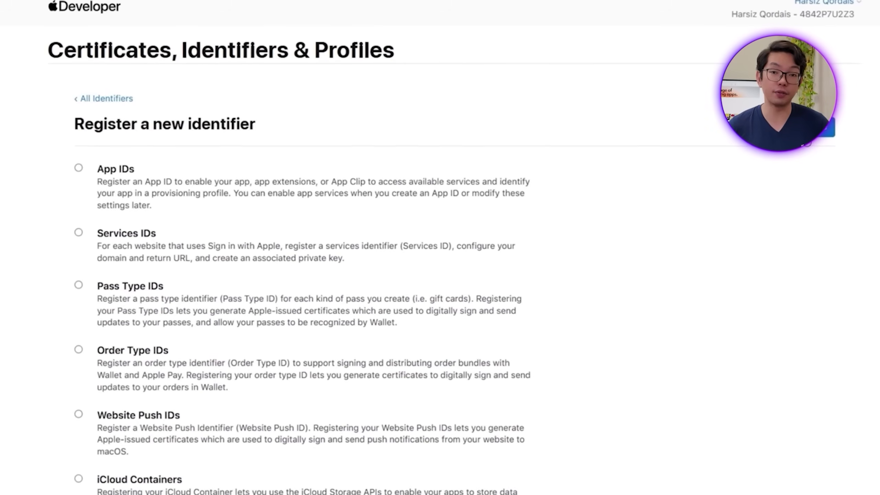
click(822, 135)
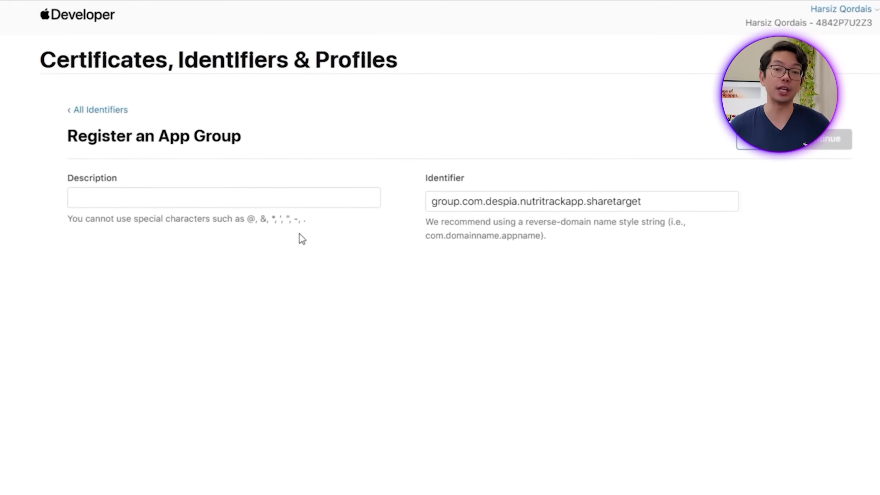
text(NutriTrack)
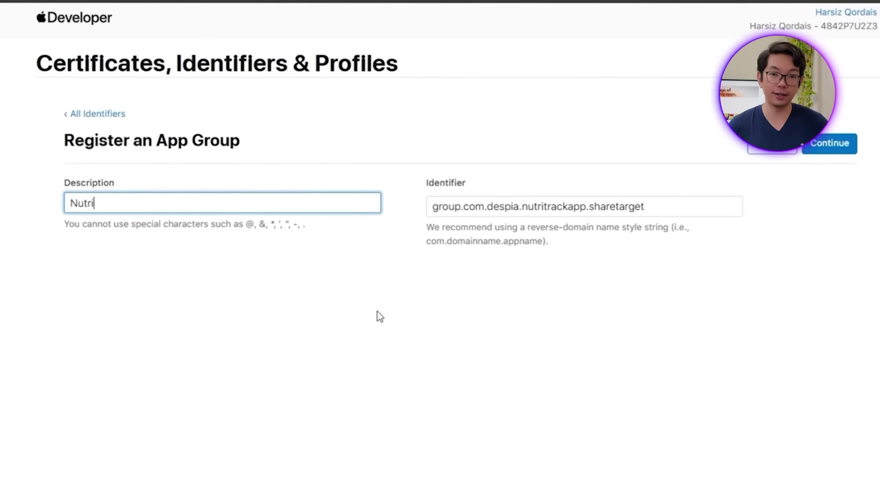
text(App Share )
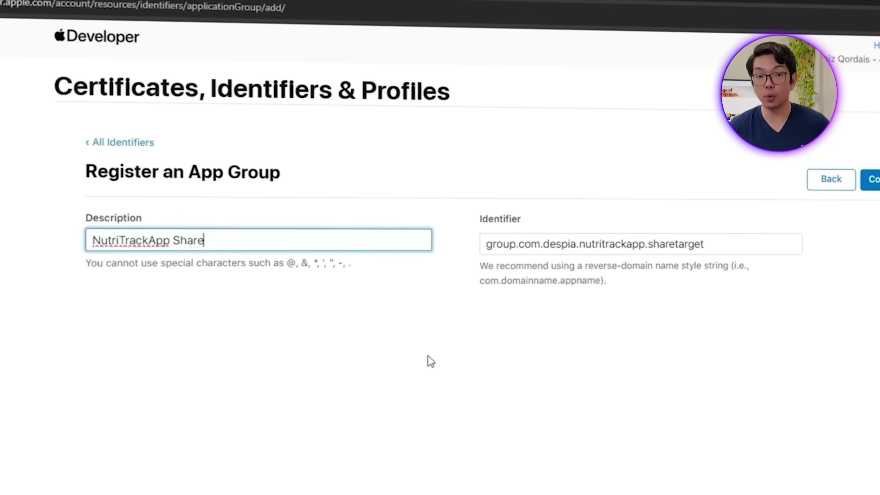
text(App Group)
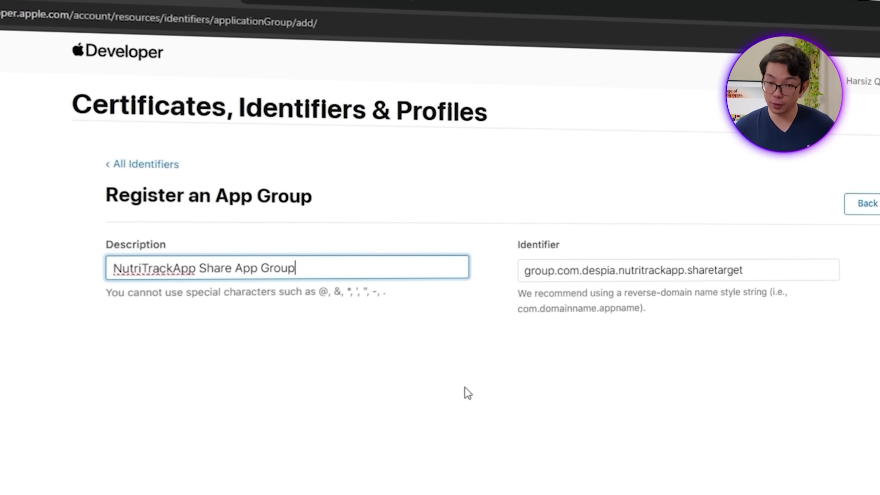
key(BackSpace)
key(BackSpace)
text(up)
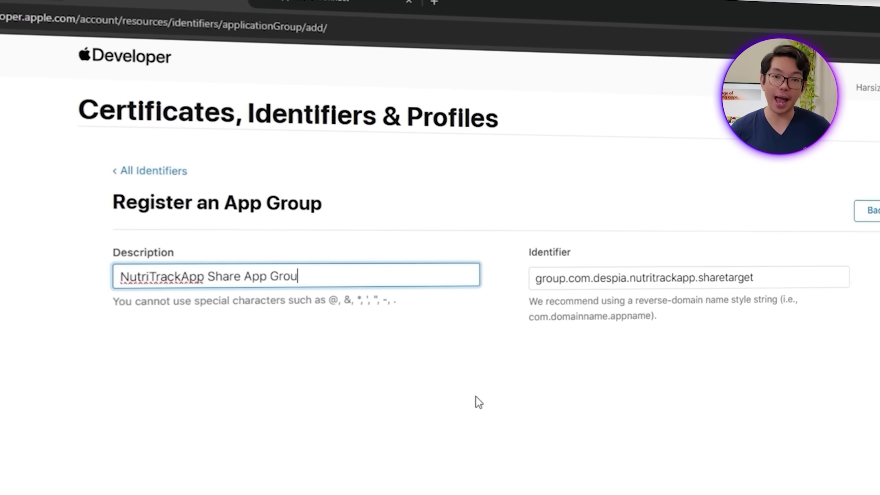
key(Return)
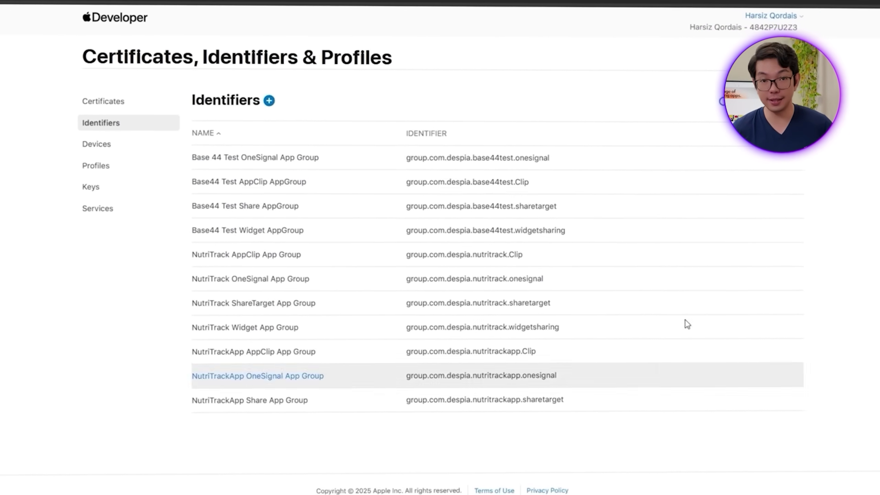
click(762, 98)
Step: List App IDs sorted by name and open the NutriTrackApp Share identifier
click(678, 127)
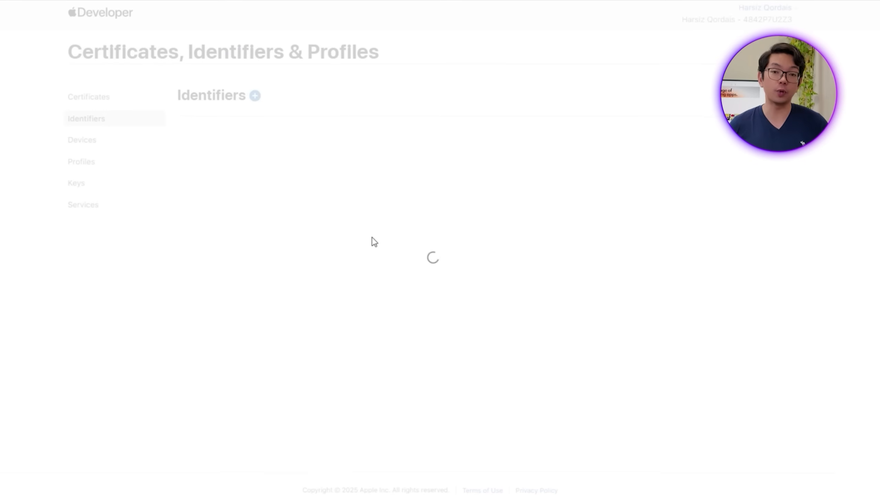
scroll(369, 247, down, 2)
scroll(437, 300, up, 2)
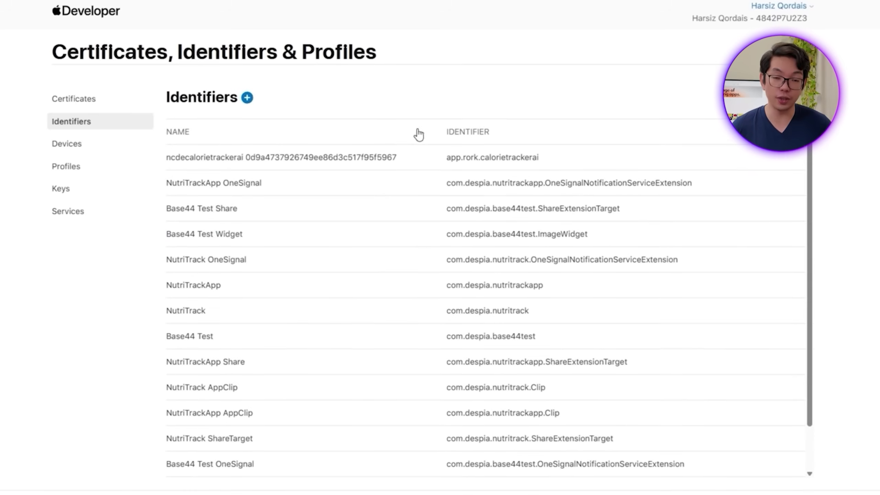
scroll(428, 354, down, 2)
click(277, 136)
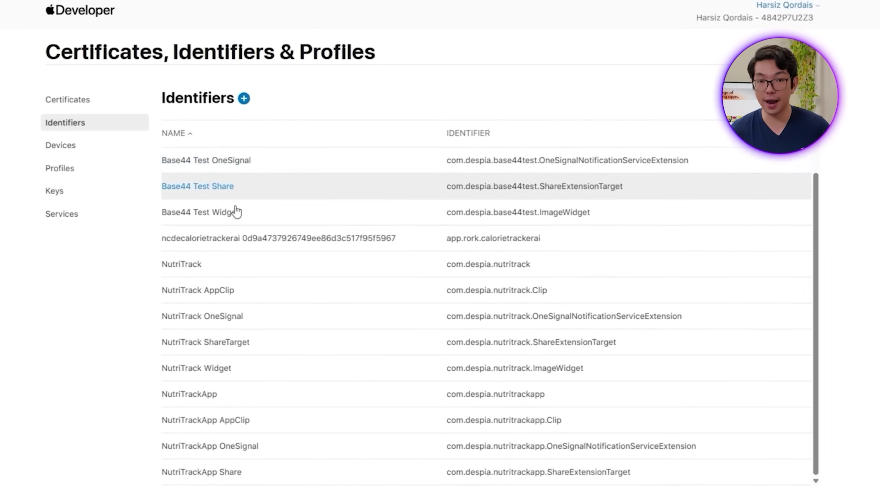
scroll(407, 301, up, 2)
scroll(389, 368, down, 2)
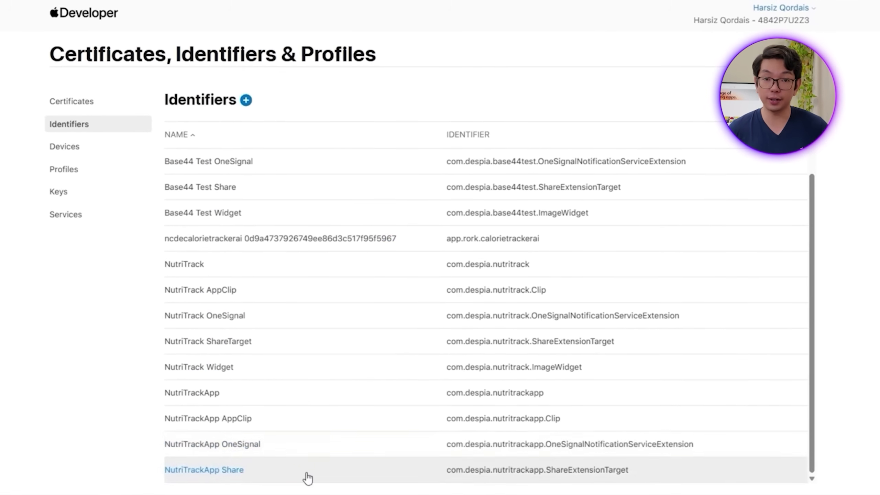
click(308, 474)
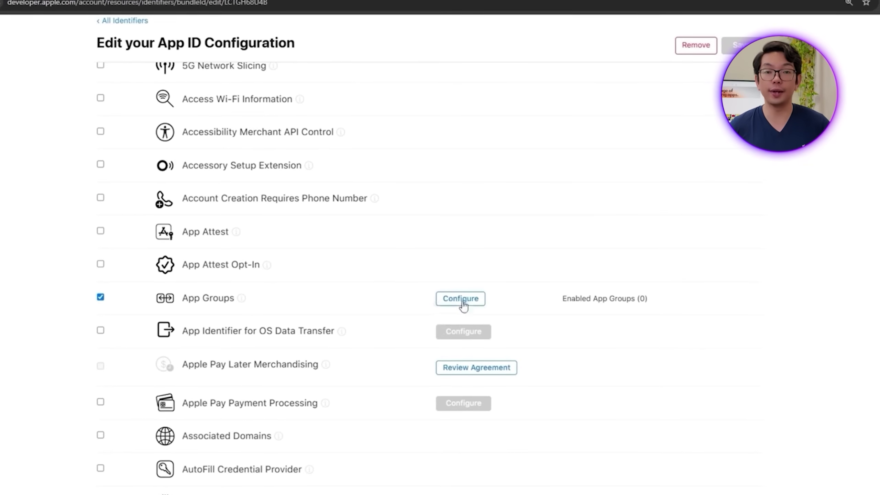
Step: Enable an App Group on the NutriTrackApp Share identifier and save the change
scroll(585, 311, up, 2)
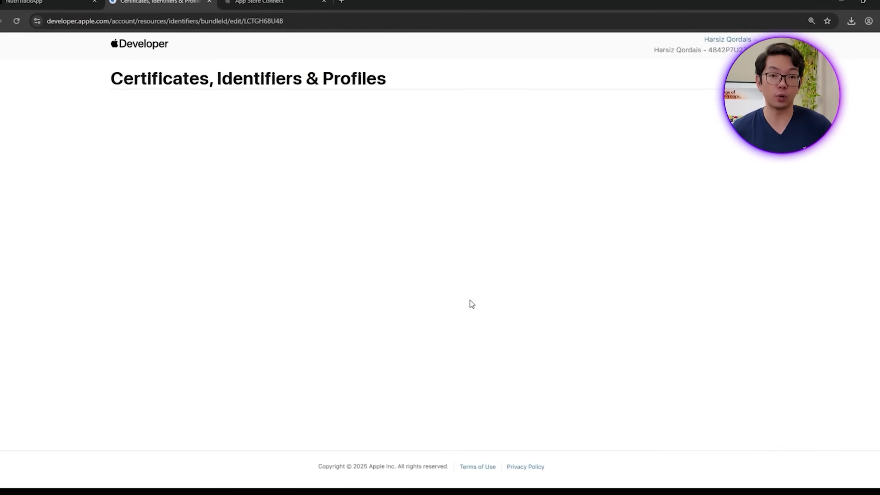
scroll(458, 344, down, 5)
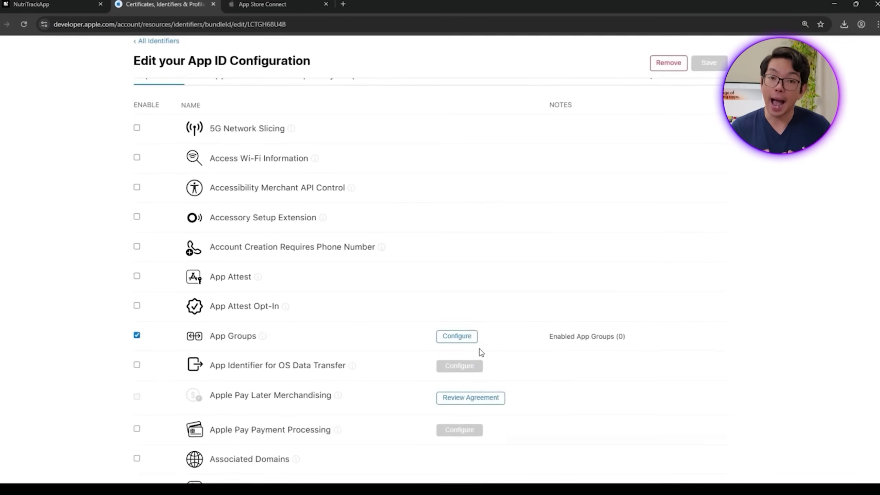
click(473, 339)
click(642, 446)
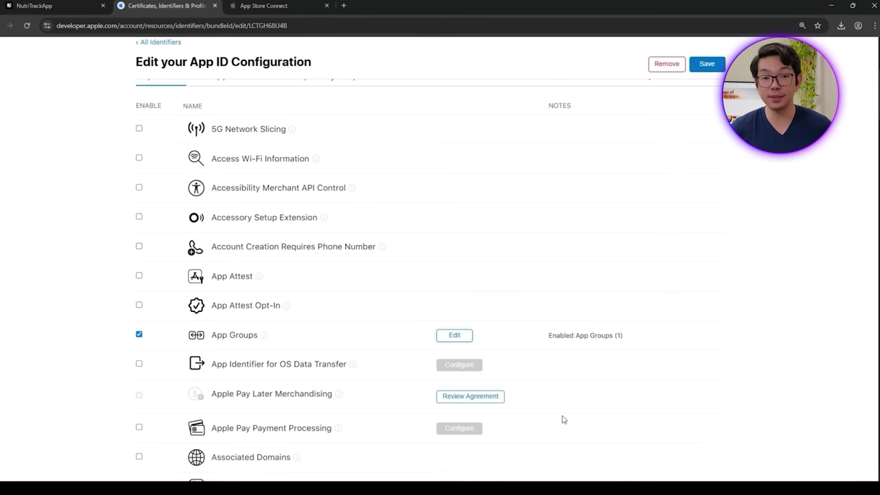
click(717, 140)
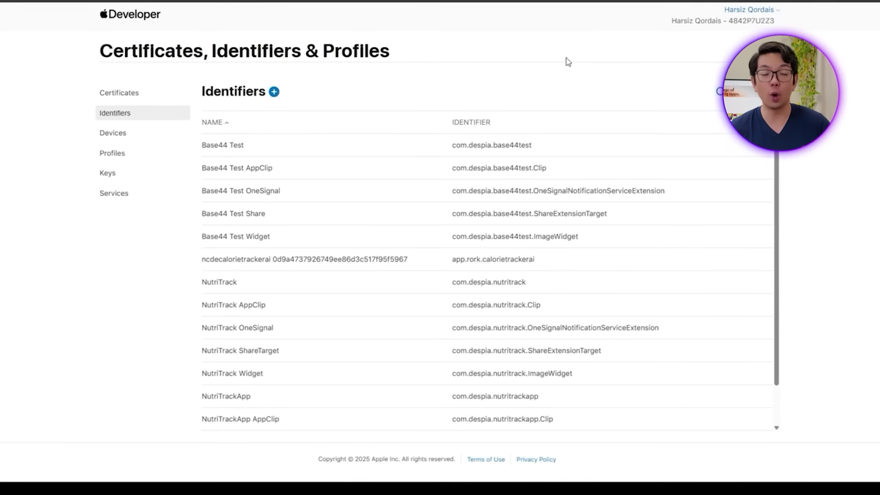
Step: Start a new App ID with bundle ID com.despia.nutritrackapp.ImageWidget and description 'NutriTrackApp Widget'
click(272, 89)
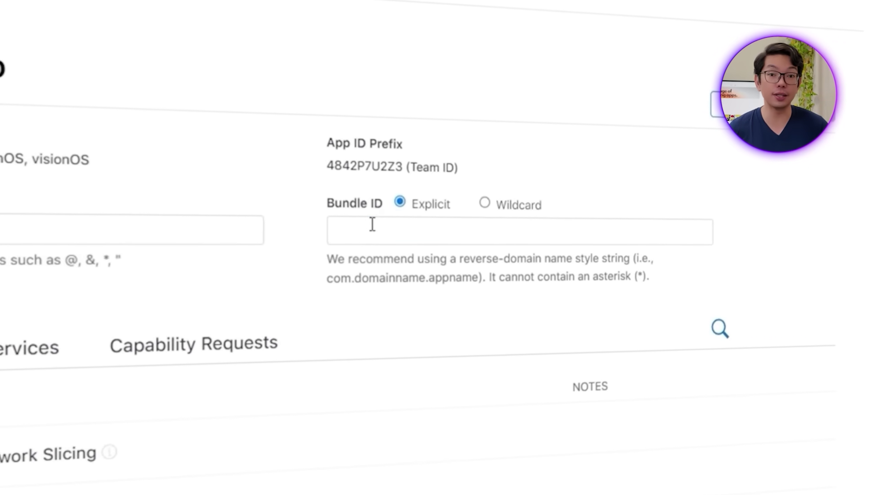
click(372, 224)
text(com.despia.nutritrackapp.ImageWidget)
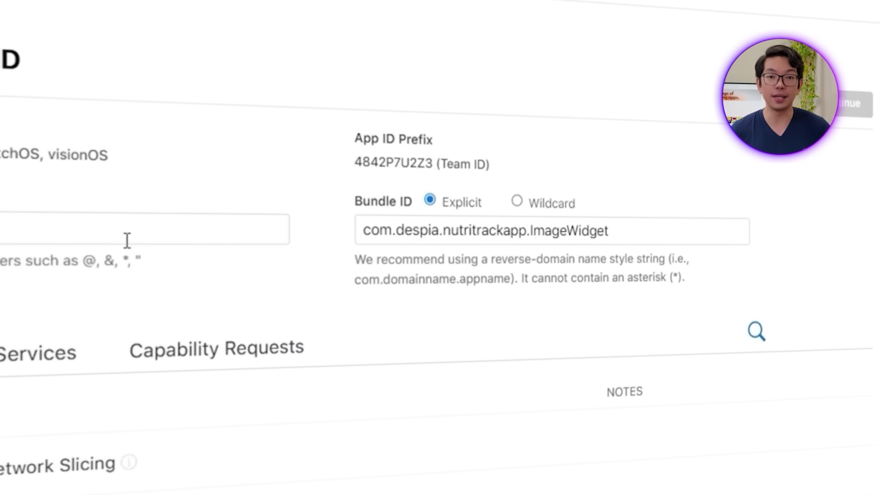
click(127, 240)
text(NutriTrack)
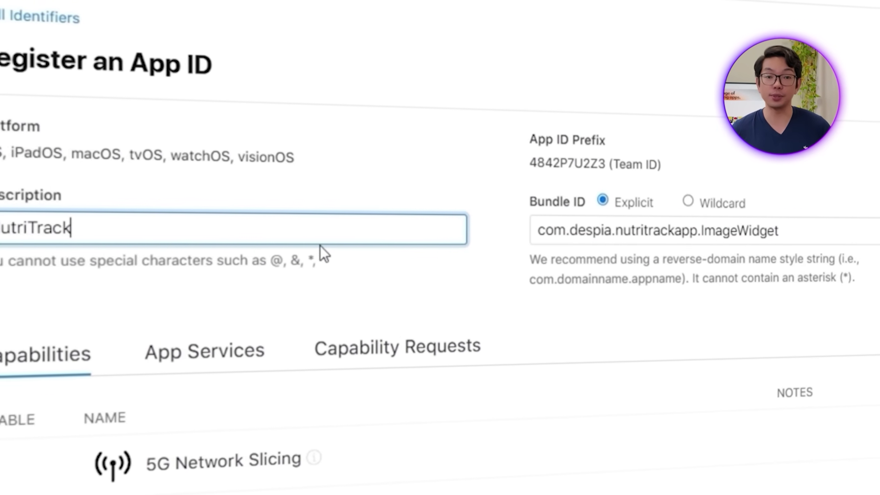
text(App Image)
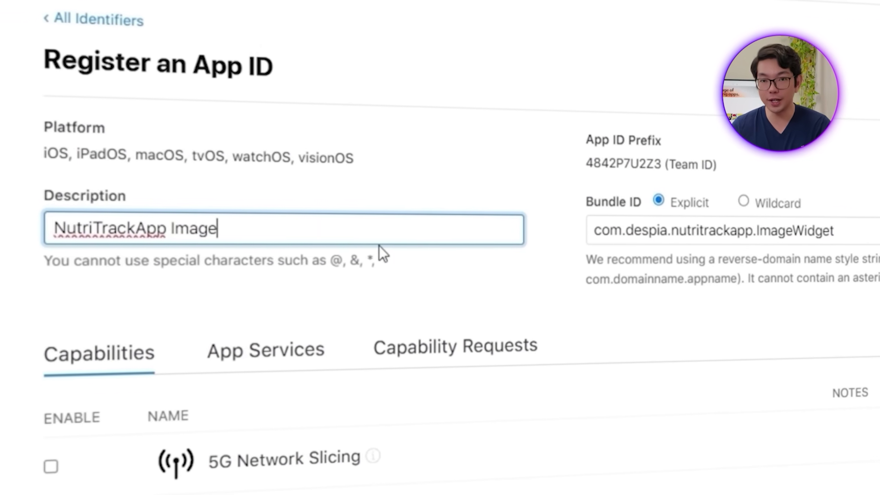
key(BackSpace)
key(BackSpace)
key(BackSpace)
key(BackSpace)
key(BackSpace)
text(W)
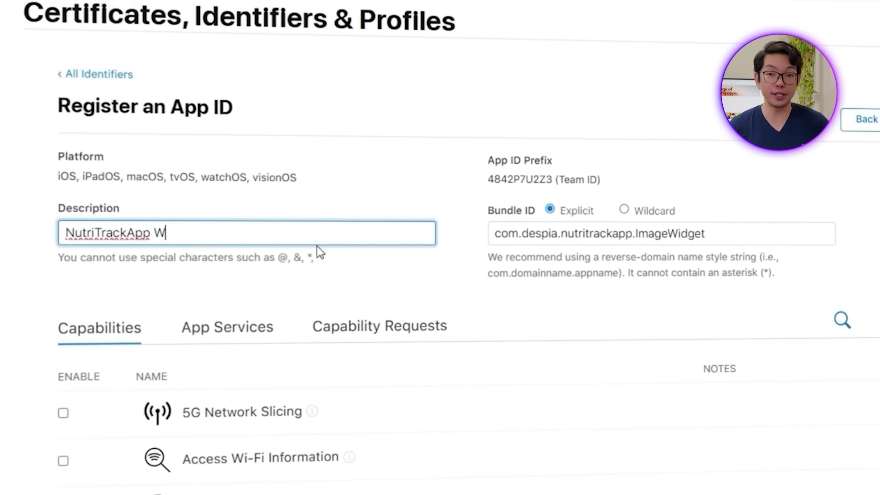
text(idget)
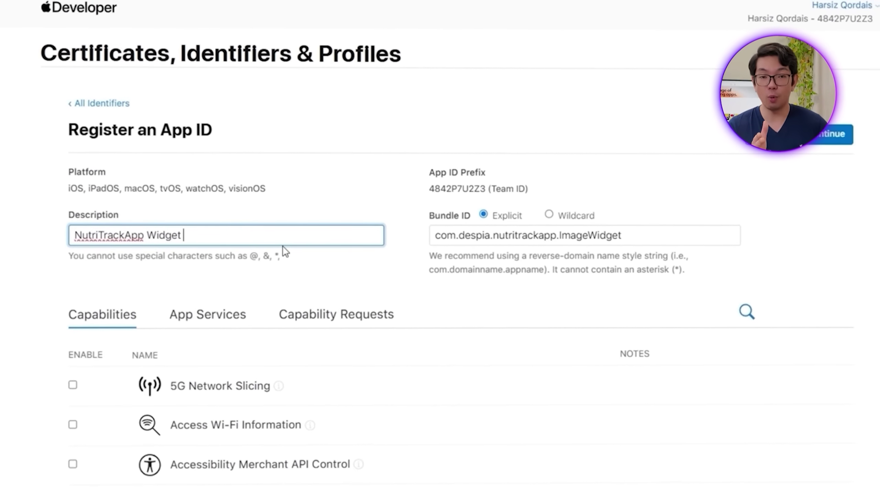
key(BackSpace)
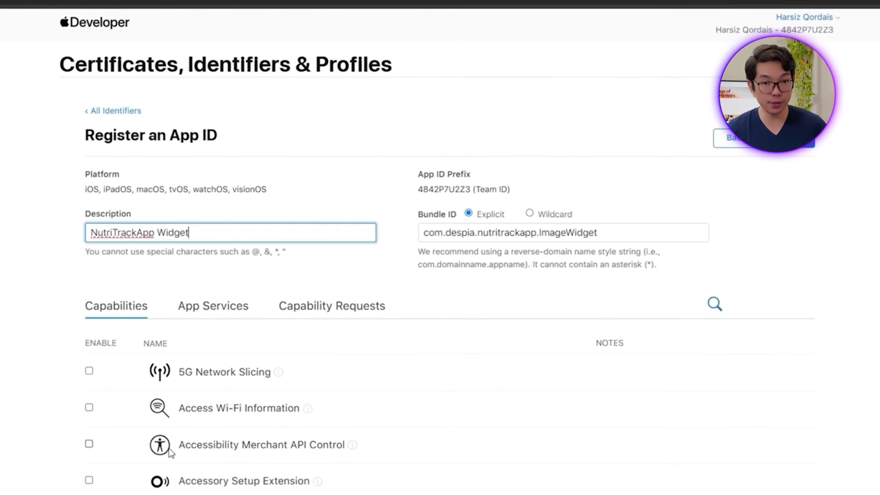
Step: Enable App Groups, register the widget App ID, and start another identifier registration
scroll(185, 460, down, 3)
click(136, 359)
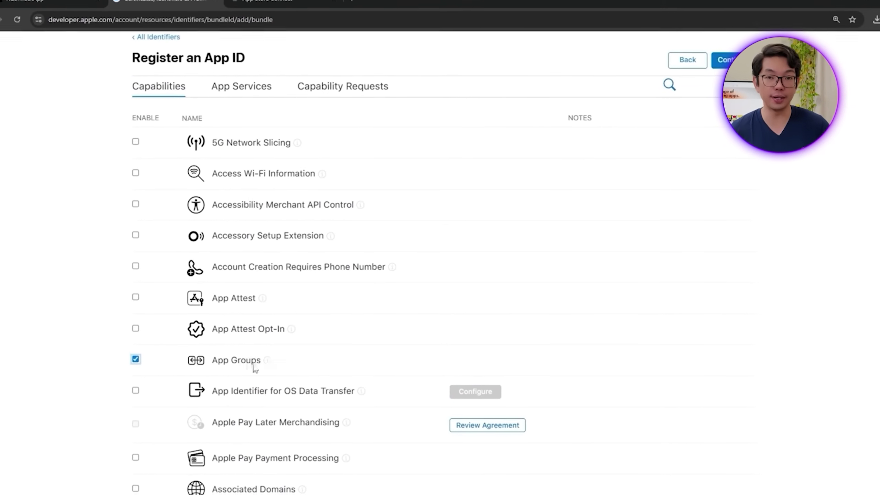
scroll(660, 259, up, 6)
click(734, 144)
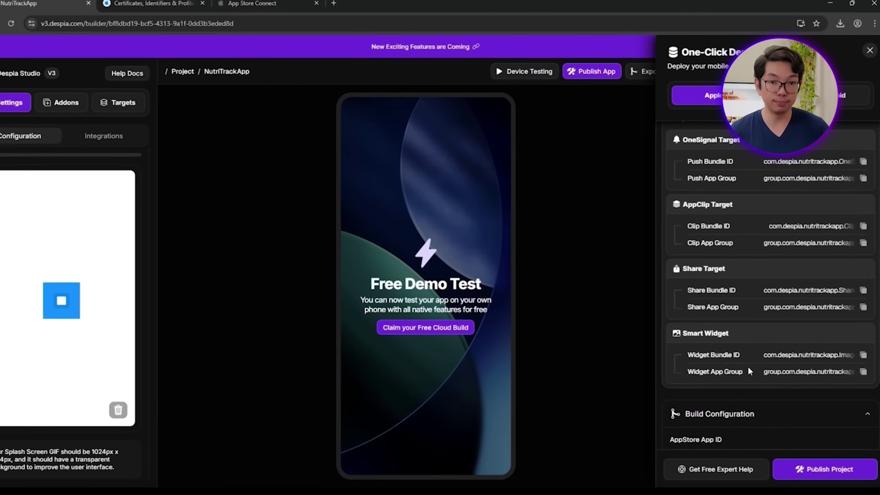
click(179, 3)
click(267, 117)
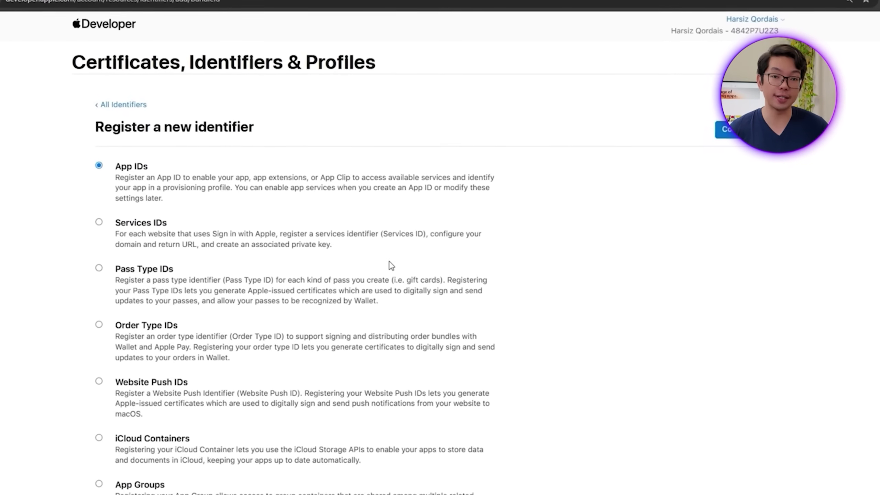
Step: Choose App Groups as the identifier type and start entering the widget group description
scroll(388, 264, down, 5)
click(201, 338)
scroll(197, 340, up, 10)
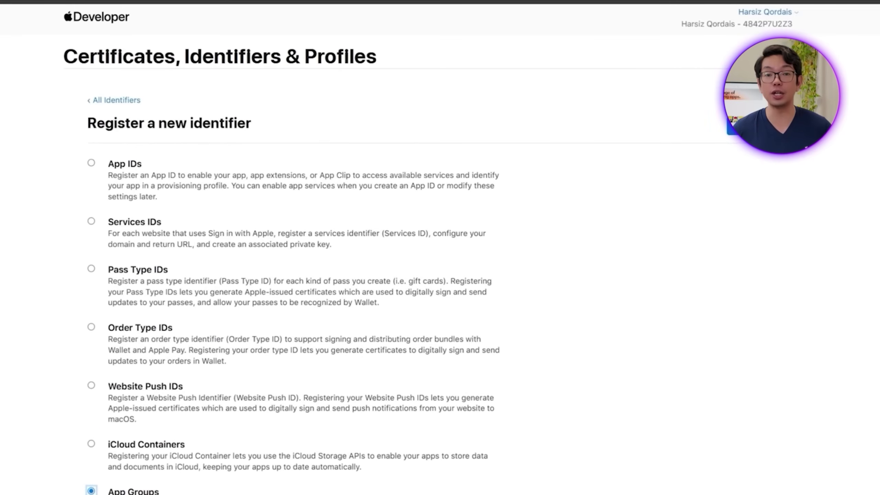
click(796, 129)
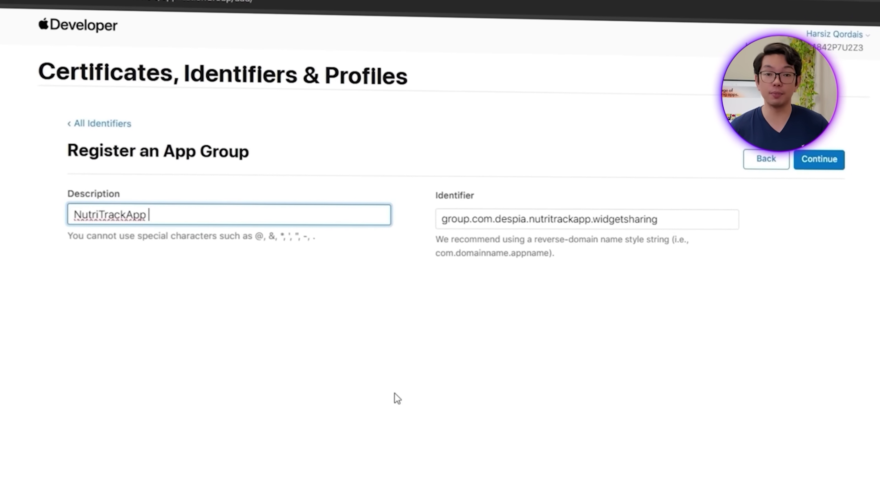
text(W)
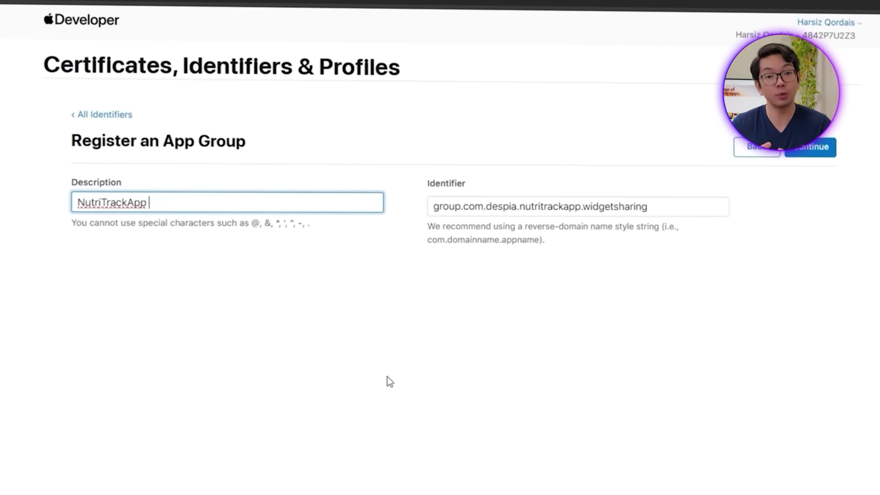
text(idget A)
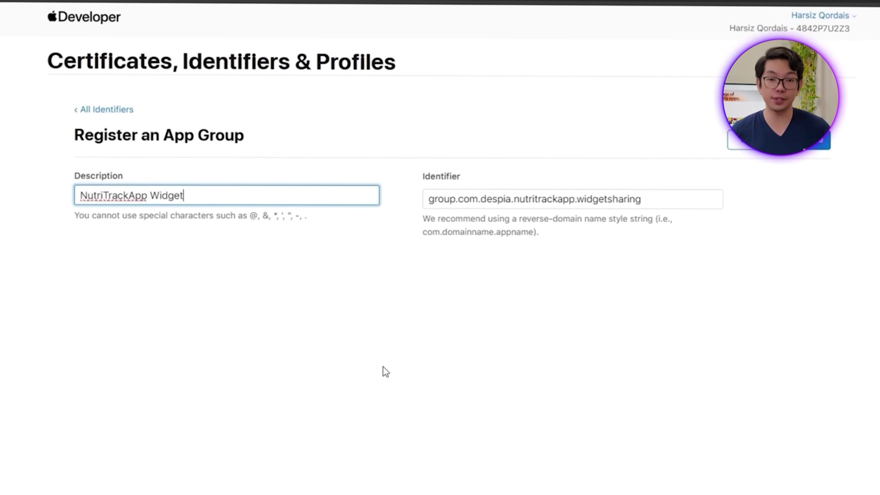
text(p)
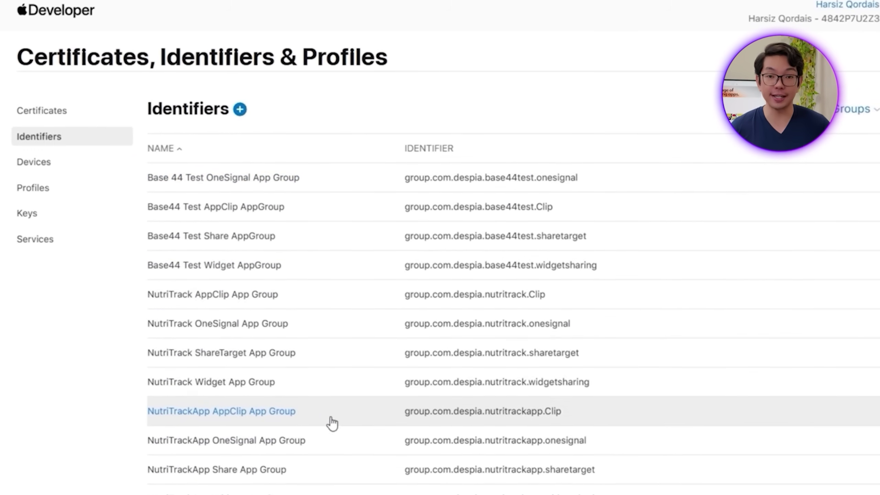
Step: Filter to App IDs sorted by name and open NutriTrackApp Widget
click(853, 109)
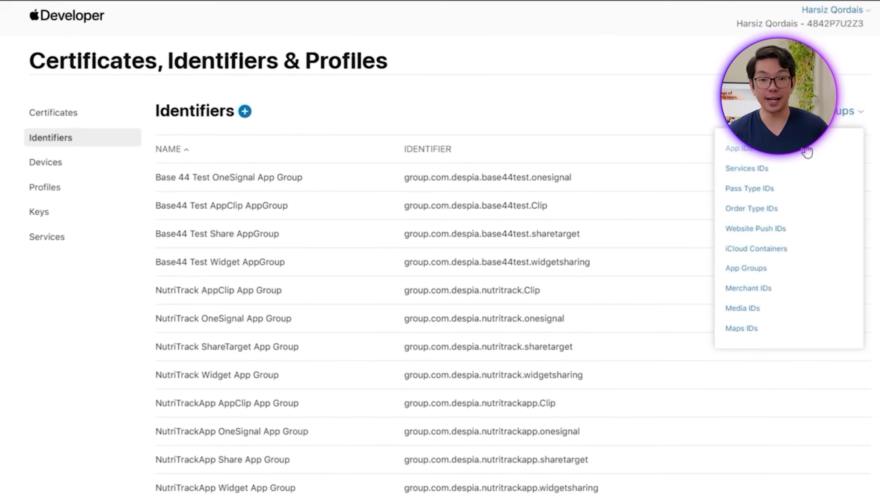
click(762, 149)
click(262, 150)
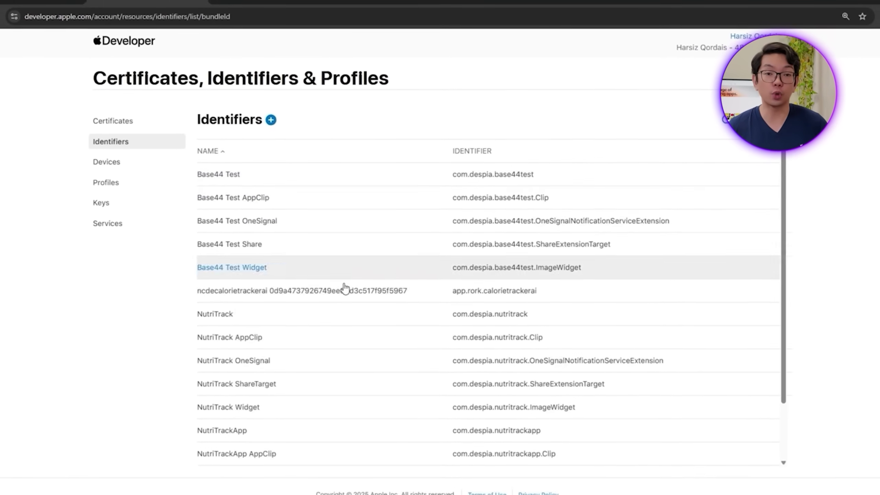
scroll(346, 398, down, 3)
click(399, 447)
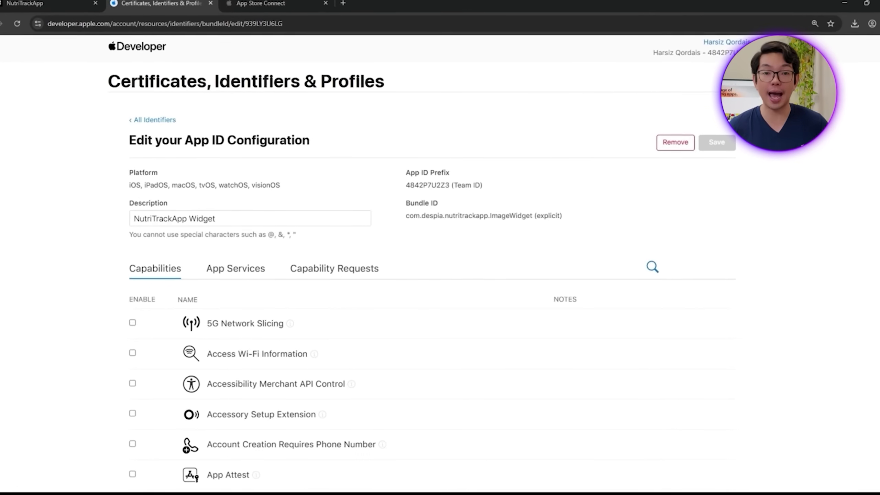
Step: Assign the NutriTrackApp Widget App Group to the widget App ID and save
scroll(380, 314, down, 6)
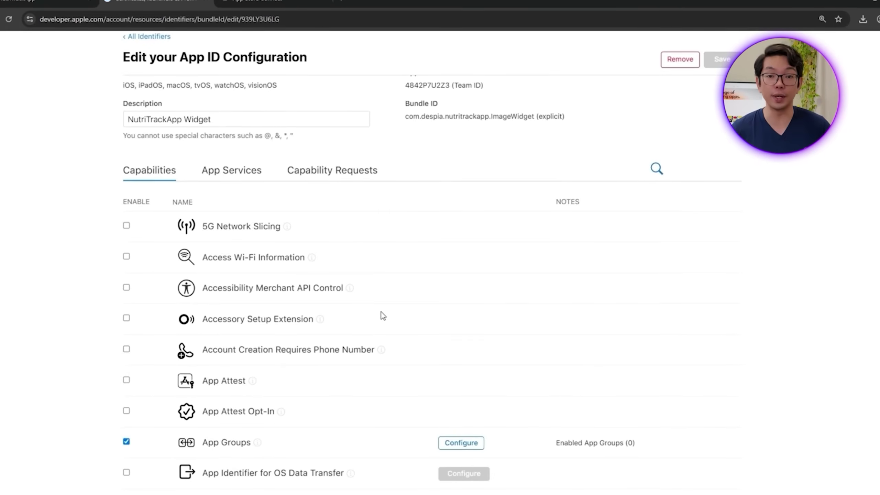
scroll(381, 313, up, 4)
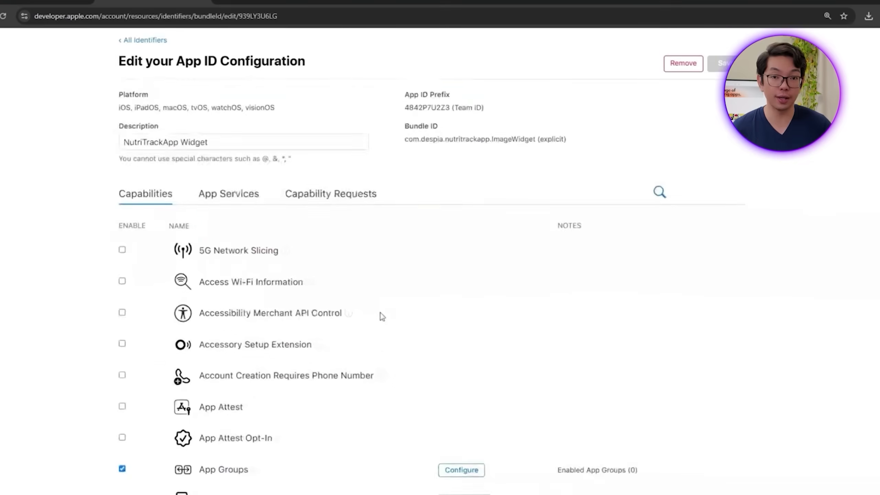
scroll(380, 312, down, 2)
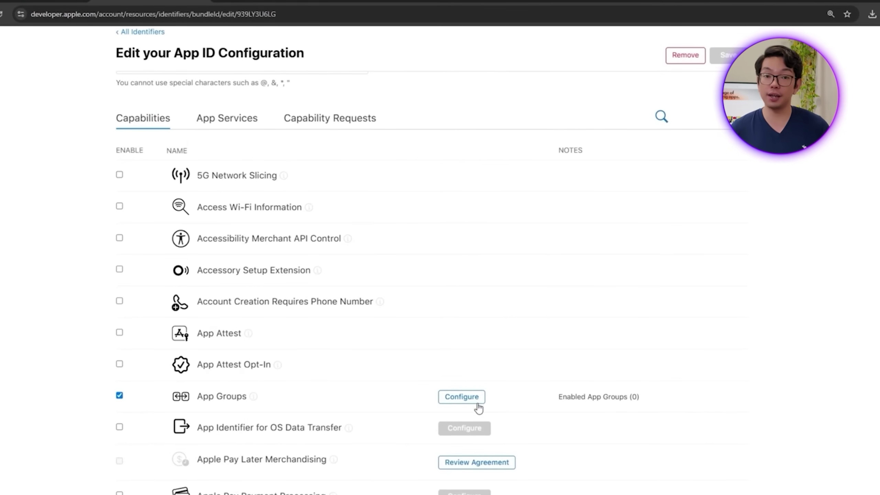
click(447, 397)
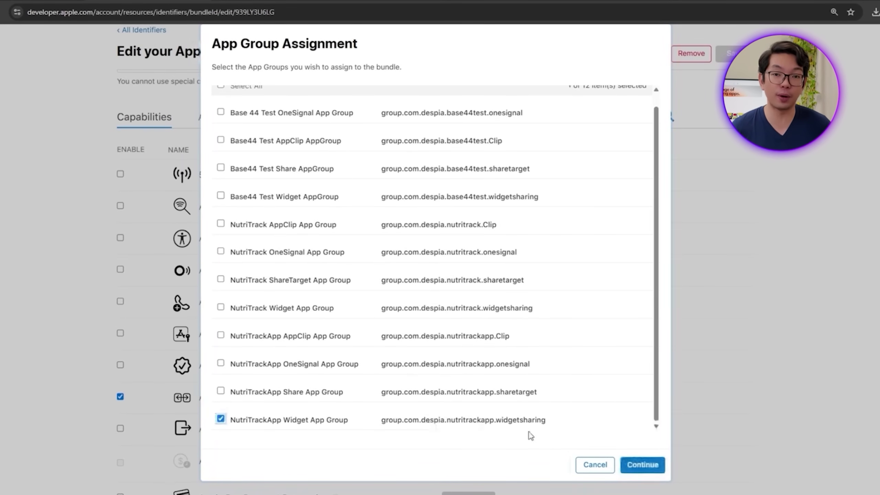
click(642, 466)
scroll(738, 179, up, 3)
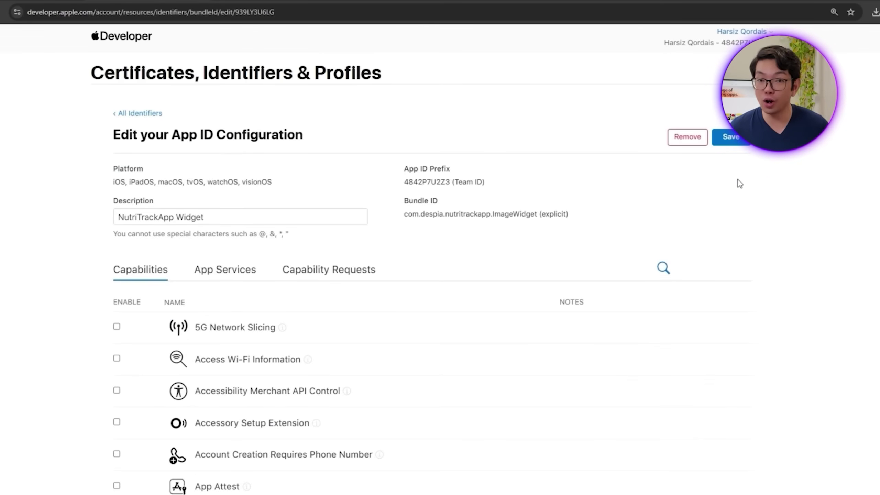
click(737, 145)
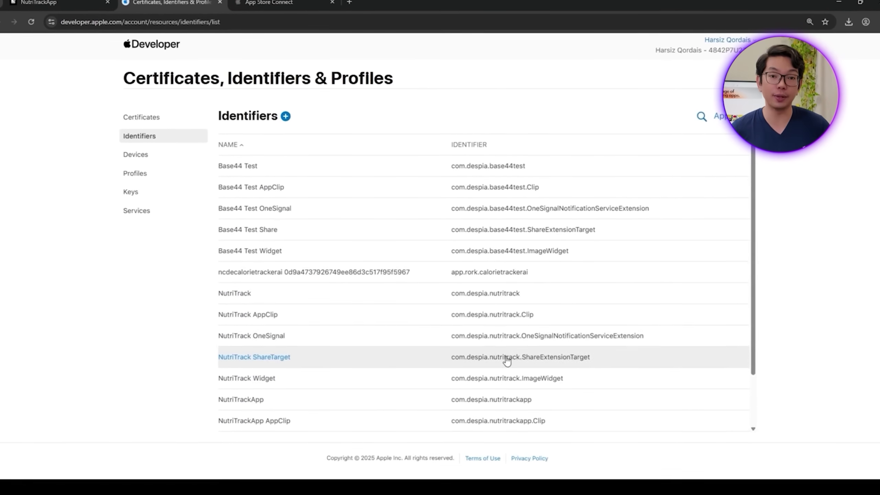
Step: Open the NutriTrackApp App ID's App Groups configuration
scroll(505, 371, down, 2)
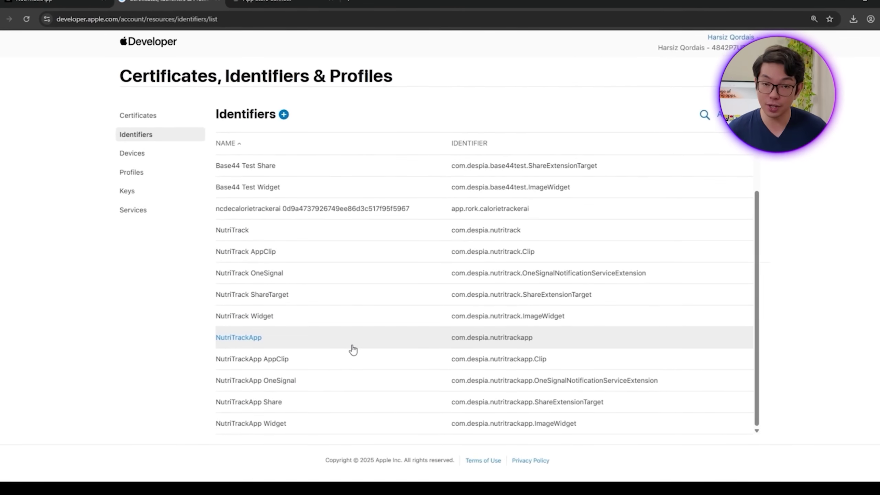
click(353, 349)
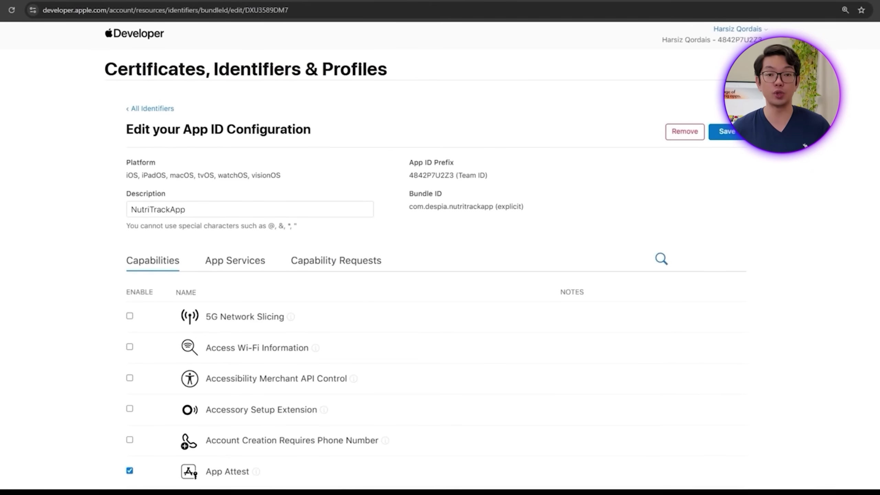
scroll(575, 235, down, 7)
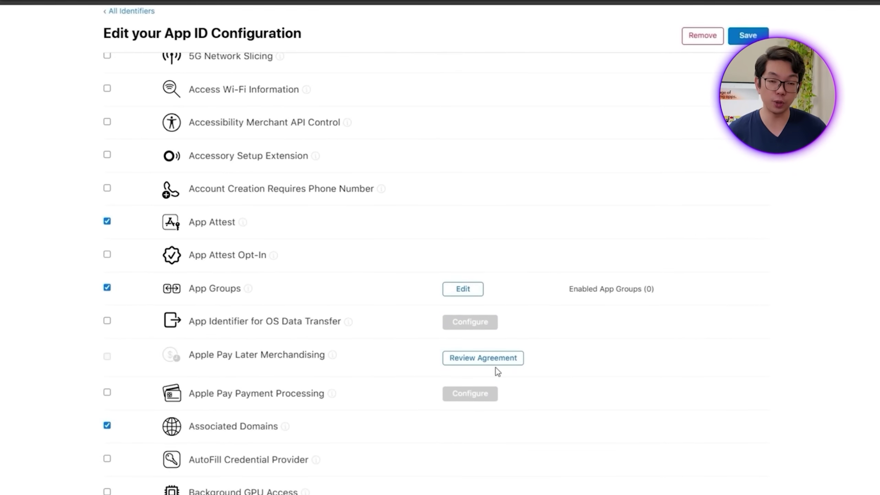
click(472, 299)
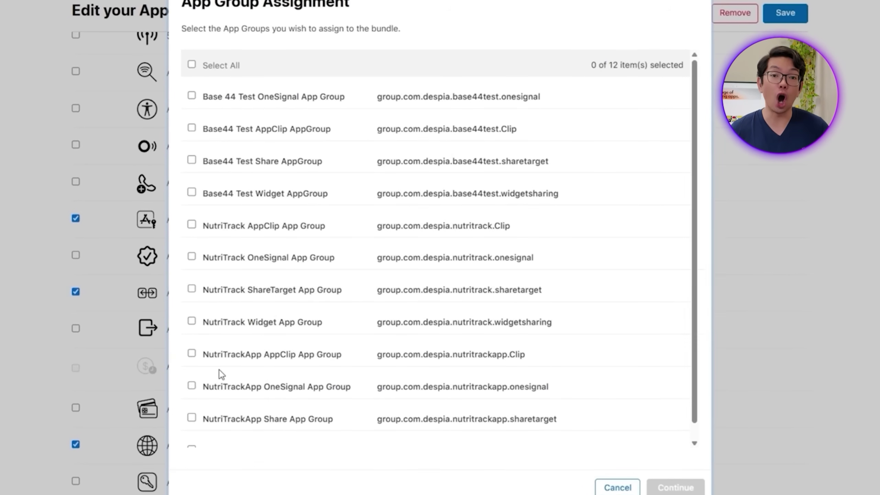
Step: Tick the AppClip, OneSignal, Share and Widget app groups, confirm, and save
click(227, 357)
click(230, 388)
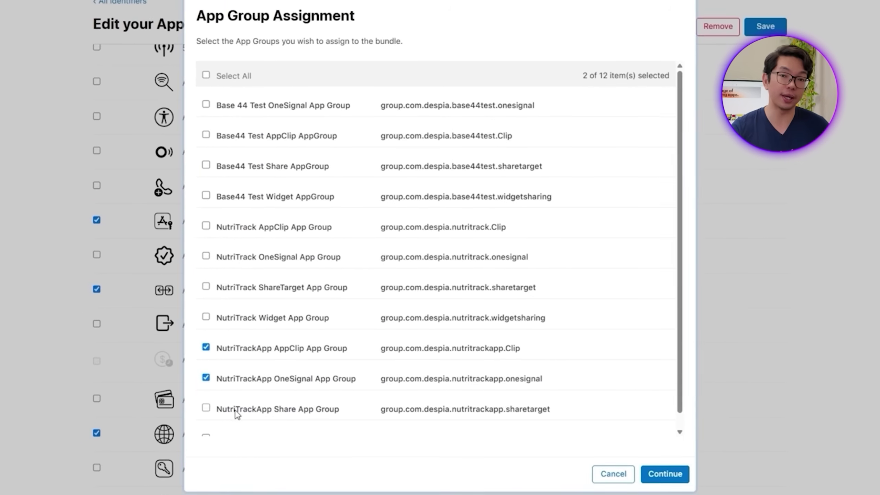
click(237, 410)
scroll(238, 409, down, 1)
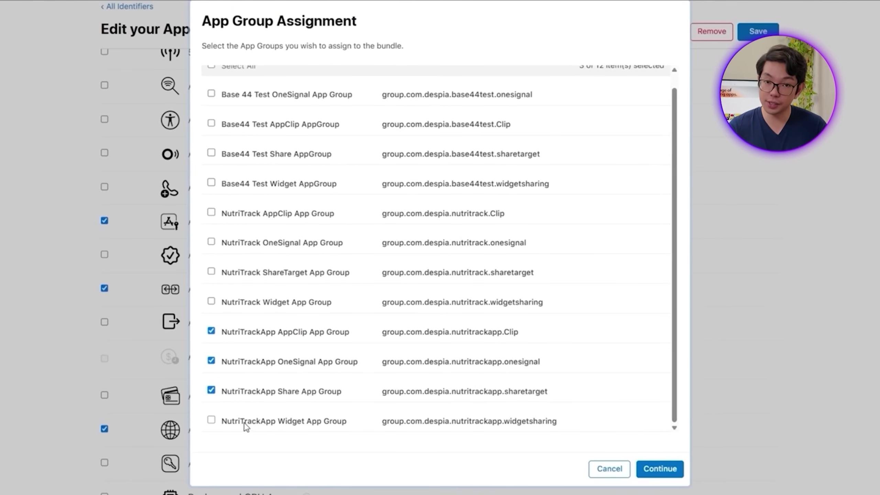
click(246, 424)
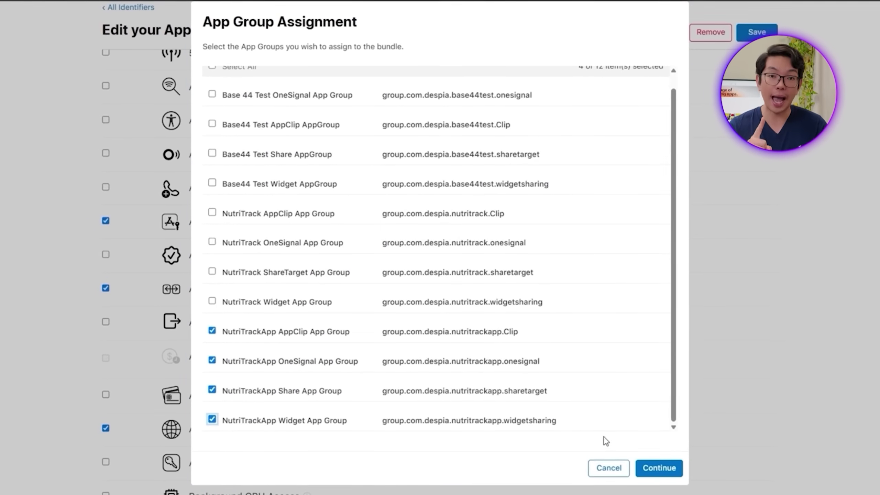
click(664, 467)
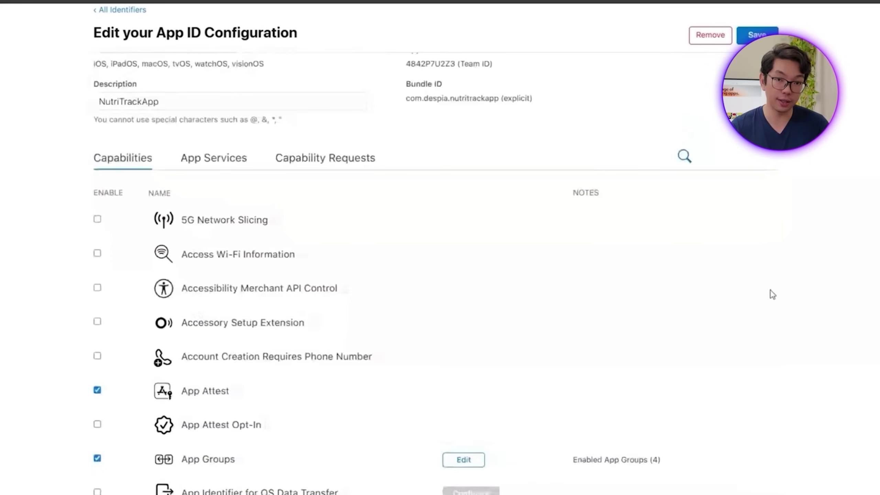
click(764, 38)
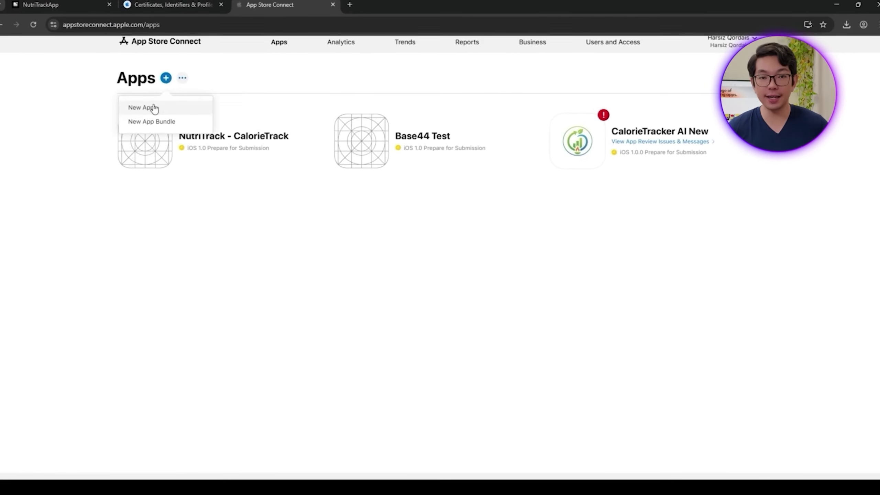
Step: Start a new app named NutriTrackApp with English (U.S.) primary language and Full Access
click(146, 108)
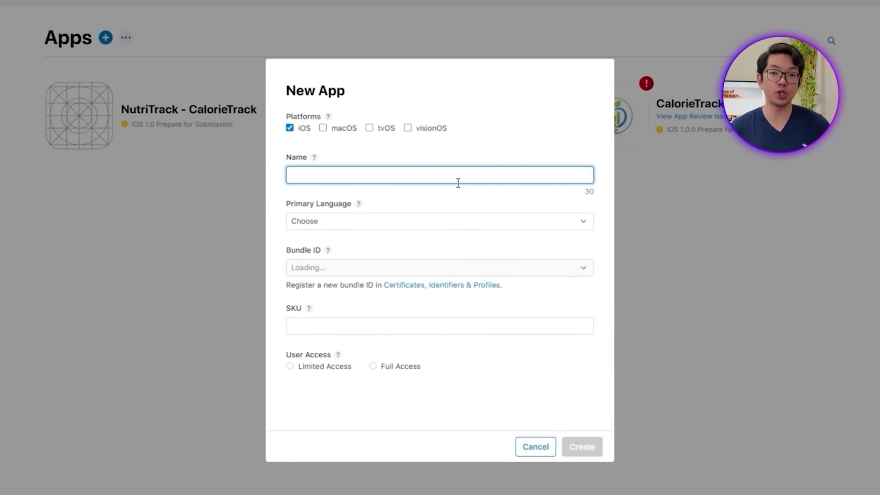
text(NutriTrackApp)
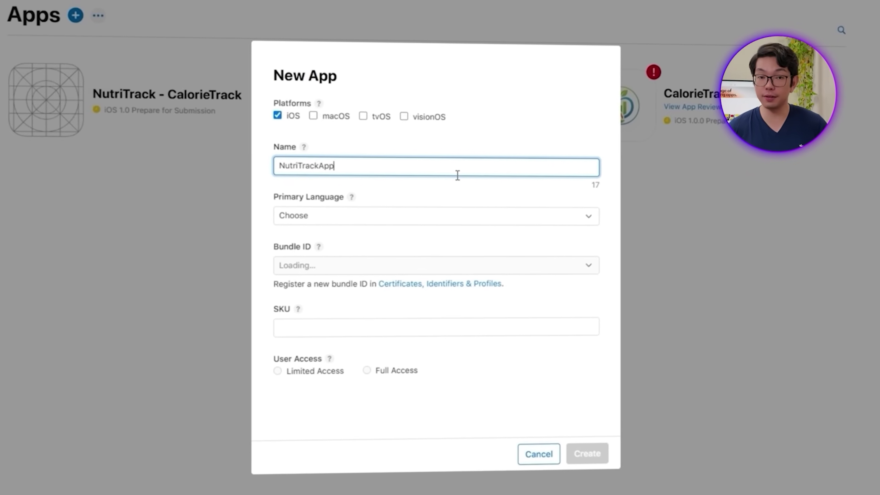
click(452, 209)
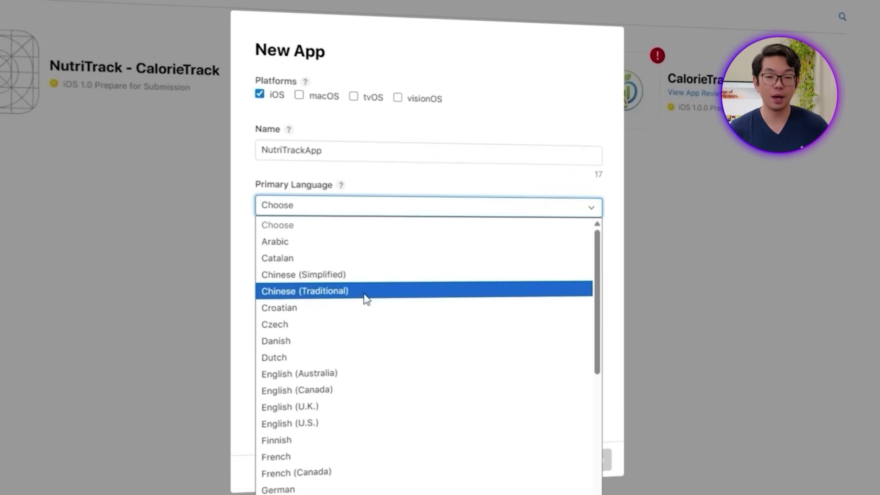
click(315, 418)
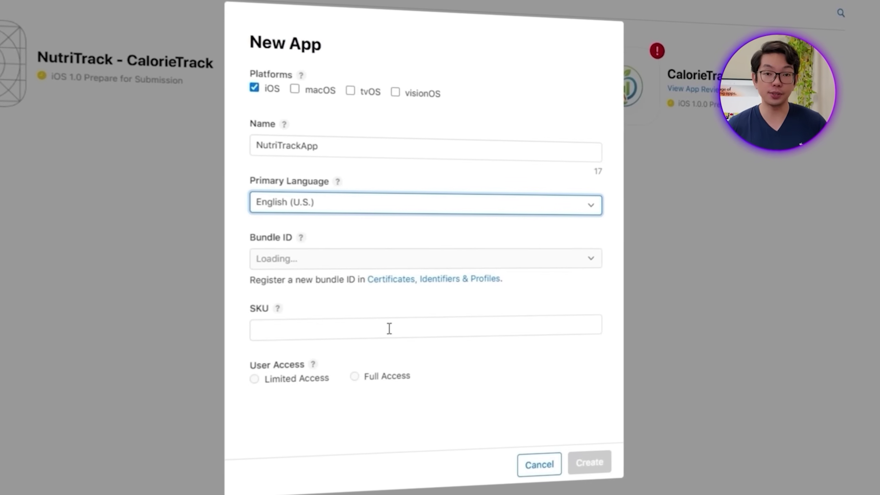
click(352, 375)
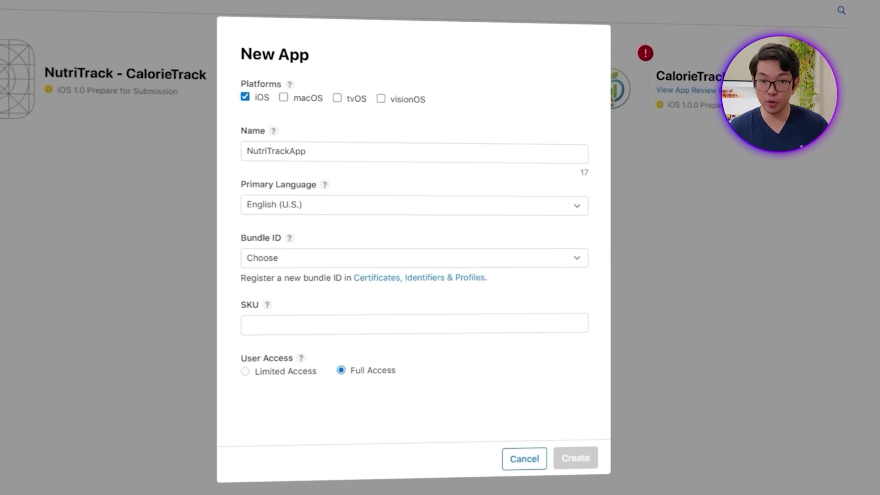
Step: Pick bundle ID com.despia.nutritrackapp, enter the SKU, and create the app
click(317, 261)
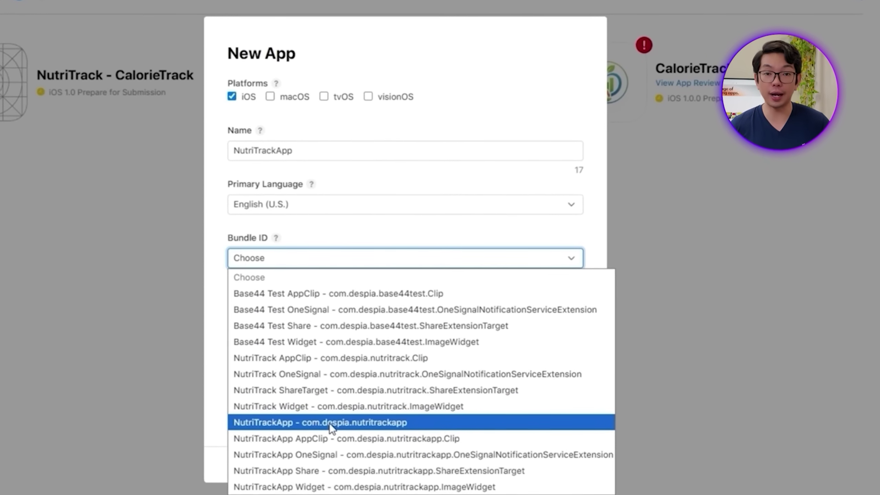
click(329, 420)
click(274, 312)
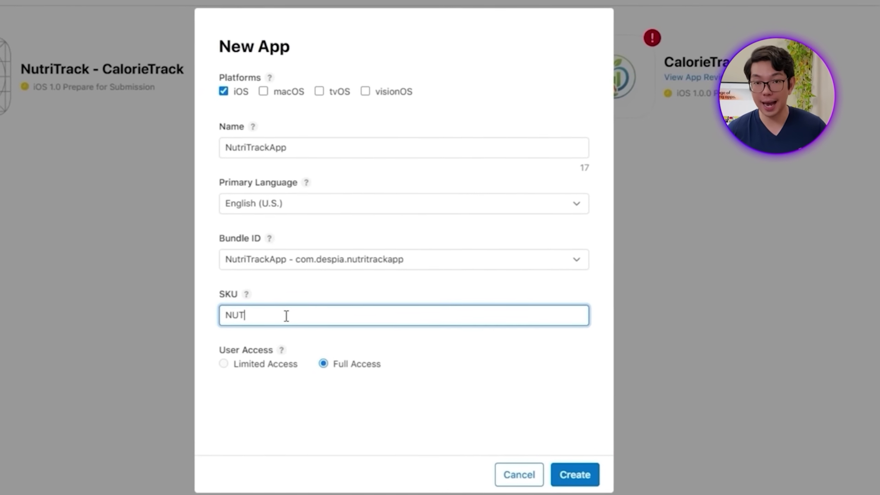
click(572, 467)
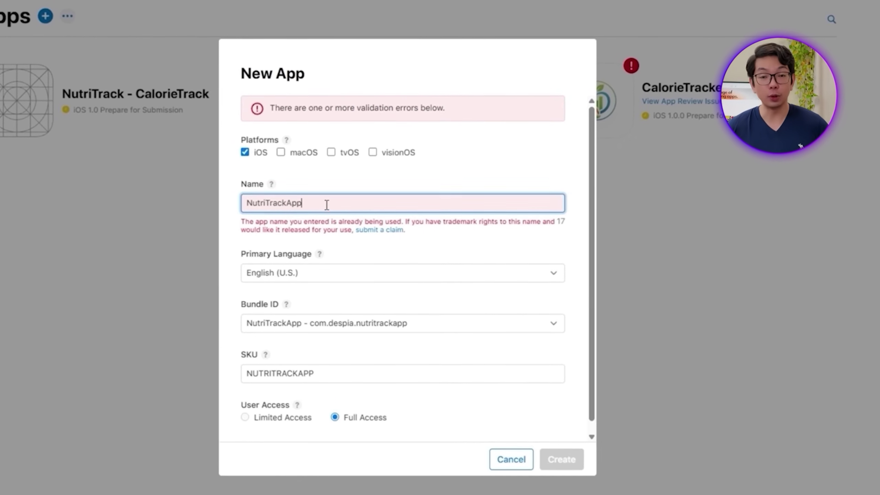
text(-0)
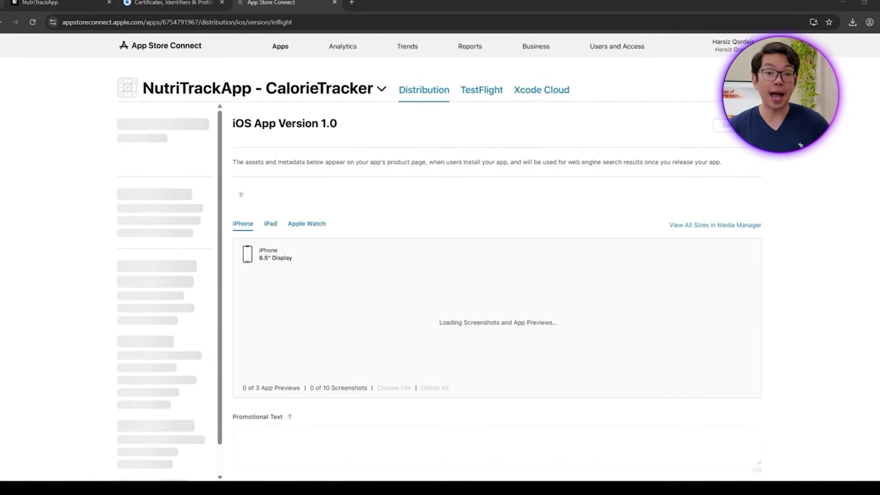
Step: Copy NutriTrackApp's Apple ID number from its App Information page, then return to Despia
click(134, 205)
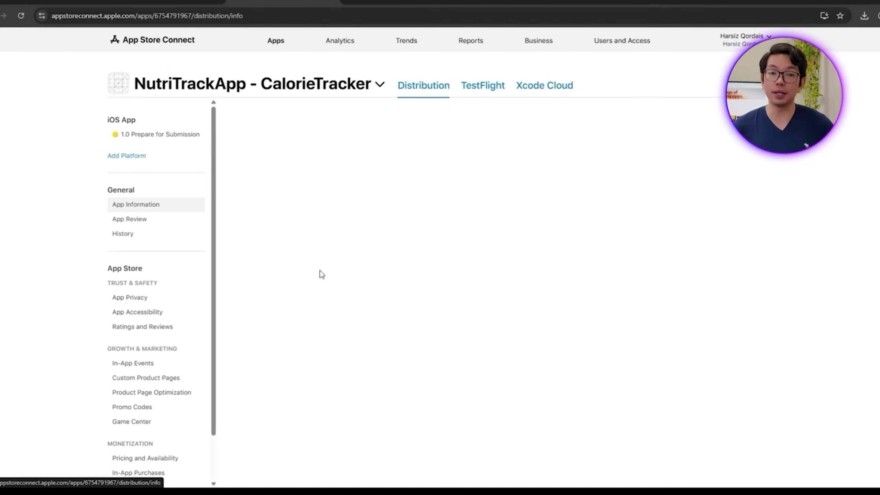
scroll(321, 275, down, 3)
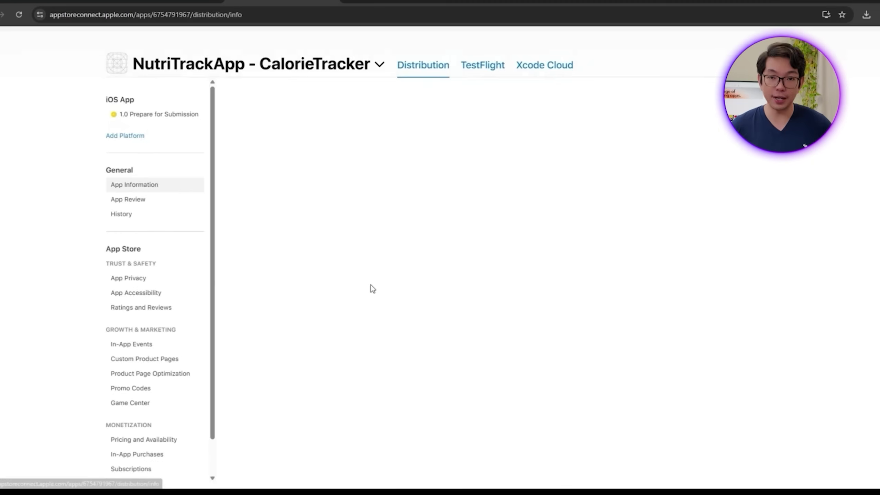
scroll(331, 275, up, 3)
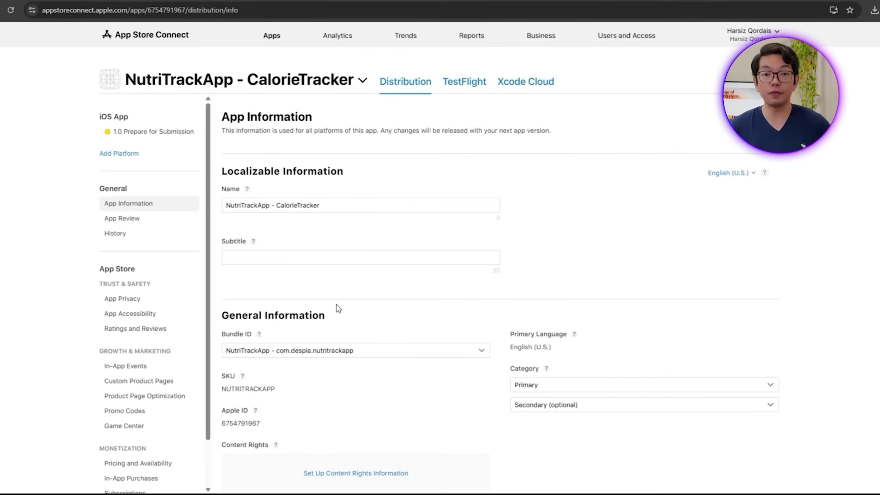
scroll(387, 354, down, 4)
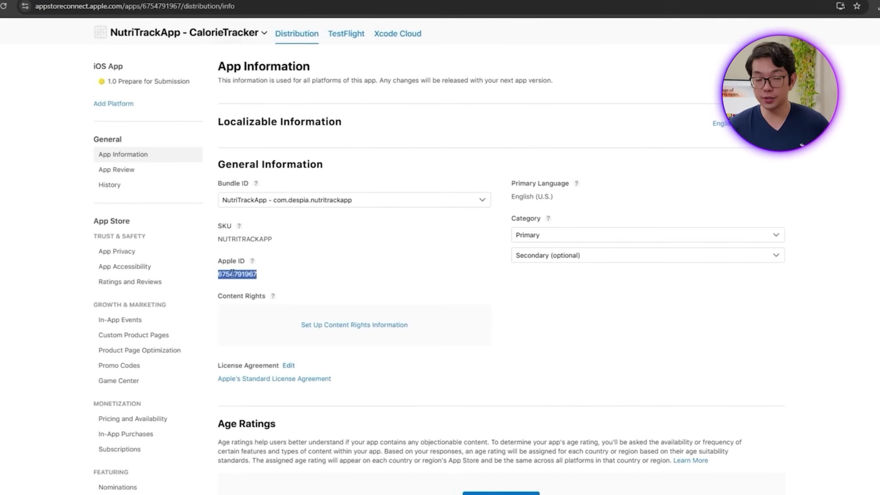
click(282, 275)
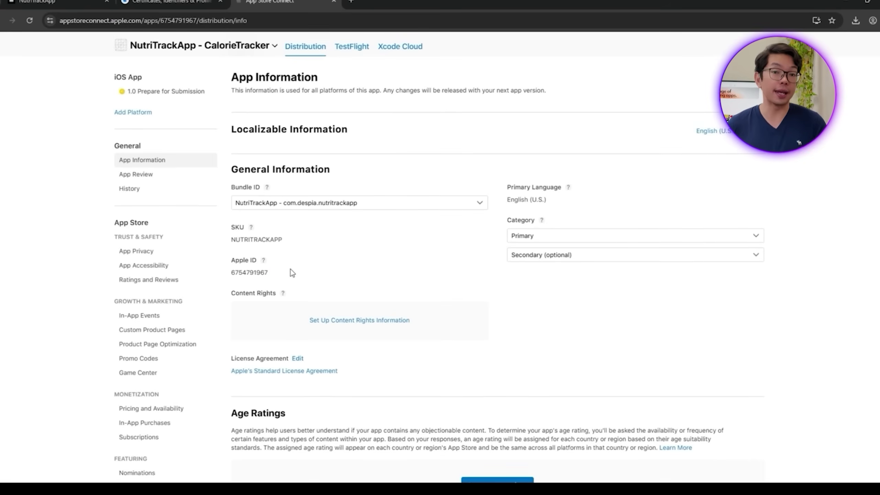
click(64, 5)
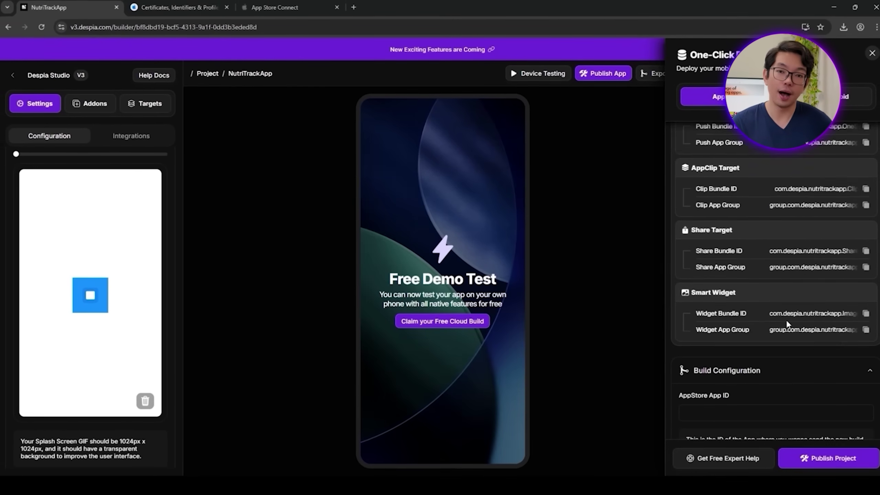
Step: Paste the Apple ID into Despia's AppStore App ID field and publish the project
scroll(786, 323, down, 4)
click(757, 268)
key(ctrl+v)
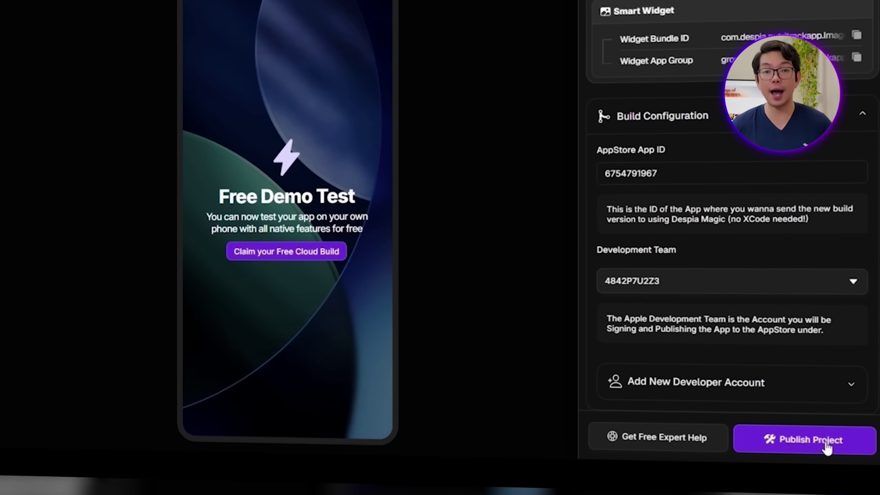
click(826, 447)
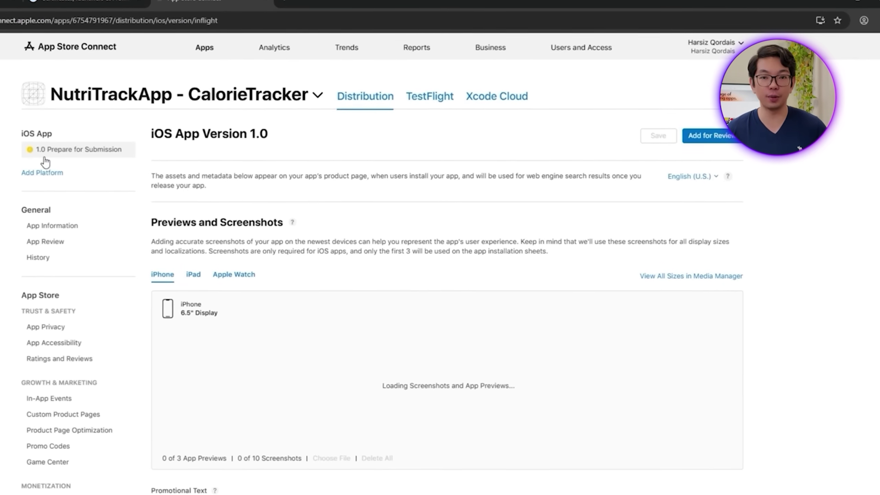
Step: Review the iOS App Version 1.0 page, then go to the app's TestFlight section
scroll(314, 387, down, 3)
scroll(322, 312, up, 3)
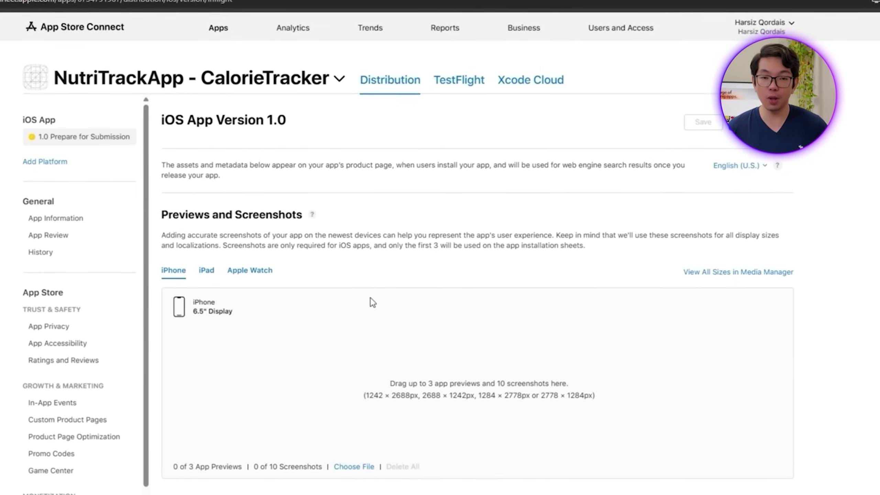
scroll(340, 393, down, 10)
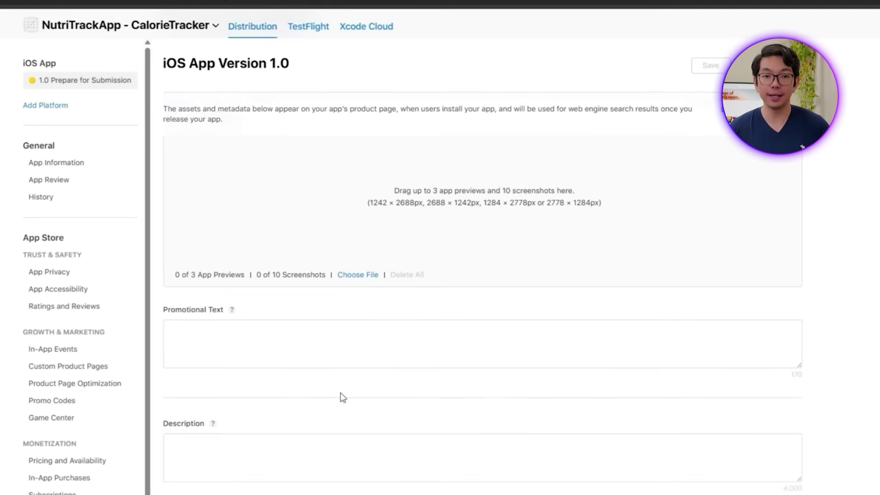
scroll(316, 429, up, 7)
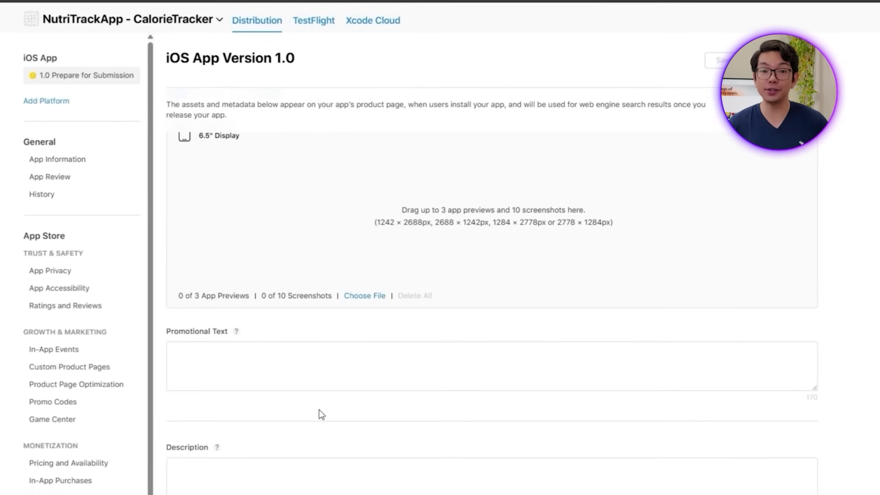
scroll(319, 405, up, 5)
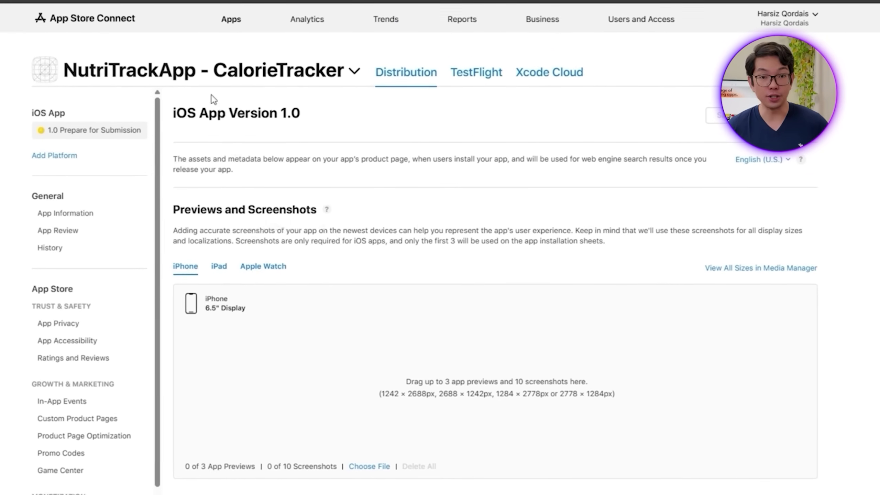
click(490, 79)
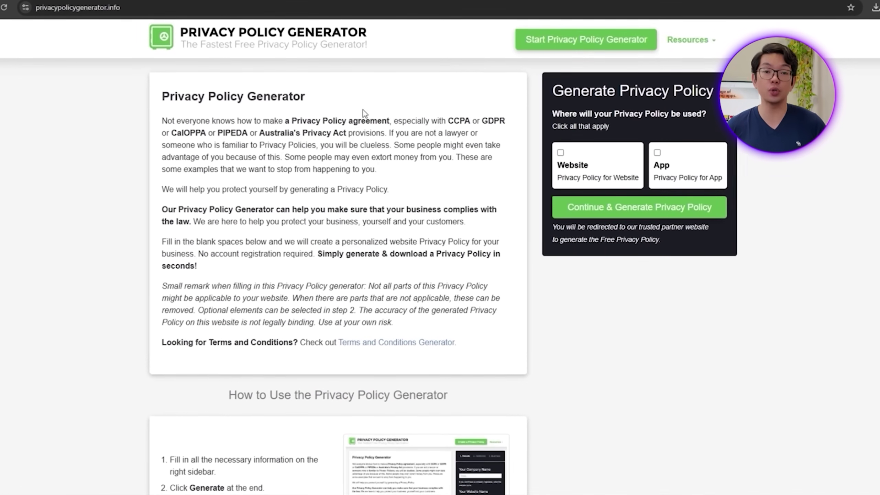
Step: Start an app privacy policy for NutriTrack, owned by an individual in Washington
click(670, 166)
click(642, 208)
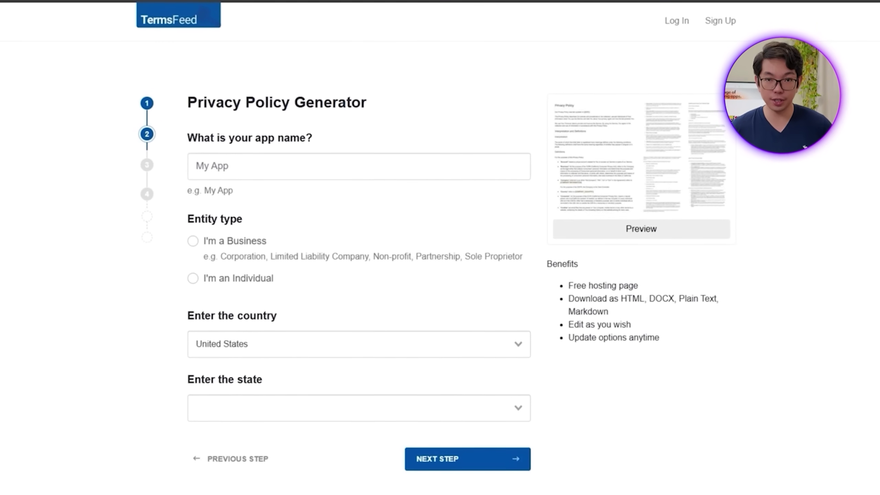
click(259, 166)
text(Nutri)
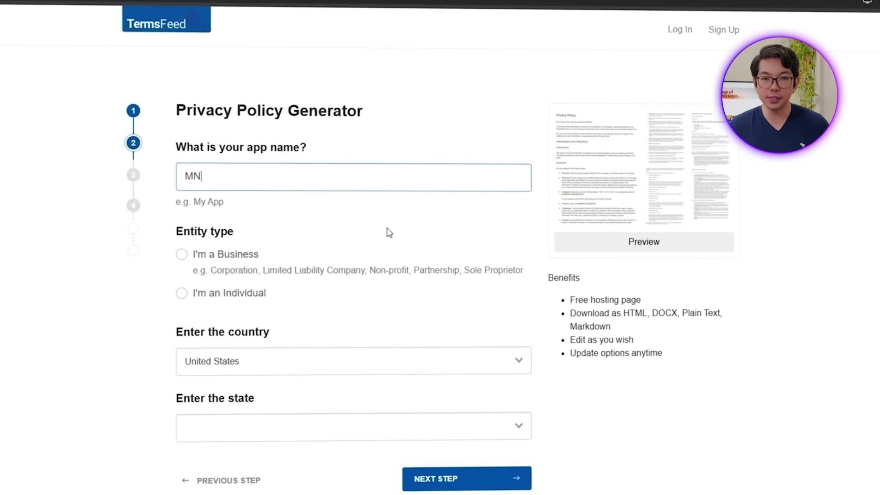
text(Track)
click(381, 303)
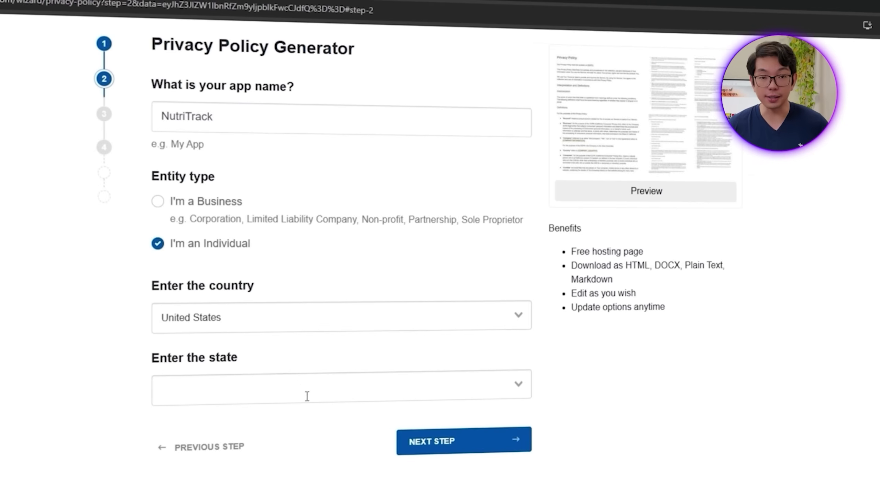
click(307, 395)
text(Wash)
click(262, 426)
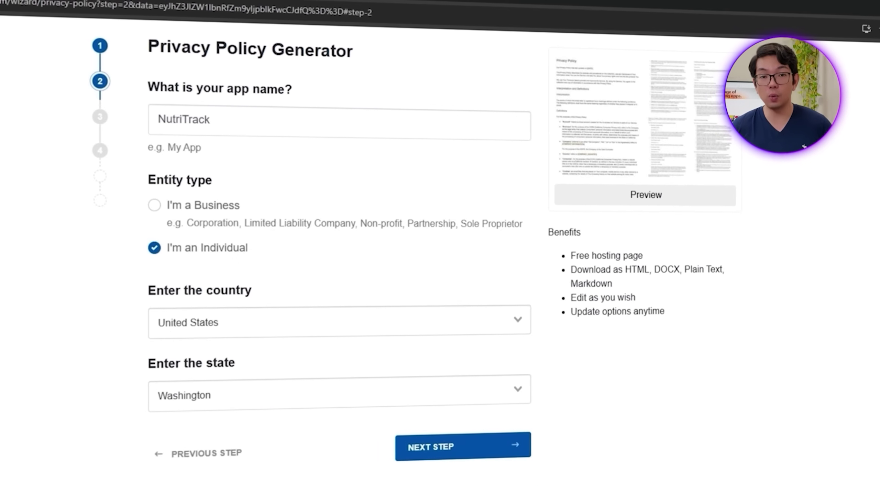
click(506, 439)
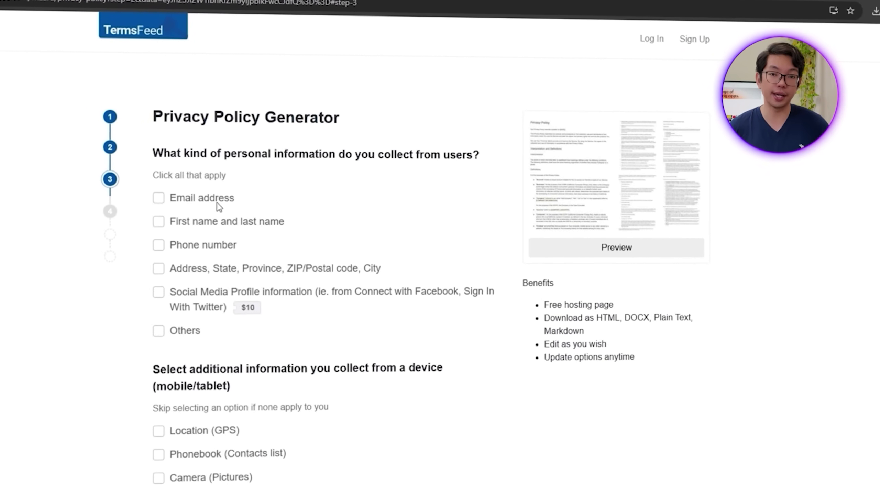
Step: Declare e-mails and names collected; no tracking, e-mails, ads, payments or remarketing
click(218, 202)
click(163, 215)
scroll(94, 243, down, 10)
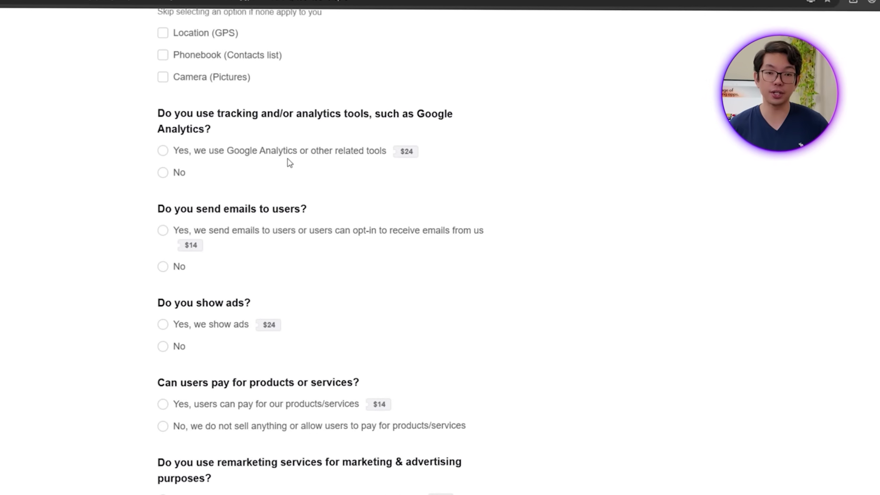
click(176, 171)
click(179, 264)
click(177, 343)
click(176, 423)
scroll(187, 402, down, 4)
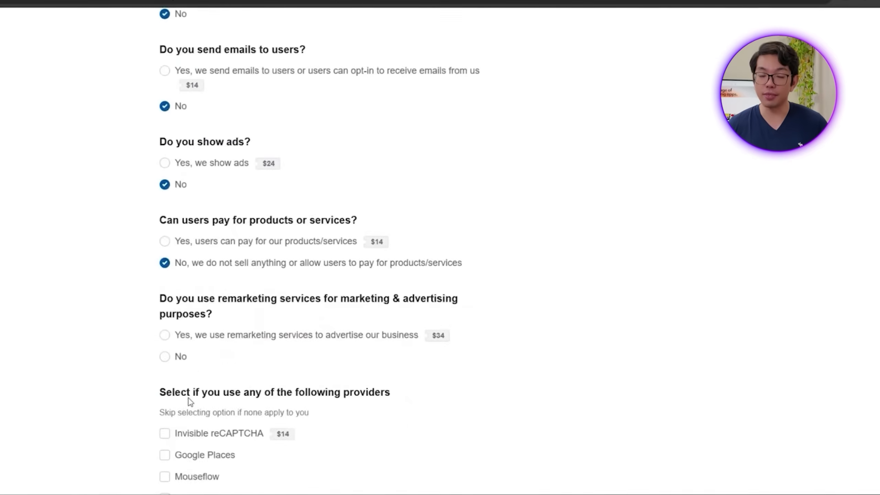
click(177, 356)
scroll(170, 364, down, 3)
scroll(173, 312, down, 6)
Step: Decline CCPA+CPRA, GDPR and CalOPPA wording and state no data from children under 13
click(195, 312)
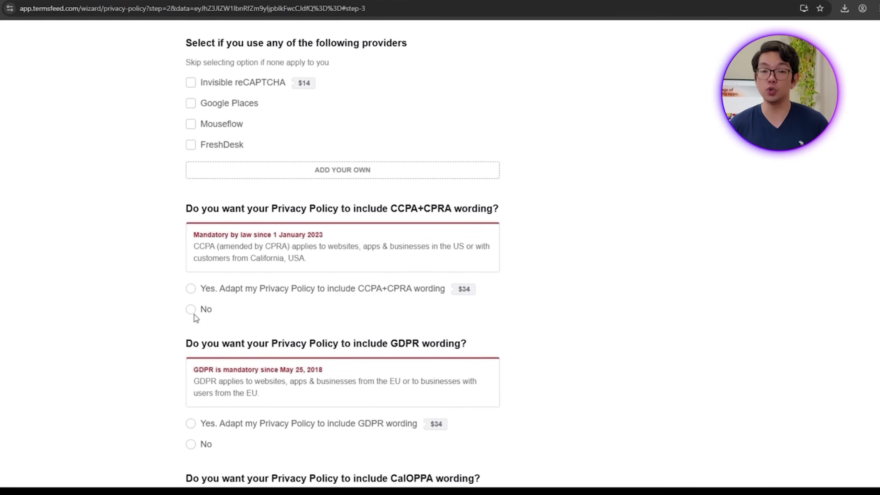
scroll(208, 329, down, 4)
click(199, 296)
click(198, 430)
scroll(221, 416, down, 5)
click(212, 311)
scroll(225, 319, down, 3)
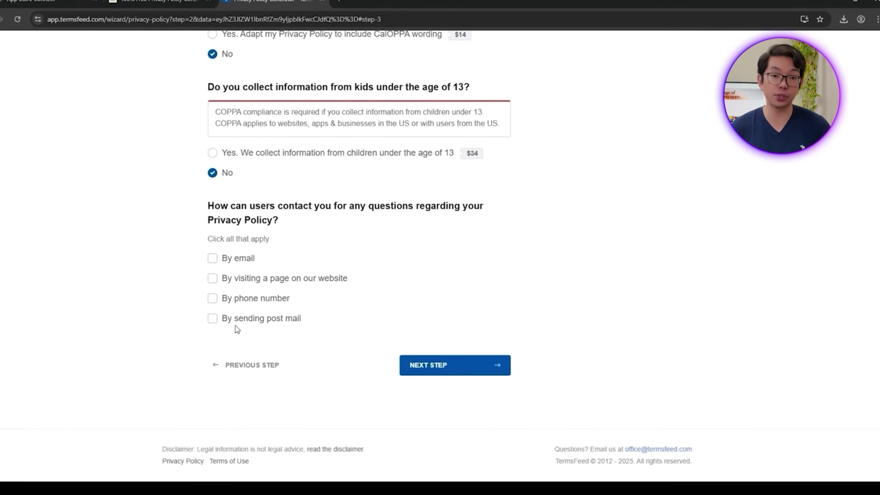
Step: Allow contact by e-mail with a contact address, generate the policy and copy its hosted link
click(215, 259)
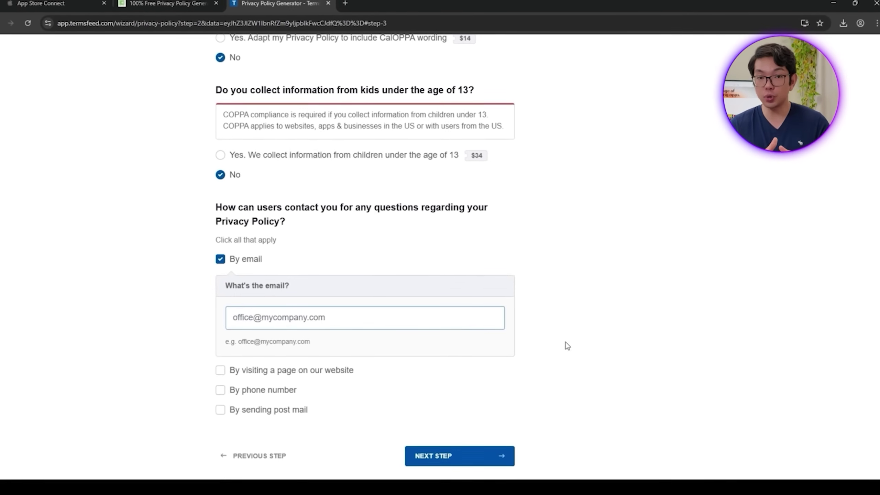
text(test@gmail.com)
key(Return)
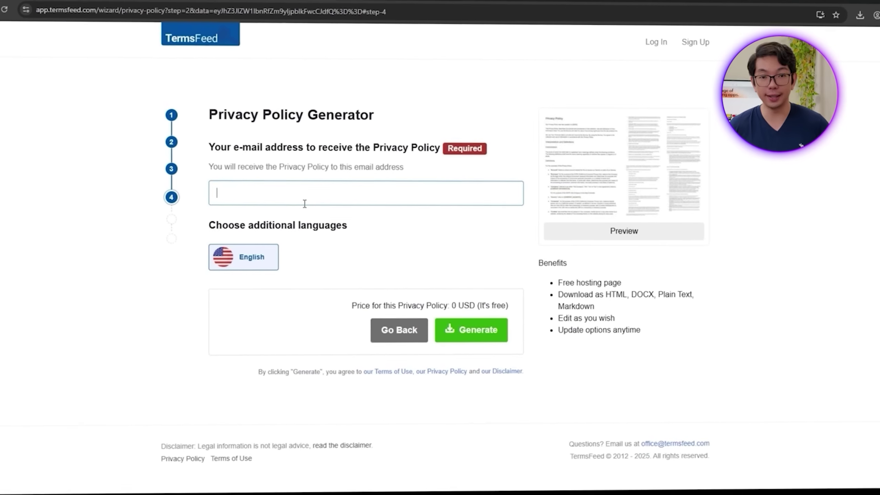
text(test@gmail.com)
click(471, 329)
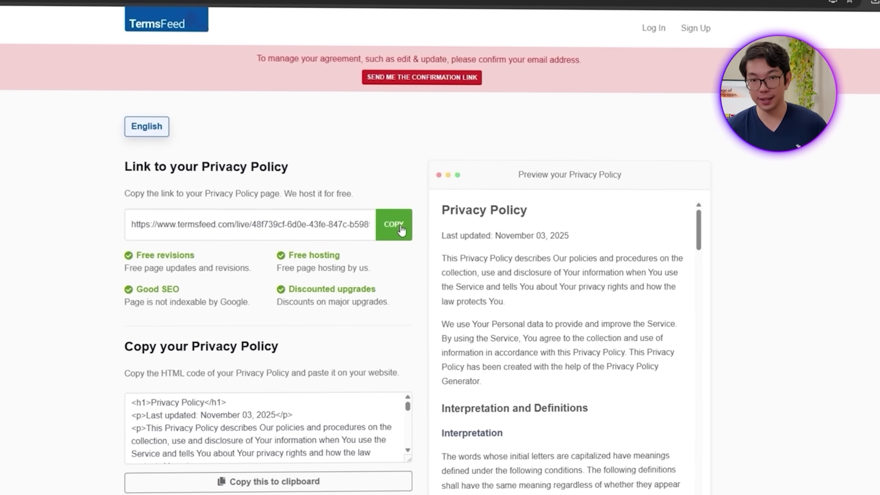
click(401, 229)
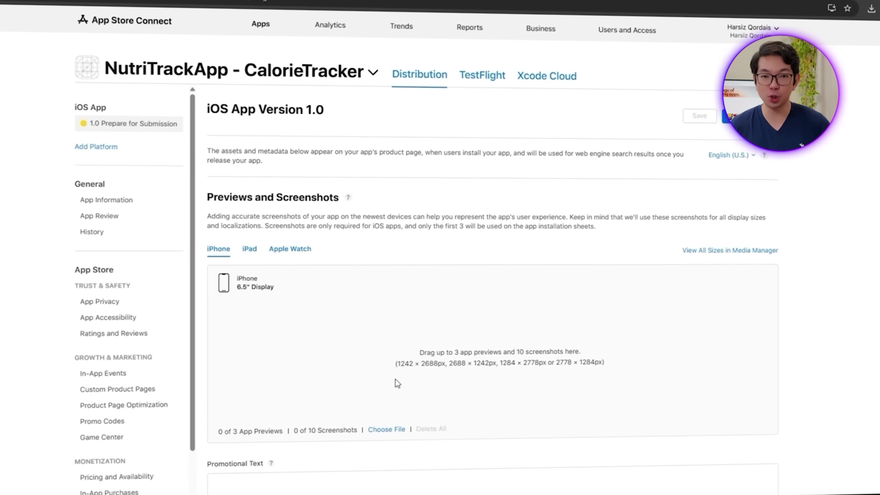
Step: Add screenshots to the iPhone 6.5" gallery and three to the iPad 13" gallery
drag(425, 357, 424, 357)
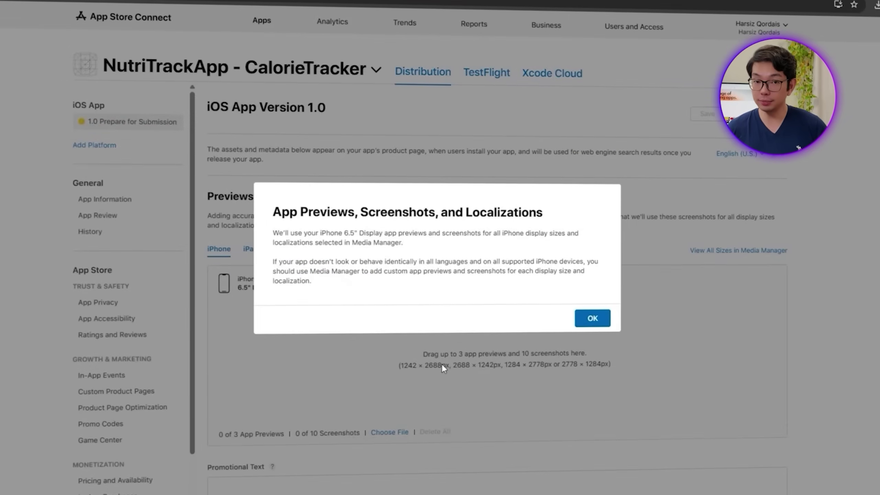
click(605, 324)
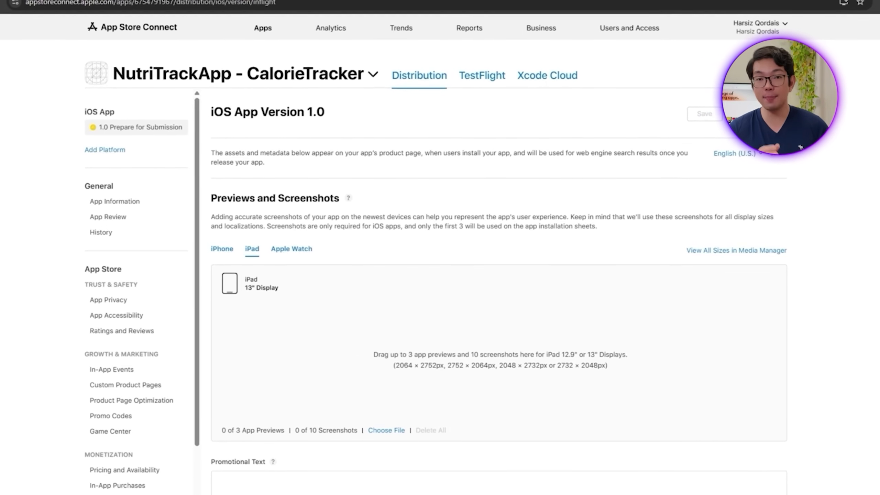
drag(566, 431, 483, 364)
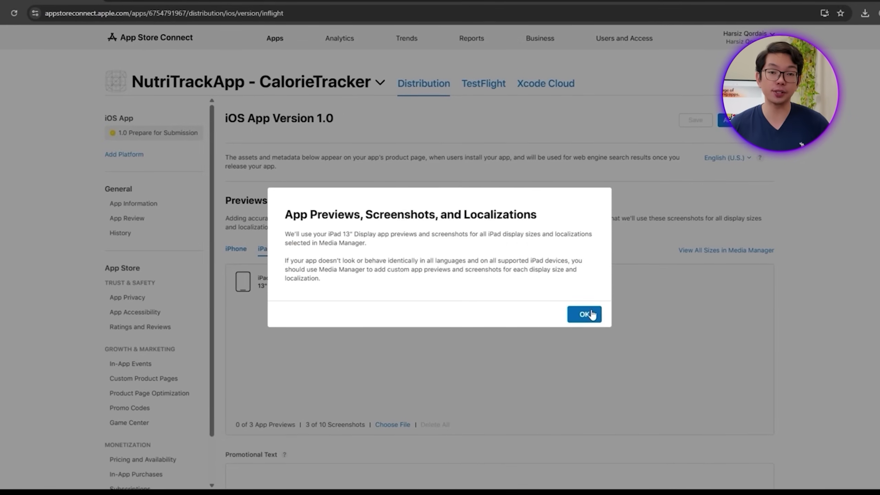
click(586, 314)
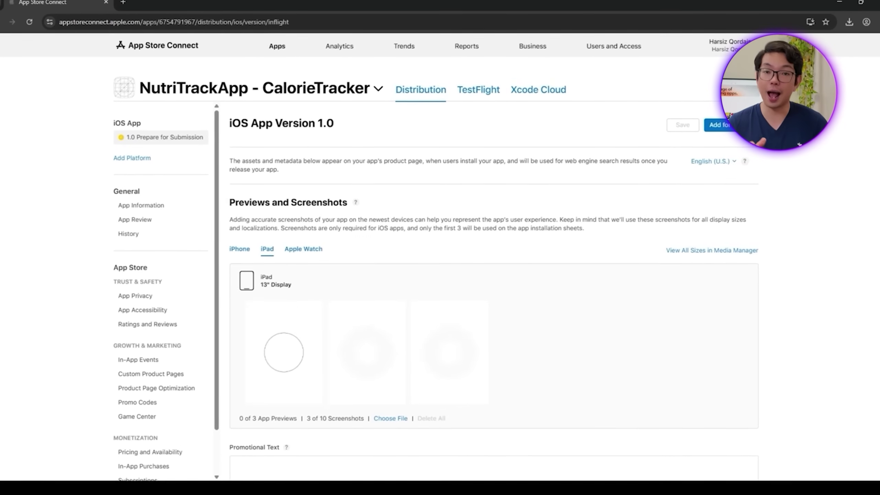
scroll(510, 381, down, 5)
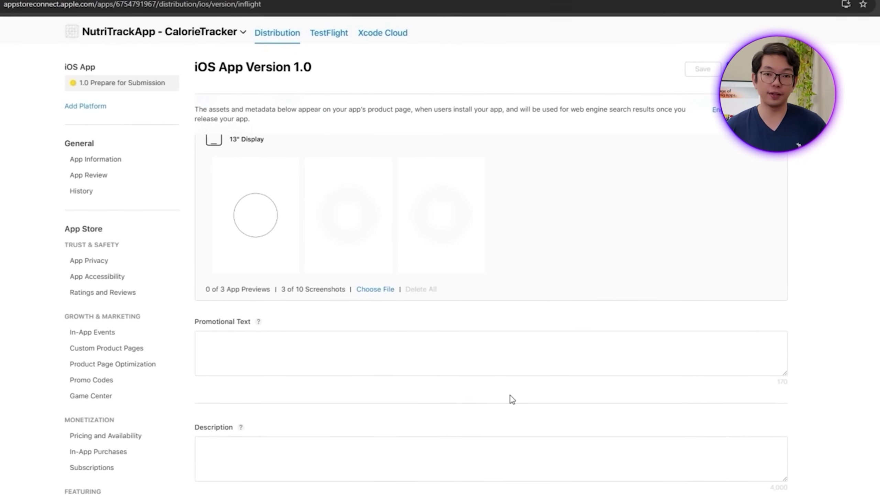
Step: Enter promotional text 'An advance Calorie Tracker' and a NutriTrack description
click(268, 349)
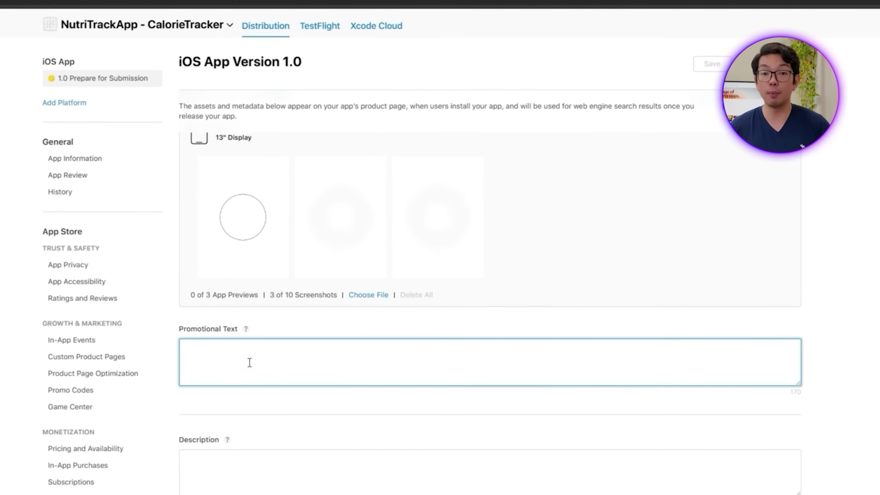
text(An advance Calorie Tracker)
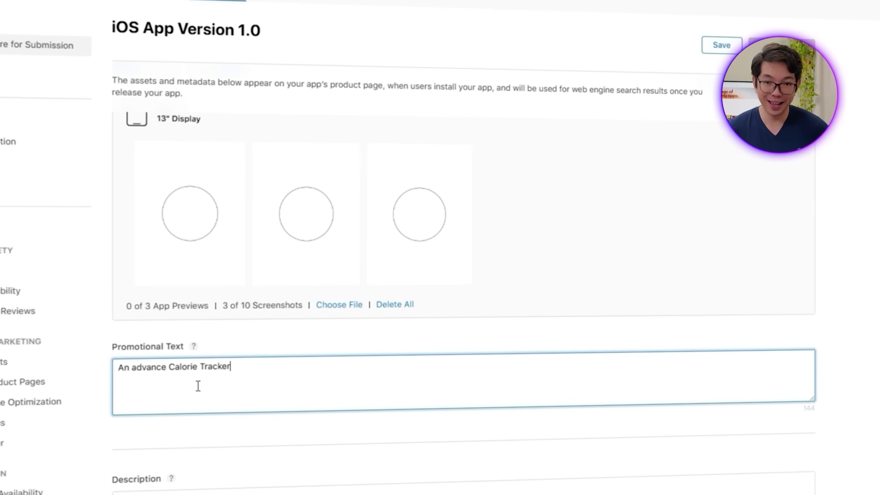
scroll(197, 385, down, 3)
click(184, 399)
text(Nutri)
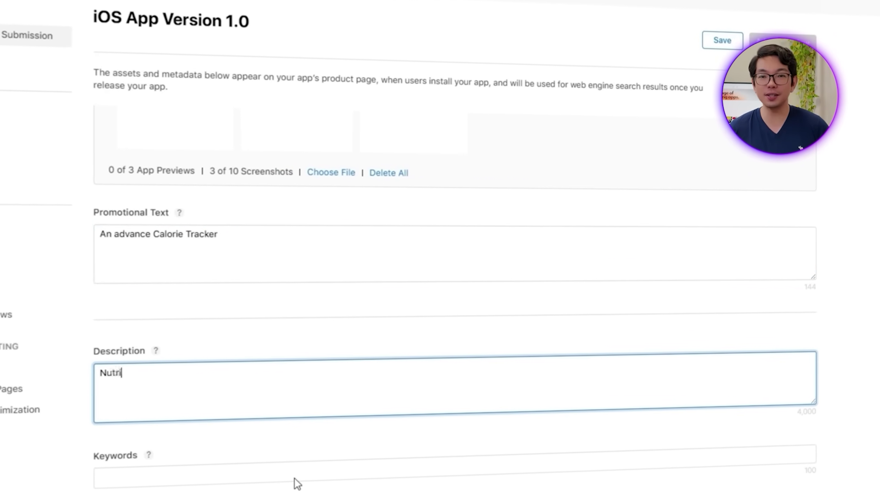
text(Track is a simple)
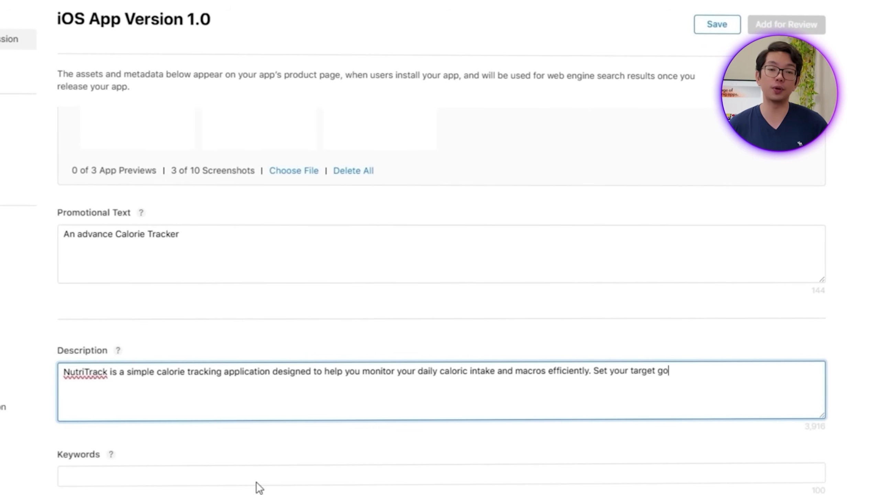
text(track your progress with ease.)
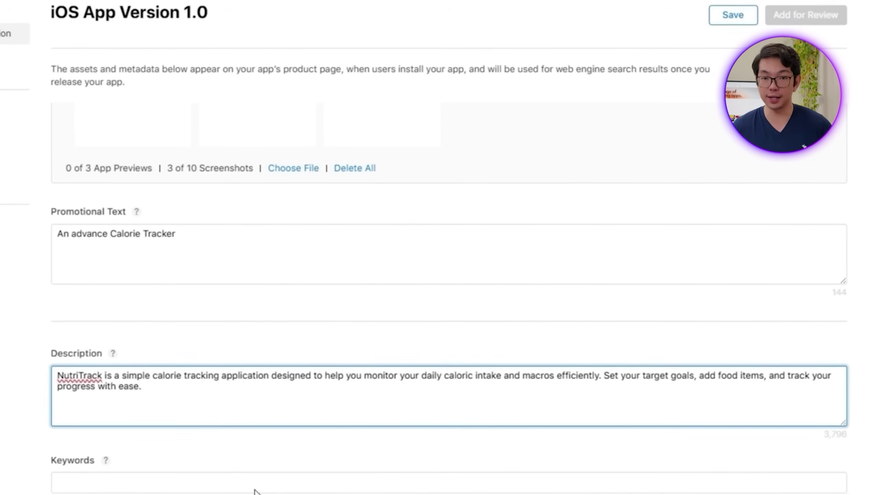
scroll(249, 483, down, 4)
Step: Set keywords 'Fitness, Calorie Tracking, Health, Nutrition, Macros' and paste the privacy link as Support URL
click(125, 342)
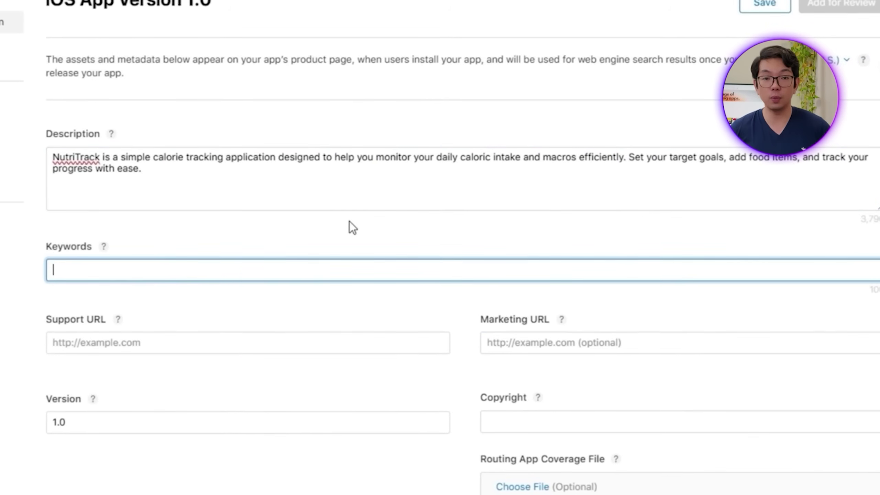
text(Fitness,)
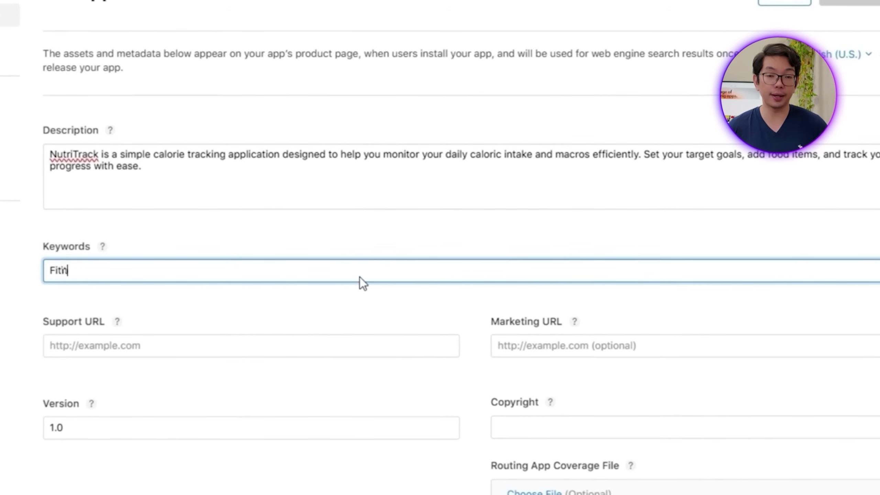
text( Calorie Tra)
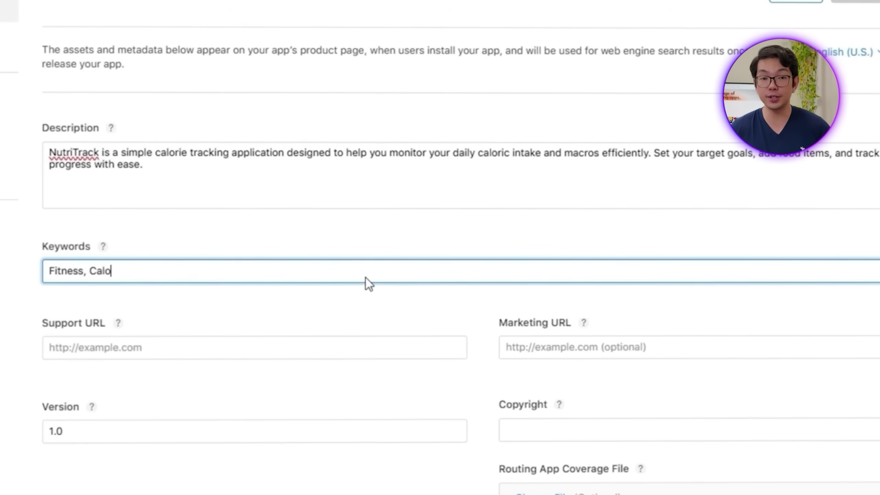
text(cking, Health, )
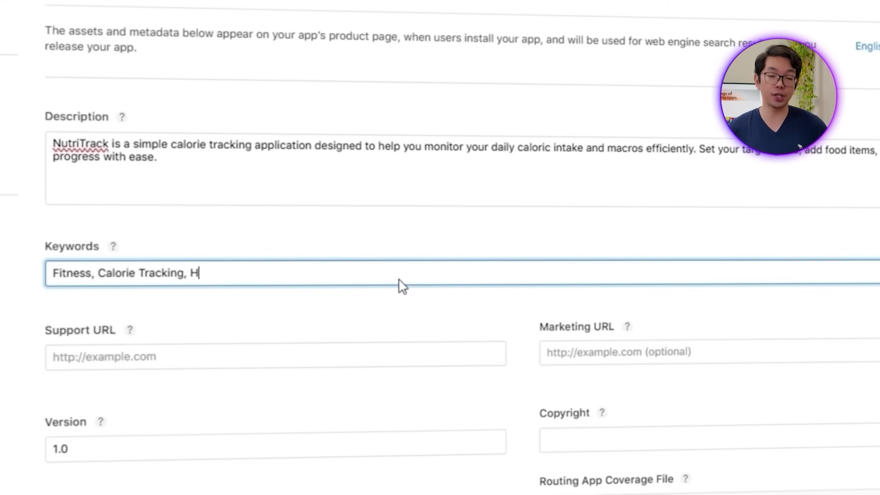
text(Nutrition, Mac)
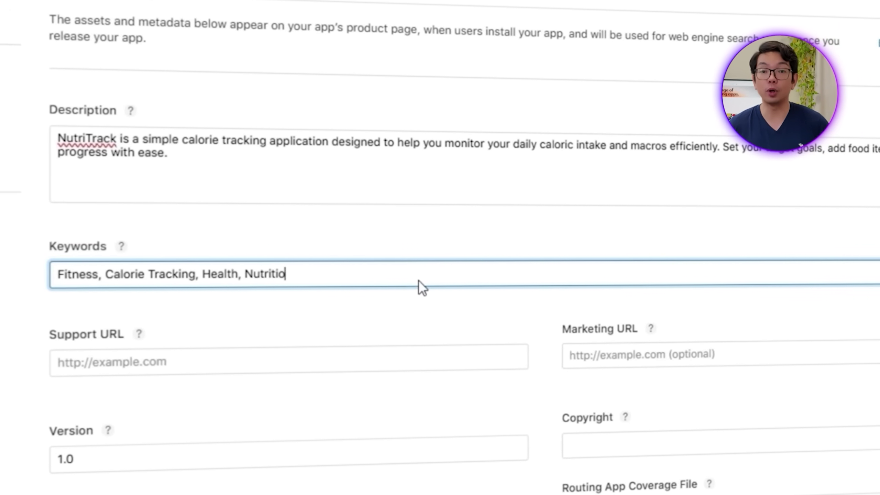
text(ros)
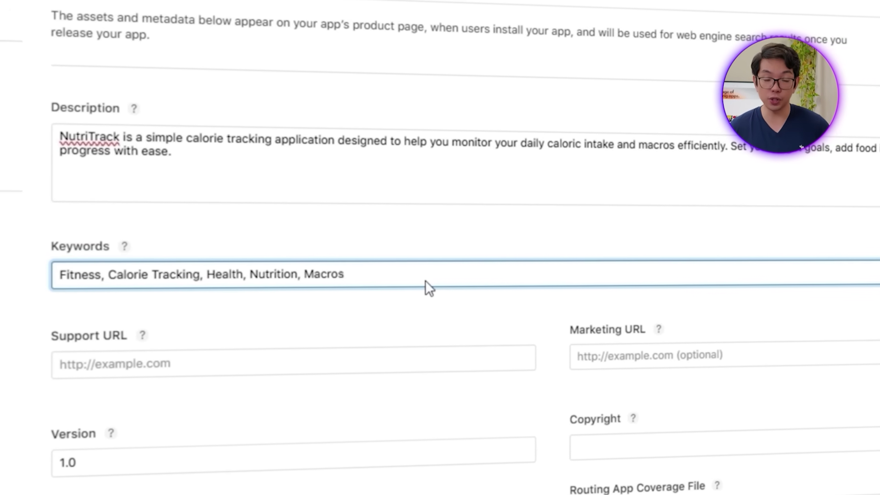
click(292, 350)
key(super+v)
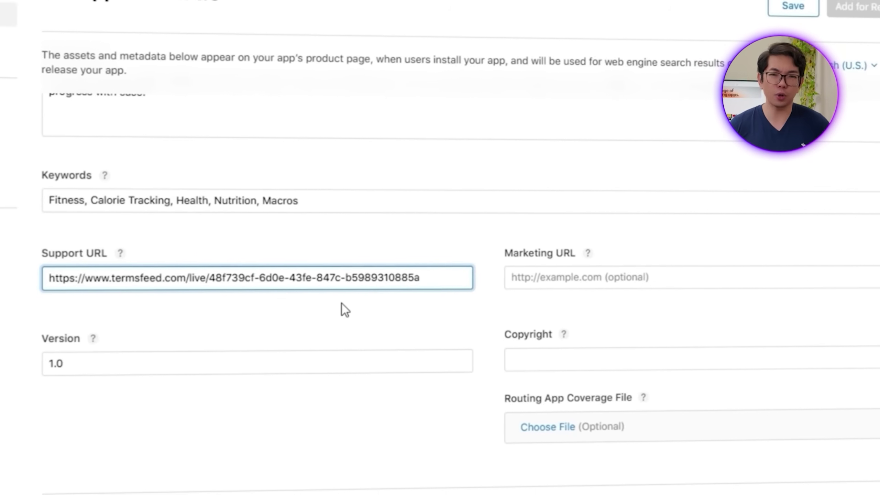
click(330, 308)
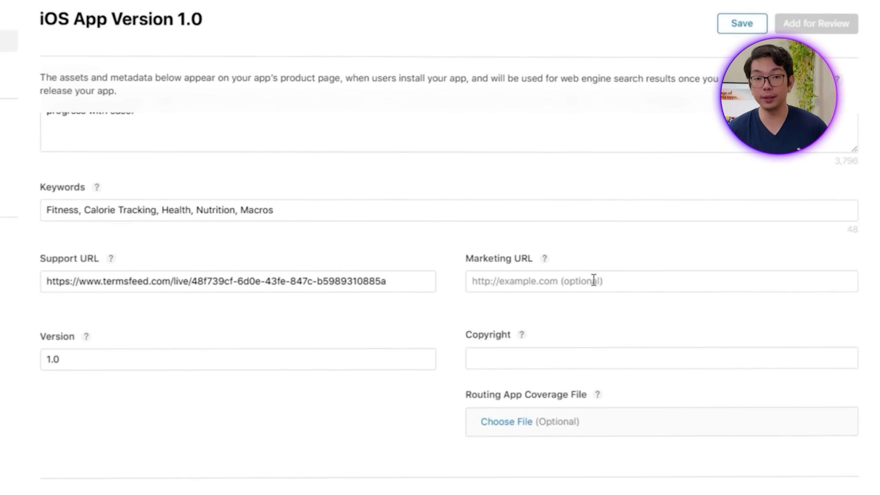
Step: Leave Marketing URL empty and set copyright to 'NutriTrack 2025'
click(608, 278)
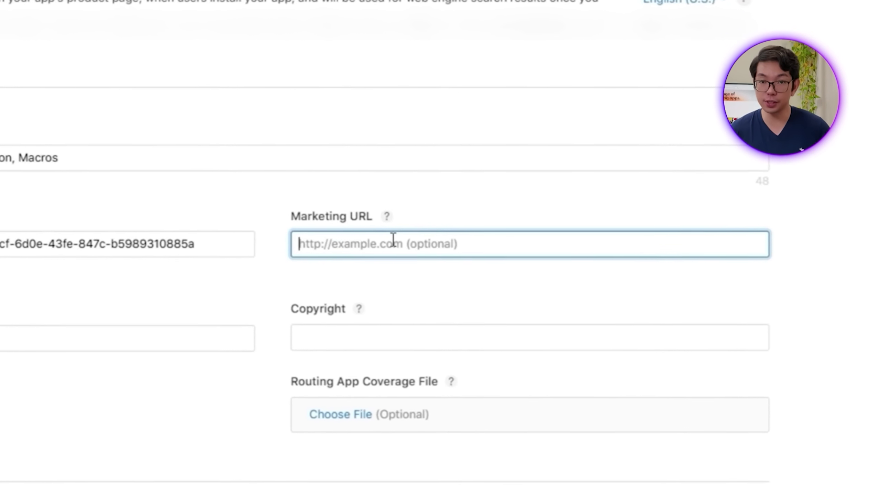
click(65, 444)
click(298, 336)
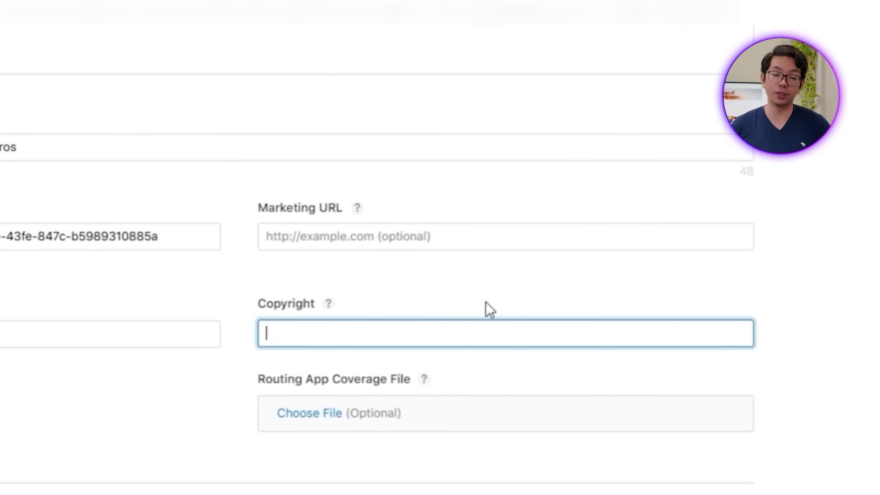
text(NutriTrack)
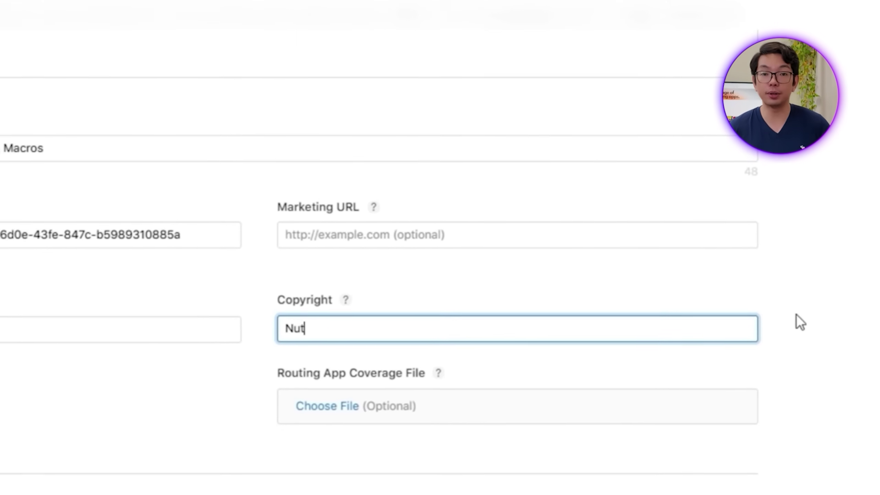
text( 2025)
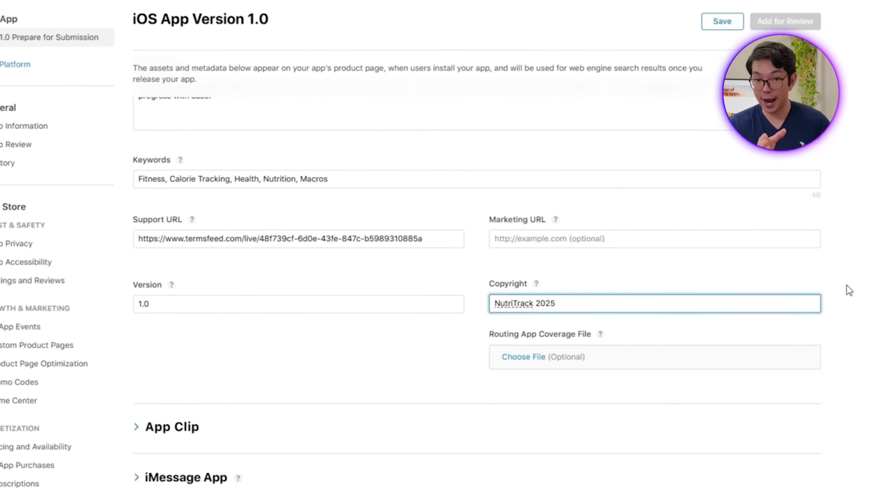
scroll(861, 394, down, 3)
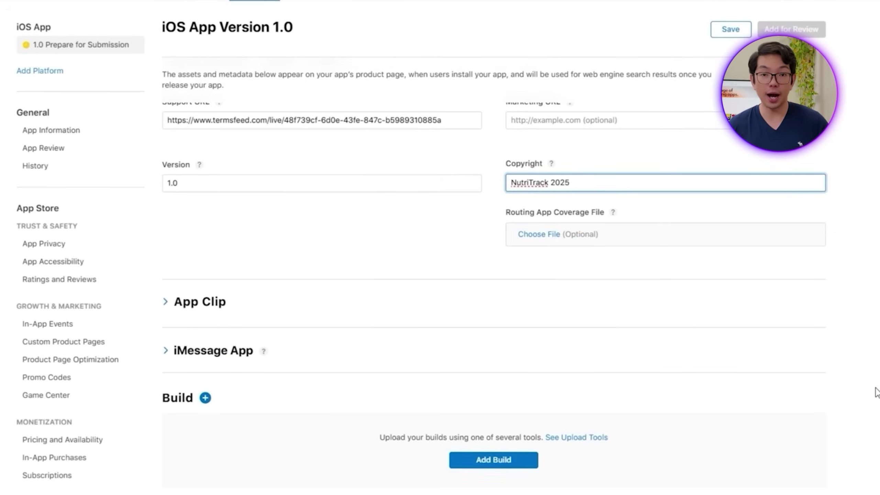
scroll(825, 375, down, 3)
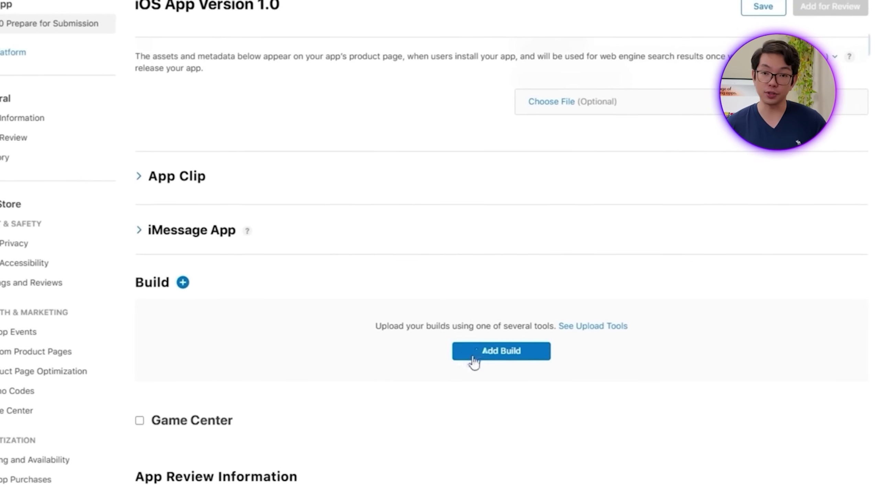
Step: Attach build 1 (1.0.0) to version 1.0
click(478, 349)
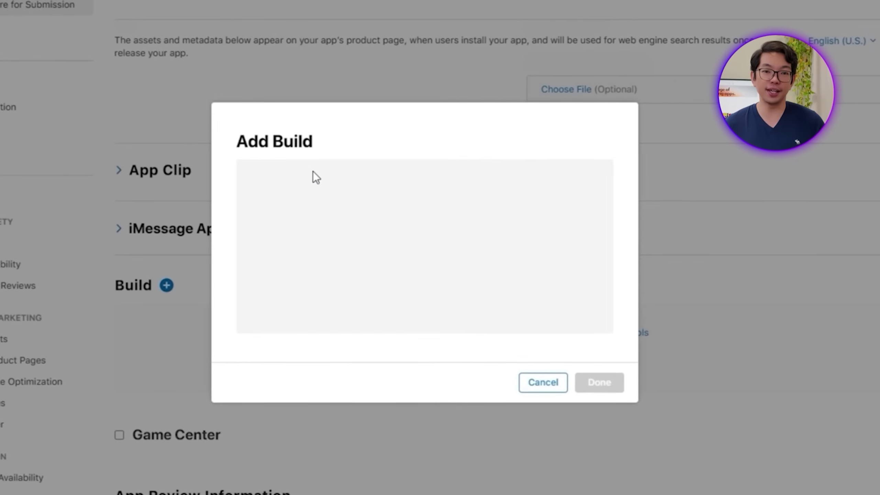
double_click(309, 183)
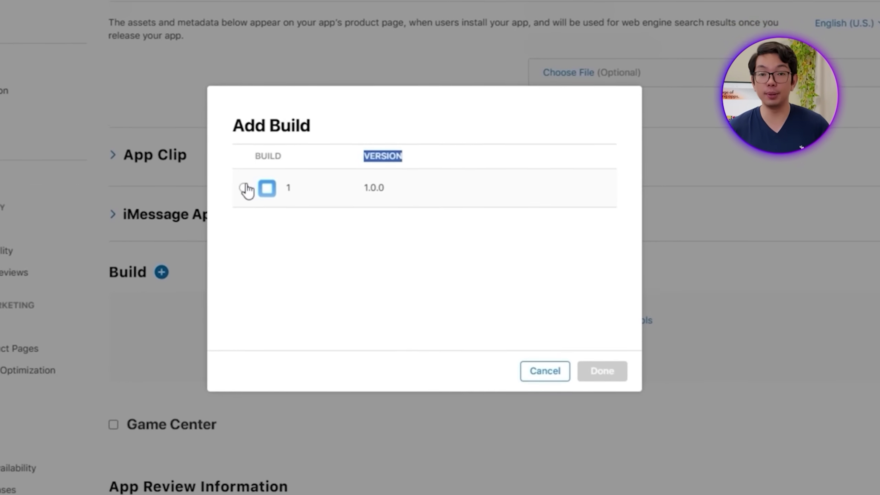
click(244, 198)
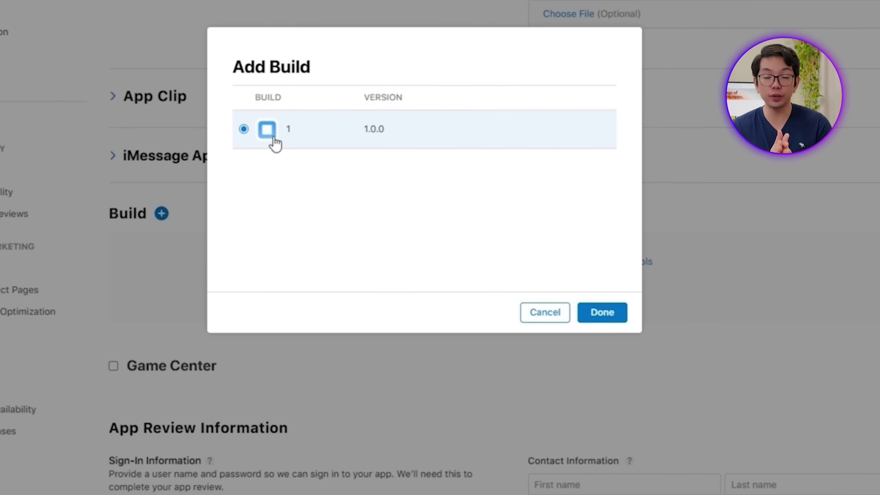
click(603, 322)
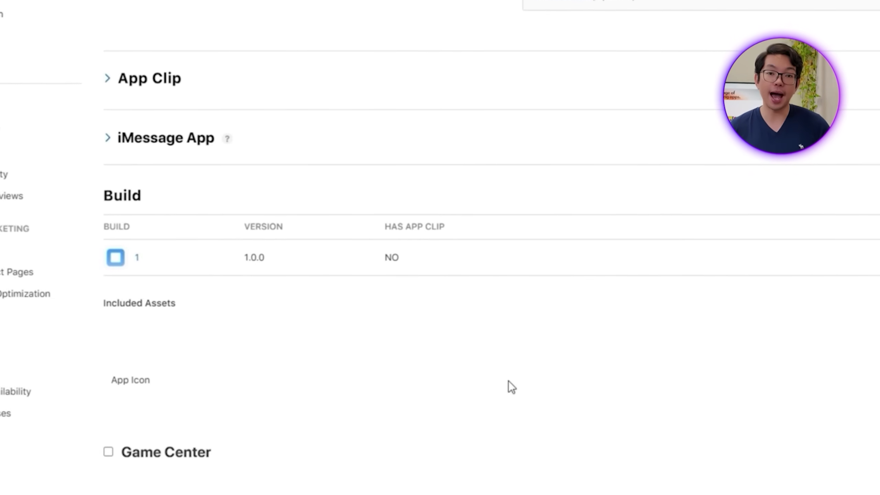
Step: In App Review Information, mark that reviewers need no sign-in
scroll(550, 346, down, 2)
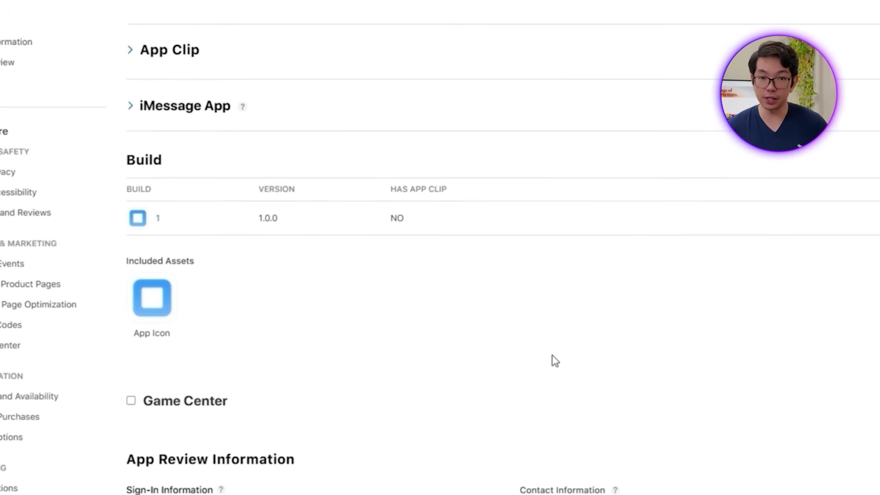
scroll(575, 305, down, 5)
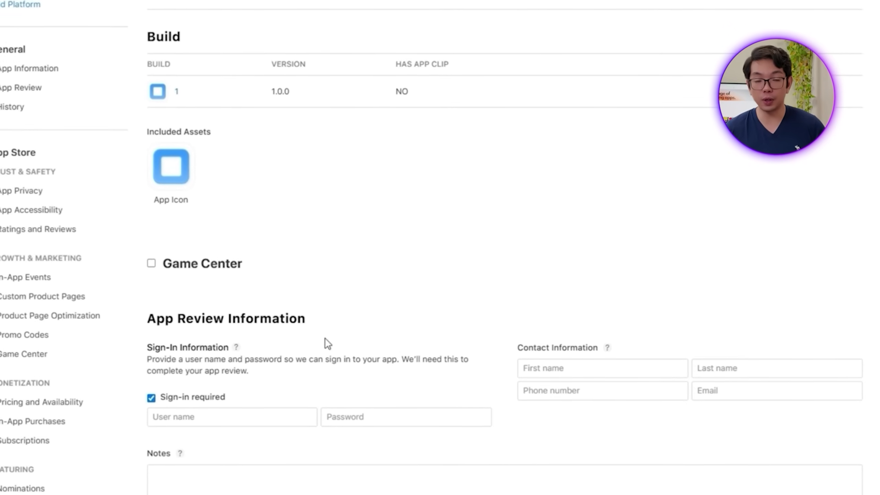
scroll(325, 288, down, 4)
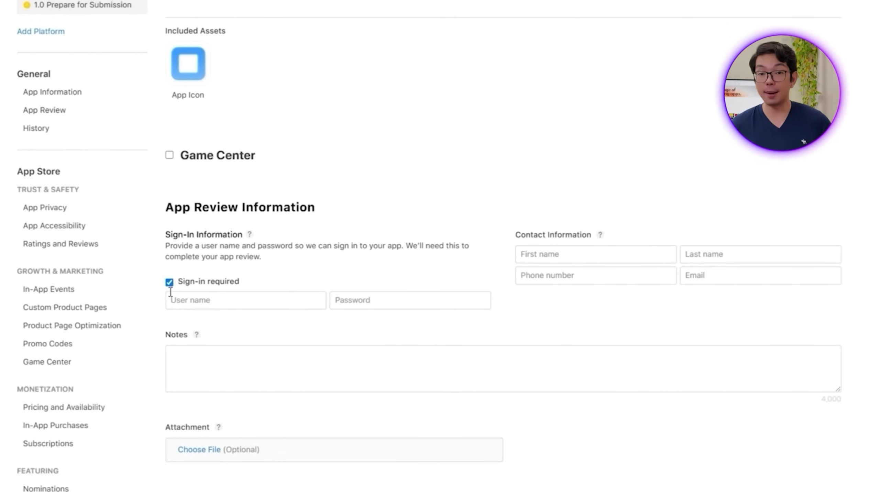
click(165, 279)
scroll(420, 337, down, 4)
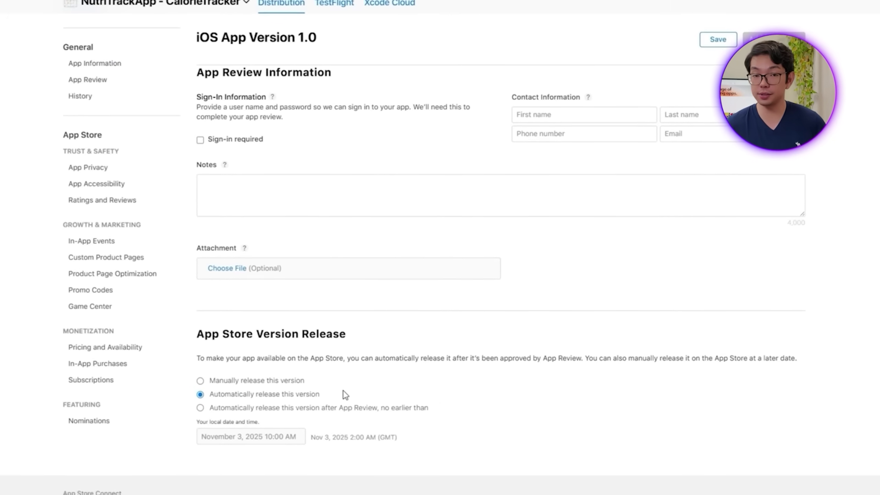
Step: Save the edits on the version 1.0 page
scroll(648, 444, down, 2)
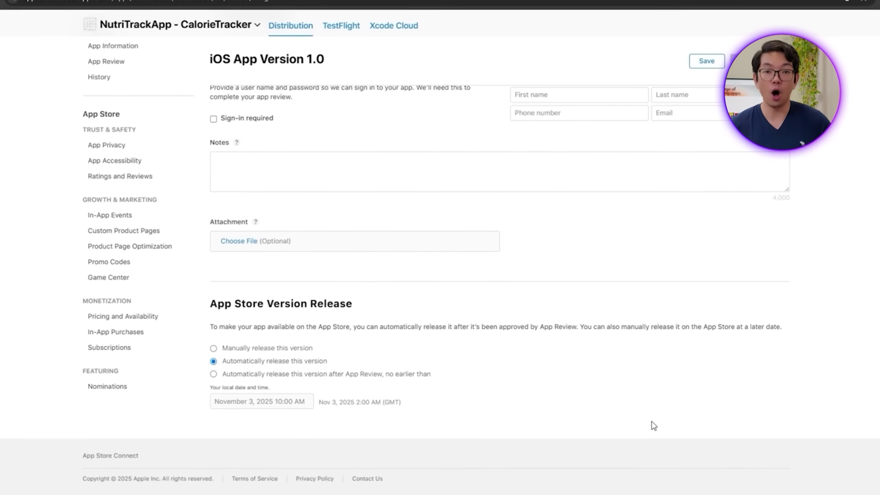
scroll(650, 422, up, 3)
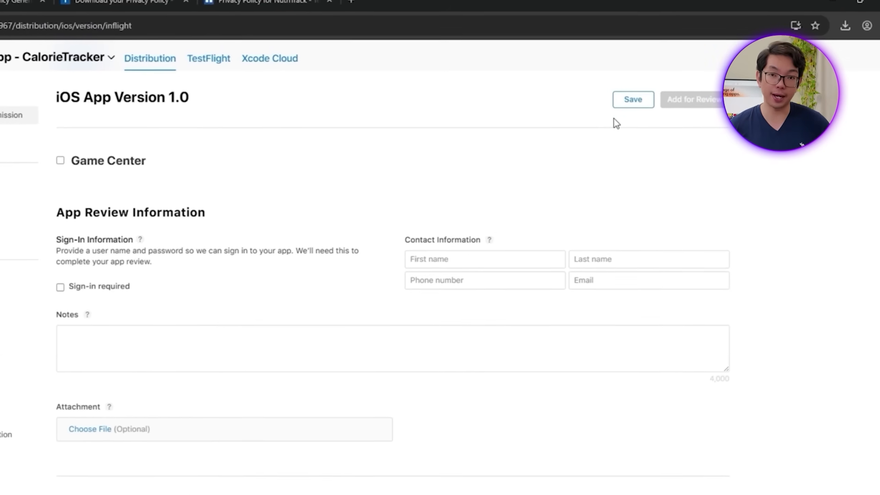
click(643, 97)
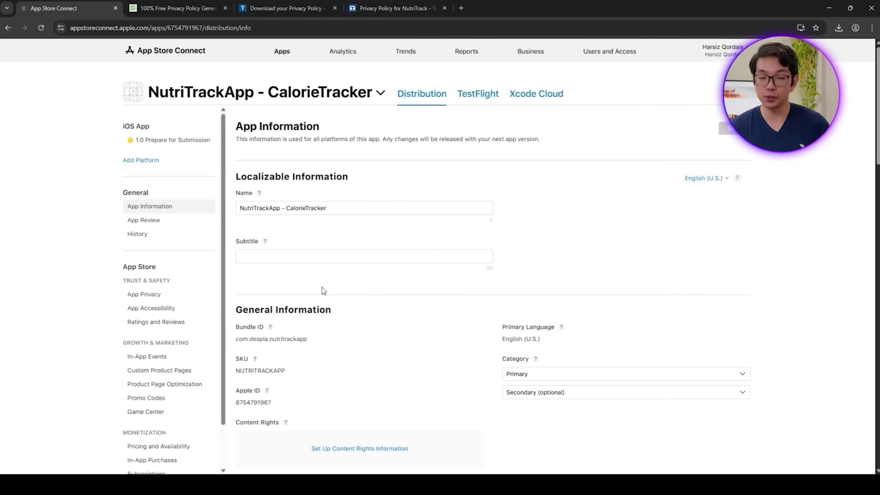
Step: Set subtitle 'Track Your Calories and Macros' and primary category Health & Fitness
click(274, 257)
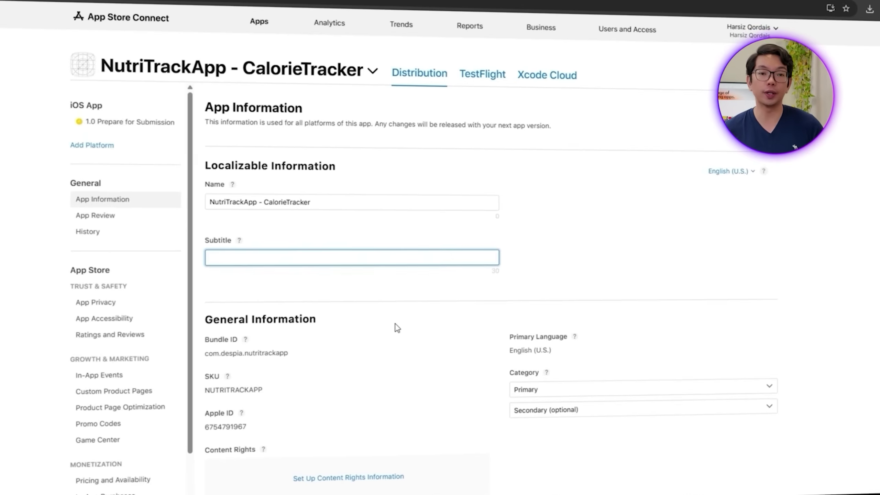
text(Track Your Calor)
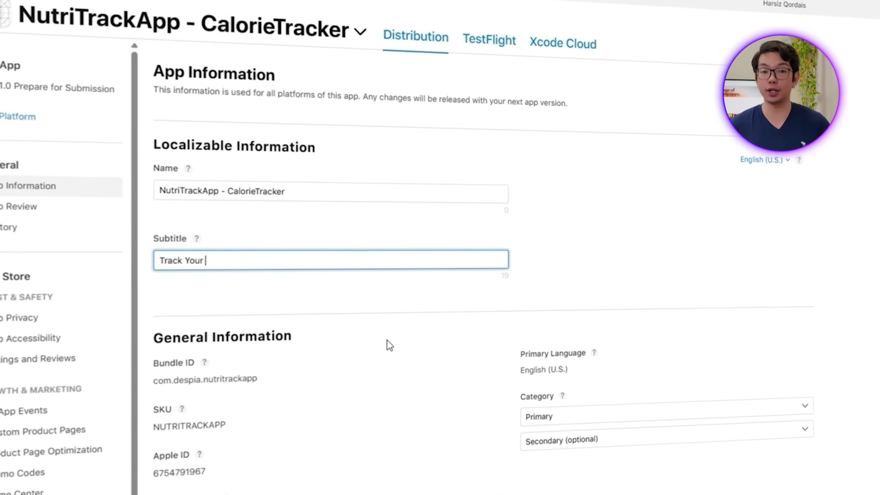
text(ies and Macros)
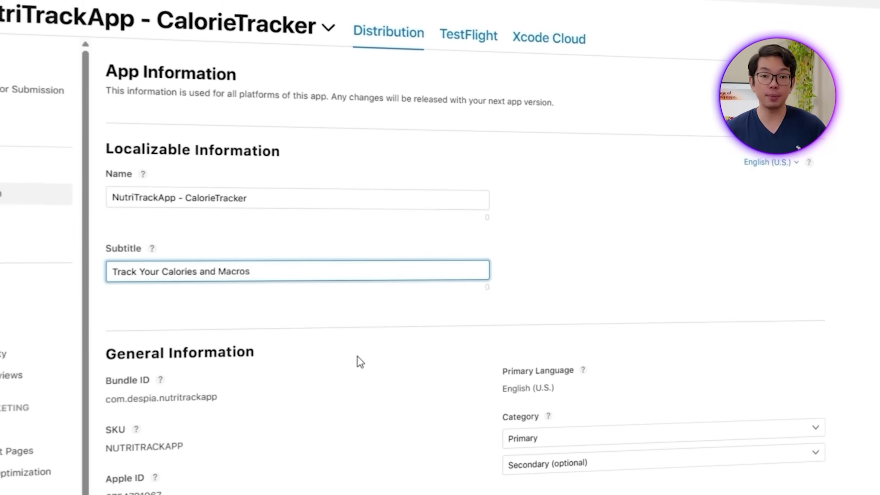
click(551, 438)
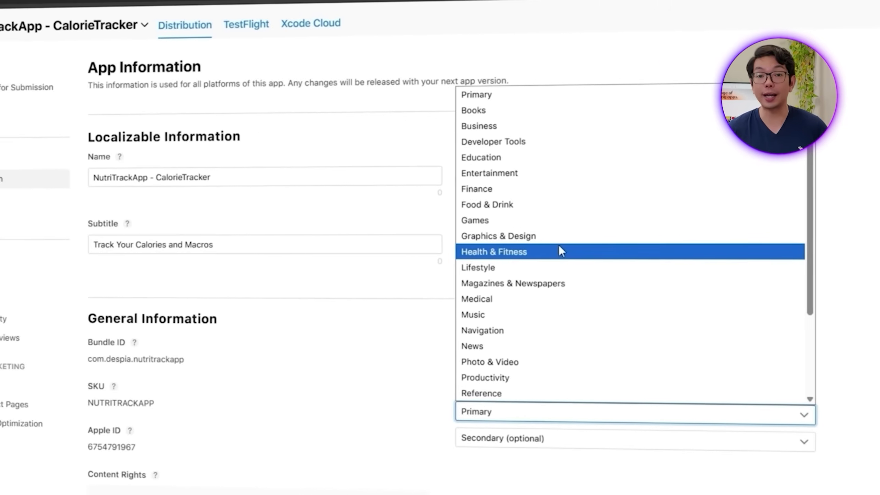
click(524, 251)
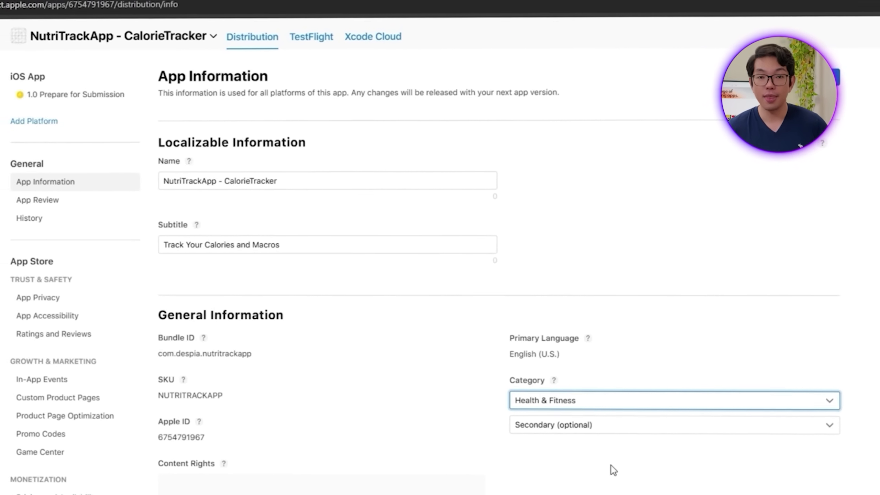
click(580, 479)
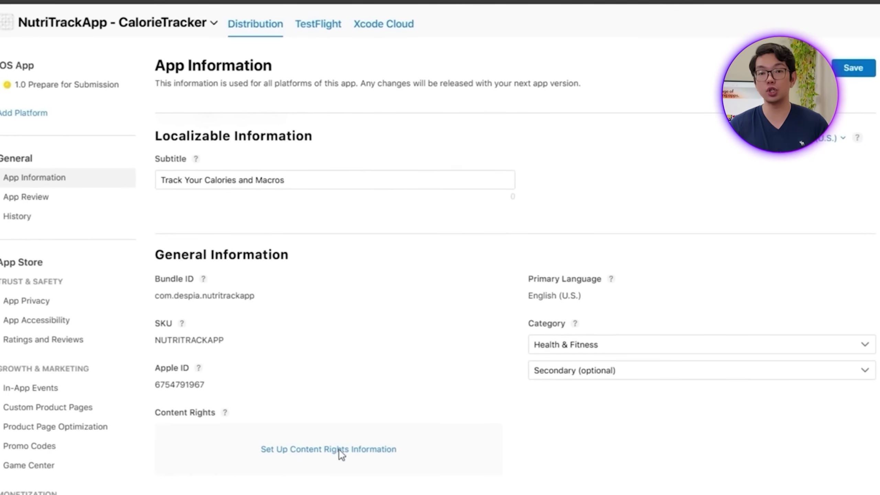
Step: Declare in Content Rights that the app has no third-party content
click(338, 449)
click(353, 358)
click(636, 404)
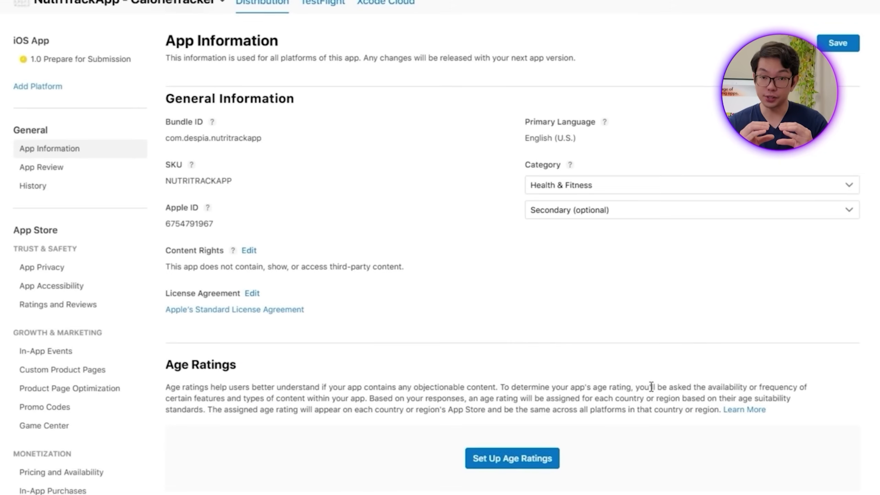
scroll(637, 381, down, 5)
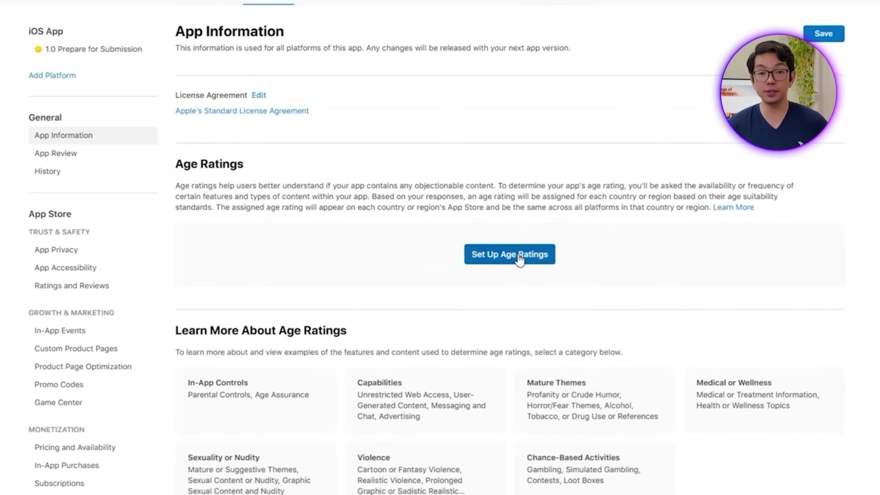
Step: Begin the age rating questionnaire, answering No to Age Assurance and Messaging and Chat
click(519, 256)
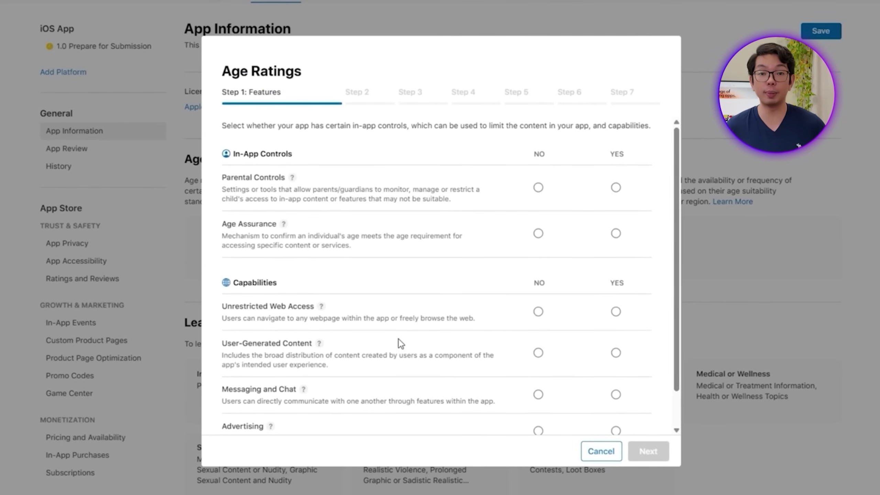
scroll(311, 398, down, 2)
scroll(503, 214, up, 2)
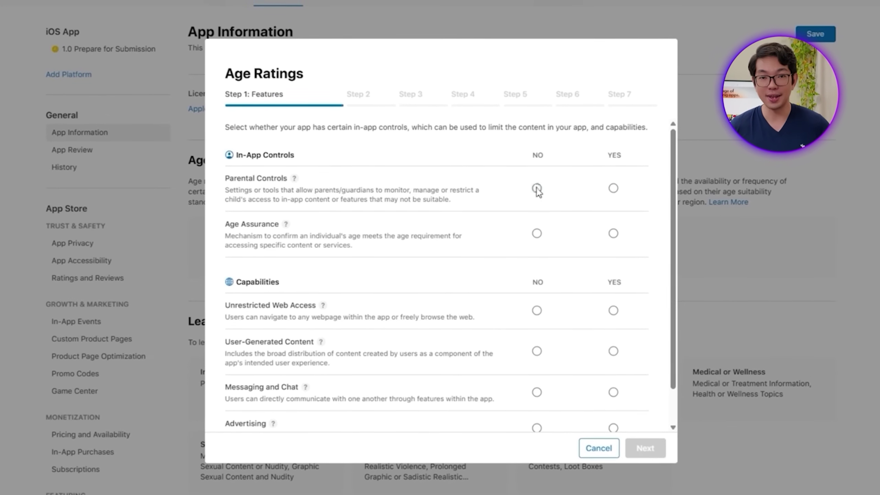
click(536, 235)
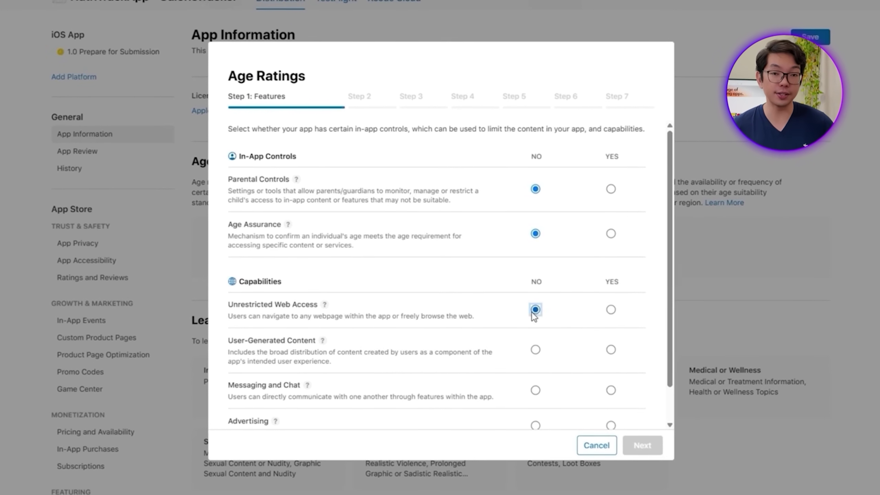
click(535, 390)
scroll(535, 391, down, 1)
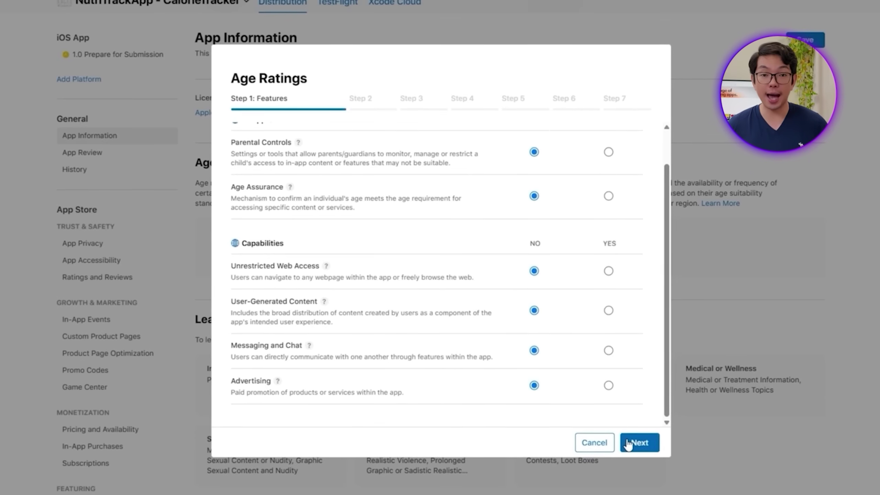
Step: Advance through Mature Themes, Medical, Sexuality, Violence and Chance-Based steps with no content declared
click(630, 443)
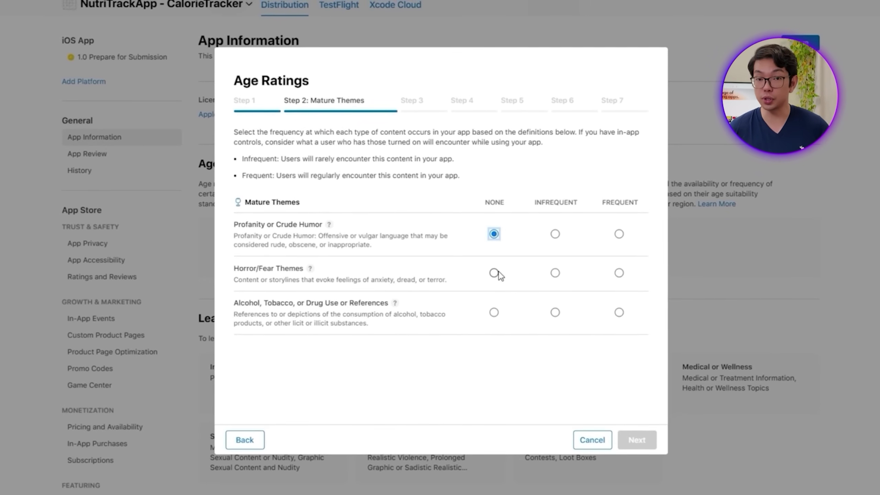
click(636, 439)
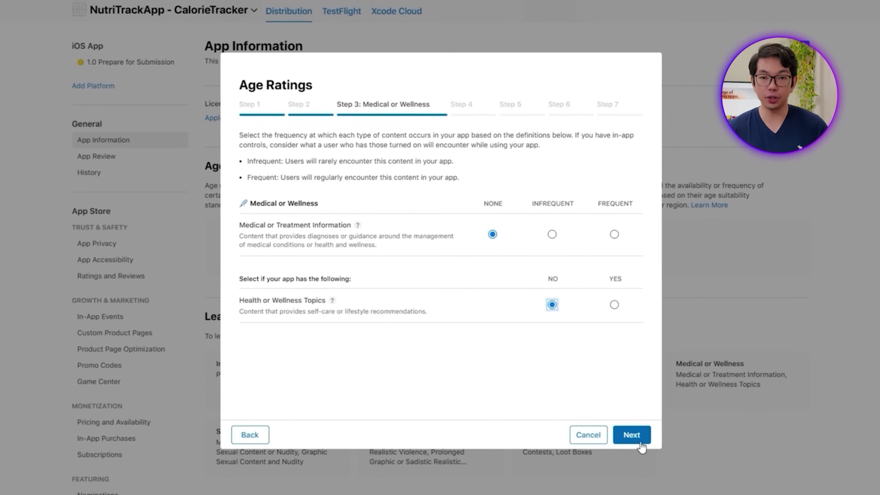
click(640, 442)
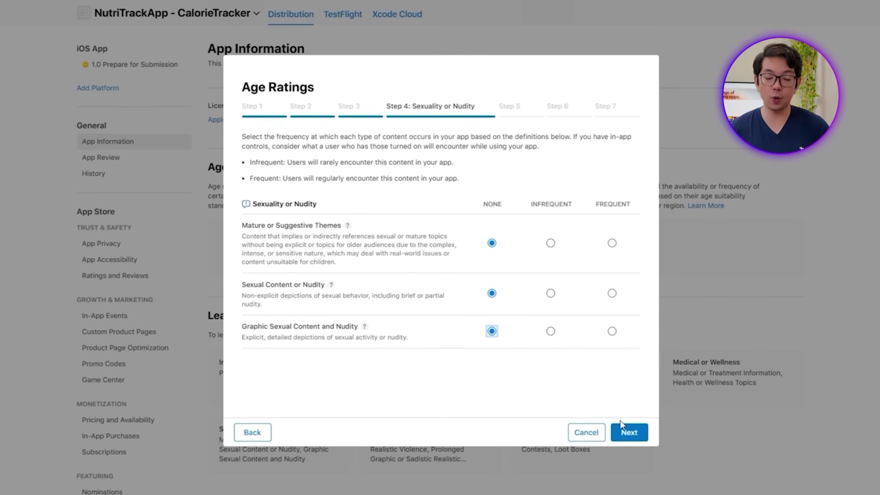
click(622, 429)
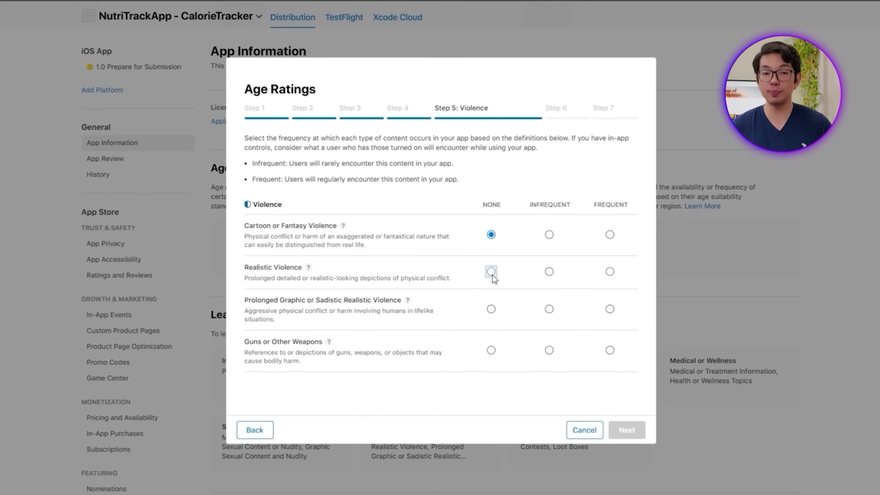
click(632, 430)
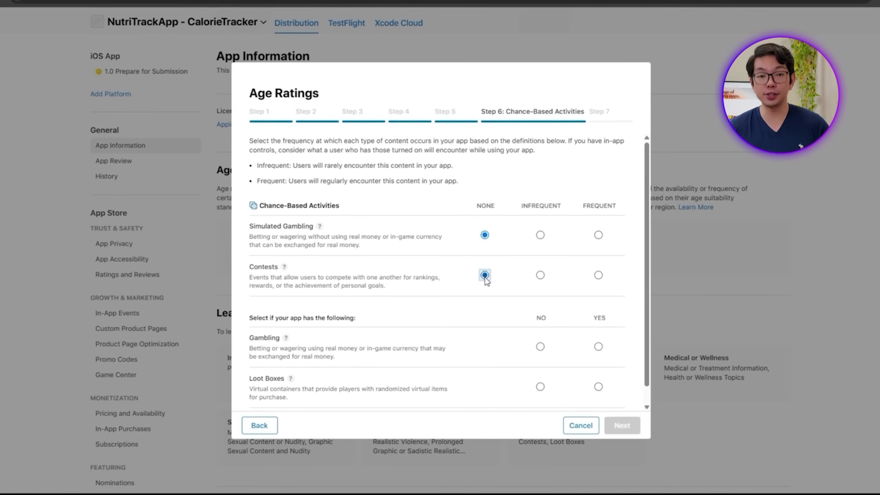
scroll(532, 319, down, 1)
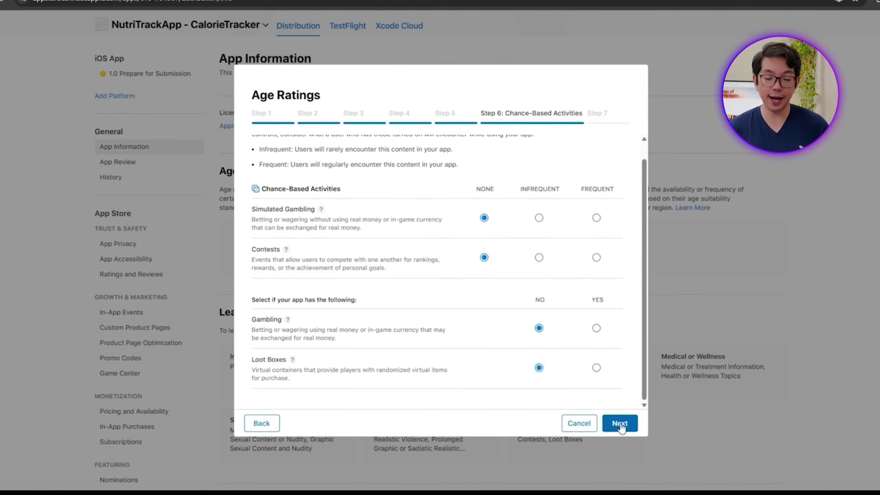
click(620, 424)
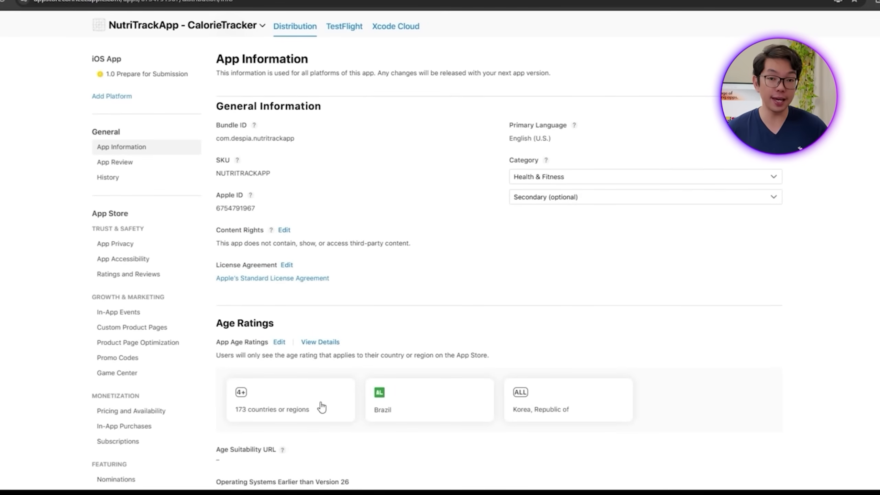
Step: Scroll through the saved age ratings: 4+ in 173 regions, plus separate Brazil and Korea ratings
scroll(321, 408, down, 3)
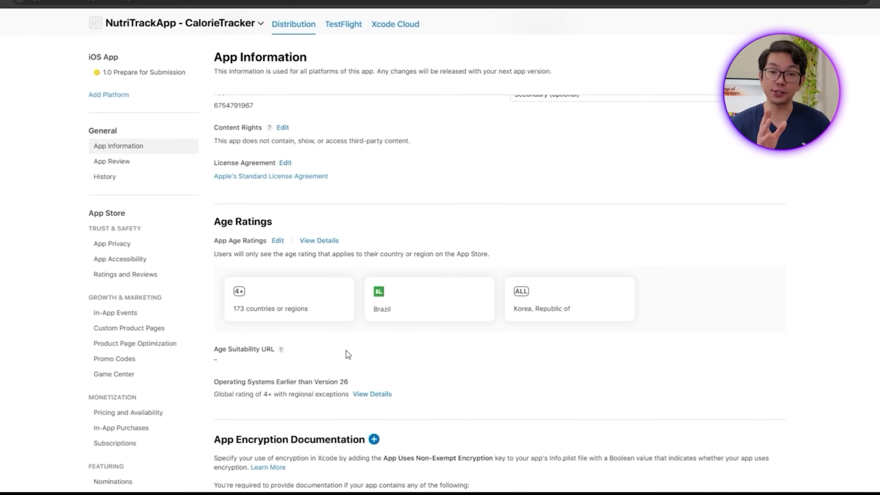
scroll(544, 362, up, 3)
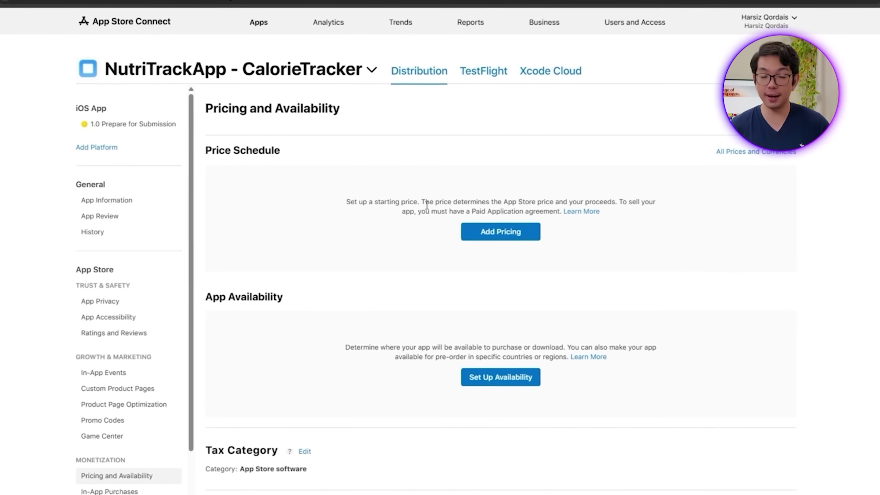
Step: Make the app free at $0.00 and accept the $0.00 prices for every country
click(483, 239)
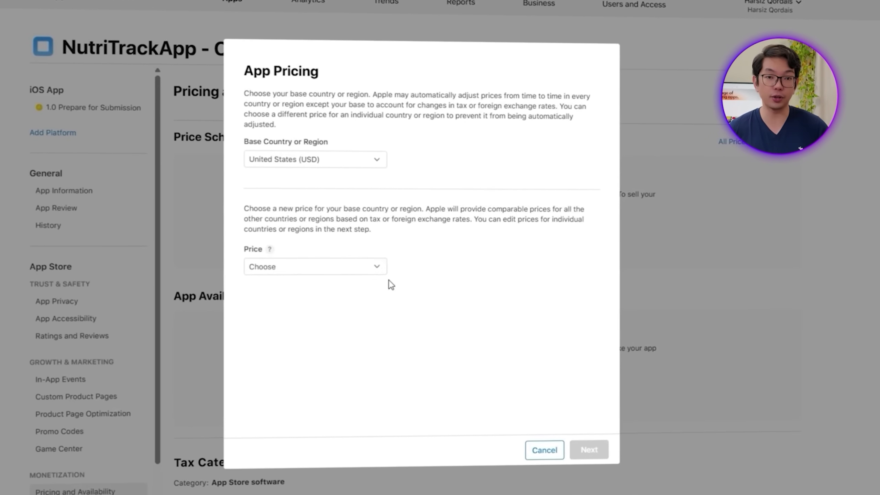
click(369, 272)
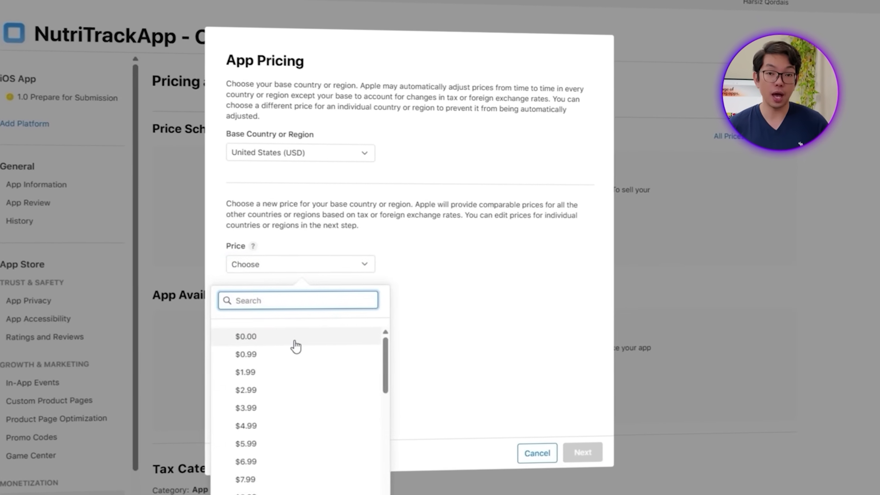
click(294, 343)
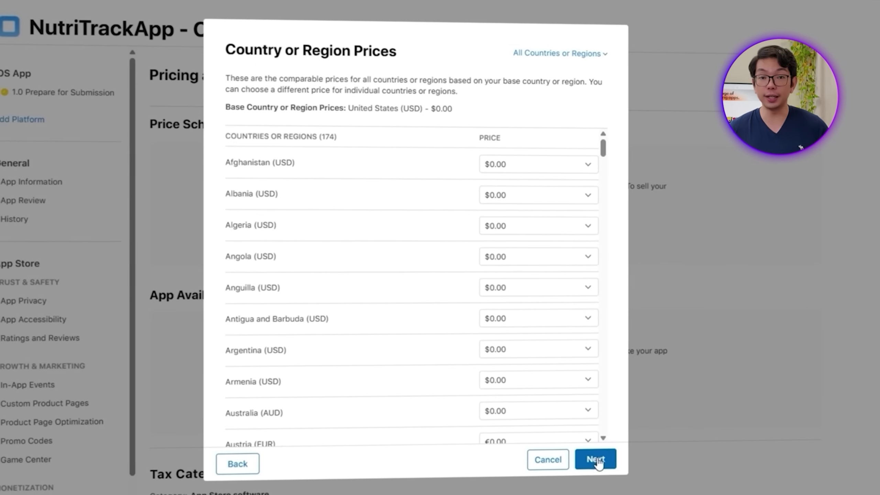
scroll(553, 329, down, 20)
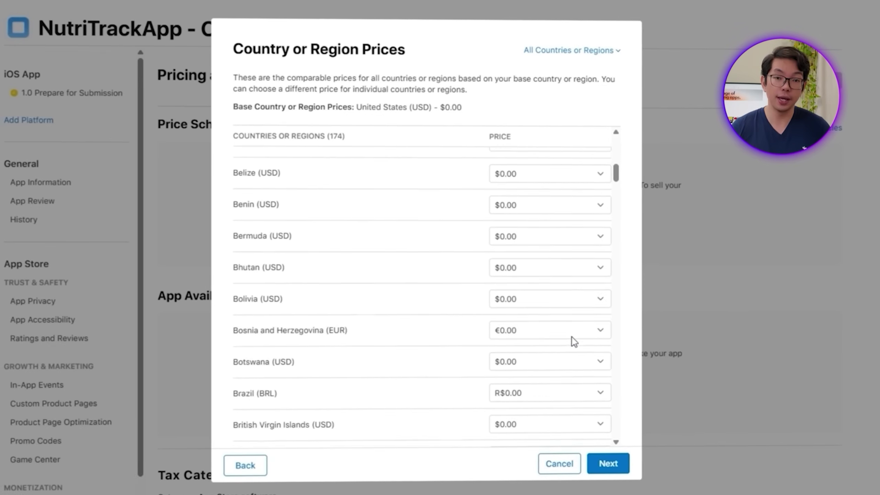
scroll(599, 395, down, 5)
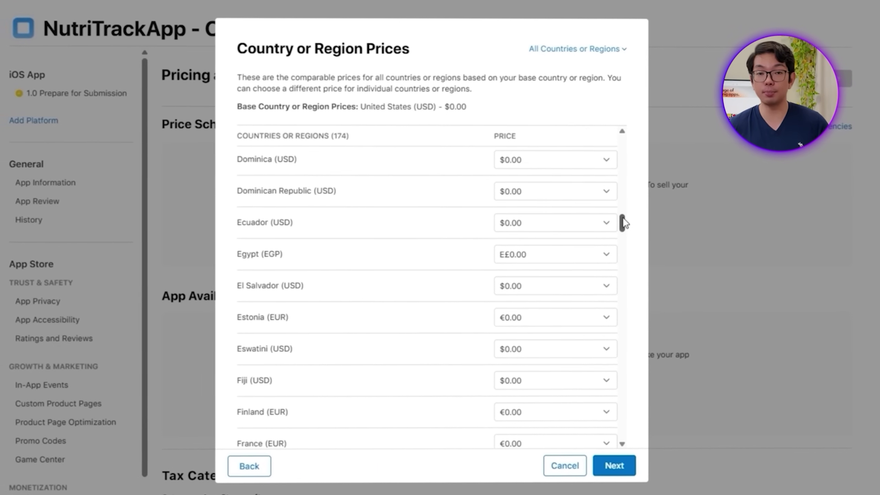
drag(622, 222, 635, 448)
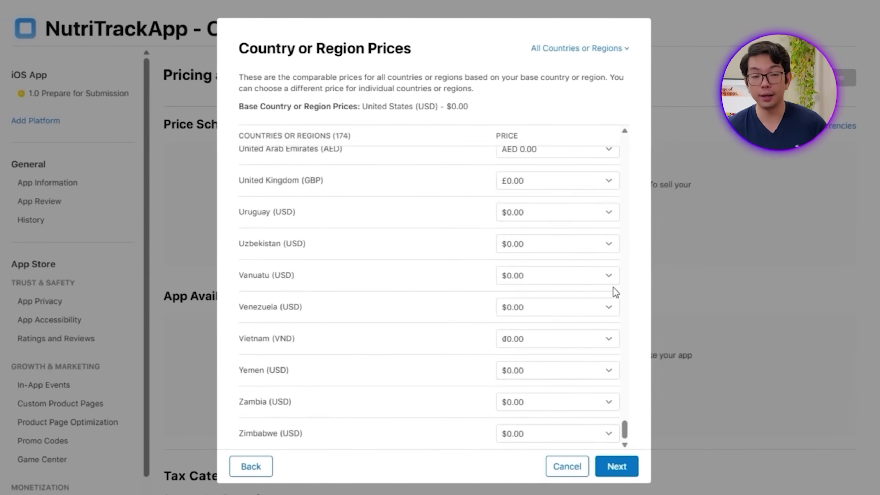
click(616, 466)
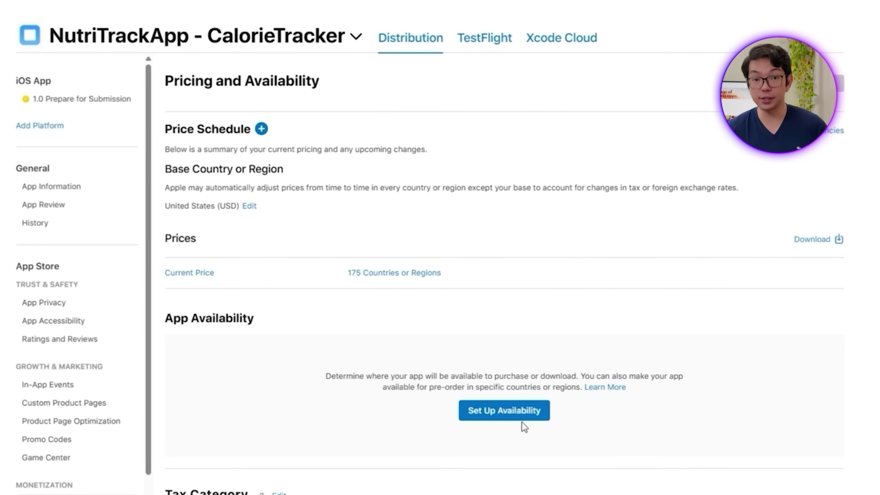
Step: Keep availability set to All Countries or Regions and confirm all 175
click(522, 419)
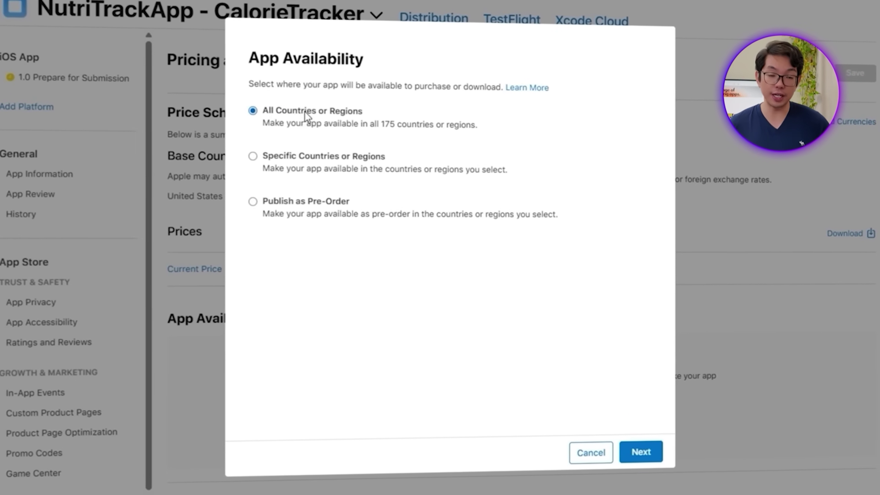
click(645, 452)
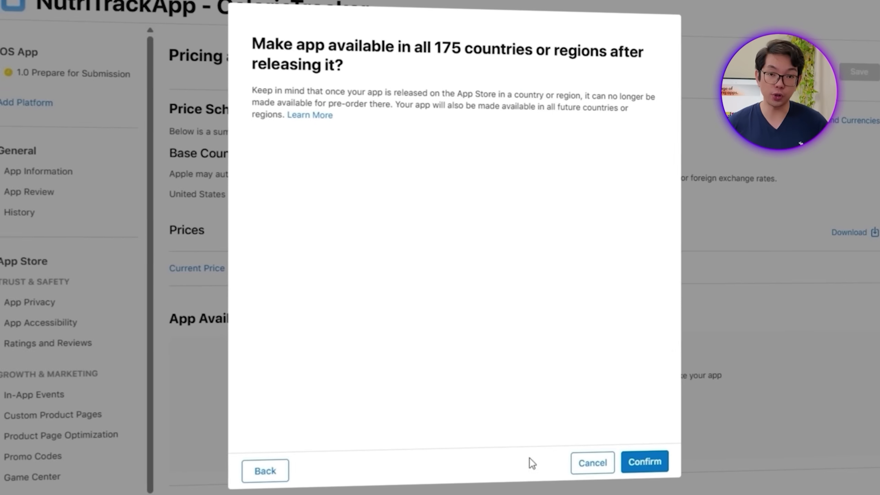
click(644, 464)
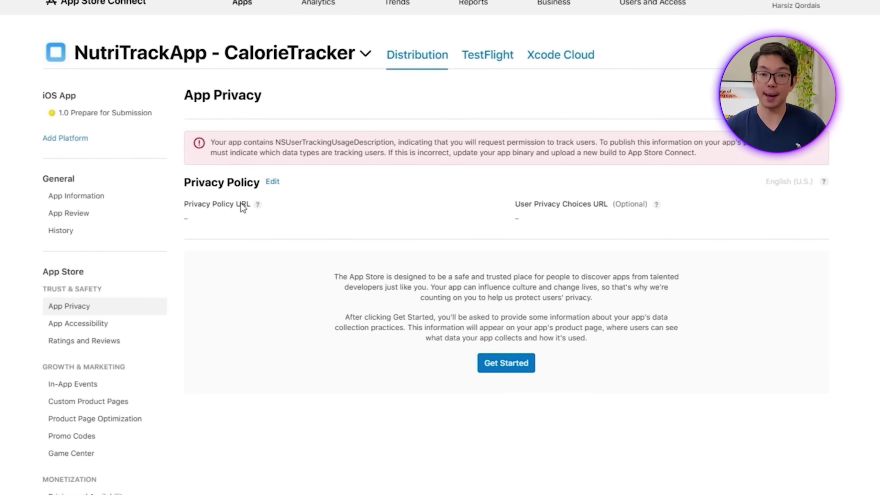
Step: Paste the TermsFeed privacy policy link into the Privacy Policy URL field
click(273, 182)
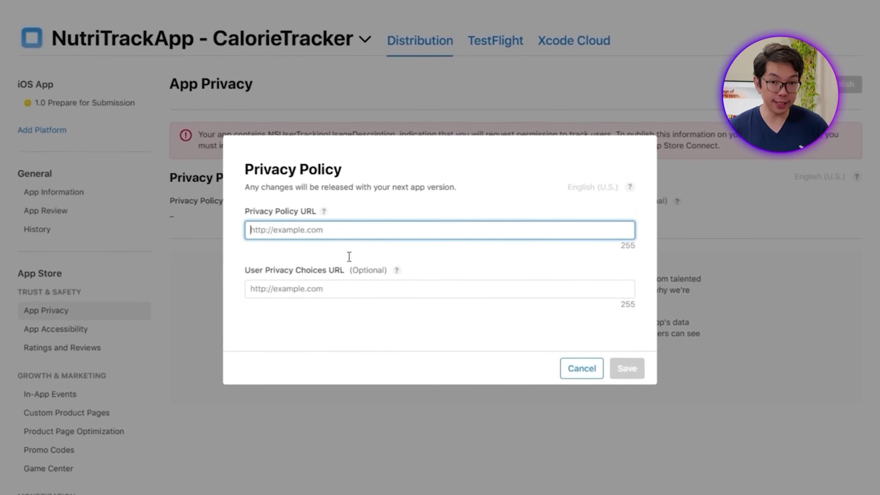
key(super+v)
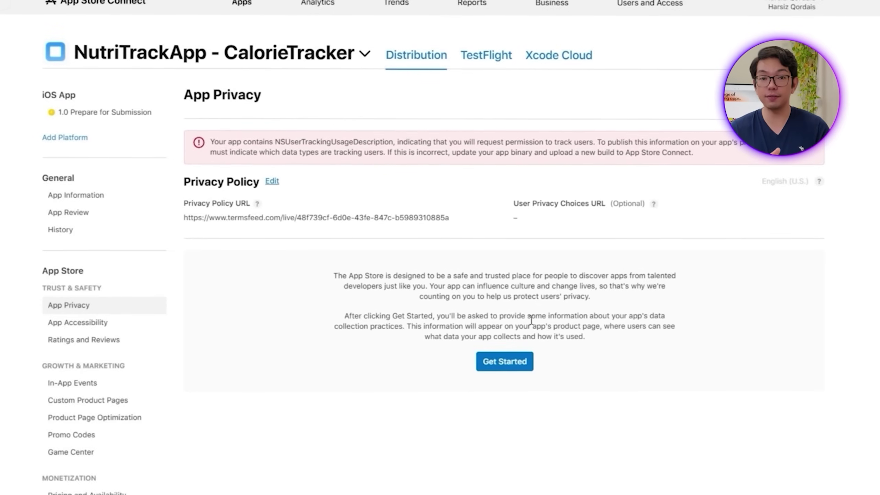
Step: Declare that the app collects data, choosing the Name and Health data types
click(520, 361)
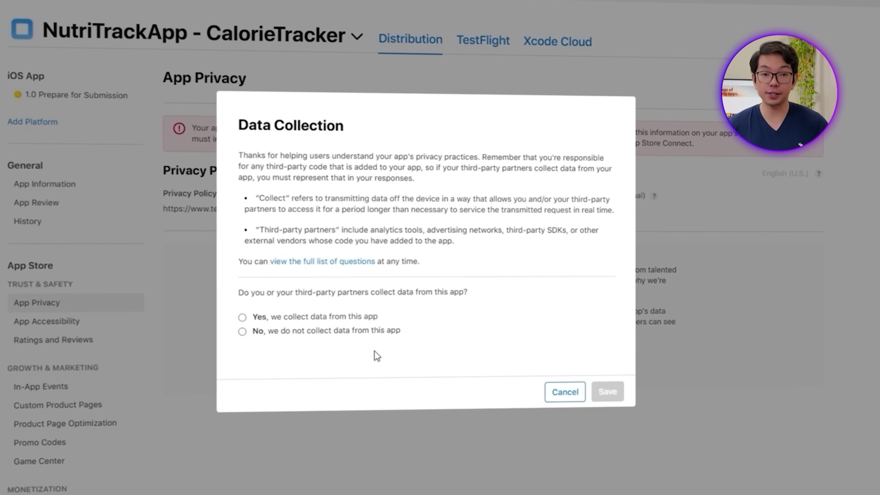
click(246, 315)
click(605, 446)
scroll(542, 382, down, 15)
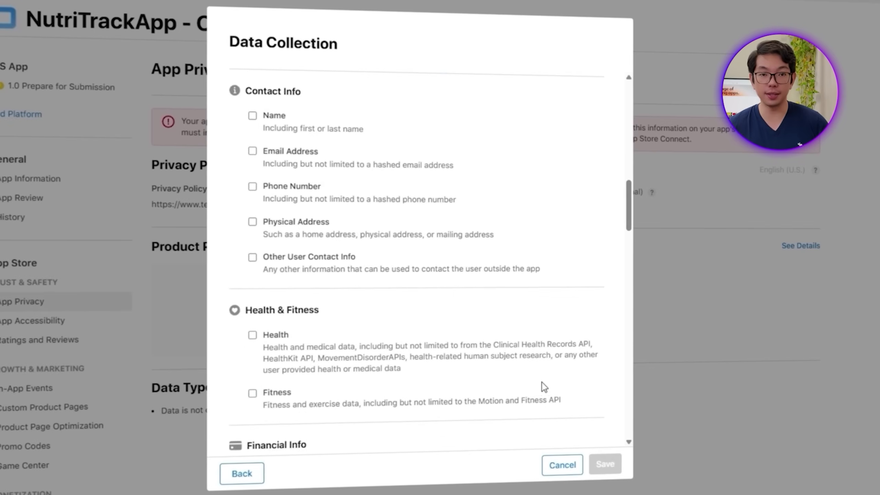
scroll(410, 367, down, 10)
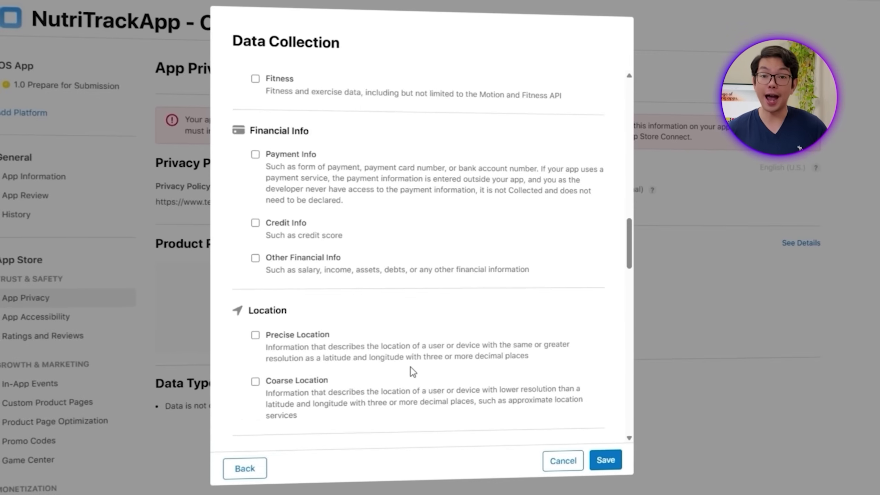
scroll(416, 302, down, 20)
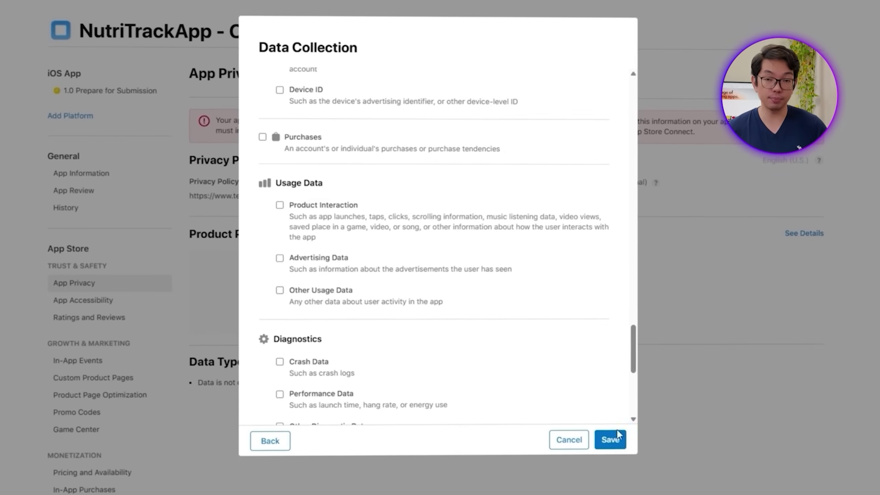
click(609, 447)
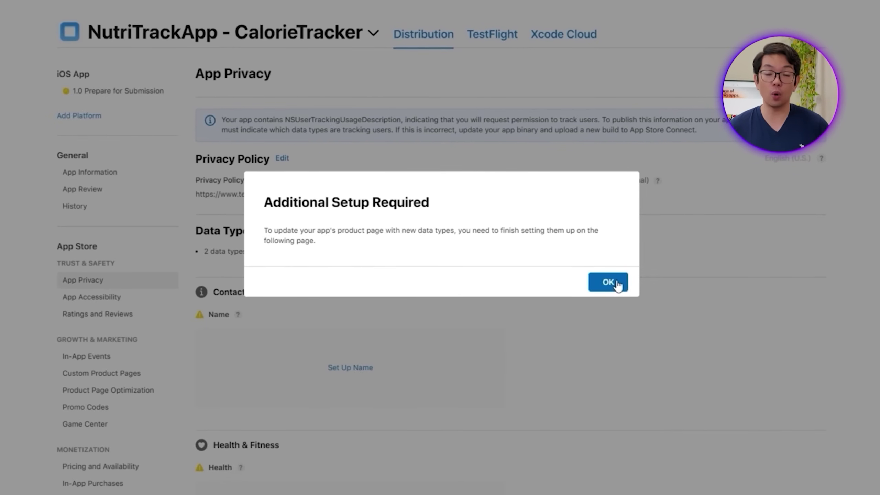
click(608, 282)
Step: Mark names as used for app functionality, not linked to identity, not used for tracking
click(360, 367)
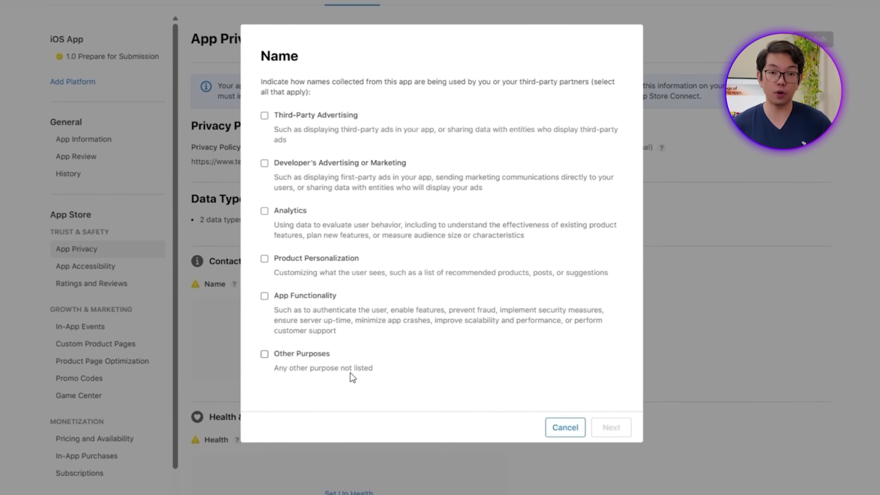
click(613, 430)
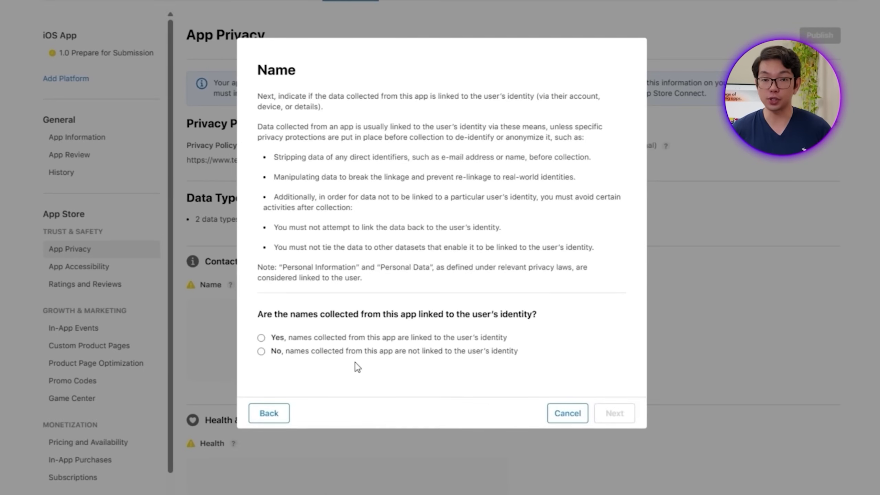
click(355, 351)
click(610, 413)
click(618, 402)
click(620, 360)
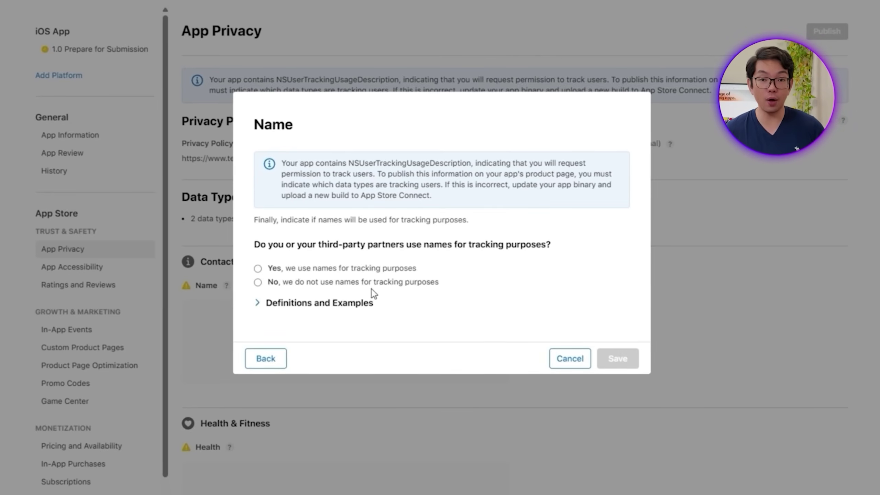
click(369, 283)
click(618, 358)
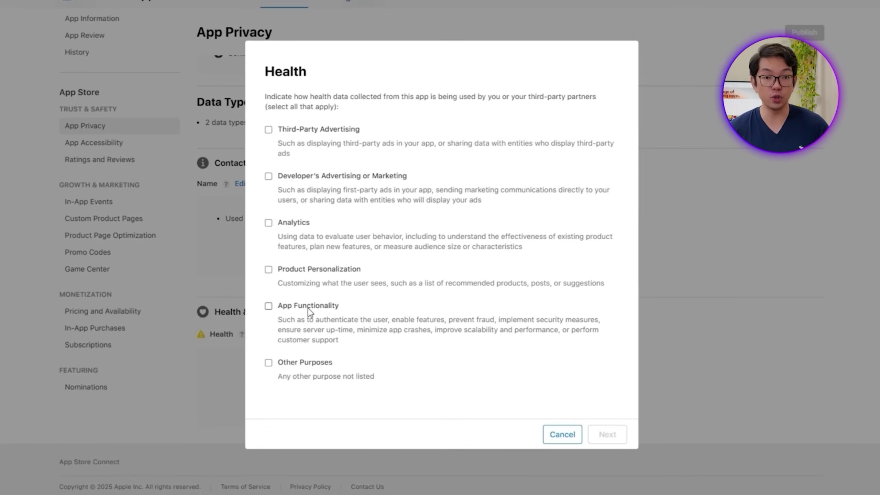
Step: Mark health data as used for app functionality, linked to identity, and used for tracking
click(308, 308)
click(605, 433)
click(440, 361)
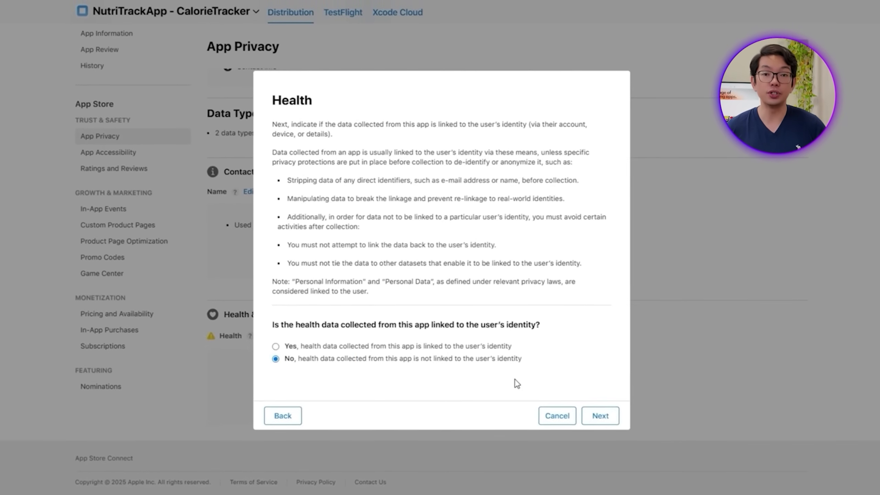
click(602, 415)
click(601, 401)
click(597, 419)
click(279, 283)
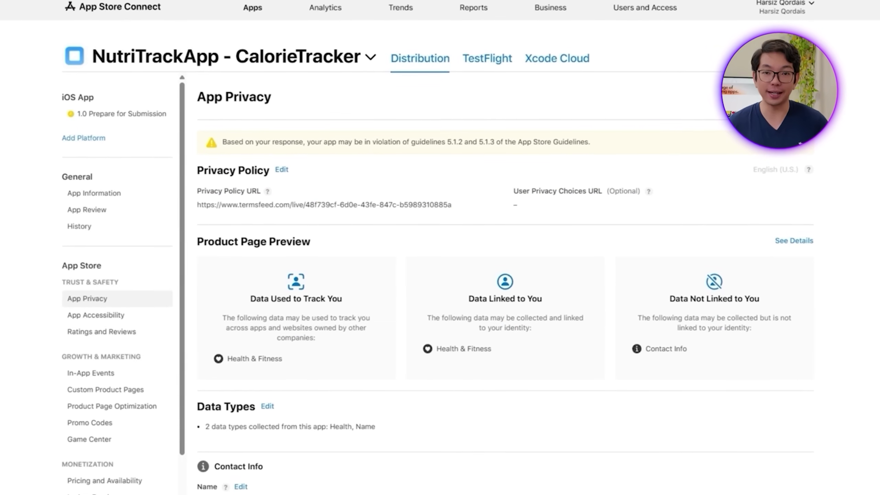
Step: Publish the privacy answers and return to the 1.0 Prepare for Submission page
click(796, 96)
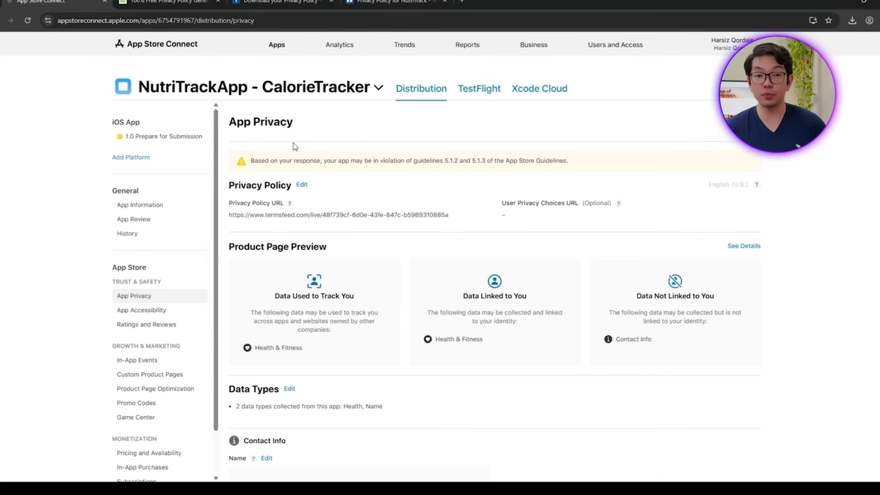
click(183, 138)
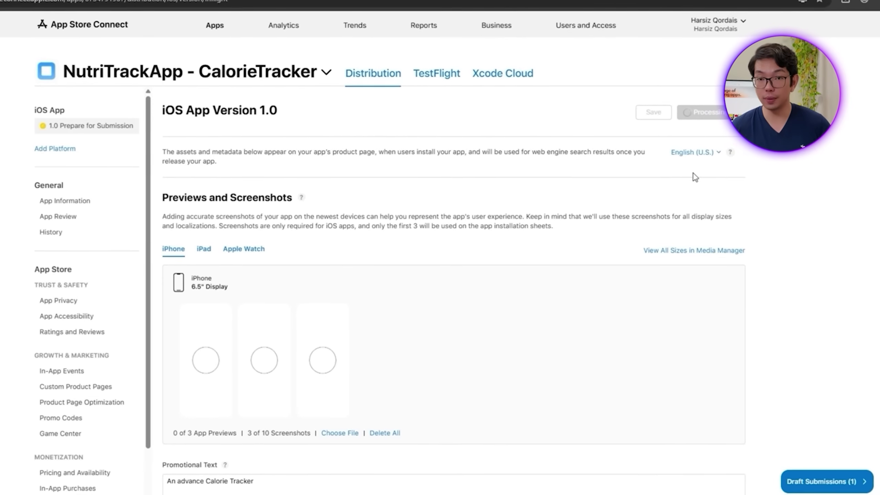
Step: Open Draft Submissions (1) and submit version 1.0 for App Review
click(823, 481)
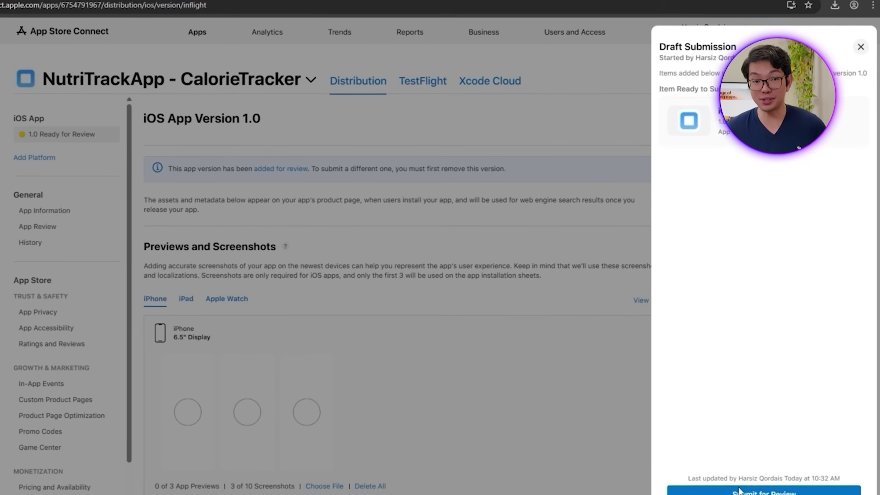
click(738, 490)
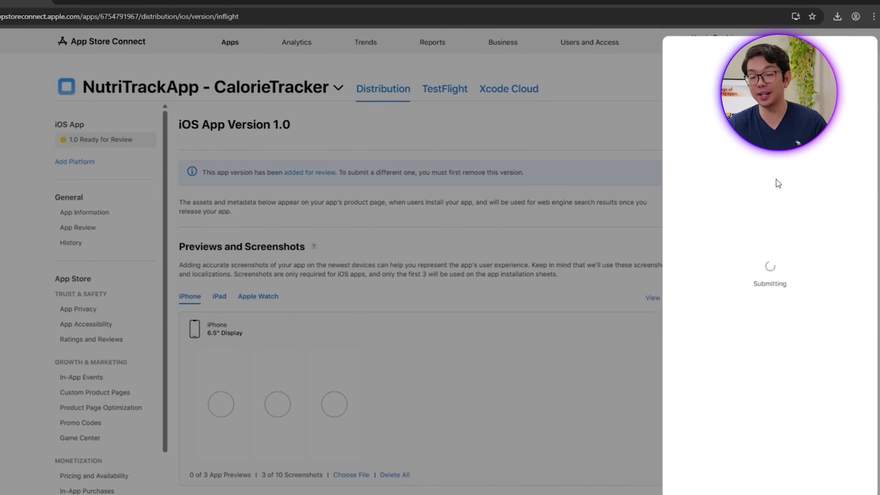
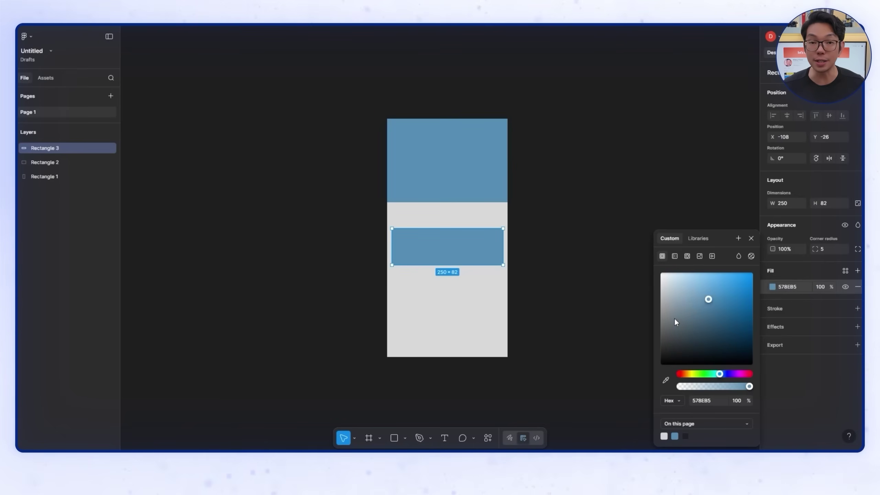
Step: Make the widget box light blue and add a dark 'Widget #1' label aligned to its left edge
drag(703, 298, 705, 289)
click(588, 364)
click(397, 220)
text(W)
key(Escape)
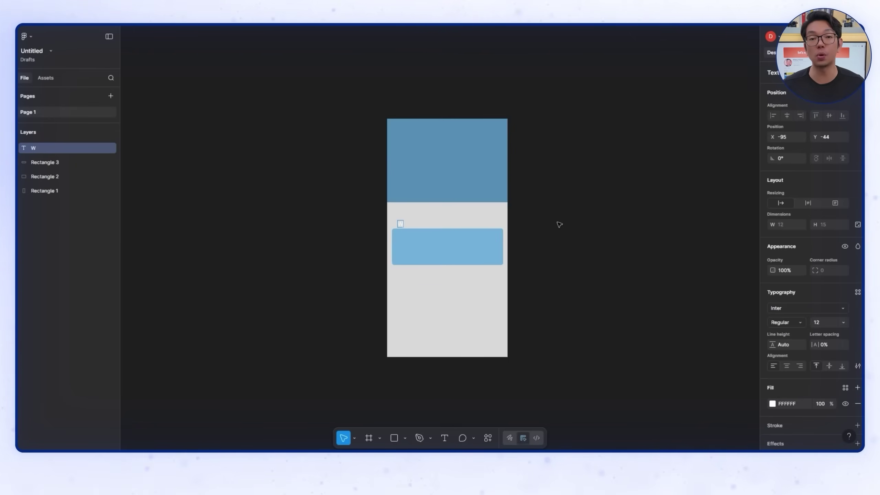
click(772, 403)
click(660, 360)
drag(408, 228, 431, 290)
shift+click(425, 242)
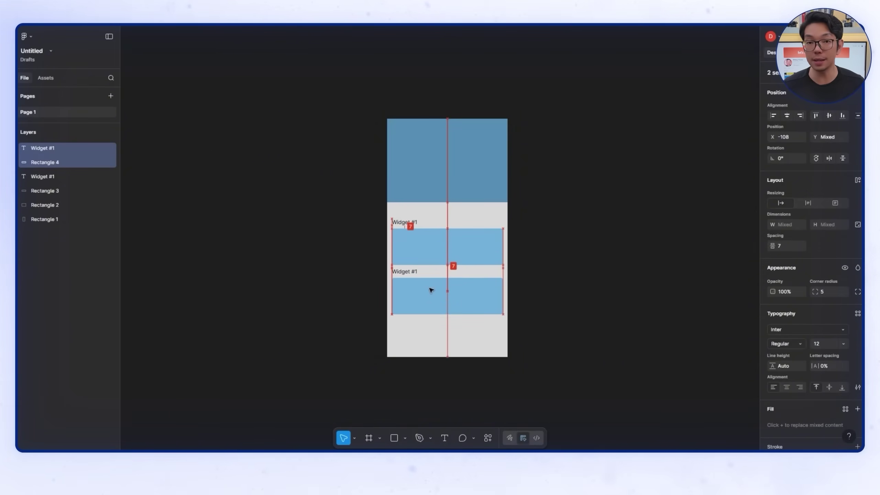
click(546, 295)
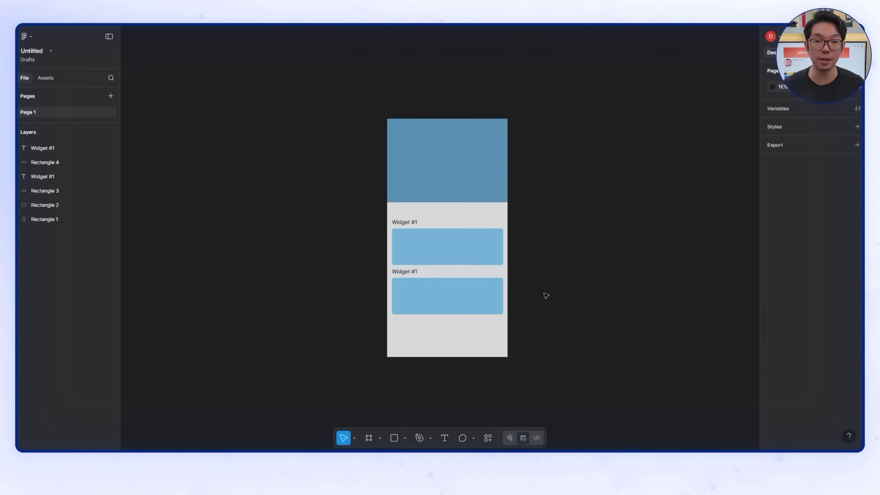
Step: Make the second widget box 102 tall, shift it down, and relabel it 'Widget #2'
click(455, 287)
drag(446, 315, 446, 324)
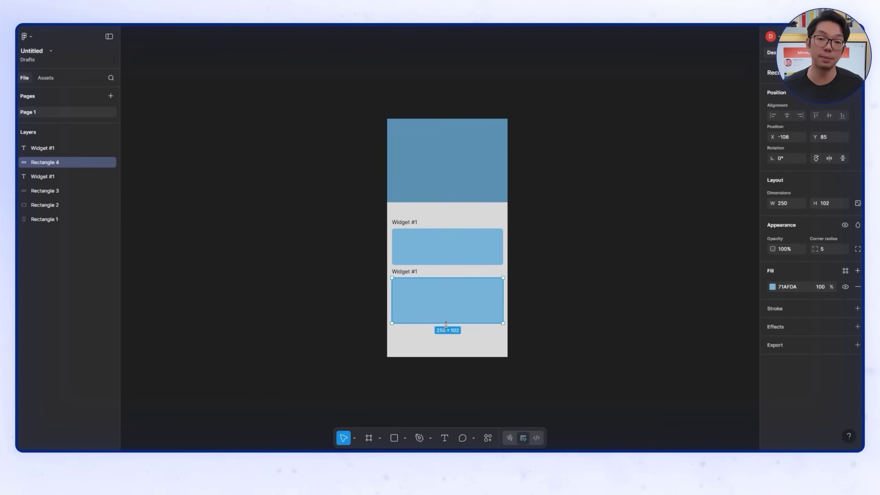
click(528, 339)
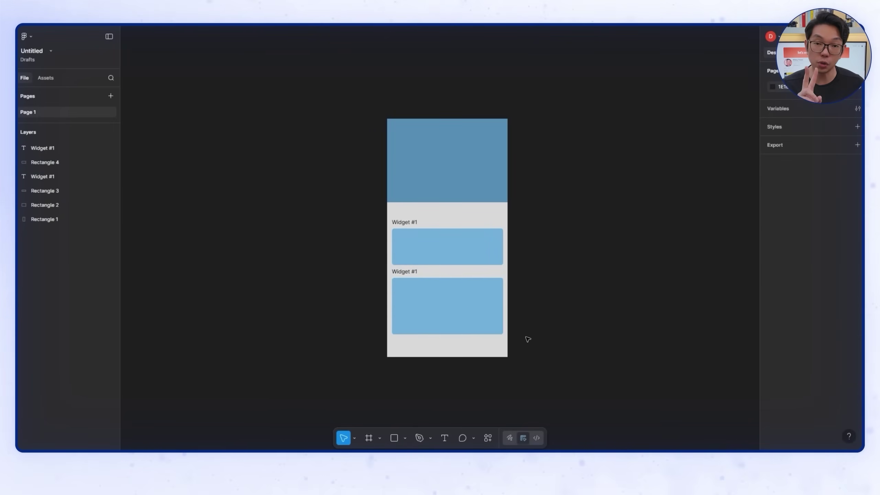
click(394, 439)
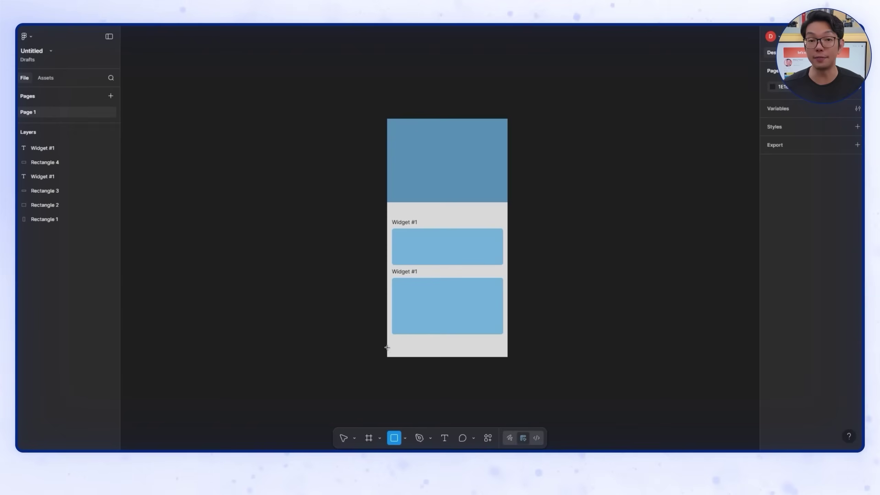
drag(387, 347, 507, 357)
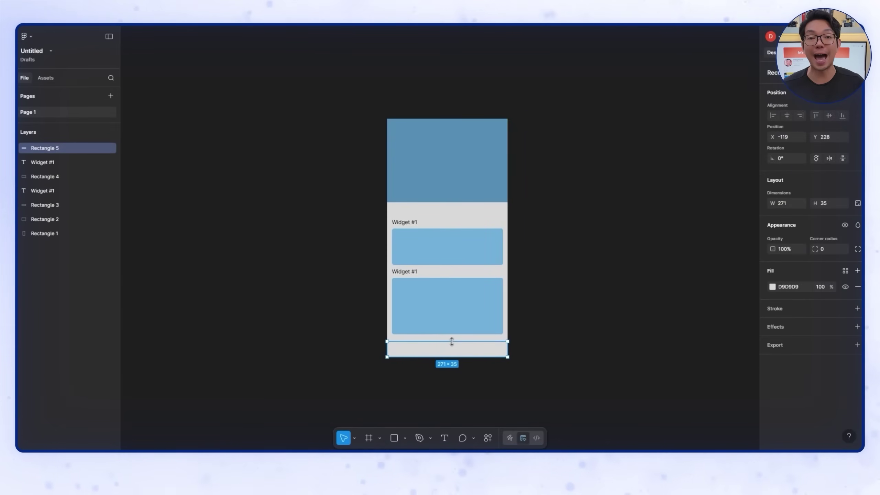
key(Delete)
click(426, 318)
key(shift+Down)
key(shift+Down)
click(417, 278)
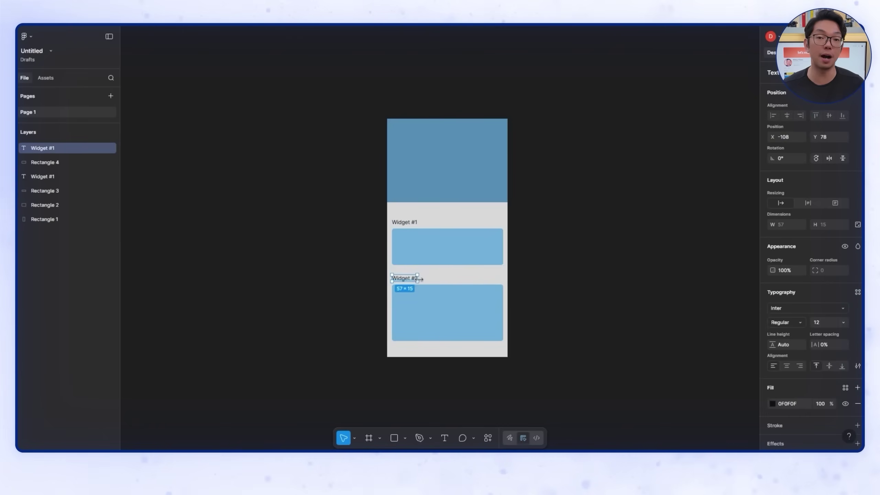
Step: Add a 'Welcome back, User!' greeting in the blue header at font size 15
key(t)
click(398, 138)
text(Welcome back, User!)
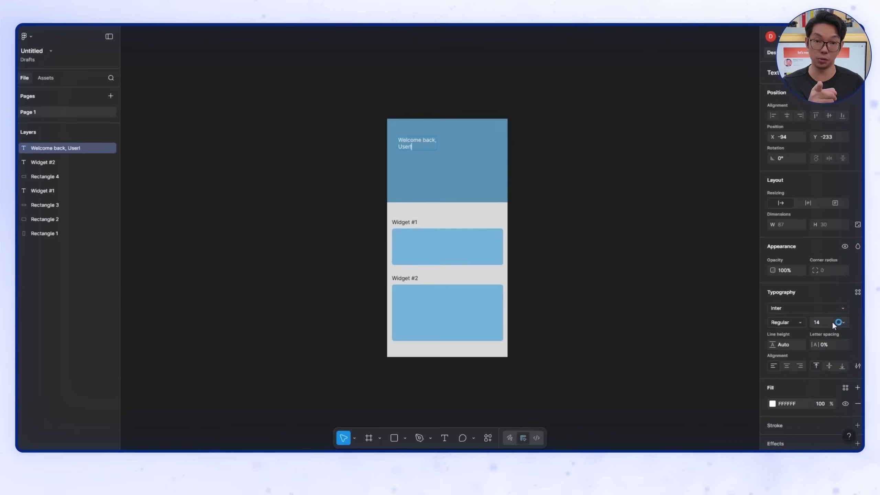
click(838, 322)
click(834, 332)
click(838, 322)
click(838, 301)
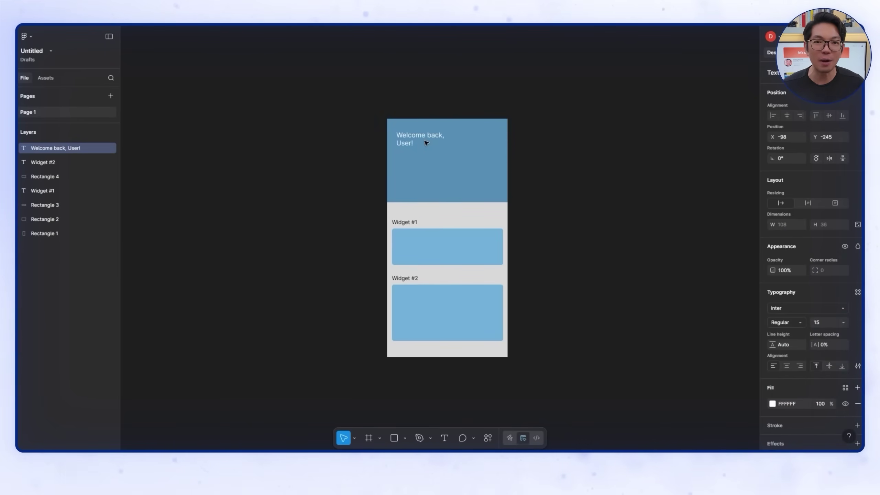
click(585, 195)
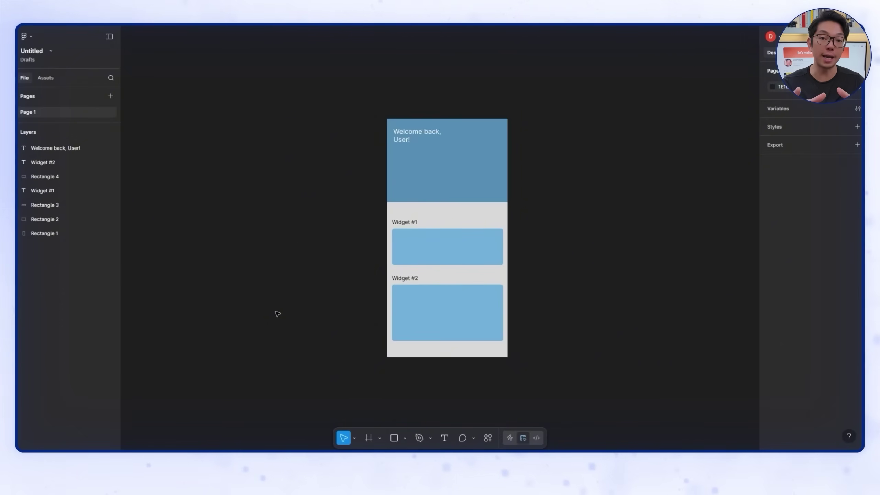
Step: Draw a 271×49 bar along the bottom of the screen and fill it dark greyish blue
click(394, 438)
mouse_move(387, 335)
mouse_down()
mouse_move(512, 363)
mouse_move(507, 357)
mouse_up()
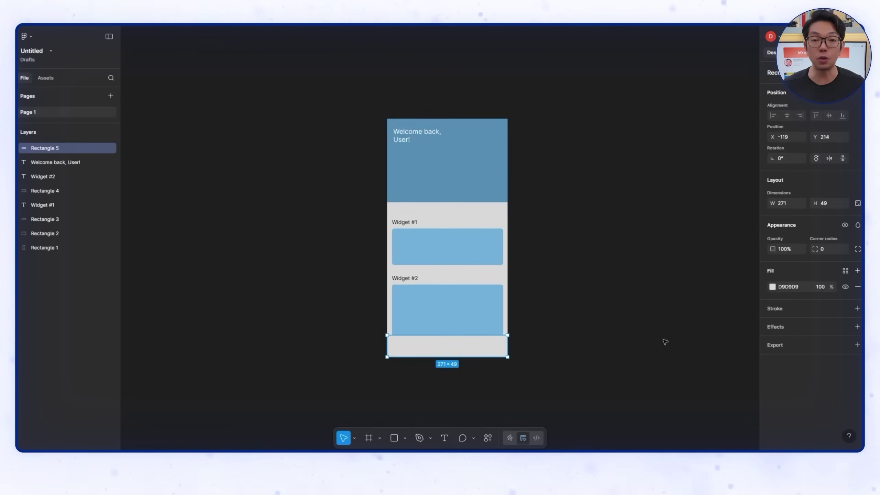
click(773, 286)
click(666, 294)
mouse_move(666, 295)
mouse_down()
mouse_move(698, 321)
mouse_move(663, 300)
mouse_up()
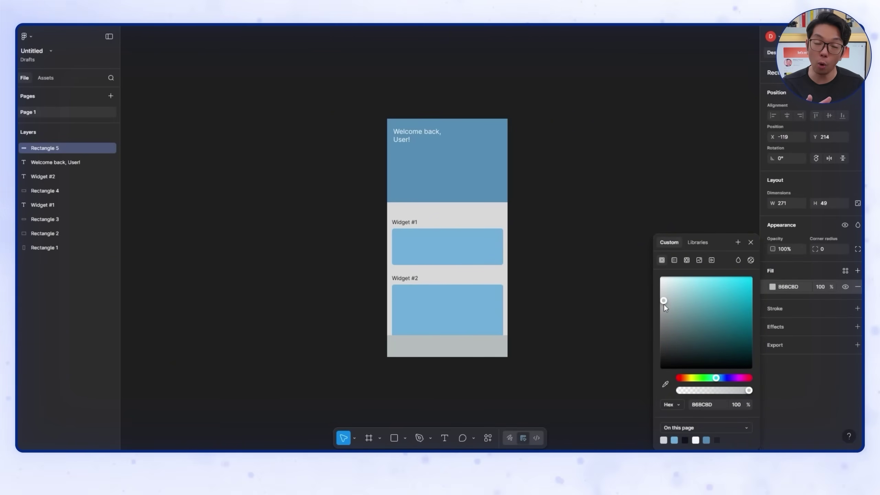
drag(716, 377, 719, 378)
drag(677, 304, 692, 349)
click(578, 287)
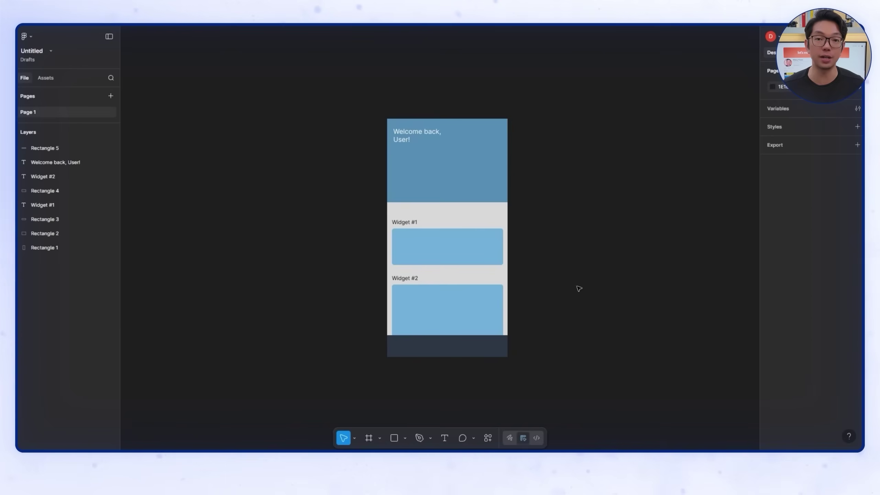
Step: Open the icon collection in the Material 3 Design Kit asset library
click(45, 77)
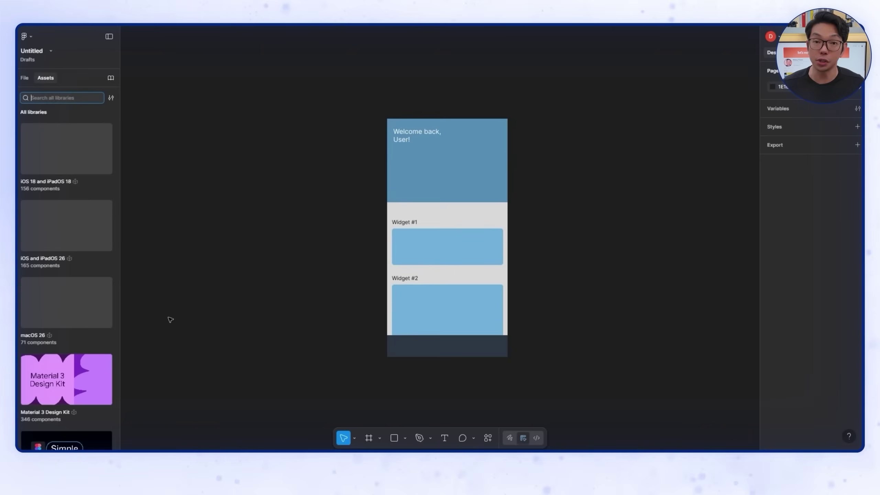
click(86, 373)
click(86, 373)
click(22, 112)
click(78, 222)
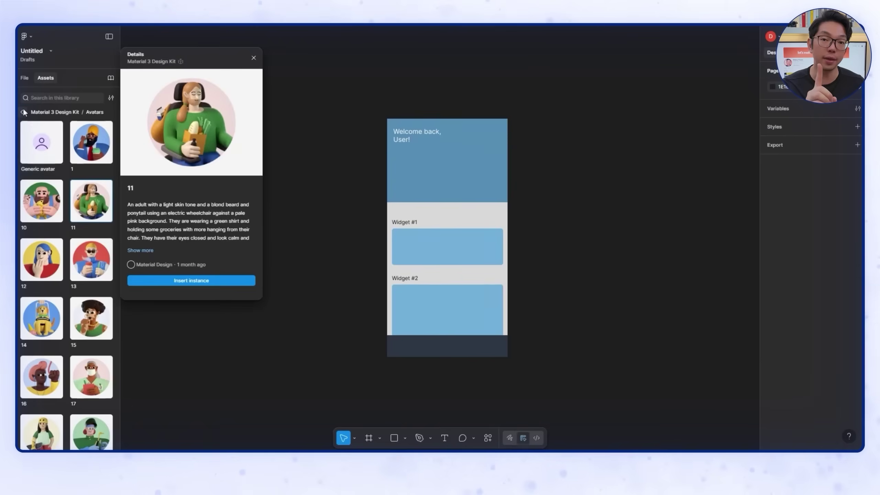
click(22, 112)
scroll(86, 332, down, 5)
click(83, 316)
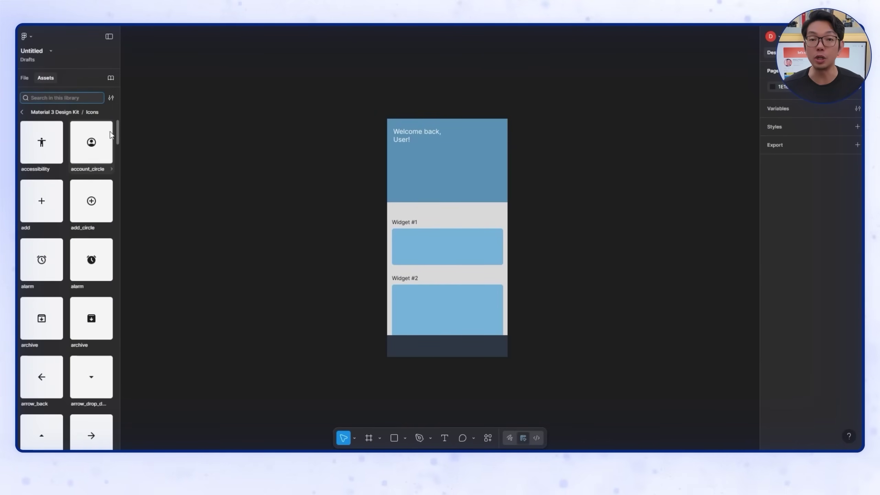
Step: Place the account_circle, add_circle and folder icons on the bottom bar, evenly spaced
drag(92, 141, 496, 354)
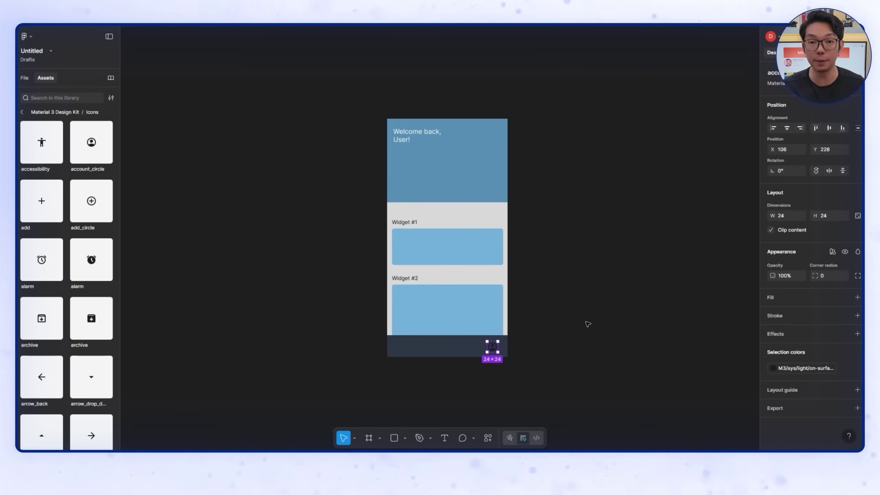
click(436, 348)
click(229, 328)
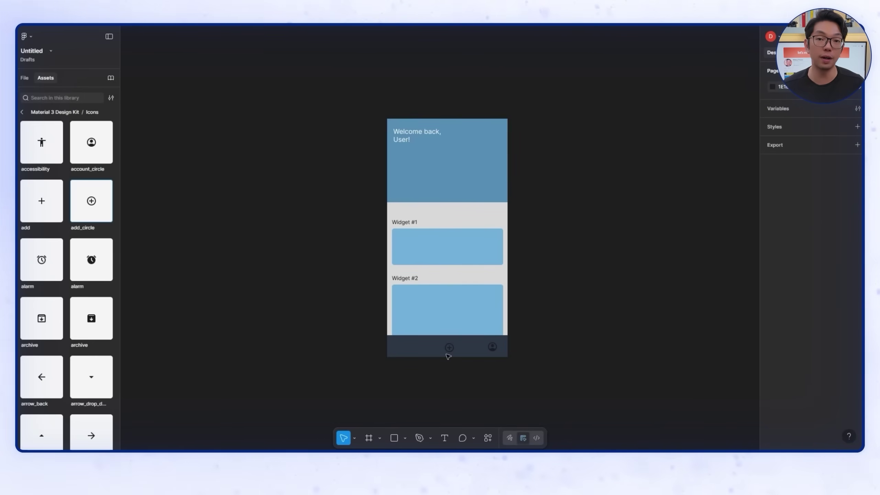
drag(448, 356, 447, 354)
click(252, 330)
scroll(92, 290, down, 10)
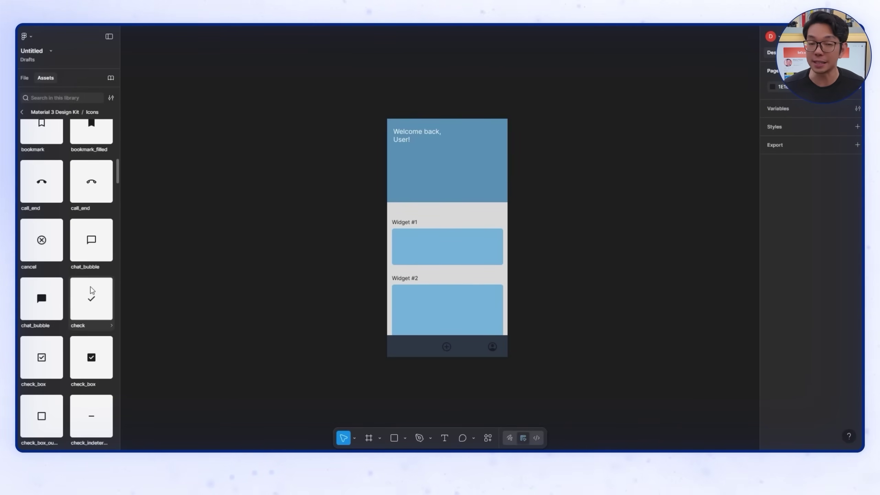
scroll(92, 291, down, 15)
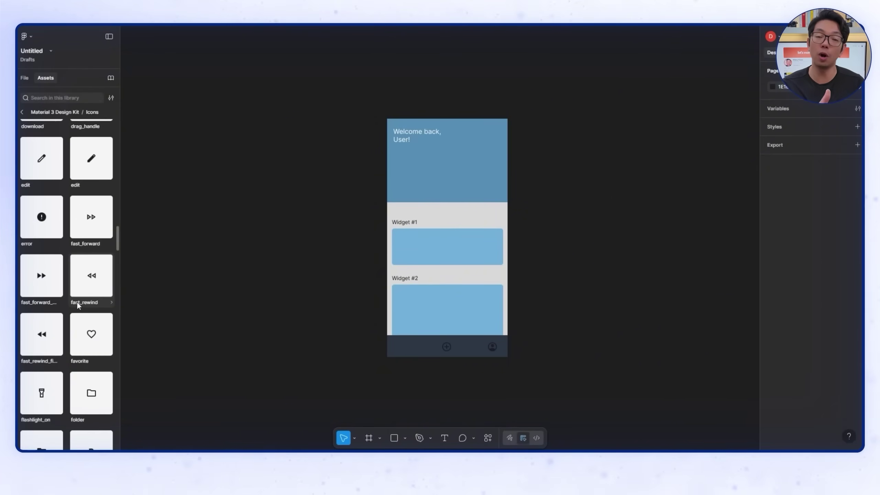
scroll(77, 303, down, 5)
drag(91, 215, 408, 348)
click(522, 364)
drag(492, 348, 449, 352)
Step: Centre the icon row on the bar and make the account icon white with the surface colour
click(492, 346)
key(ctrl+a)
click(526, 357)
click(491, 346)
click(491, 345)
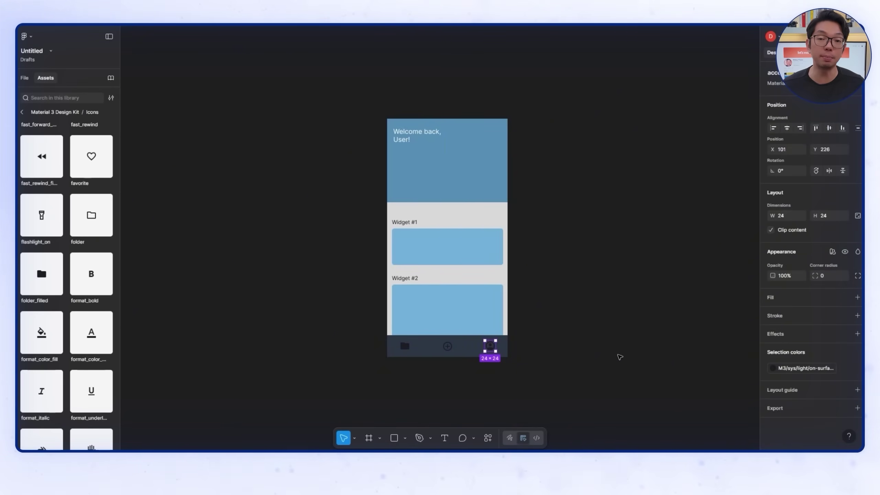
click(773, 368)
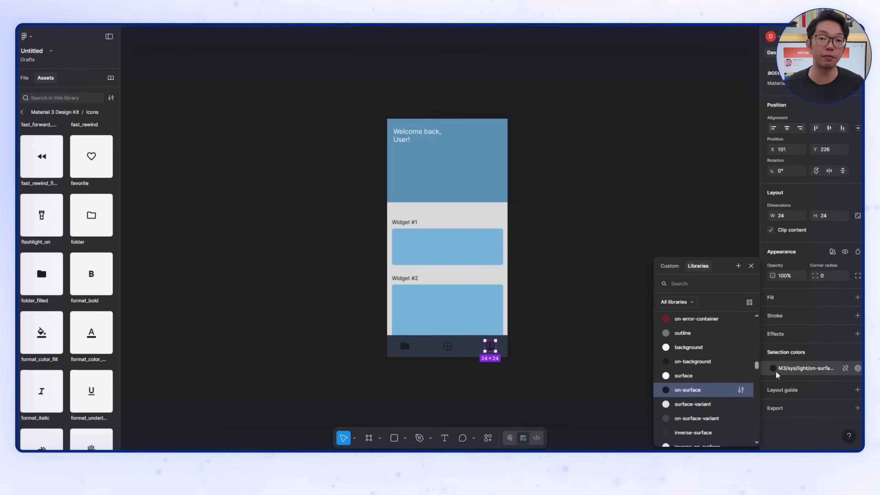
key(Escape)
click(781, 373)
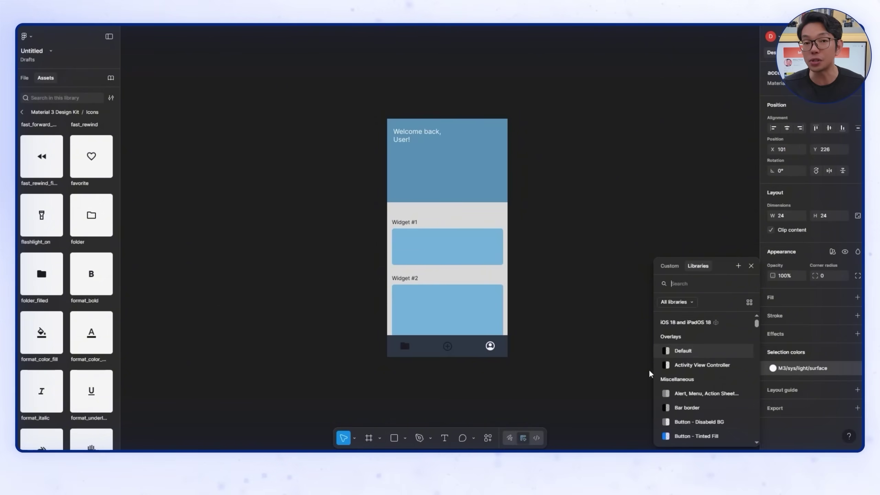
click(650, 372)
Step: Apply the white surface colour to the add and folder icons
click(447, 346)
shift+click(411, 352)
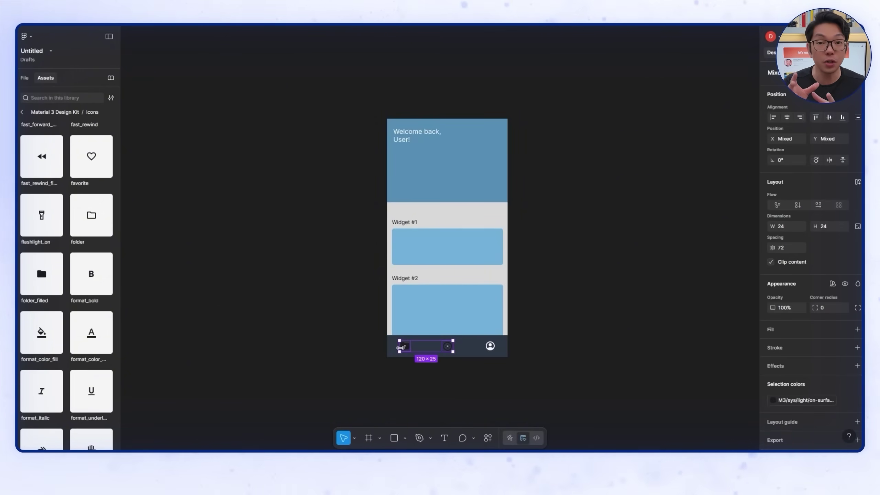
click(773, 400)
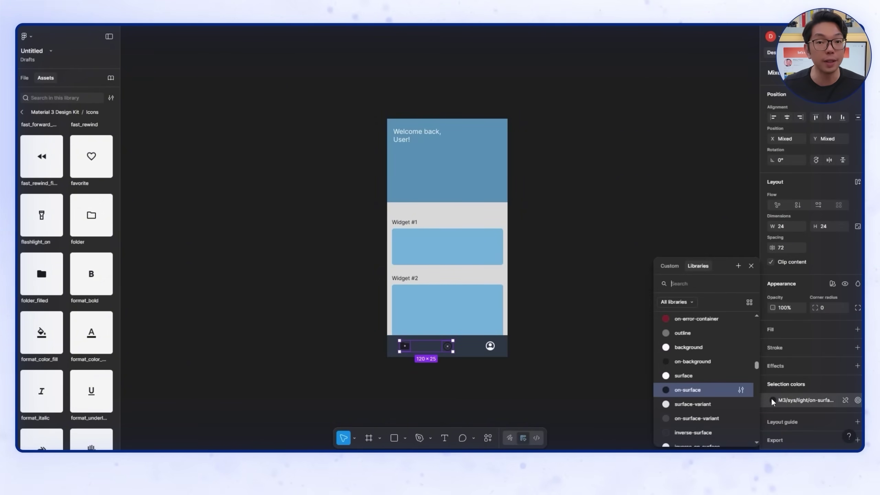
click(699, 376)
click(620, 326)
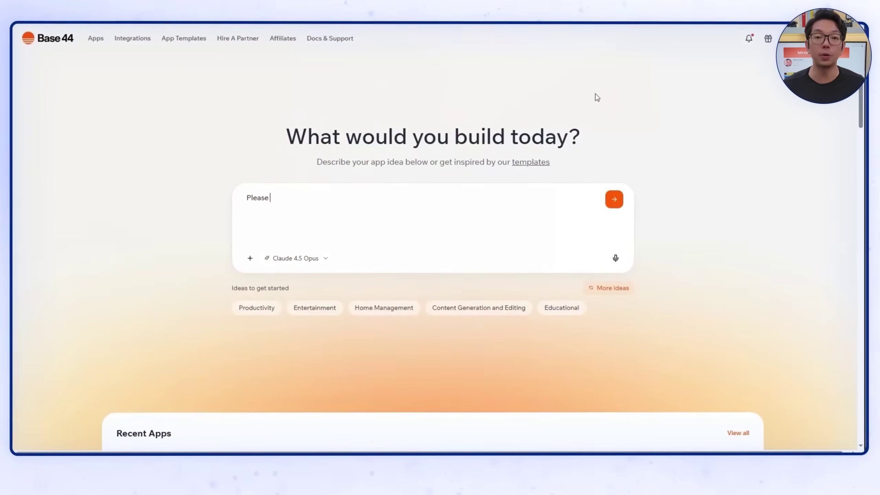
Step: Ask for a mobile-optimized Baby Sleep Tracker app built from the pasted Figma design link
text(create a S)
text(aby Sleep Track)
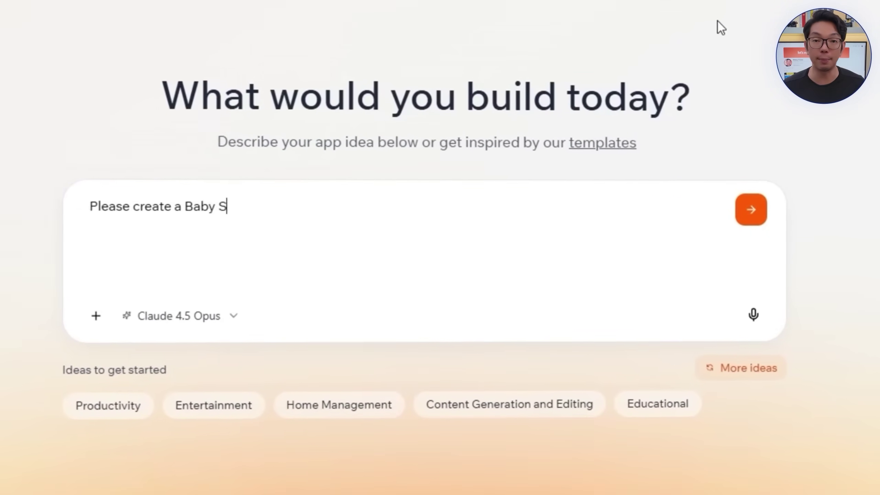
text(er  application. Utilize this design I made from figma as )
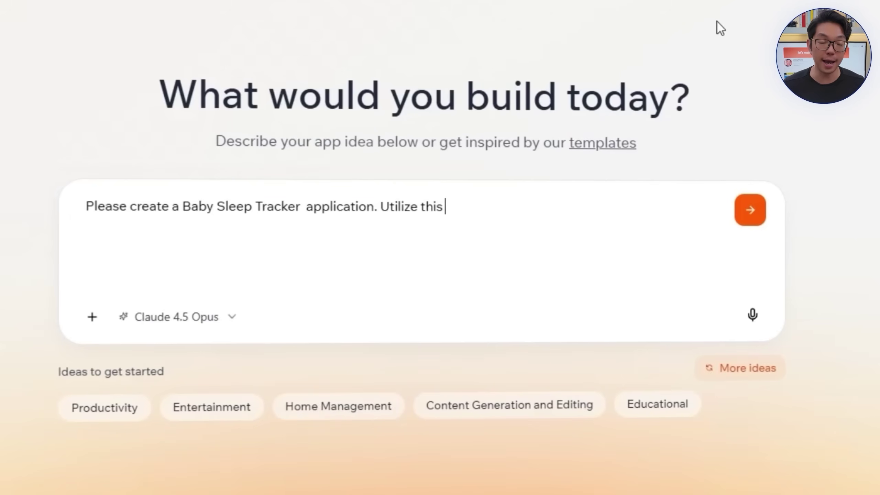
text(a base.)
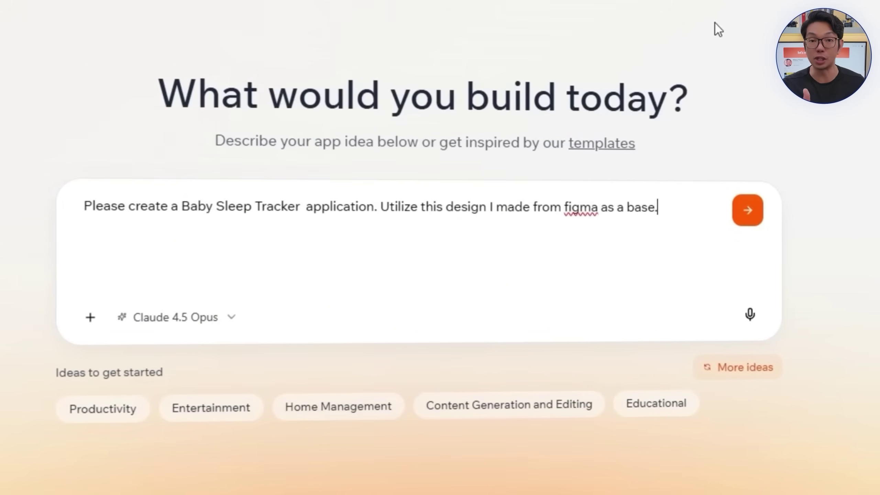
key(Return)
key(Return)
key(Return)
key(Return)
text(Please ensure it's mobile optimized and fix any)
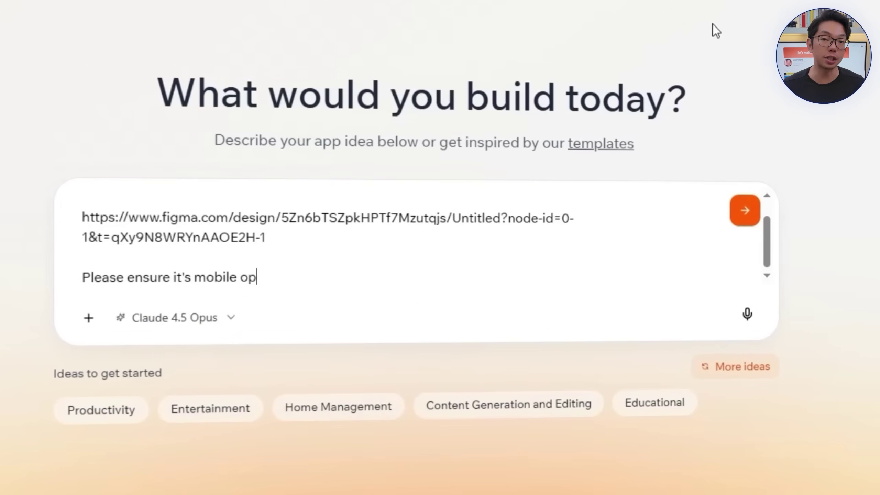
text( necessary modifications)
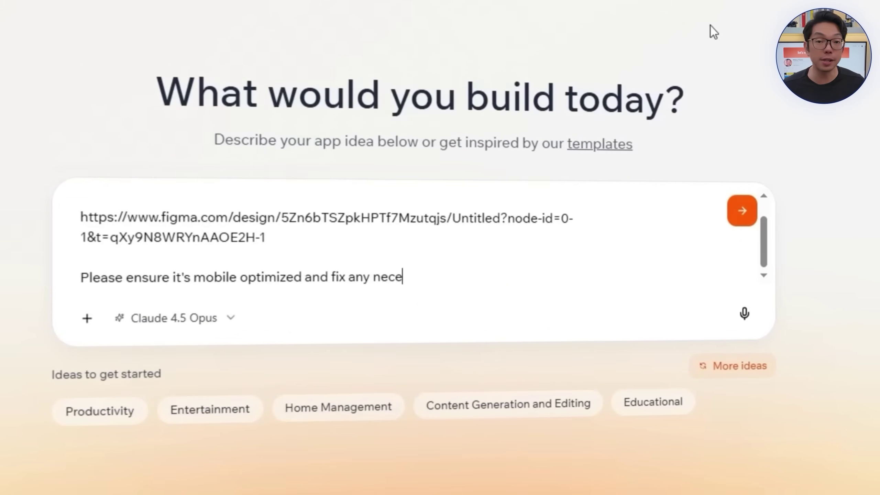
text( to the design.)
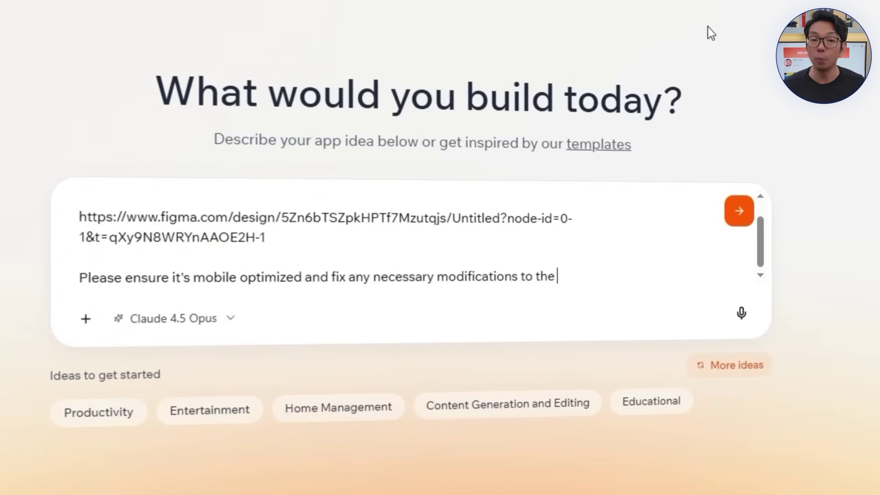
text( Don't build the actual fu)
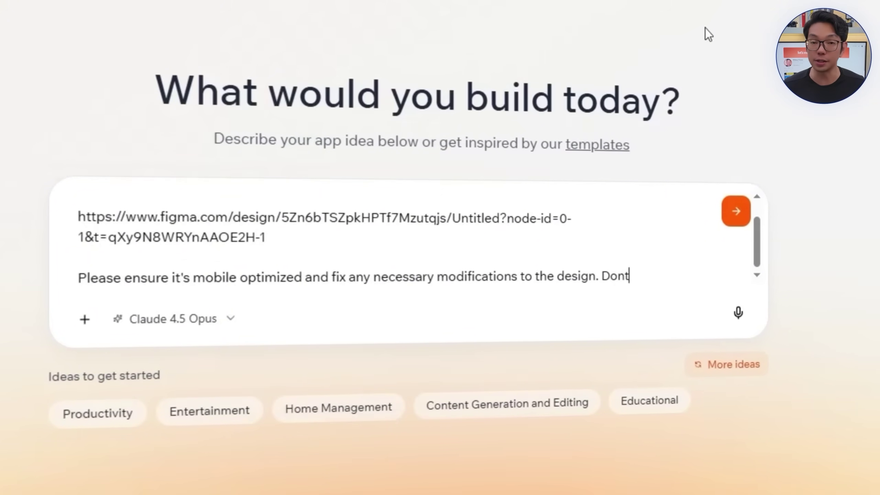
text(nctionality)
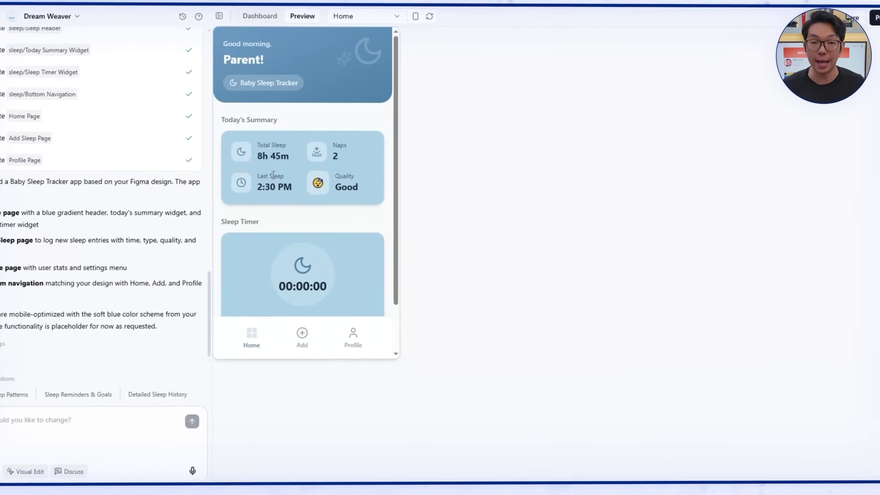
Step: Scroll through the preview's Home, Log Sleep and Profile pages, ending back on Home
scroll(288, 167, down, 3)
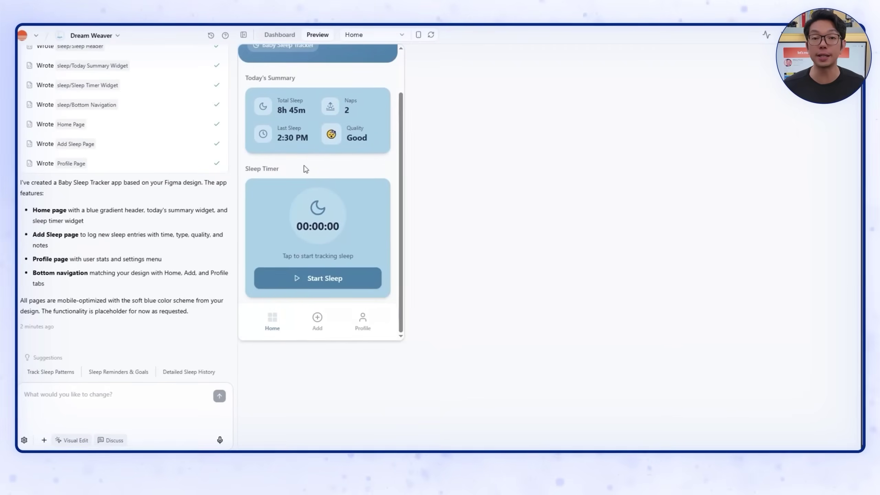
scroll(305, 169, up, 3)
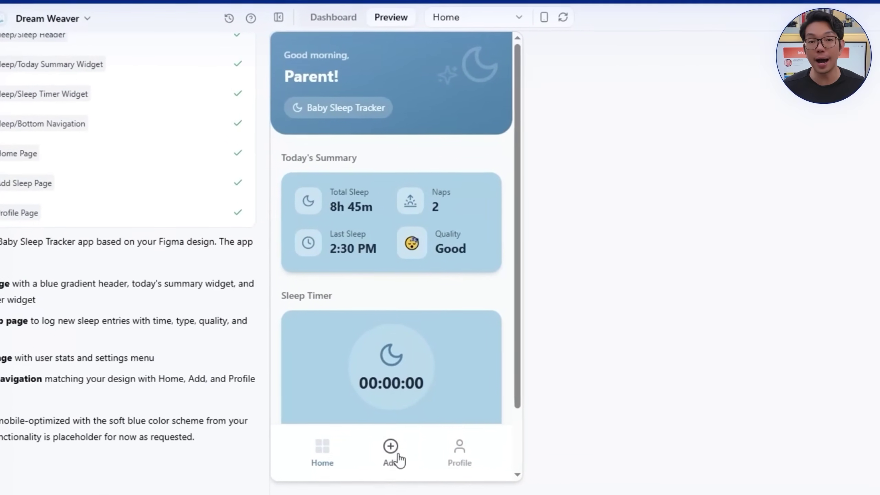
click(385, 437)
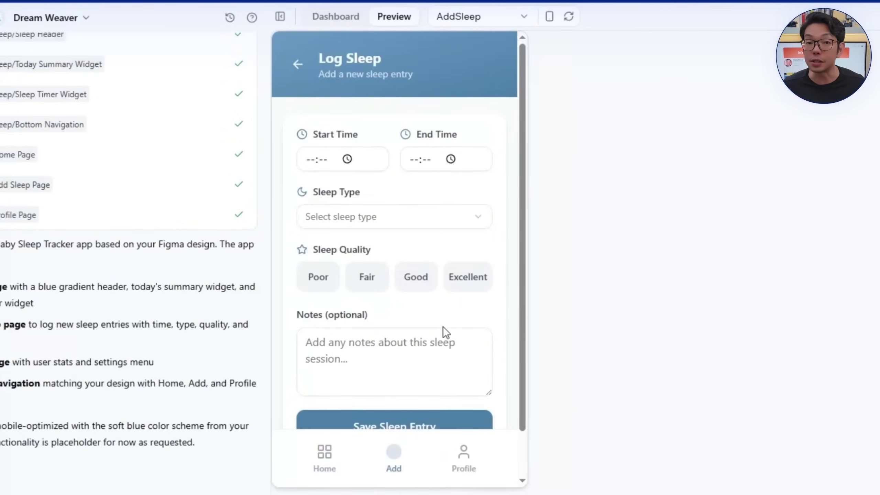
scroll(418, 393, down, 2)
scroll(417, 379, up, 2)
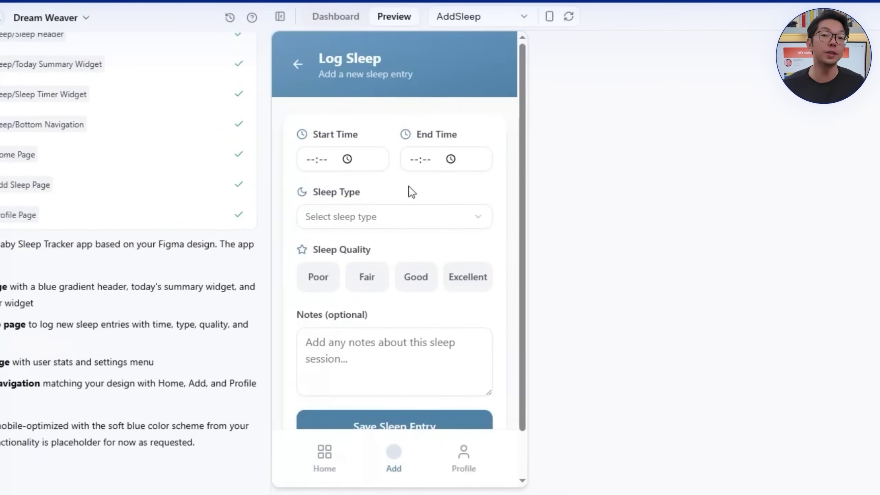
click(466, 447)
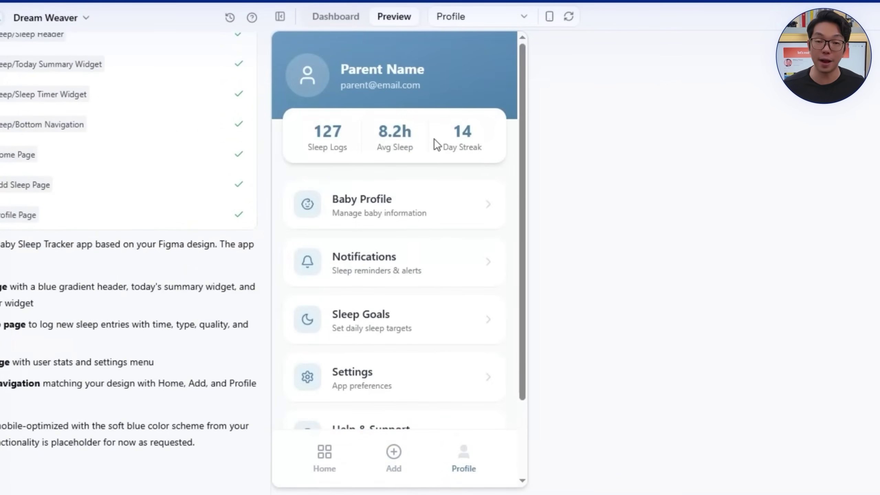
scroll(431, 361, down, 3)
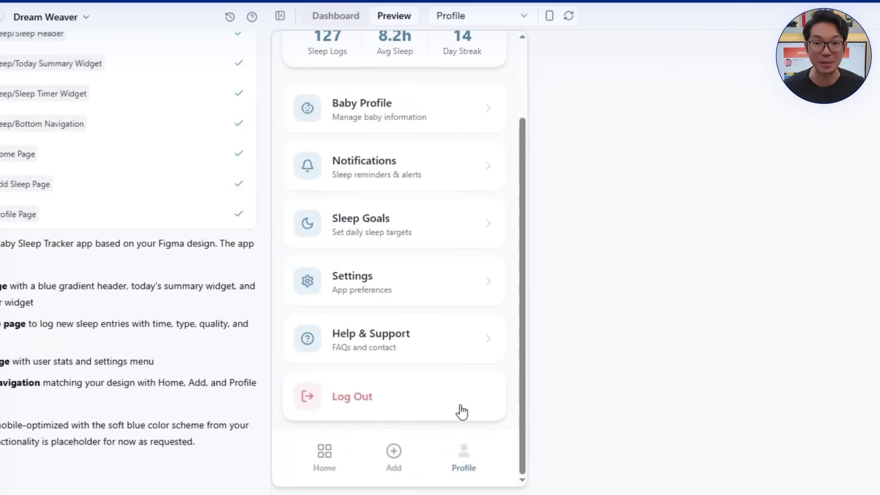
scroll(433, 391, up, 3)
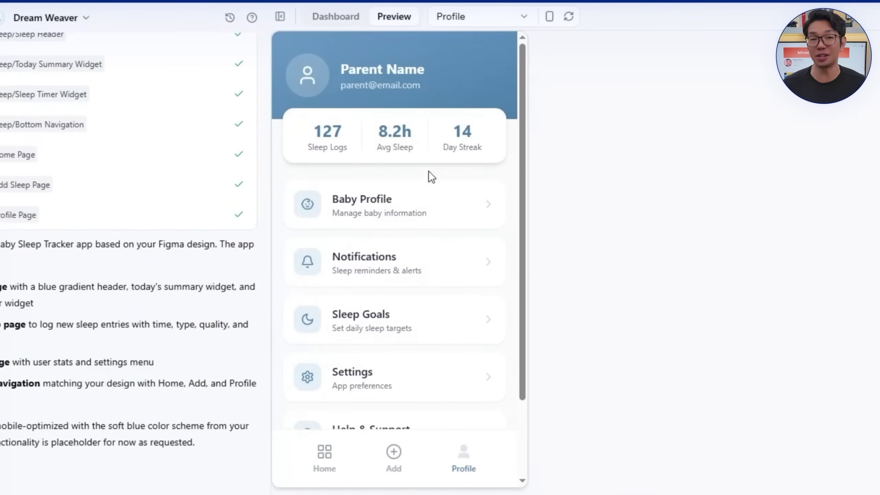
click(327, 460)
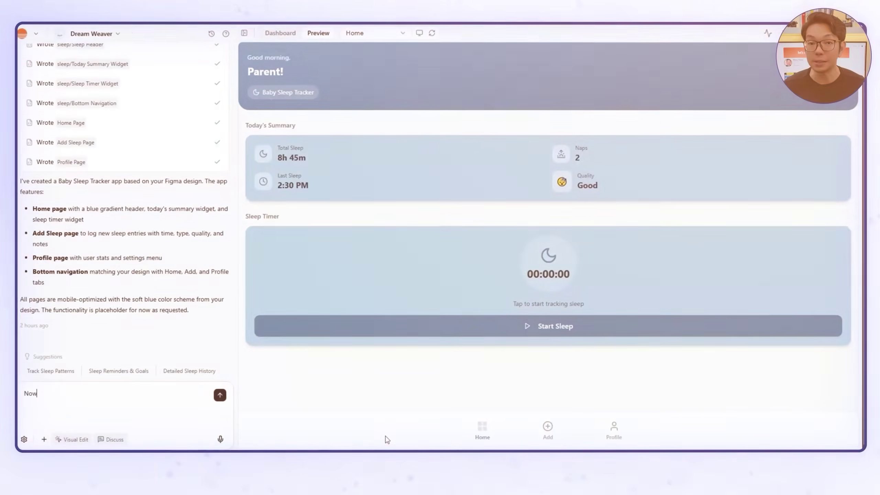
Step: Request sleep, feeding, diaper, medication and bath tracking via a Quick Track section on Home
text(please implement the )
text(baby tracker. Have )
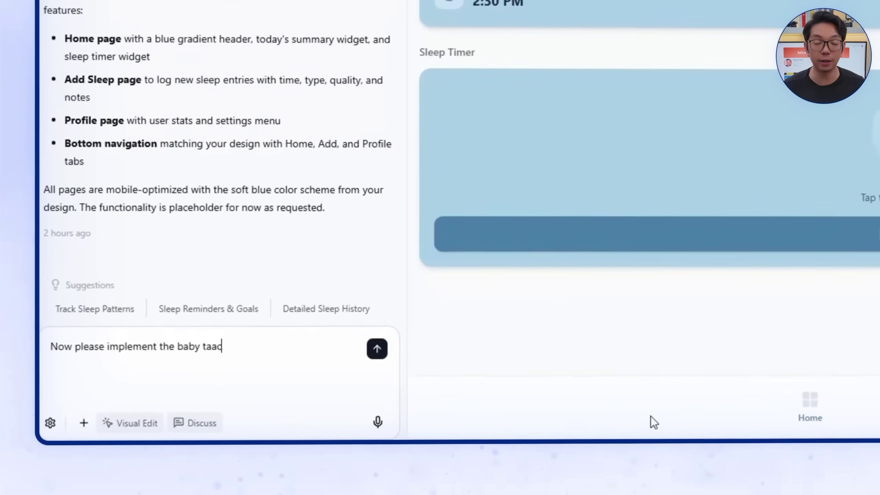
text(proper sleep tracking, feeding tracking,)
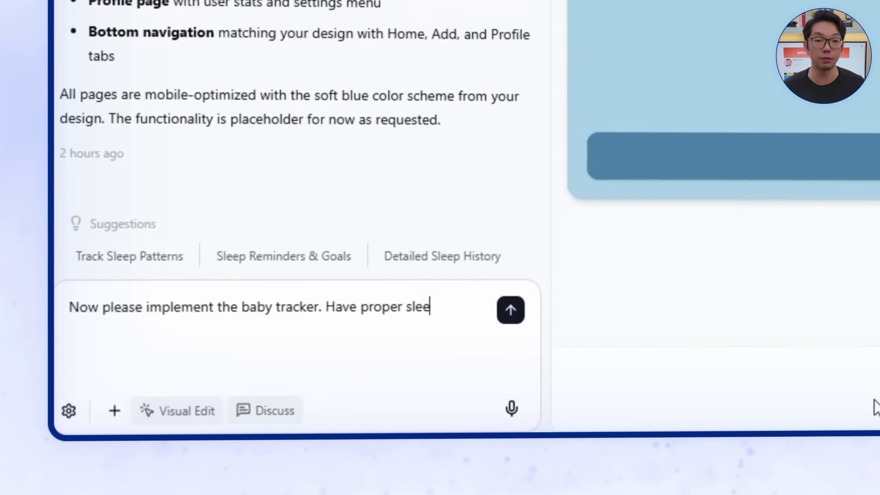
text( diaper ch)
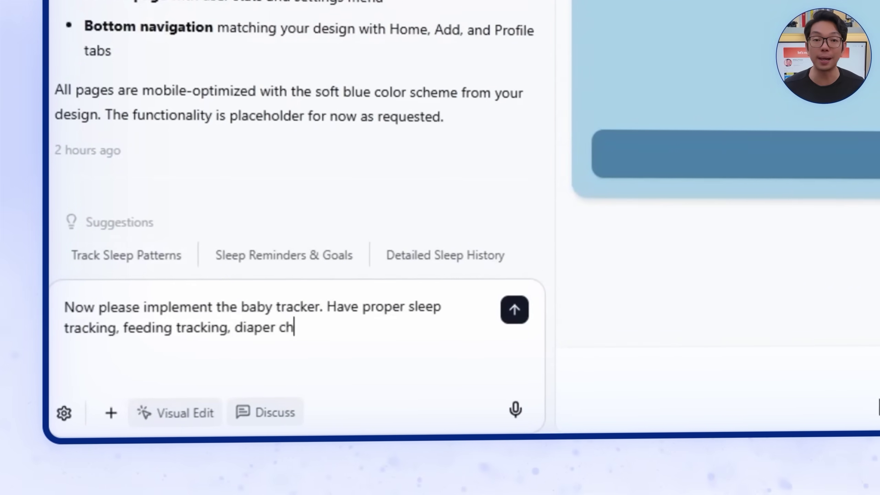
text(anges, and o)
text(ther activi)
text(ties such as medication, bath time, etc. Place this in the 2nd)
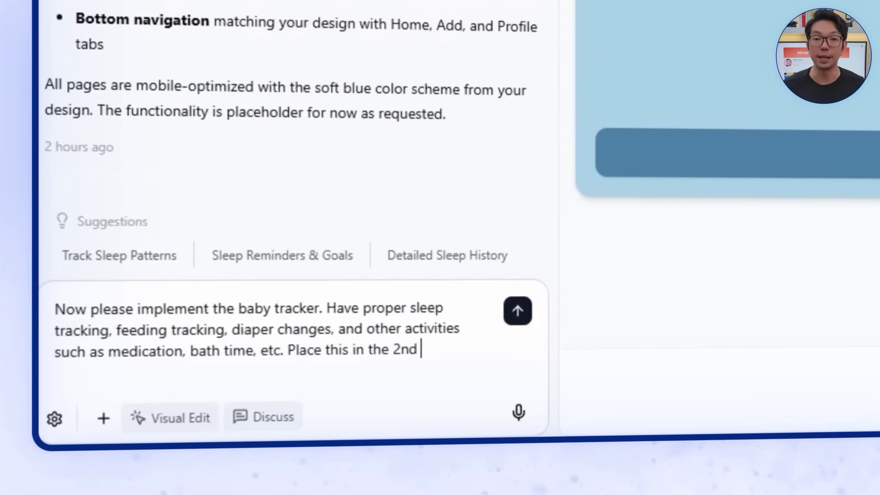
text( widget in the Home page and crea)
text(te the pro)
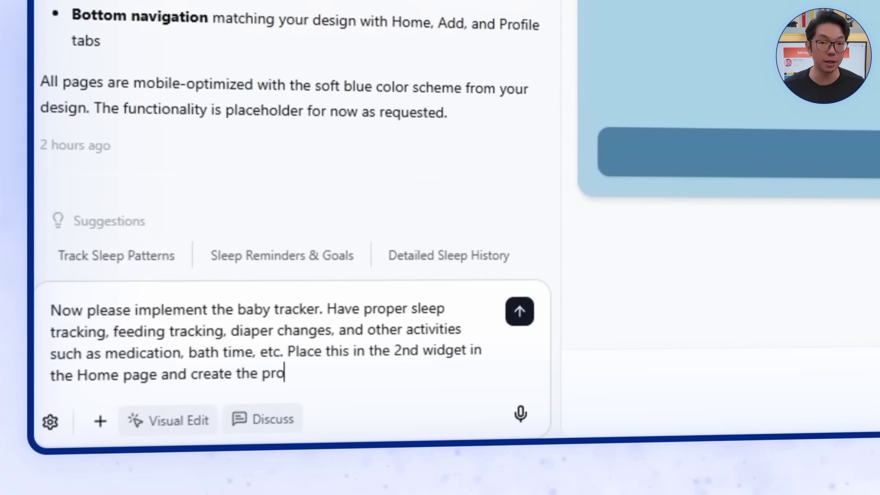
text(per inputs the user needs to fi)
text(ll for this feature)
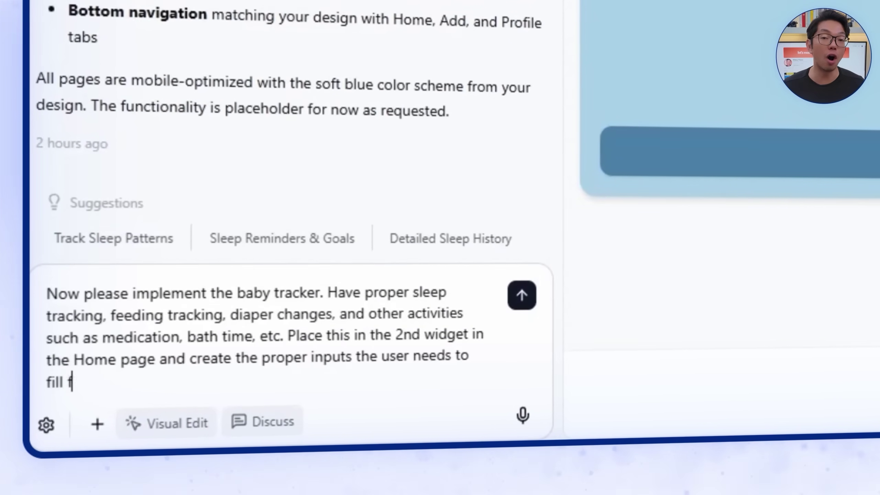
key(Return)
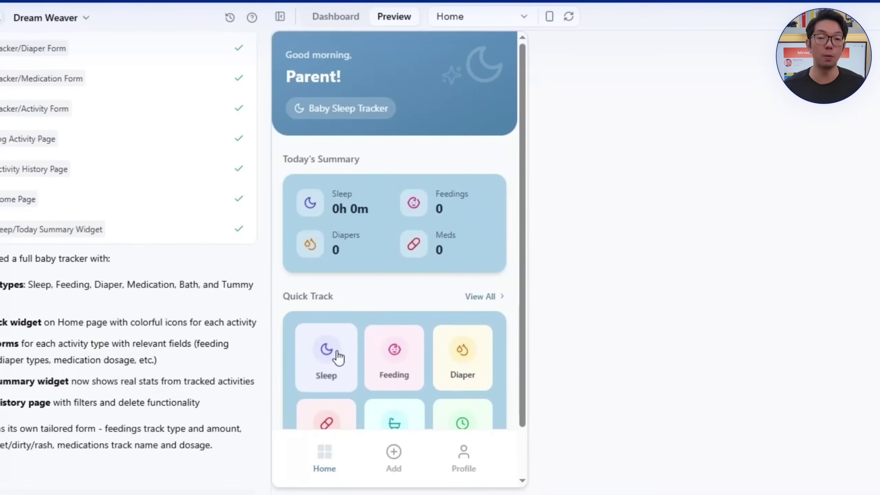
Step: Log a Morning Nap from 07:00 to 09:00 rated Good
click(338, 357)
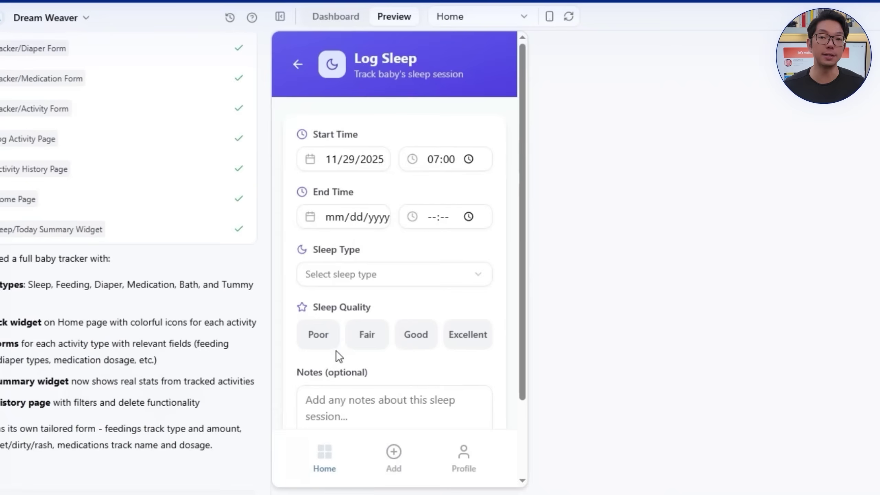
click(340, 216)
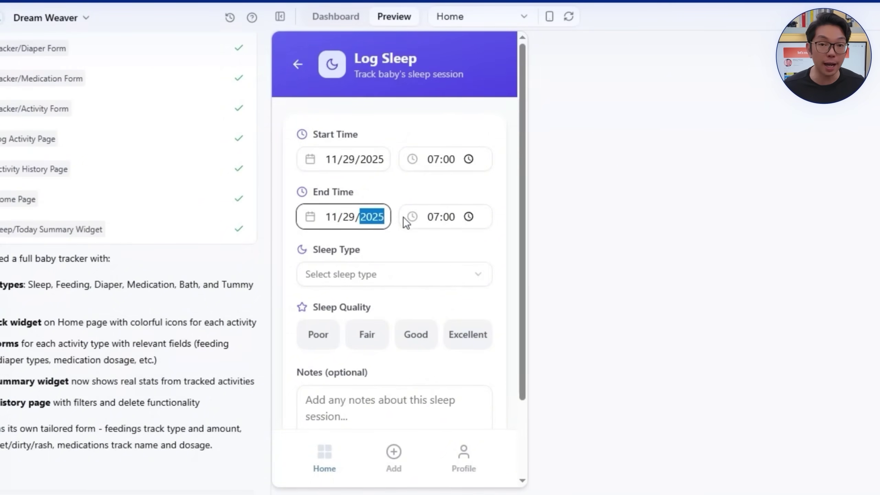
click(433, 218)
text(09)
click(380, 275)
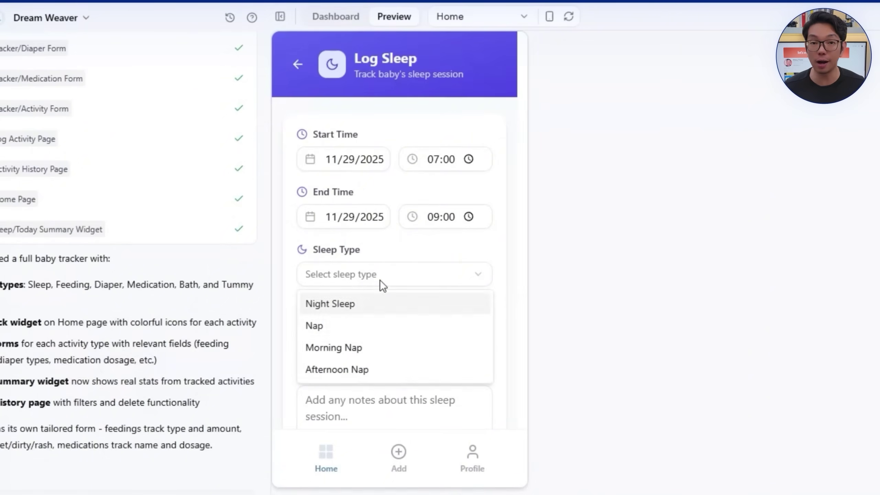
click(404, 324)
click(406, 336)
scroll(391, 310, down, 2)
click(391, 205)
click(384, 278)
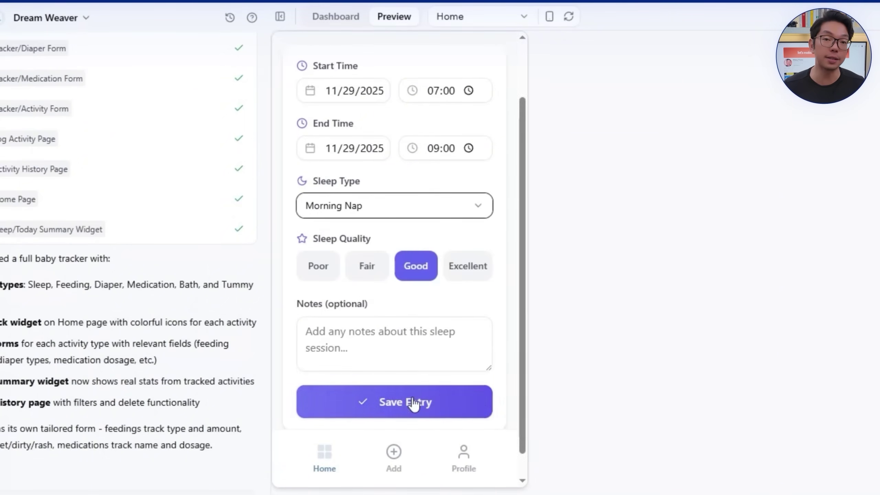
click(412, 403)
Step: Log a 09:00 Bottle (Breast Milk) feeding of 200 ml lasting 5 minutes
click(396, 318)
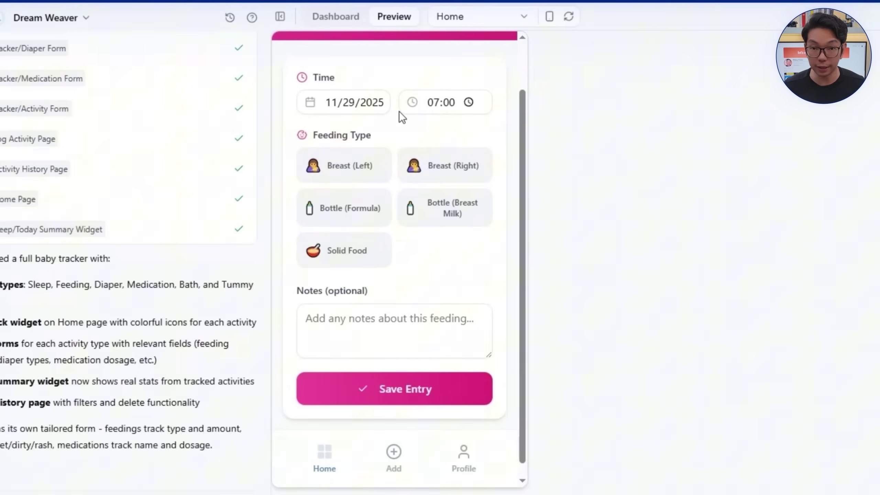
click(435, 102)
text(09)
click(475, 129)
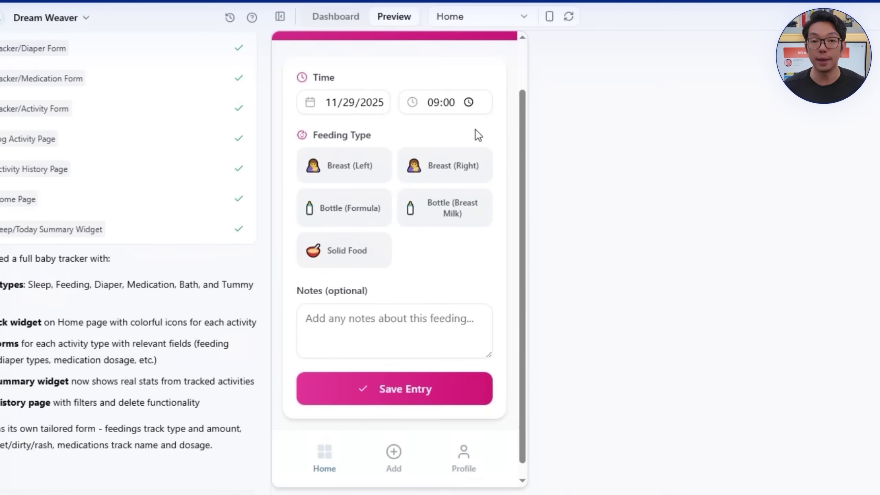
click(447, 215)
scroll(445, 219, down, 3)
click(392, 185)
text(200)
click(373, 244)
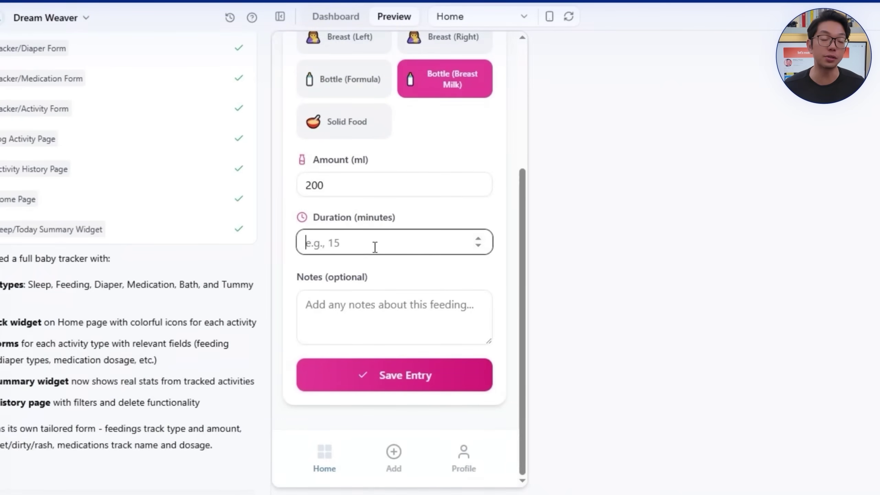
text(5)
click(393, 379)
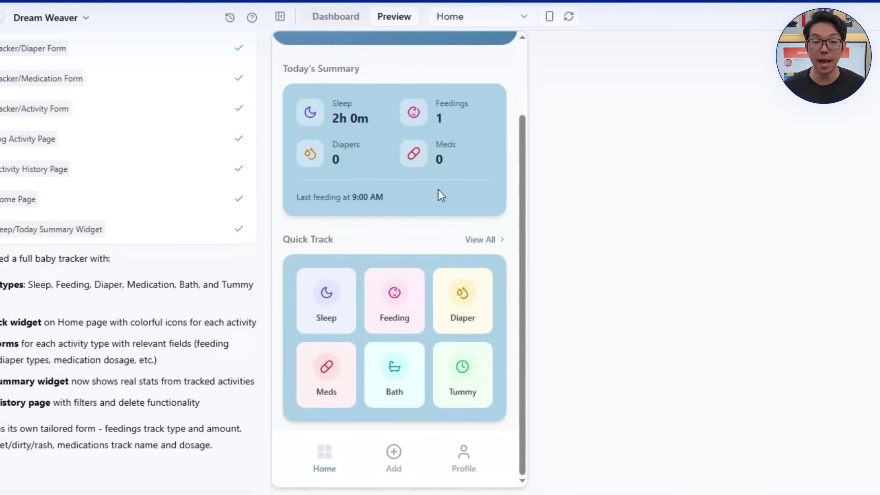
Step: Visit the add-entry page, return Home, and open the full activity history
click(410, 450)
click(336, 450)
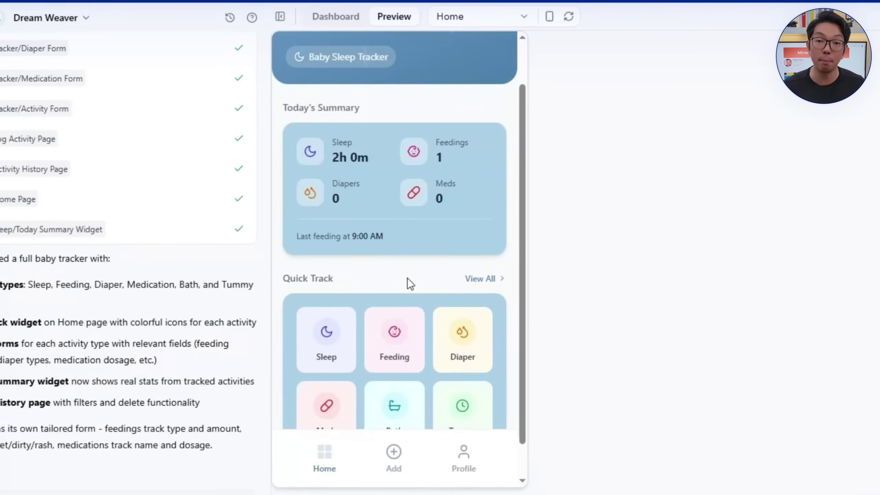
click(484, 279)
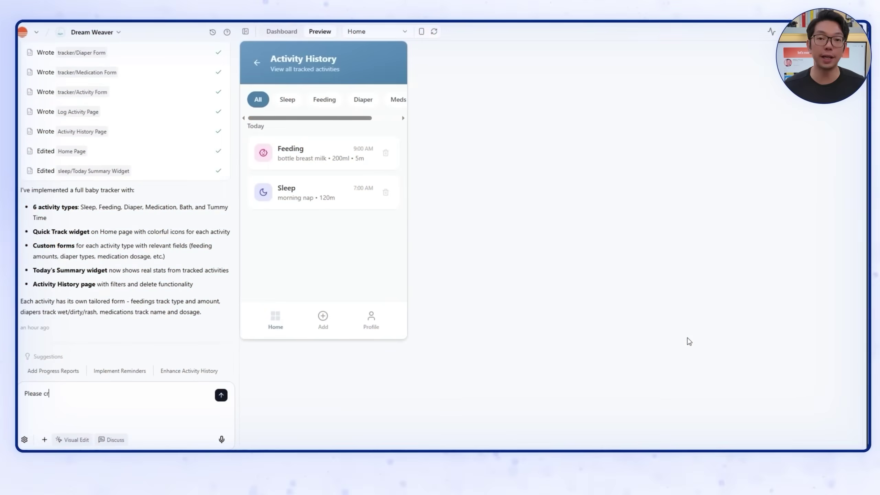
Step: Write the predictive sleep schedule request replacing Add, correcting 'thyrhms' to 'rhythms'
text(reate a predictiv)
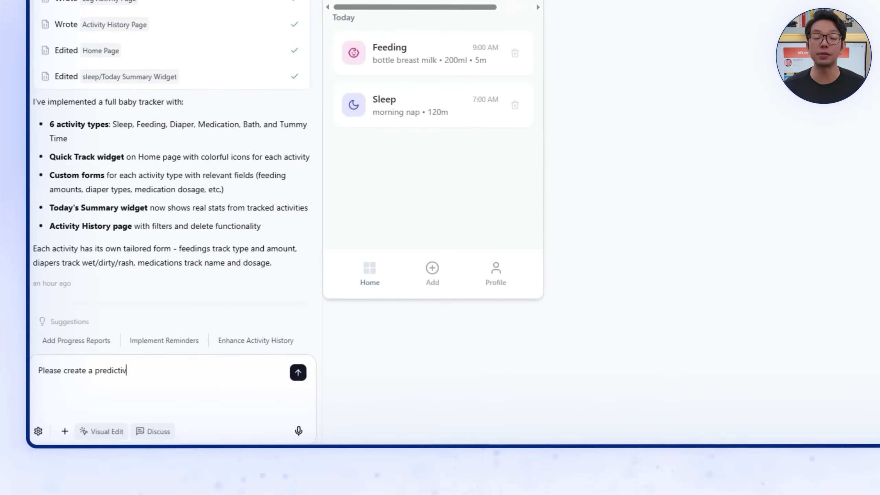
text(e sleep schedule feature. U)
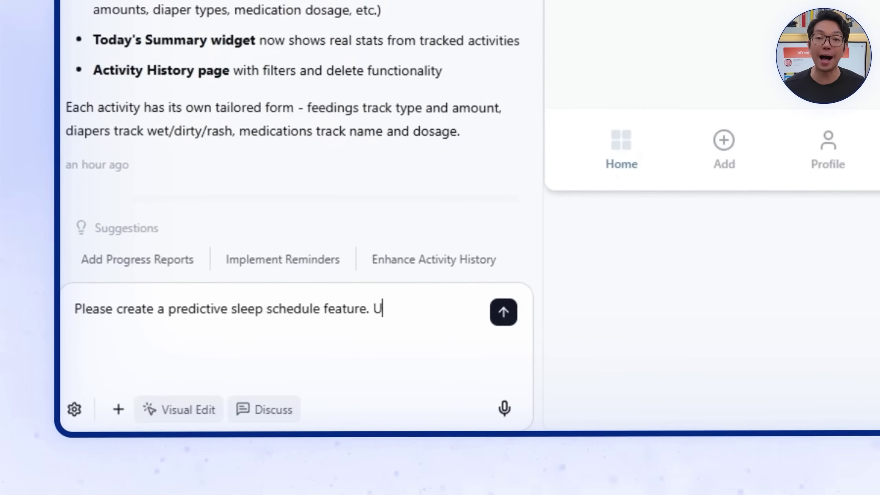
text(se an algorithm that)
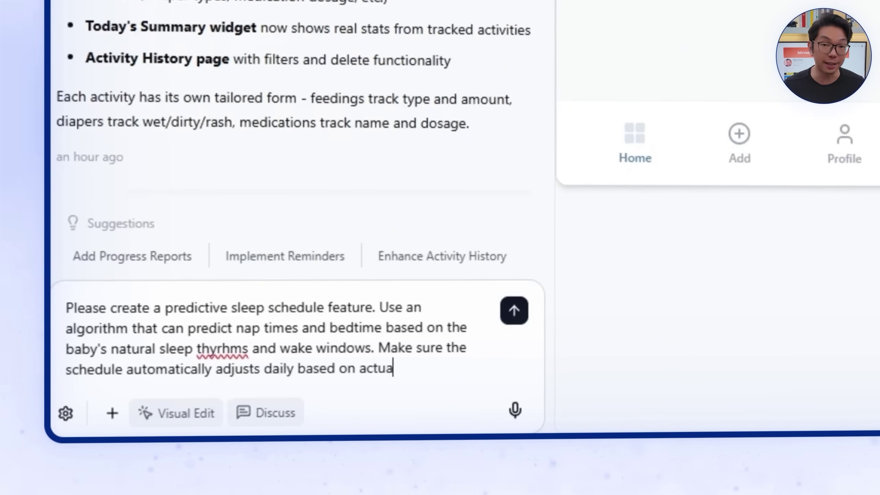
text(a collected. Make sure it use)
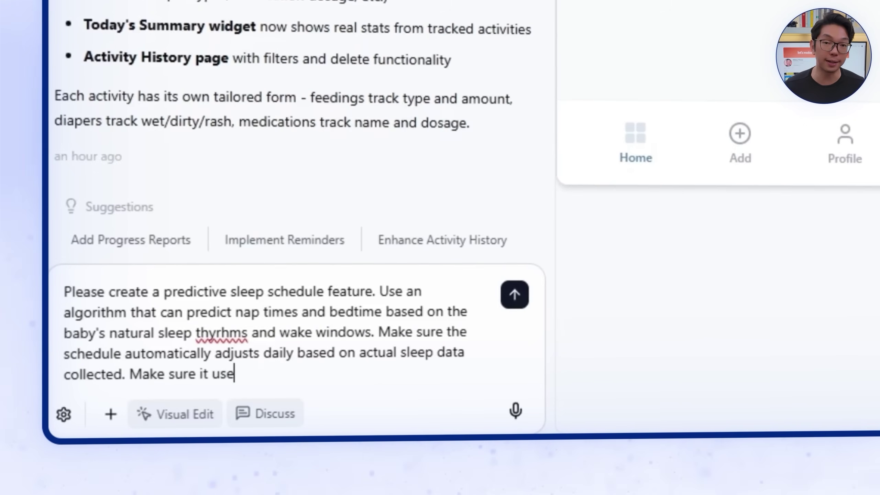
text(ake window)
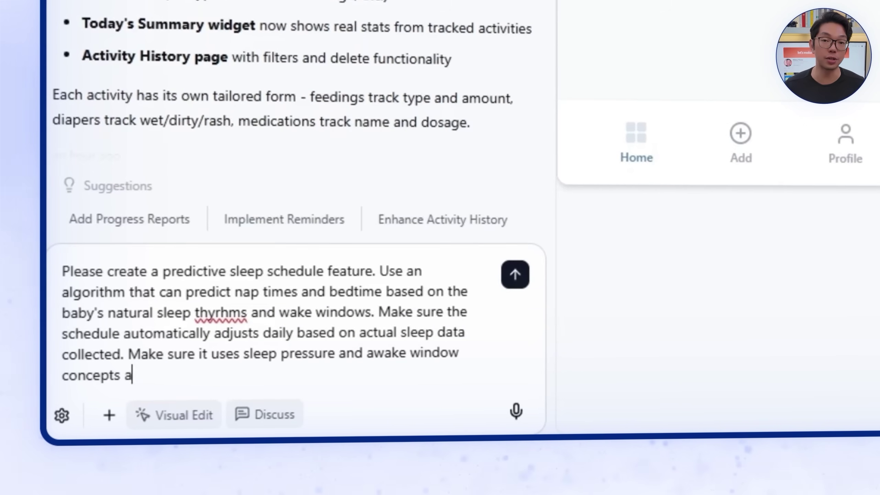
text(ert parents when nap)
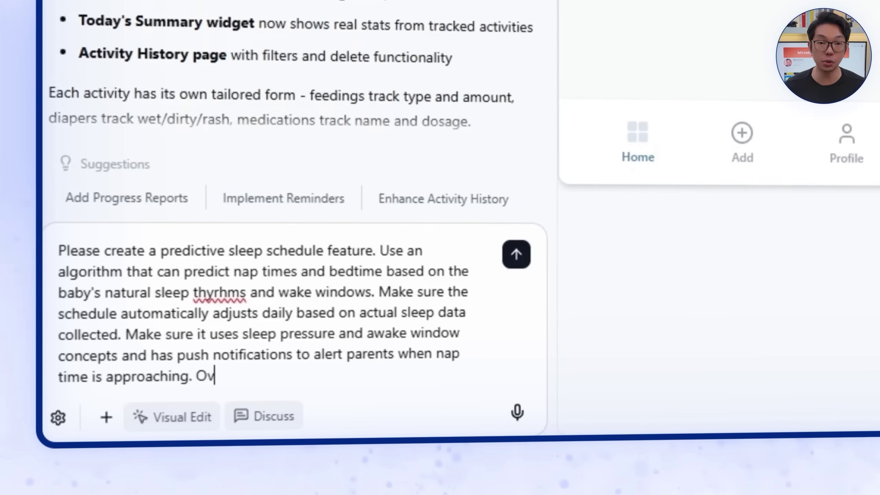
text( section and create this)
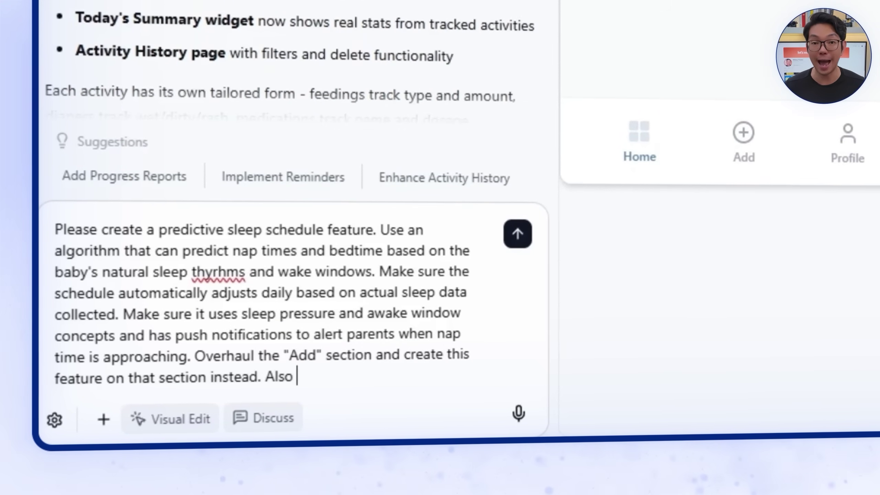
text(create a widget in the homepage and base th)
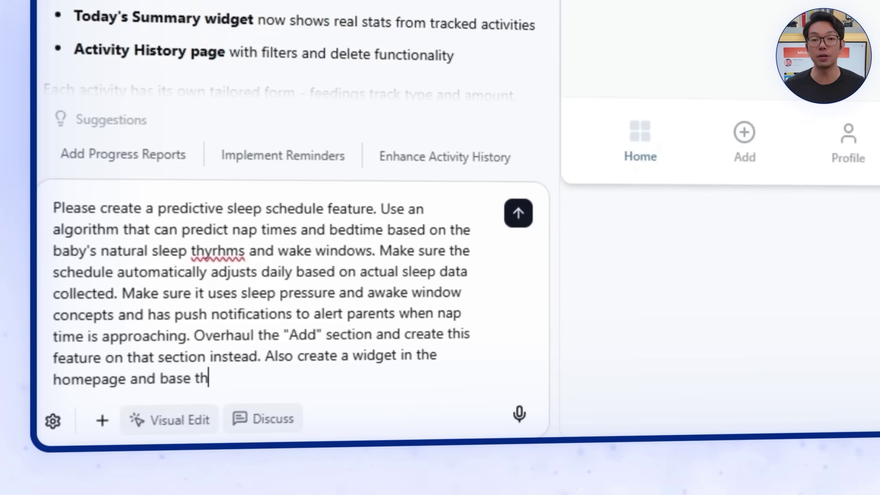
text(m the user's input in the Bab)
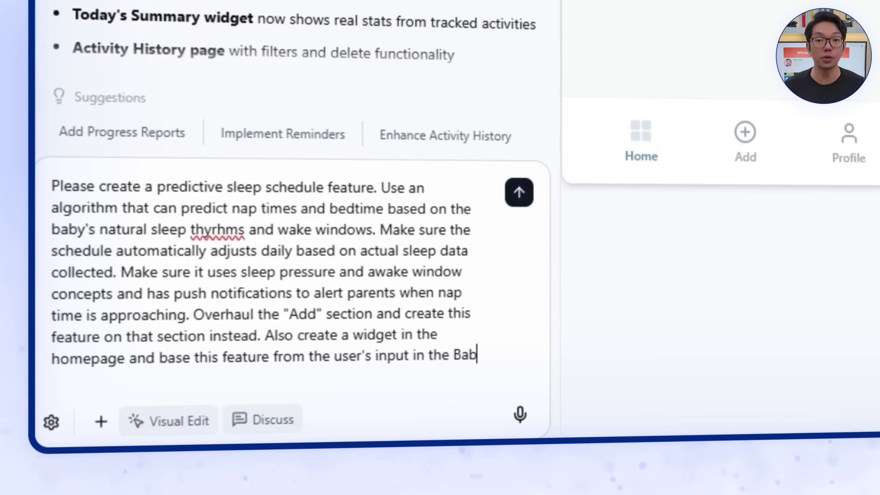
text(efore this.)
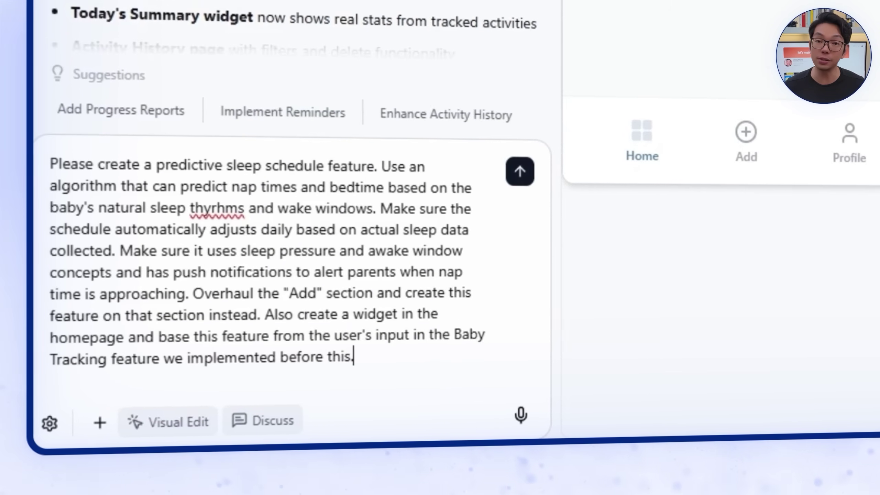
double_click(200, 210)
text(rhythms)
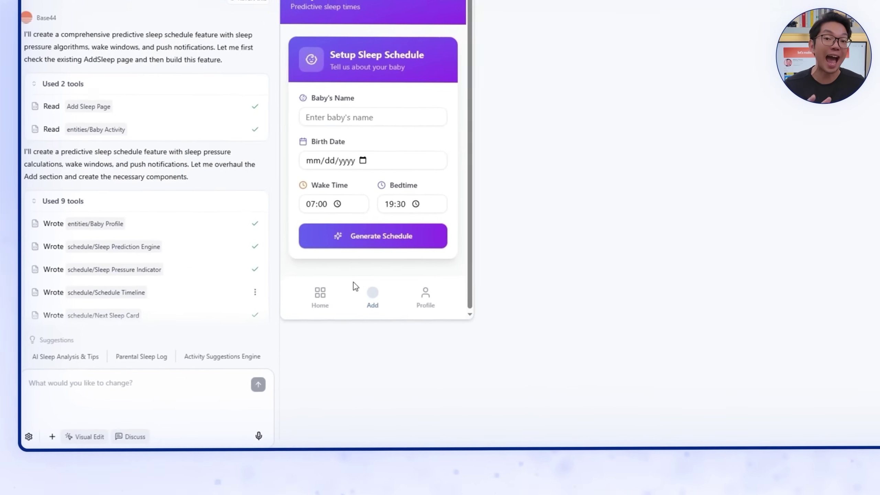
Step: Enter the baby's name and 2024 birth date, generate the schedule, and scroll through the results
click(307, 155)
text(Mat)
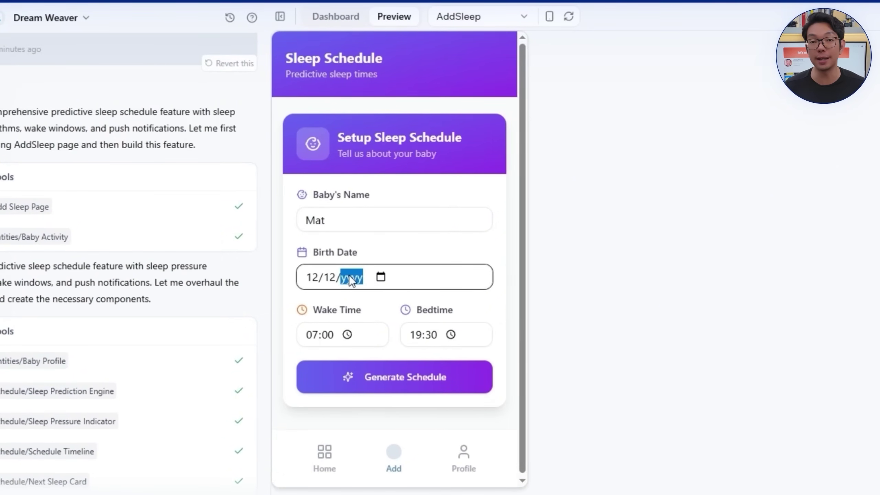
text(2024)
click(410, 377)
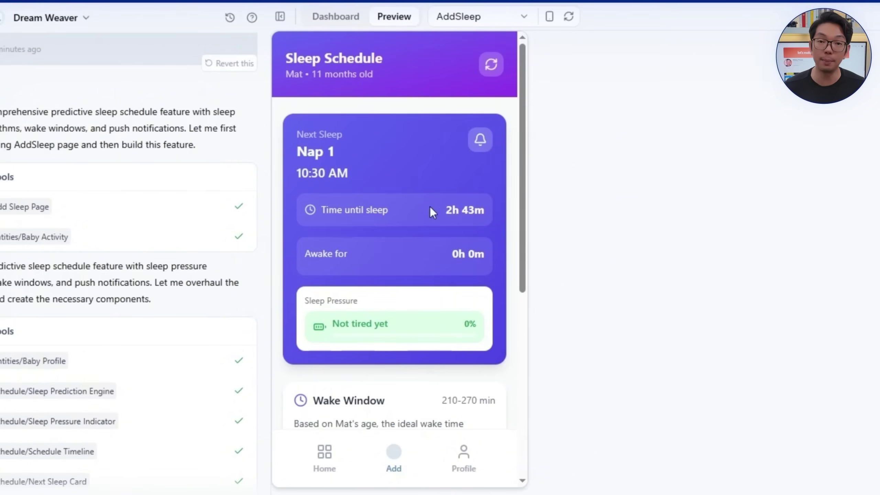
scroll(441, 210, down, 4)
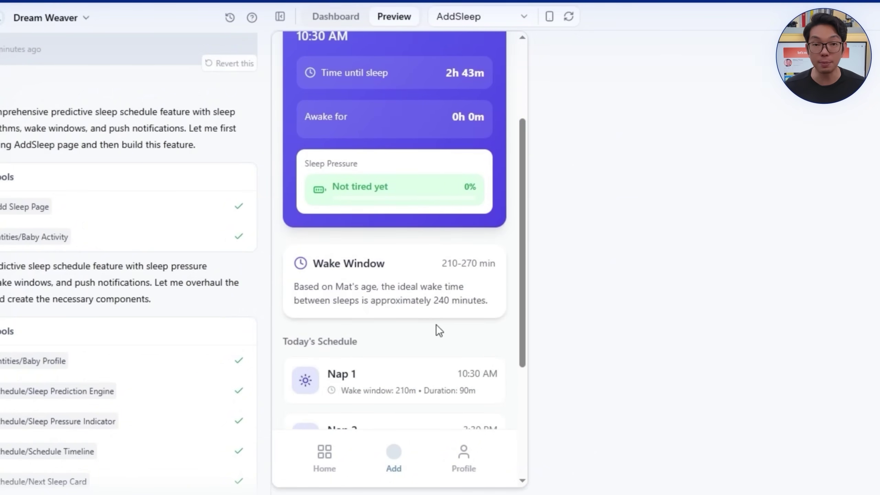
scroll(436, 325, down, 4)
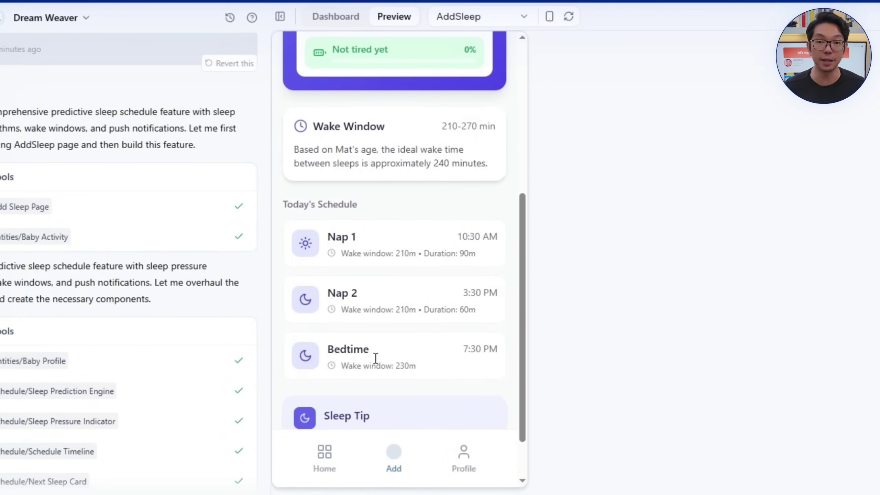
scroll(411, 318, down, 2)
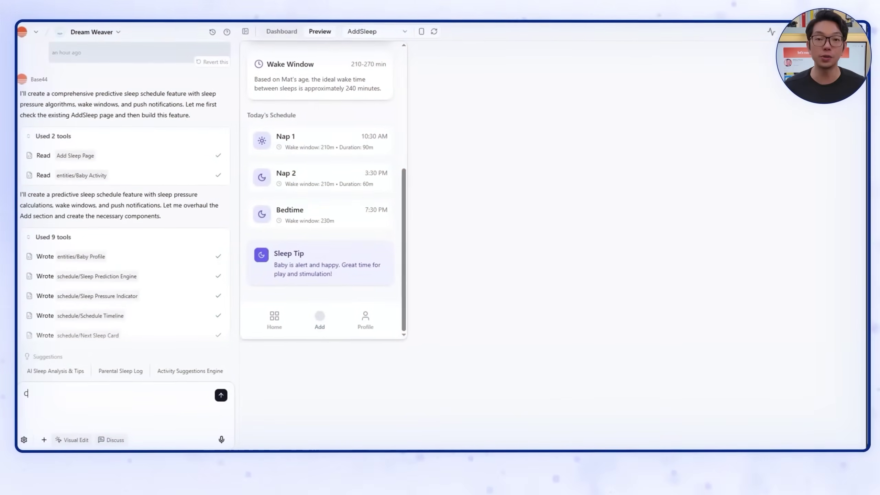
text(Create a new section after the s)
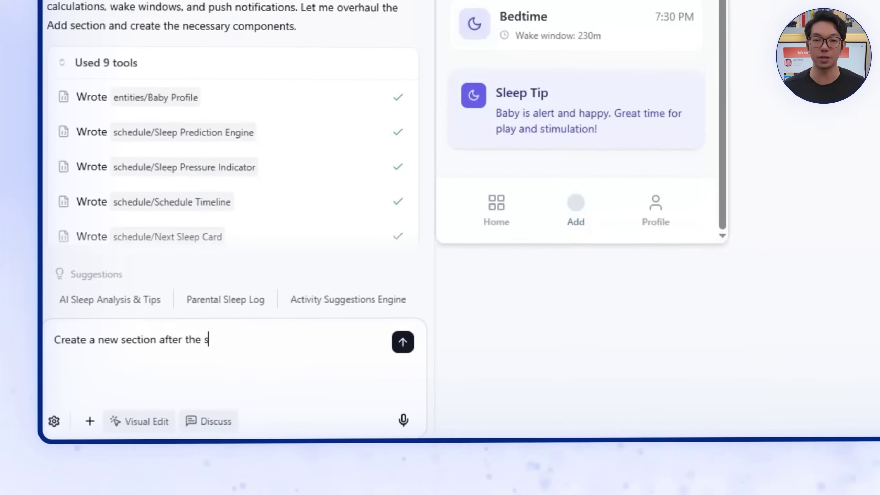
text(econd section whereas the user can generate white n)
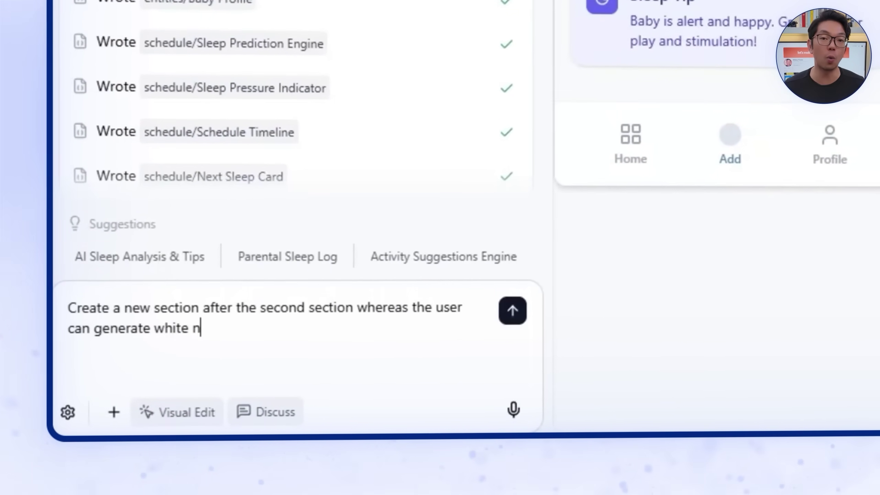
text(oise/sleep sounds.)
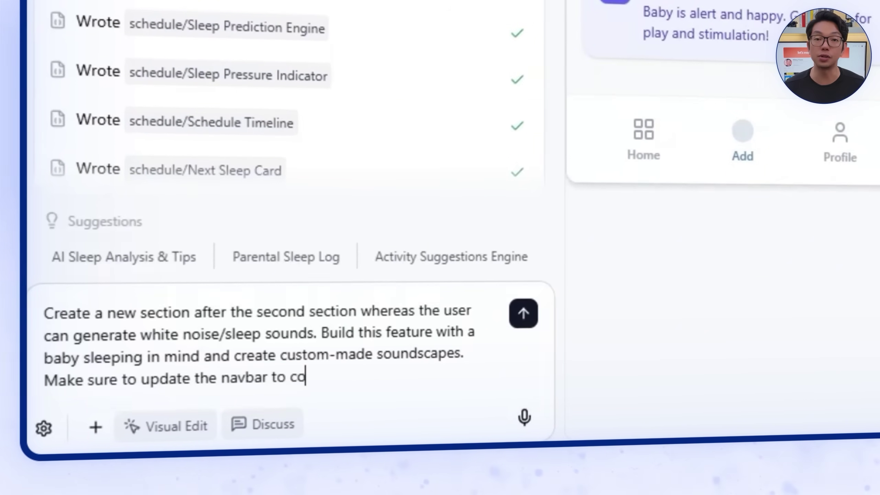
Step: Finish the Sleep Sounds prompt by asking the navbar to correspond with the new feature
text(rrespond with this feature.)
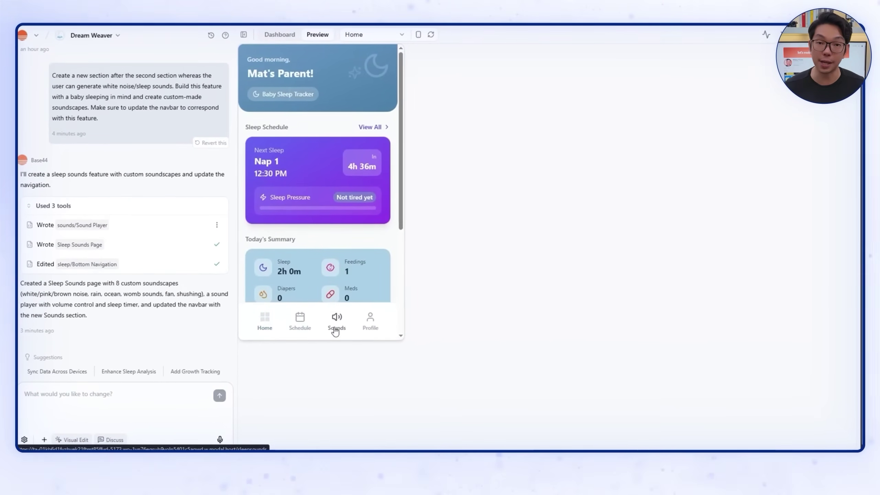
Step: Open the Sleep Sounds page and play White Noise at about 16% volume
click(335, 330)
click(300, 324)
click(343, 326)
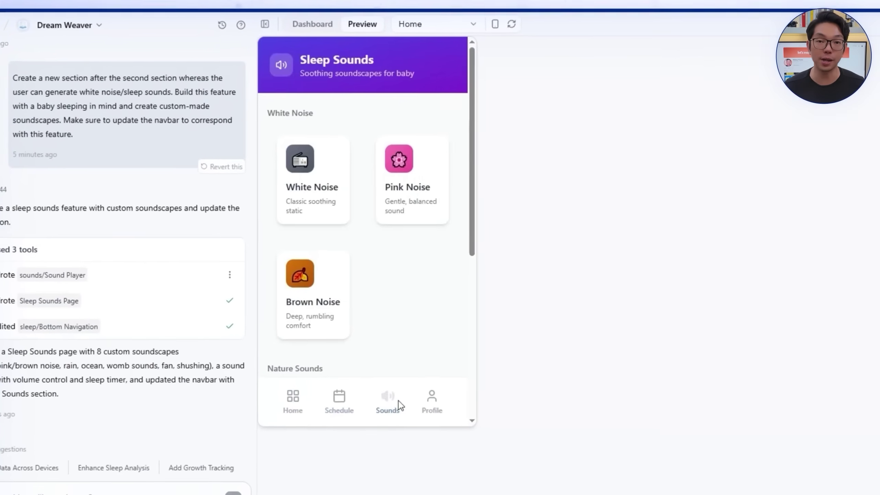
click(314, 215)
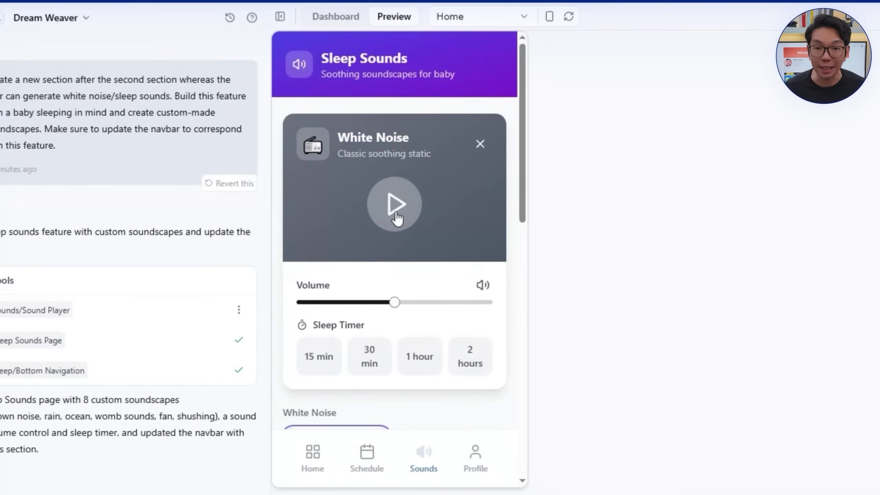
click(327, 308)
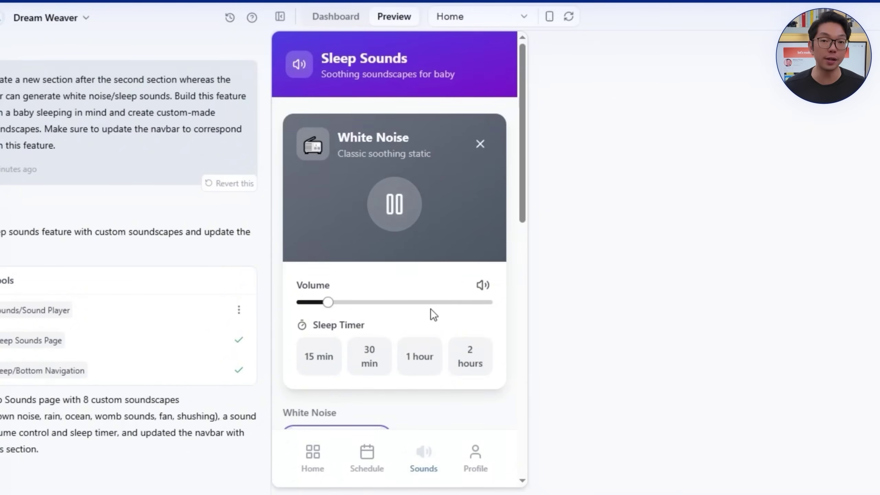
Step: Switch the player to Pink Noise, then to Brown Noise
scroll(411, 301, down, 4)
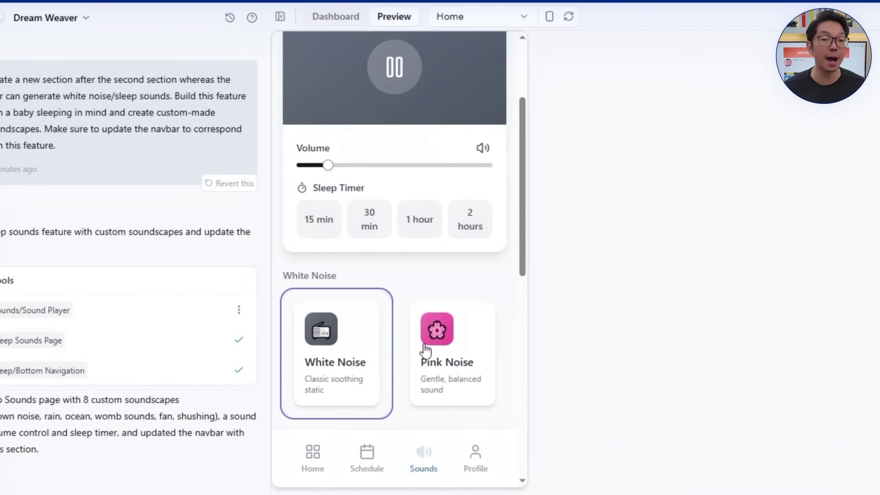
click(432, 367)
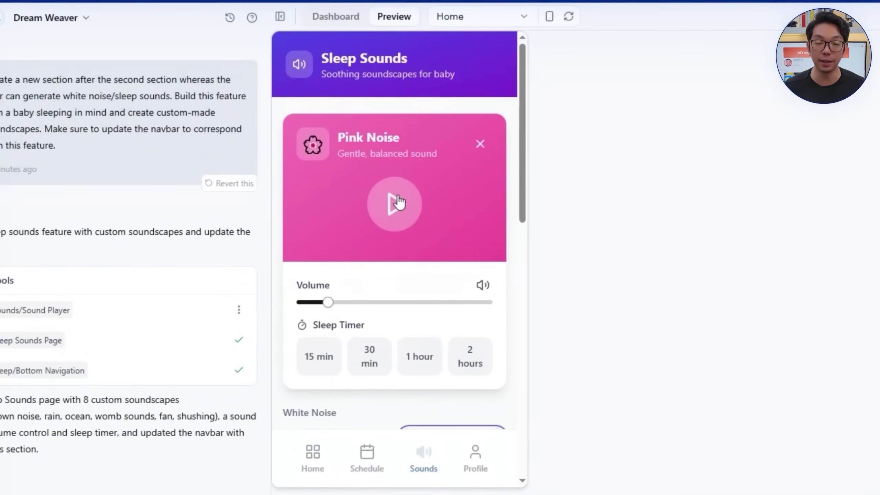
scroll(396, 298, down, 4)
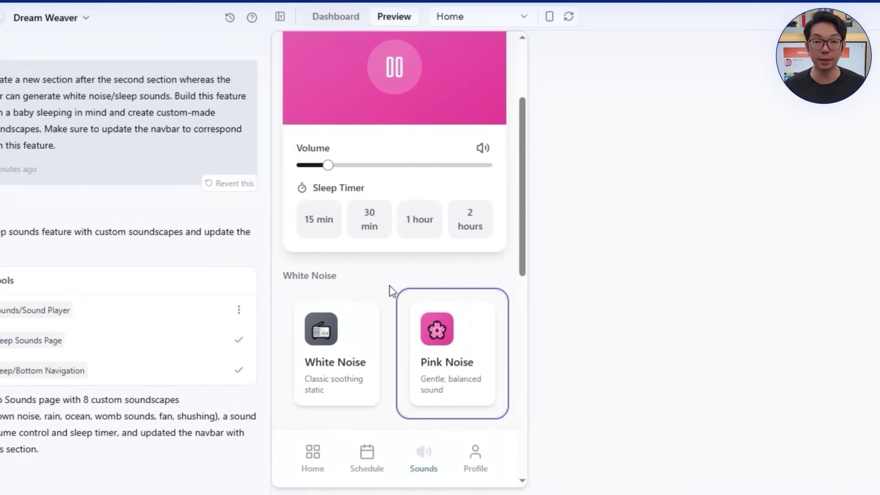
scroll(431, 290, down, 4)
scroll(396, 353, up, 8)
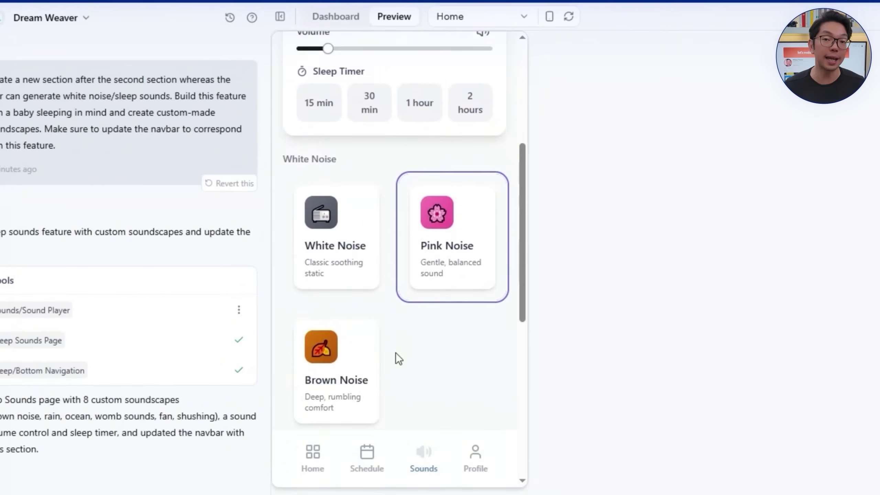
scroll(363, 353, down, 6)
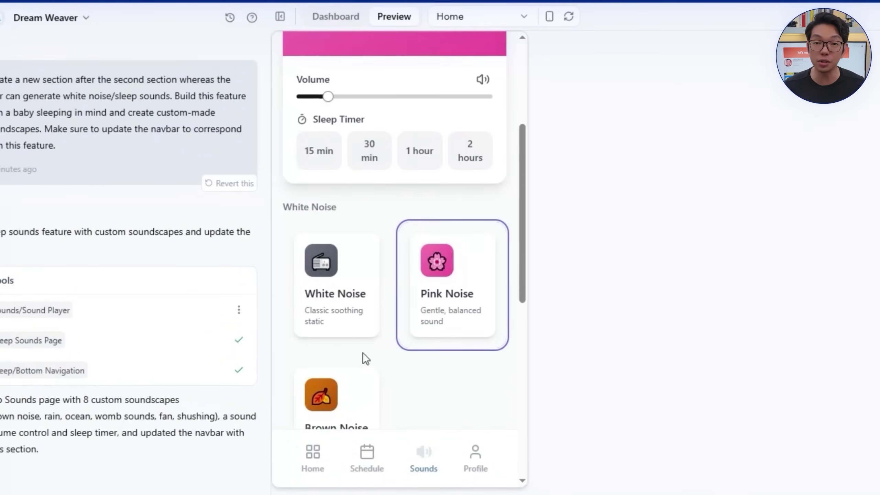
click(347, 384)
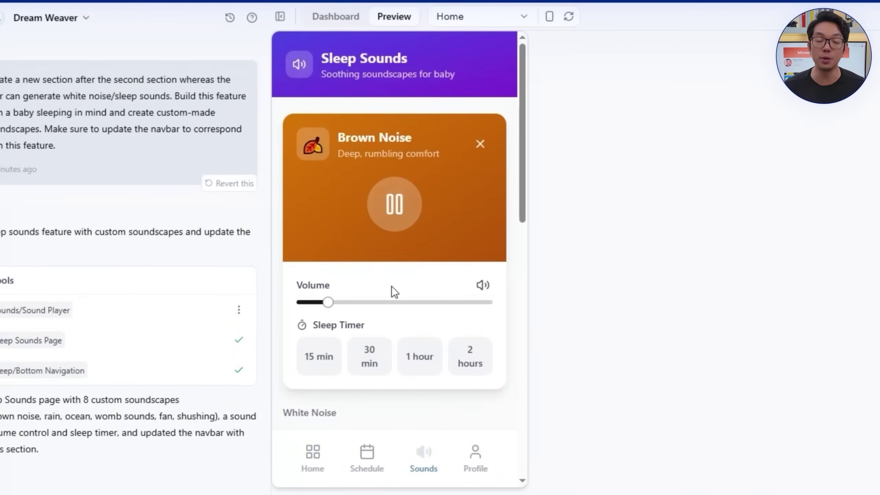
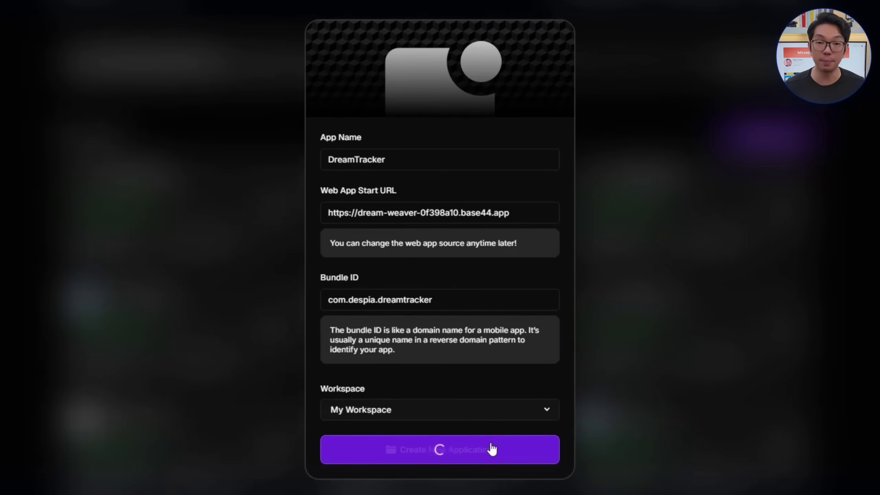
Step: Create the DreamTracker app in Despia and dismiss the upgrade offer
key(Return)
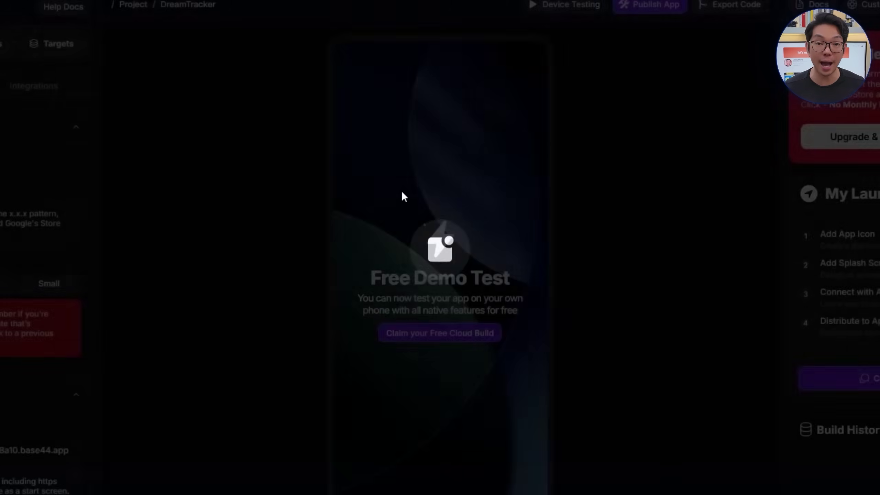
scroll(58, 363, down, 10)
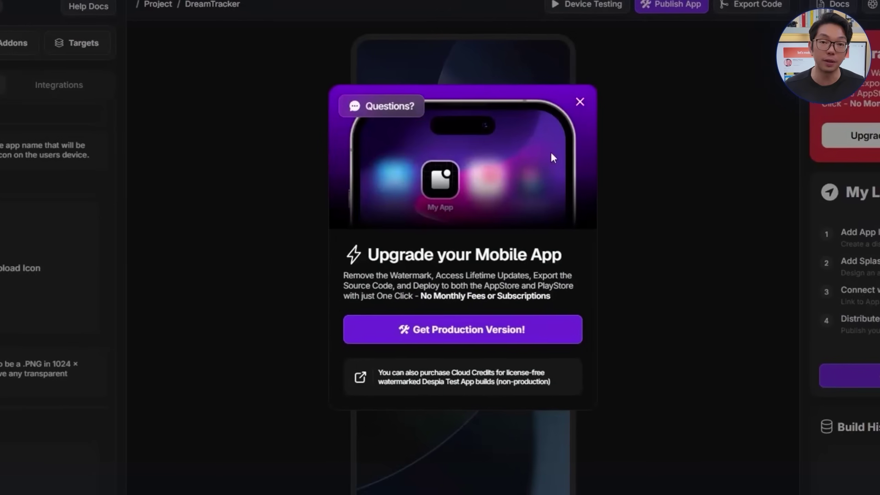
click(580, 102)
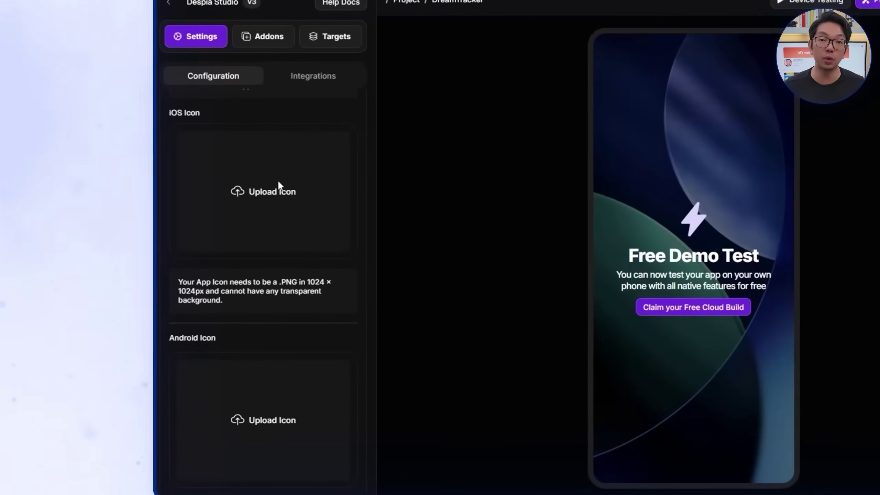
Step: Upload Base Icon.png as the iOS app icon
click(278, 180)
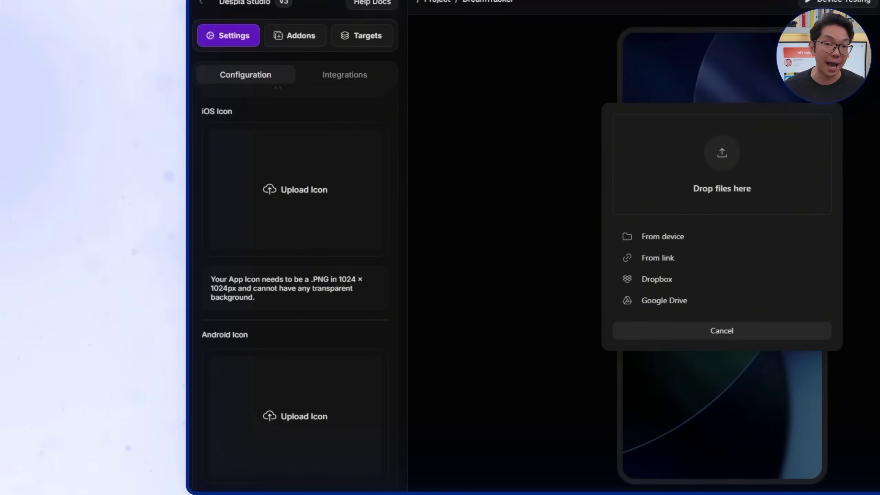
drag(711, 315, 710, 314)
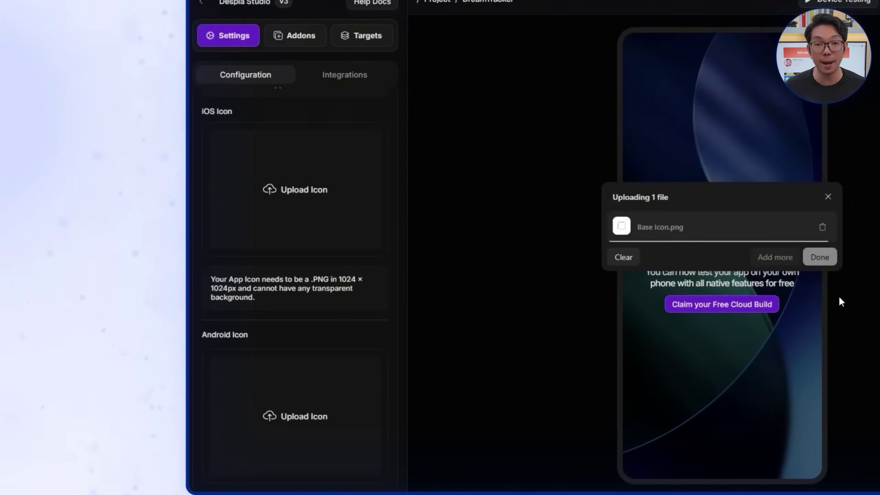
click(824, 261)
Step: Upload Base Splash.gif as the splash screen image
scroll(276, 340, down, 15)
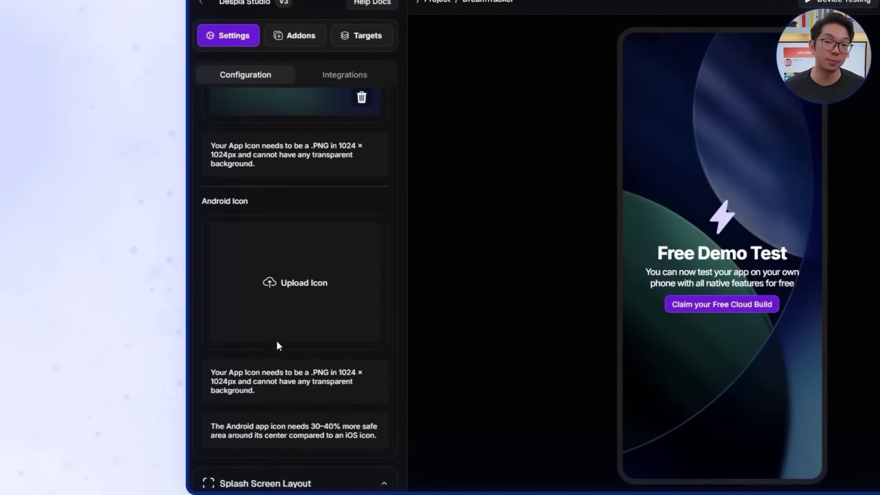
click(321, 367)
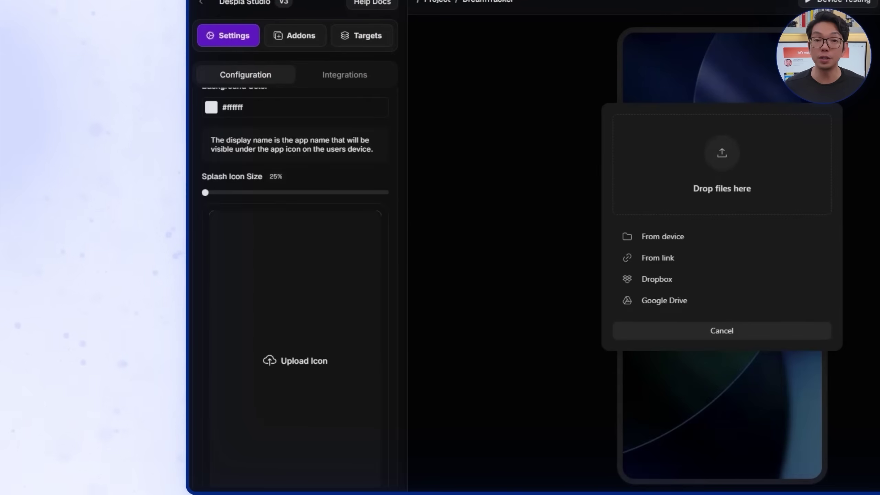
drag(717, 185, 721, 187)
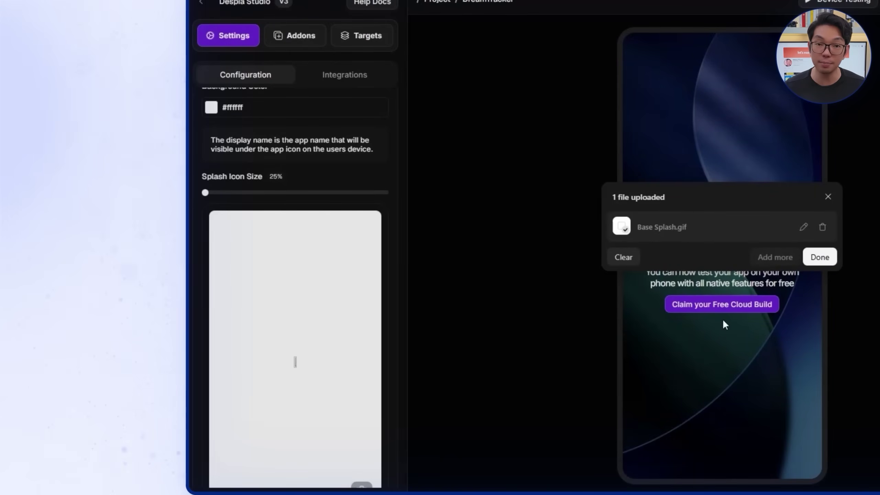
click(814, 260)
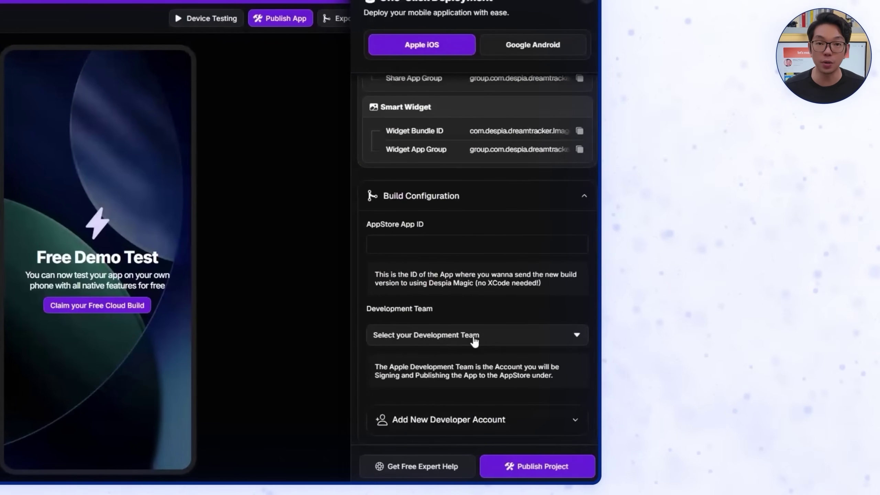
Step: Add a new development team, pasting the Apple team ID and the account issuer ID into the form
click(473, 334)
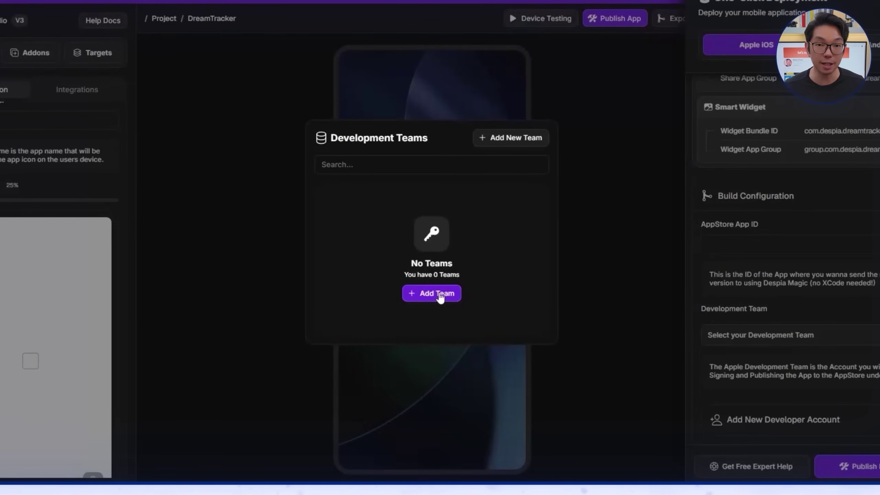
click(439, 294)
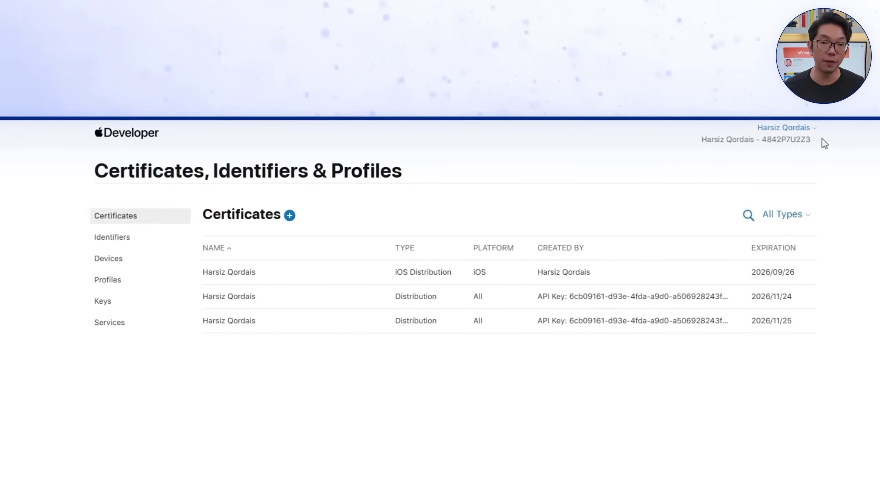
drag(619, 201, 555, 202)
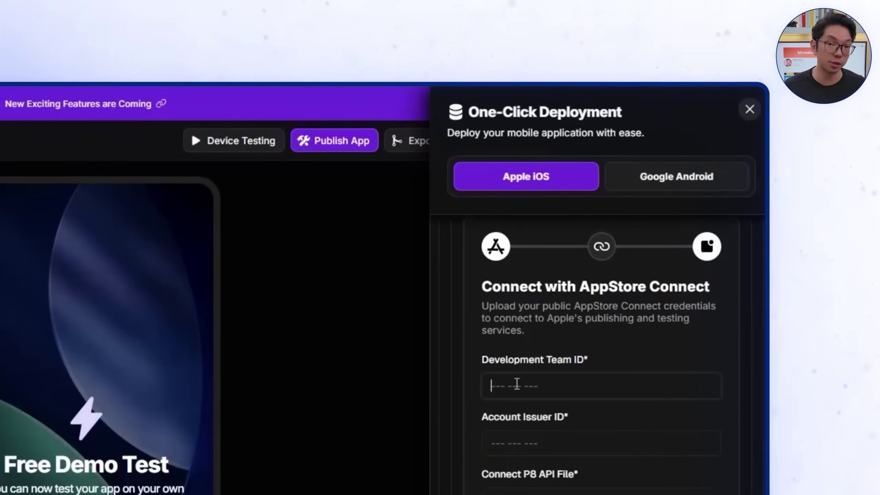
text(4842P7U2Z3)
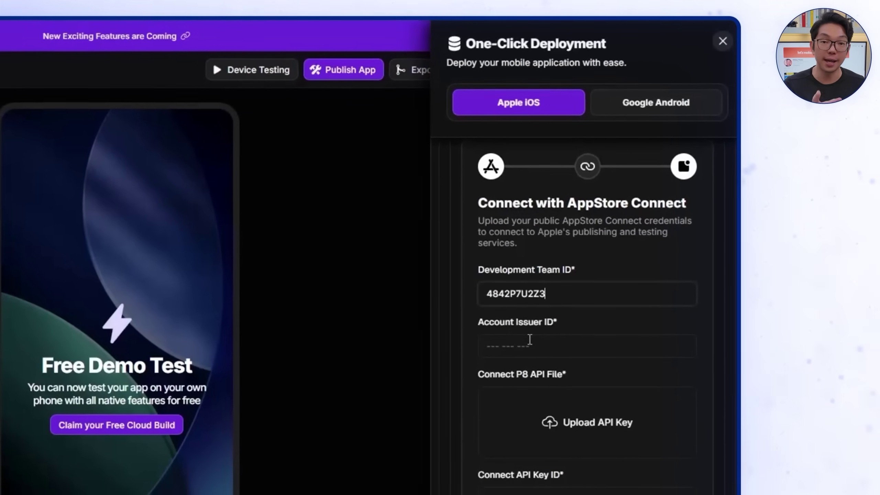
click(530, 339)
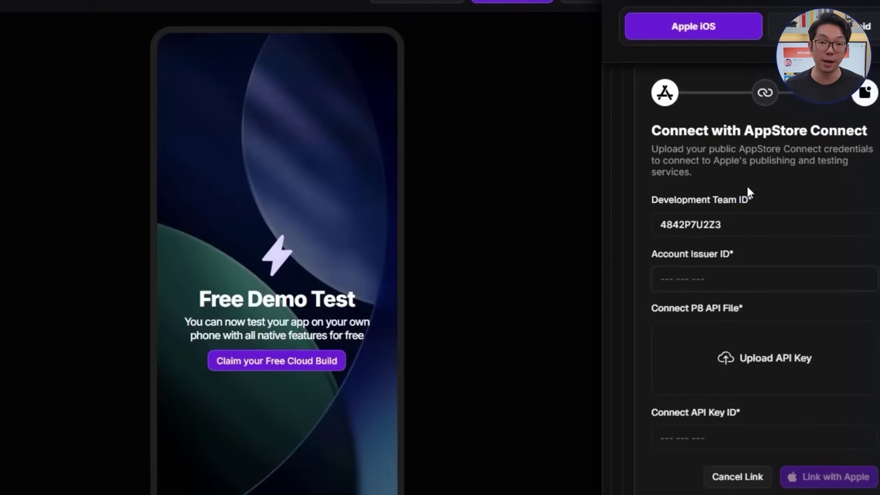
text(99f2b9f2-6369-410a-bae0-6cfd8eacac93)
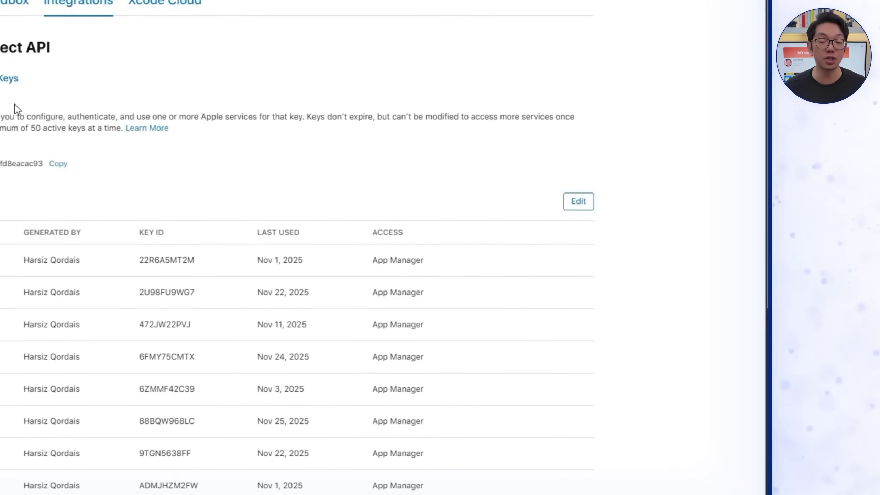
Step: Generate a DreamTracker Despia API key with App Manager access and copy its key ID
click(58, 190)
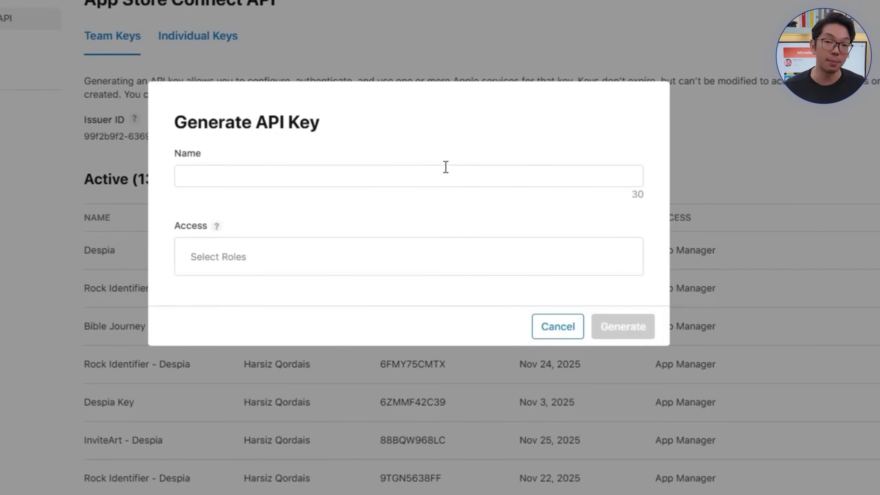
text(DreamTracker Despia)
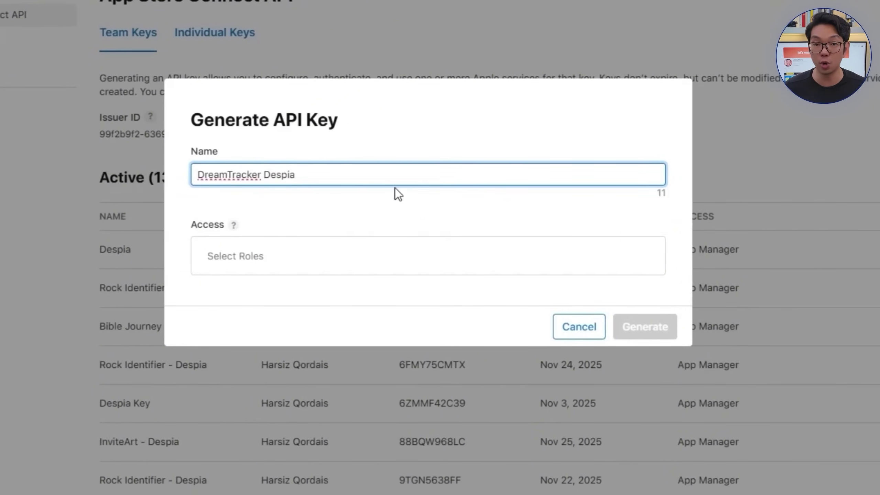
click(347, 243)
click(403, 333)
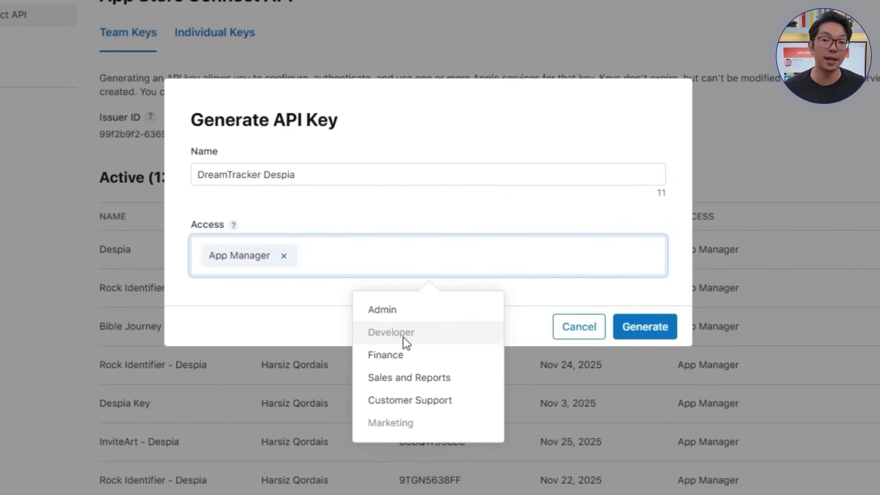
click(660, 331)
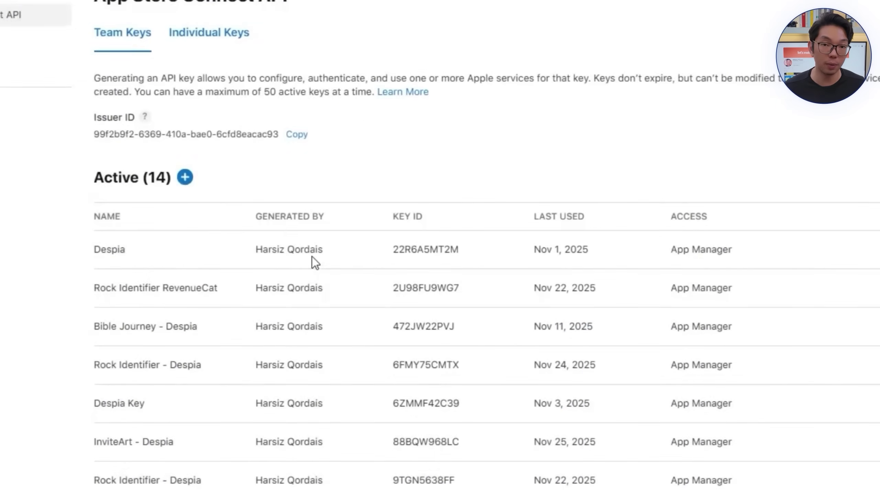
scroll(338, 262, down, 10)
click(481, 442)
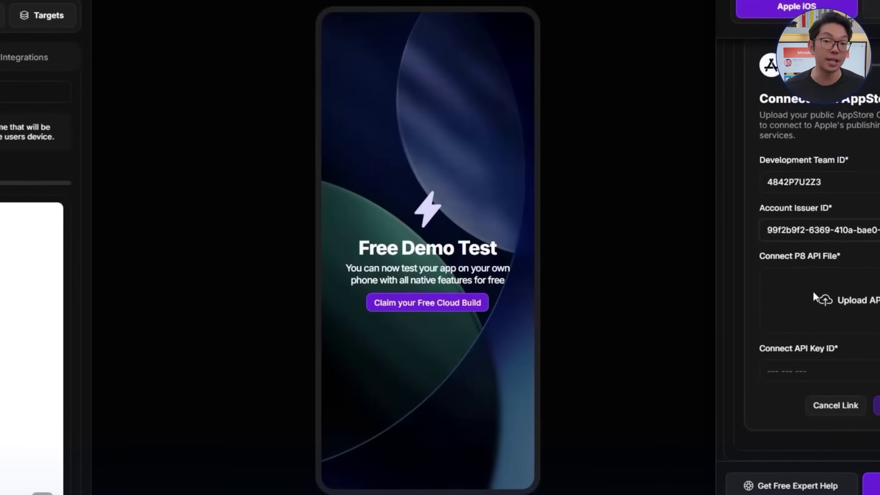
Step: Paste the key ID into Despia, upload the .p8 key file, and select the linked team
key(ctrl+v)
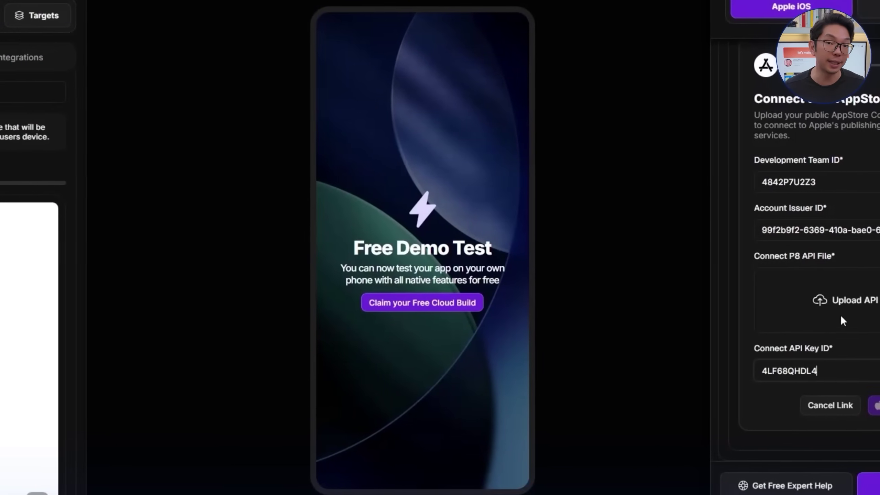
click(828, 300)
drag(632, 399, 294, 163)
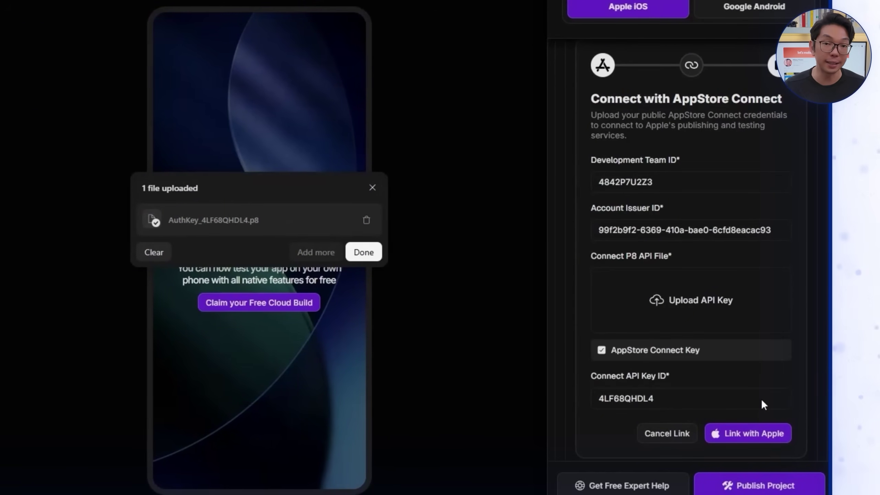
click(364, 252)
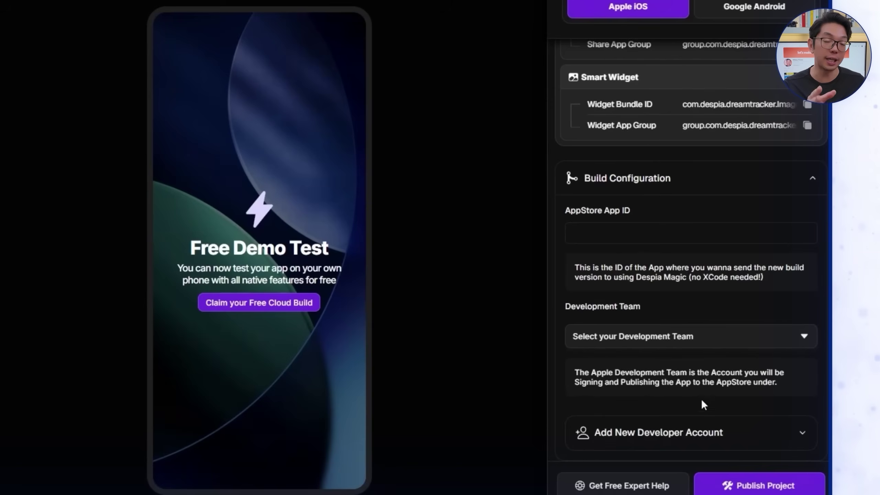
click(653, 341)
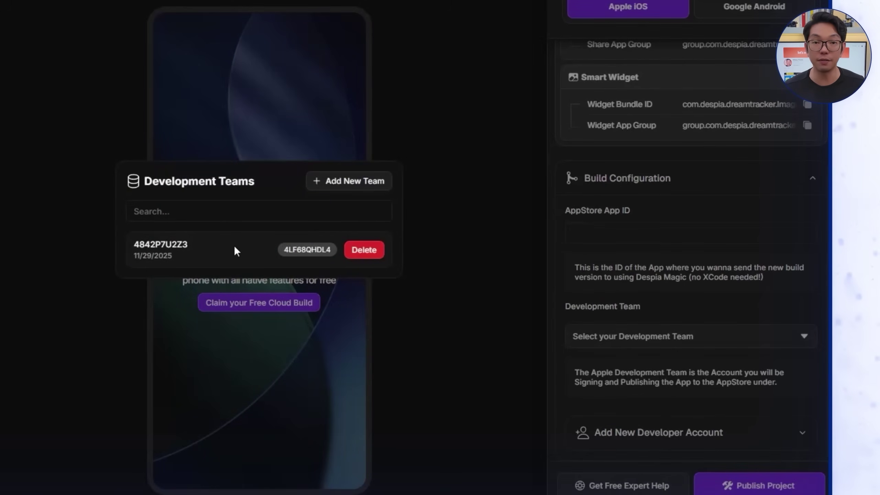
click(234, 245)
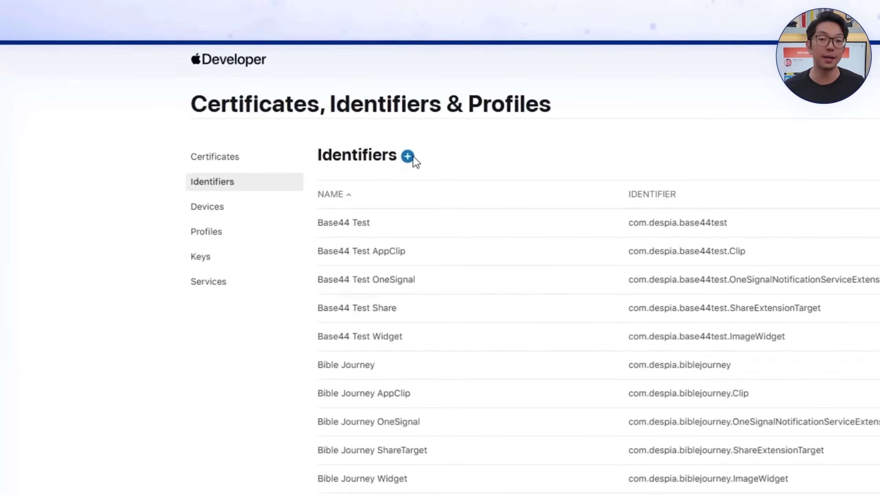
Step: Start a new App ID of type App with the bundle ID and description DreamTracker
click(414, 160)
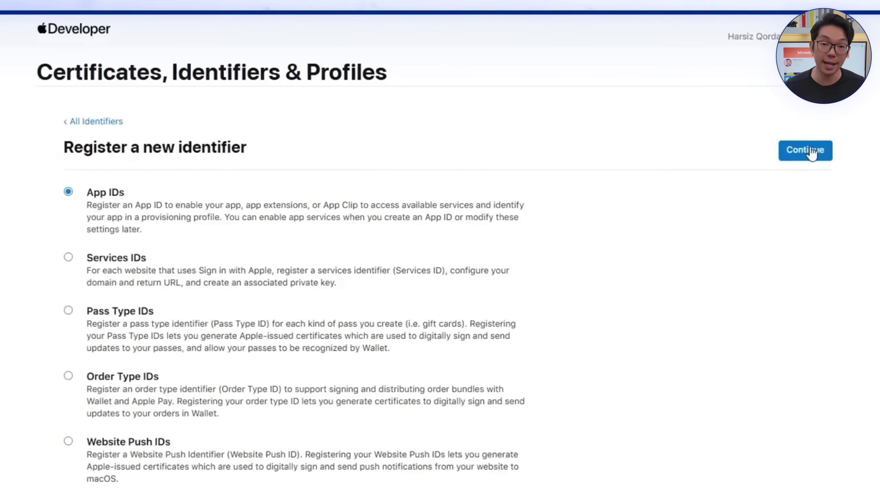
click(793, 137)
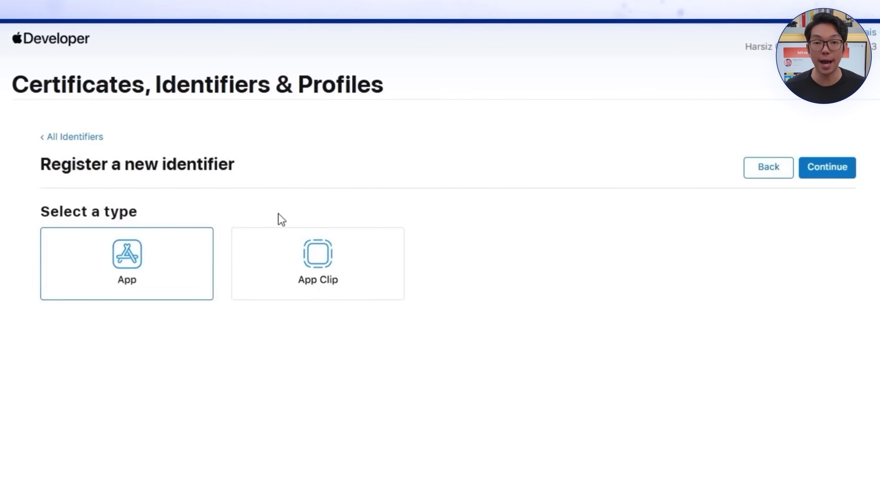
click(836, 172)
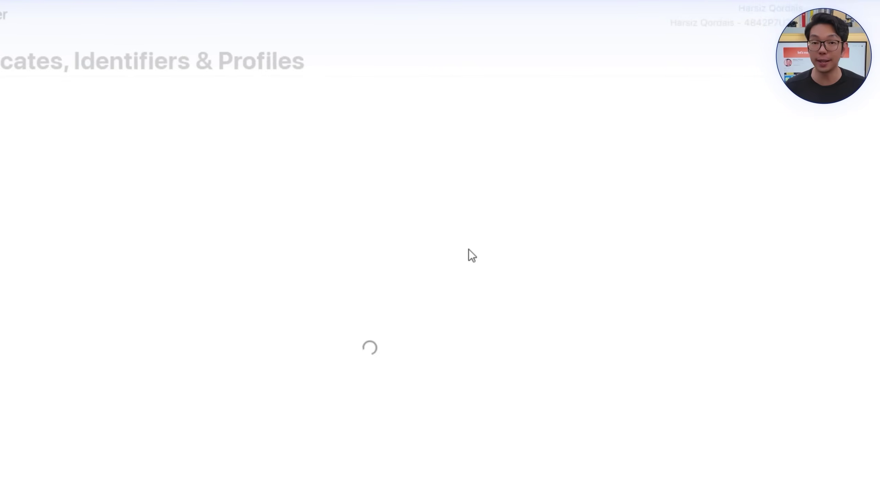
click(434, 238)
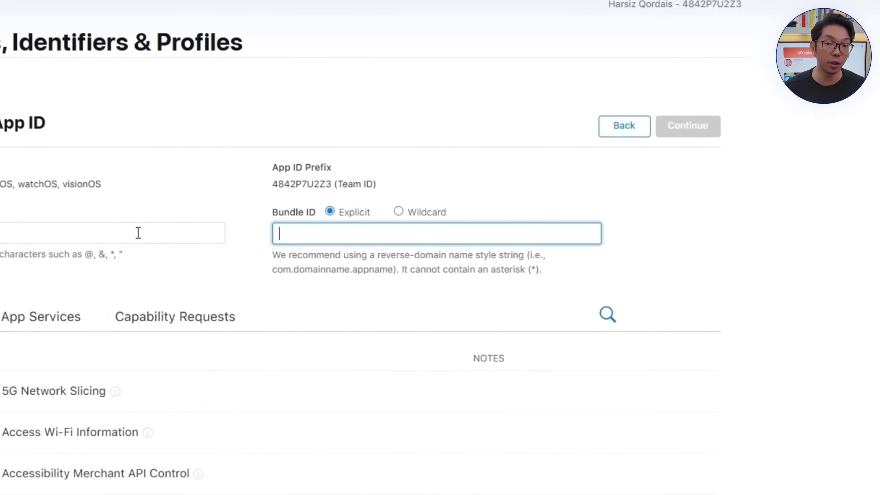
text(DreamTracker)
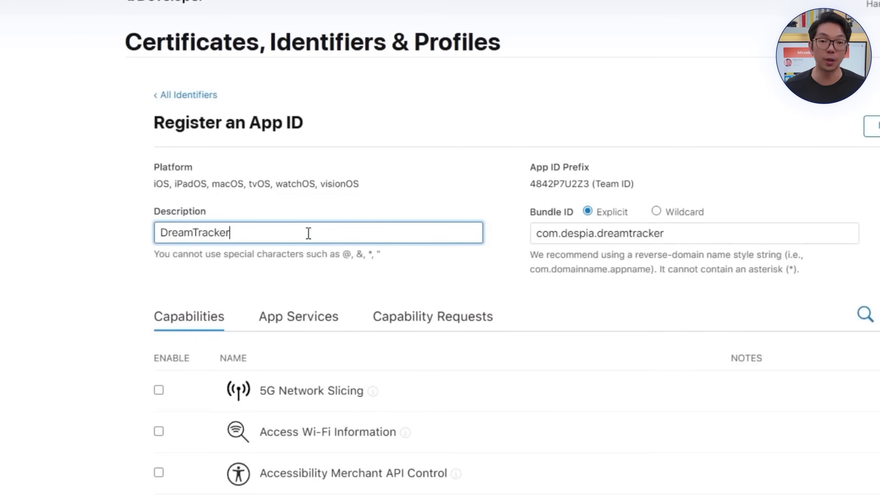
click(381, 283)
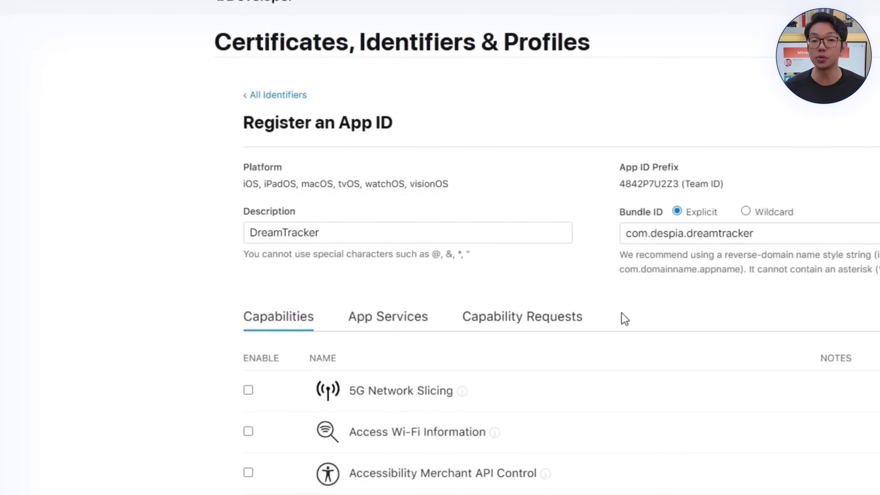
Step: Enable App Attest, Associated Domains, iCloud and Push Notifications with broadcast on the App ID
scroll(574, 387, down, 7)
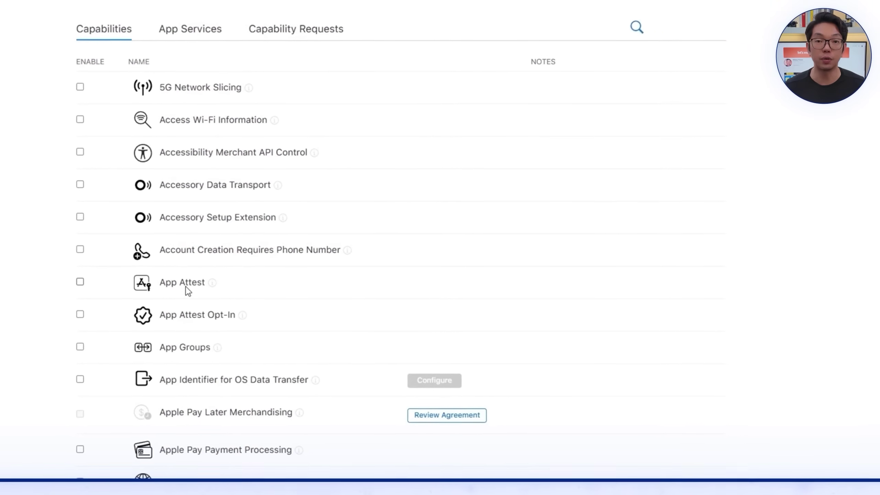
click(180, 283)
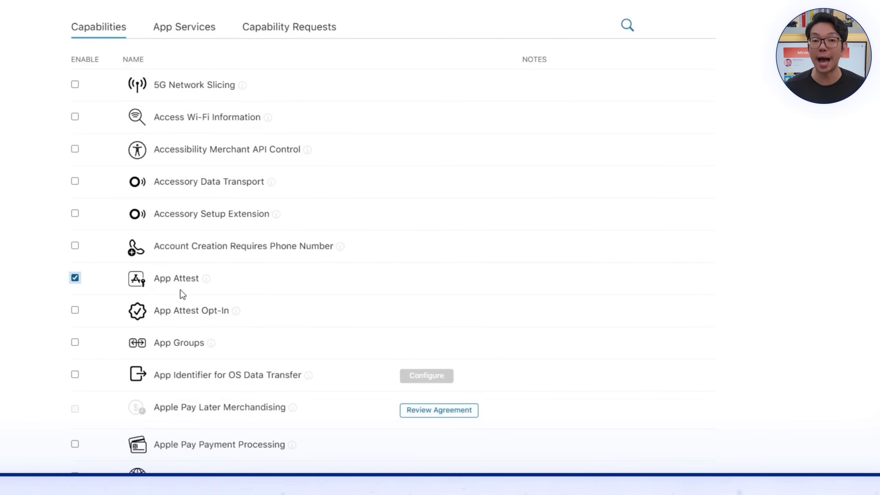
scroll(187, 346, down, 5)
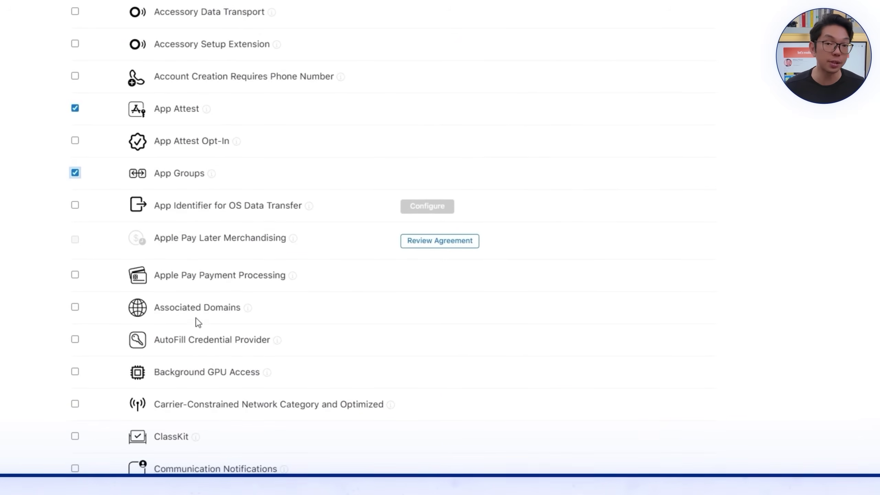
click(231, 316)
scroll(208, 329, down, 20)
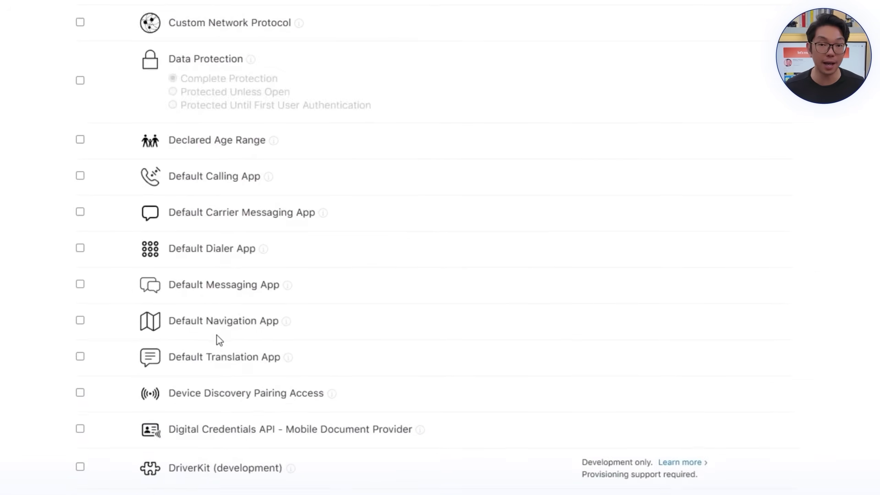
click(213, 428)
scroll(255, 454, down, 20)
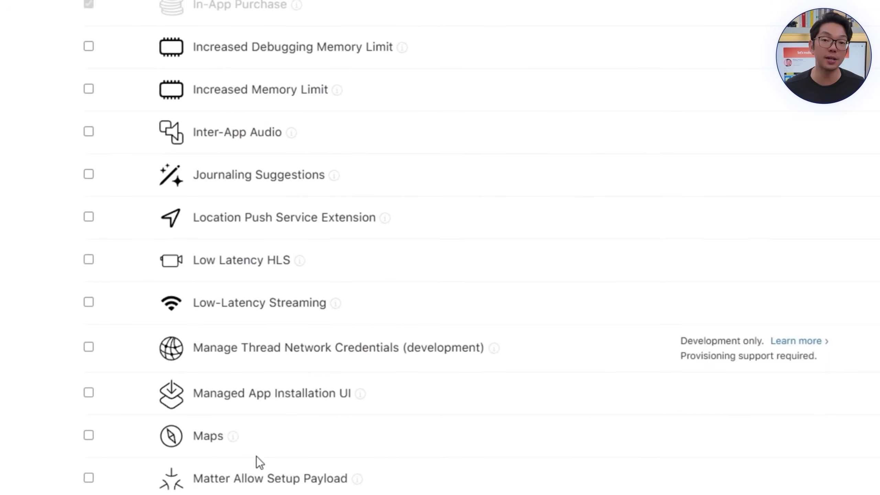
click(239, 227)
click(239, 230)
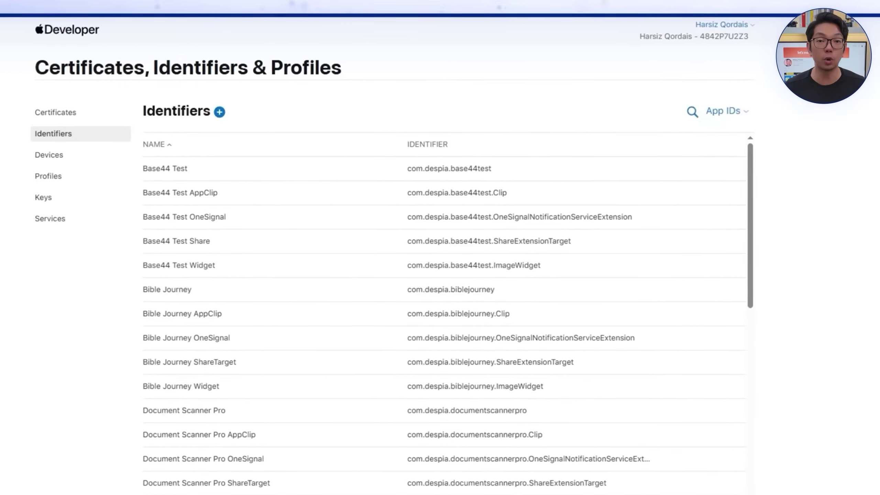
Step: Start a new App ID of type App and paste the OneSignal extension bundle ID
click(219, 112)
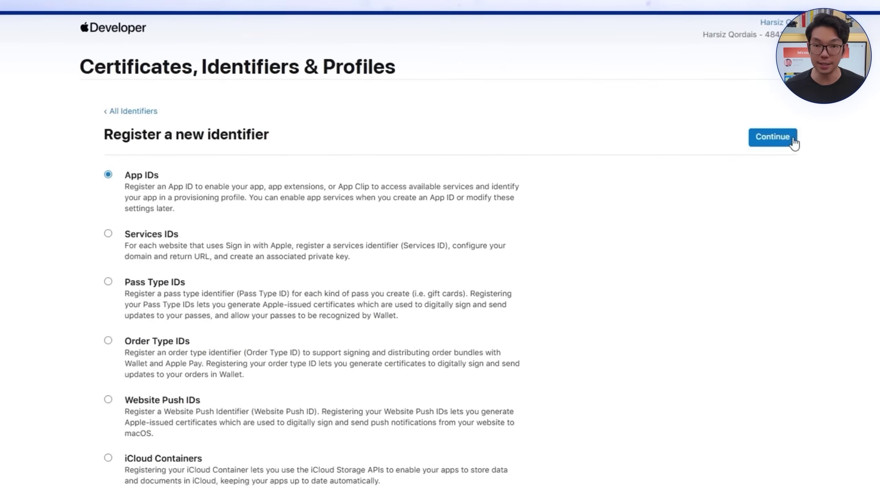
click(770, 138)
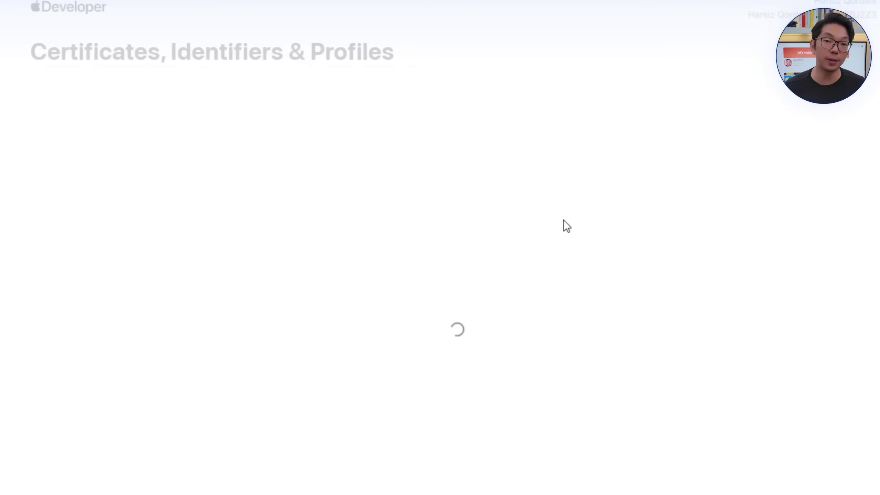
click(569, 236)
key(super+v)
click(234, 236)
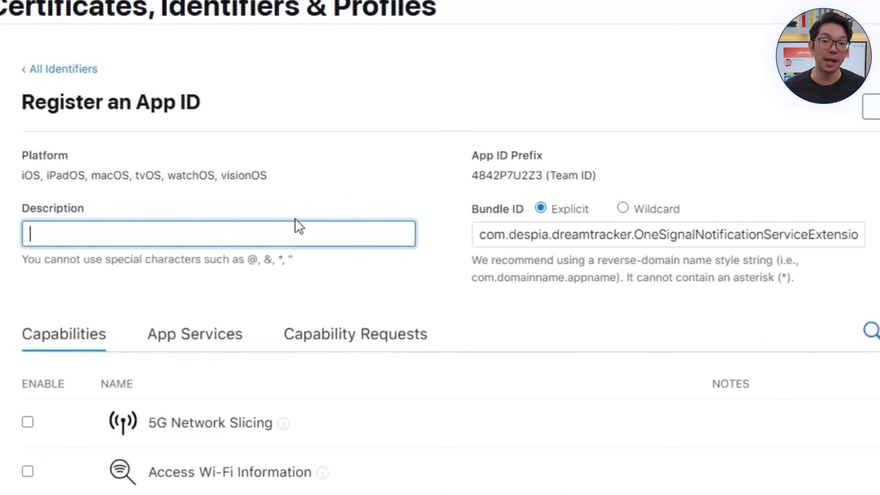
Step: Describe it as 'DreamTracker OneSignal', register it, and begin another new identifier
text(DreamTracker O)
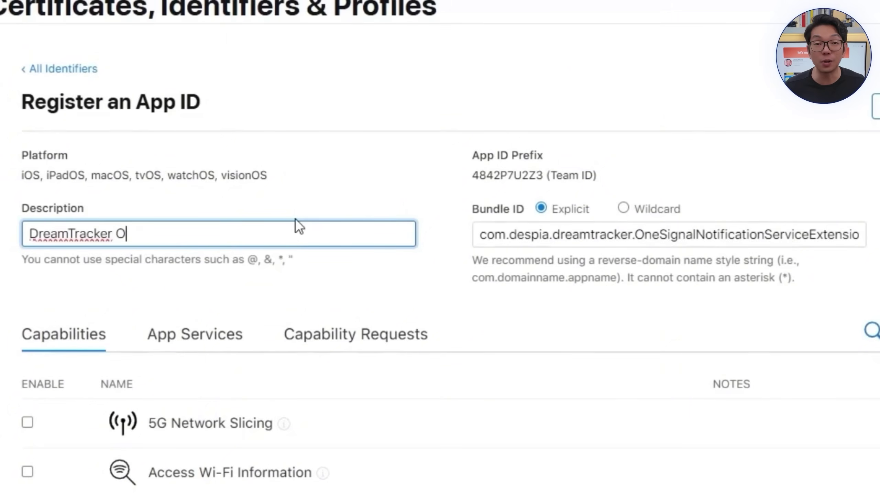
text(neSignal)
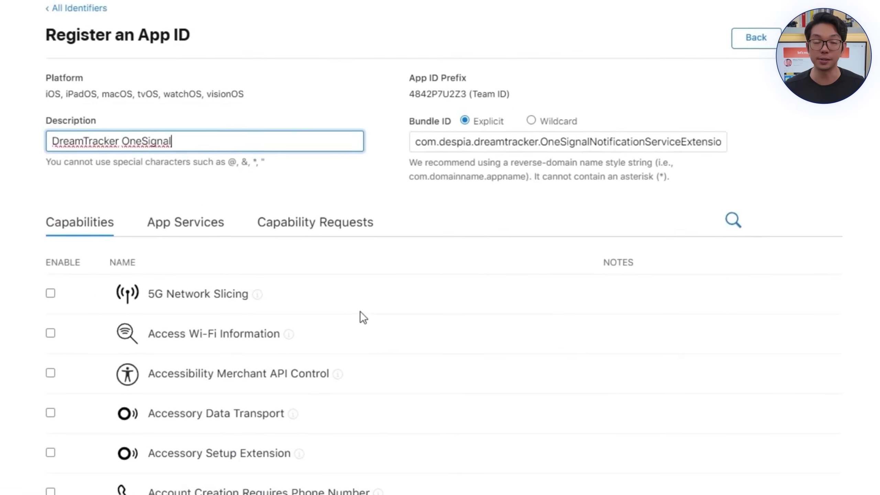
scroll(168, 404, down, 20)
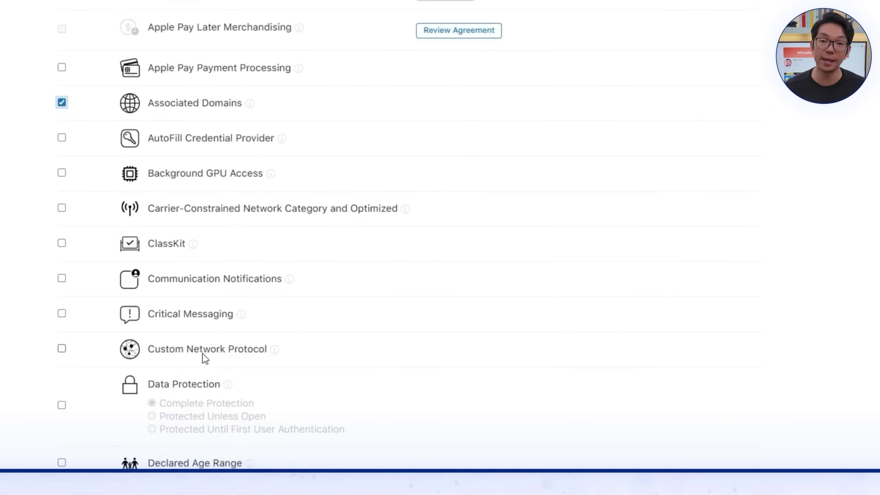
scroll(197, 326, down, 20)
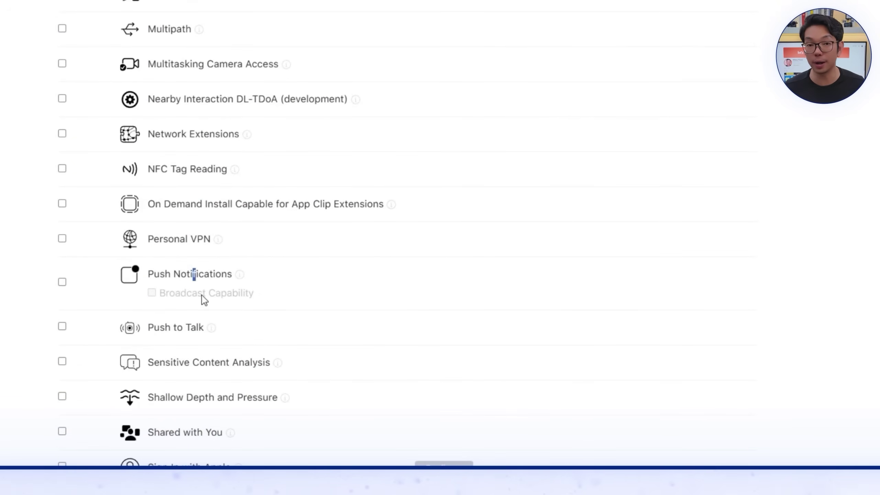
scroll(181, 293, up, 20)
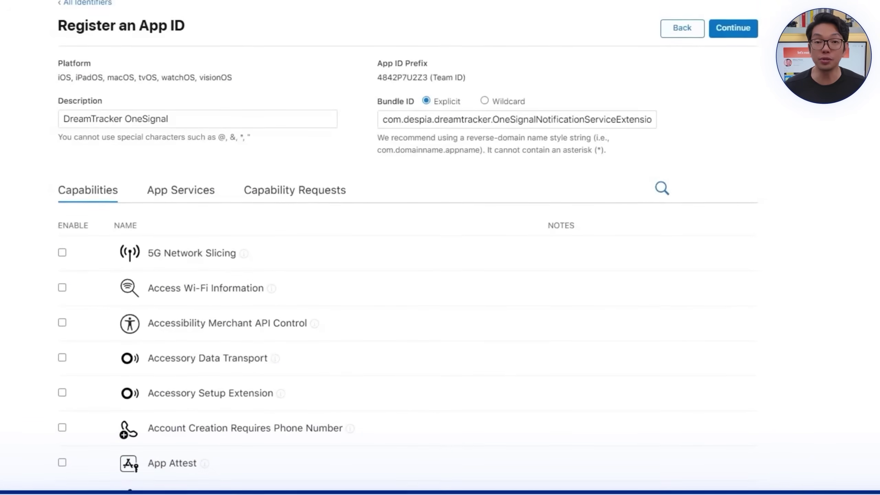
click(740, 74)
click(740, 90)
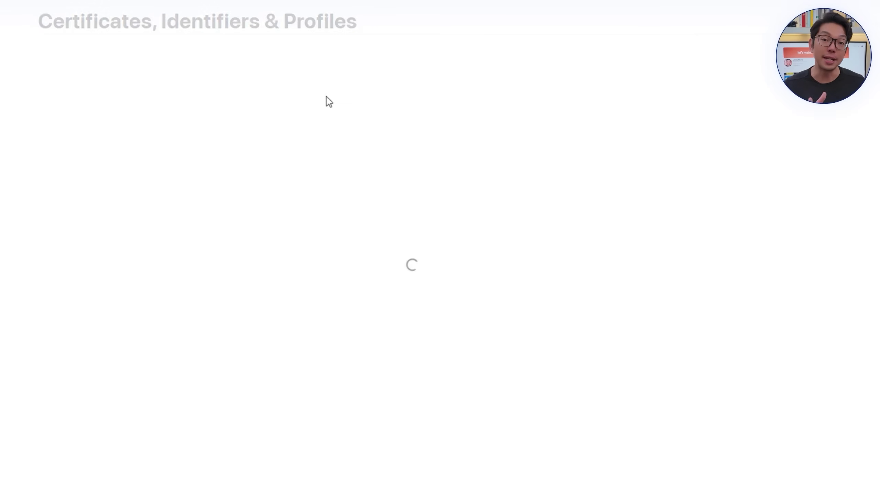
click(230, 67)
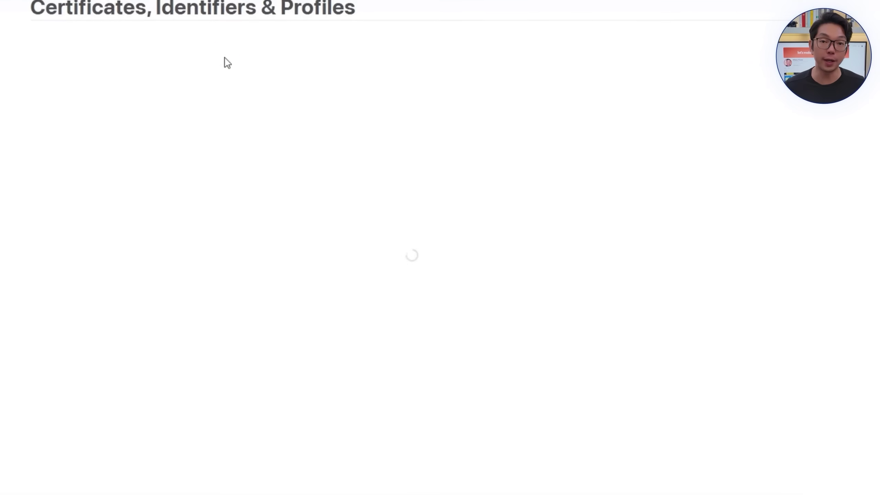
scroll(212, 195, down, 5)
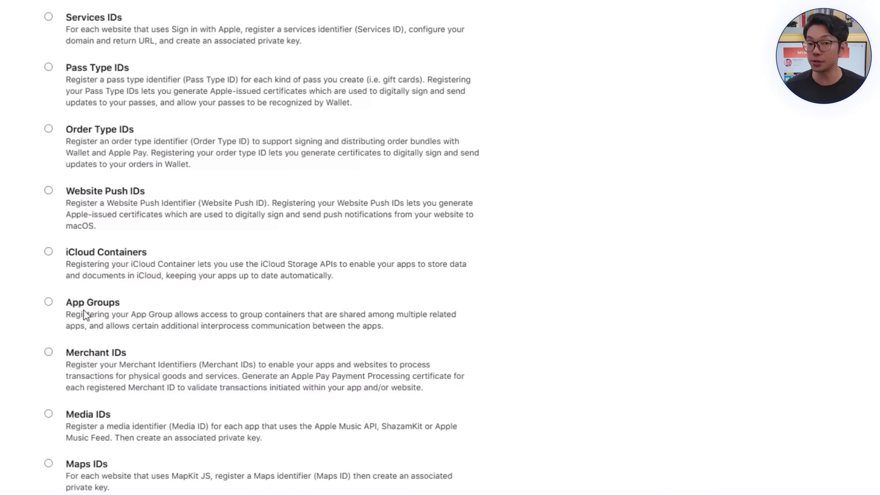
Step: Register an App Group with the pasted OneSignal group identifier and a DreamTracker description
click(84, 316)
scroll(744, 232, up, 5)
click(733, 80)
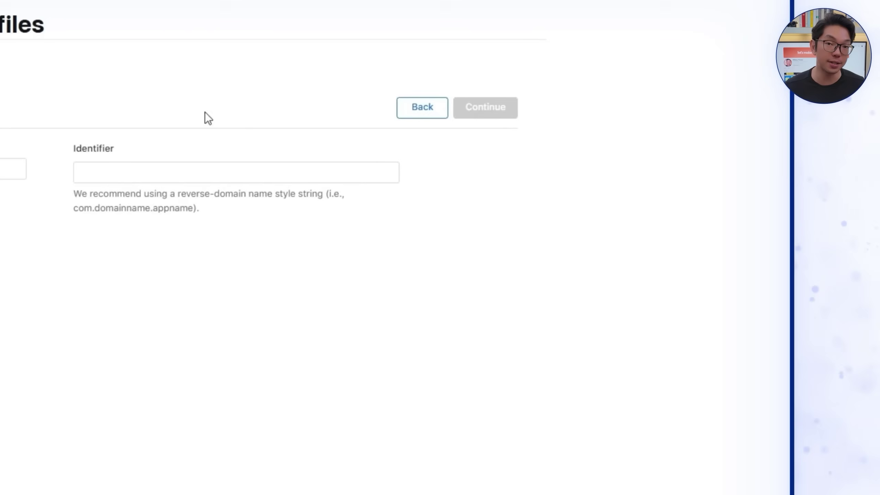
click(355, 171)
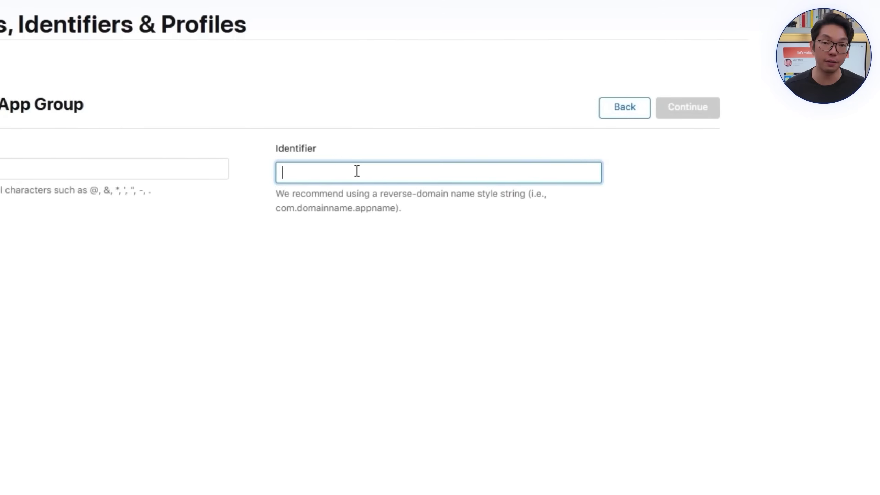
text(group.com.despia.dreamtracker.onesignal)
click(239, 174)
text(D)
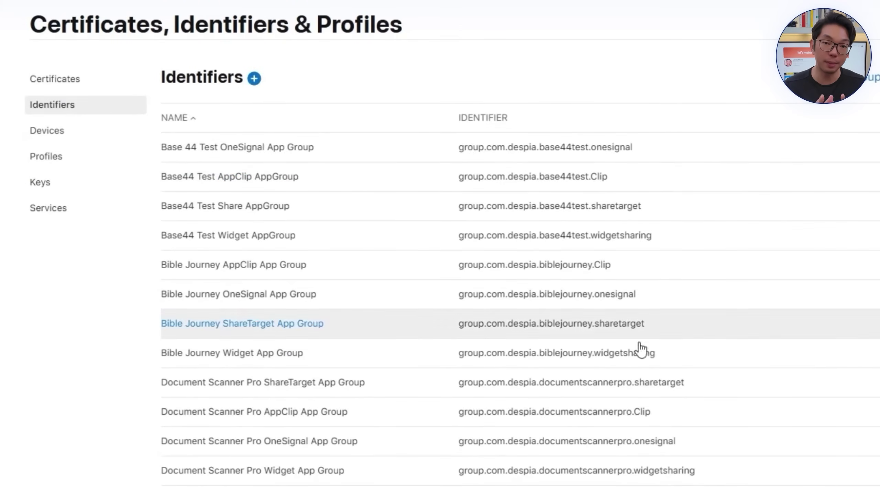
scroll(640, 350, down, 15)
Step: Assign the DreamTracker OneSignal App Group to the DreamTracker OneSignal App ID and confirm
click(845, 77)
click(839, 112)
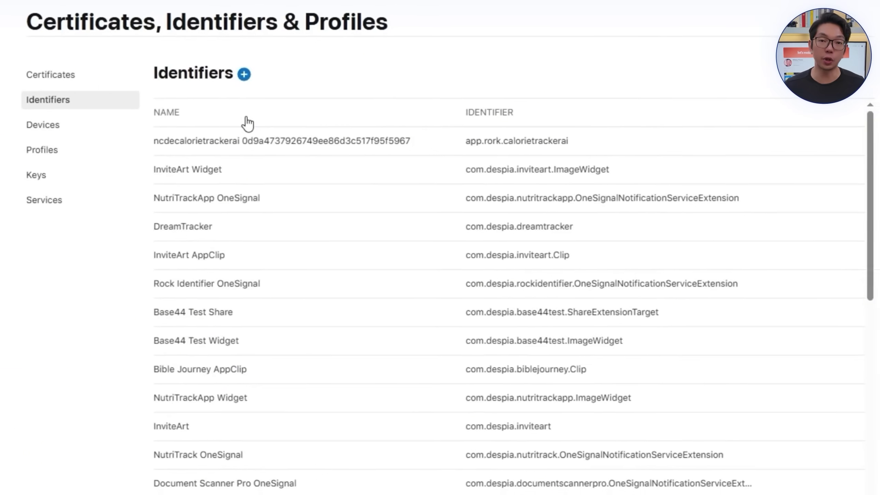
click(247, 118)
scroll(240, 361, down, 5)
click(267, 320)
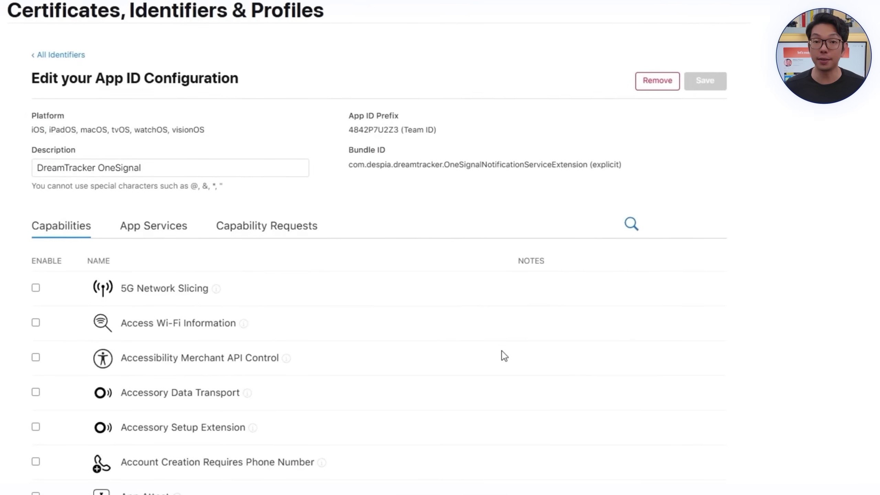
scroll(511, 348, down, 5)
scroll(578, 315, down, 3)
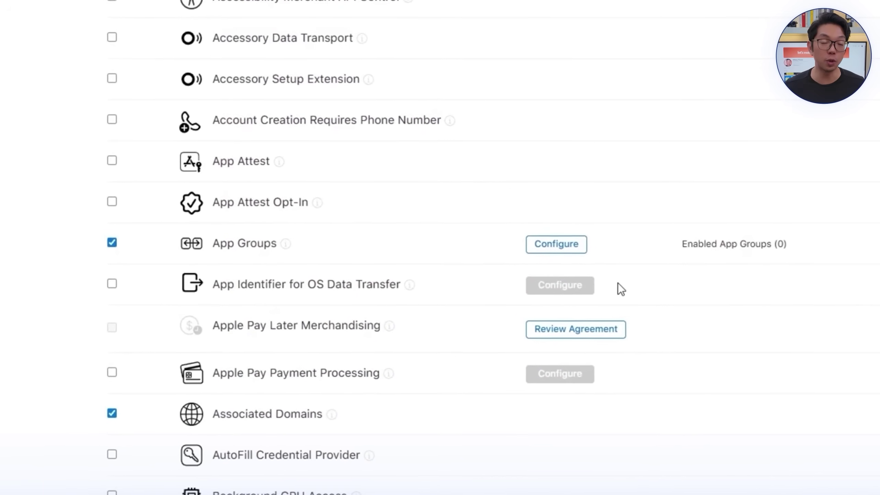
click(576, 242)
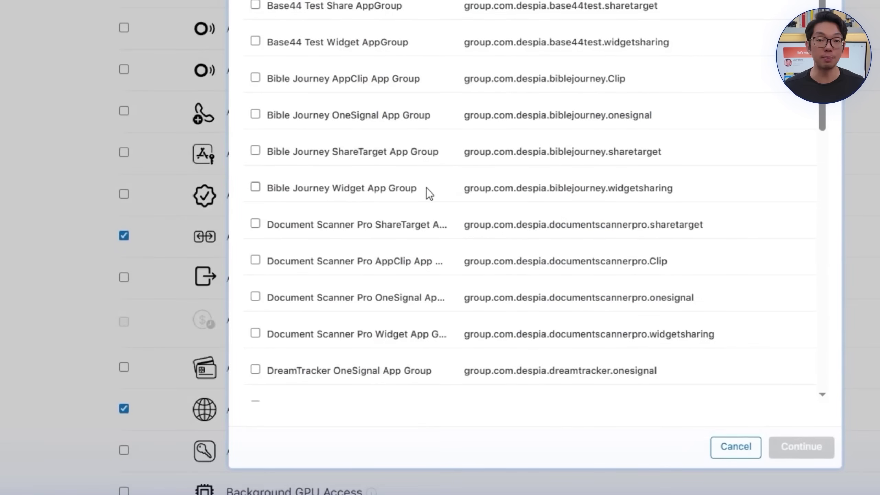
scroll(426, 191, down, 5)
click(377, 162)
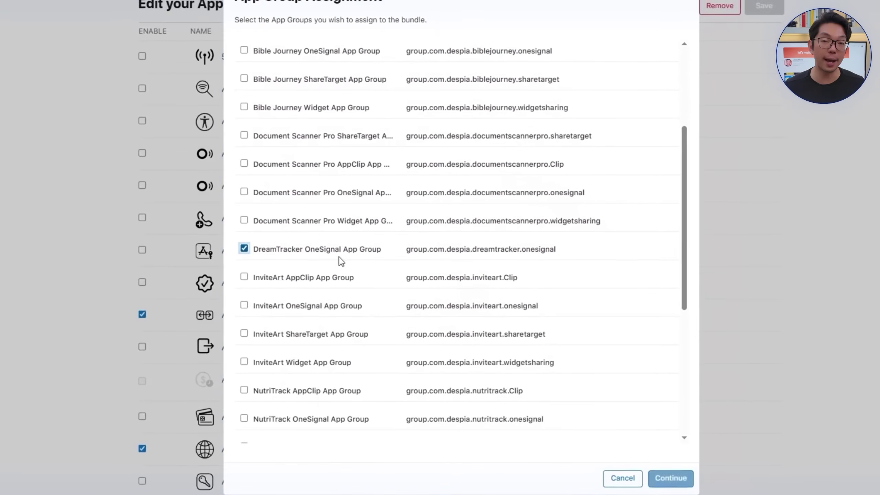
click(670, 478)
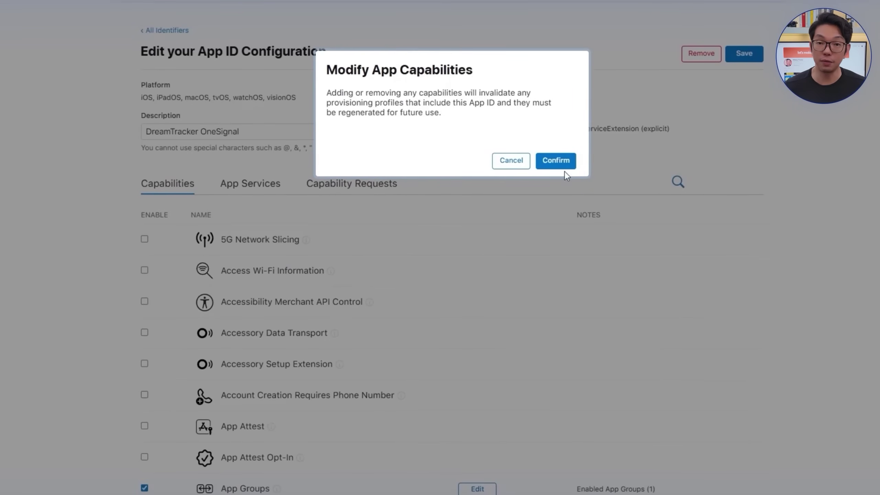
click(563, 167)
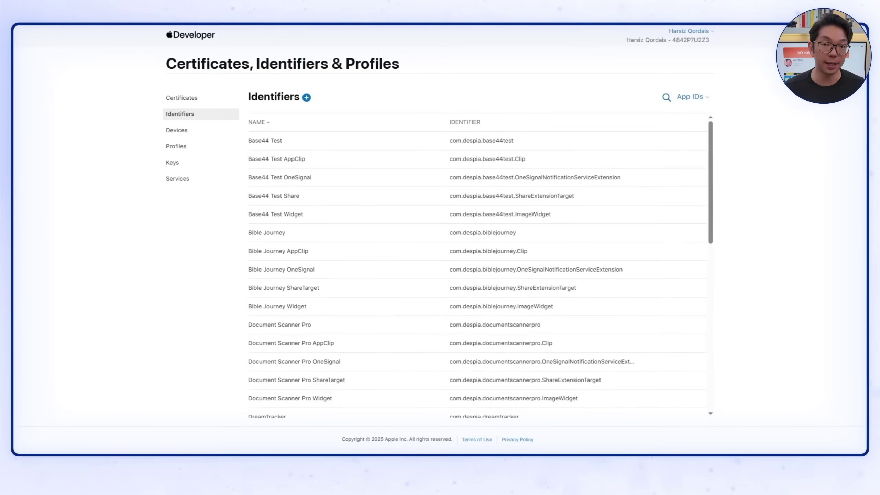
Step: Start an App Clip ID named Clip under parent DreamTracker, described 'DreamTracker AppClip'
click(305, 95)
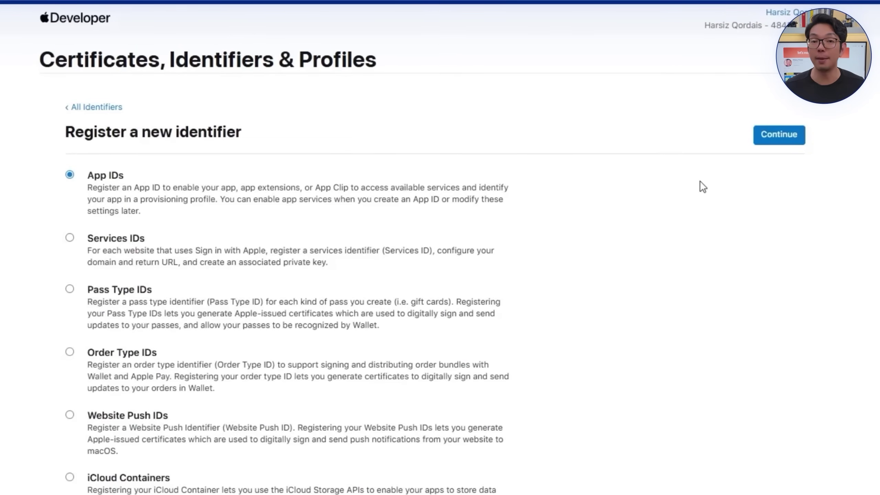
click(766, 145)
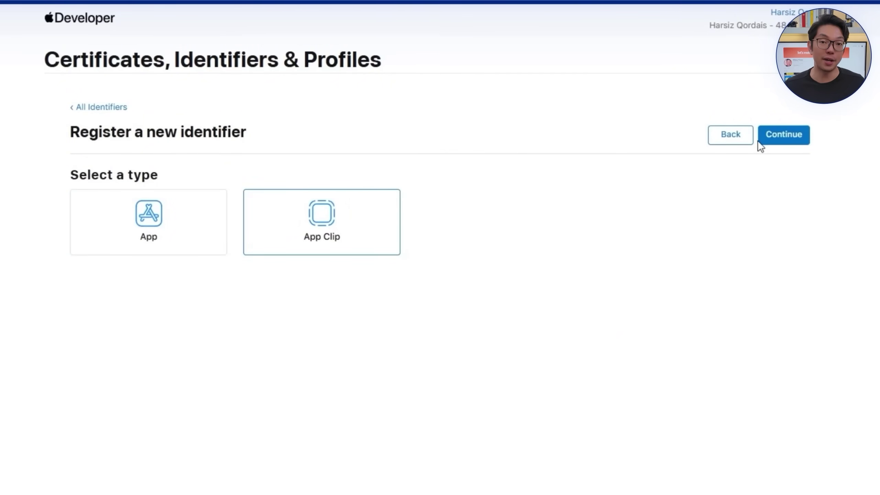
click(774, 137)
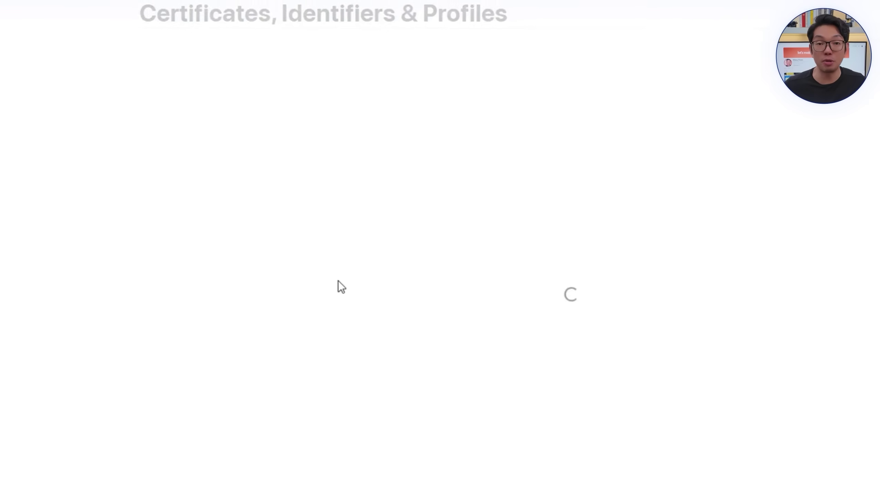
click(394, 269)
text(C)
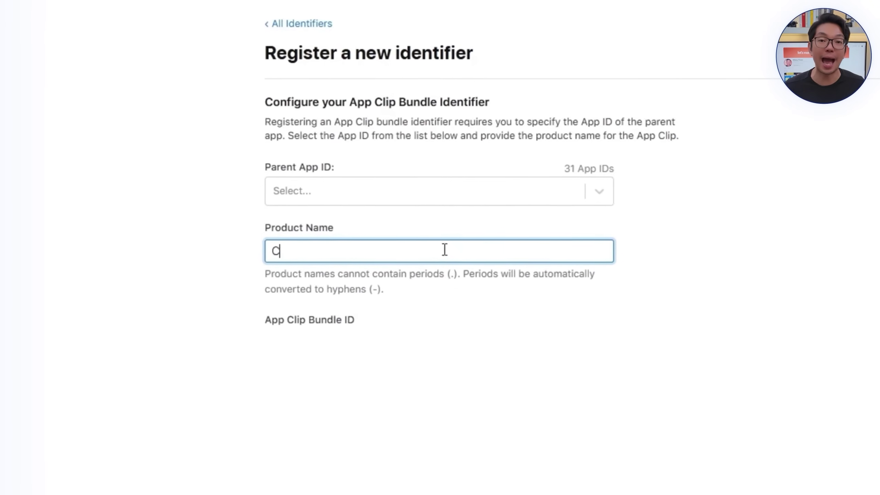
text(lip)
click(585, 184)
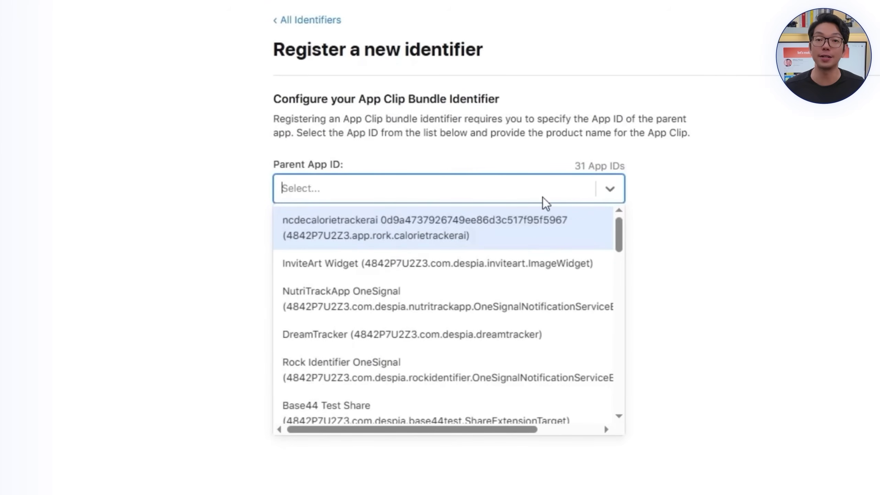
scroll(495, 258, down, 5)
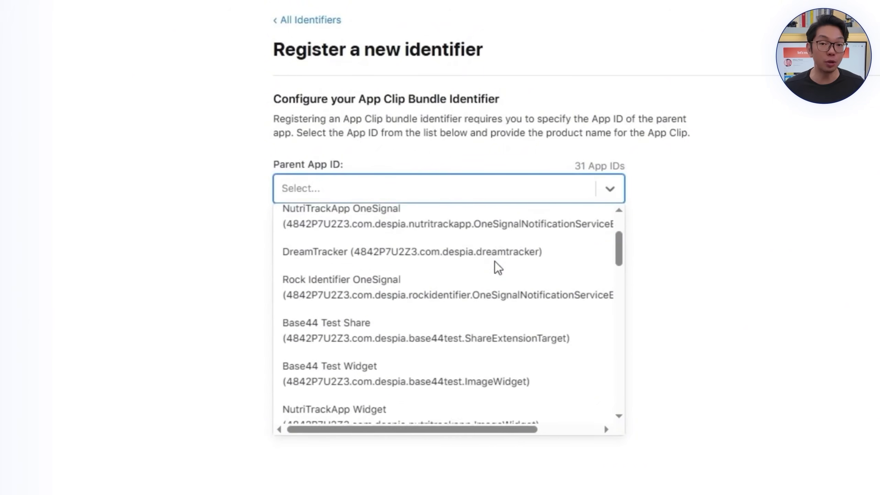
scroll(495, 261, up, 5)
click(436, 348)
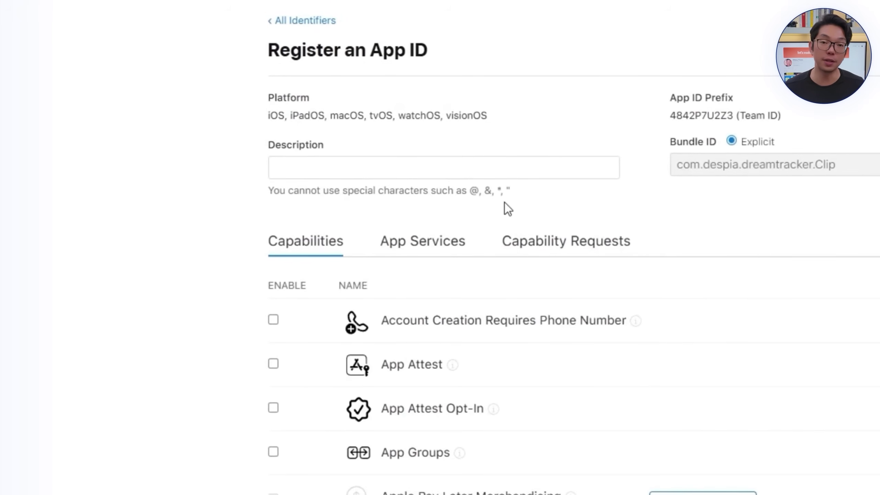
click(512, 169)
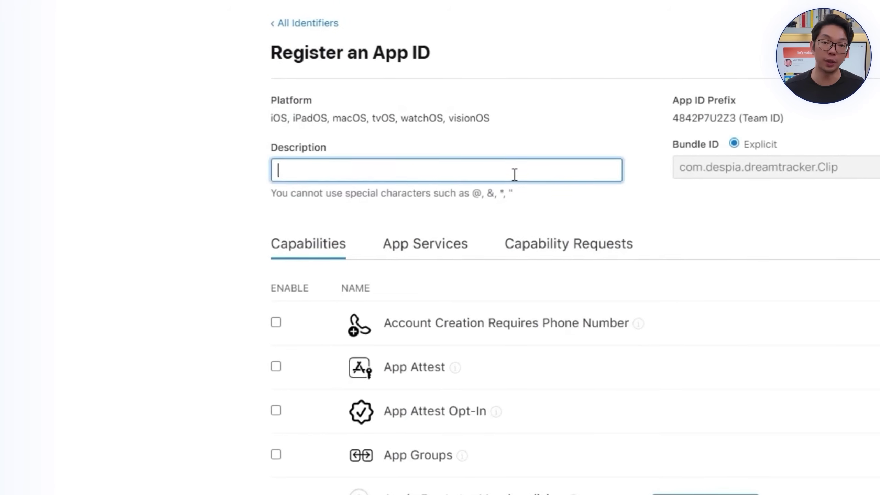
text(DreamTracker AppCl)
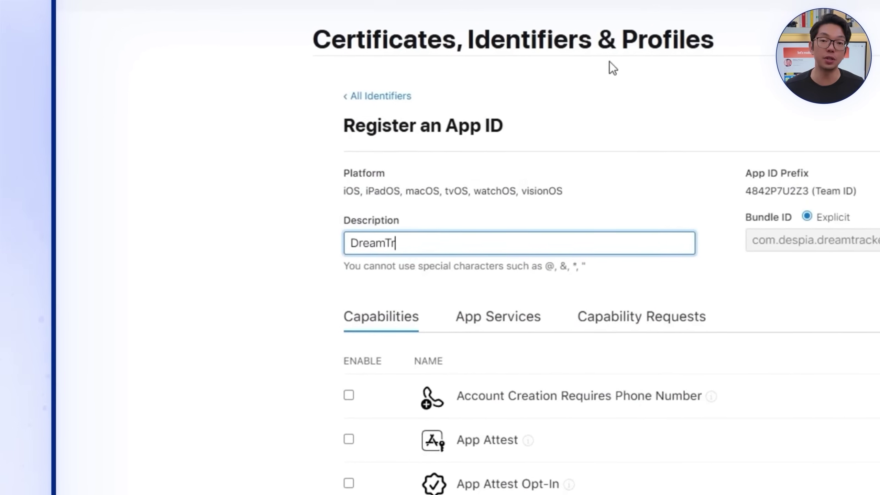
text(ip)
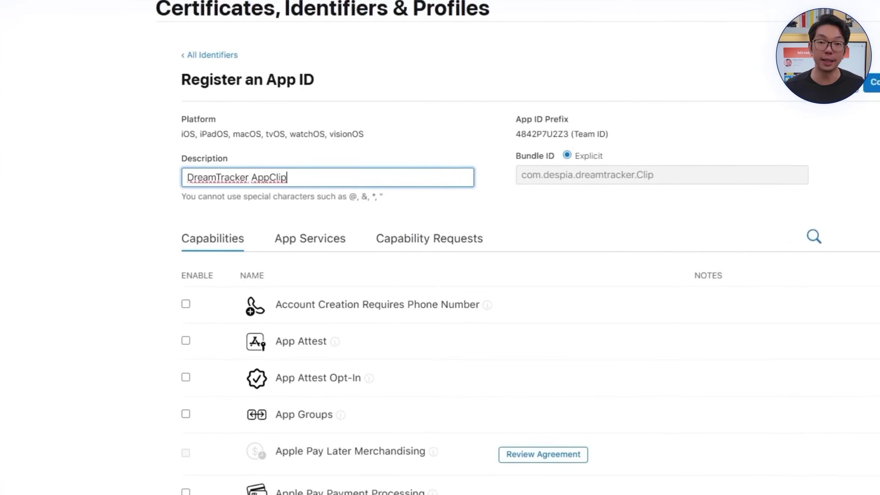
Step: Enable Associated Domains and App Groups for the App Clip ID and register it
scroll(406, 458, down, 5)
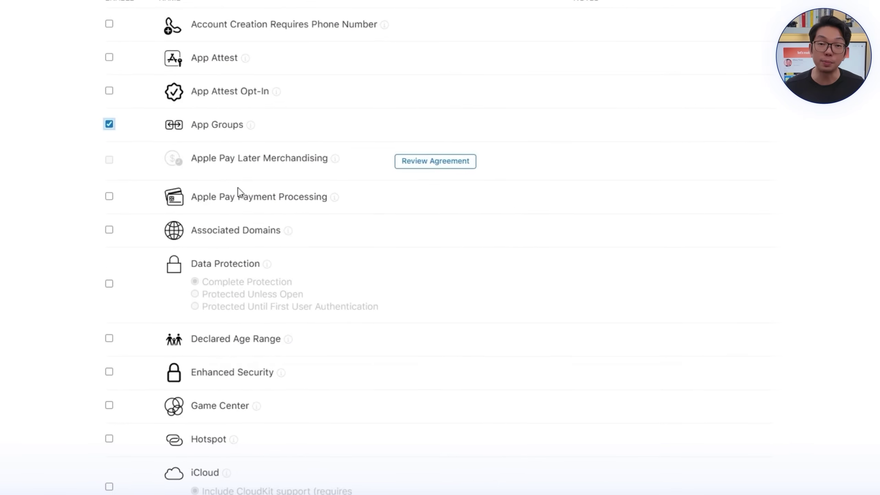
scroll(241, 407, down, 4)
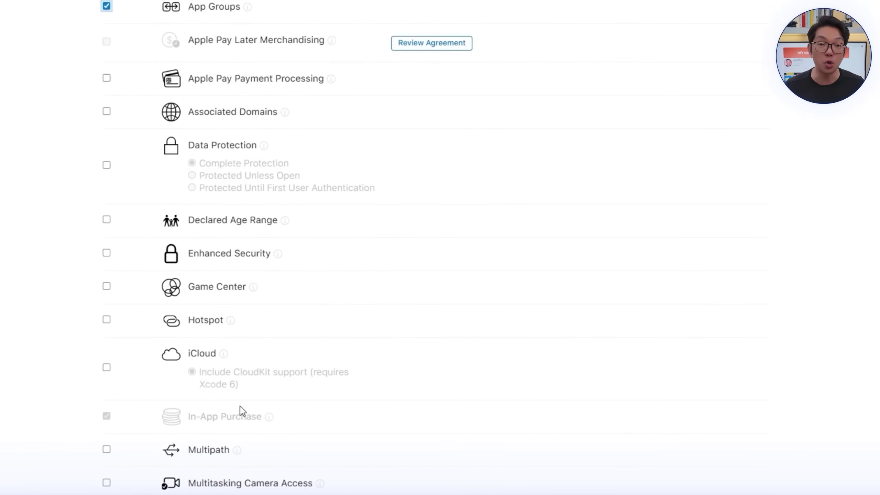
click(244, 122)
scroll(352, 217, down, 5)
click(256, 387)
scroll(659, 311, up, 10)
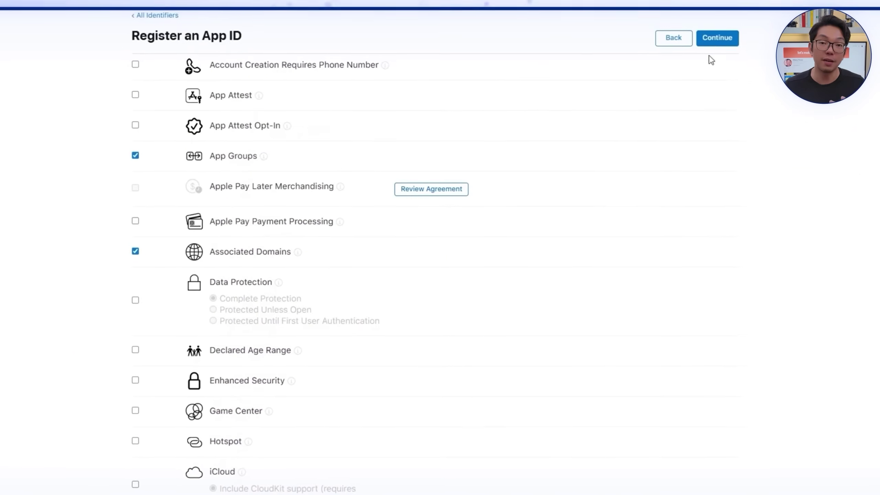
click(716, 40)
click(709, 58)
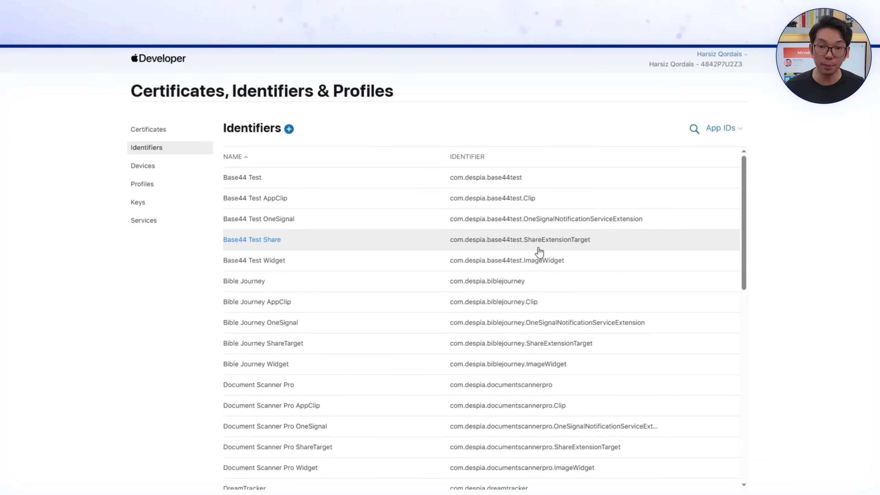
Step: Register the group.com.despia.dreamtracker.Clip App Group described 'DreamTracker AppClip'
click(289, 129)
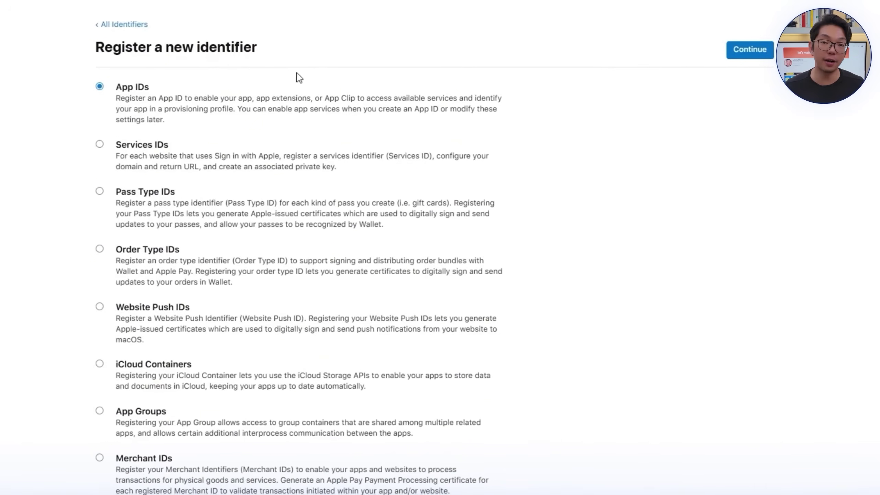
scroll(206, 357, down, 3)
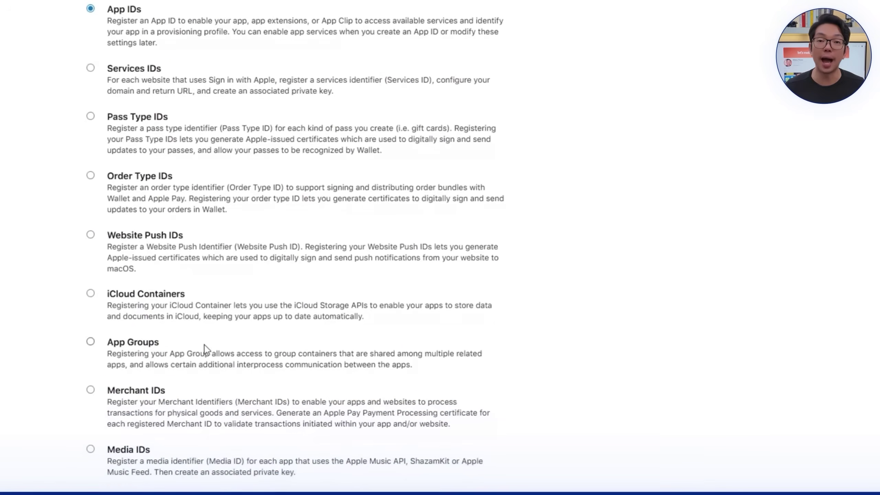
click(207, 357)
scroll(538, 198, up, 3)
click(750, 49)
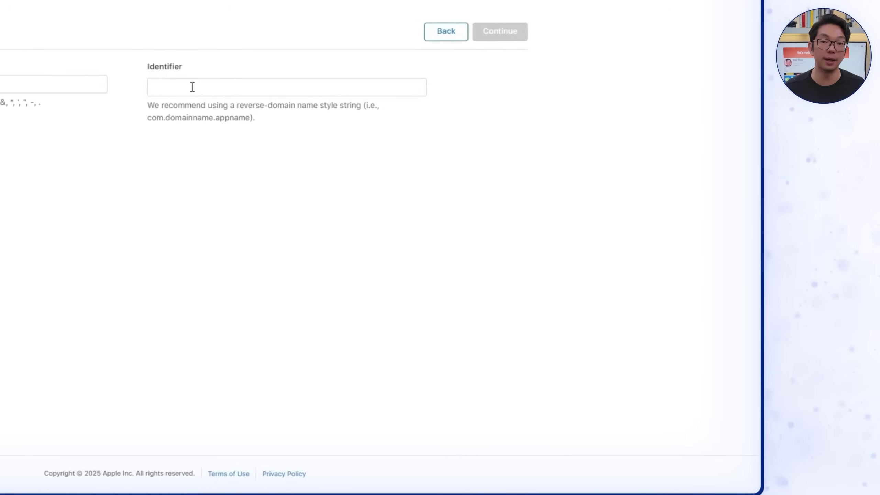
click(192, 87)
text(group.com.despia.dreamtracker.Clip)
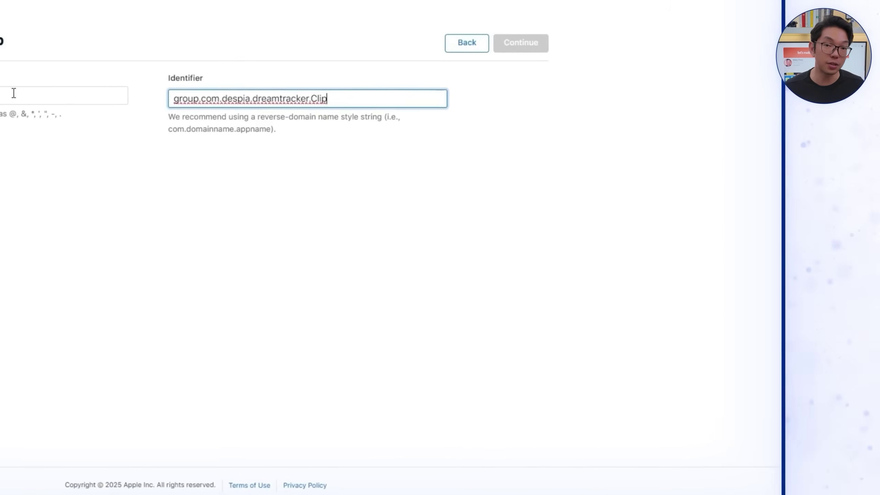
click(0, 79)
text(DreamTracker Ap)
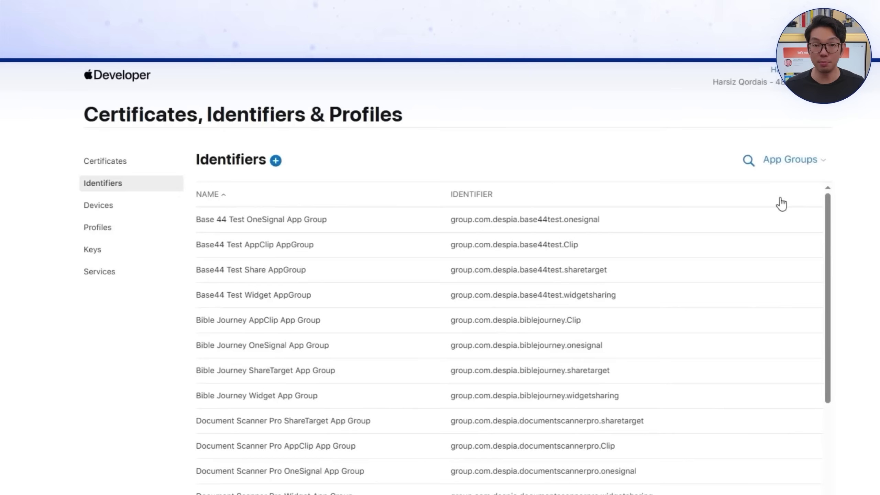
Step: Assign the DreamTracker AppClip App Group to the DreamTracker AppClip App ID and confirm
click(757, 198)
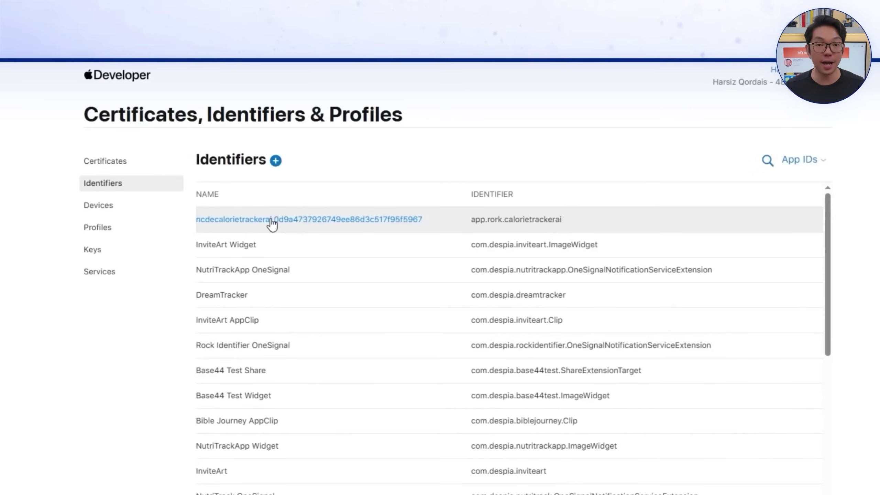
click(304, 197)
scroll(432, 384, down, 5)
scroll(432, 383, down, 5)
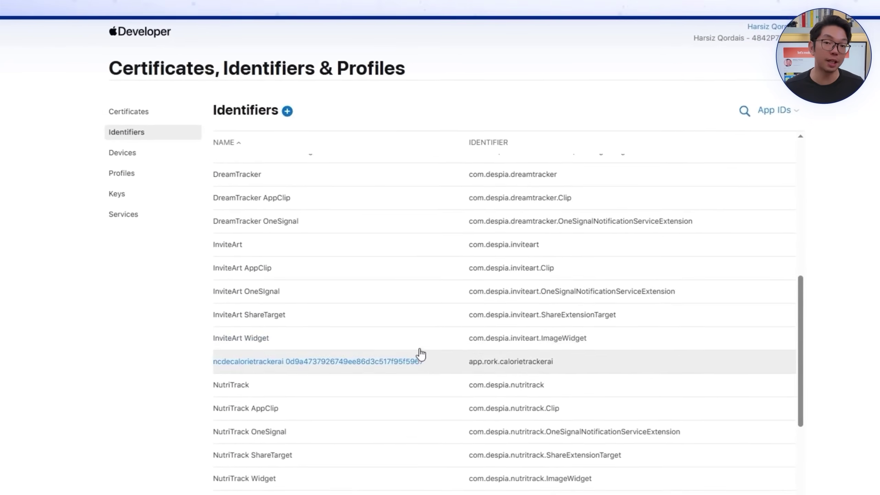
scroll(417, 409, up, 3)
click(410, 379)
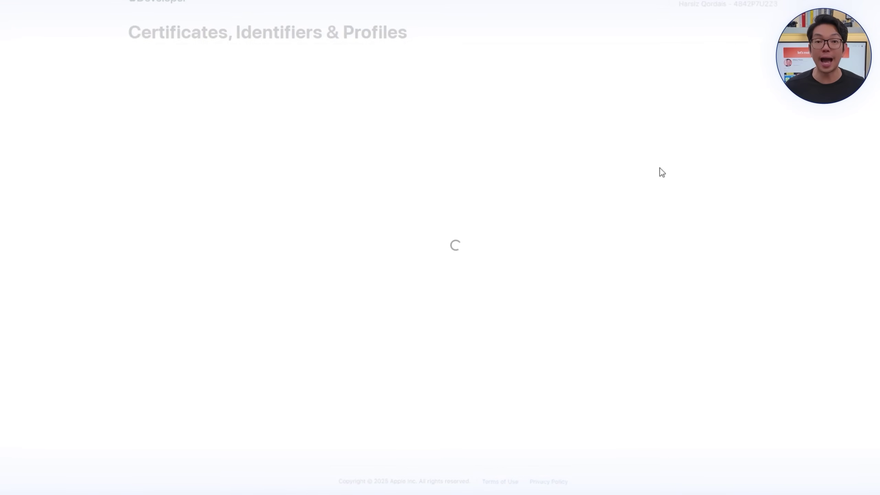
click(433, 367)
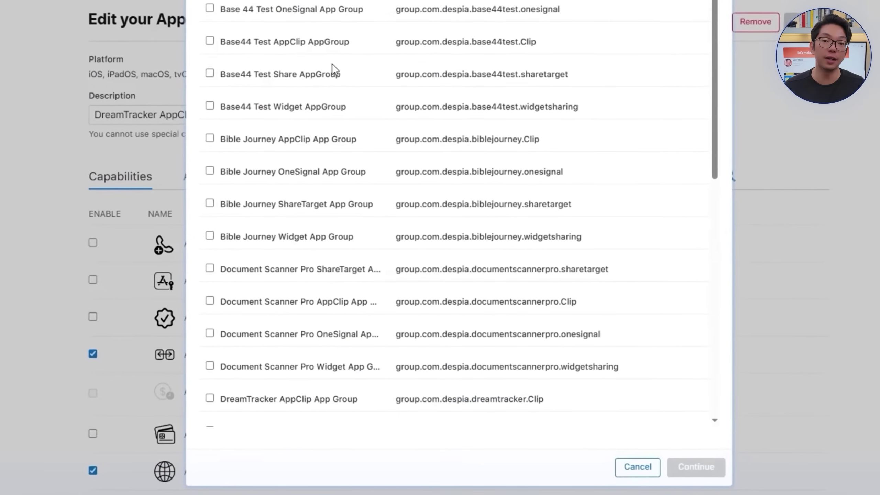
scroll(332, 63, down, 5)
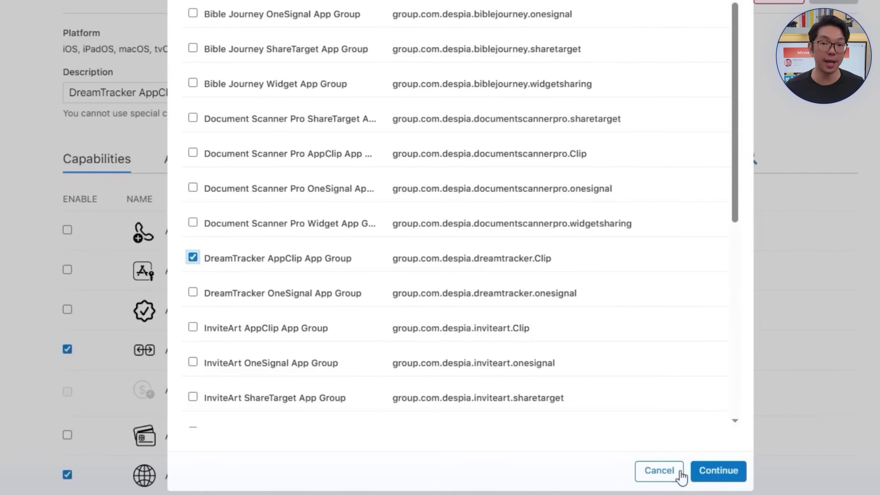
click(715, 477)
click(828, 3)
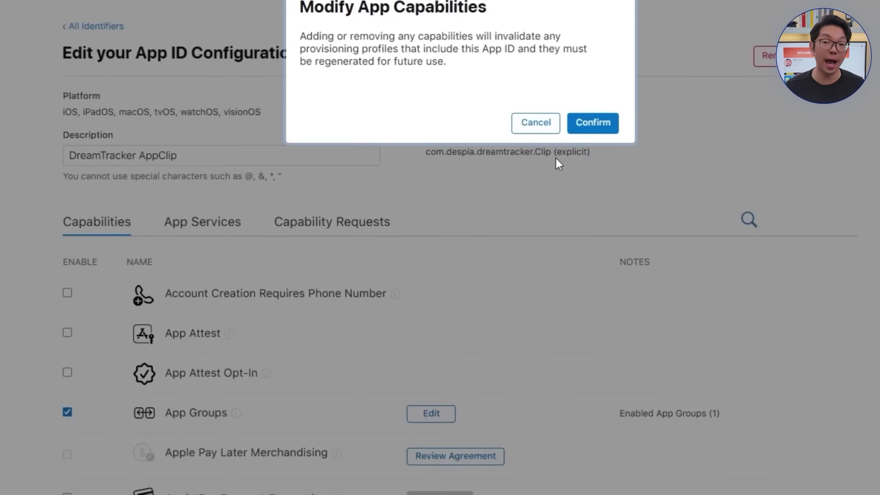
click(584, 63)
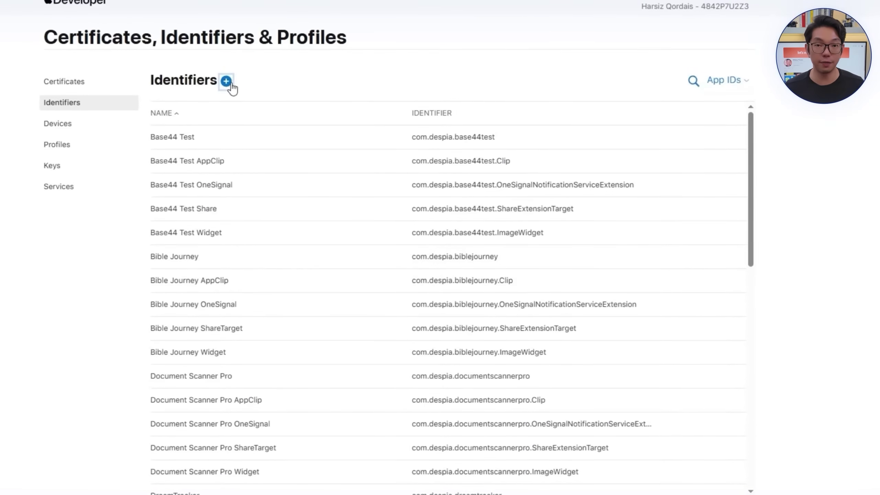
Step: Register com.despia.dreamtracker.ShareExtensionTarget as 'DreamTracker ShareTarget' with App Groups enabled
click(229, 83)
click(702, 108)
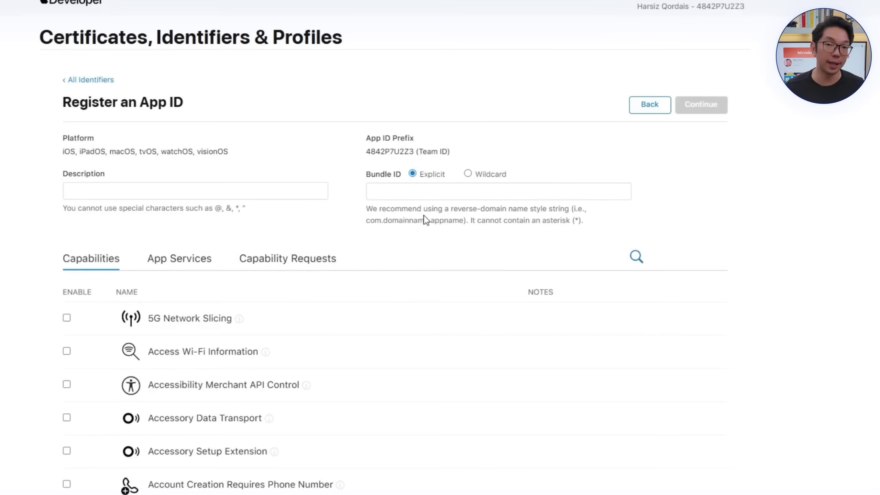
click(437, 192)
text(com.despia.dreamtracker.ShareExtensionTarget)
click(138, 195)
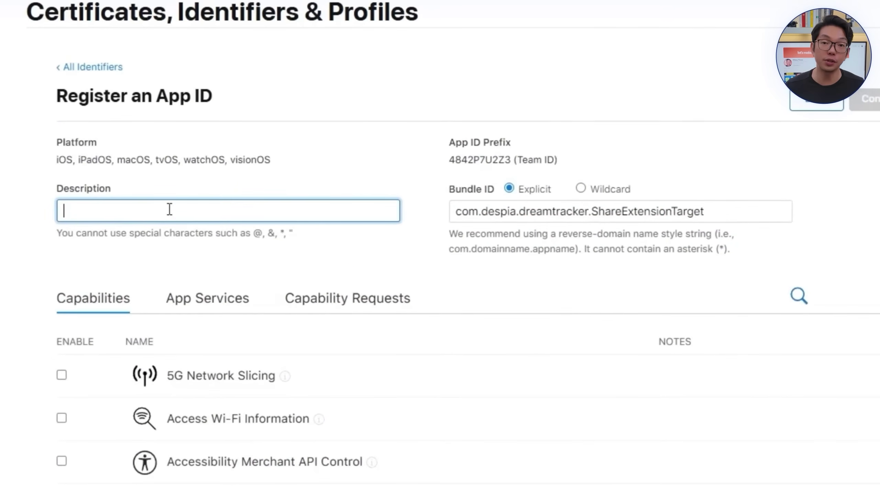
text(DreamTracker ShareTarget)
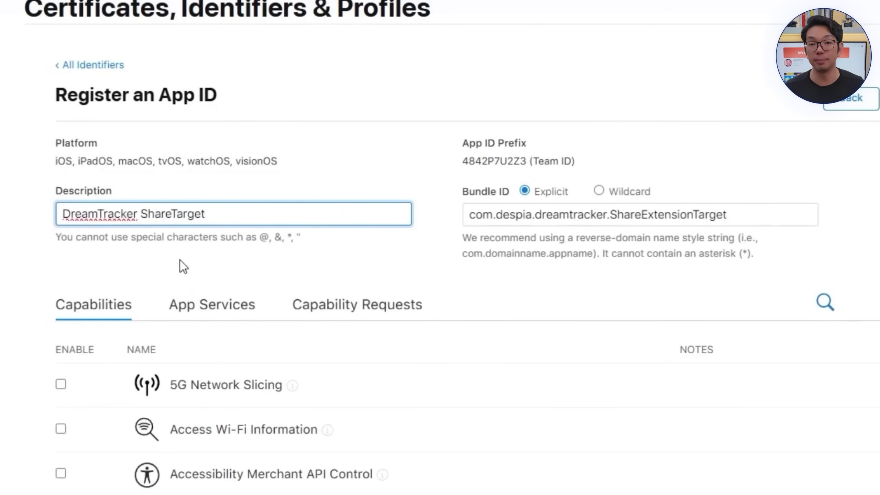
scroll(310, 305, down, 10)
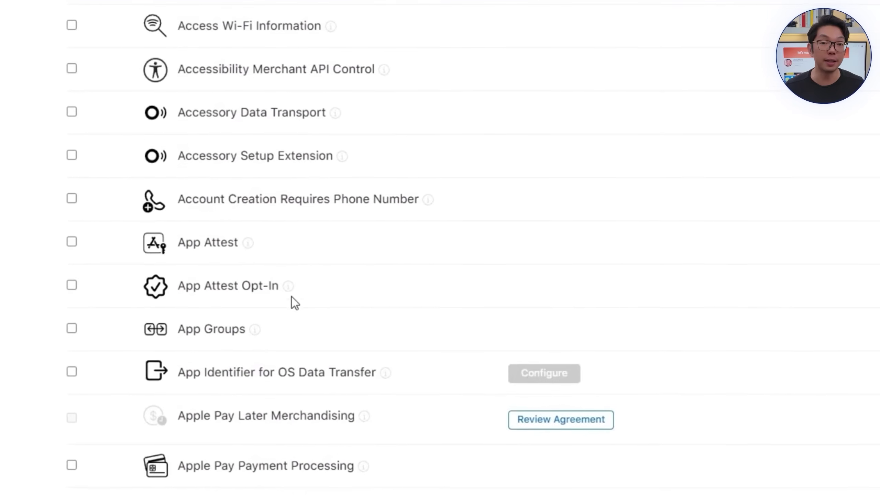
click(252, 253)
scroll(658, 138, up, 8)
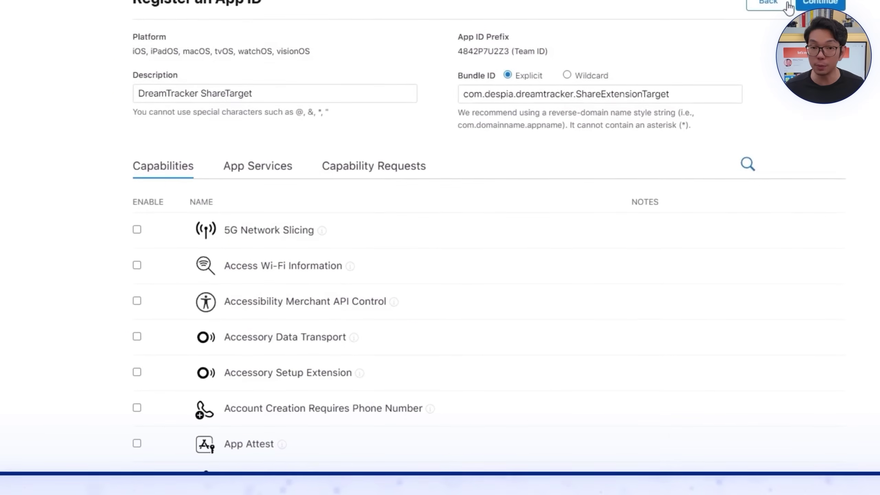
click(800, 3)
click(800, 4)
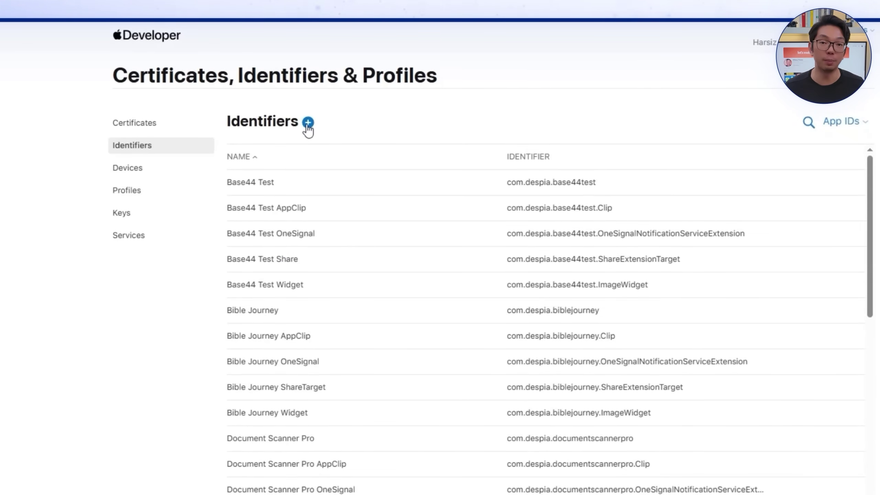
Step: Register the DreamTracker ShareTarget App Group with the share target's copied app group identifier
click(308, 130)
scroll(235, 382, down, 5)
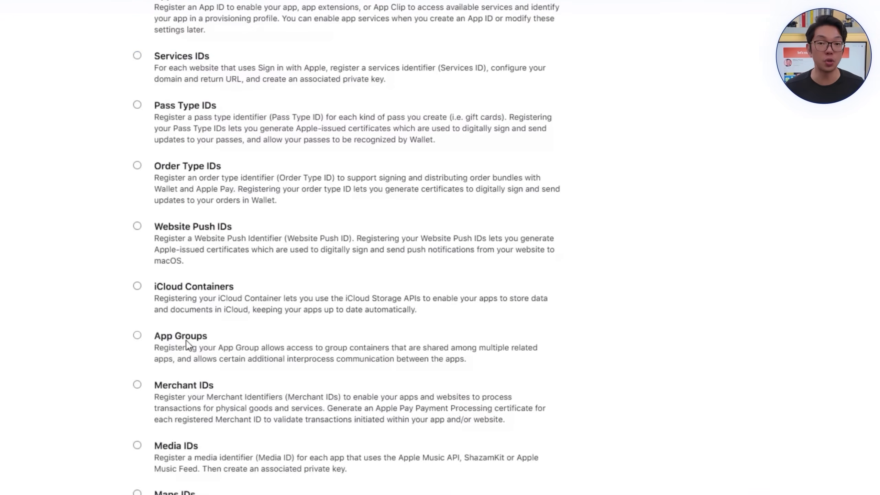
click(183, 338)
scroll(804, 117, up, 3)
click(804, 57)
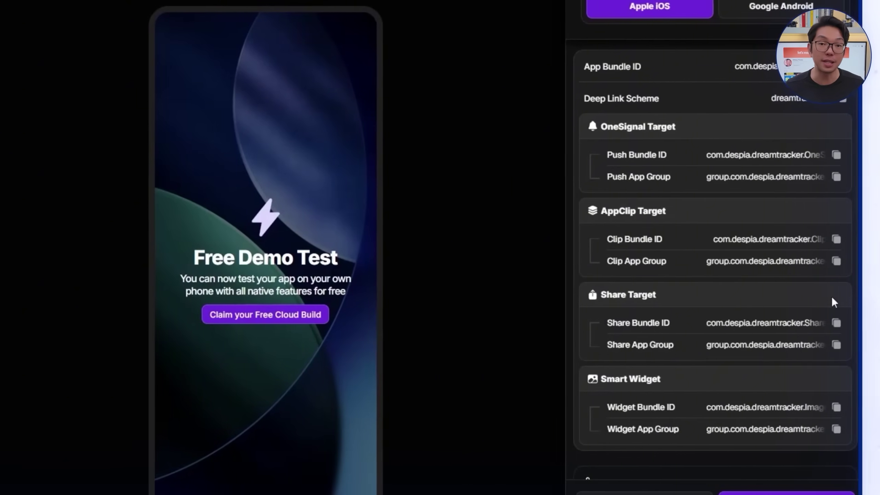
click(797, 345)
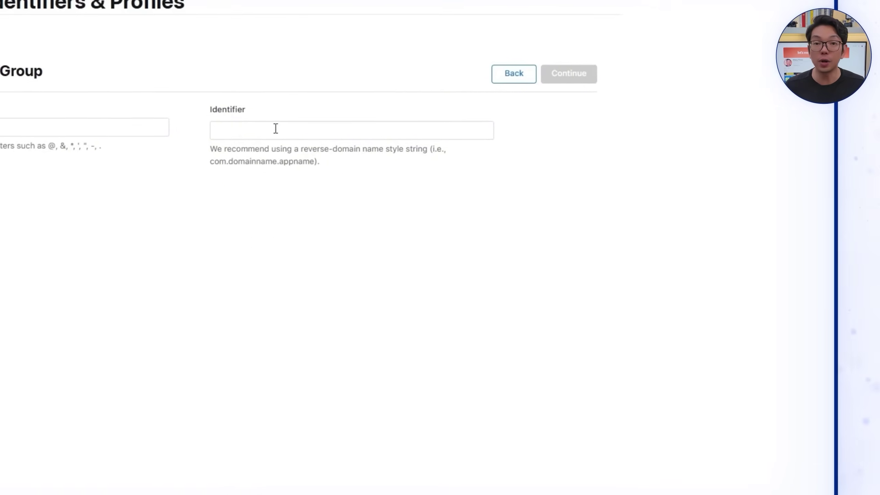
click(275, 128)
text(group.com.despia.dreamtracker.sharetarget)
click(102, 125)
text(DreamT)
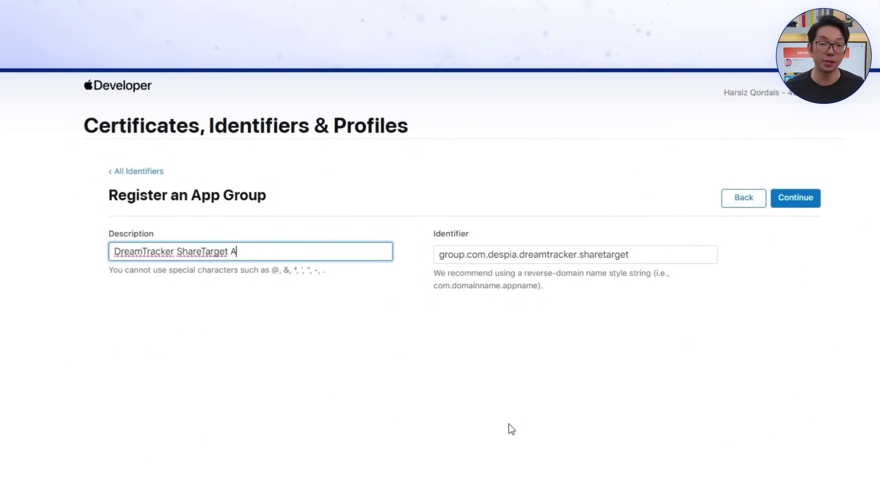
click(794, 201)
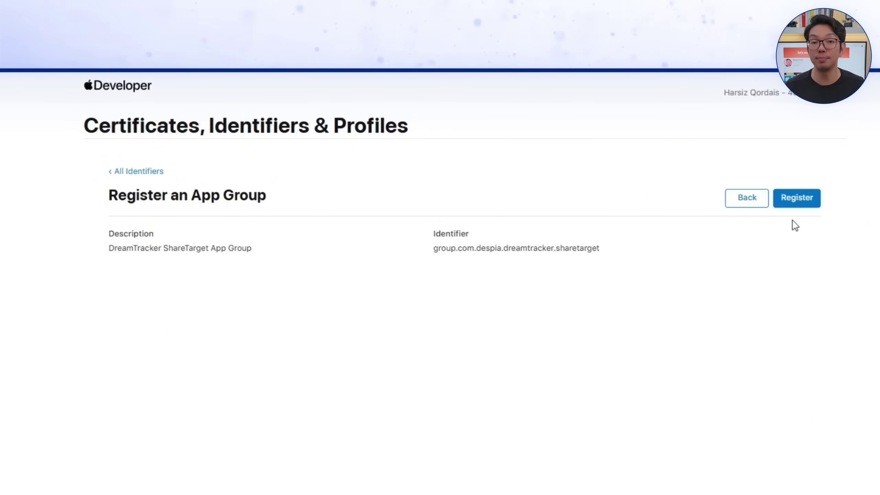
click(738, 95)
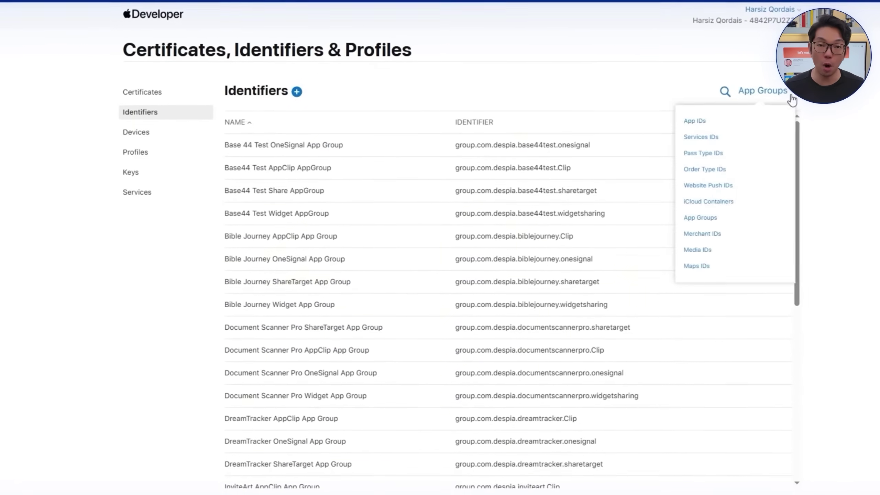
Step: Tick the new group in the DreamTracker ShareTarget App ID's App Groups configuration and apply it
click(692, 120)
click(395, 116)
scroll(414, 275, down, 5)
click(391, 317)
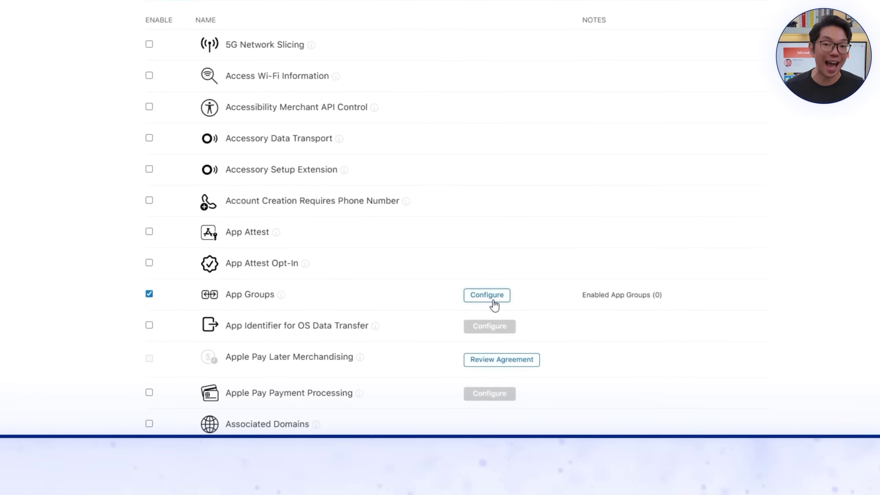
click(492, 300)
scroll(430, 305, down, 5)
click(484, 239)
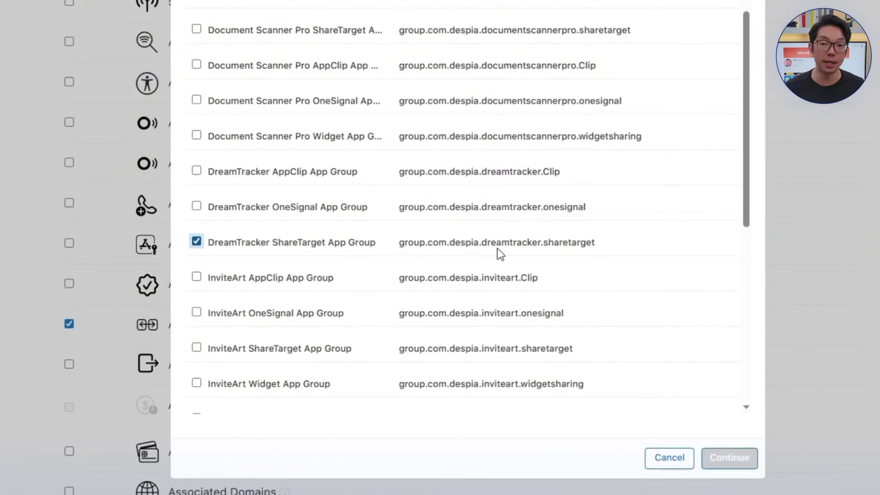
click(731, 458)
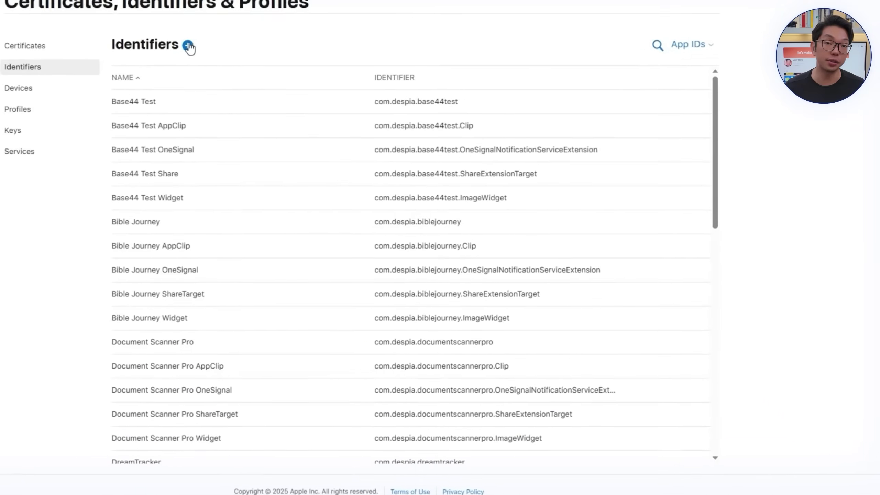
Step: Register an App-type ID 'DreamTracker Widget' with bundle ID com.despia.dreamtracker.ImageWidget and App Groups
click(188, 46)
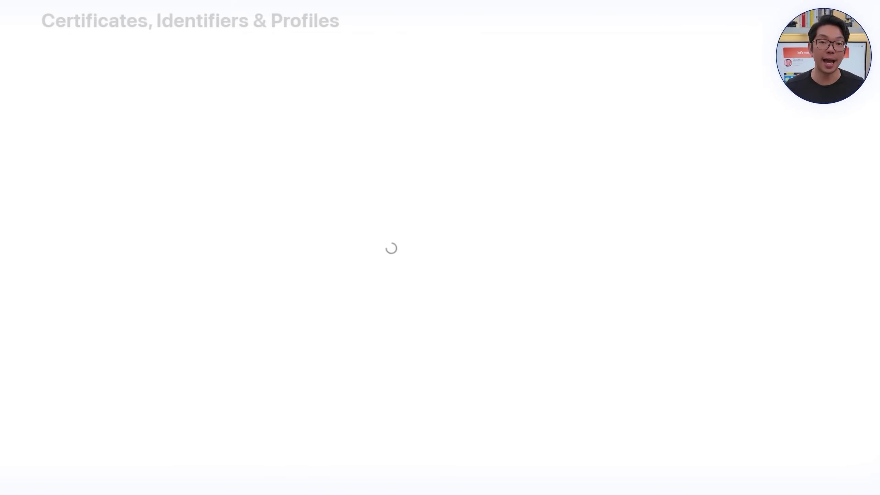
scroll(833, 189, down, 3)
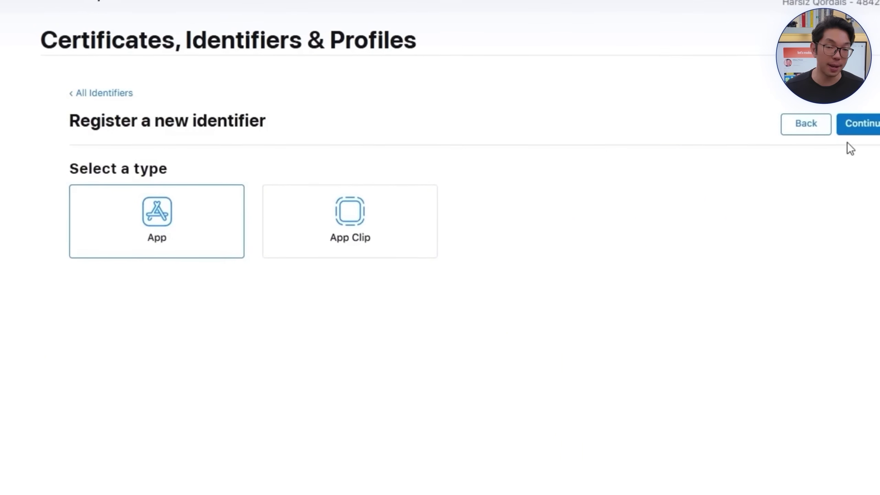
click(533, 242)
text(com.despia.dreamtracker.ImageWidget)
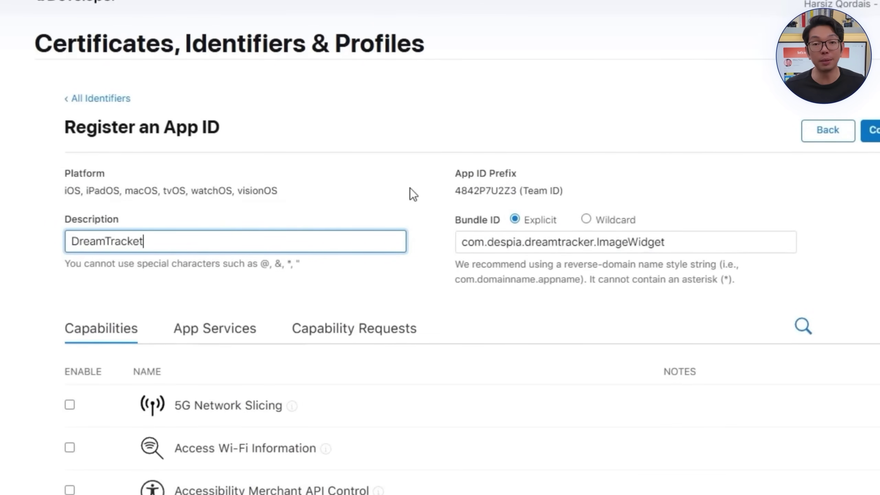
text(et)
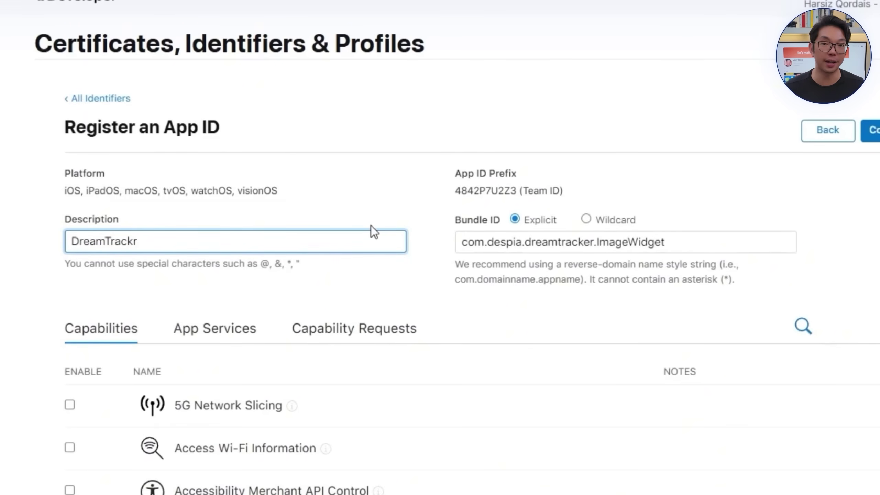
text(Widget)
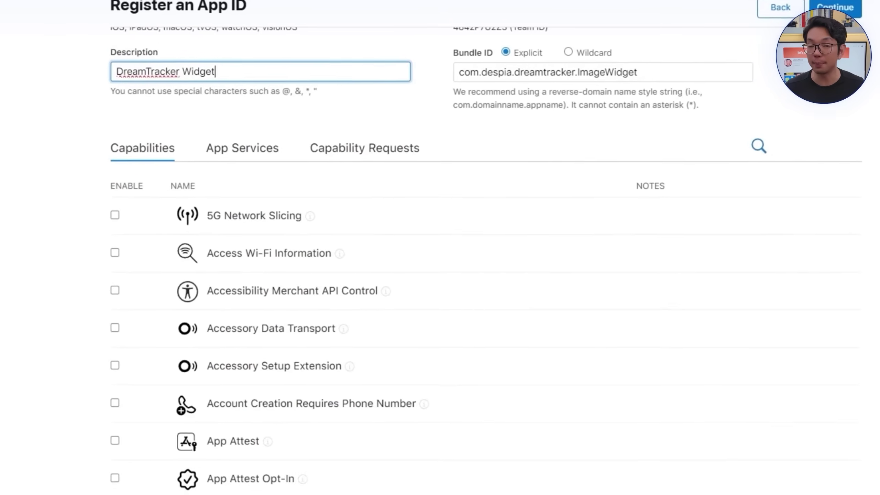
click(824, 8)
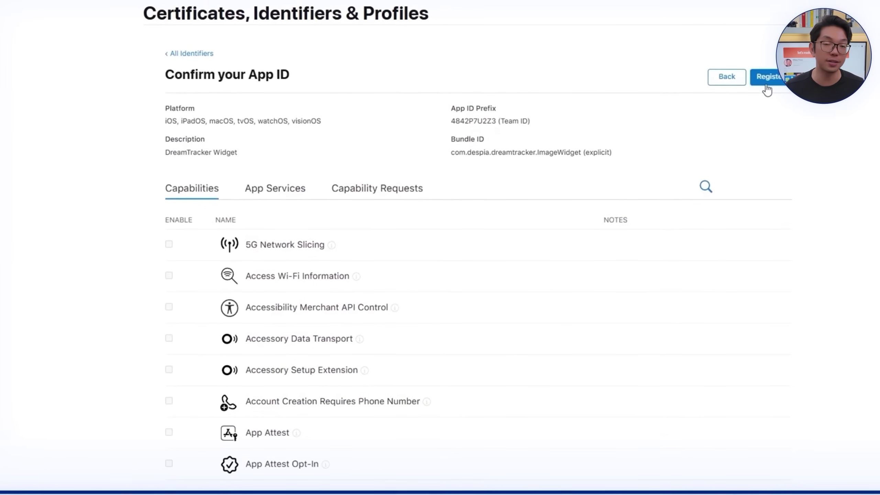
click(764, 85)
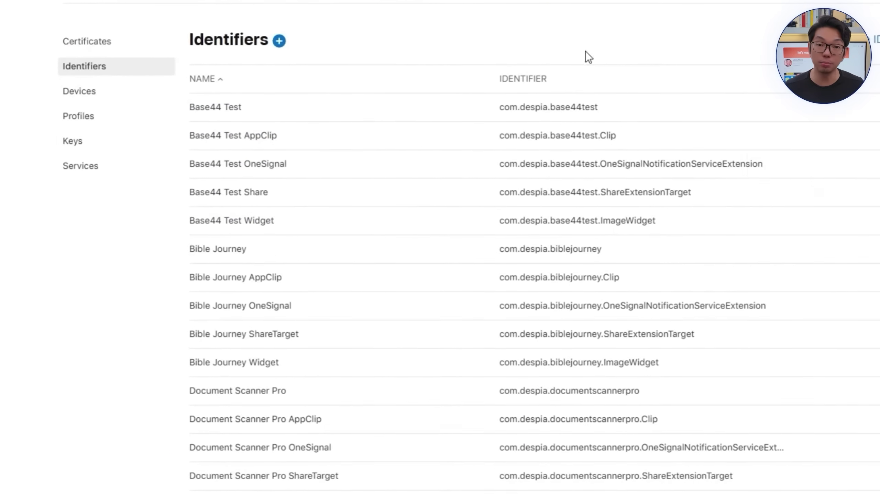
Step: Register the DreamTracker Widget App Group as group.com.despia.dreamtracker.widgetsharing
click(282, 41)
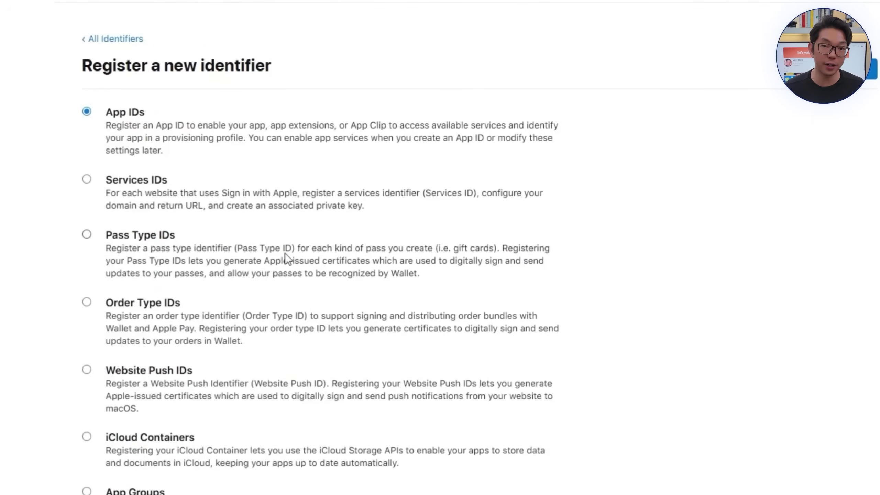
scroll(141, 349, down, 5)
click(141, 348)
scroll(624, 332, up, 5)
click(855, 69)
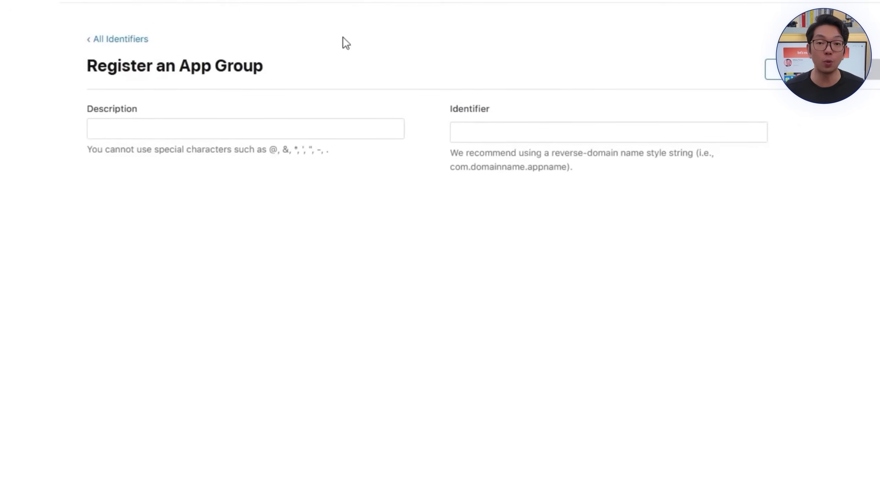
click(308, 185)
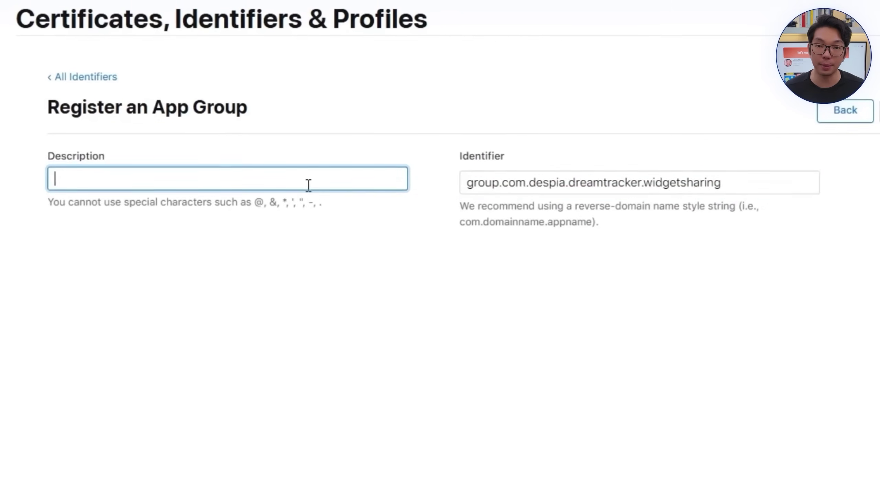
text(DreamTracker Widget App Group)
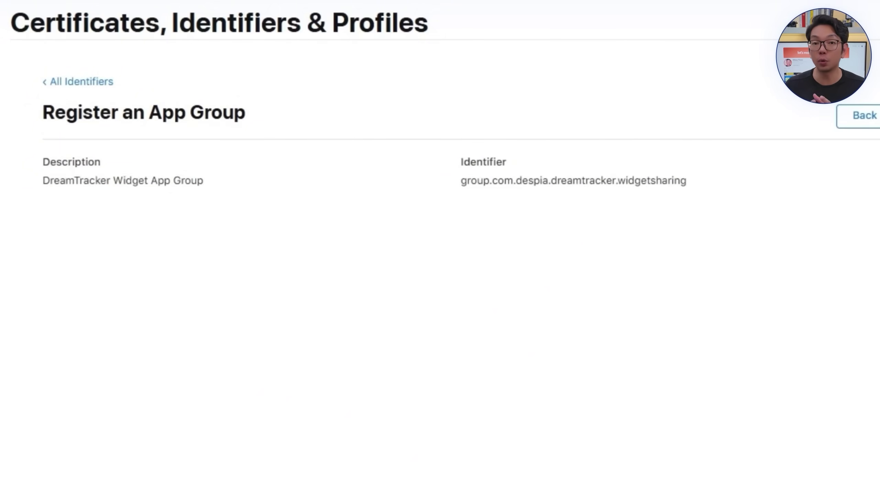
scroll(402, 409, down, 3)
click(534, 477)
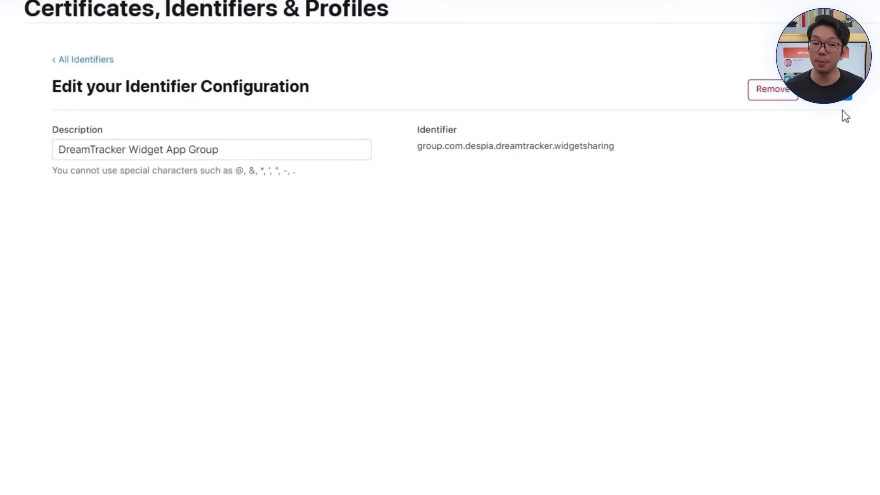
click(755, 79)
Step: Turn on App Groups for the DreamTracker Widget App ID, select the widget group, and save
click(707, 65)
click(720, 83)
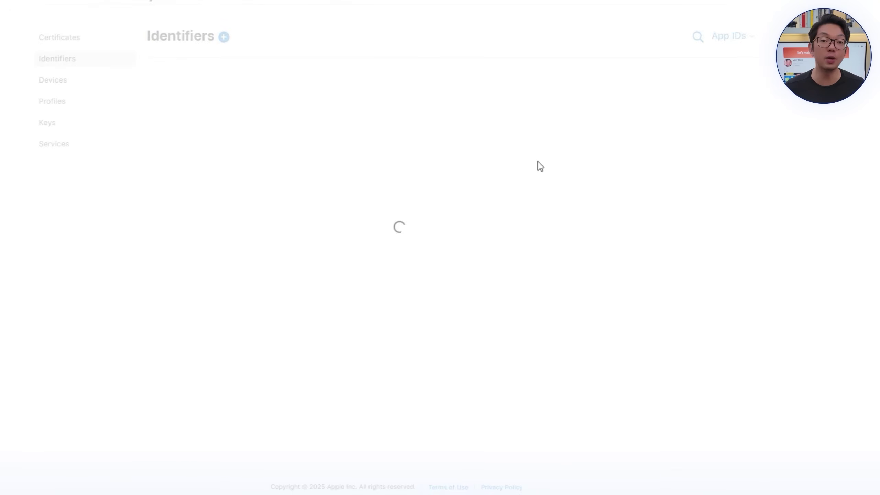
scroll(308, 143, down, 10)
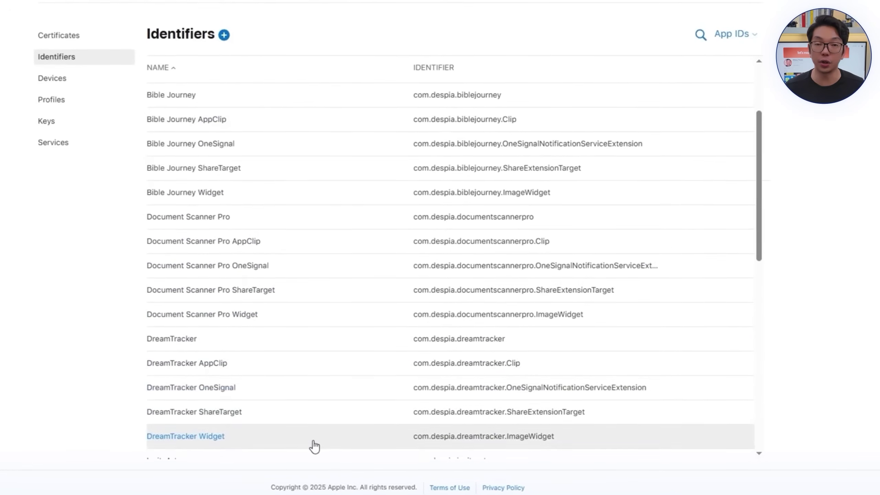
click(312, 443)
scroll(642, 300, down, 8)
click(45, 314)
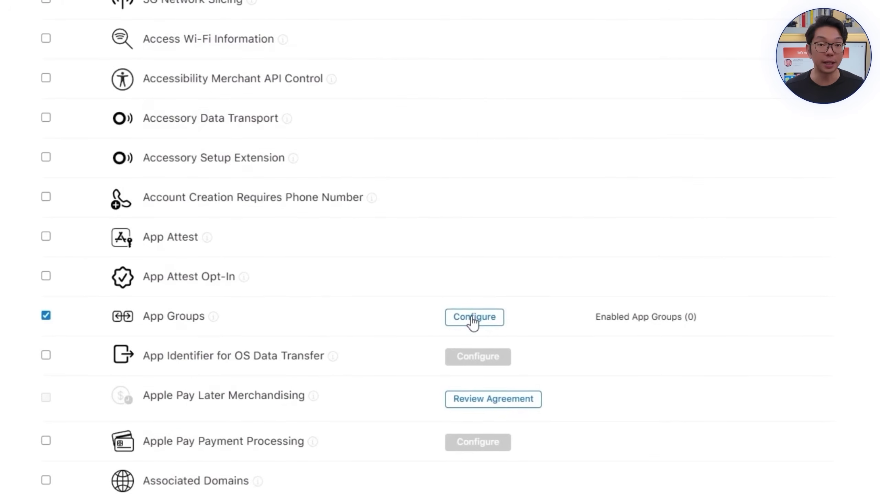
click(471, 318)
scroll(395, 220, up, 3)
click(176, 129)
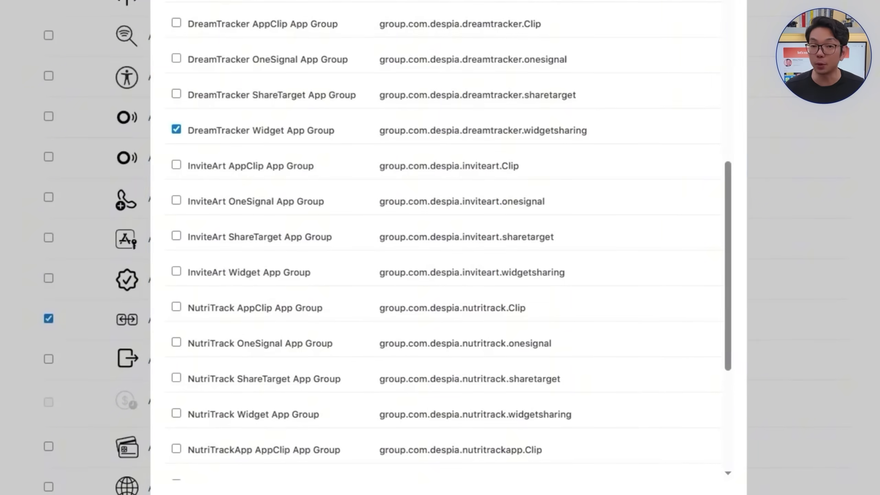
key(Return)
click(795, 26)
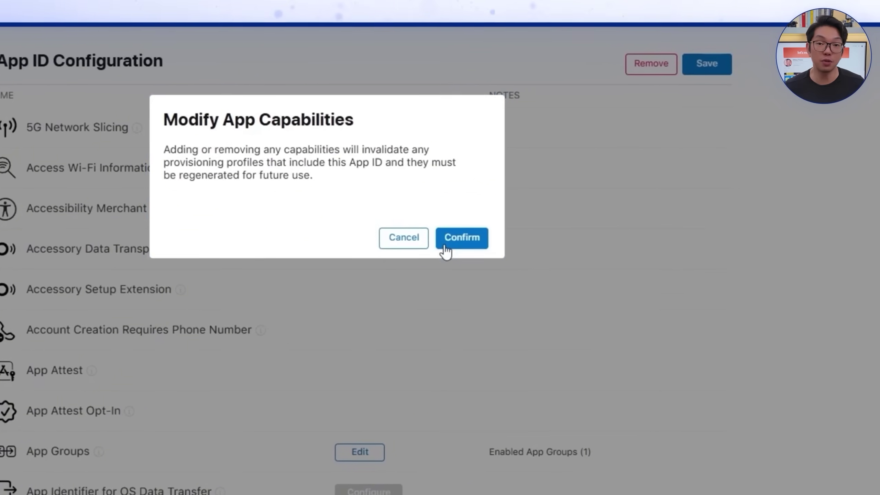
click(445, 247)
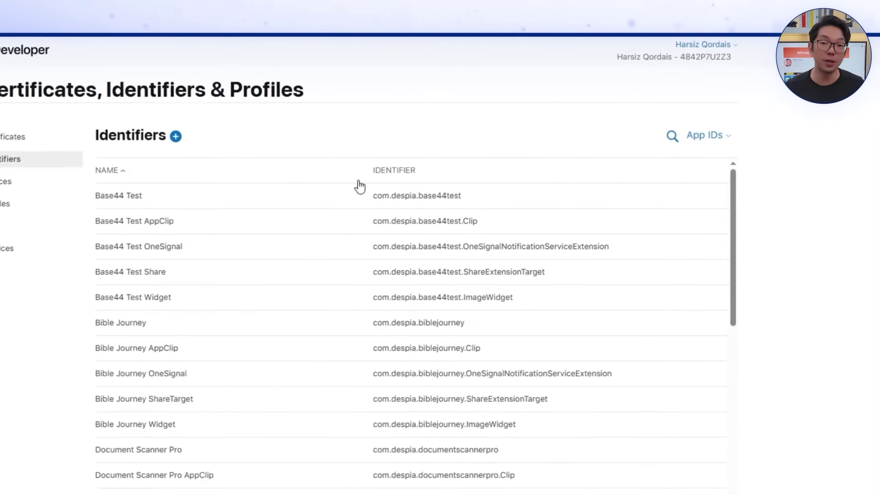
scroll(393, 360, down, 5)
Step: Start a new iOS app named 'DreamTracker - Baby Sleep Aid'
click(412, 345)
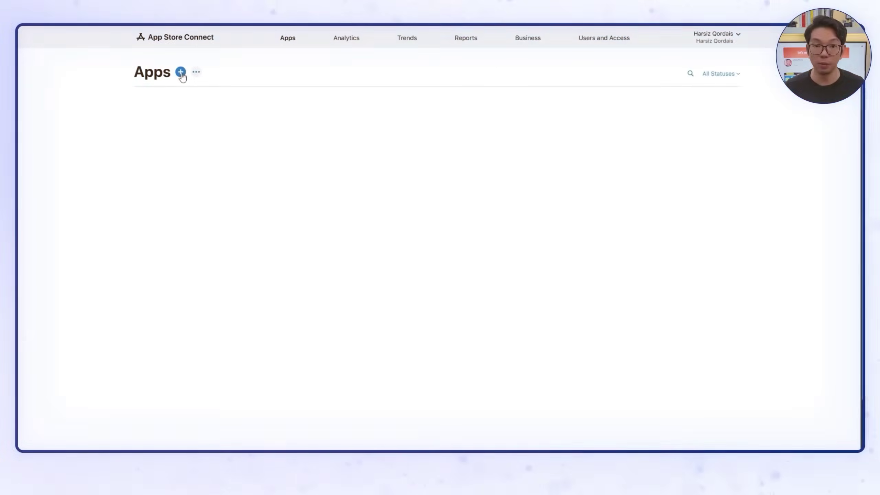
click(200, 89)
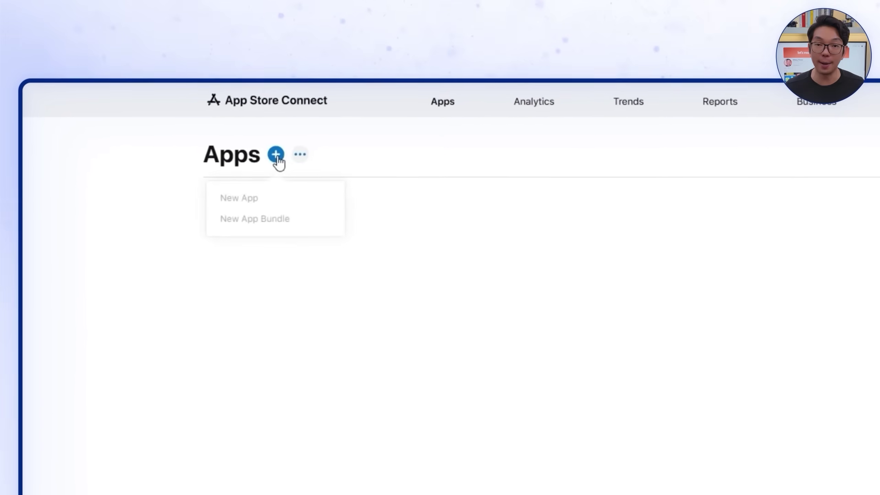
click(261, 219)
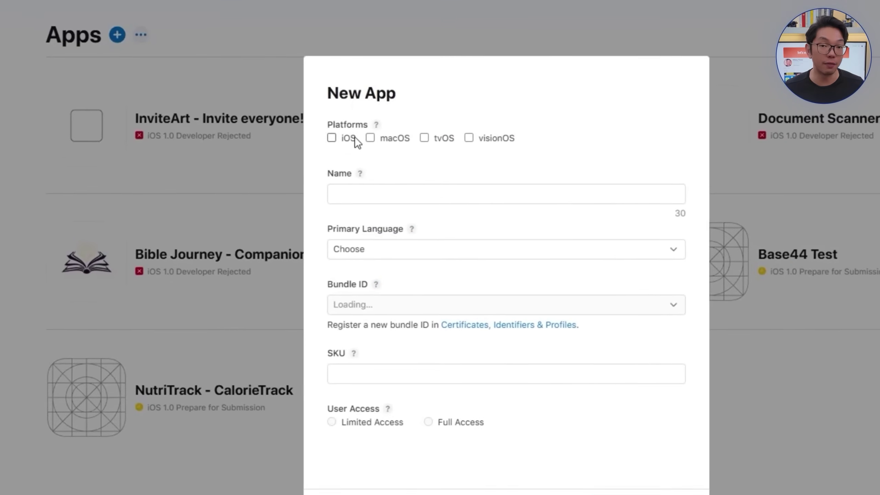
click(450, 221)
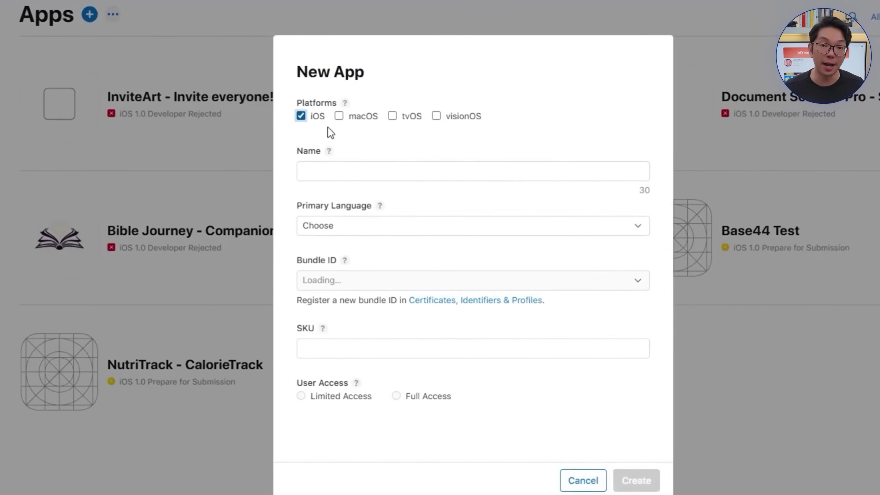
click(717, 286)
text(DreamTracker )
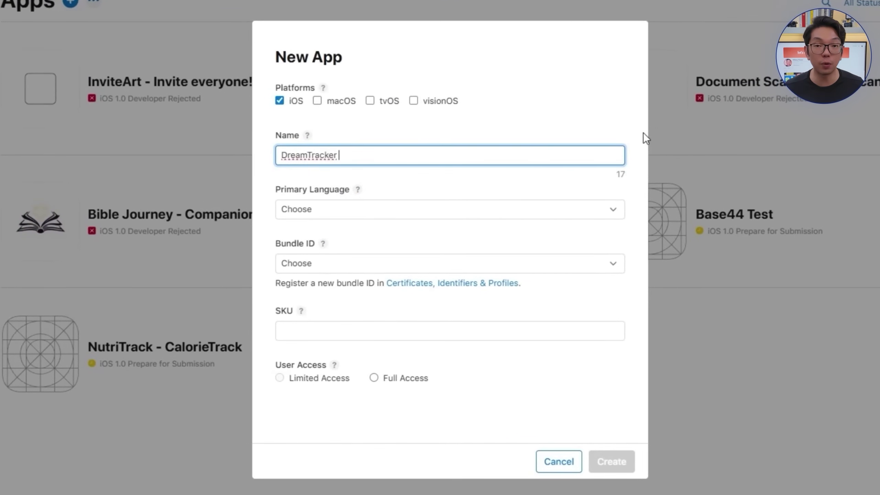
text(- Baby Sleep Aid)
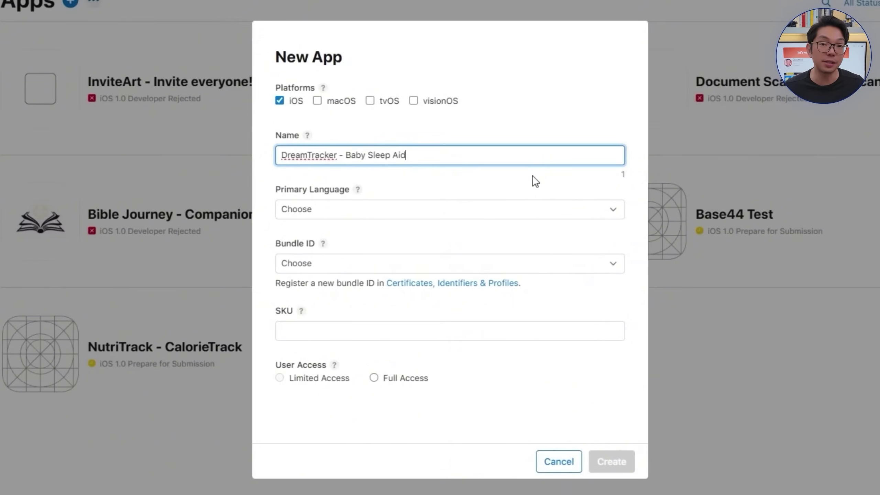
Step: Choose English (U.S.), bundle ID com.despia.dreamtracker, and SKU DREAMTRACKER for the new app
click(488, 208)
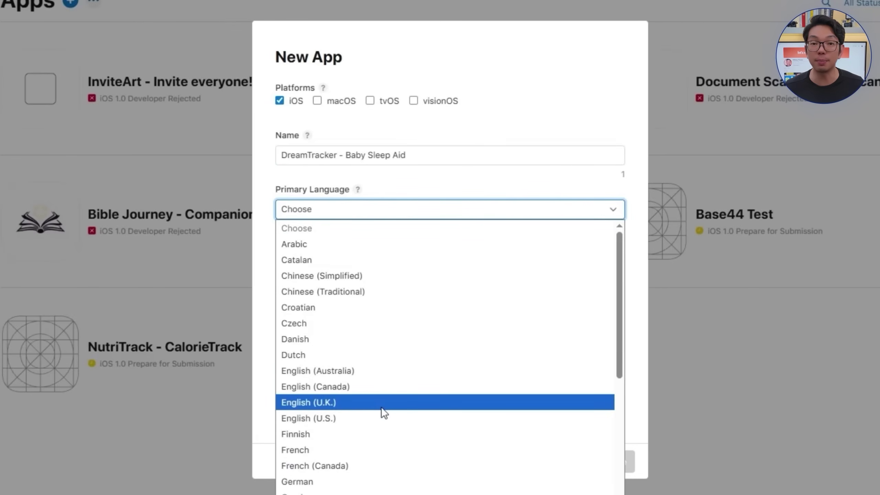
click(386, 416)
click(345, 263)
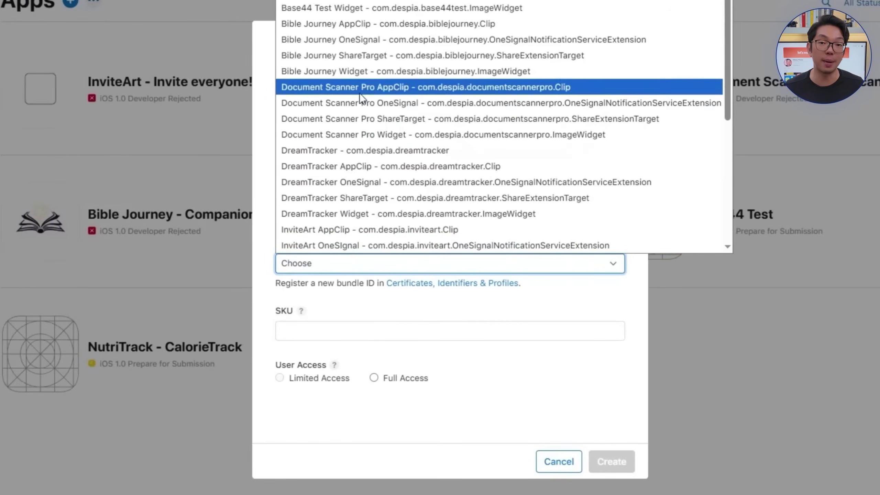
click(360, 151)
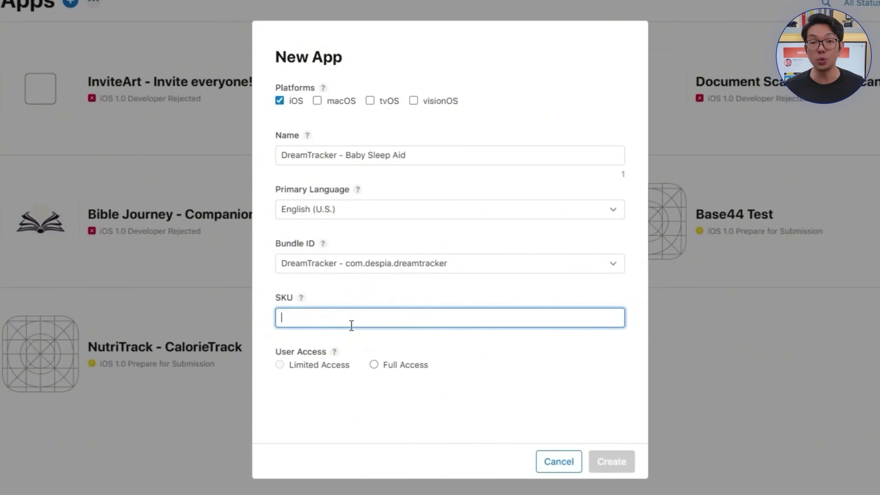
text(DREAMTRACKER)
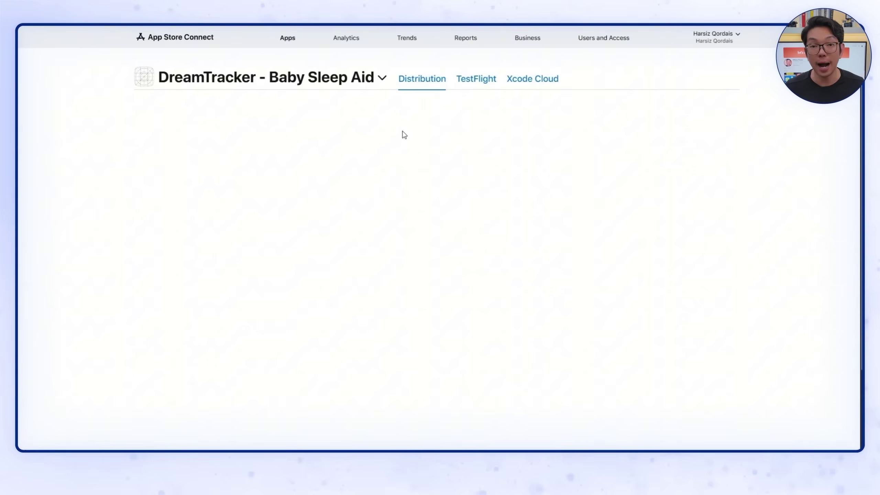
Step: Copy DreamTracker's Apple ID number from App Store Connect's App Information
click(149, 80)
scroll(454, 248, down, 5)
drag(293, 216, 441, 215)
key(ctrl+c)
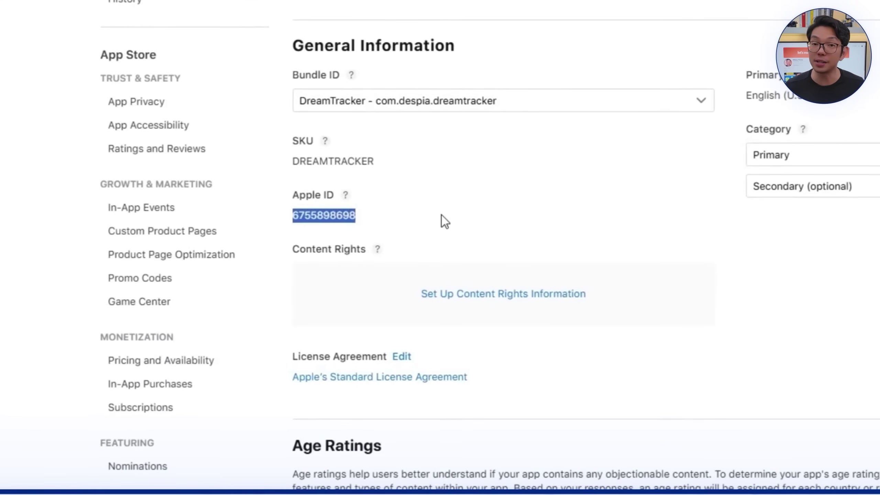
click(398, 207)
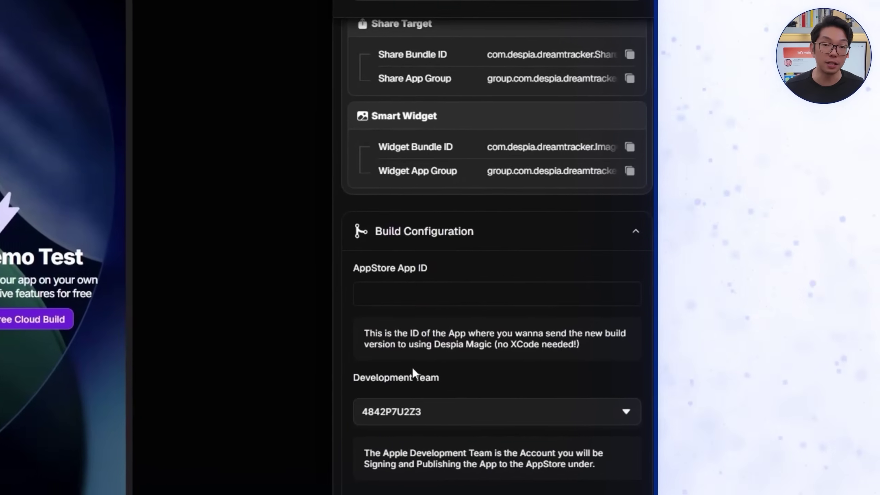
Step: Paste the Apple ID into Despia's AppStore App ID field and publish the project
click(445, 295)
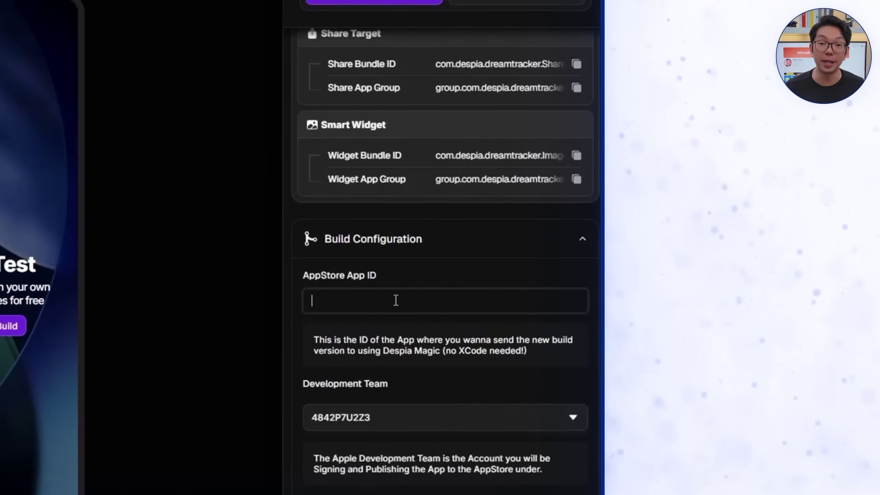
key(ctrl+v)
scroll(421, 326, down, 3)
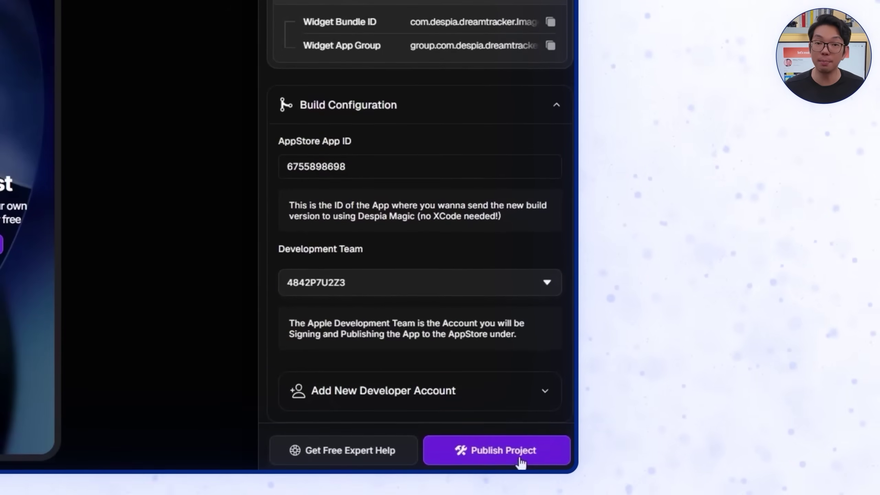
click(496, 450)
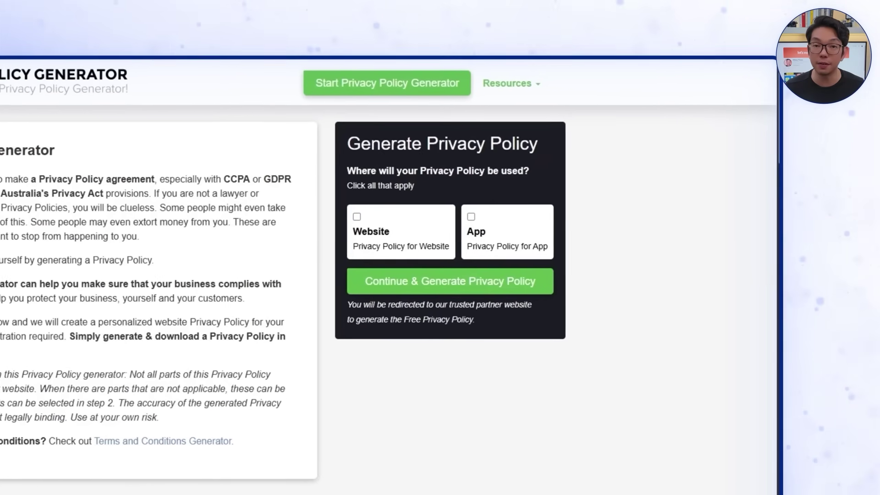
Step: Start an app privacy policy for DreamTracker, published by an individual in United States/Alaska
click(509, 243)
click(401, 281)
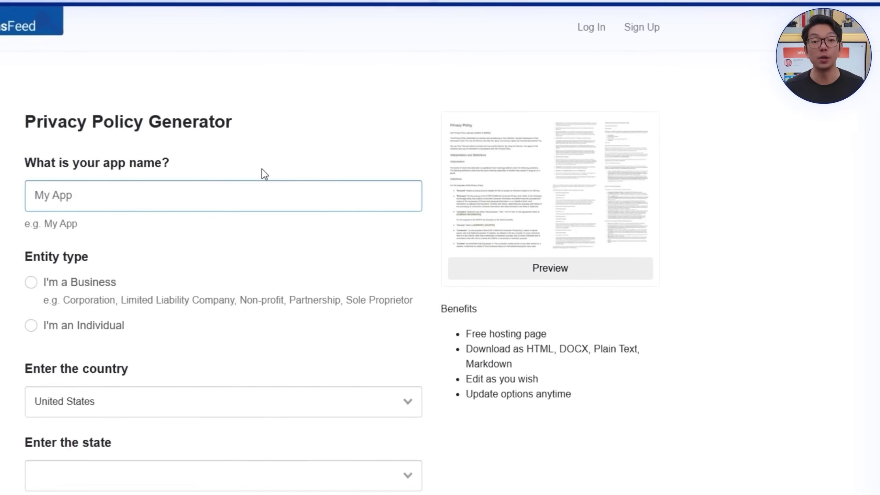
text(DreamTracker)
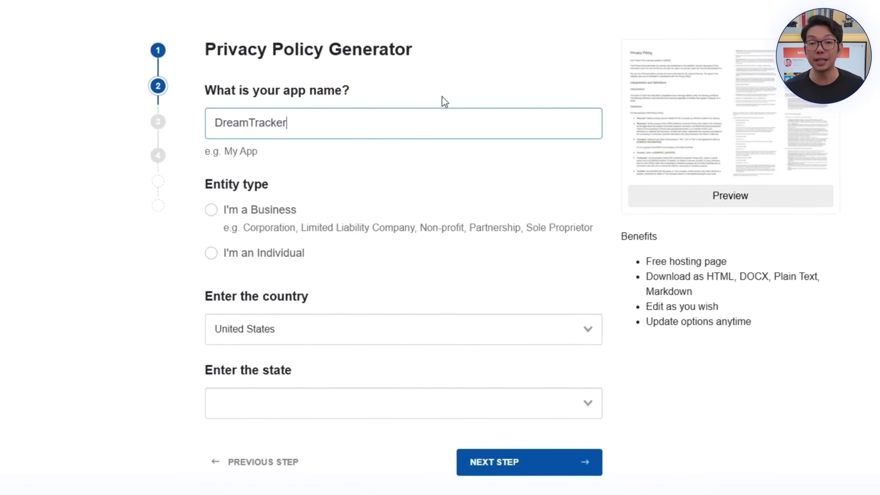
click(277, 246)
click(284, 399)
click(247, 425)
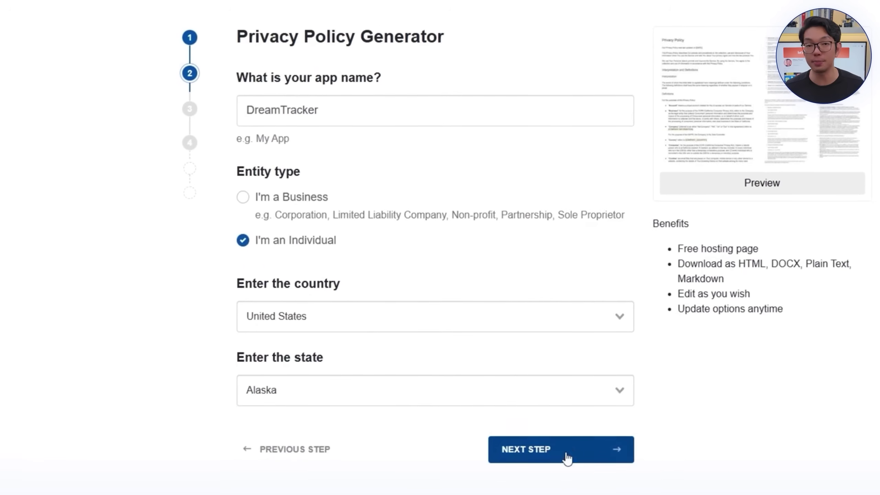
click(551, 459)
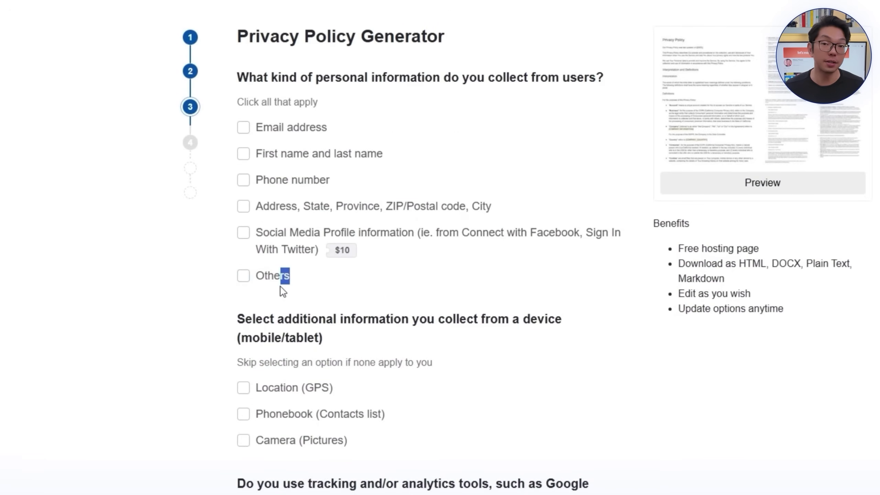
Step: Tick Others, answer No to emails, remarketing, CalOPPA and children's data, and enter the contact email
click(281, 287)
scroll(284, 283, down, 5)
scroll(272, 252, down, 3)
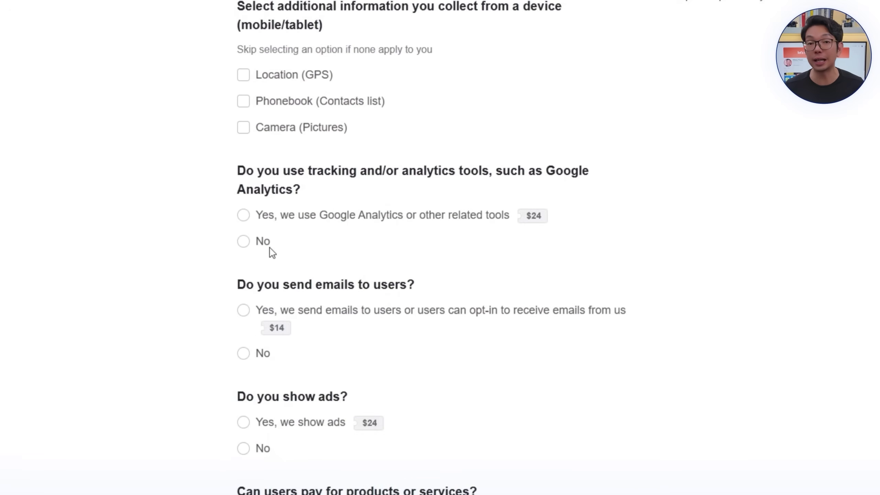
click(265, 354)
scroll(265, 336, down, 8)
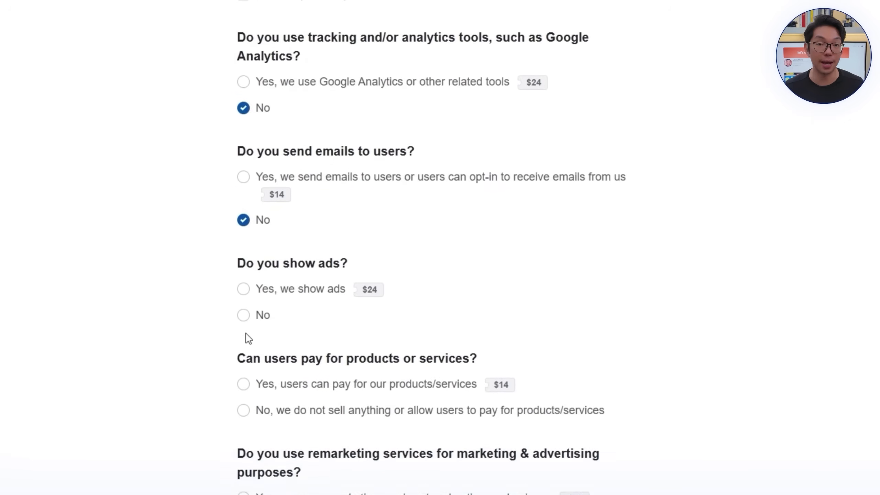
click(244, 344)
scroll(249, 340, down, 12)
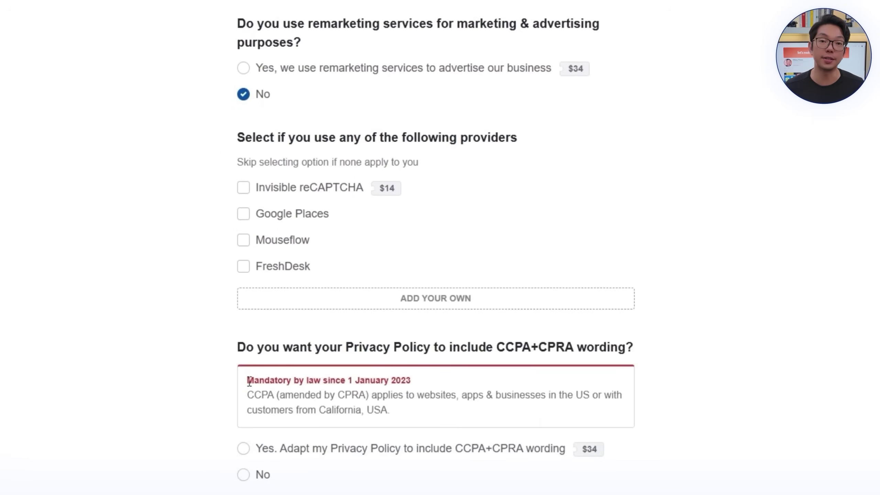
scroll(255, 396, down, 6)
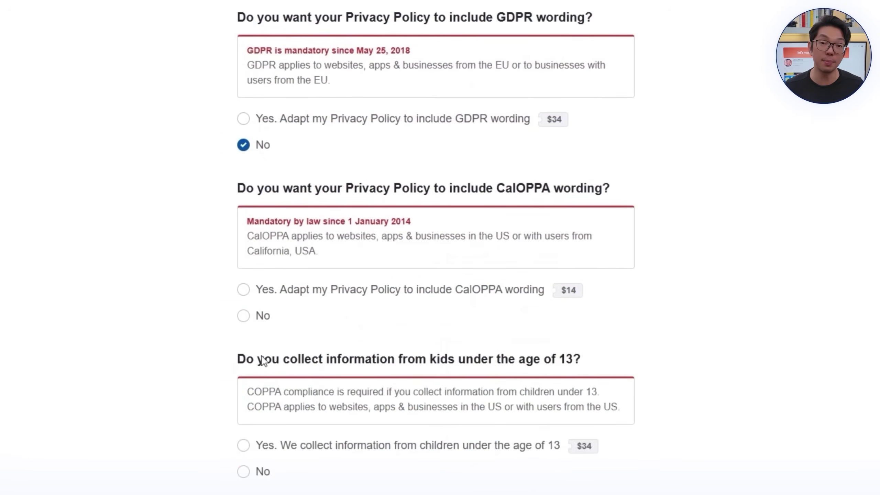
click(255, 314)
scroll(246, 333, down, 5)
click(258, 283)
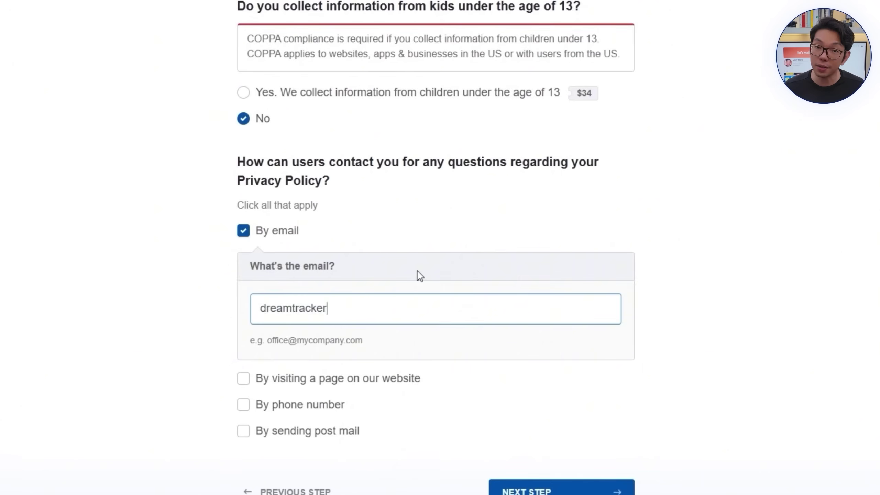
text(@demoemail.com)
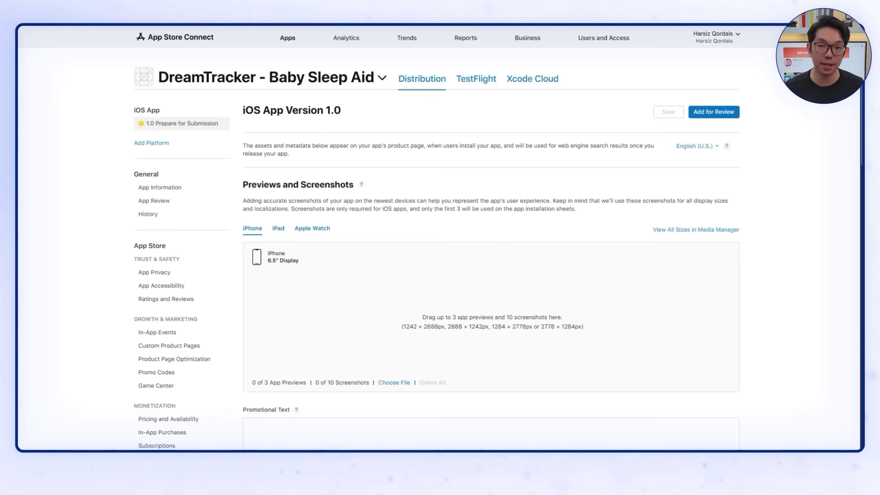
Step: Upload three screenshots each to the iPhone 6.5" and iPad 13" display sets
drag(482, 307, 531, 307)
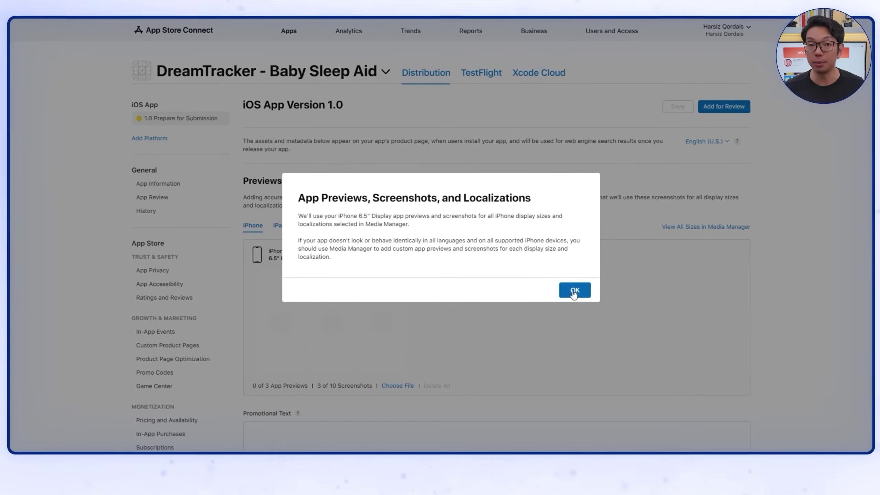
click(570, 291)
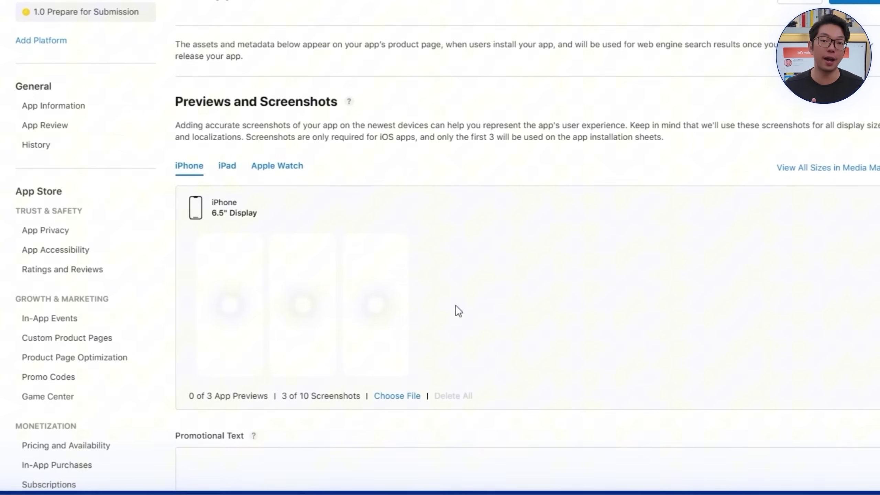
click(240, 183)
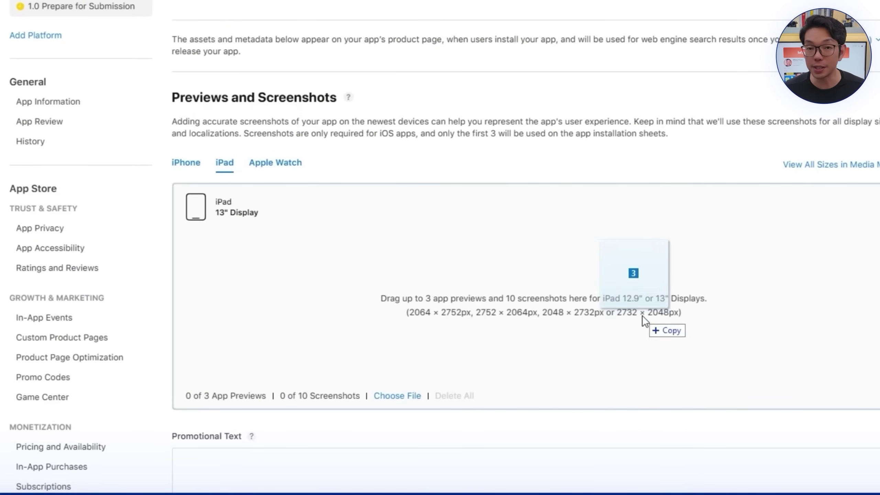
drag(642, 315, 627, 298)
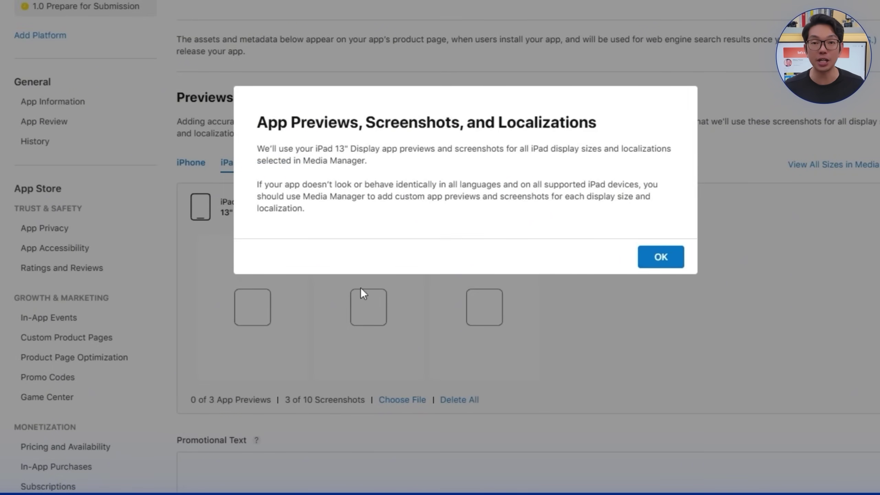
click(675, 262)
Step: Enter 'DreamTracker - Baby Sleep Aid' as the promotional text
click(189, 163)
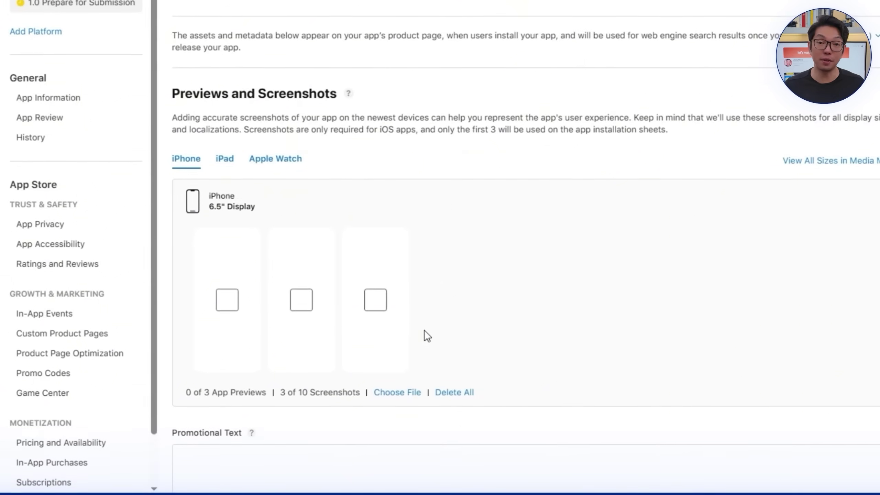
scroll(426, 335, down, 8)
scroll(424, 333, down, 2)
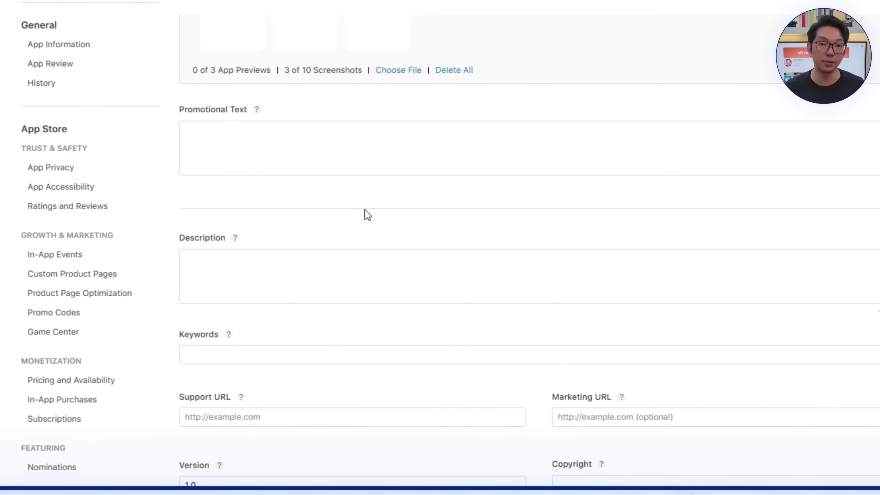
click(370, 157)
text(DreamTracker )
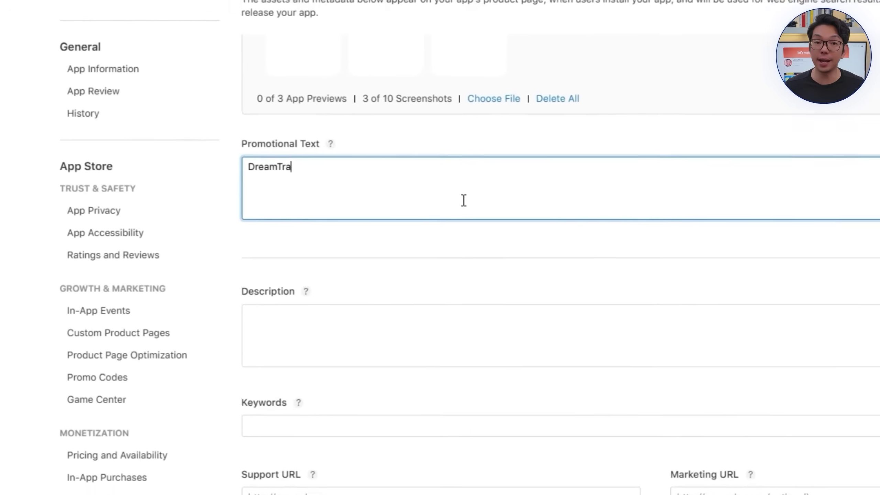
text(- Baby S)
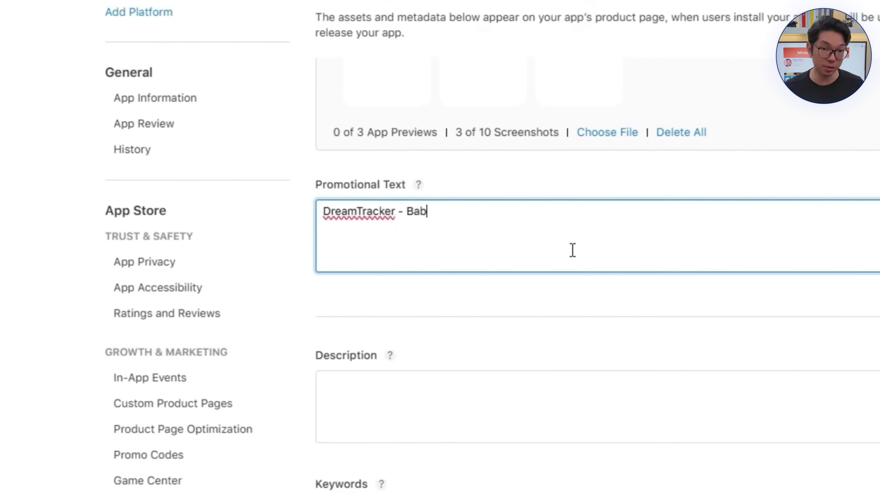
text(leep Aid)
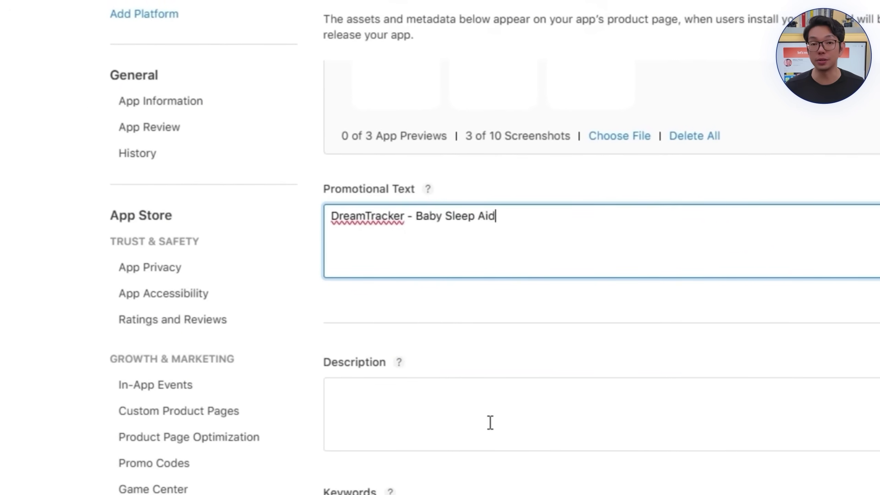
Step: Write the description starting 'DreamTracker is a professional high quality app, designed to help aid you track'
click(490, 422)
text(DreamTracker is a professional high quality app,)
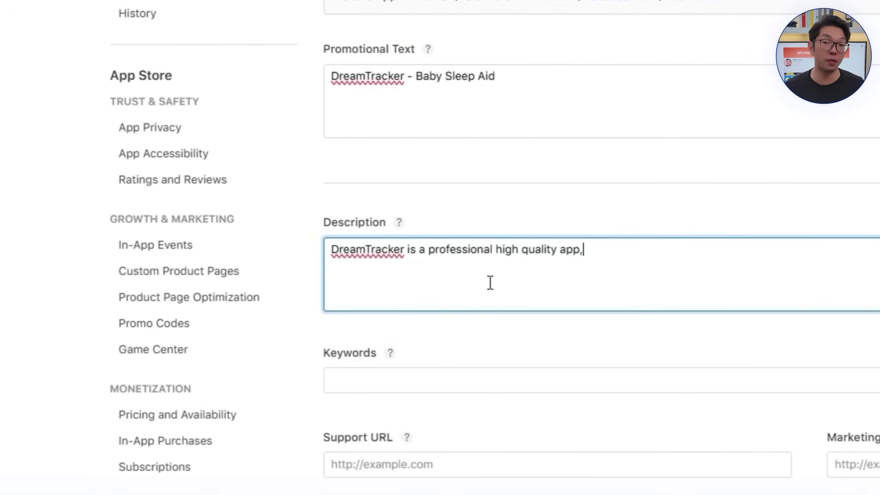
text( designed to help aid you trac)
key(BackSpace)
key(BackSpace)
key(BackSpace)
key(BackSpace)
key(BackSpace)
key(BackSpace)
key(BackSpace)
key(BackSpace)
text(track)
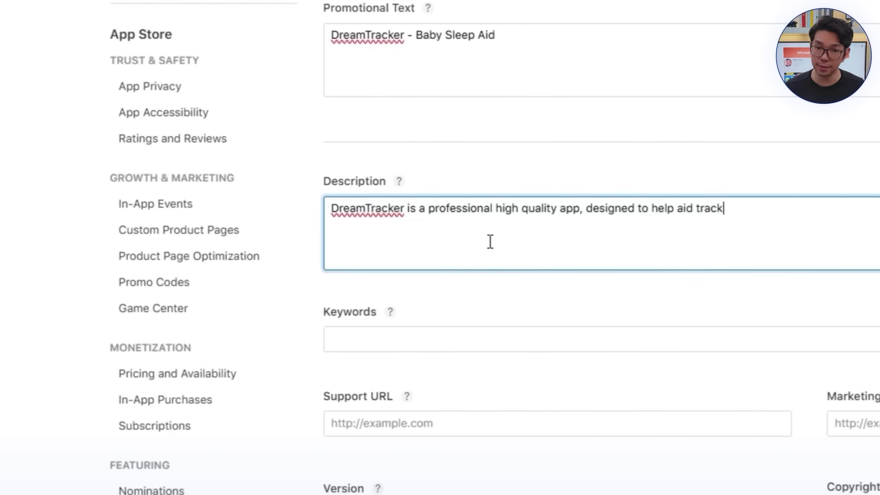
key(BackSpace)
key(BackSpace)
key(BackSpace)
key(BackSpace)
key(BackSpace)
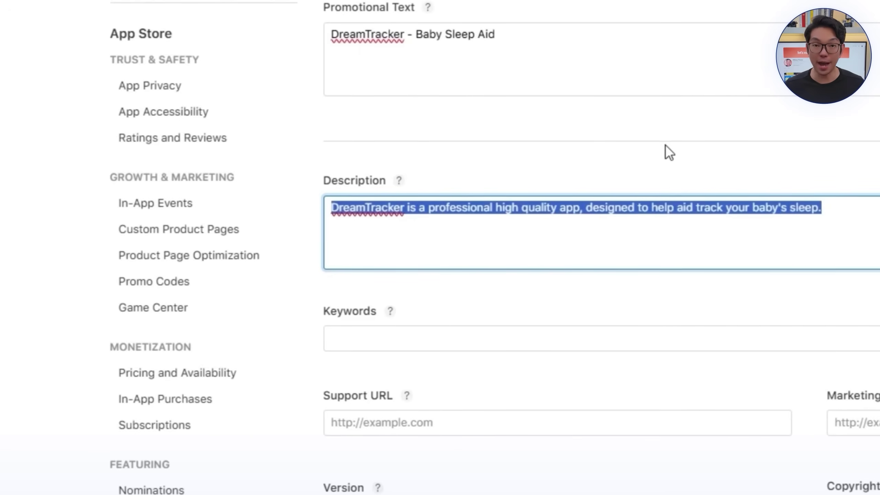
click(669, 153)
Step: Add keywords Tracking, Health, Sleep and the privacy policy link as support and marketing URLs
scroll(796, 249, down, 5)
click(784, 250)
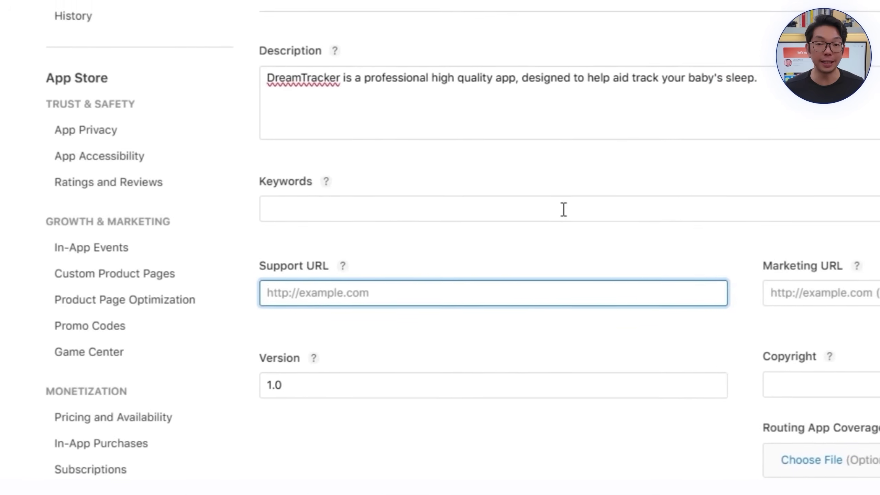
click(564, 209)
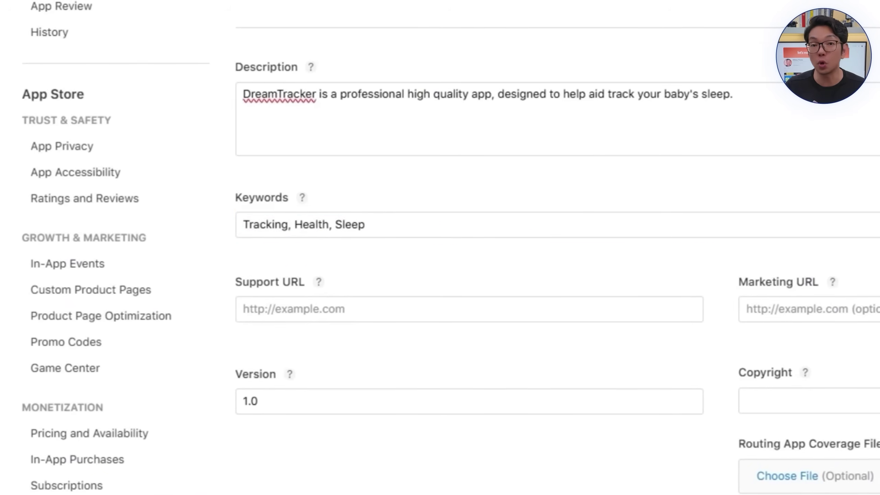
click(565, 314)
text(https://termsfeed.com/live/62e40fce-57df-4b1c-aa6c-cc01f2c06e0e)
click(794, 302)
text(https://termsfeed.com/live/62e40fce-57df-4b1c-aa6c-cc01f2c06e0e)
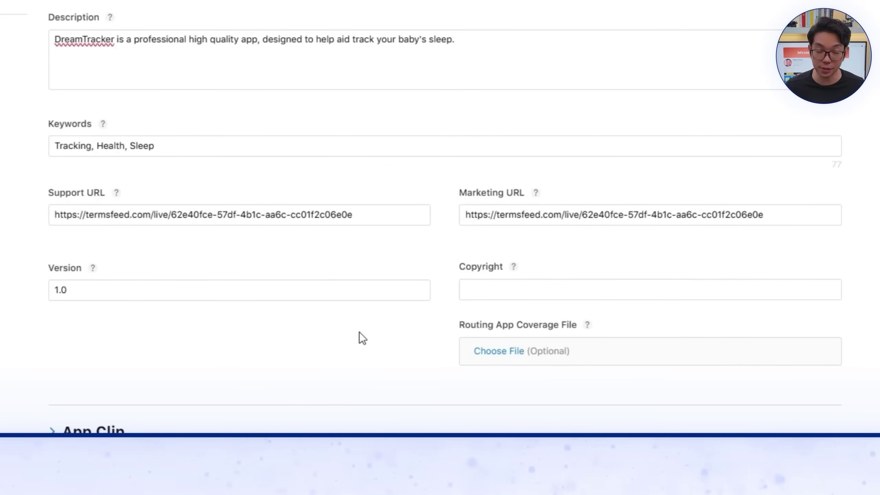
Step: Set the copyright to 'DreamTrack, 2025'
click(535, 292)
text(DreamTrack, 2025)
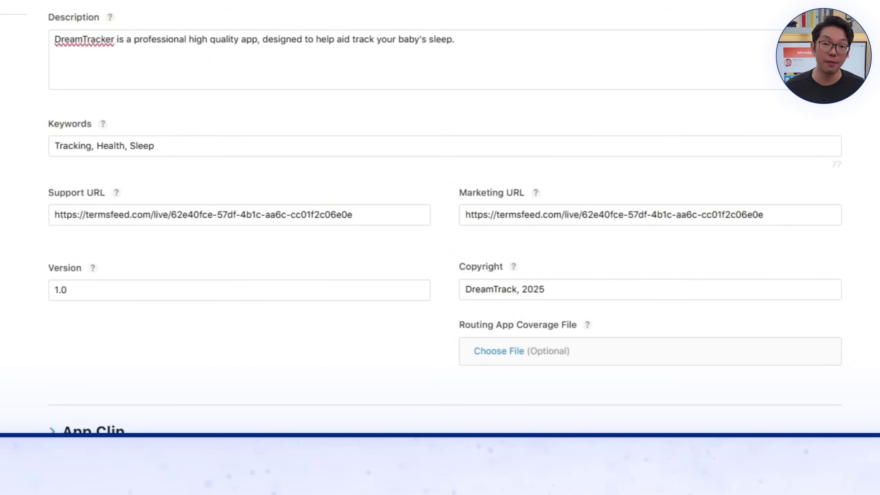
scroll(314, 324, down, 13)
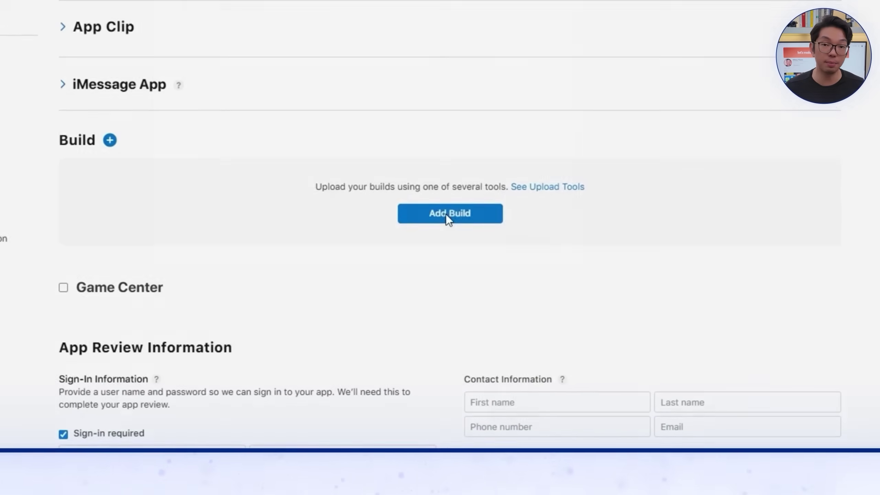
Step: Attach build 1 (version 1.0.0), untick sign-in required, and save the version 1.0 page
click(444, 201)
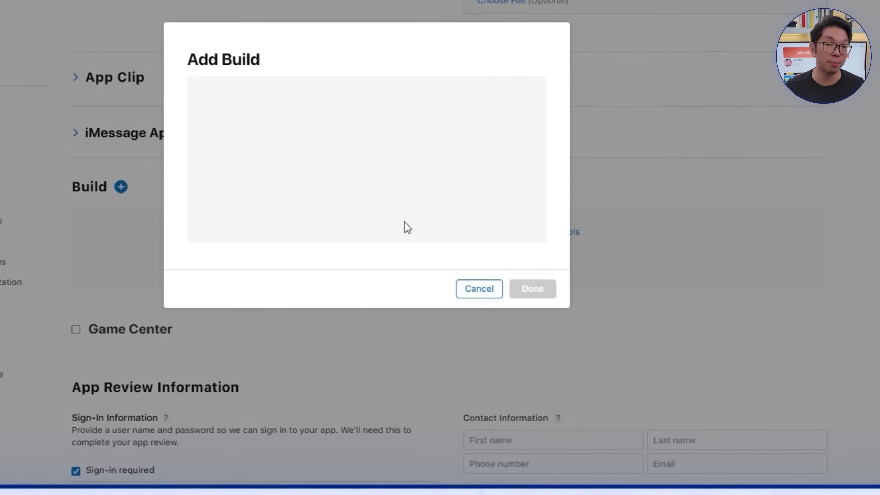
click(206, 162)
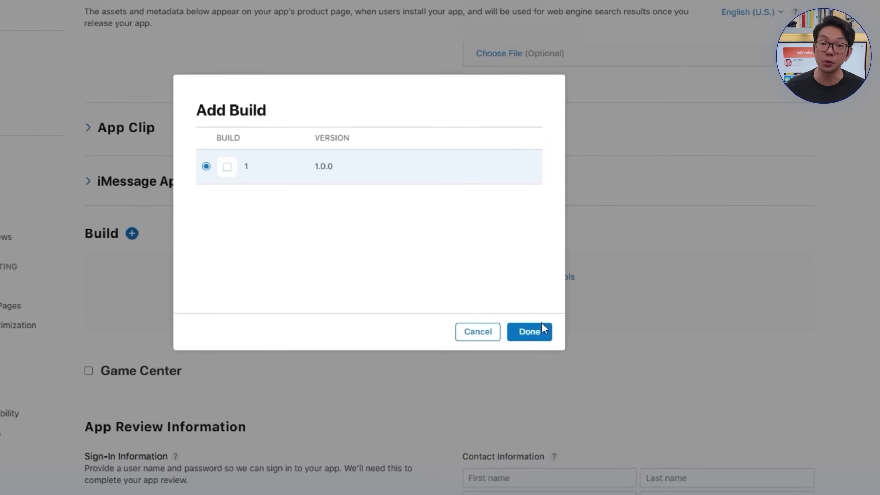
click(539, 331)
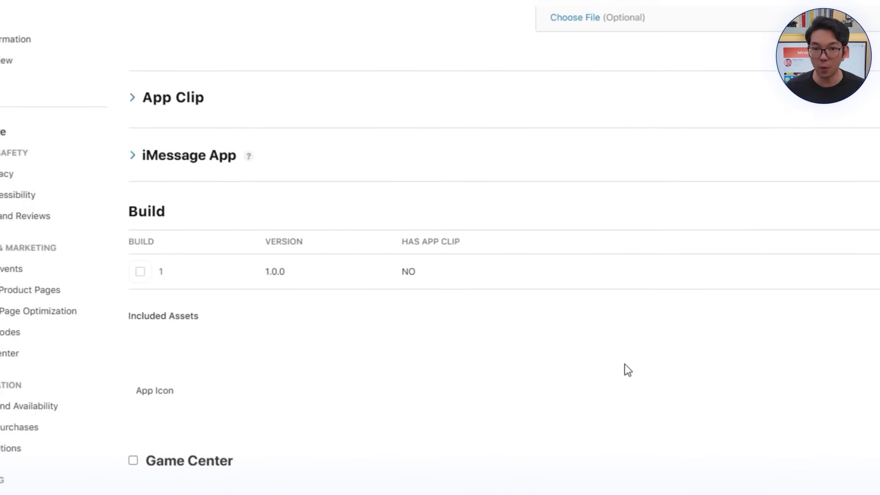
scroll(624, 364, down, 10)
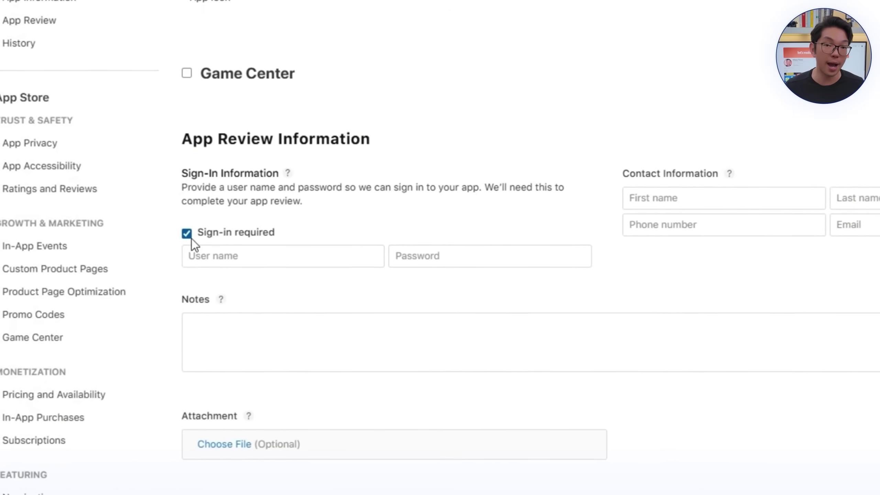
click(190, 237)
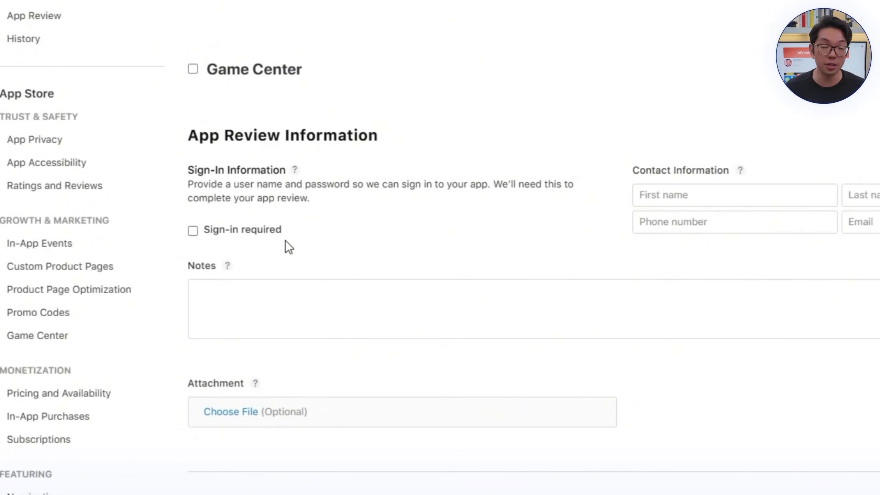
scroll(371, 285, down, 6)
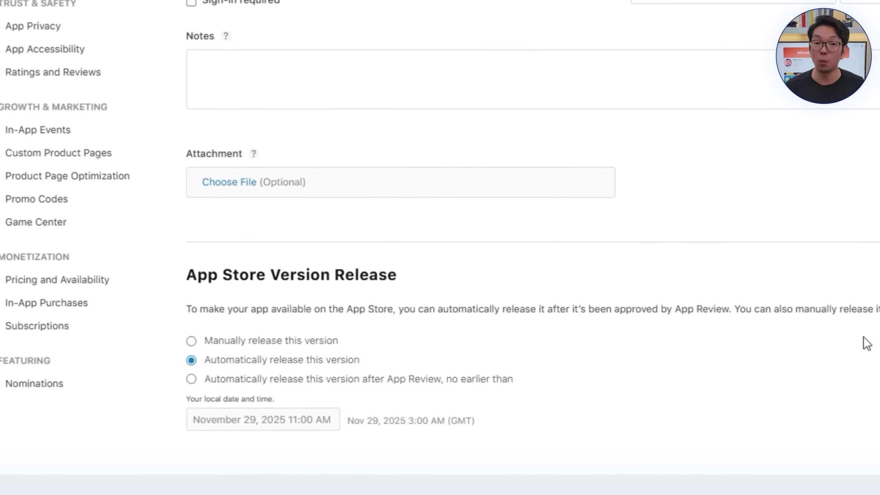
scroll(837, 363, up, 15)
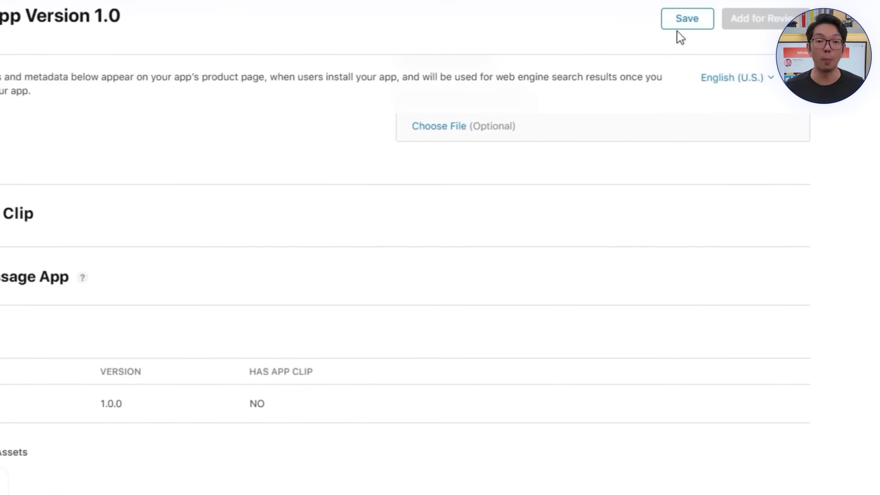
click(686, 17)
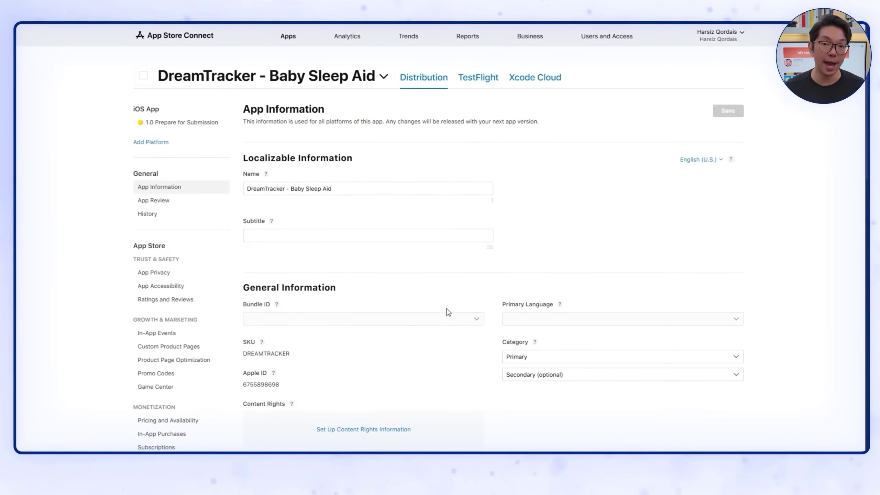
Step: Give the app subtitle 'Track your baby's sleep!' and primary category Utilities
click(375, 238)
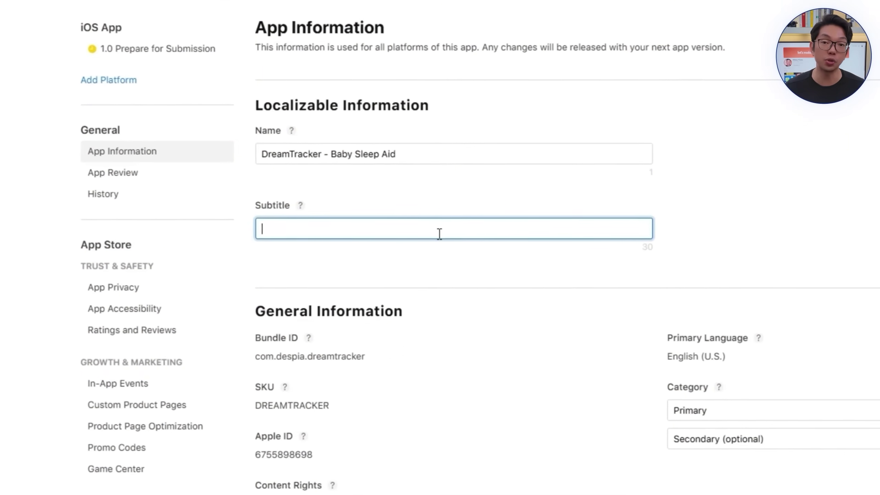
text(Track your baby's sleep!)
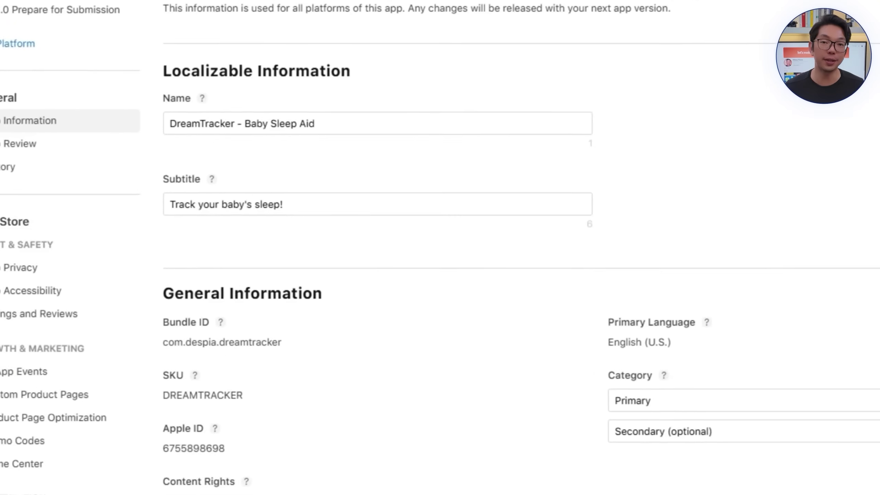
click(554, 353)
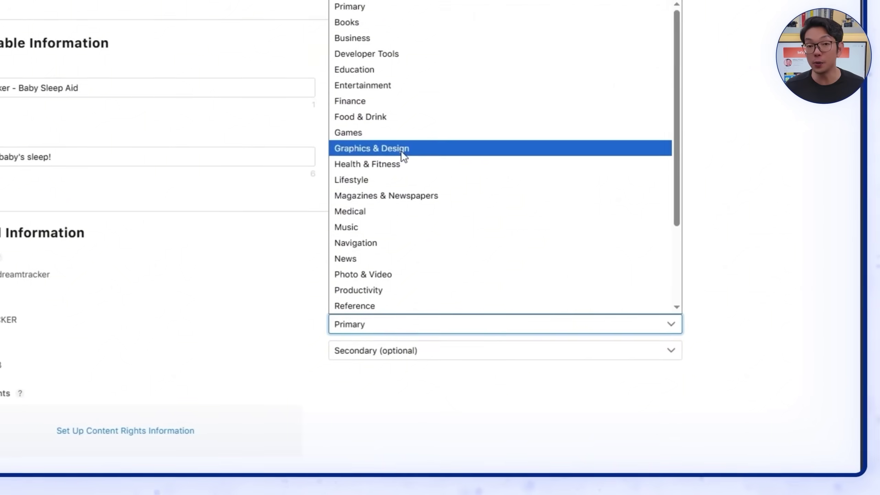
scroll(396, 210, down, 3)
scroll(392, 230, up, 3)
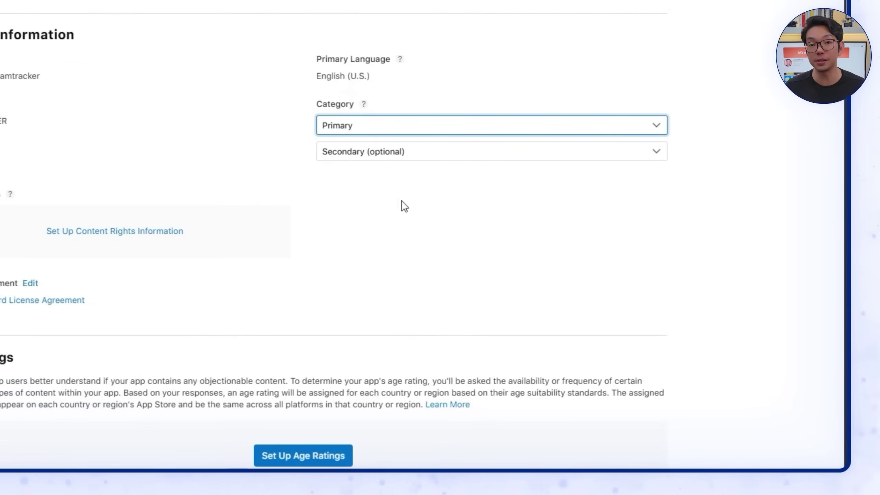
click(477, 426)
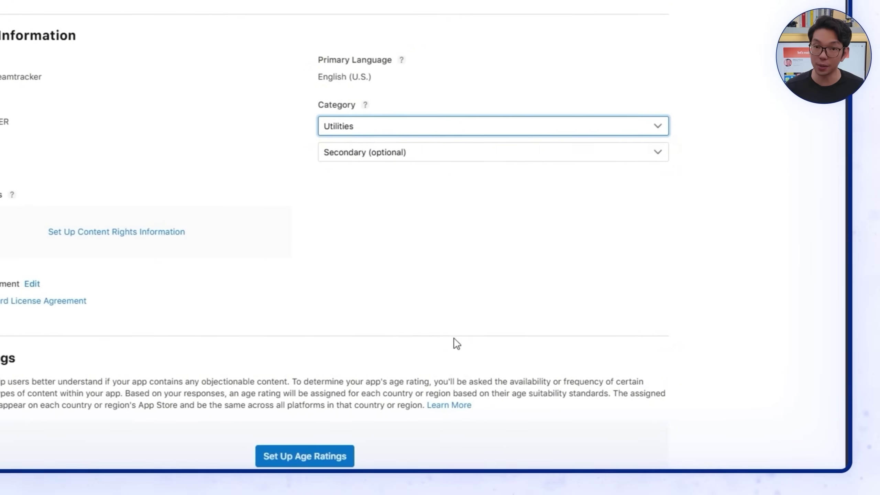
Step: Declare in Content Rights that the app contains no third-party content
click(142, 231)
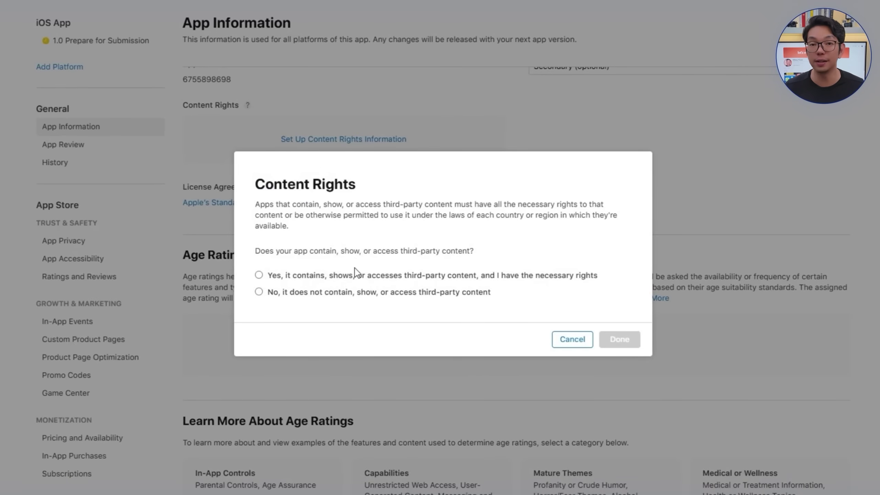
click(343, 295)
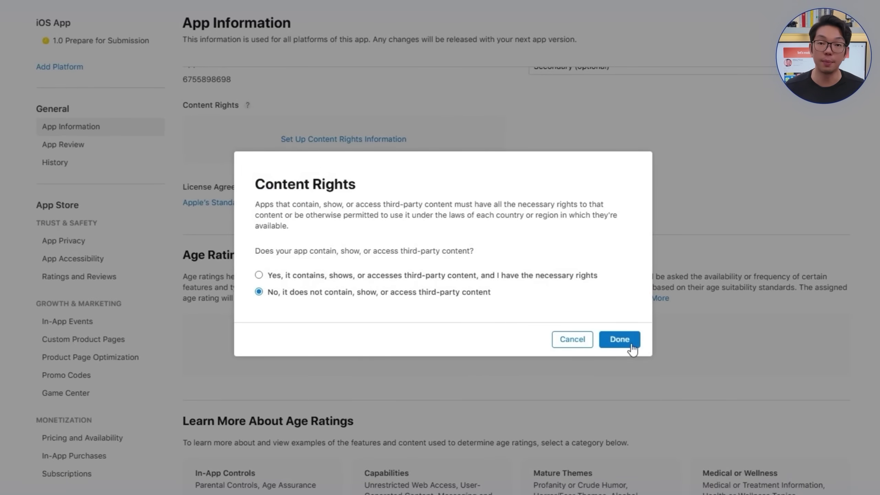
click(631, 345)
Step: Answer No to the age rating questions, including Messaging and Chat and User-Generated Content
click(537, 312)
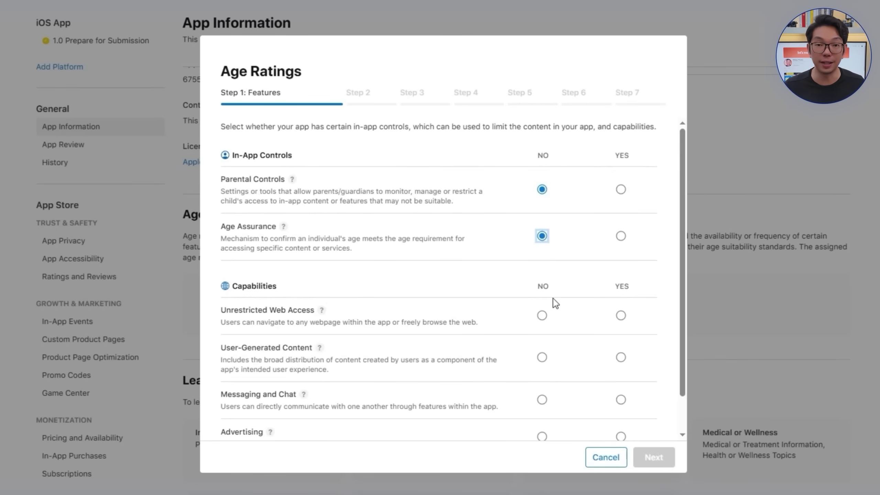
click(542, 399)
click(542, 357)
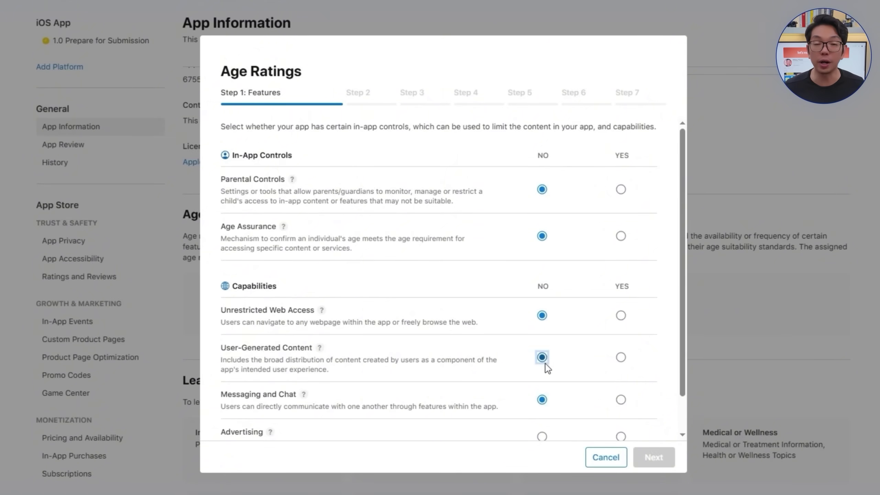
scroll(546, 367, down, 2)
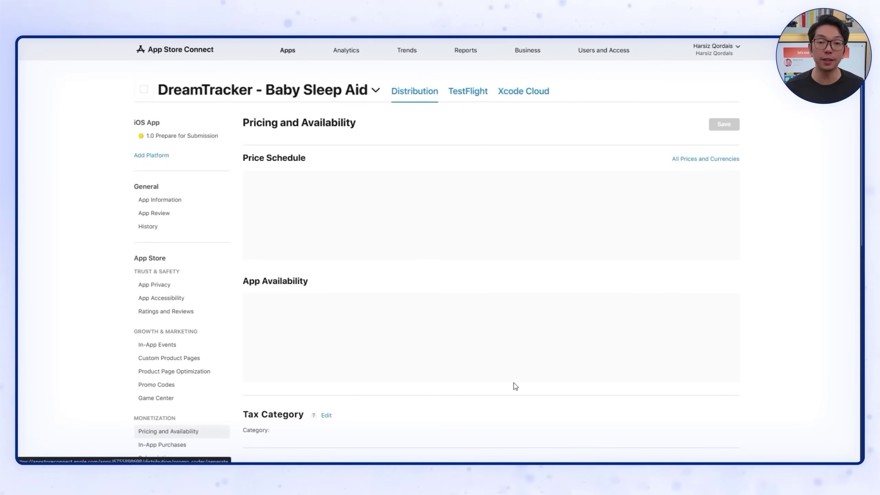
Step: Set the app's base price to $0.00 and accept the per-country prices
click(492, 230)
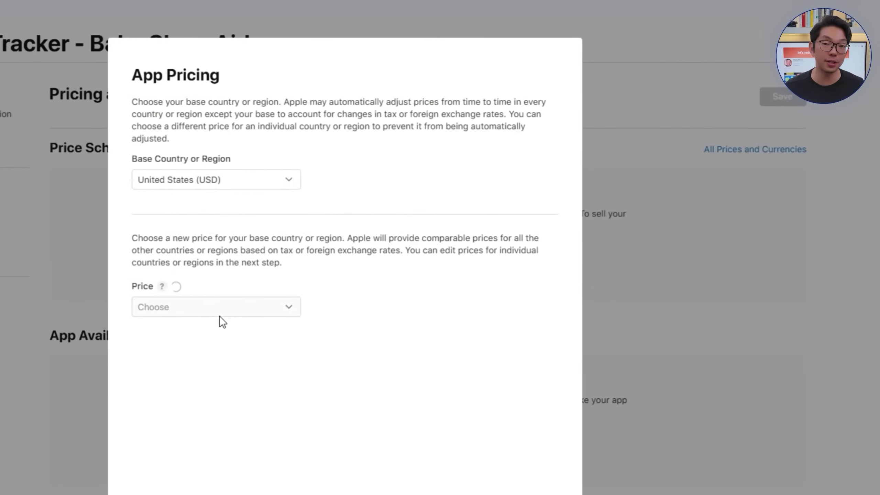
click(228, 313)
click(188, 390)
click(557, 494)
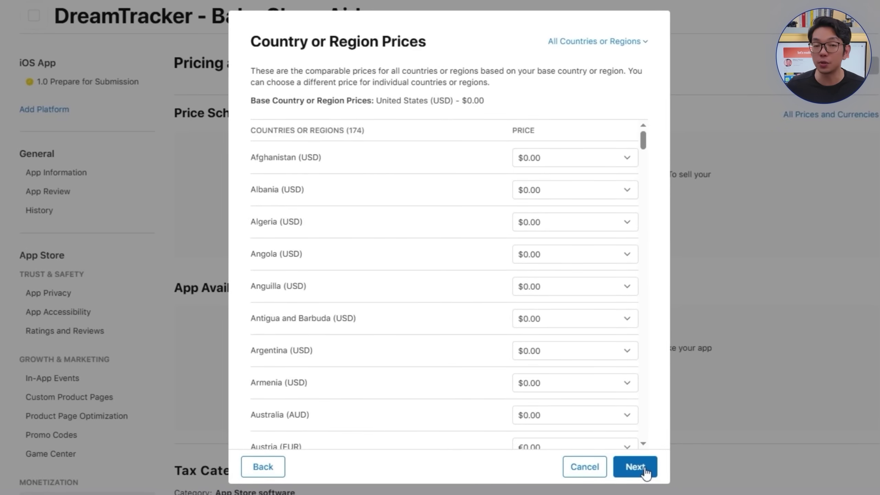
click(645, 469)
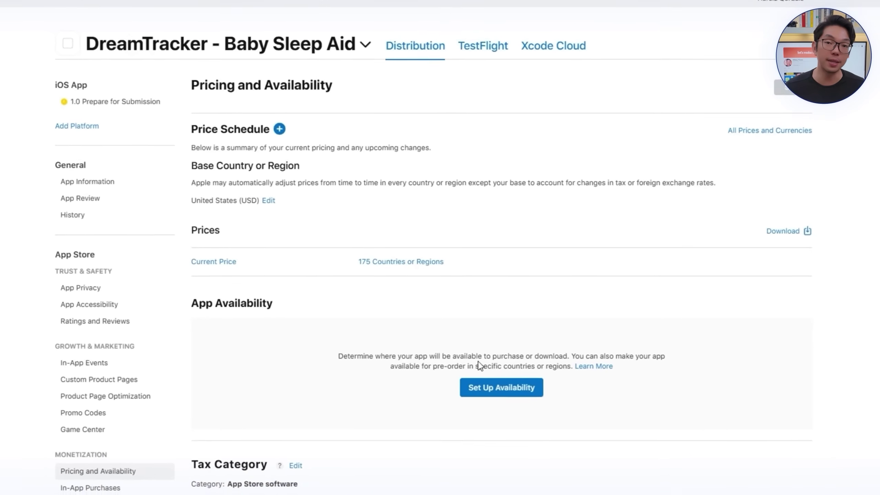
Step: Make the app available in all countries or regions
scroll(344, 323, down, 3)
click(471, 388)
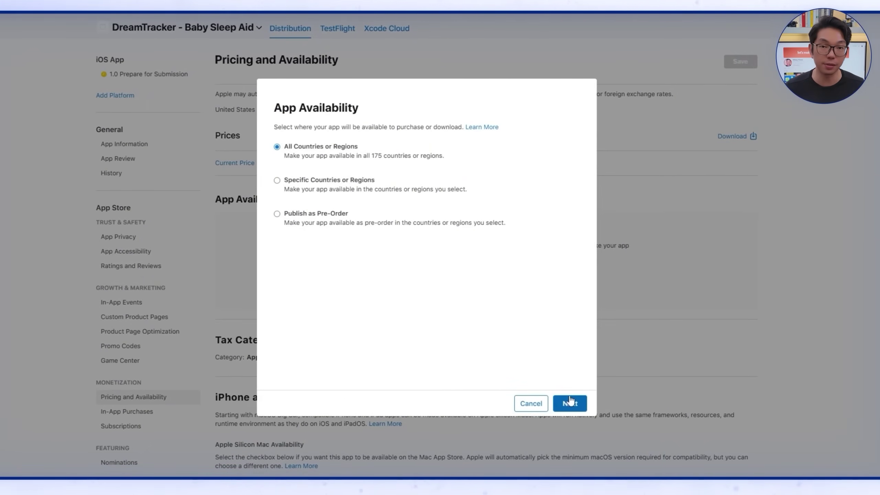
click(570, 402)
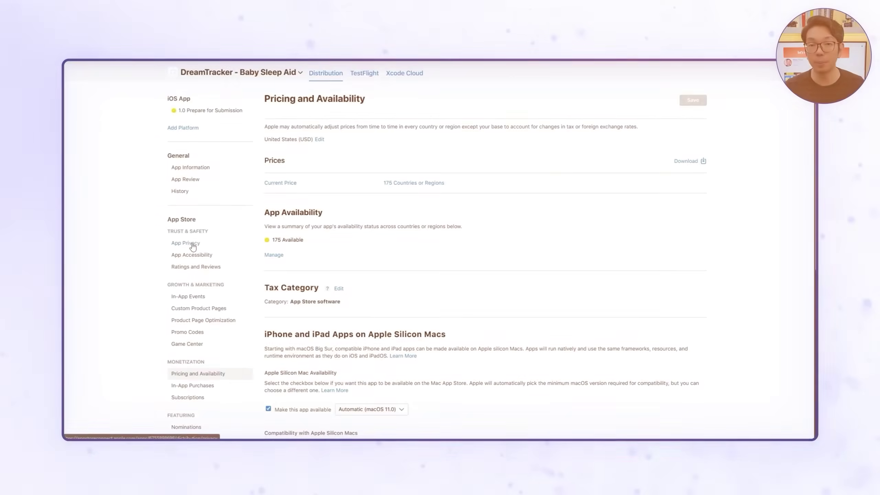
Step: Edit the privacy policy URLs and state that the app collects data
click(190, 247)
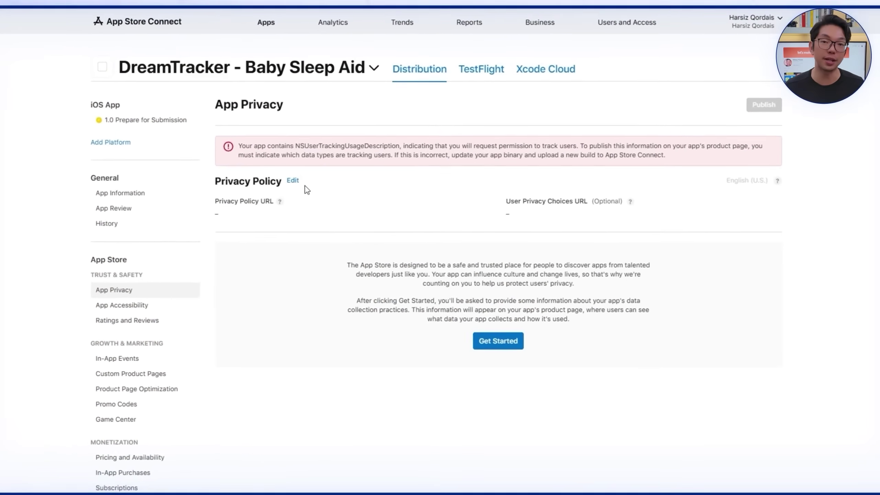
click(292, 180)
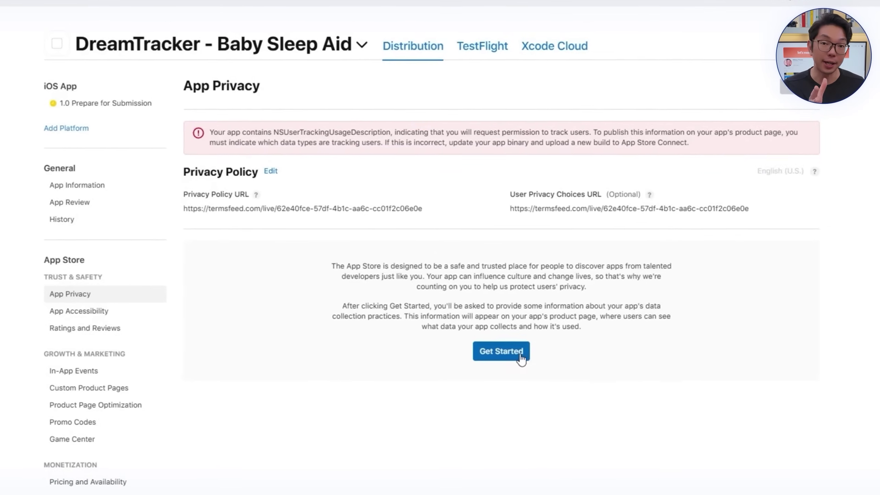
click(521, 360)
click(368, 314)
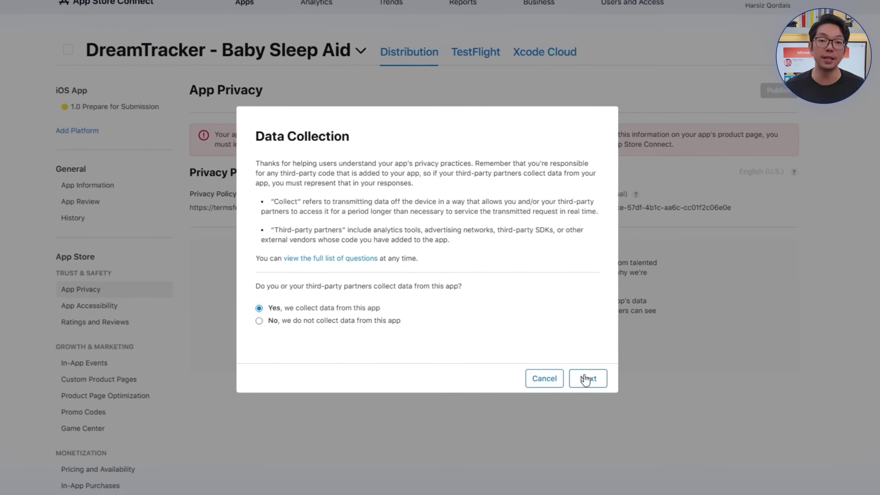
Step: Declare Other Data as collected, used for App Functionality, and continue to tracking
click(585, 383)
scroll(418, 256, down, 20)
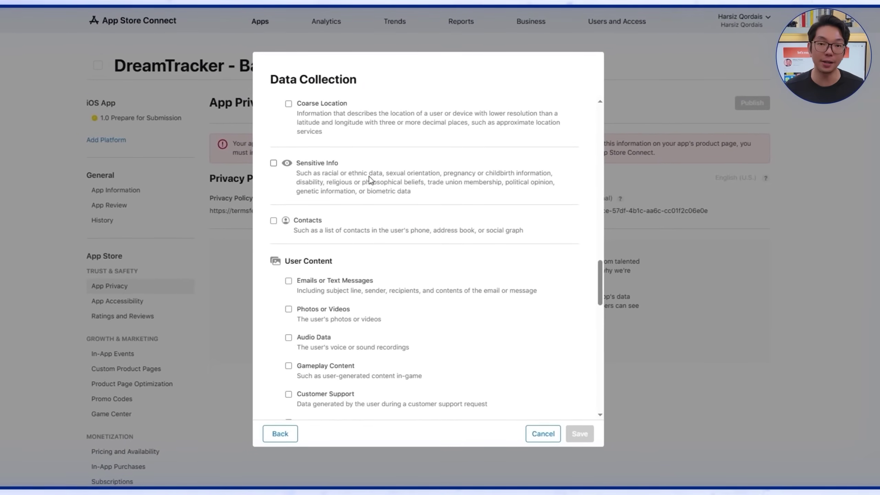
scroll(420, 314, down, 12)
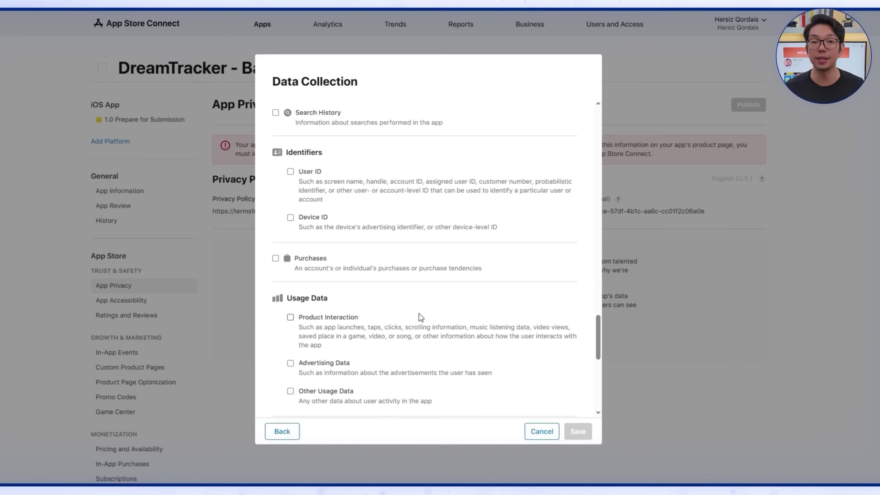
scroll(419, 314, down, 8)
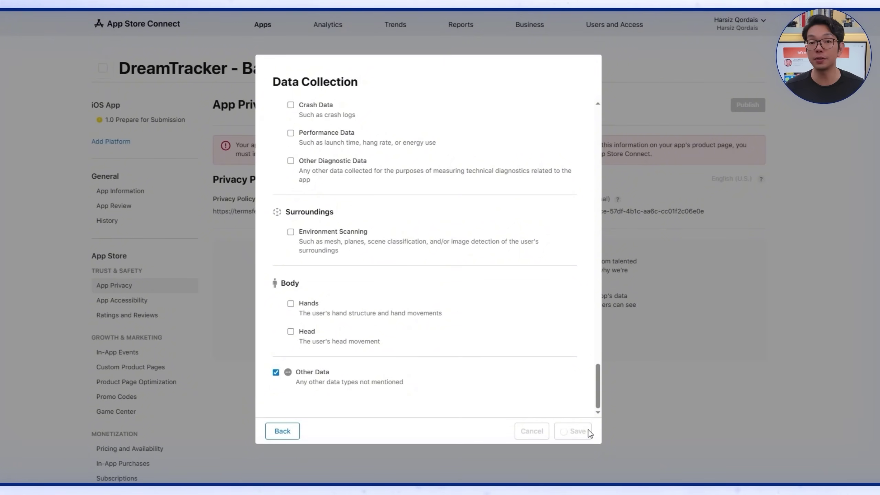
key(Return)
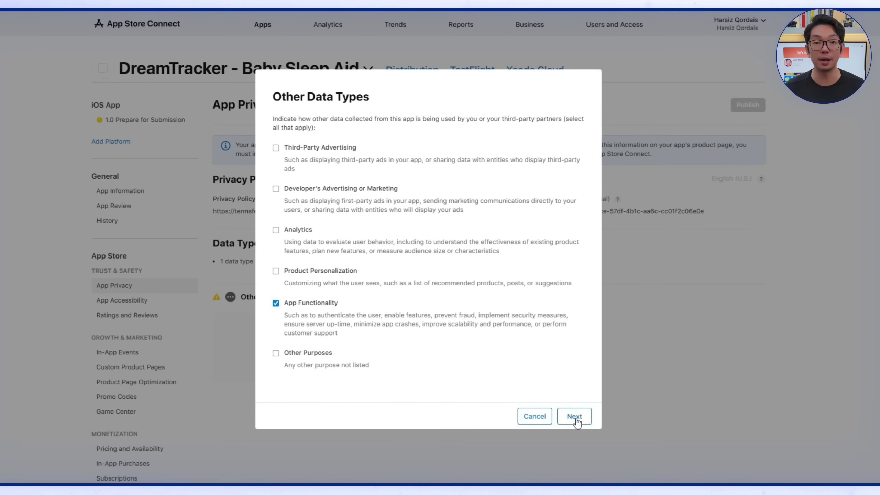
click(574, 416)
click(561, 402)
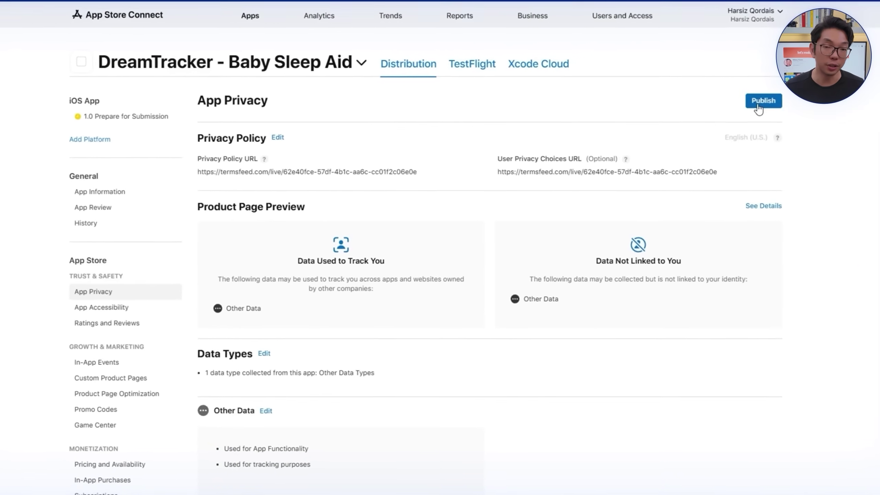
Step: Publish the App Privacy responses and confirm in the dialog
click(760, 103)
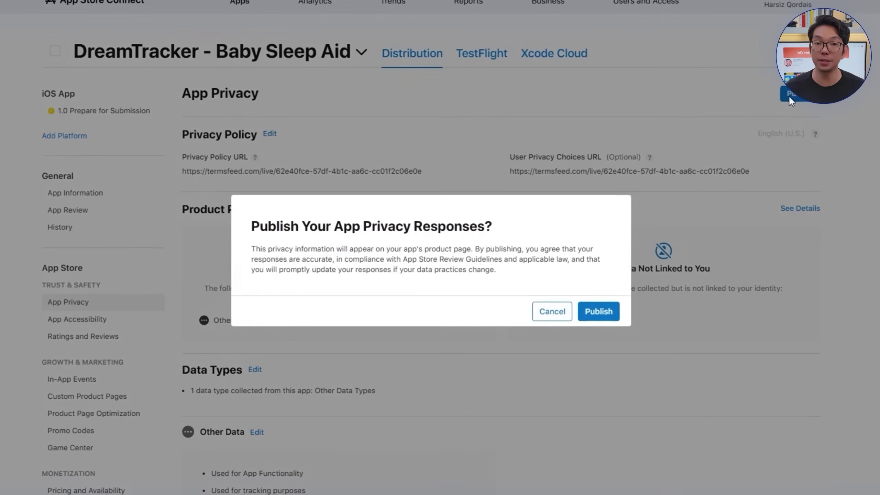
click(602, 313)
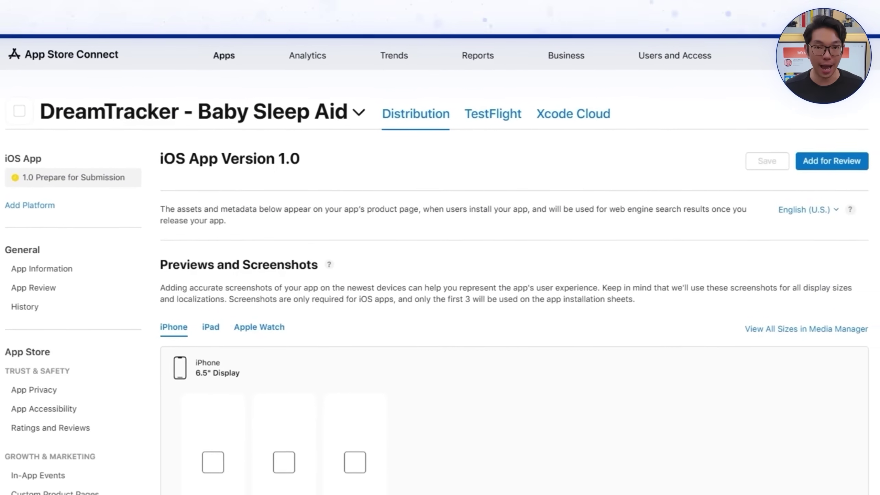
Step: Add version 1.0 to a submission, submit it for review, and view its review status
click(825, 159)
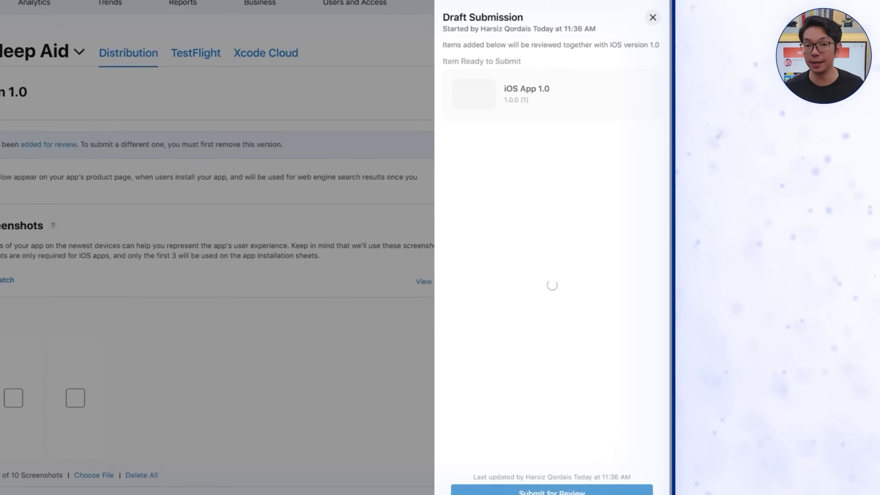
click(492, 492)
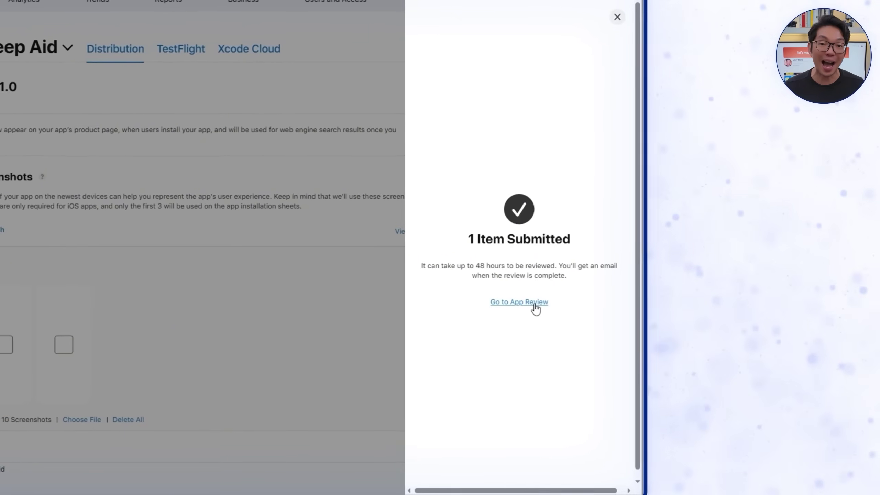
click(534, 305)
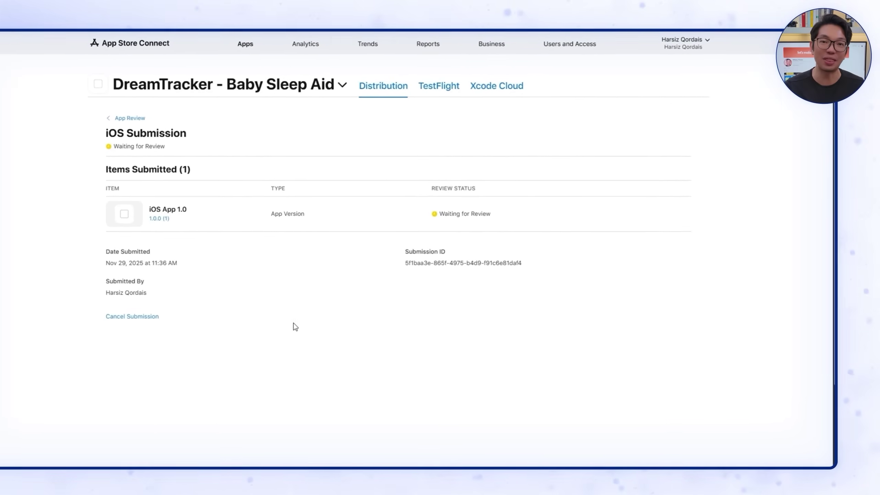
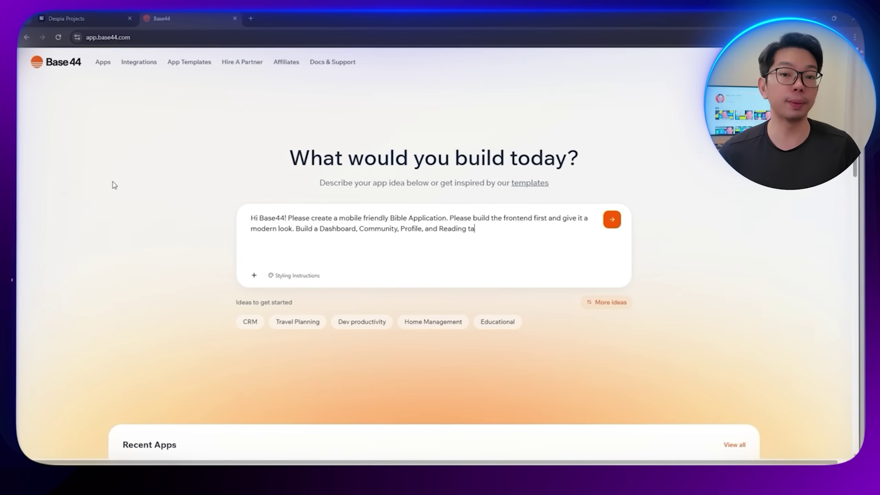
Step: Finish the Bible Journey prompt, requiring placeholders and local-storage-only data management, and submit it
text(Use placeholders for now. M)
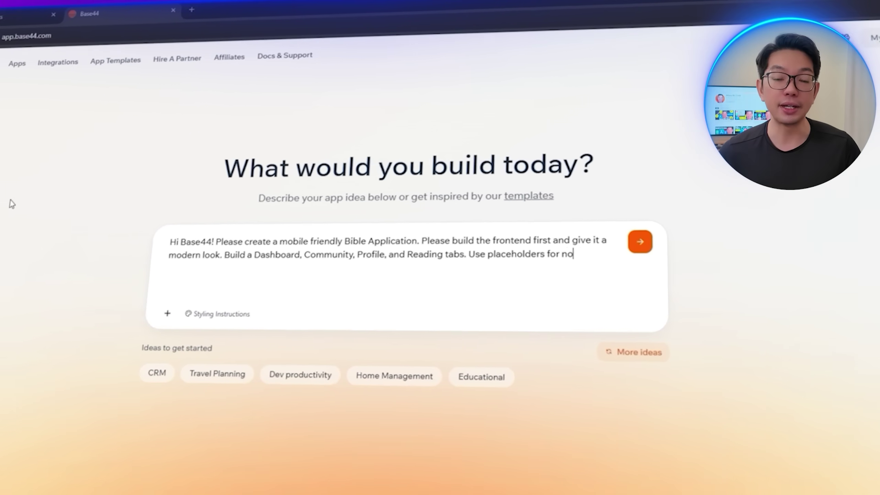
text(ake sure to only)
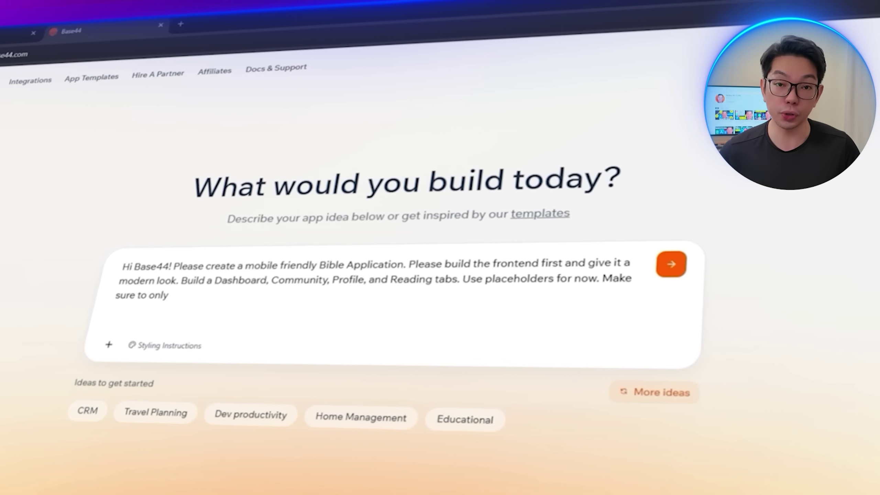
text( use local storage for data management. Do no)
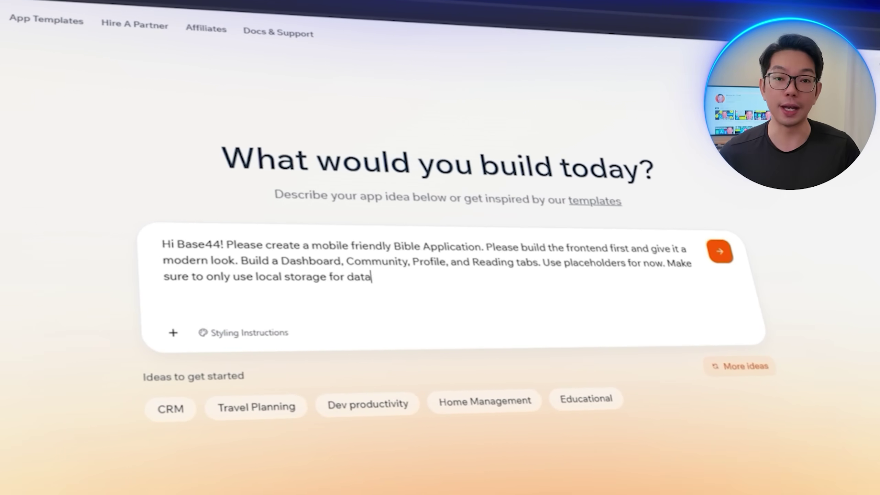
text(t use any database)
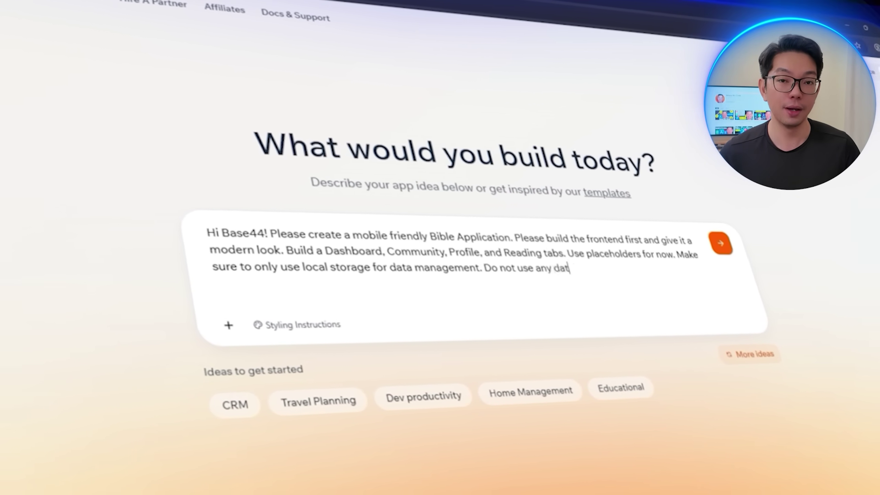
text(. Once done, we can start focusing on the featu)
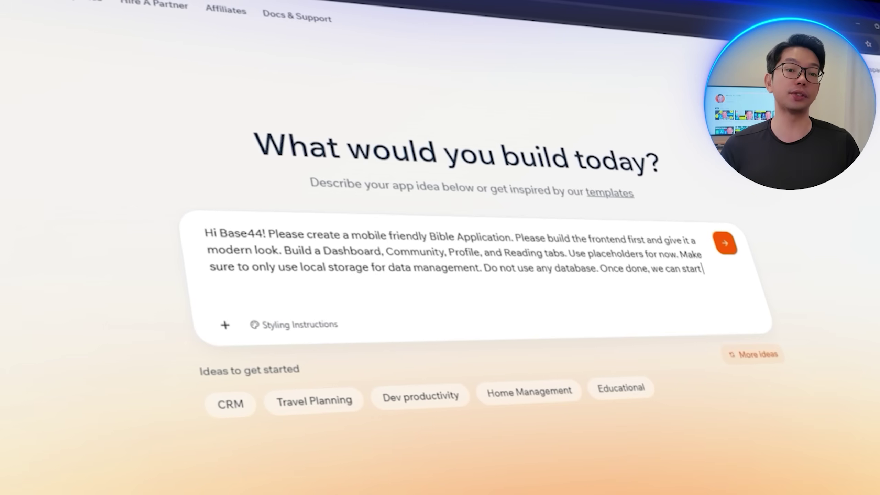
text(res afterw)
key(Return)
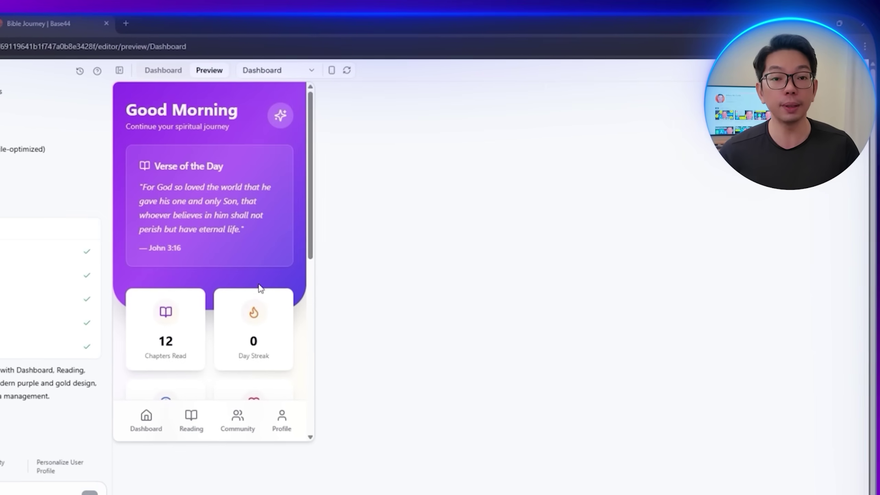
scroll(275, 286, down, 5)
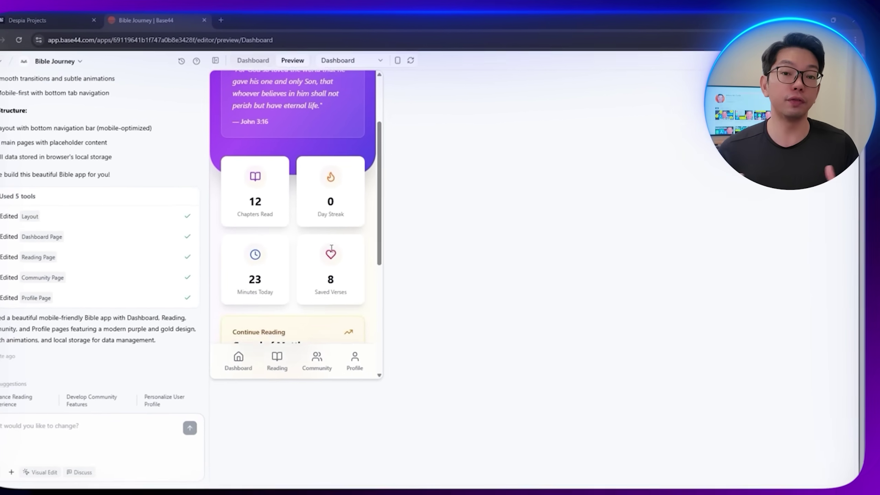
scroll(279, 236, down, 3)
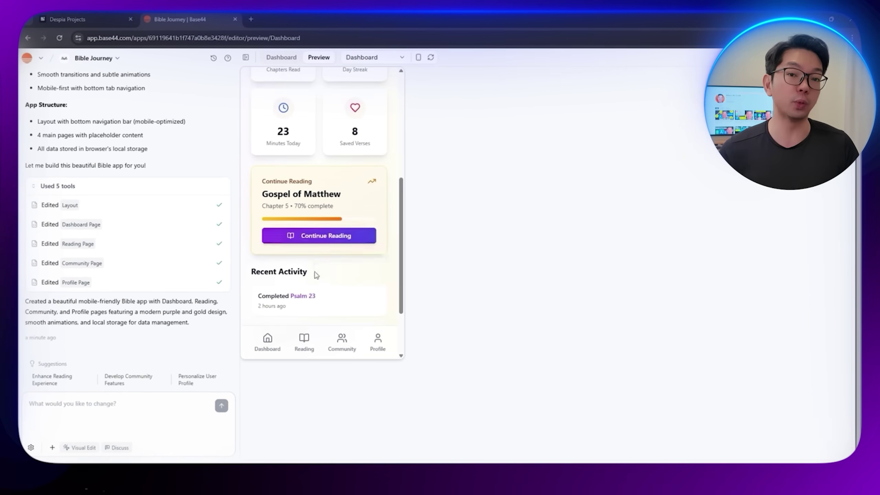
click(303, 344)
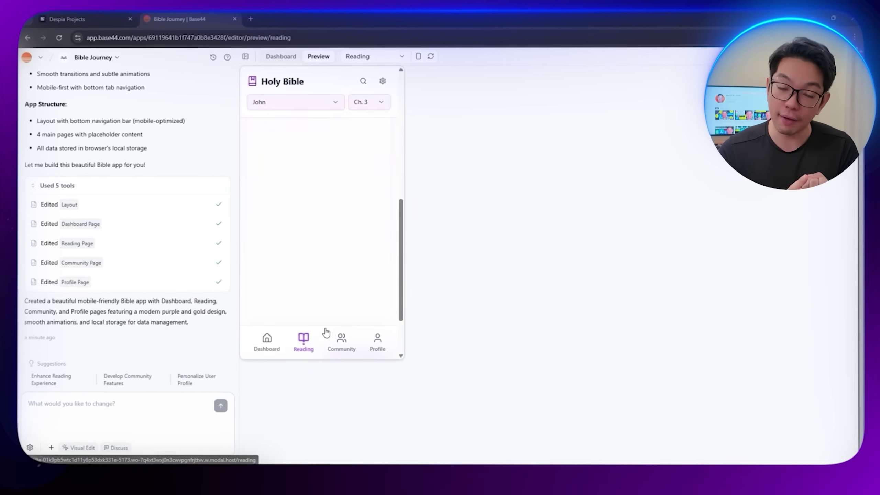
scroll(317, 249, down, 3)
scroll(308, 200, up, 3)
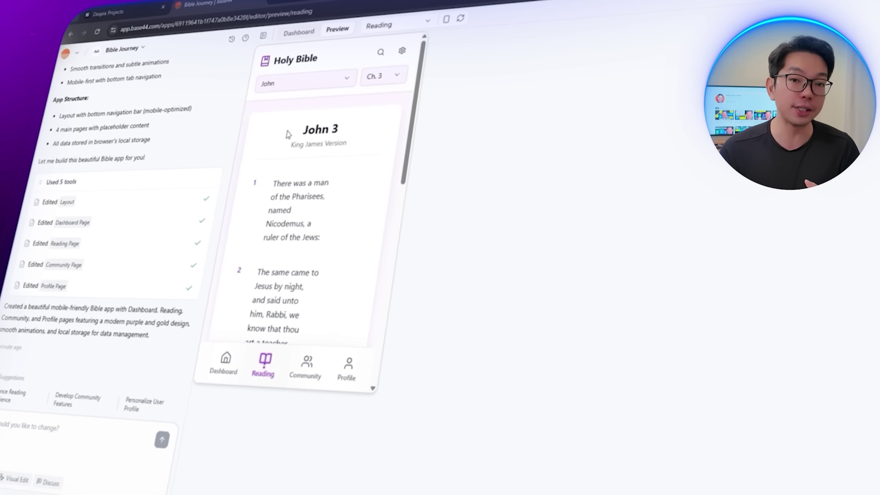
scroll(301, 314, down, 8)
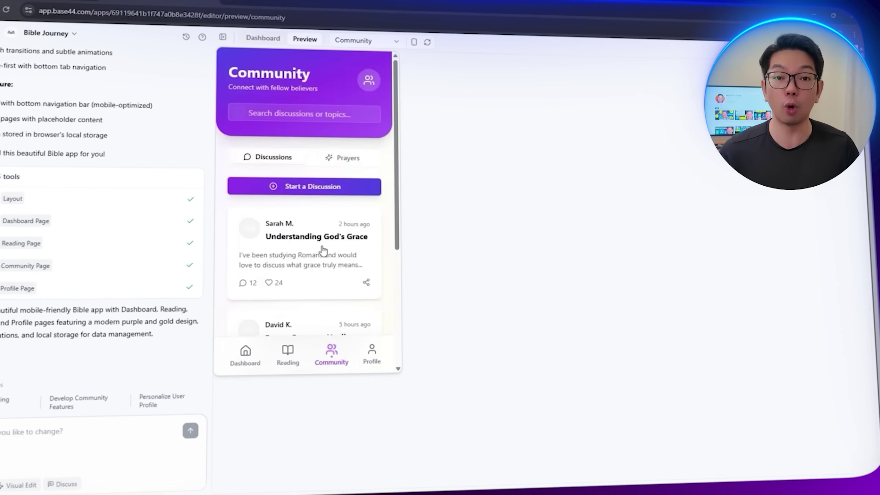
click(372, 346)
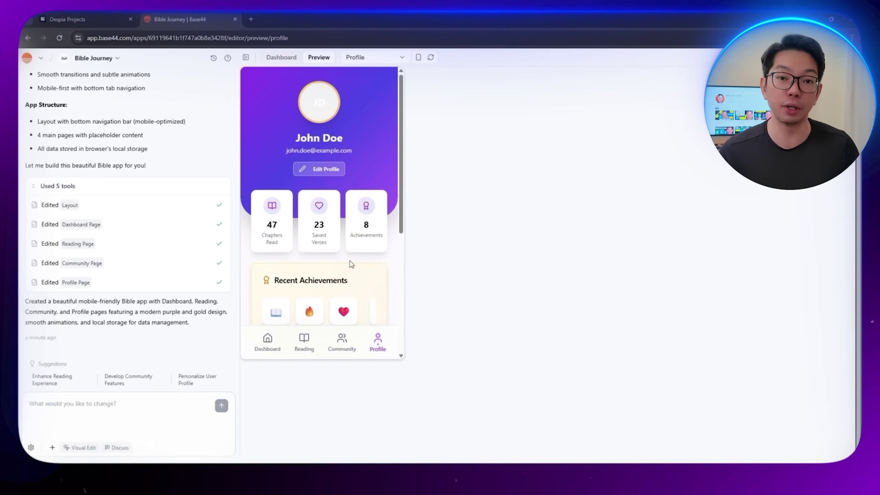
scroll(349, 300, down, 2)
scroll(347, 300, down, 3)
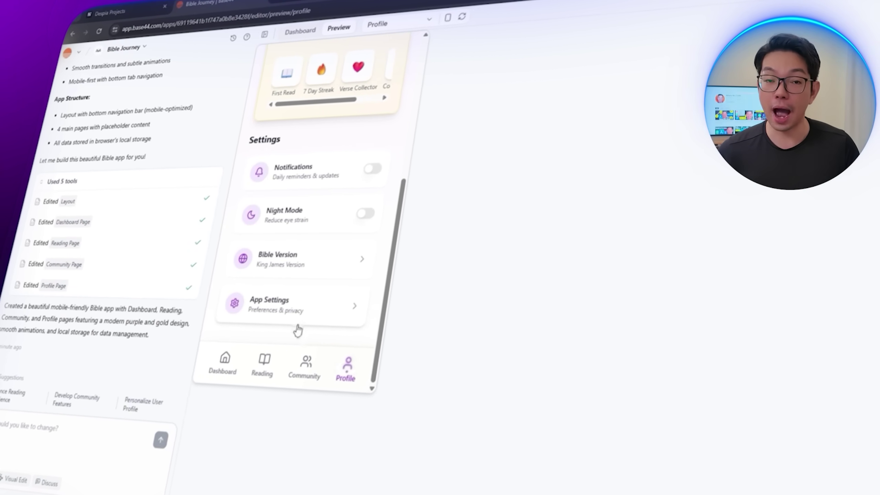
scroll(292, 333, up, 1)
scroll(275, 334, up, 4)
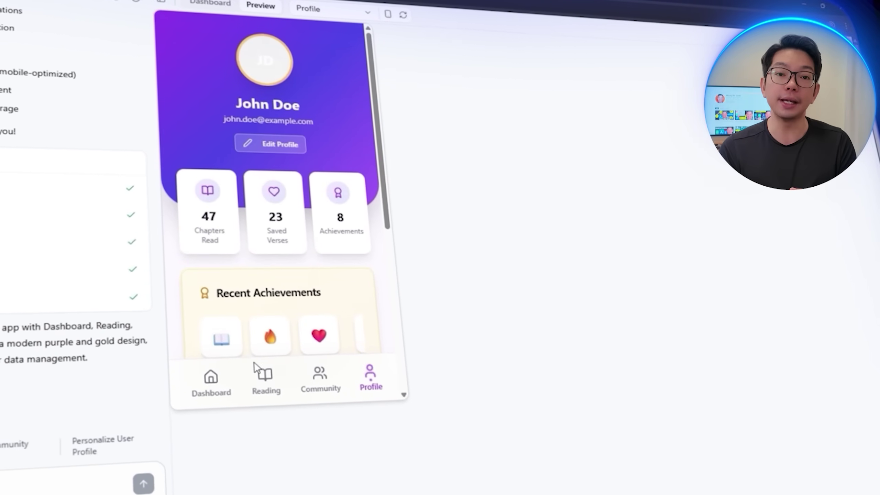
click(218, 395)
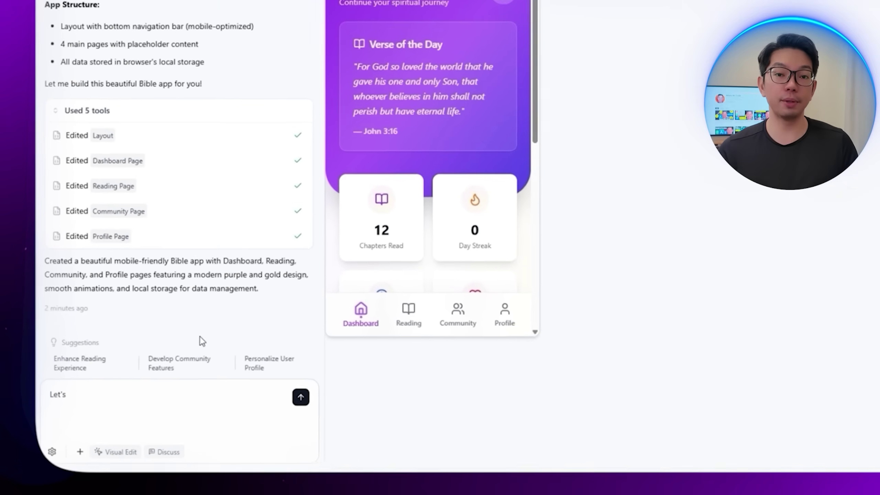
Step: Request Dashboard features: Daily Devotionals, Daily Bible Verse, Streak Tracking and Daily Plans widgets
text(now build the main features of)
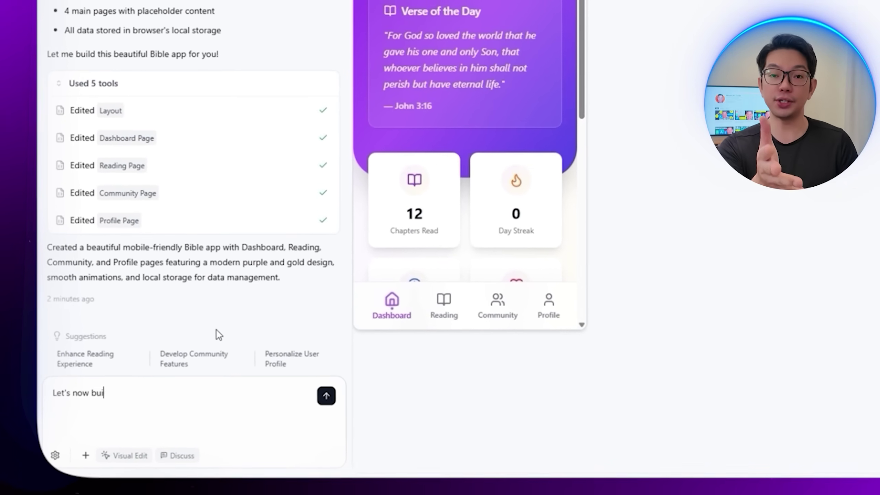
text( the application. Let's further b)
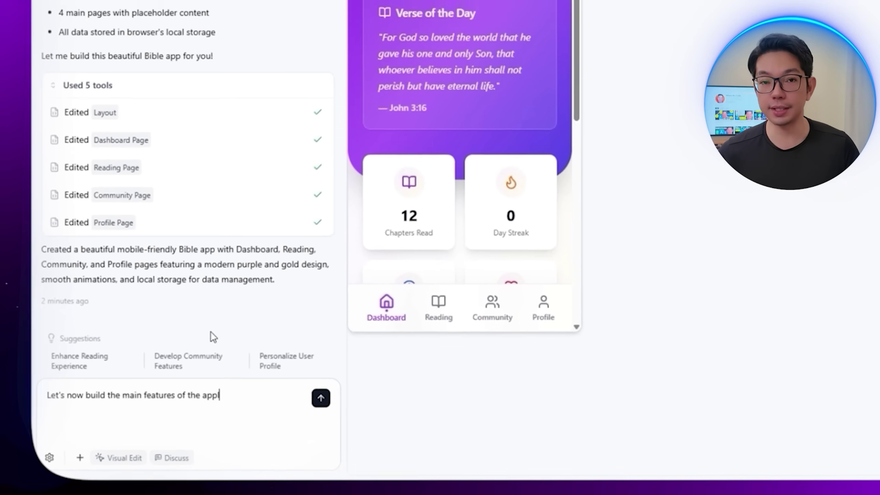
text(uild the)
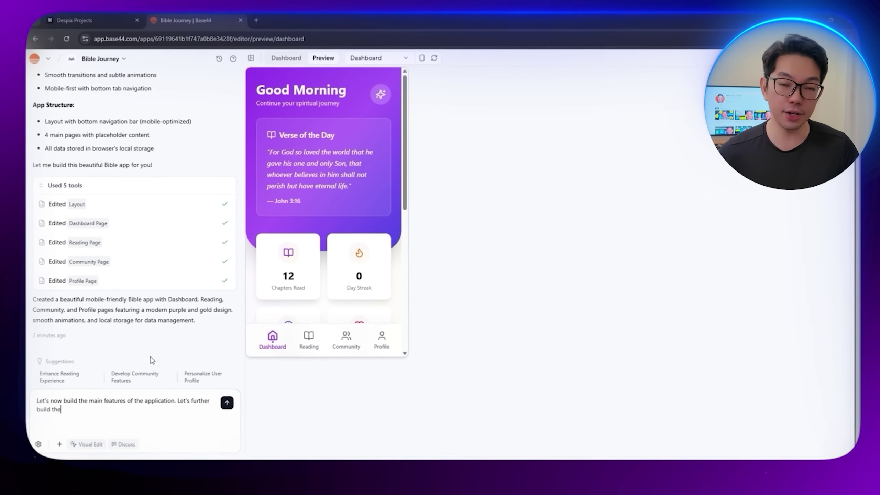
text( Dashboard section)
text( and implement a Daily Devotionals, Daily Bible Ve)
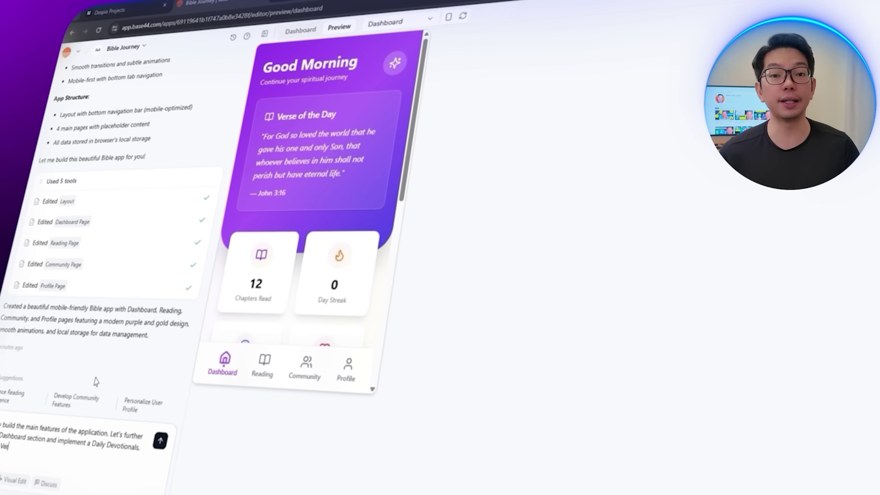
text(rse, and STreak Tracking Widge)
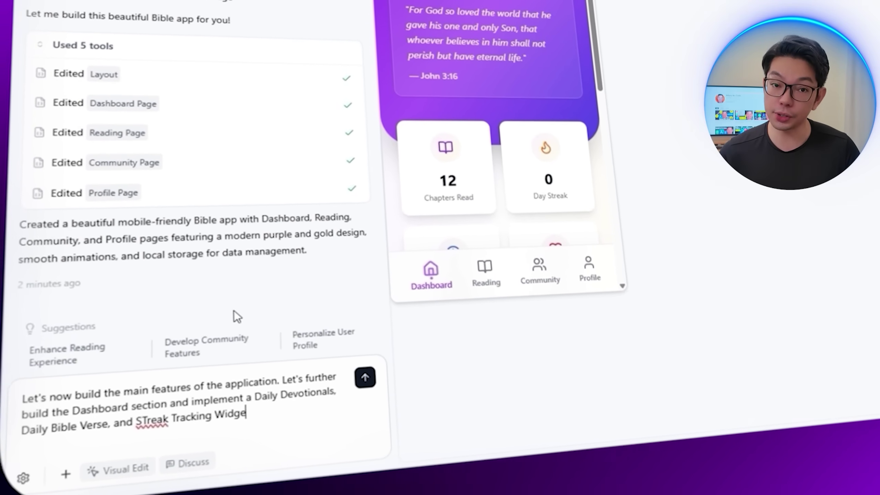
key(BackSpace)
key(BackSpace)
key(BackSpace)
key(BackSpace)
key(BackSpace)
key(BackSpace)
key(BackSpace)
key(BackSpace)
key(BackSpace)
key(BackSpace)
key(BackSpace)
key(BackSpace)
key(BackSpace)
key(BackSpace)
key(BackSpace)
key(BackSpace)
key(BackSpace)
key(BackSpace)
key(BackSpace)
key(BackSpace)
text(treak Tracking Widge)
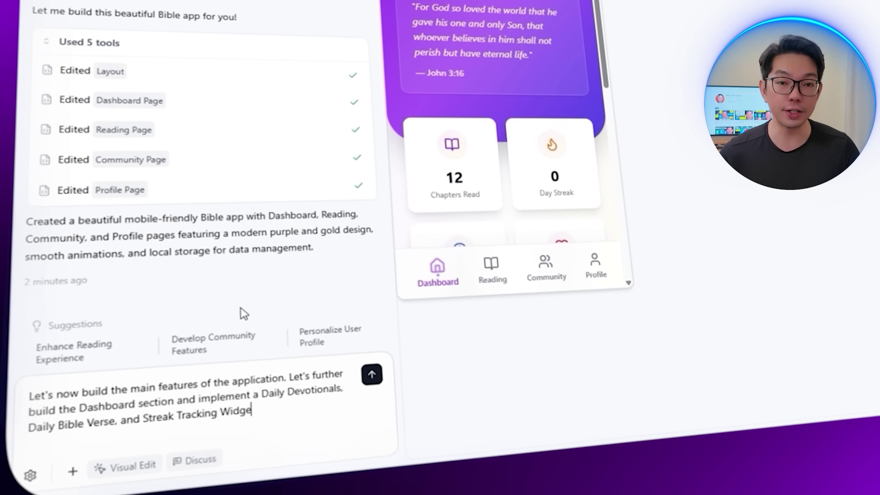
text(t. This is to help our users b)
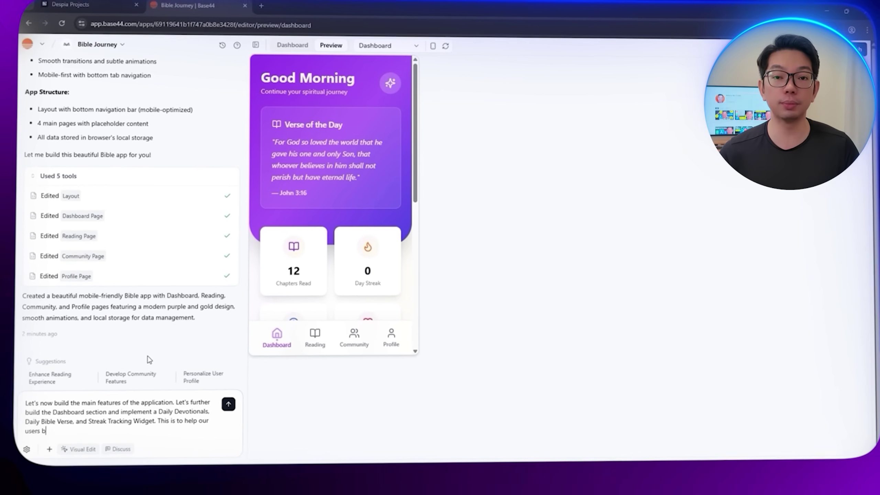
text(e more eng)
text(aged with the application.)
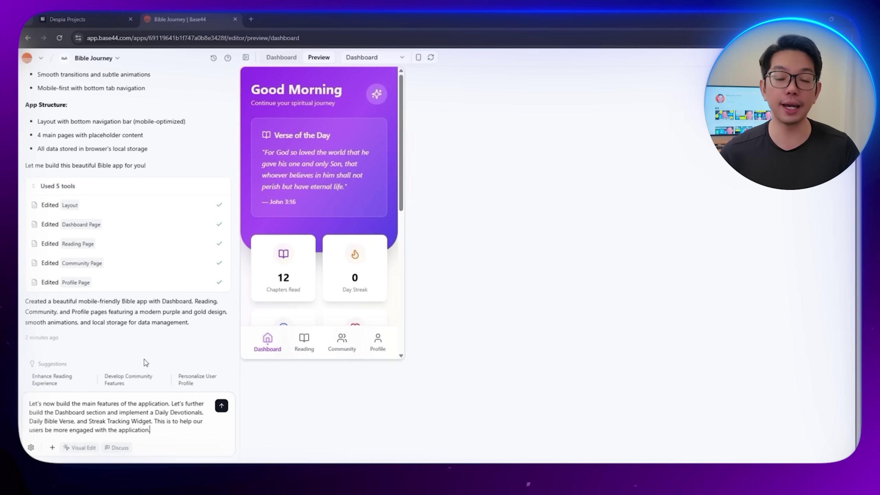
text( Also, have a widget for Dai)
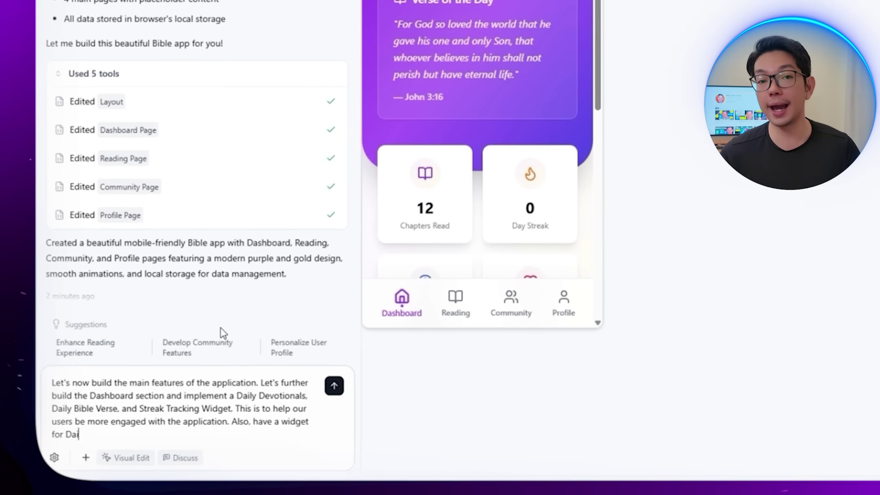
text(ly Plans towards Spiritu)
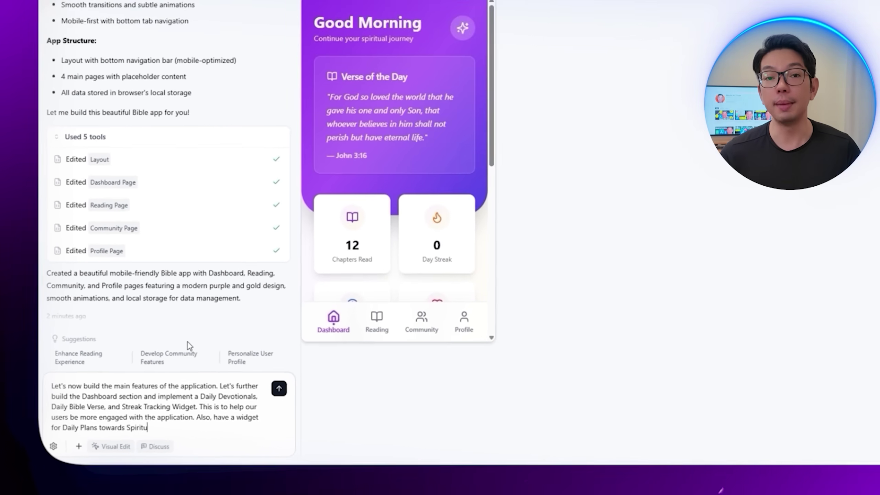
text(al Growth. Make sure the Dashboa)
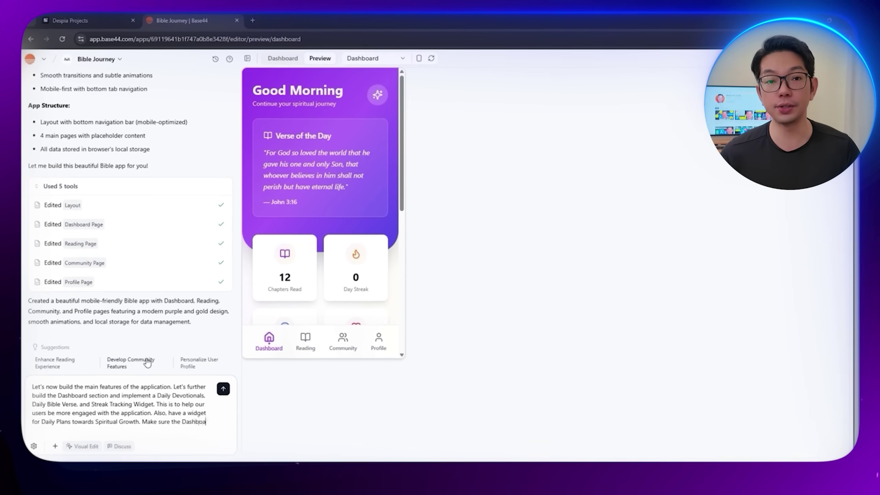
text(rd is i)
text(ntuitive.)
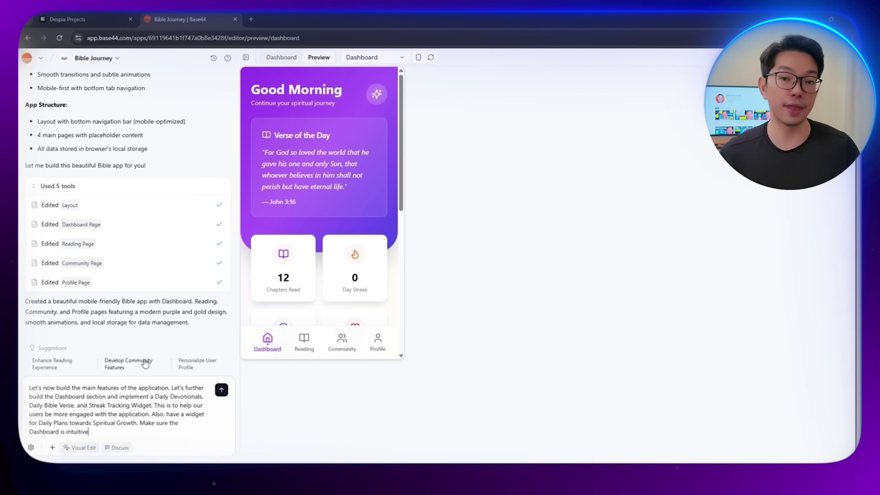
key(Return)
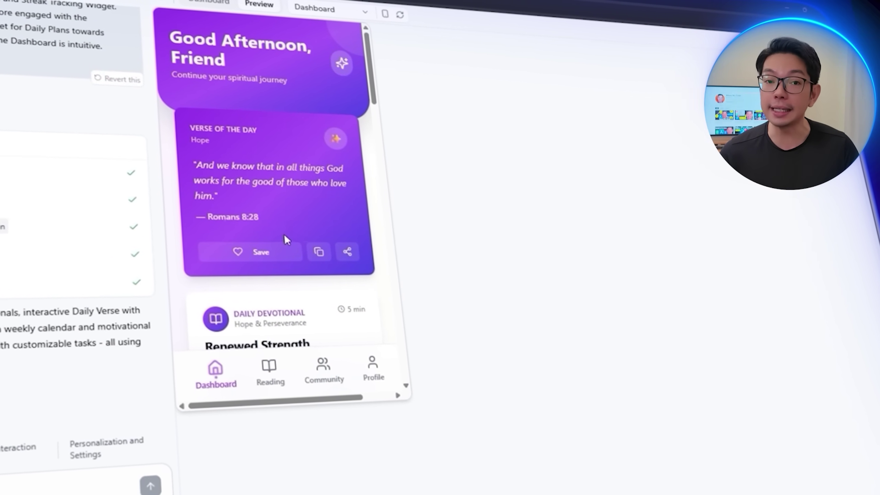
click(265, 252)
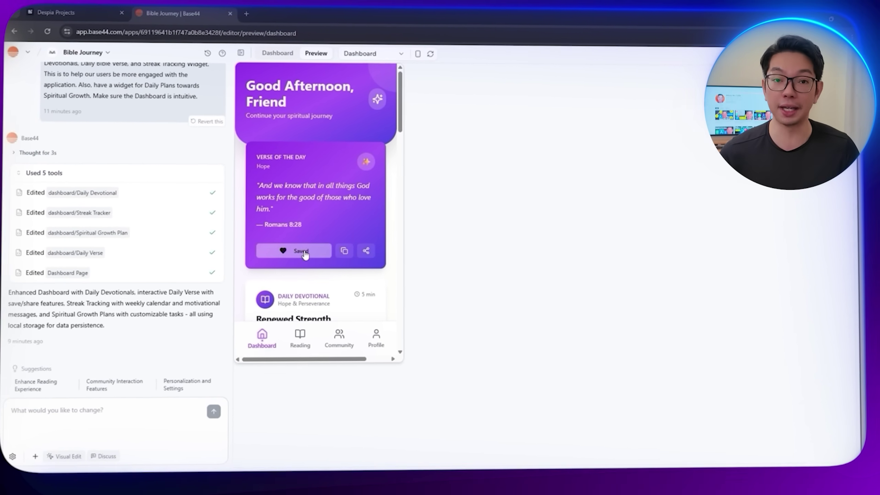
scroll(312, 254, down, 4)
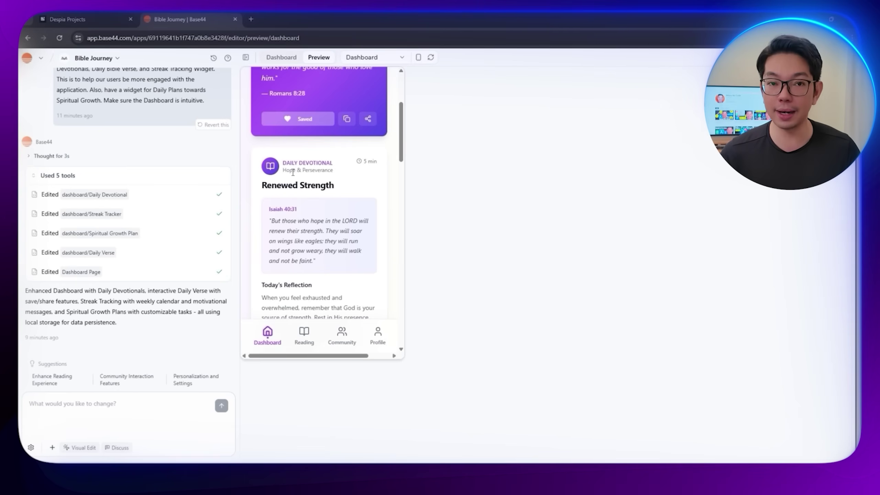
scroll(305, 210, down, 4)
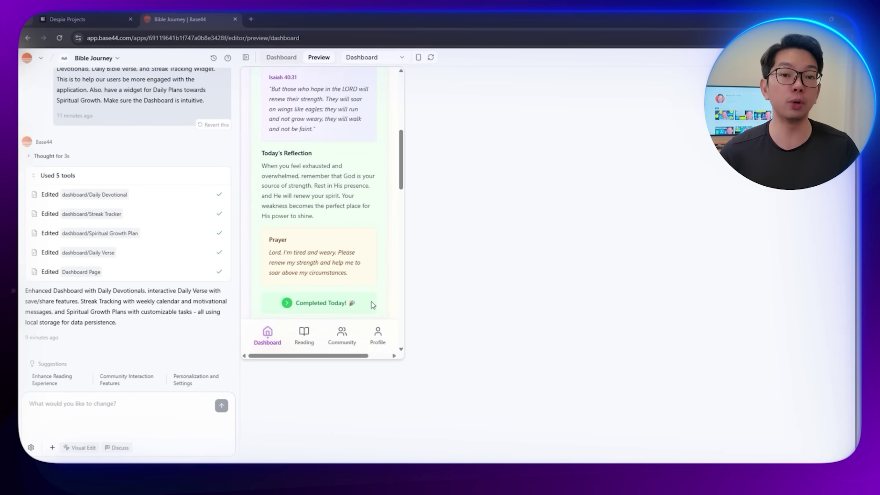
scroll(354, 300, down, 6)
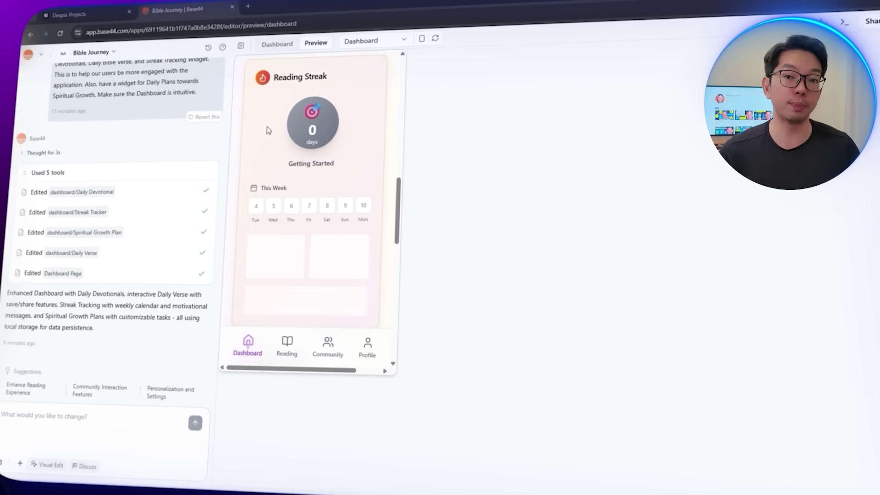
scroll(272, 225, down, 3)
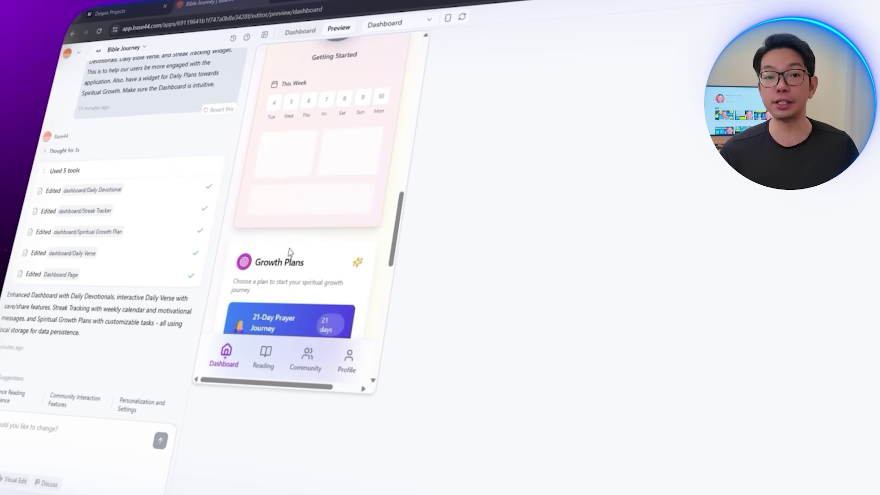
scroll(283, 260, up, 3)
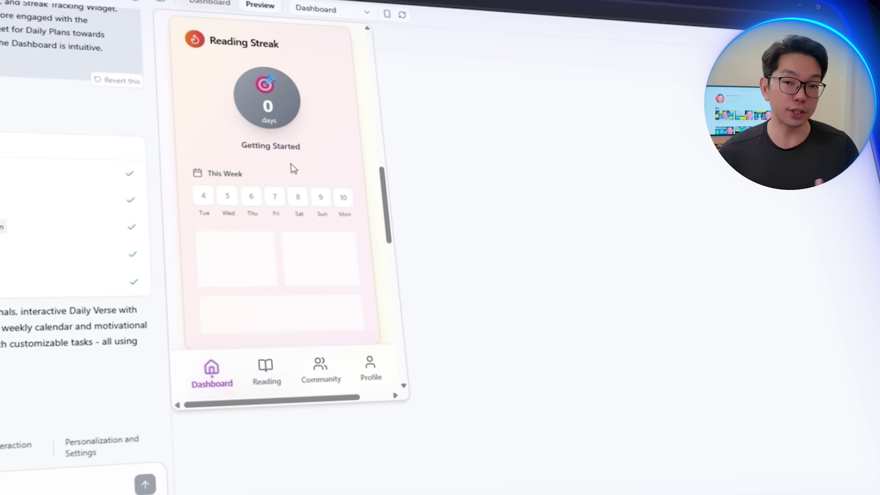
scroll(291, 277, down, 5)
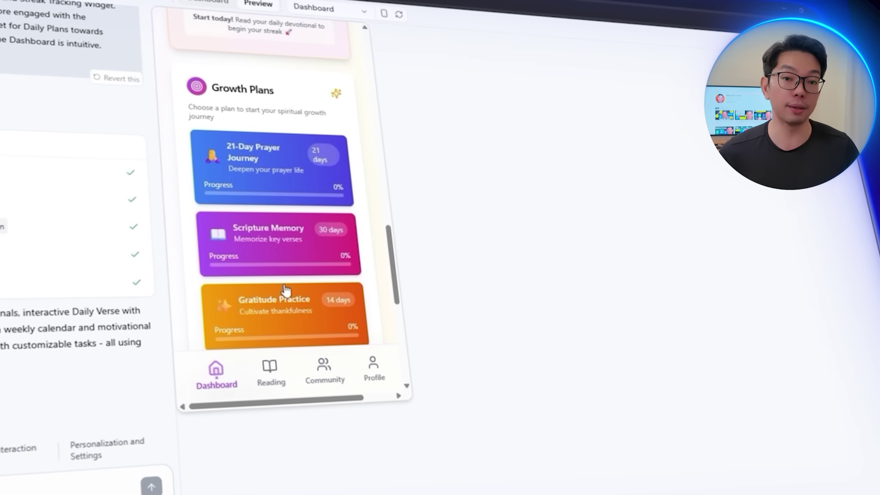
scroll(284, 290, down, 3)
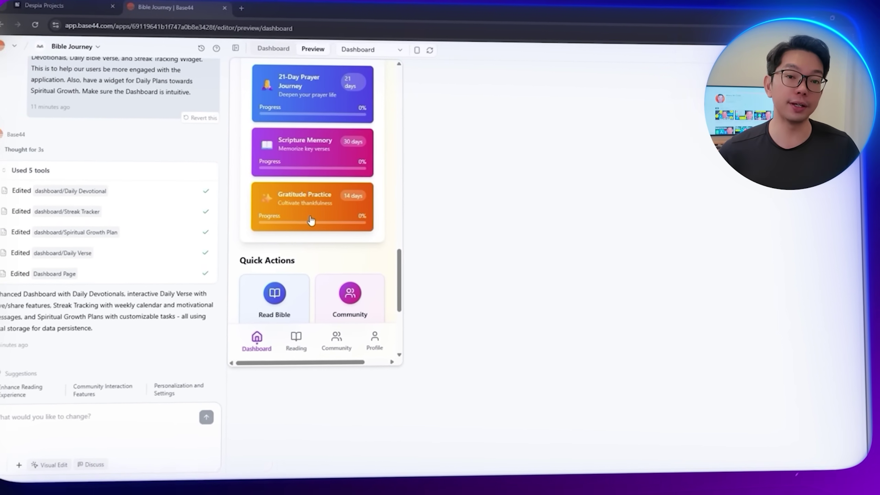
scroll(314, 220, up, 2)
scroll(317, 224, down, 5)
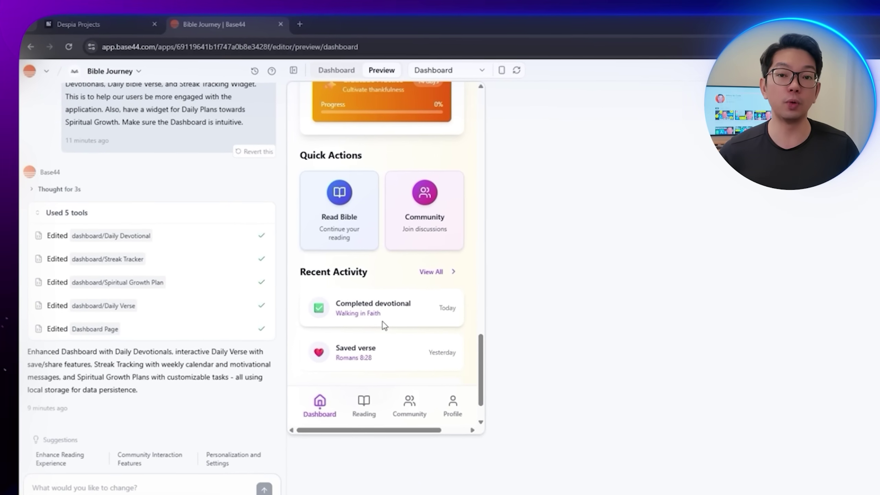
scroll(387, 323, down, 2)
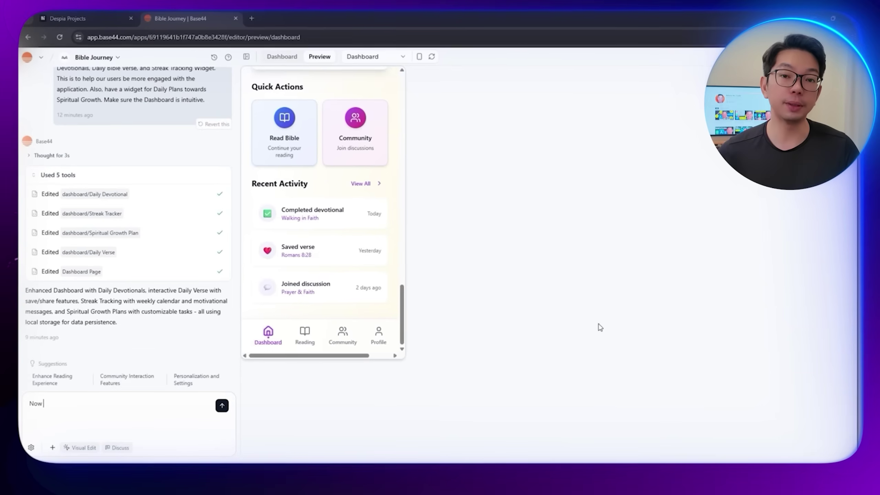
Step: Draft a request for a Reading section offering KJV, WMB, FBV and World English Bible versions
text(please start bui)
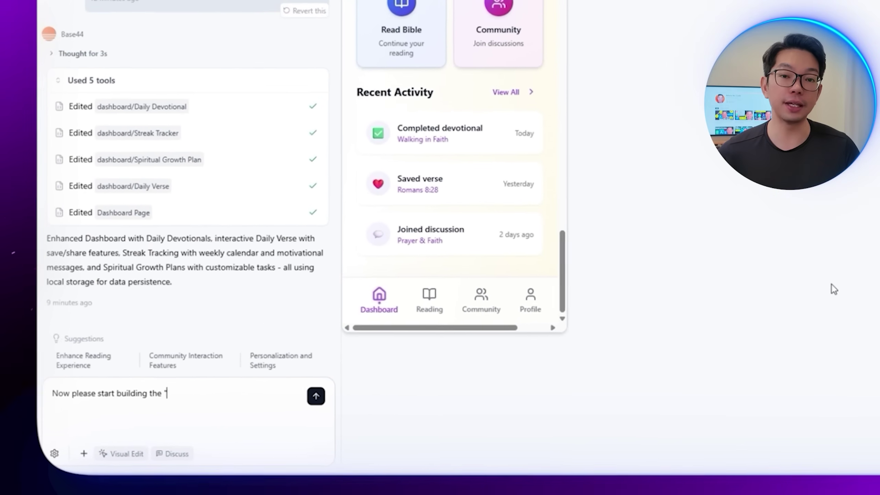
text(lding the "Reading" section. In this section, allow the user to be able)
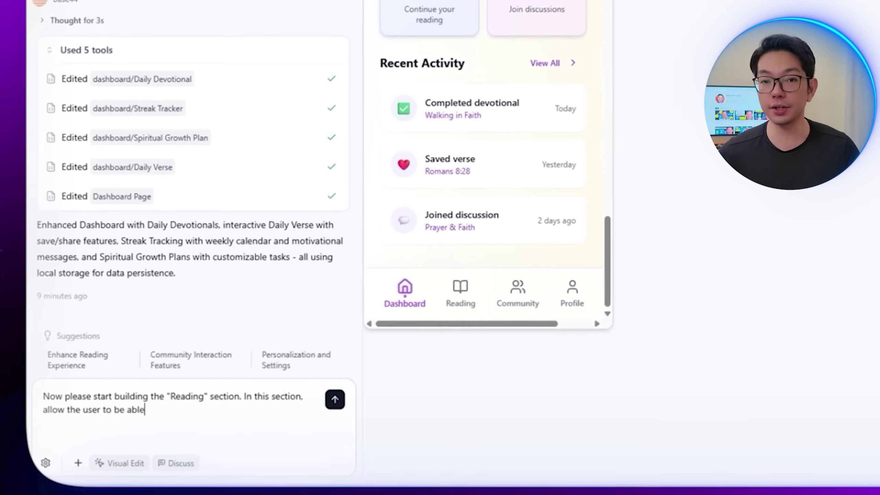
text(V, K)
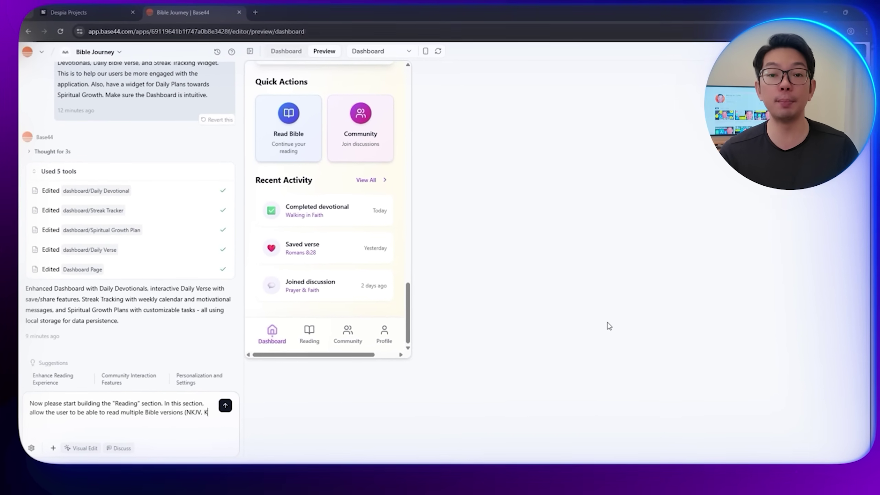
text(JV, WM)
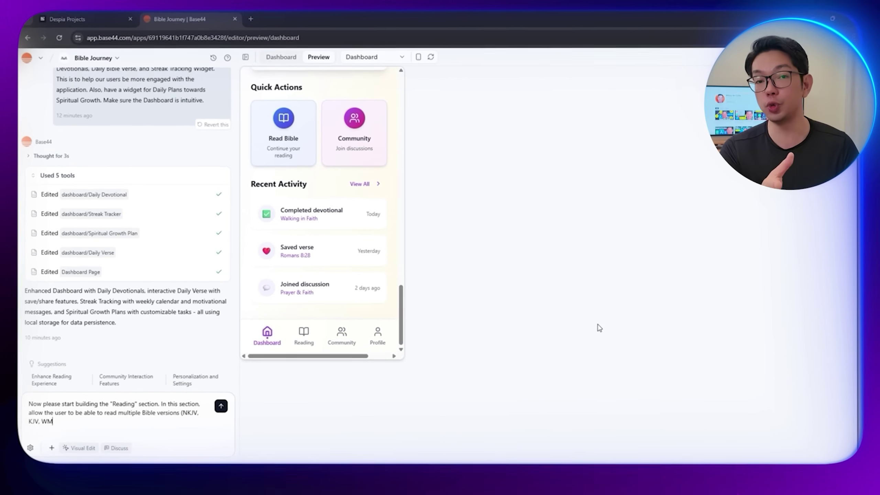
text(B, FBV, World English, Amplified, NASB), have )
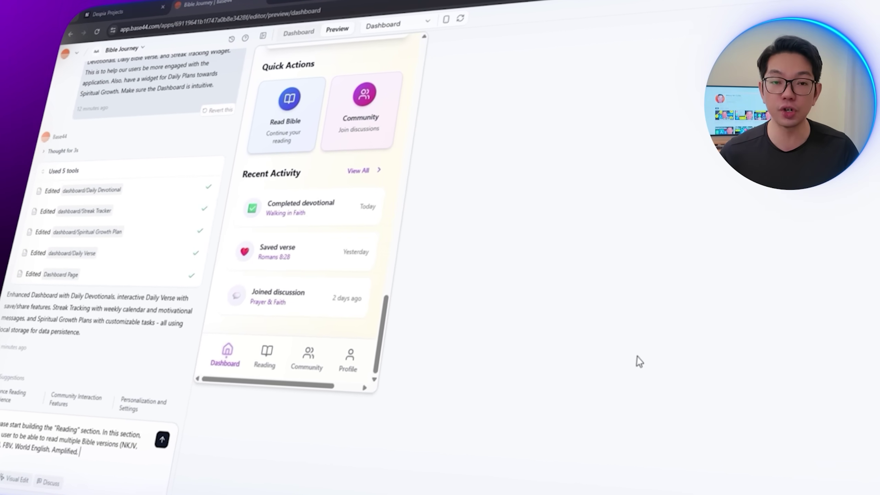
text(a verse search)
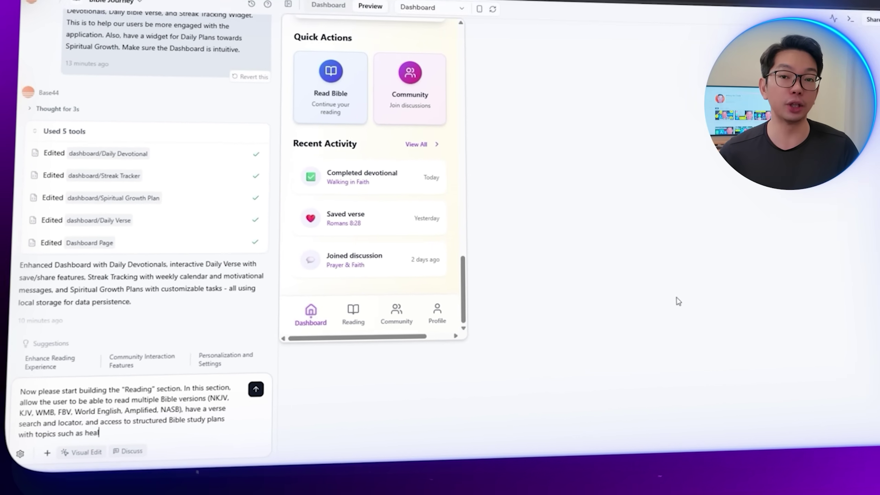
text(, wisdom,)
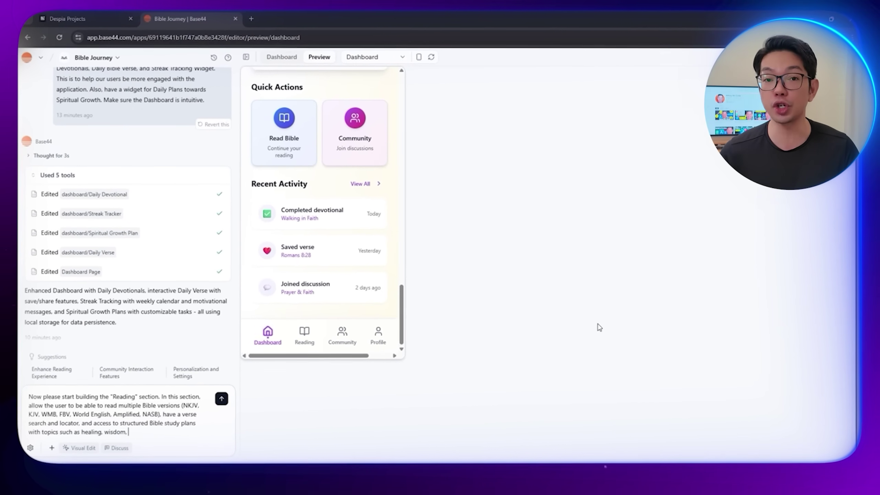
text( leadership,)
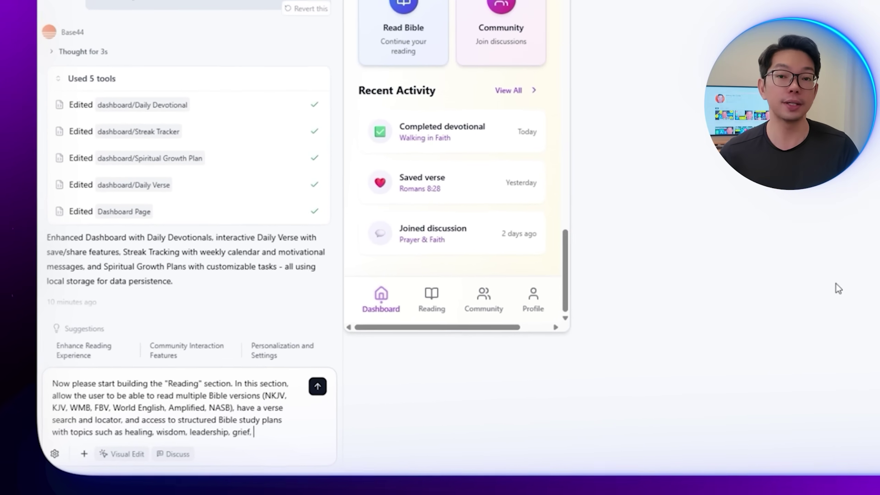
text( grief,)
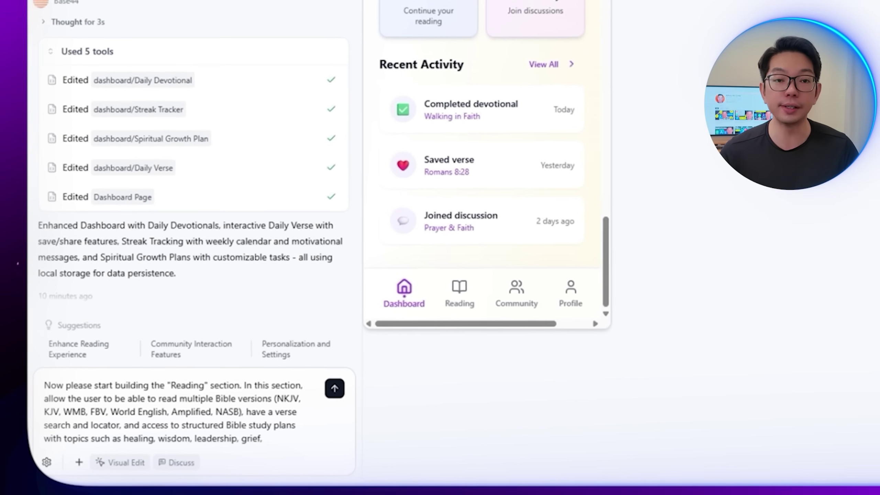
text( marri)
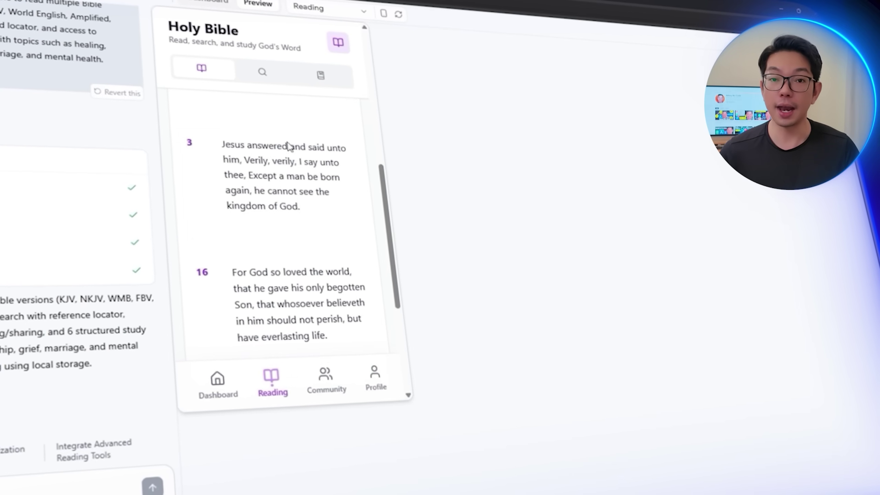
Step: Open the Reading page in the preview, keeping King James Version and chapter 3
click(217, 380)
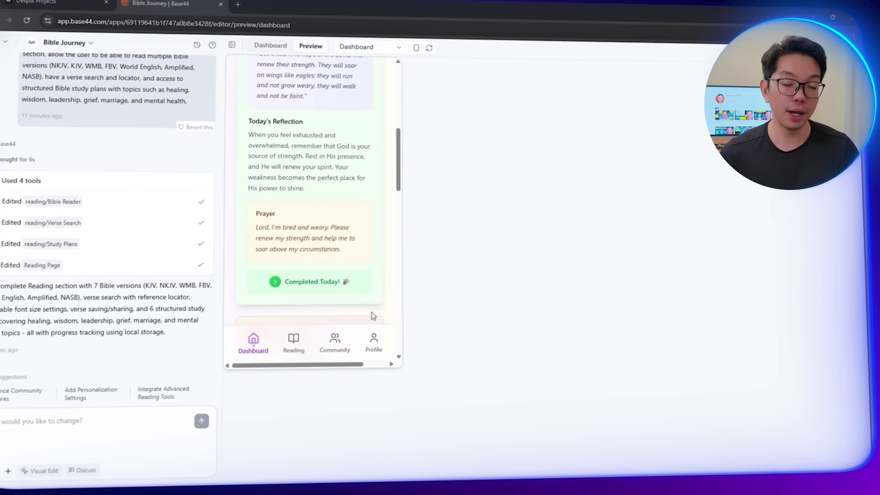
click(293, 340)
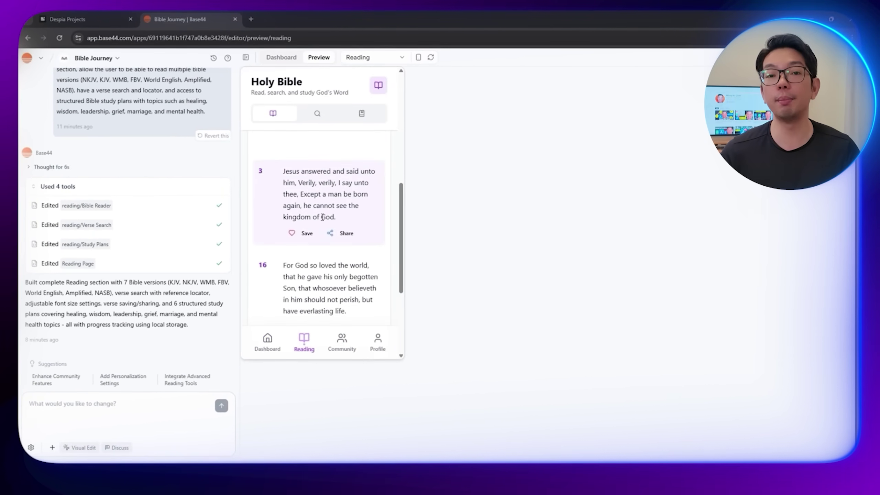
scroll(322, 218, up, 5)
click(345, 188)
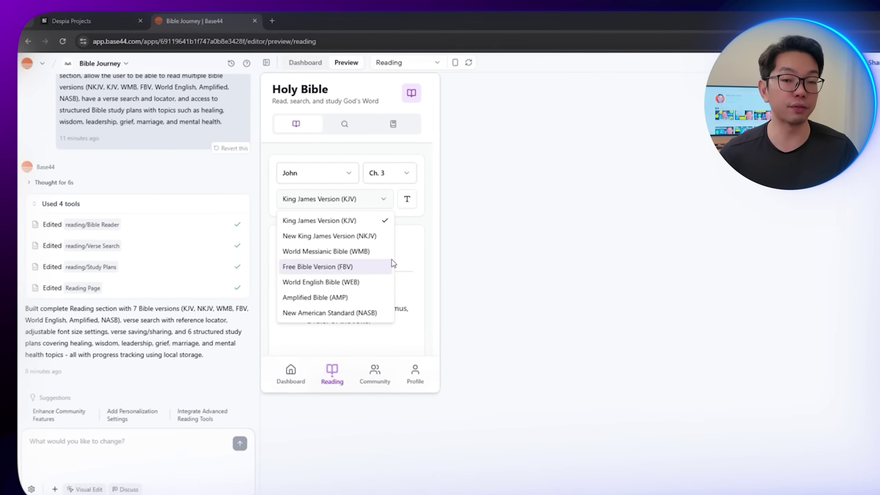
click(383, 198)
click(389, 172)
click(391, 215)
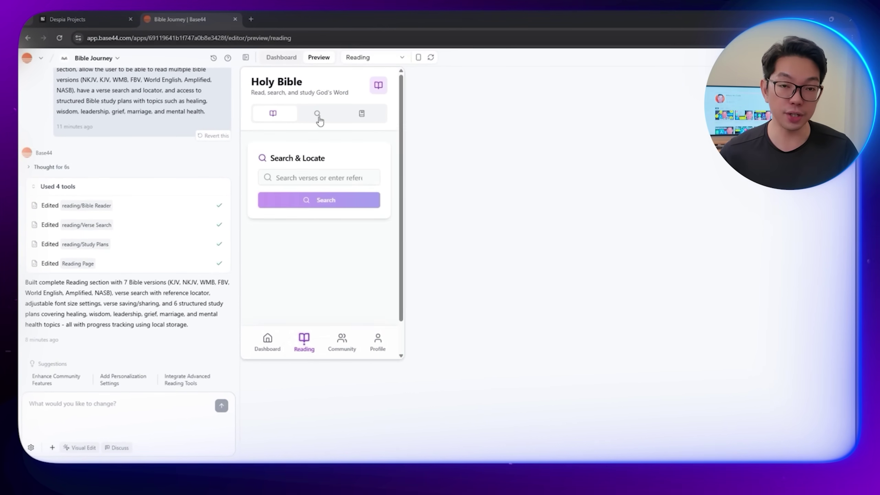
Step: Mark Day 1 (James 1:5) done in the Walking in Wisdom study plan
click(361, 113)
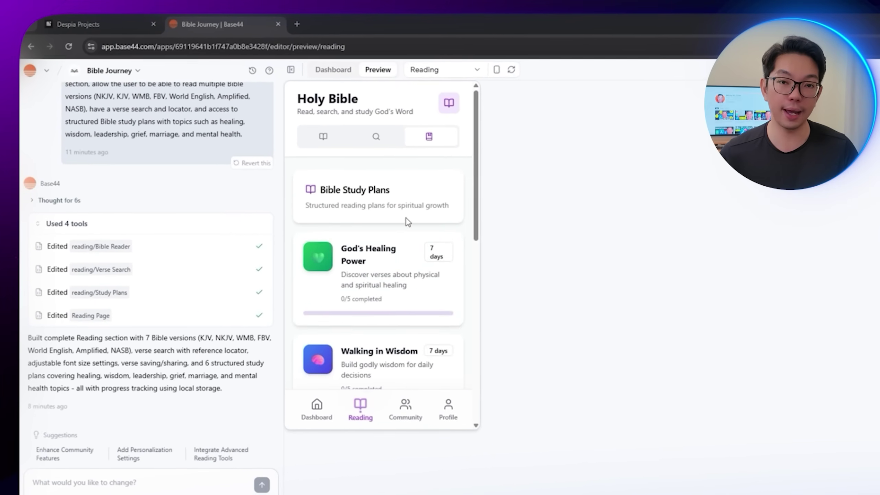
scroll(317, 249, down, 2)
click(382, 303)
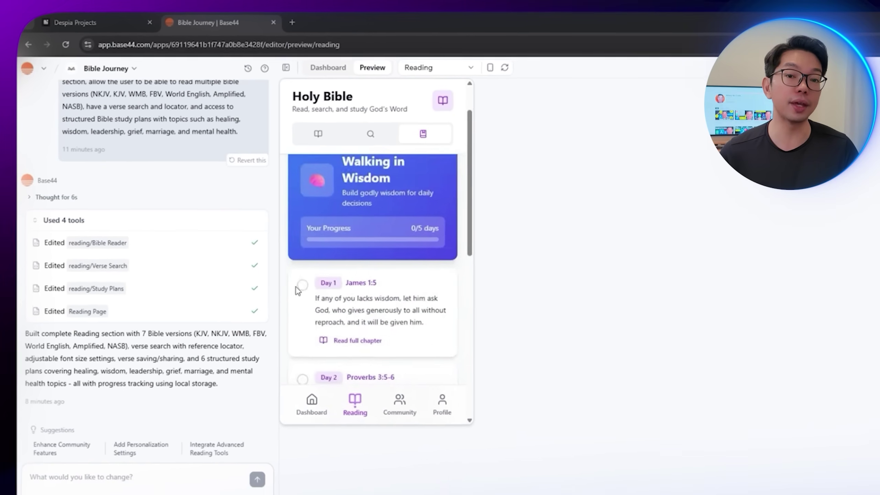
click(309, 324)
scroll(378, 183, down, 5)
scroll(378, 183, up, 5)
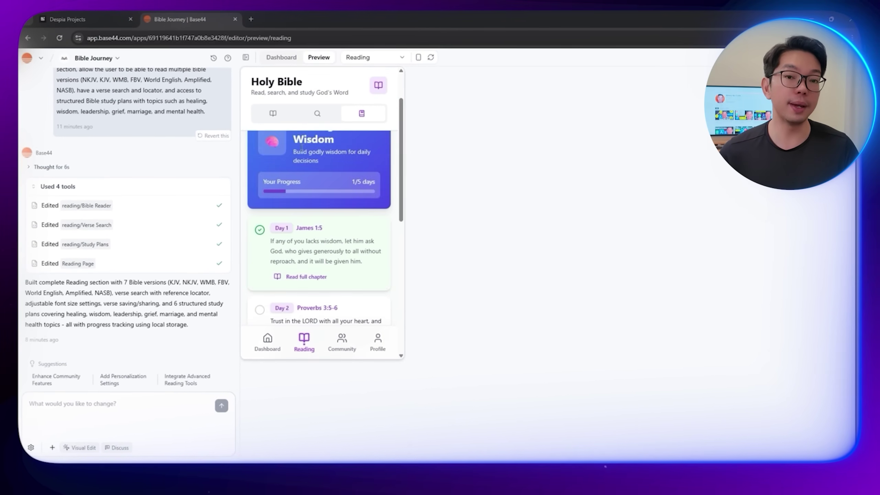
Step: Search the verses for John and open John 3:16 in the reader
click(333, 119)
click(297, 140)
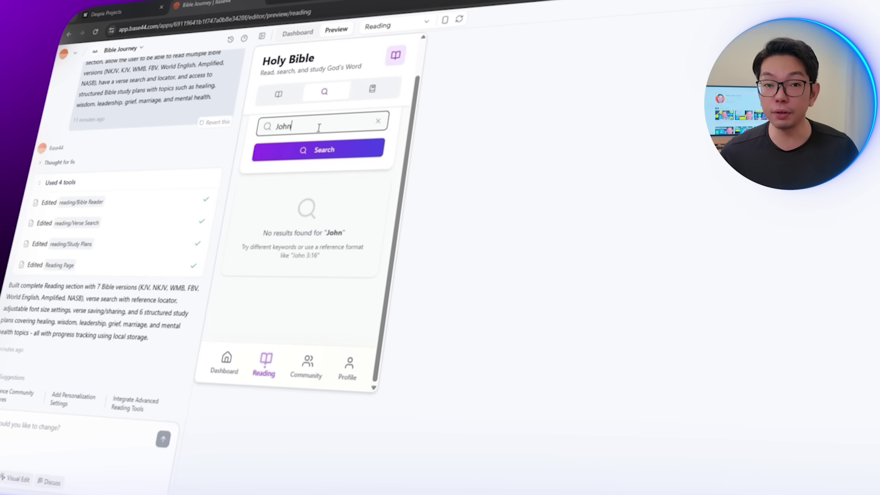
click(320, 258)
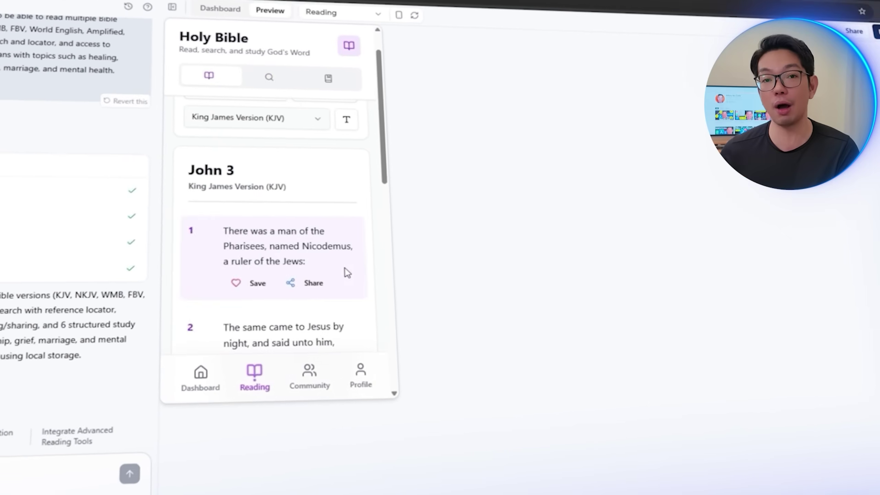
scroll(322, 271, down, 10)
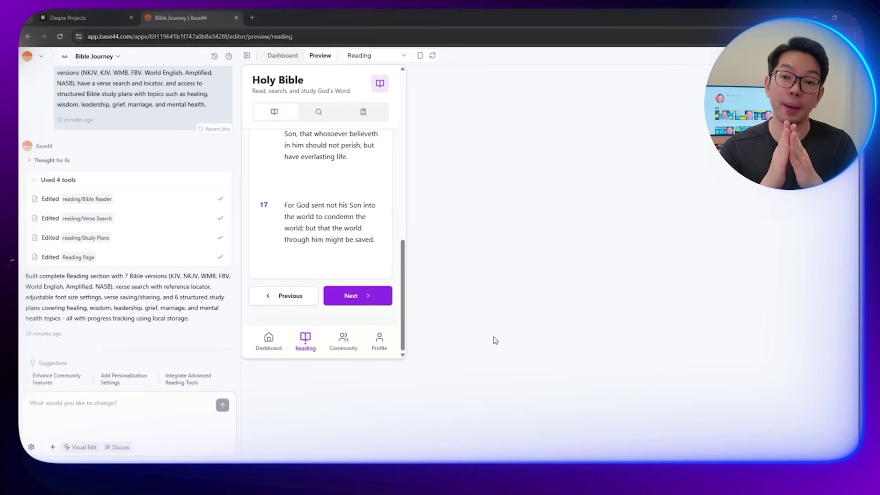
Step: Request a Community section with a Live Prayer Wall and personalized Daily Prayer writings
text(Please bu)
text(ild the  "Comm)
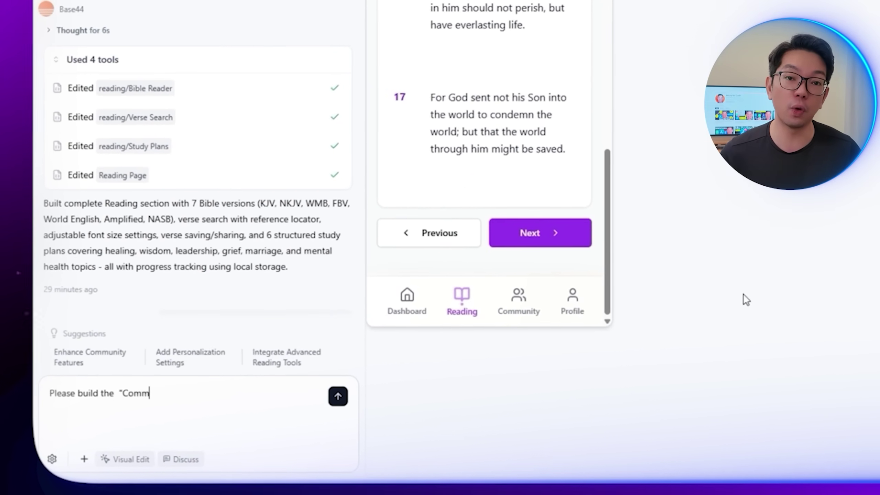
text(unity" )
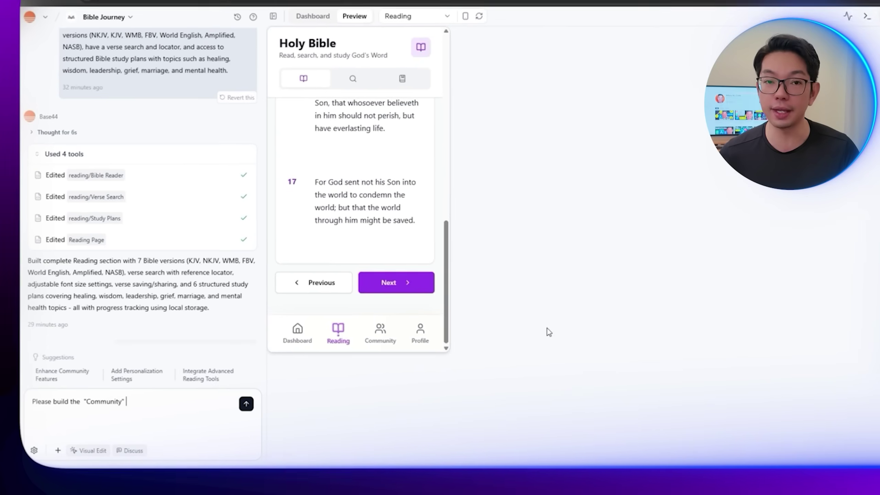
text(section. In)
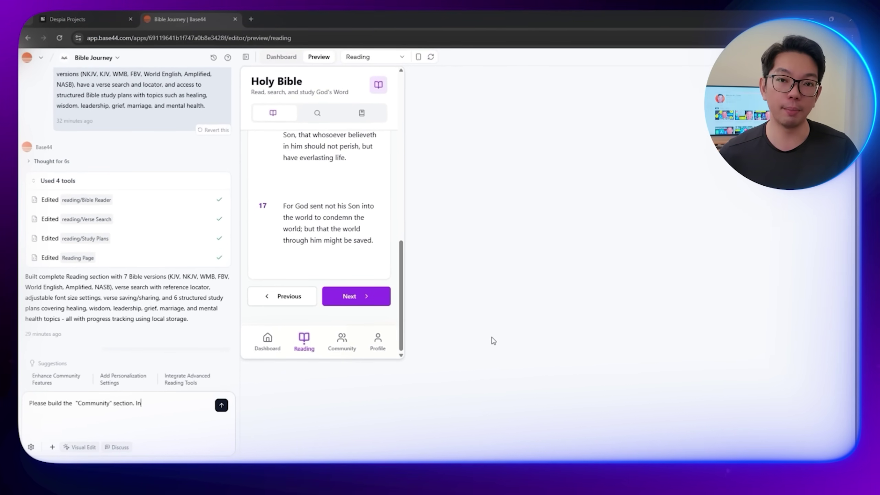
text(side it, have a "Live Prayer Wall" w)
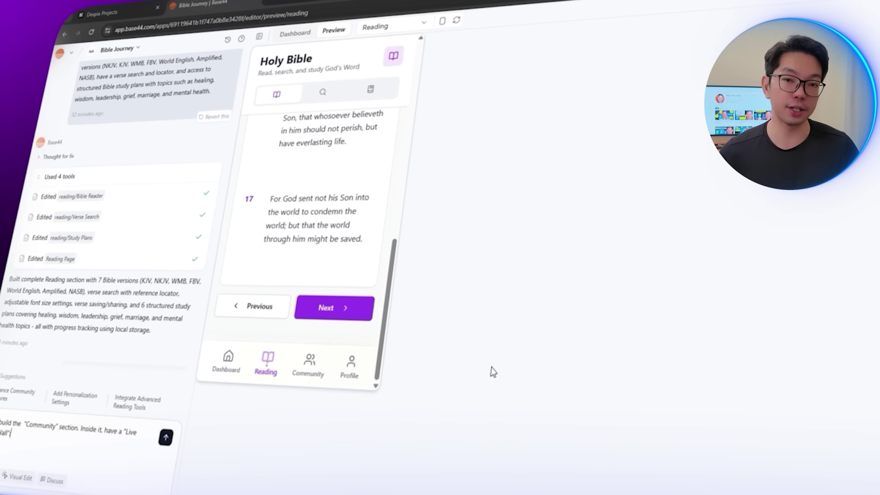
text(here other user's prayers can be seen so the users can pray together with their intentions. Have a DFail)
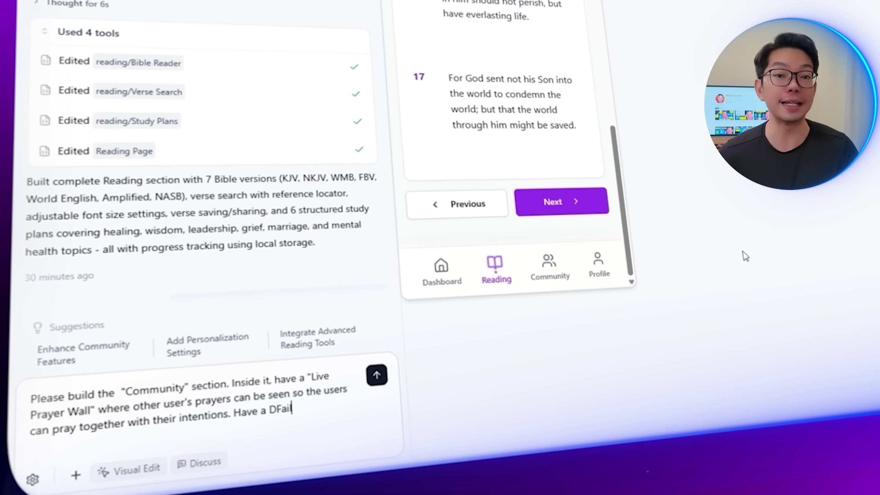
text(personalized prayer writings for the use)
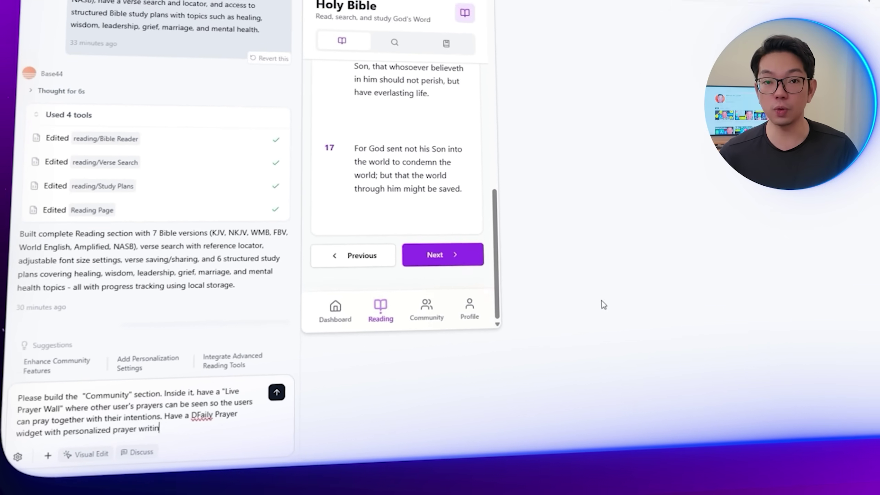
text(r. Build)
text( this on top of the exi)
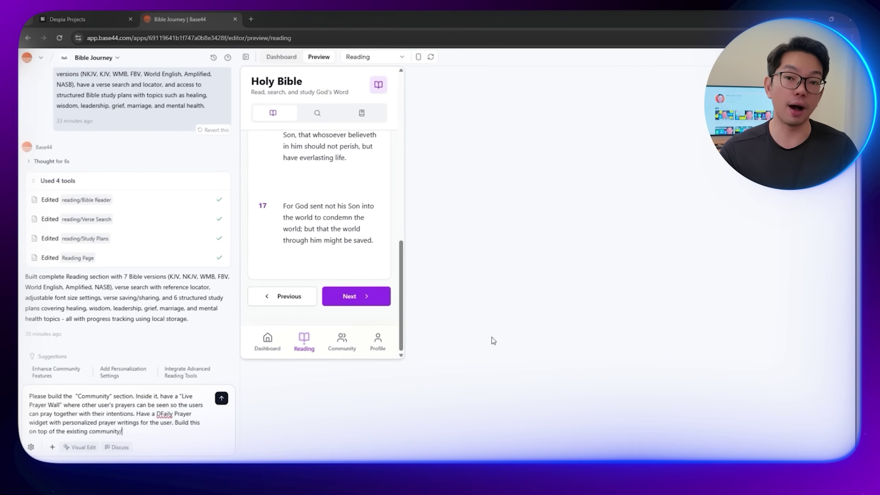
text(sting community/social features )
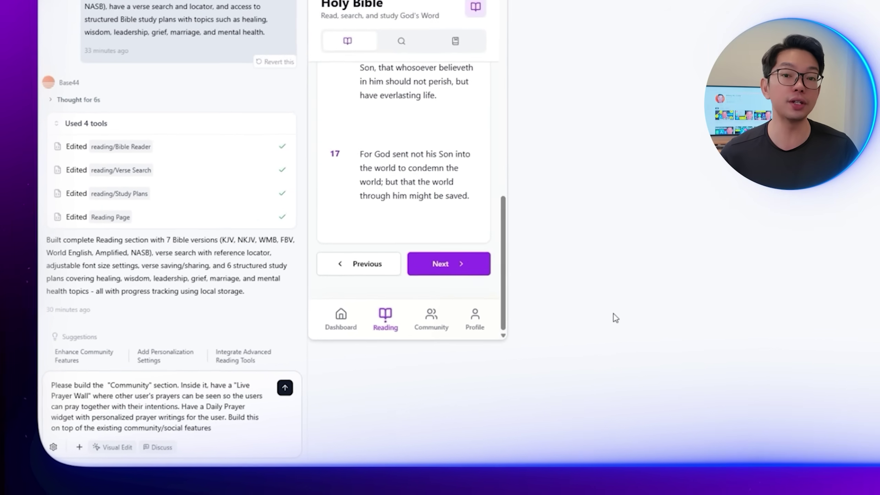
text(we have )
text(in the co)
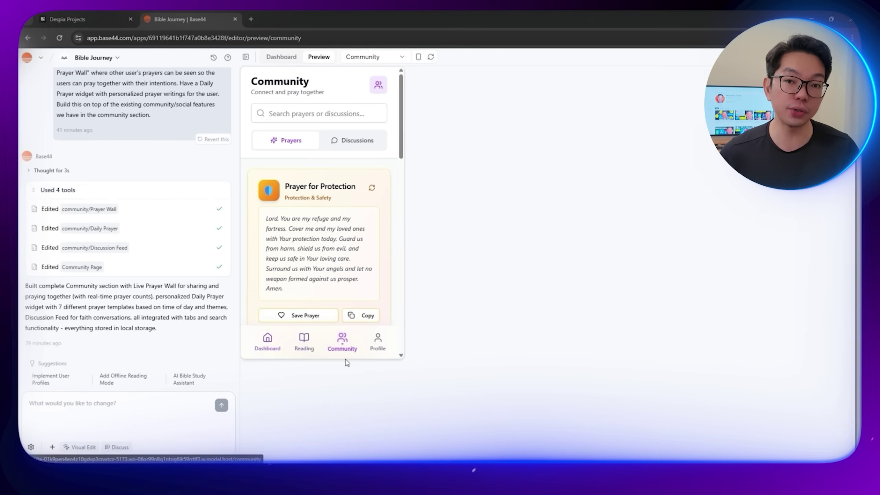
Step: Scroll through the Community page preview to review its layout
scroll(355, 232, down, 3)
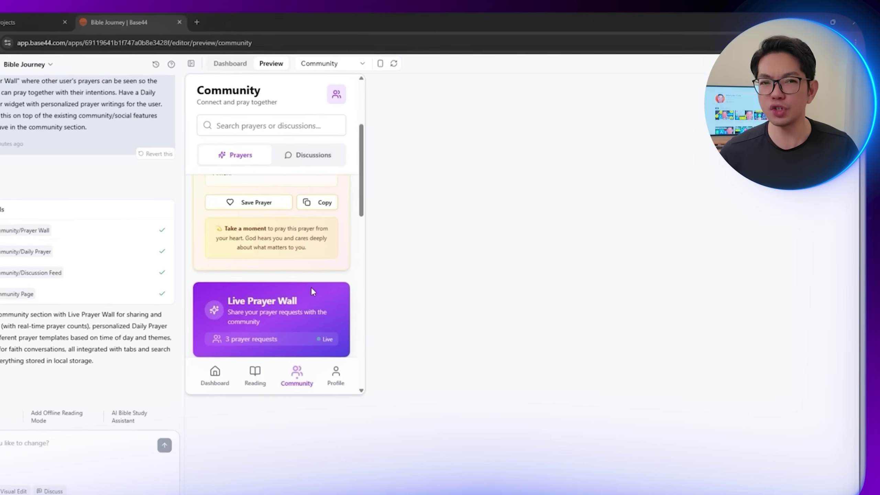
scroll(242, 301, up, 1)
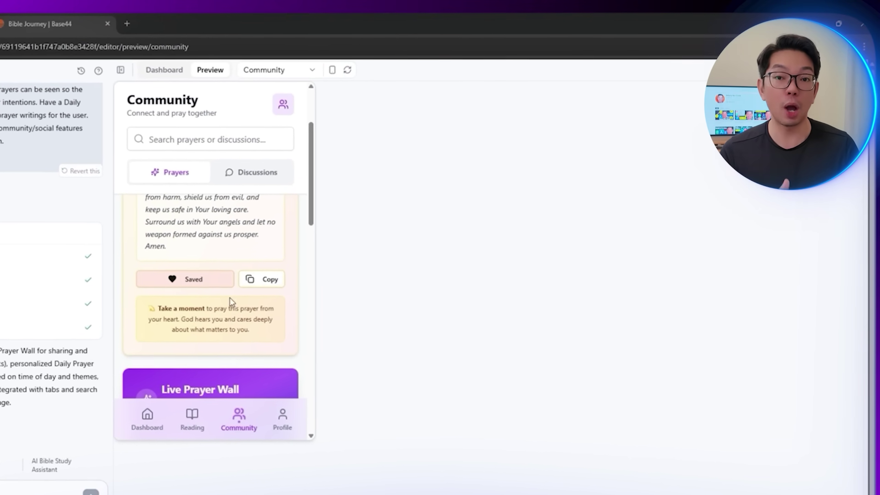
scroll(230, 298, down, 5)
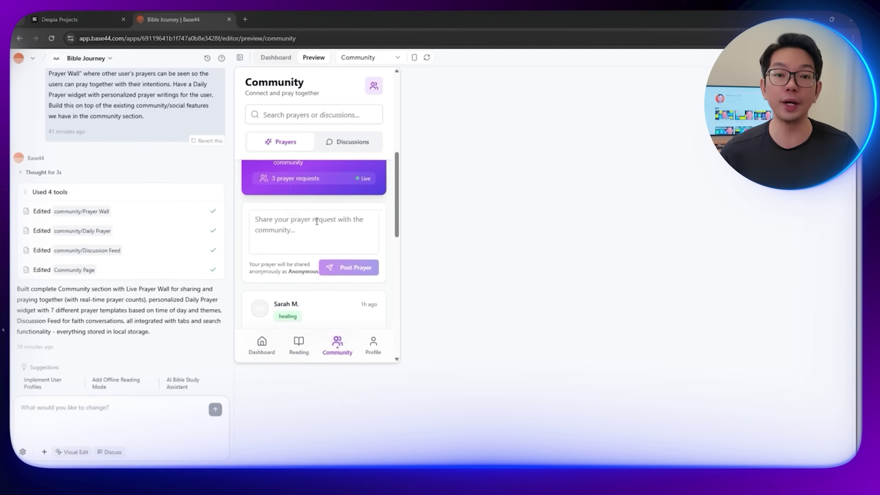
scroll(329, 278, down, 5)
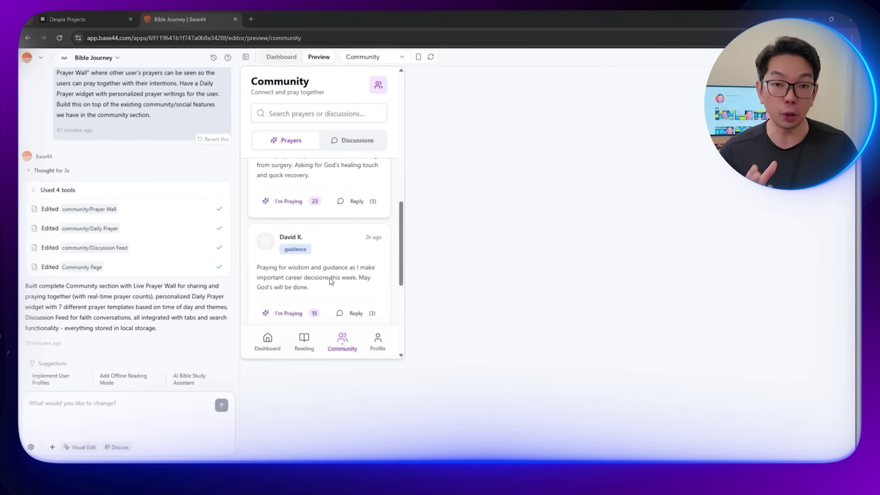
scroll(331, 280, down, 5)
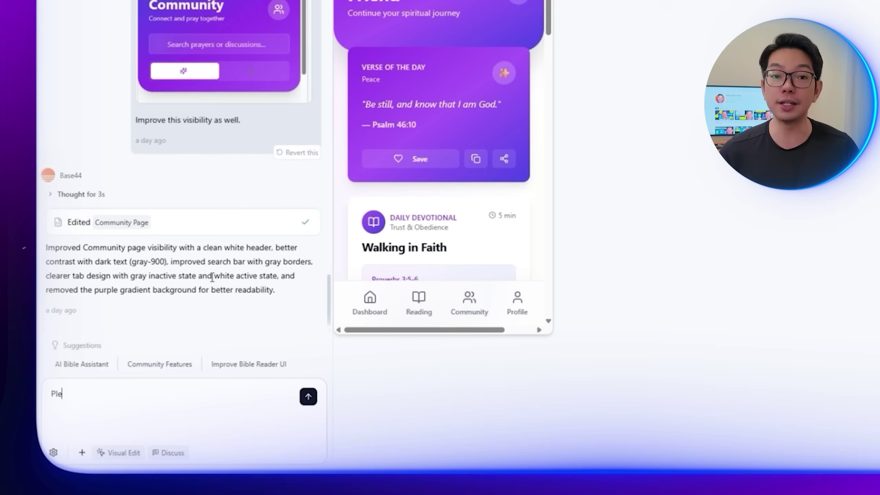
Step: Ask Base44 to remove its SDK and API, leaving no remaining project dependencies
text(the Base44 SD)
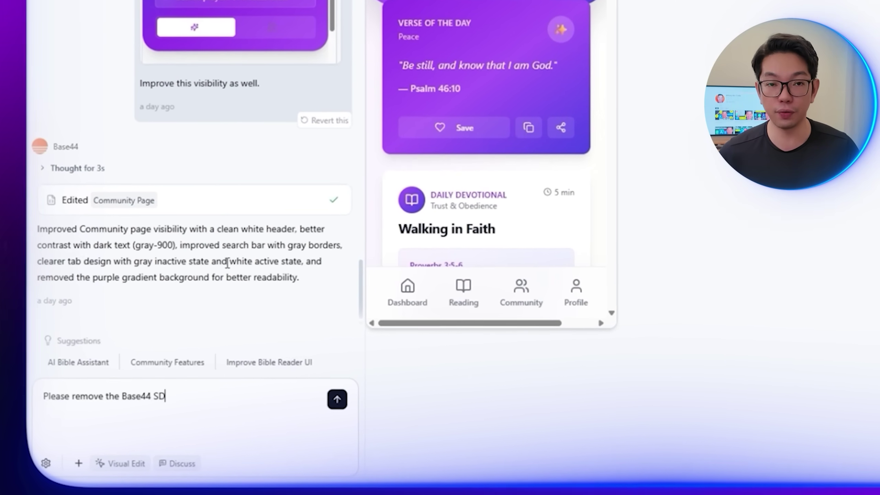
text(K and API. Ma)
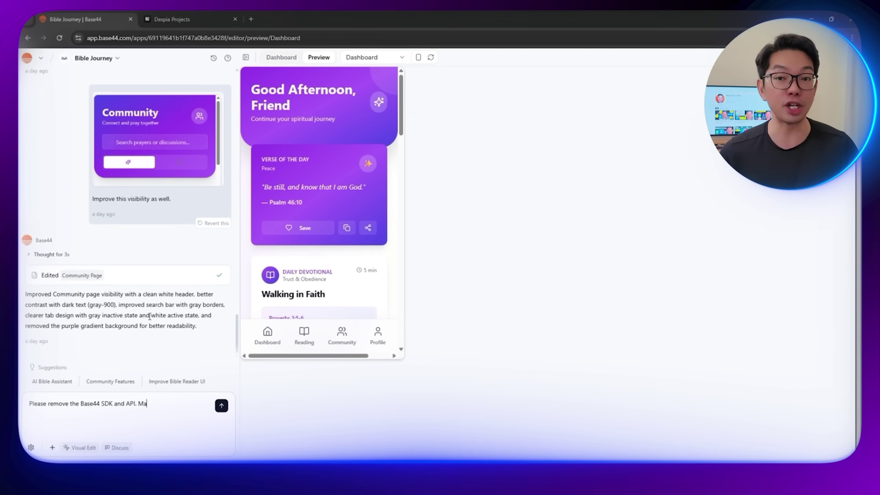
text(ke sure there are no dependencies remaining in the projec)
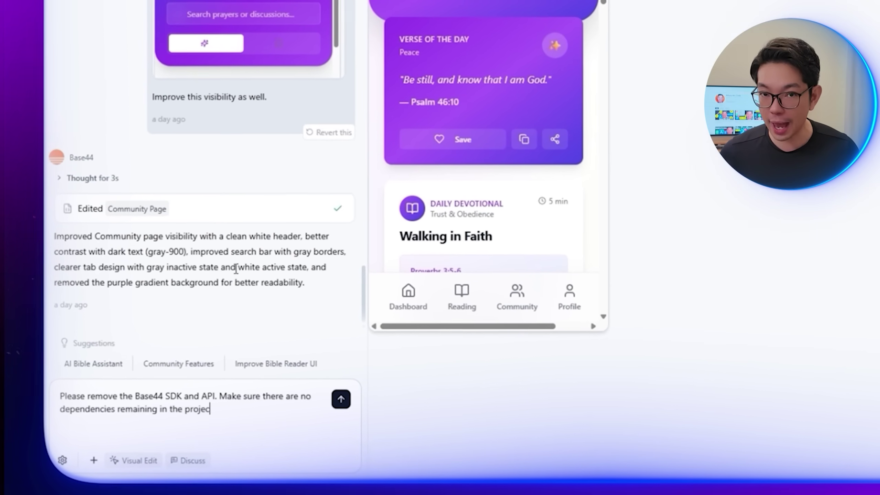
text(t.)
key(Return)
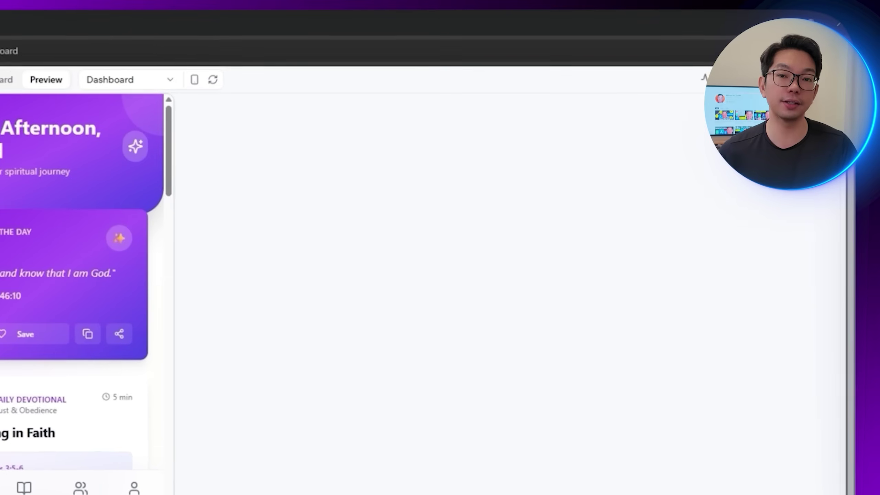
Step: Make Bible Journey public by turning off 'Require login to access' in the Overview settings
click(779, 345)
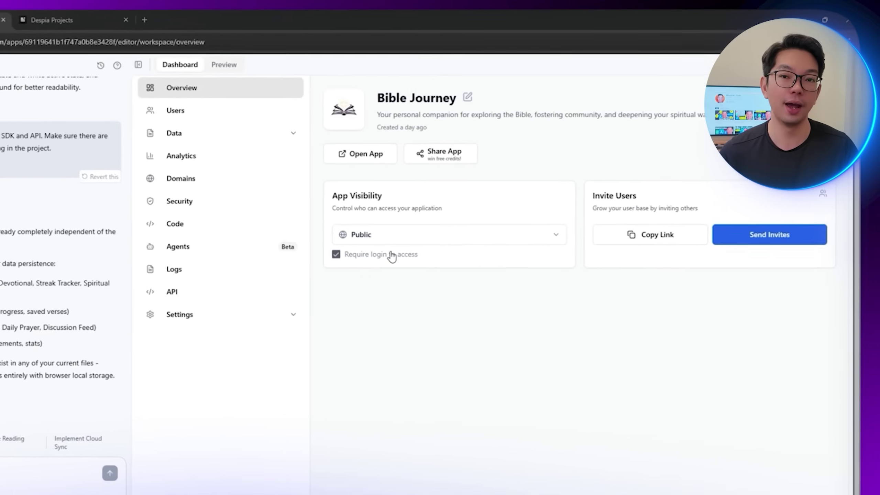
click(392, 255)
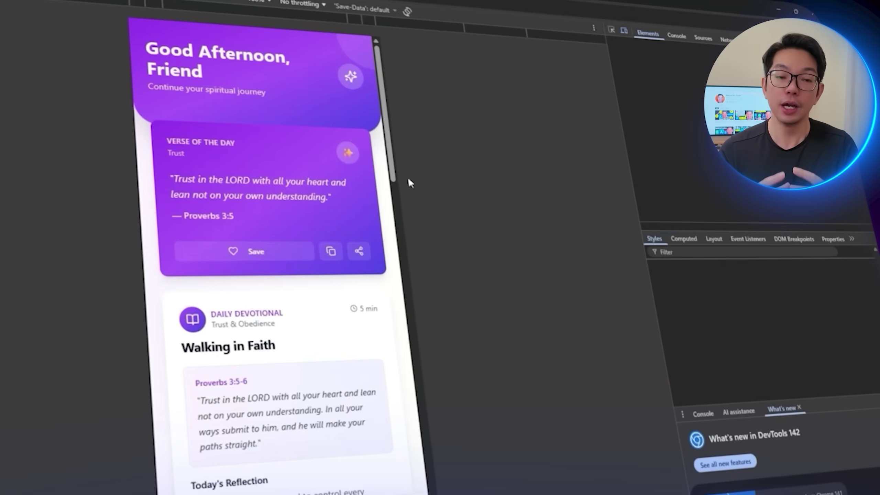
scroll(408, 180, down, 15)
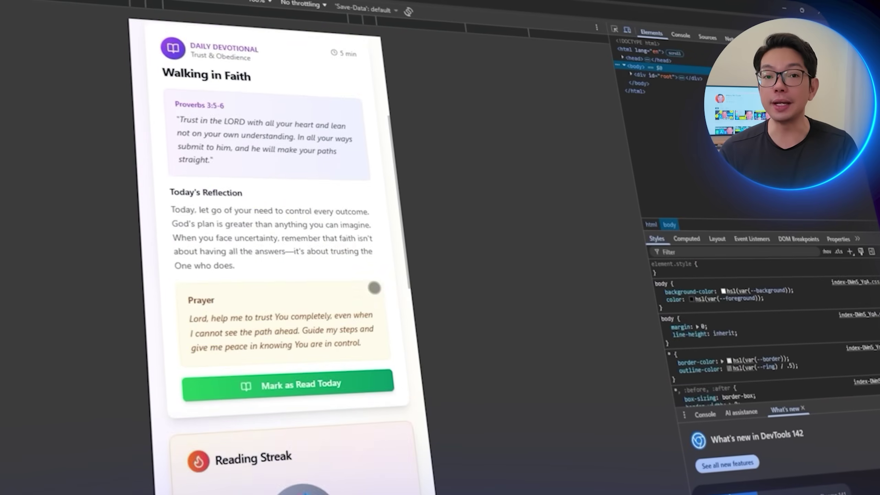
scroll(483, 184, up, 15)
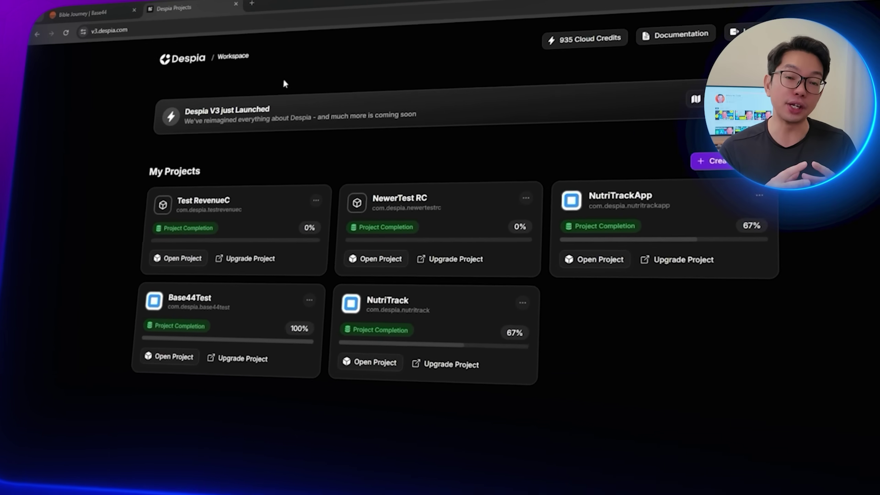
Step: Create the 'Bible Journey' Despia application with the published Base44 URL as start URL
click(719, 156)
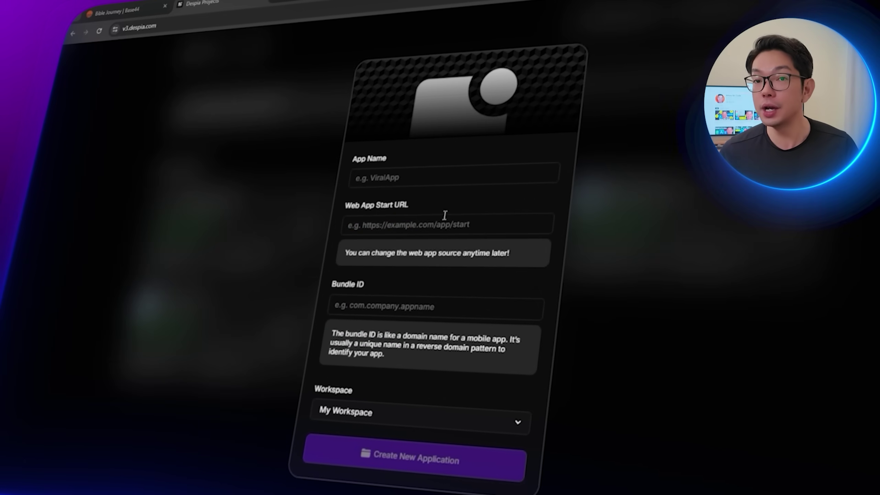
click(464, 175)
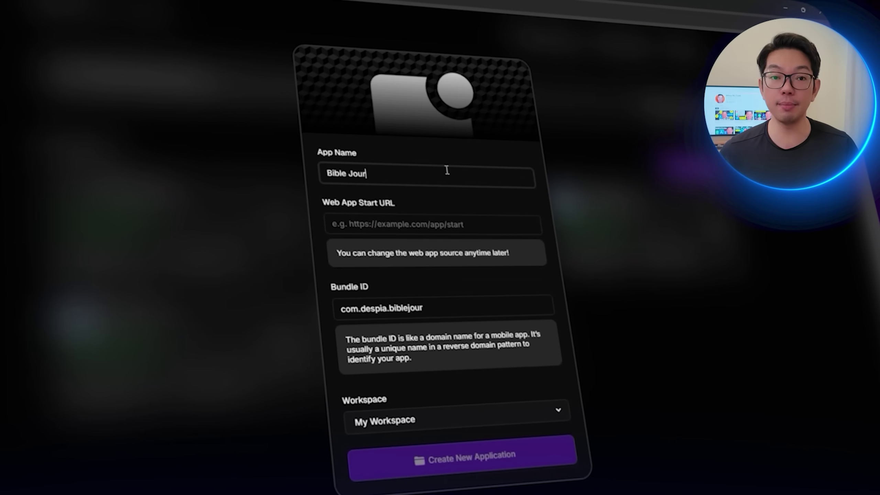
click(420, 224)
text(https://bible-journey-b8e3428f.base44.app)
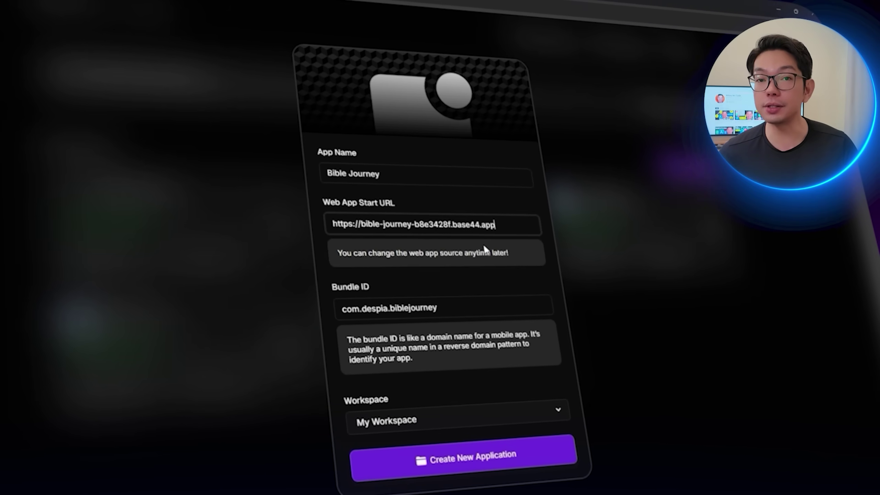
click(482, 447)
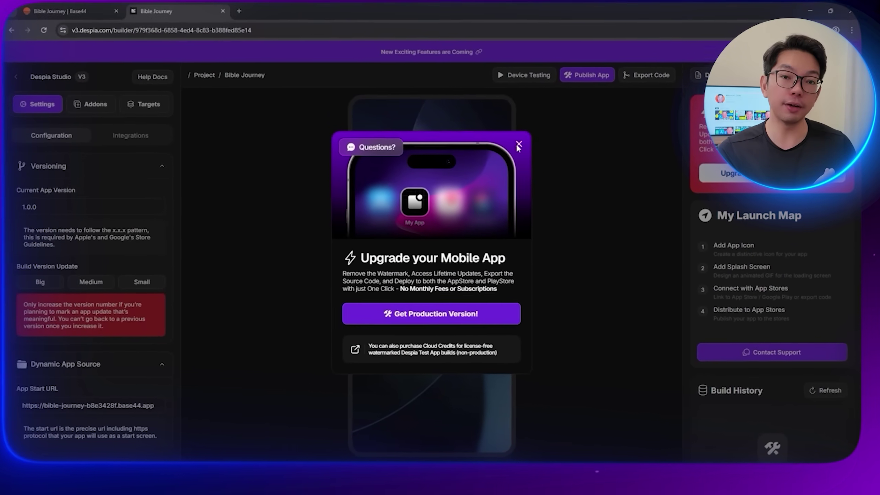
Step: Dismiss the upgrade offer and upload the iOS app icon
click(518, 145)
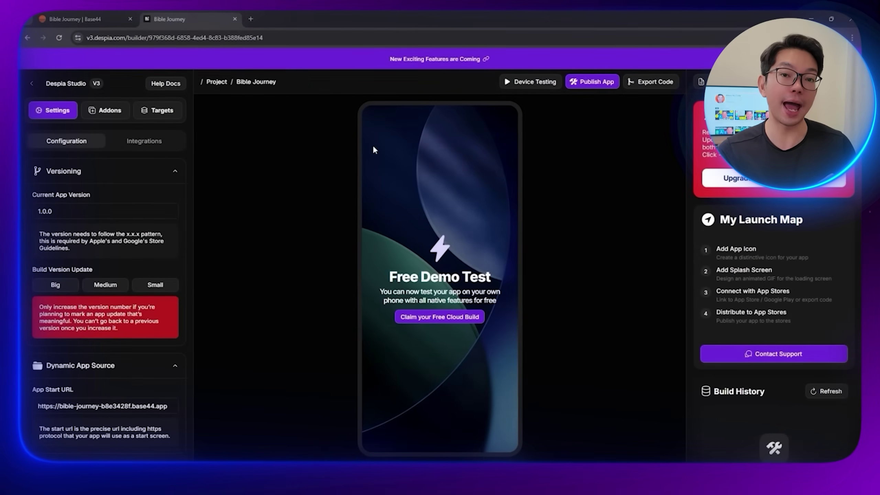
scroll(86, 244, down, 10)
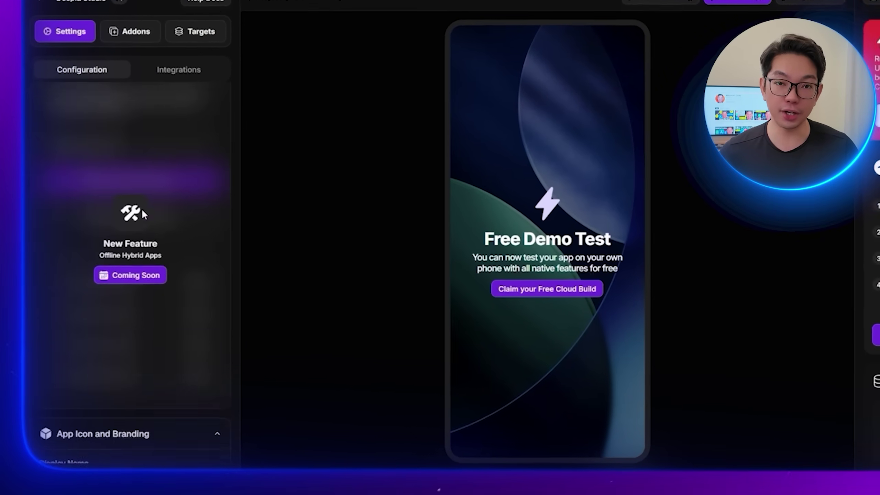
scroll(212, 322, down, 5)
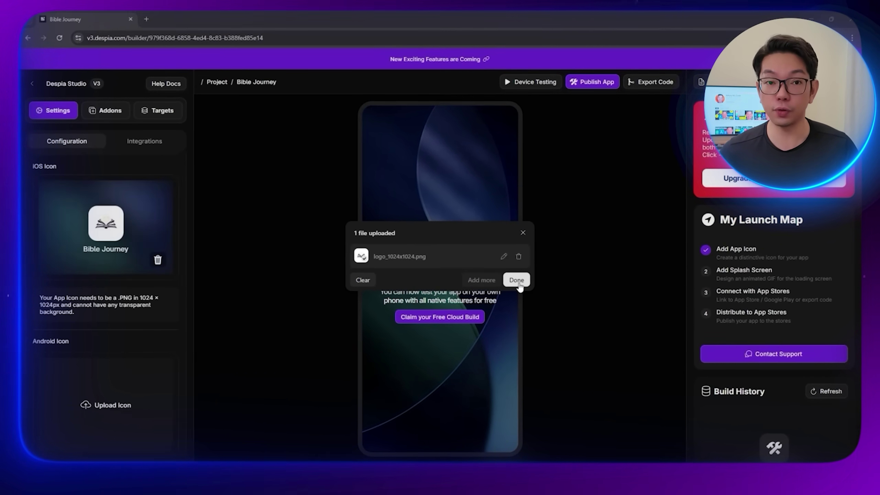
click(325, 298)
Step: Upload a GIF image as the app's splash screen
scroll(103, 317, down, 5)
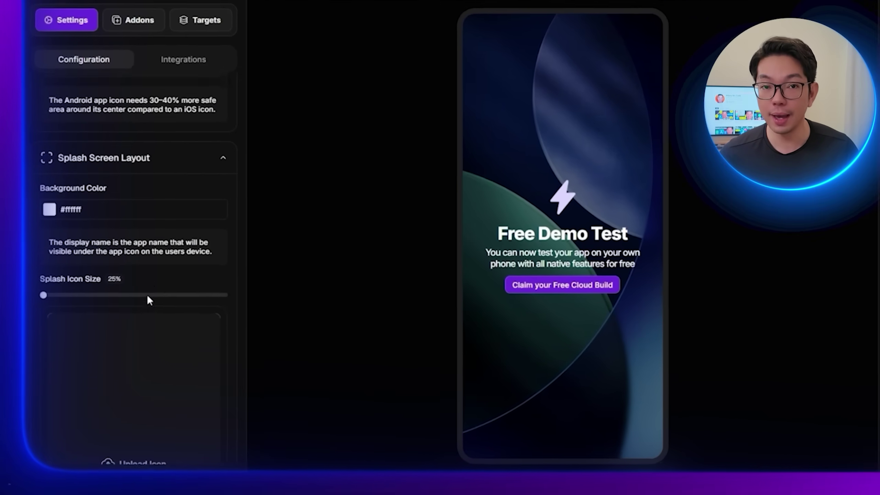
scroll(175, 243, down, 5)
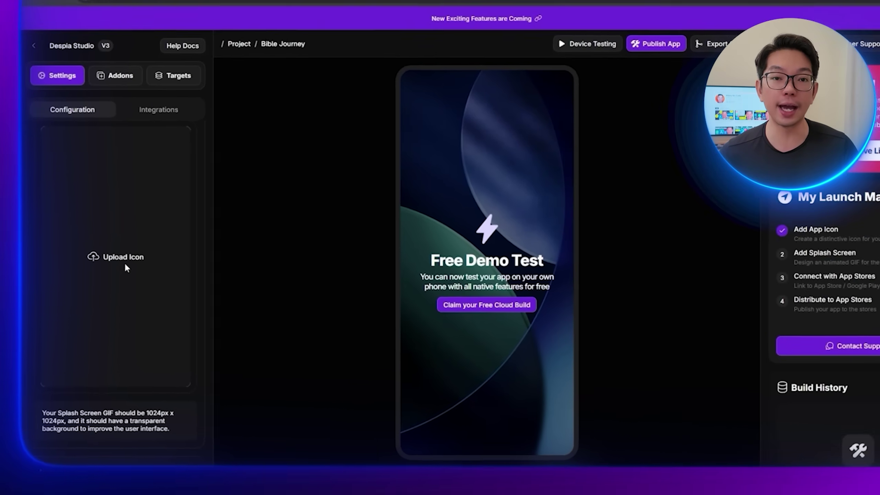
click(154, 277)
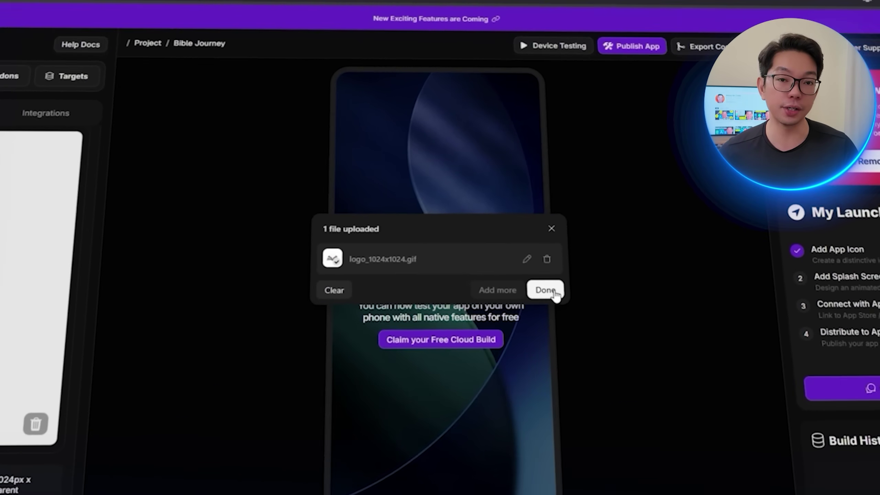
click(550, 291)
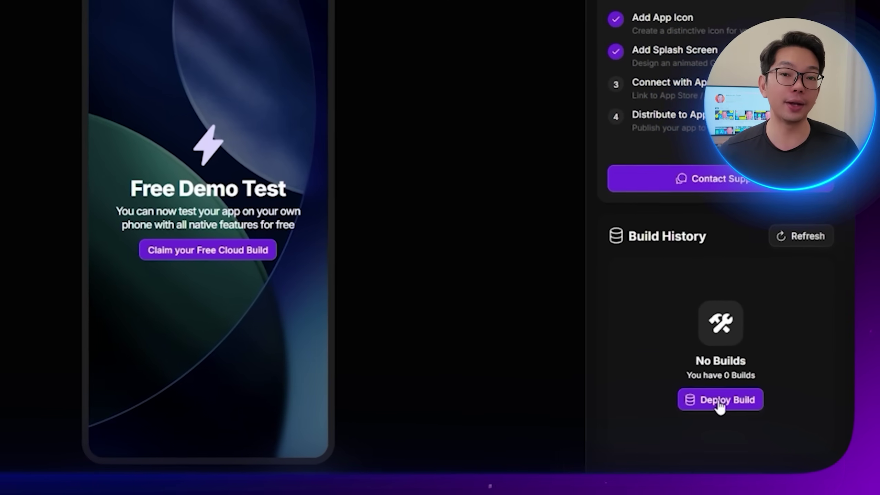
Step: Start a build deployment and choose Add Team from the Development Team dropdown
click(721, 399)
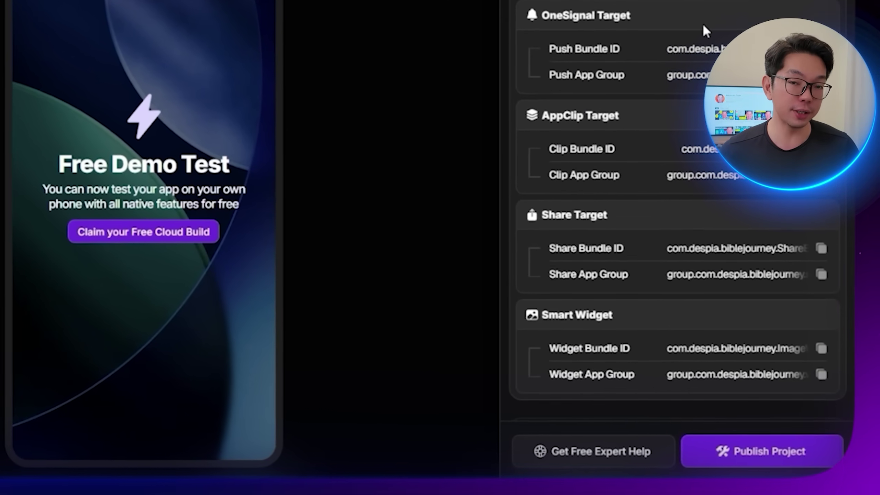
scroll(702, 24, down, 10)
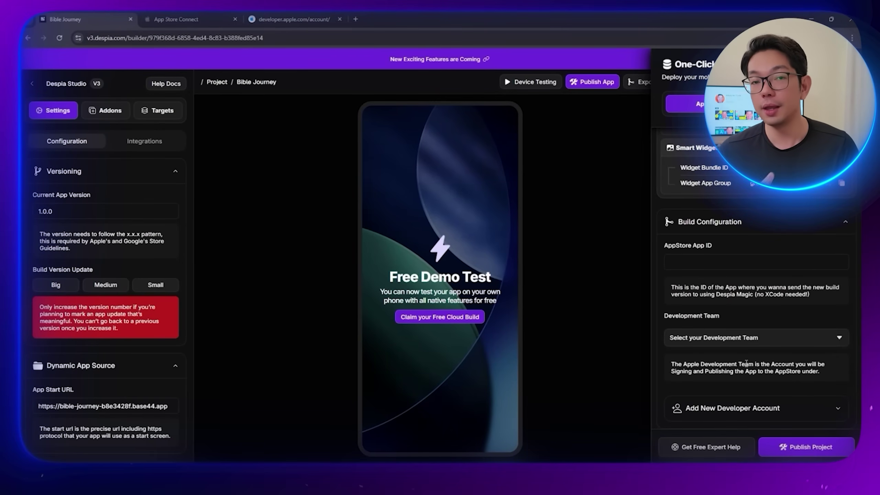
click(758, 341)
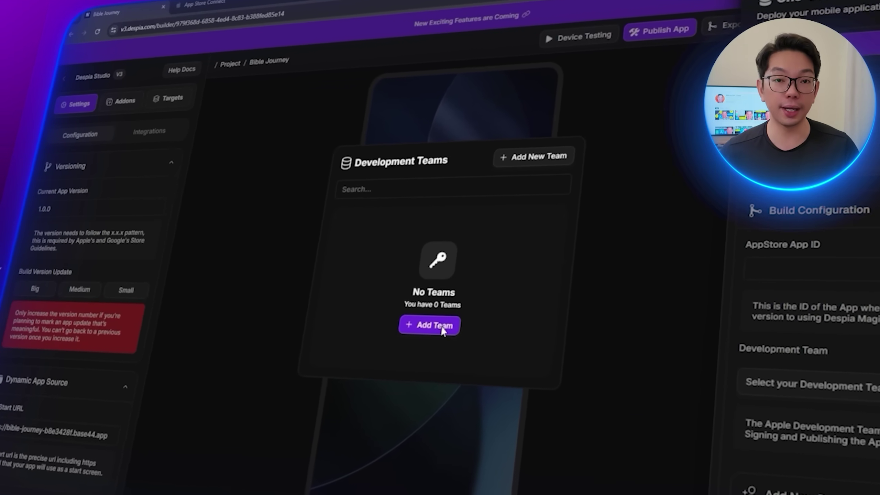
click(457, 330)
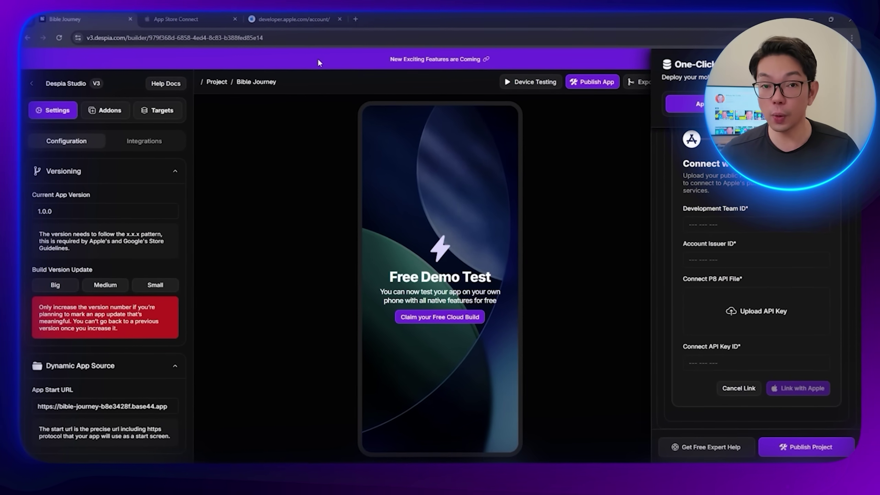
Step: Copy the Team ID from the developer account and the Issuer ID from Users and Access into Despia
click(312, 18)
click(229, 39)
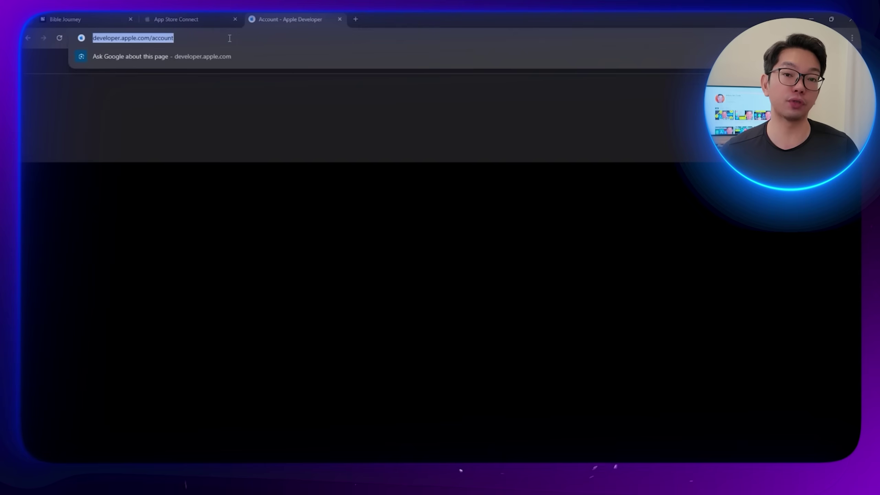
key(Return)
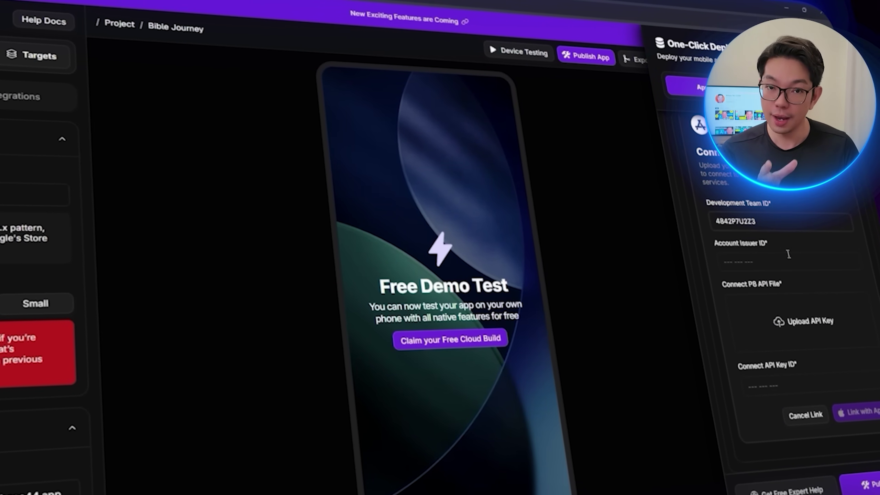
click(295, 8)
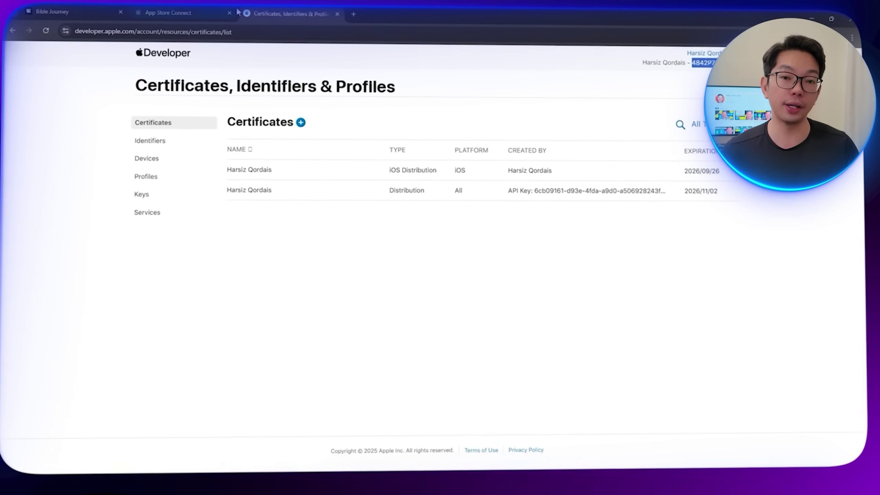
click(158, 5)
click(600, 62)
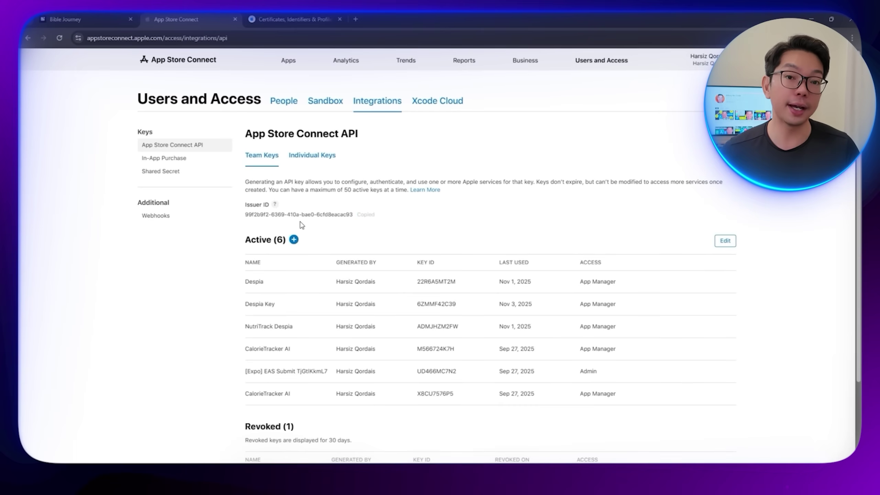
click(107, 19)
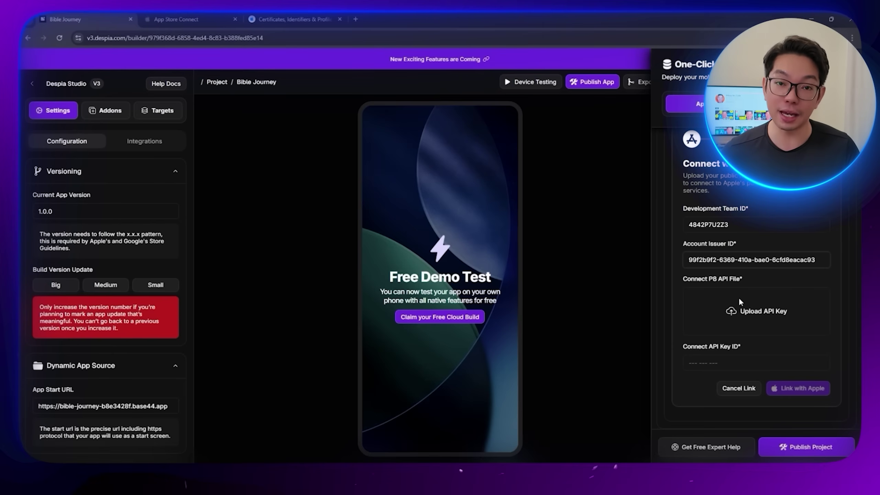
click(294, 20)
click(194, 17)
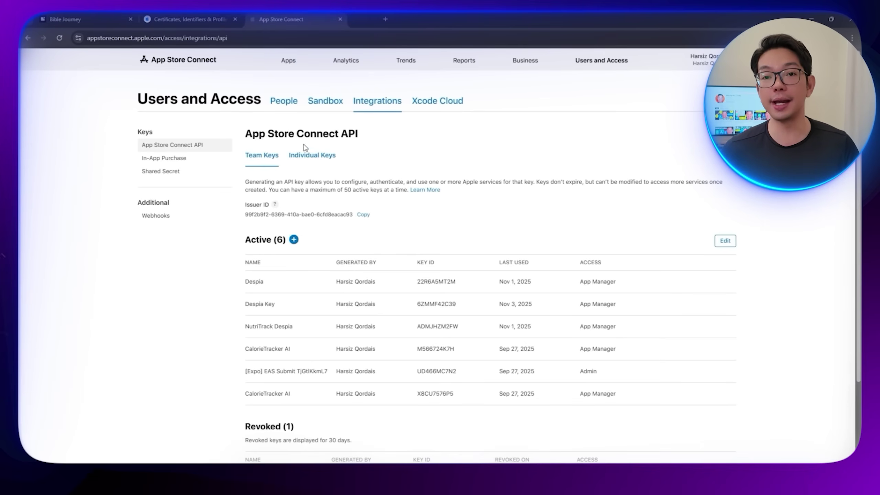
Step: Generate an App Manager API key named 'Bible Journey - Despia' in App Store Connect
click(294, 239)
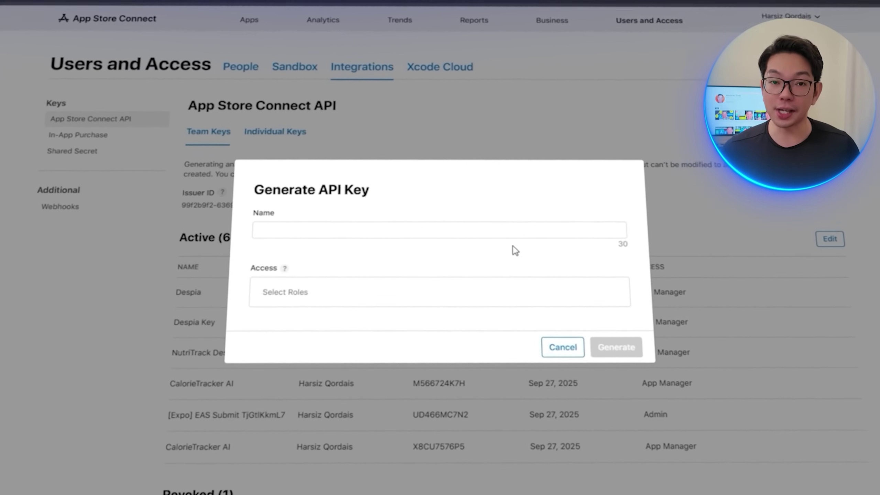
click(367, 233)
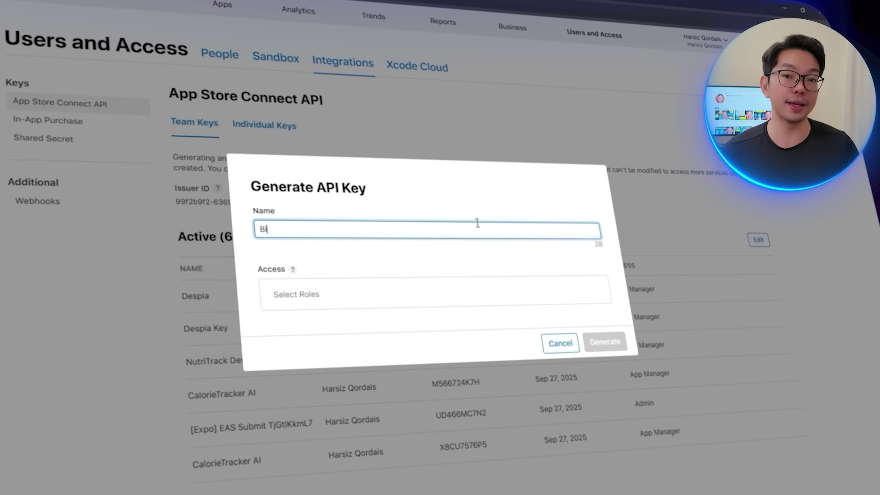
text(- Despia)
click(383, 293)
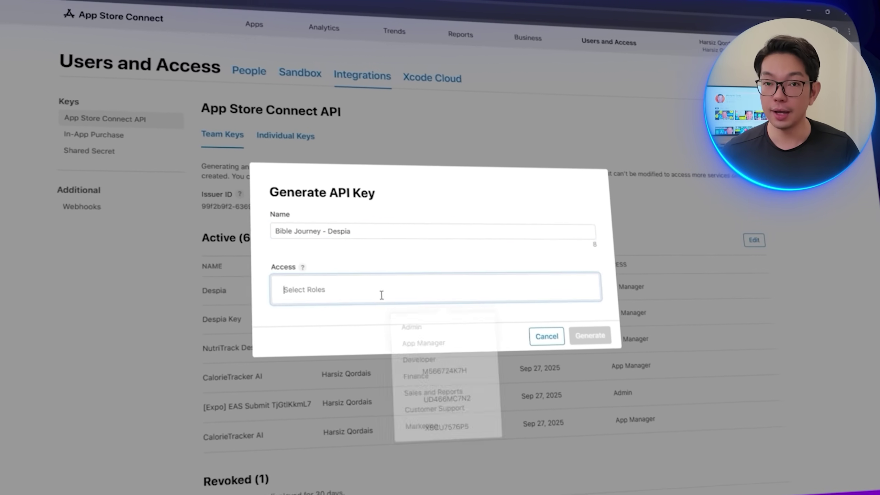
click(426, 348)
key(Return)
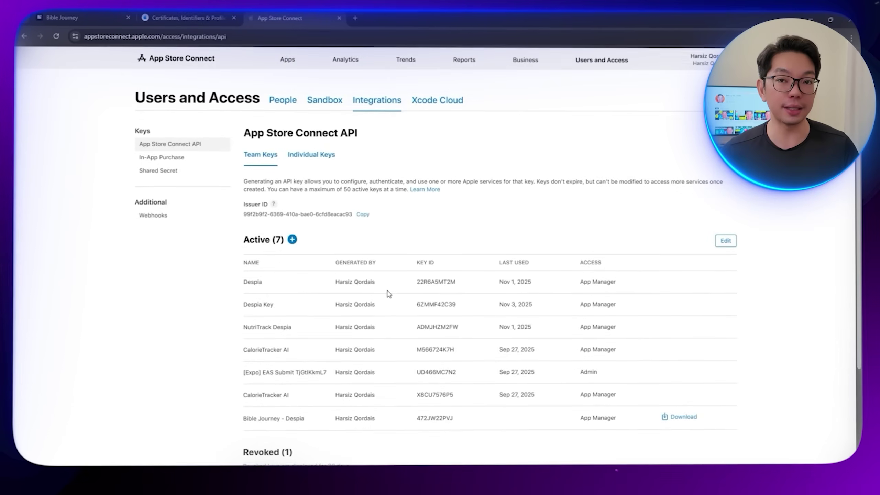
scroll(450, 326, down, 3)
Step: Download the .p8 key file, upload it into Despia's form and link with Apple
click(68, 15)
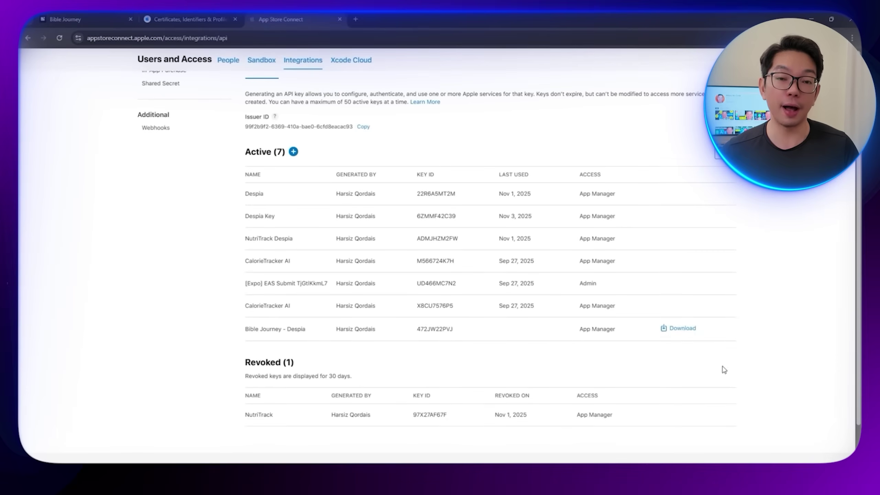
click(682, 328)
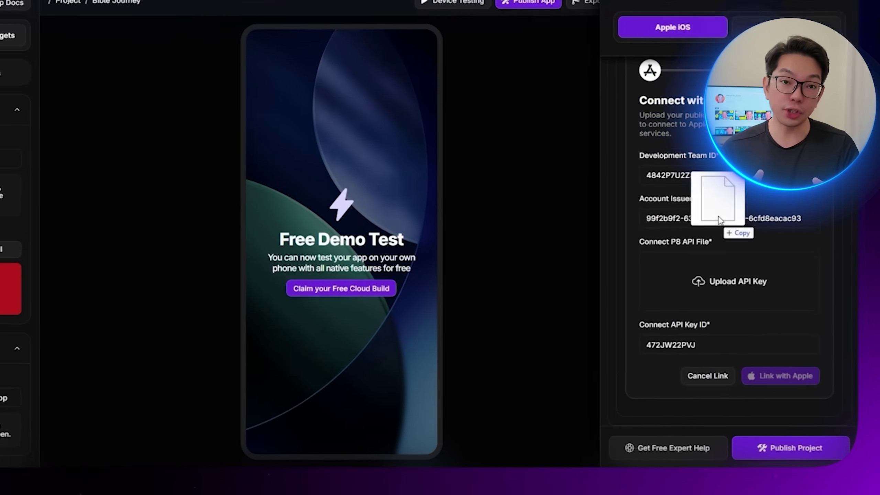
drag(825, 38, 677, 287)
drag(591, 297, 592, 296)
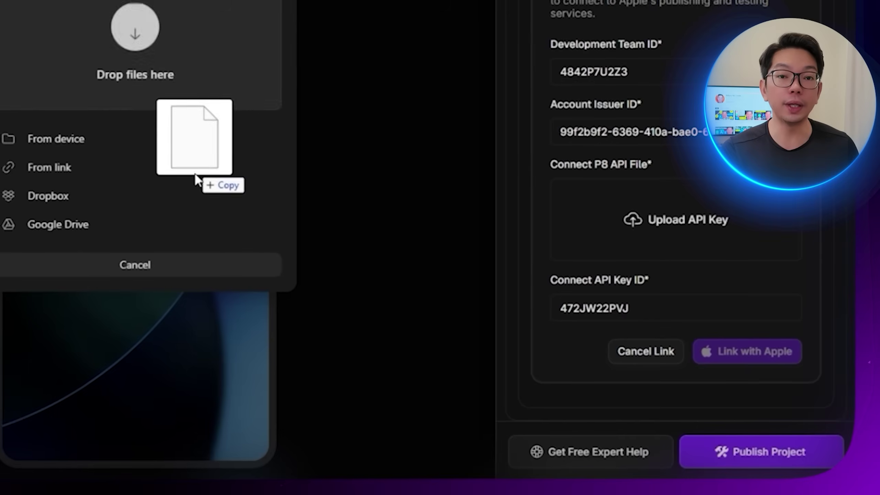
drag(196, 180, 161, 73)
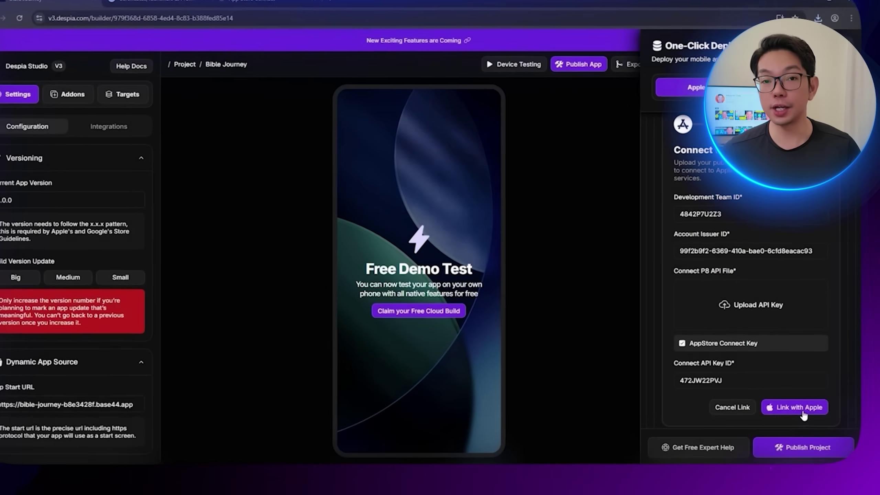
click(738, 352)
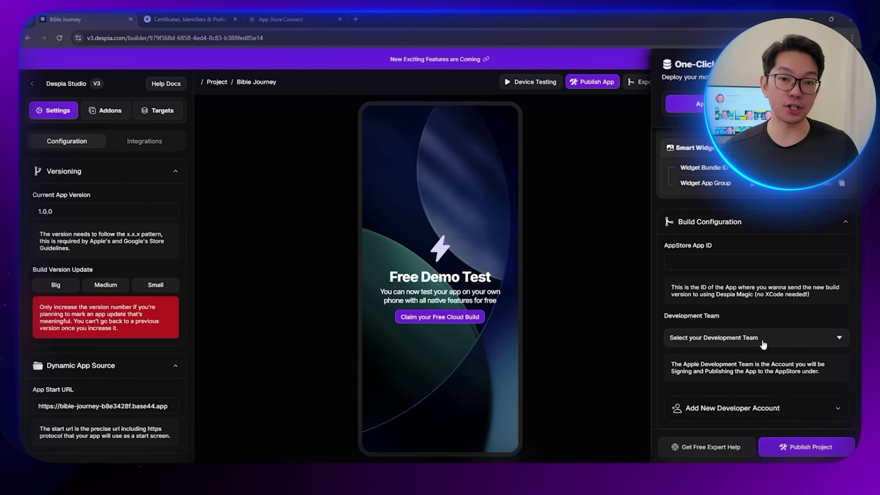
click(763, 344)
Step: Select the newly added Apple team as the build's Development Team, then browse to Identifiers
click(400, 285)
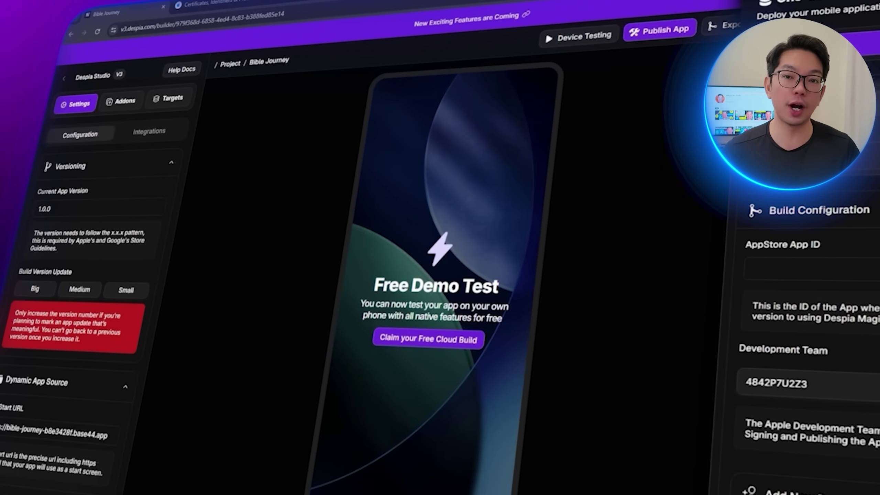
scroll(831, 349, up, 10)
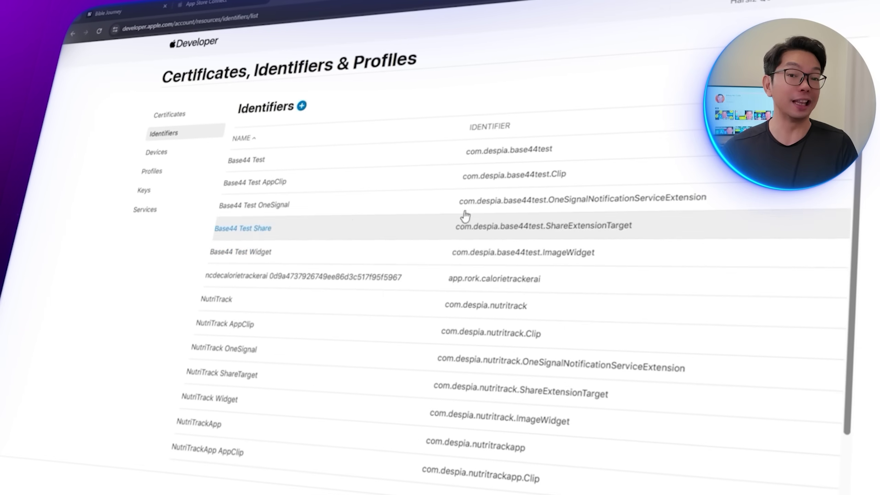
scroll(477, 261, down, 2)
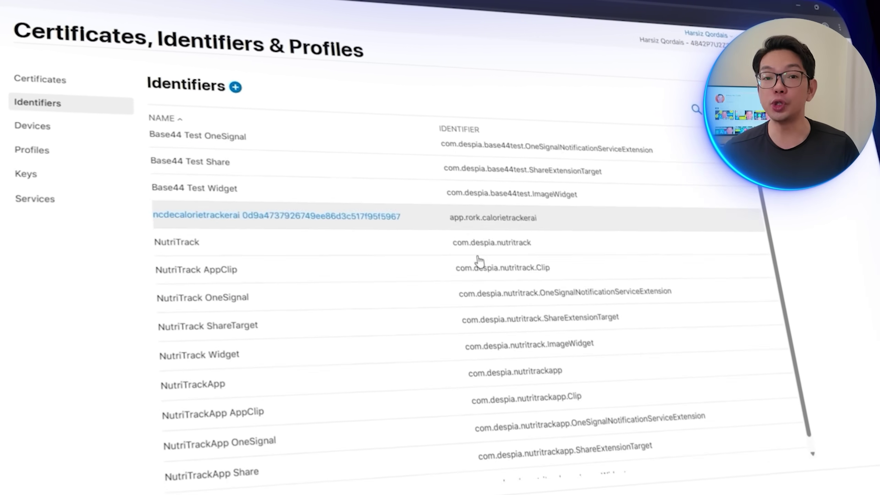
scroll(555, 273, up, 2)
scroll(556, 270, down, 3)
scroll(556, 269, up, 3)
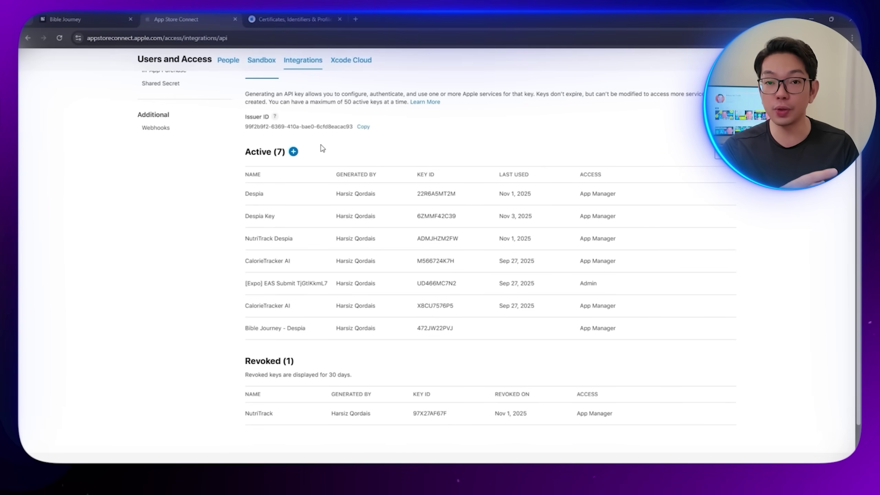
scroll(299, 160, up, 2)
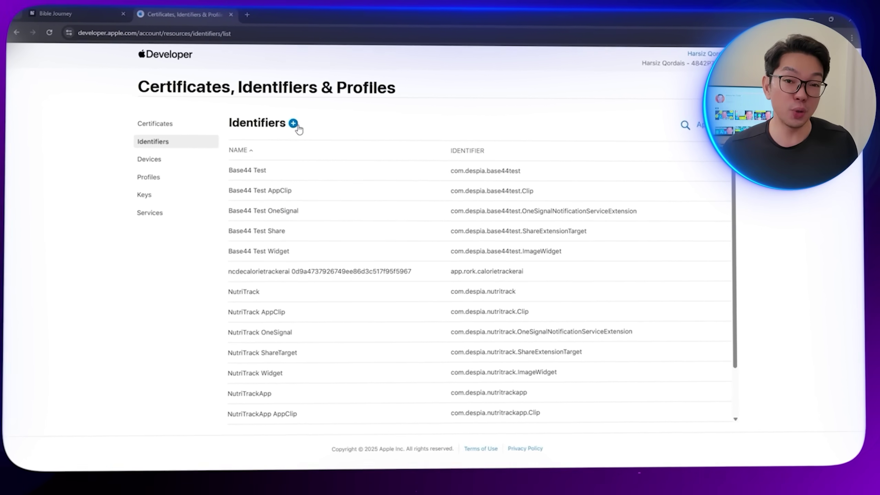
Step: Begin a new App ID described as Bible Journey and move on to its bundle ID
click(296, 126)
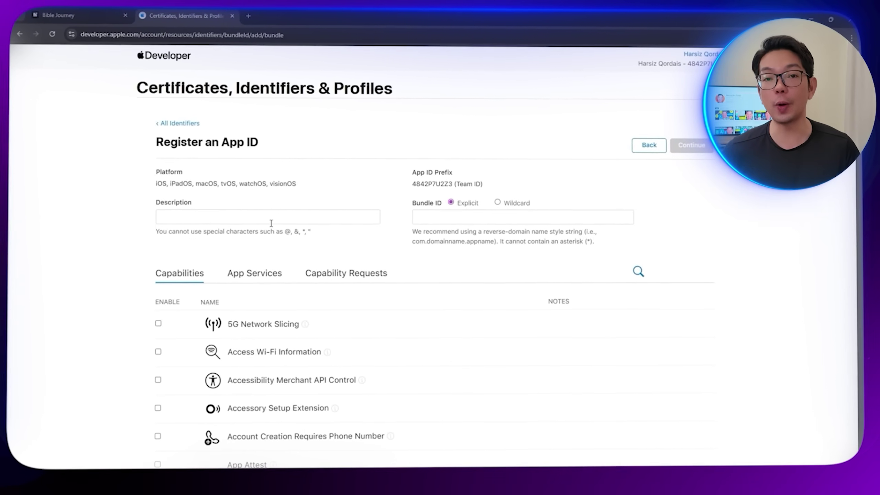
click(264, 210)
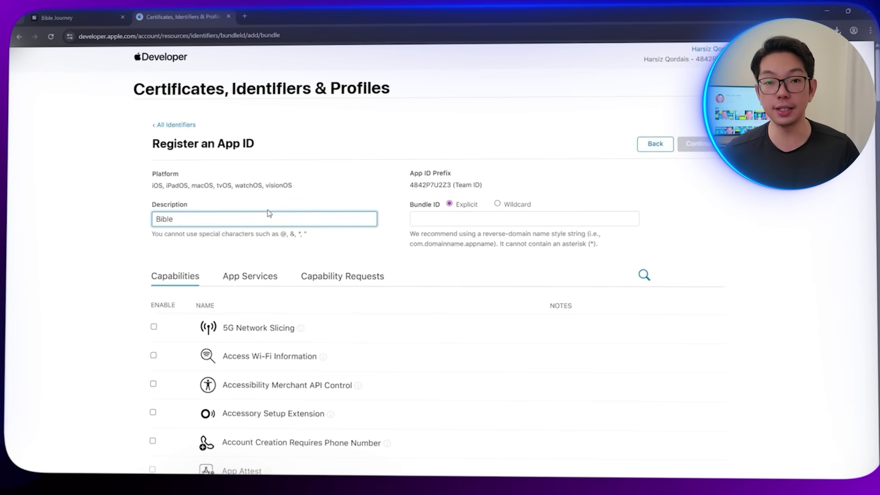
text(Bible Journey)
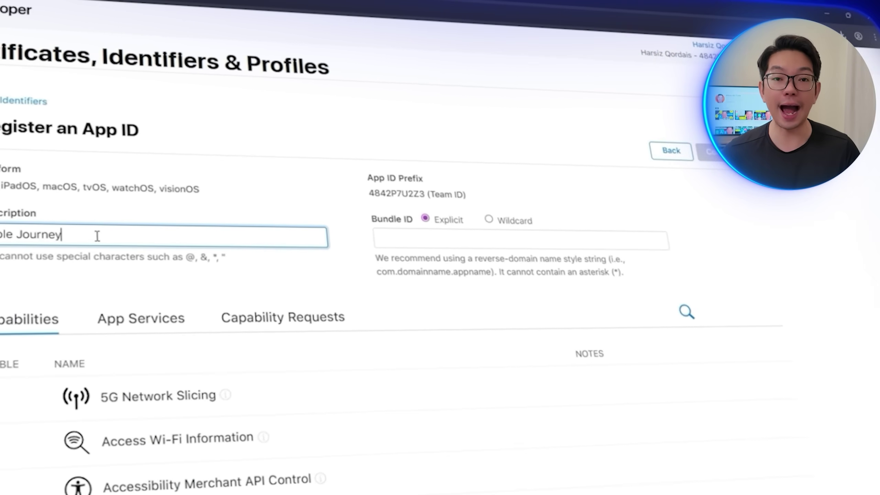
click(471, 239)
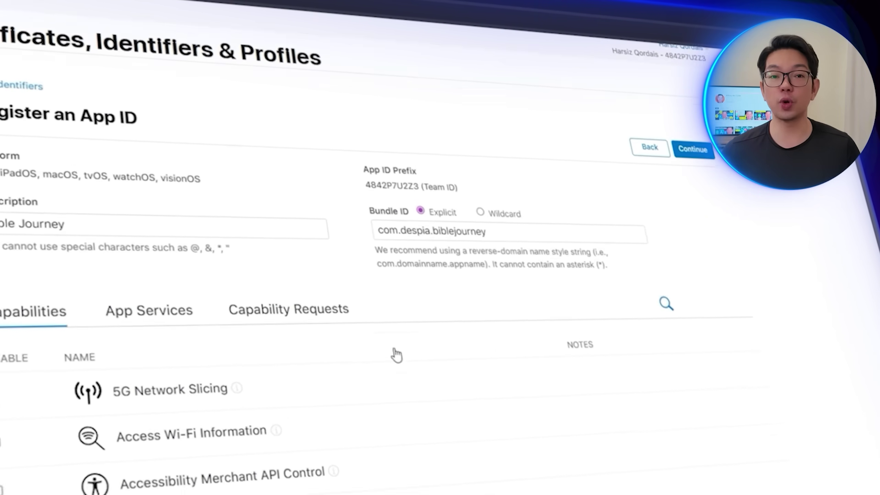
Step: Enable the App ID capabilities, including Associated Domains and HealthKit, and continue to review
scroll(497, 306, down, 5)
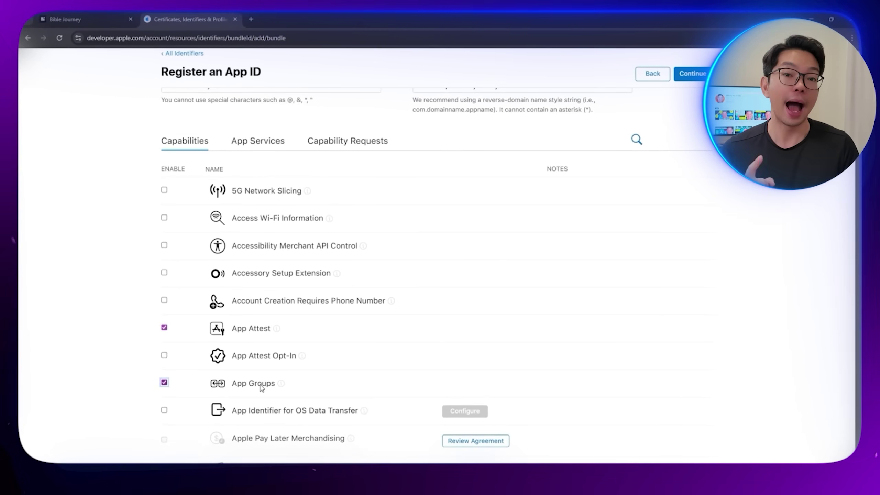
scroll(261, 387, down, 4)
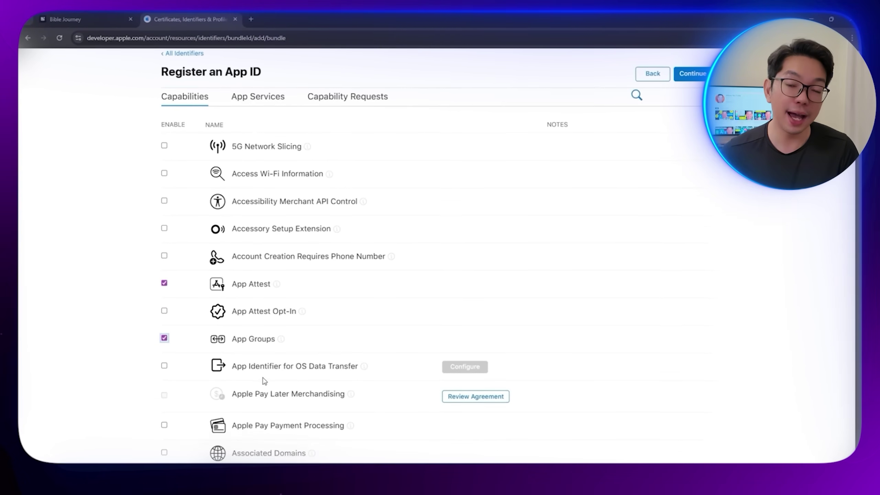
click(164, 366)
scroll(208, 399, down, 15)
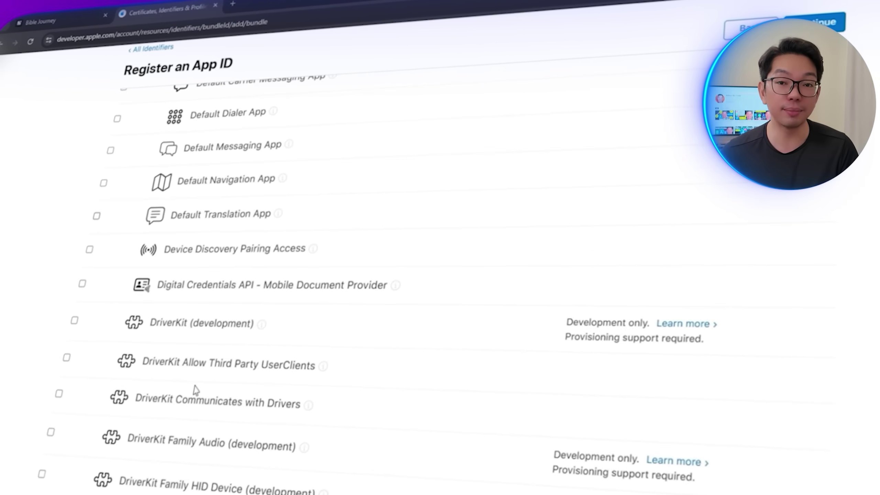
scroll(195, 390, down, 15)
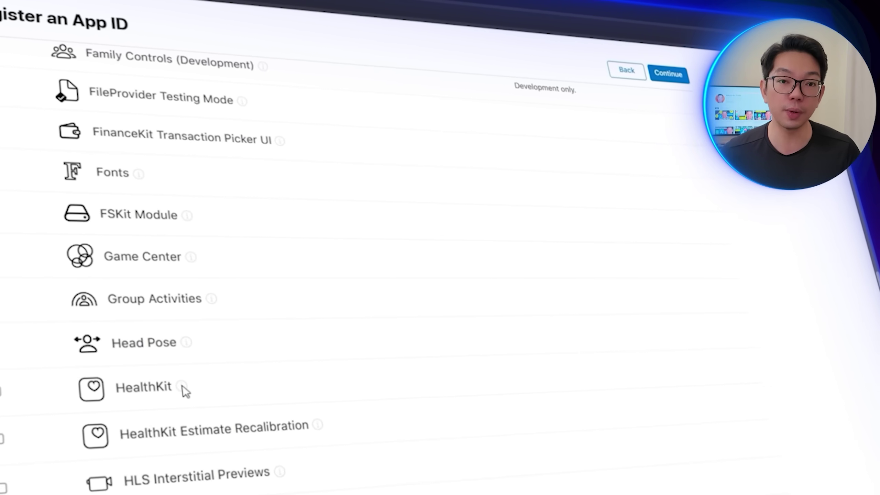
mouse_move(182, 387)
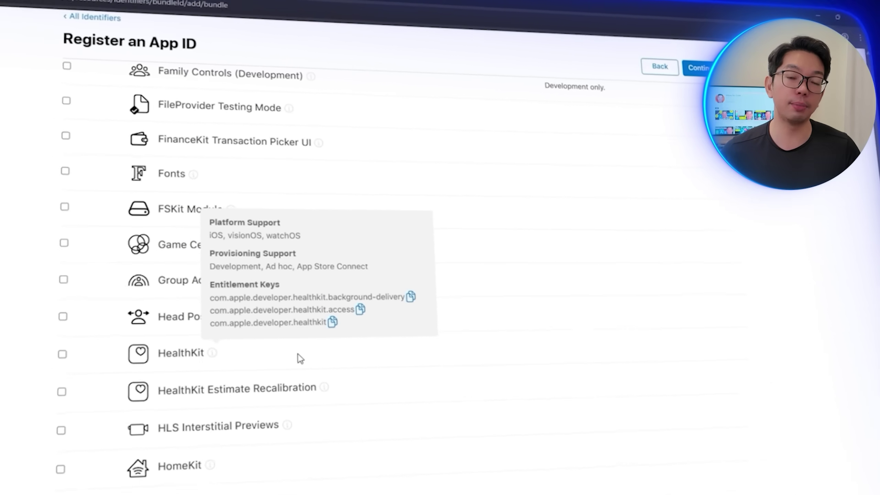
click(62, 354)
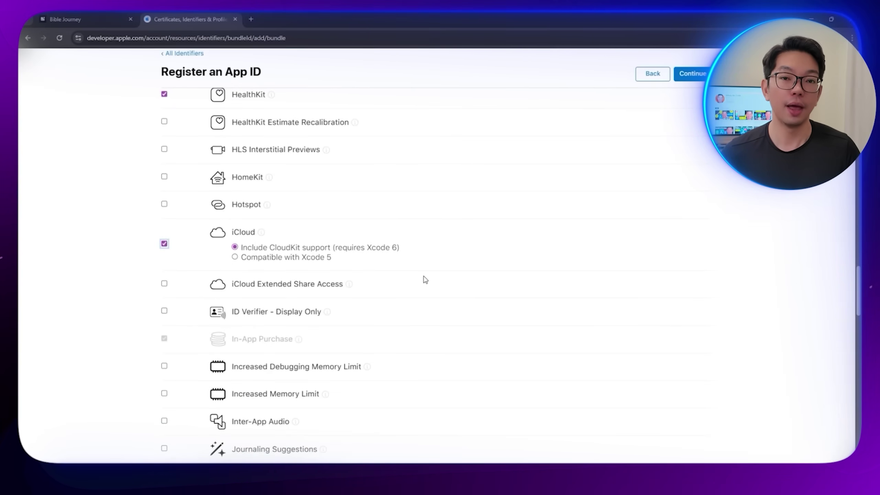
scroll(425, 279, down, 20)
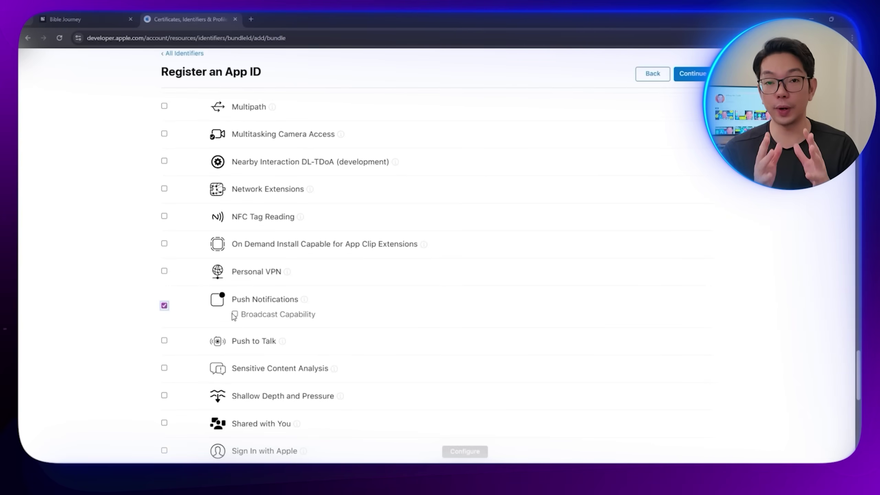
scroll(297, 310, down, 5)
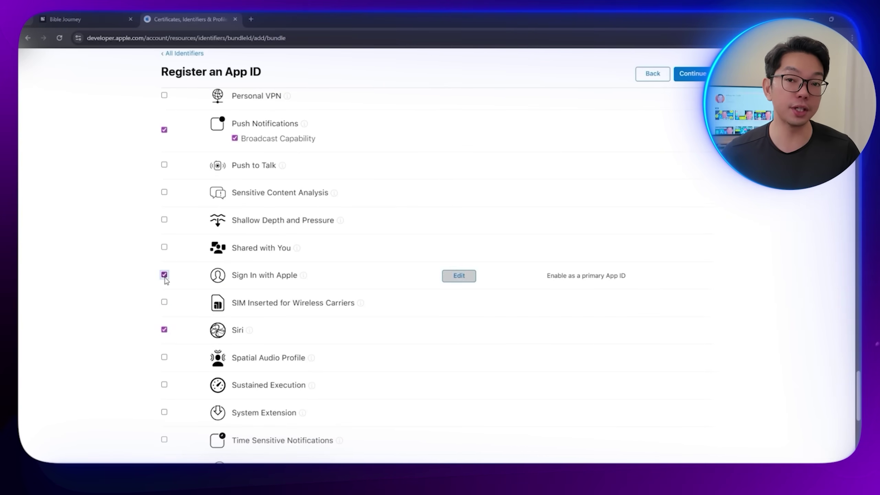
scroll(359, 292, down, 3)
click(690, 73)
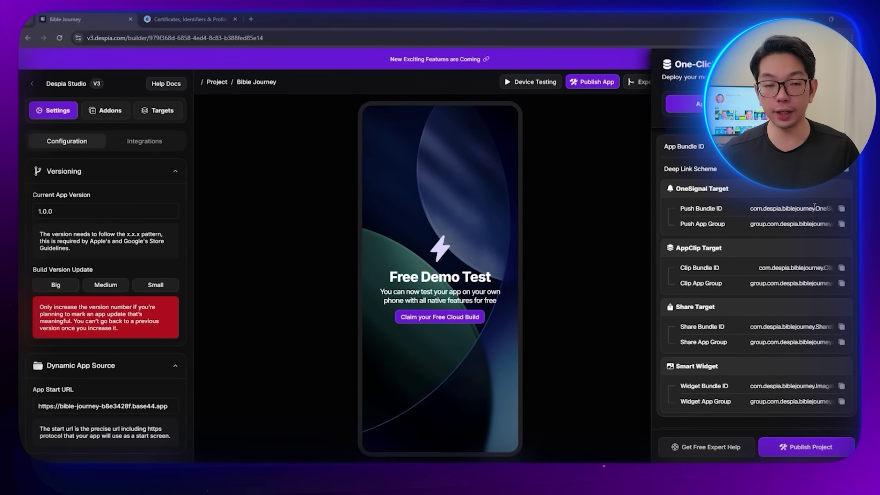
Step: Begin a new App ID for an App described as 'Bible Journey OneSignal' and enter its bundle ID
click(194, 19)
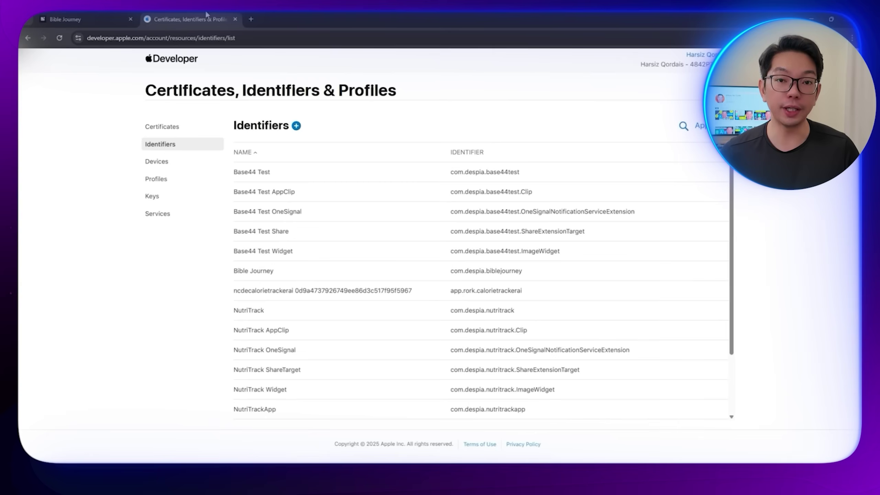
click(297, 124)
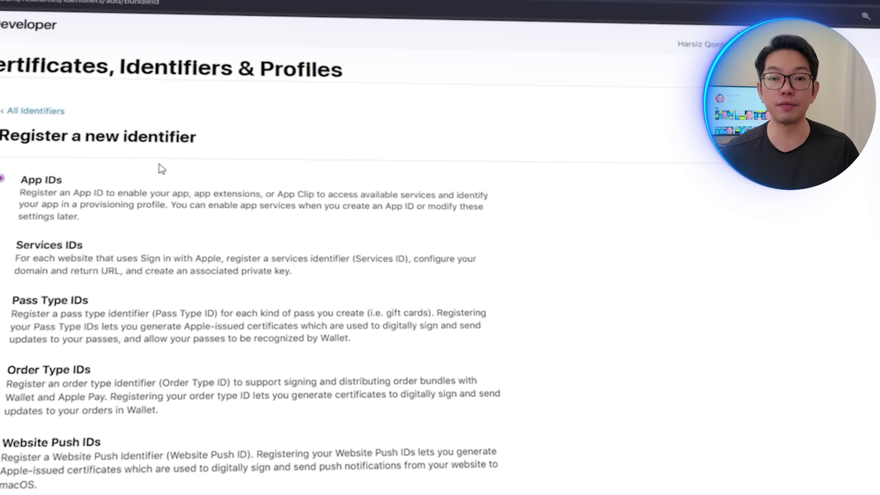
click(707, 158)
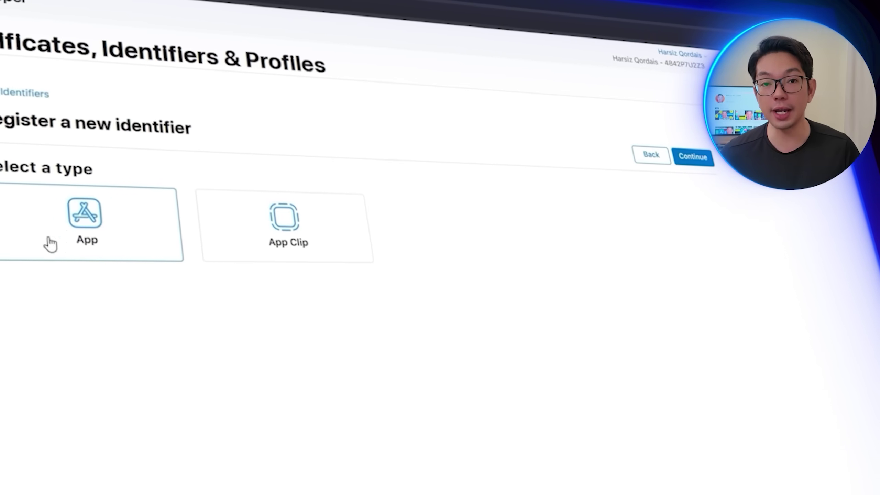
click(715, 168)
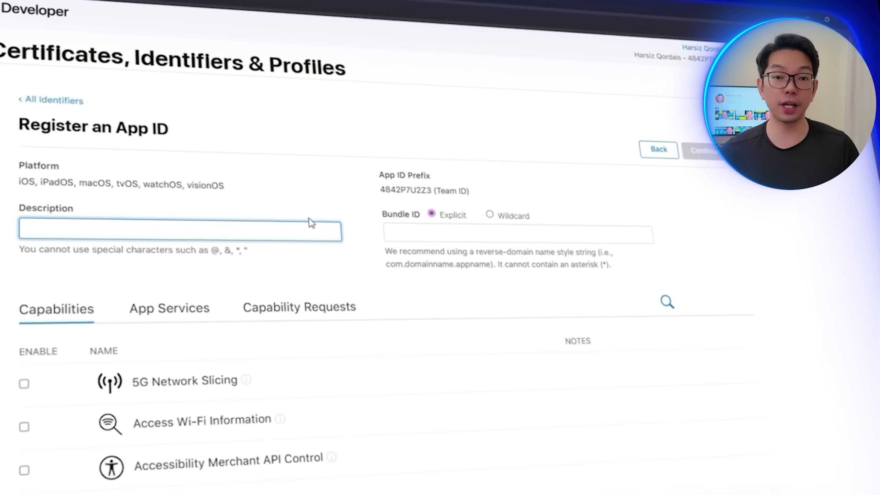
text(Bile HJ)
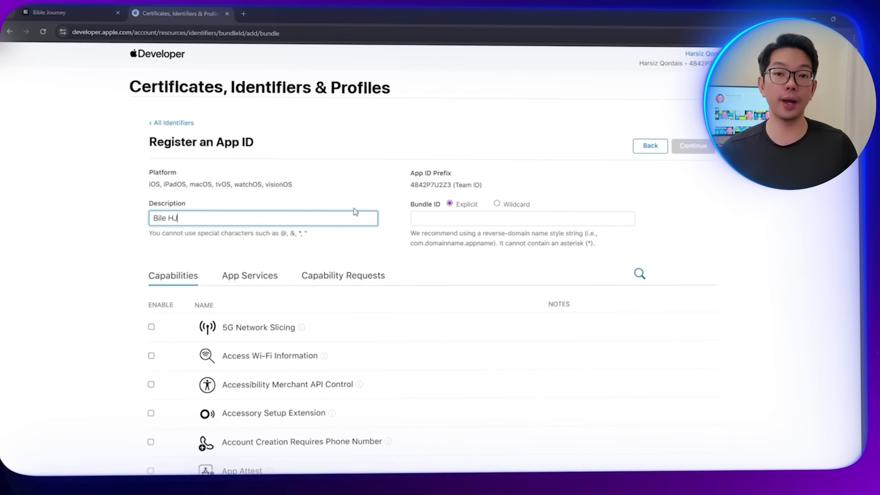
key(BackSpace)
key(BackSpace)
key(BackSpace)
key(BackSpace)
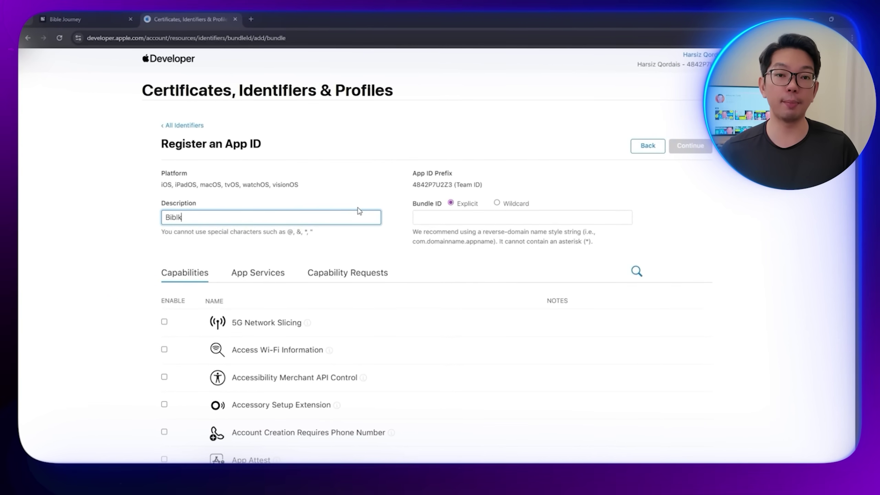
text(le )
text(Journ)
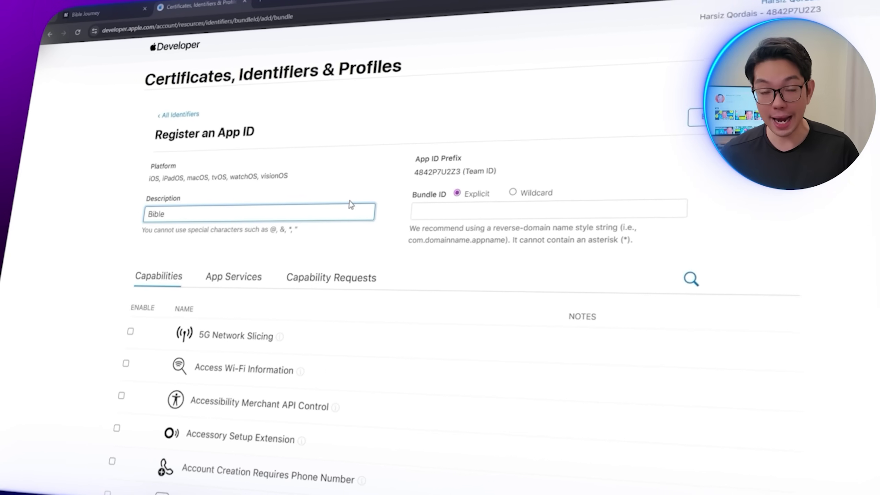
text(ey)
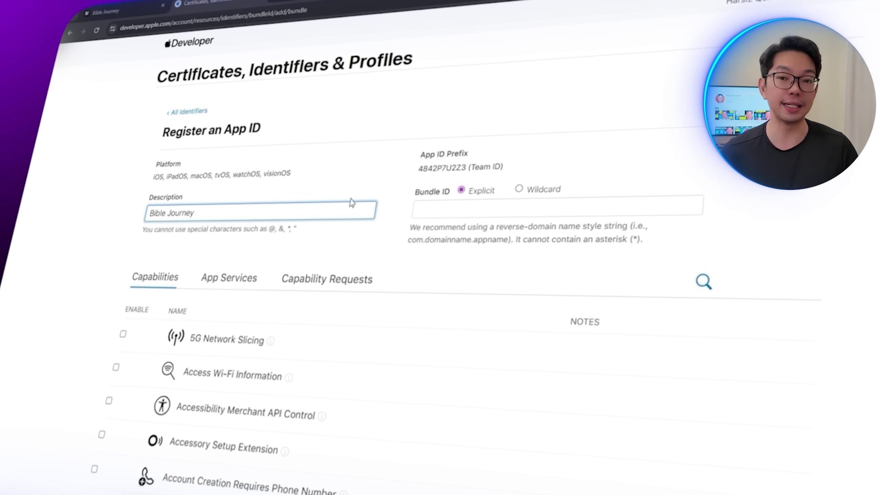
text( OneSignal)
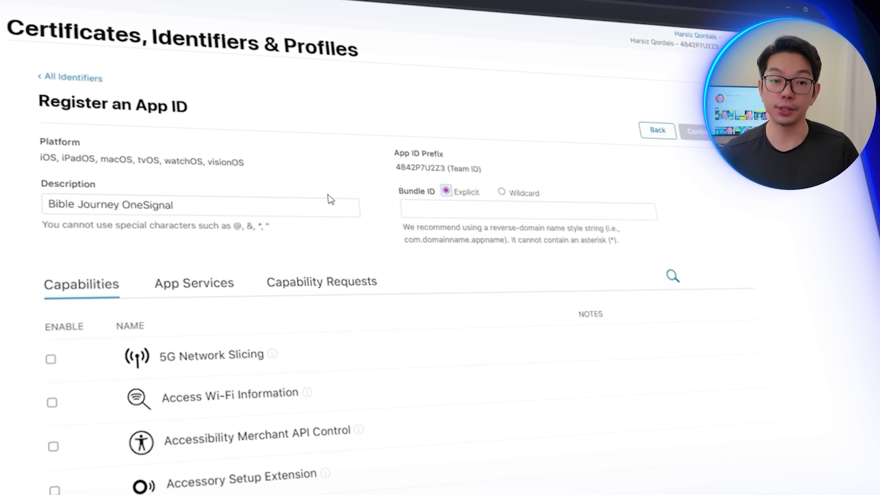
click(433, 216)
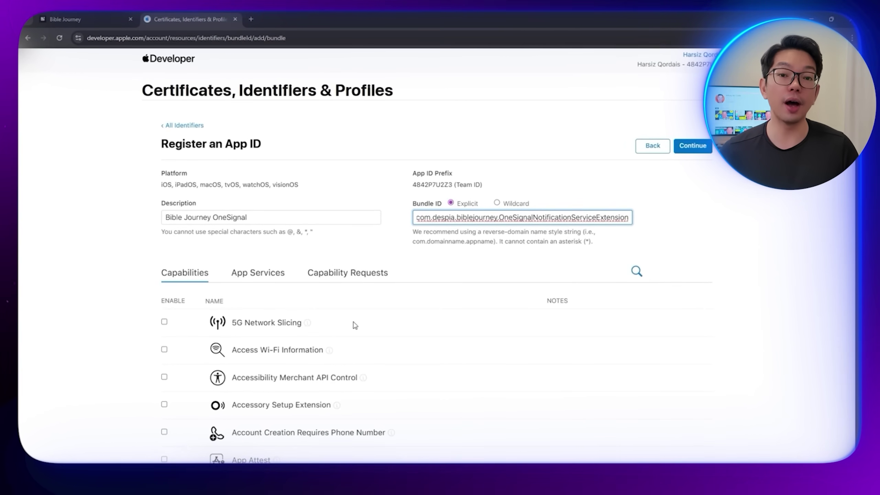
Step: Enable App Groups and Associated Domains and register com.despia.biblejourney.OneSignalNotificationServiceExtension
scroll(447, 326, down, 2)
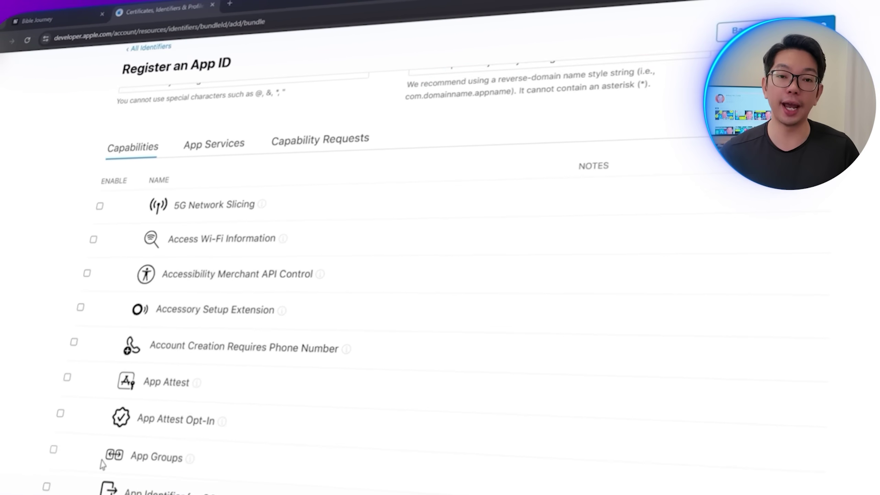
click(53, 449)
scroll(138, 398, down, 5)
click(202, 332)
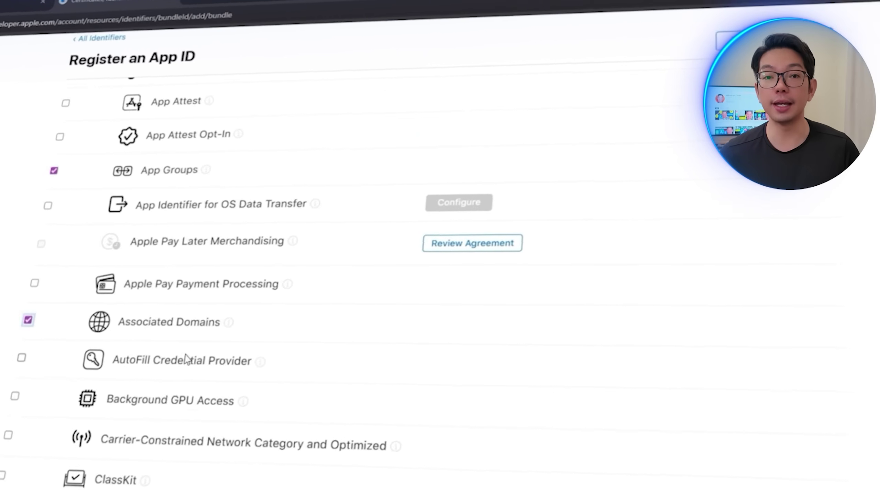
scroll(189, 365, down, 15)
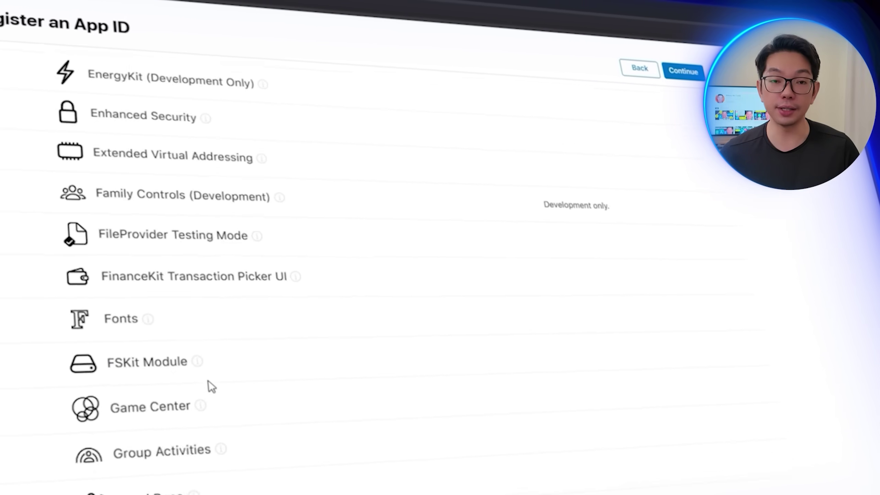
scroll(209, 385, down, 20)
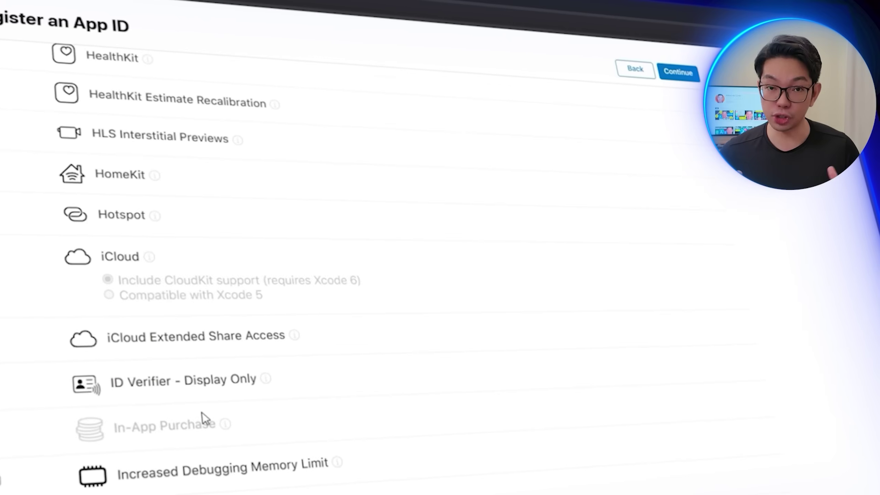
scroll(202, 421, down, 5)
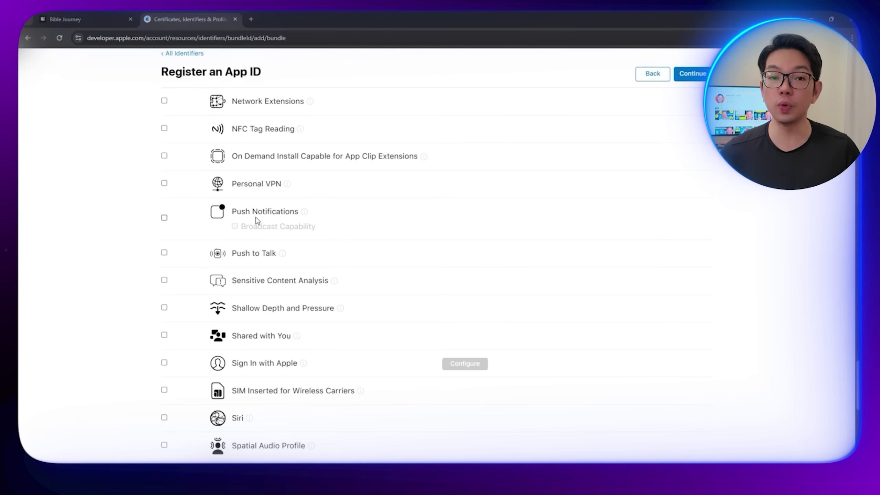
click(691, 74)
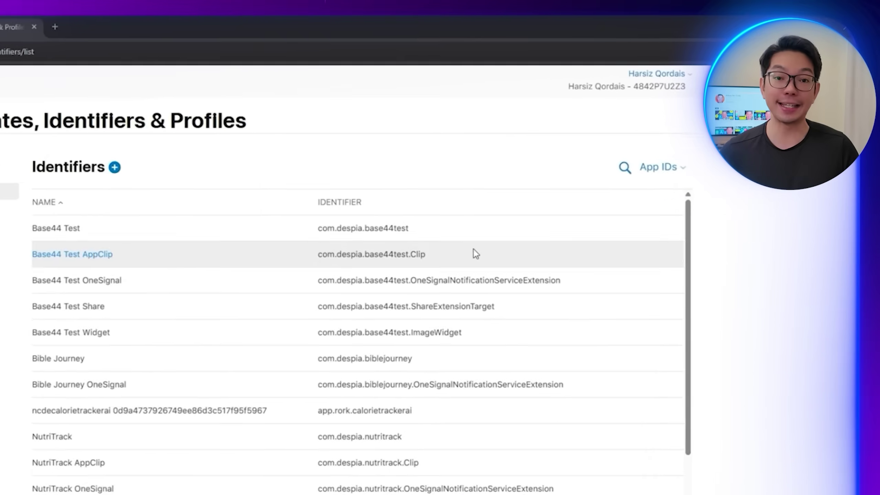
click(115, 167)
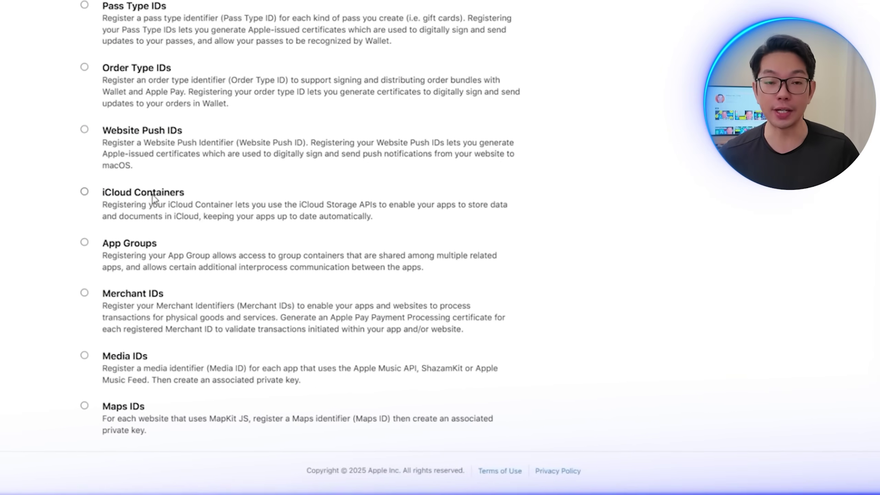
Step: Register 'Bible Journey OneSignal App Group' with identifier group.com.despia.biblejourney.onesignal
click(181, 240)
scroll(555, 273, up, 6)
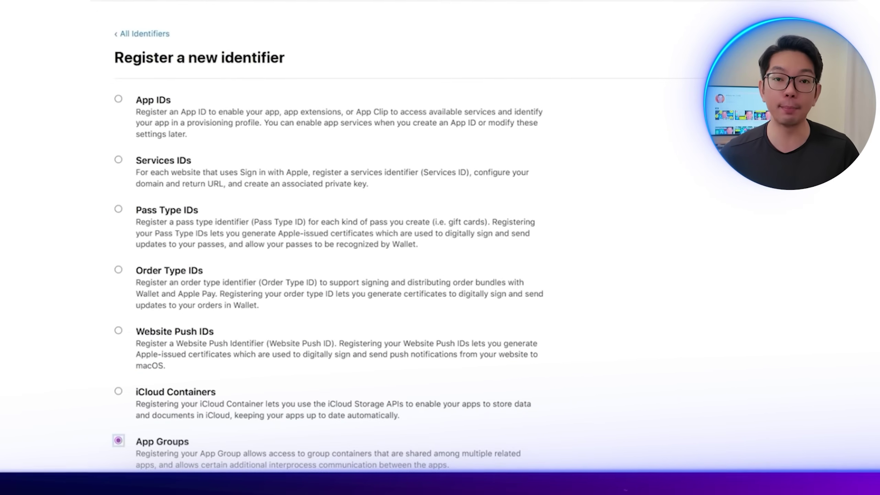
click(786, 59)
click(225, 168)
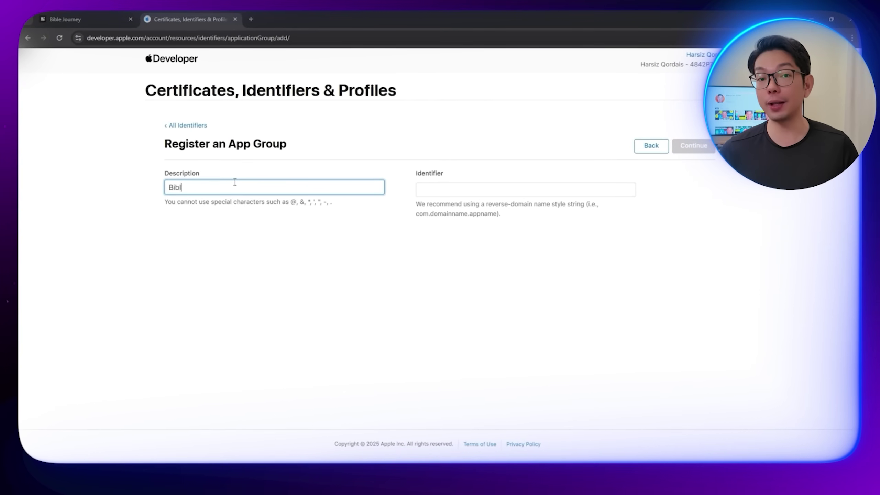
text(Bible)
text( Journey OneSignal App)
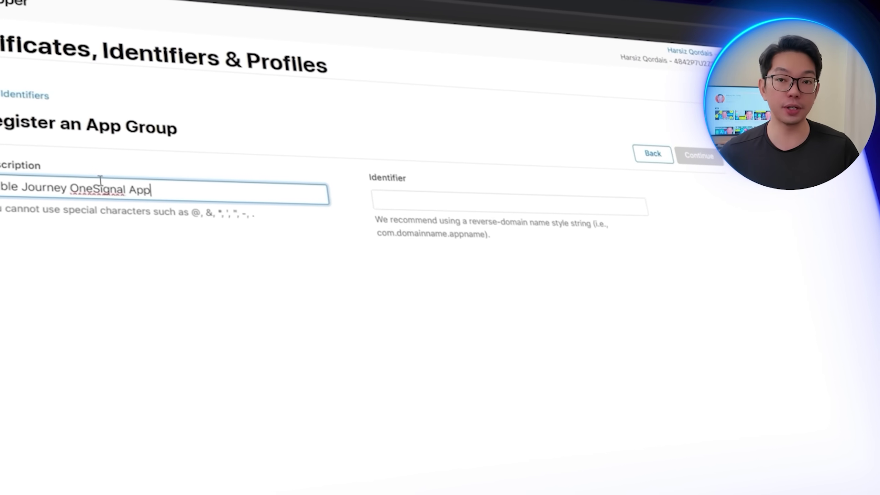
text(oup)
key(Tab)
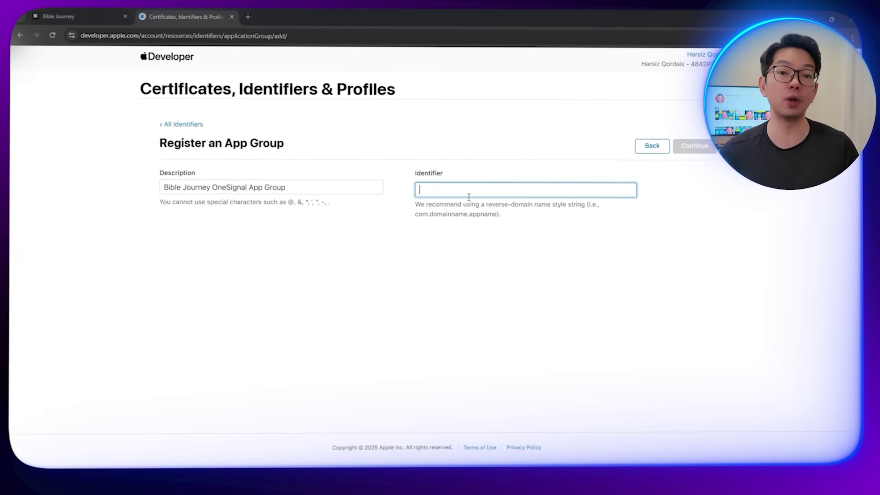
text(group.com.despia.biblejourney.onesignal)
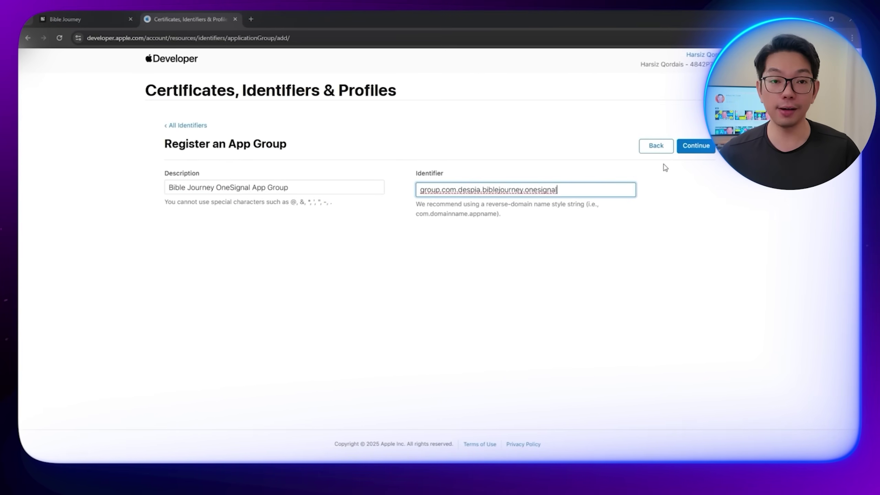
click(695, 146)
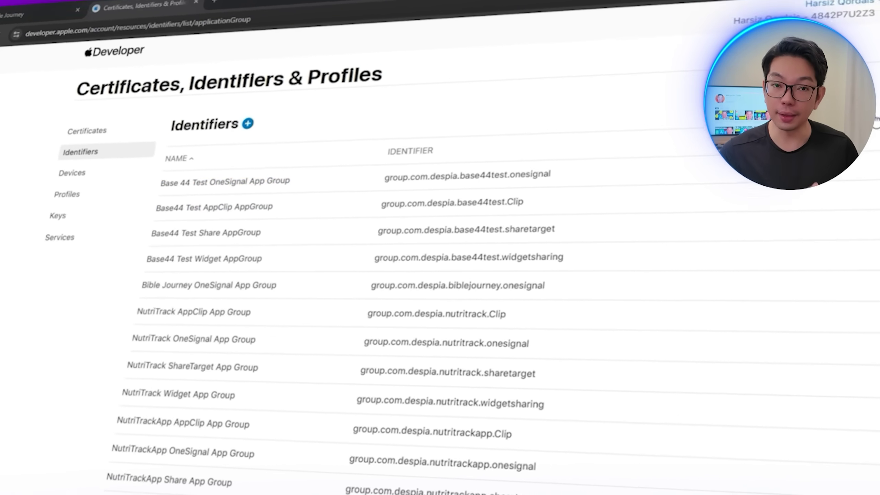
Step: Assign the Bible Journey OneSignal App Group to the Bible Journey OneSignal App ID and save
click(660, 134)
click(623, 156)
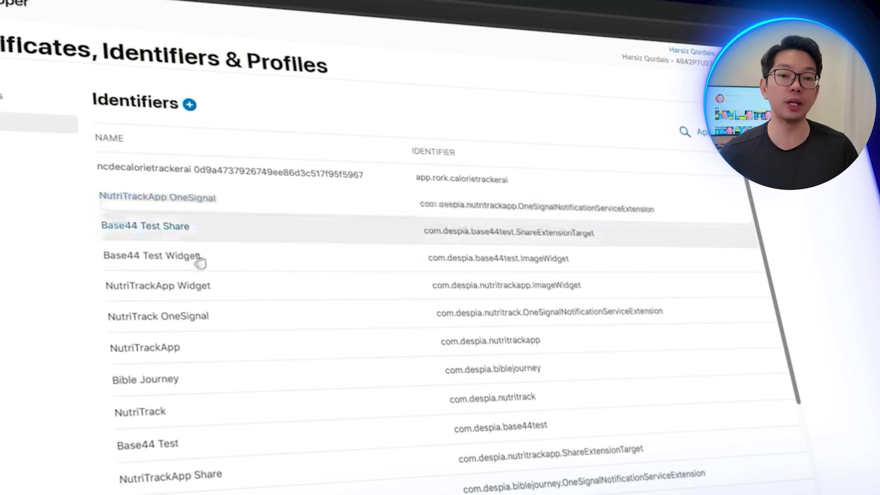
click(114, 138)
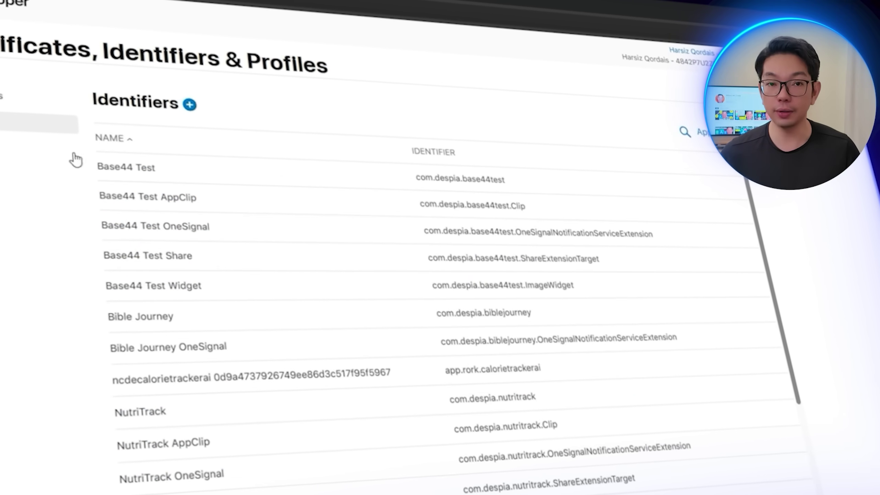
scroll(250, 326, down, 5)
scroll(249, 332, up, 5)
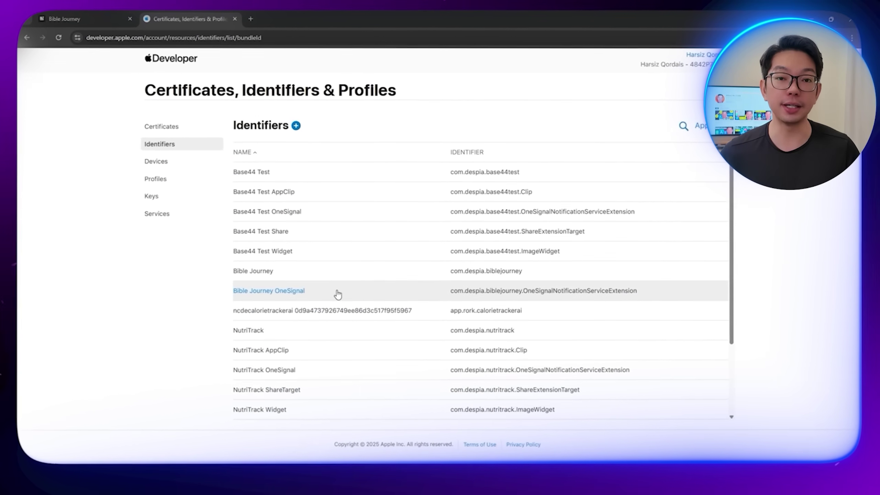
click(342, 293)
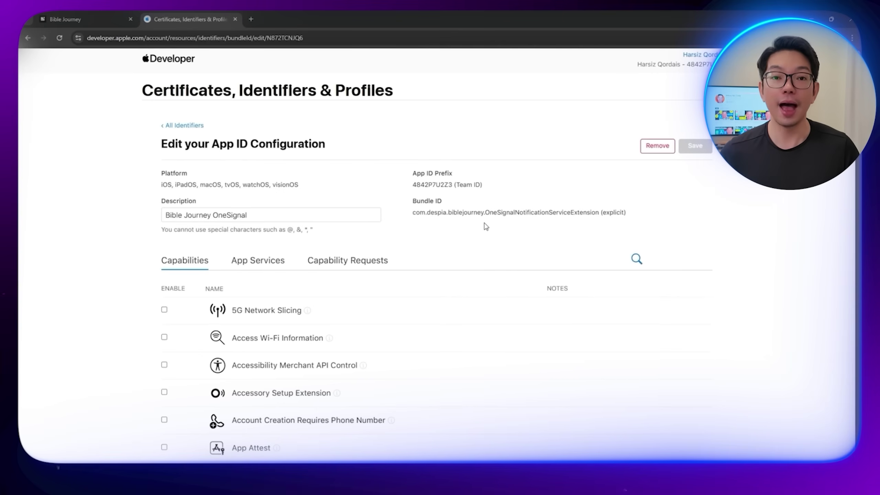
scroll(459, 247, down, 4)
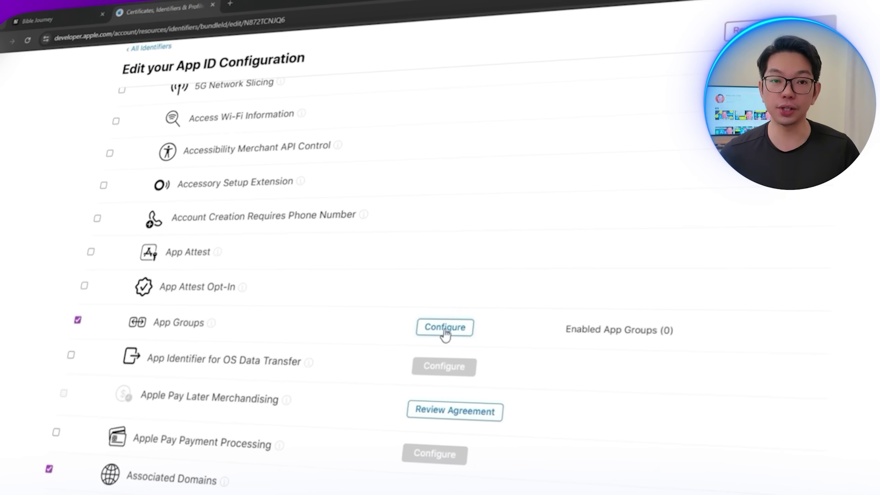
click(445, 327)
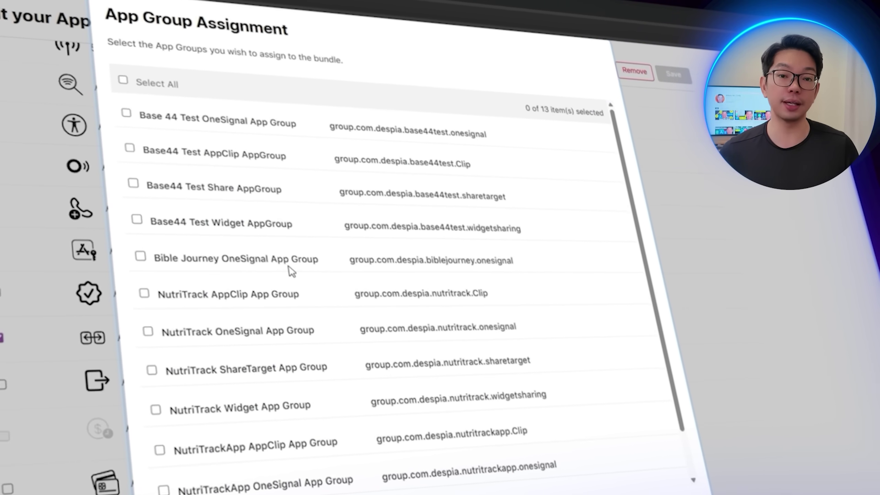
click(300, 268)
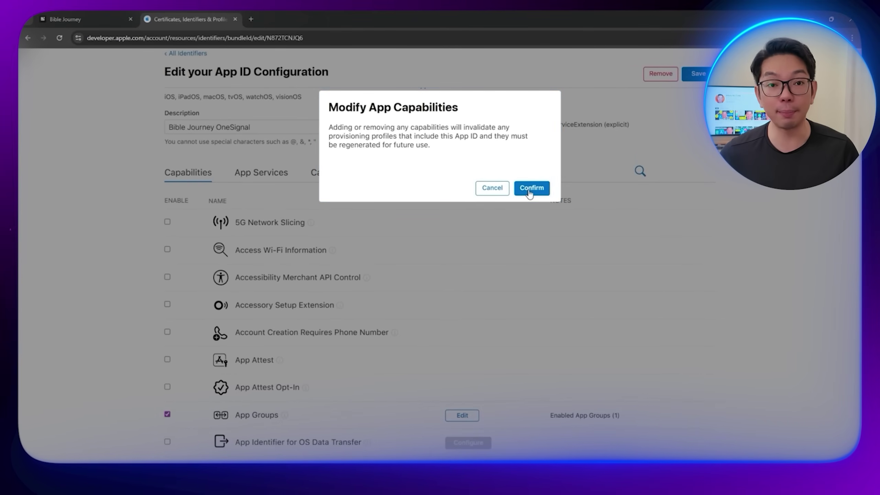
click(529, 192)
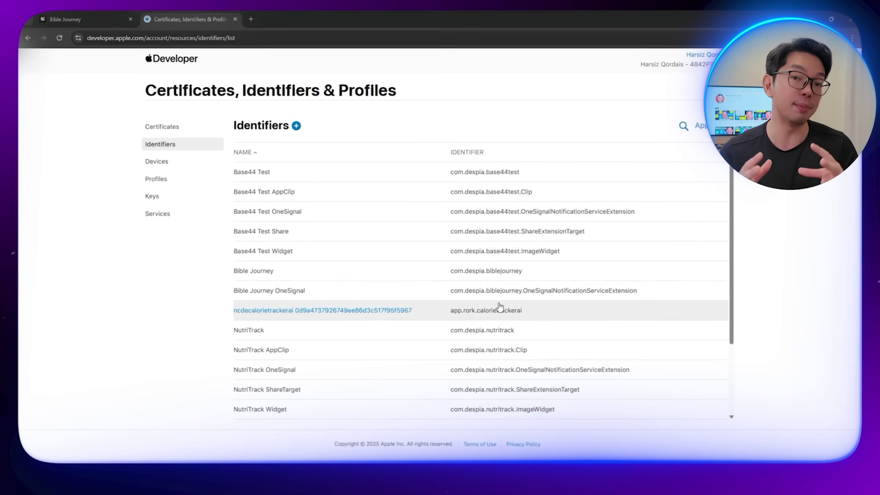
Step: Check the AppClip target in Despia, then start another identifier in Apple Developer
click(106, 15)
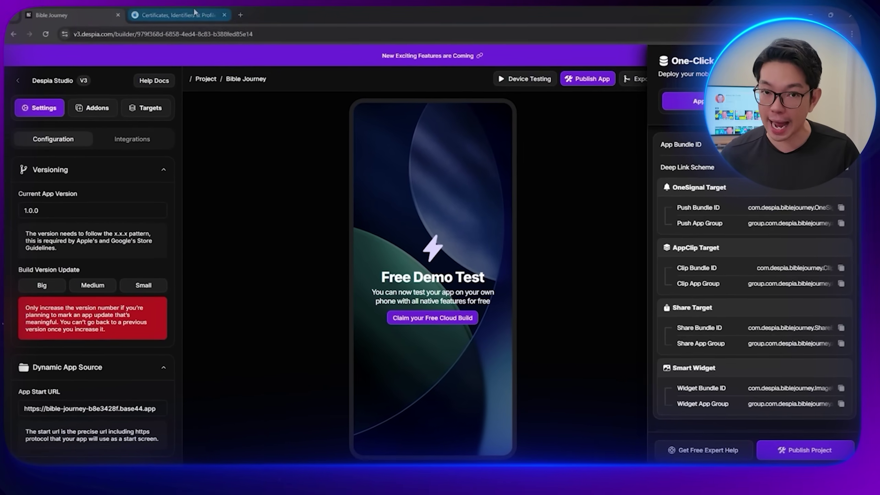
click(195, 14)
click(296, 126)
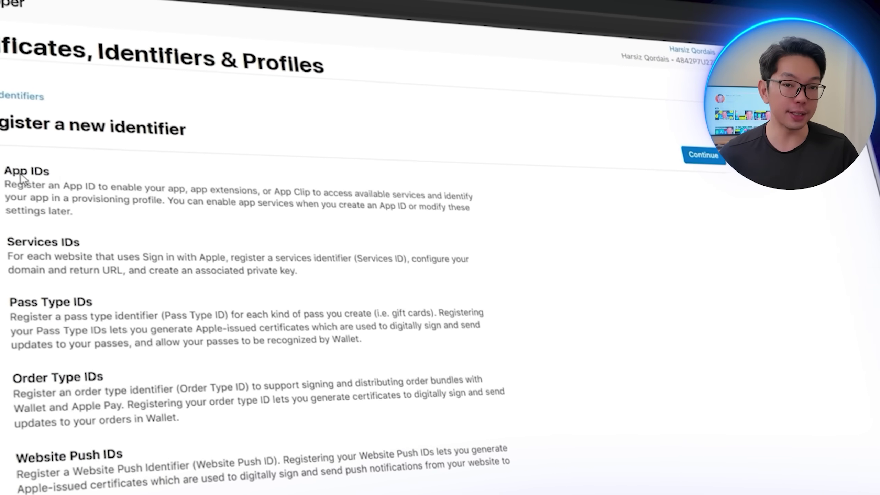
Step: Set up an App Clip ID with parent Bible Journey, product name Clip, description Bible Journey AppClip
click(691, 157)
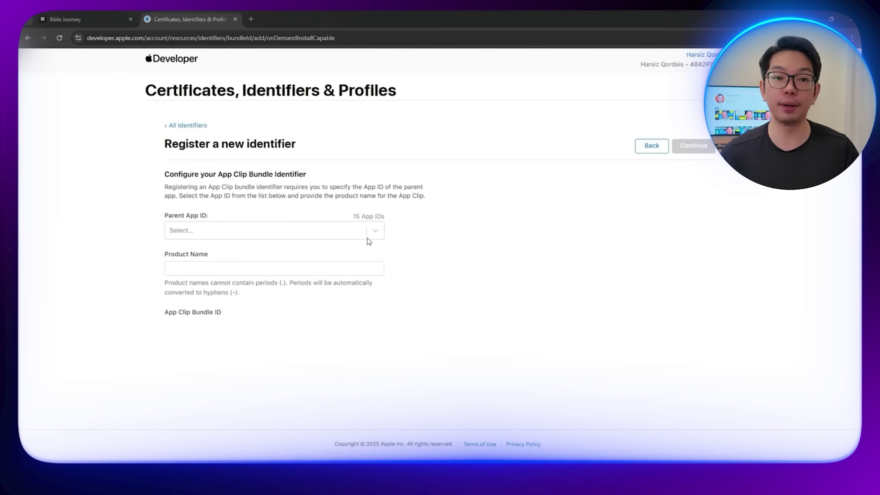
click(211, 231)
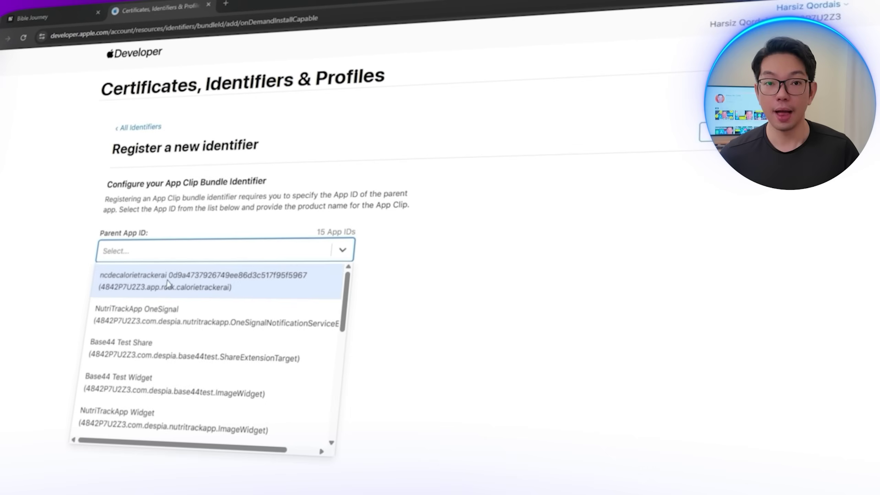
scroll(214, 303, down, 2)
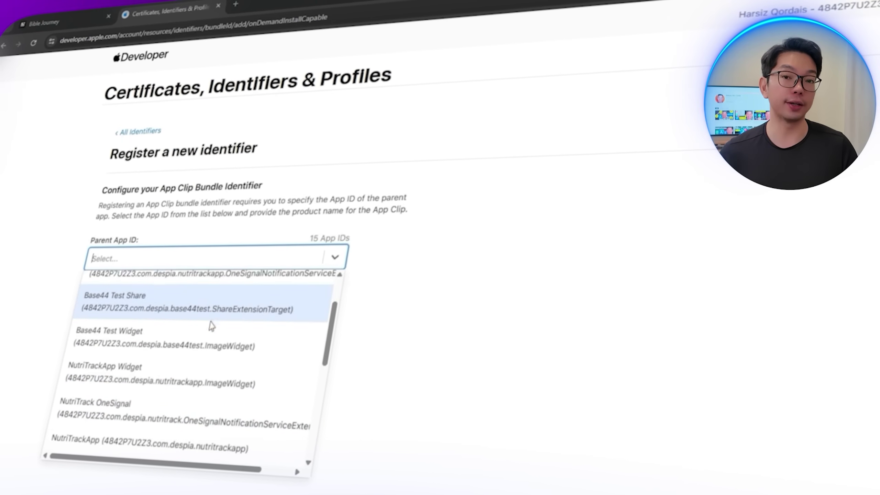
scroll(212, 326, down, 5)
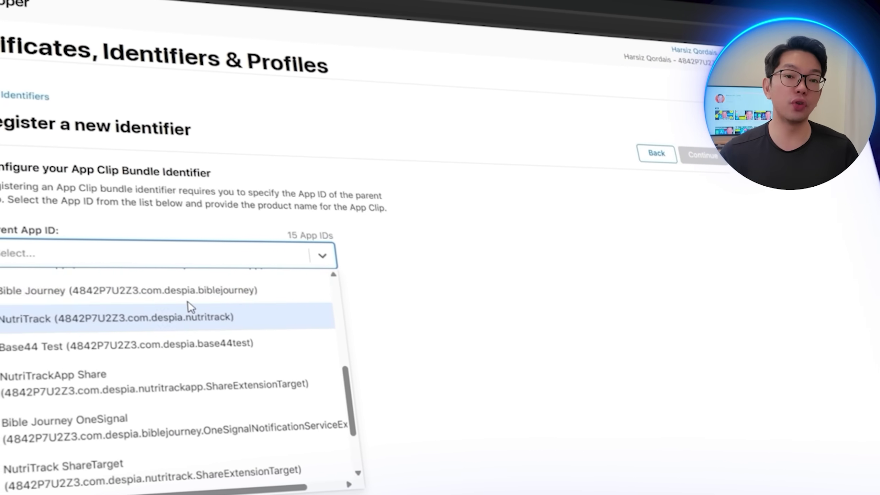
click(163, 290)
click(133, 315)
text(Clip)
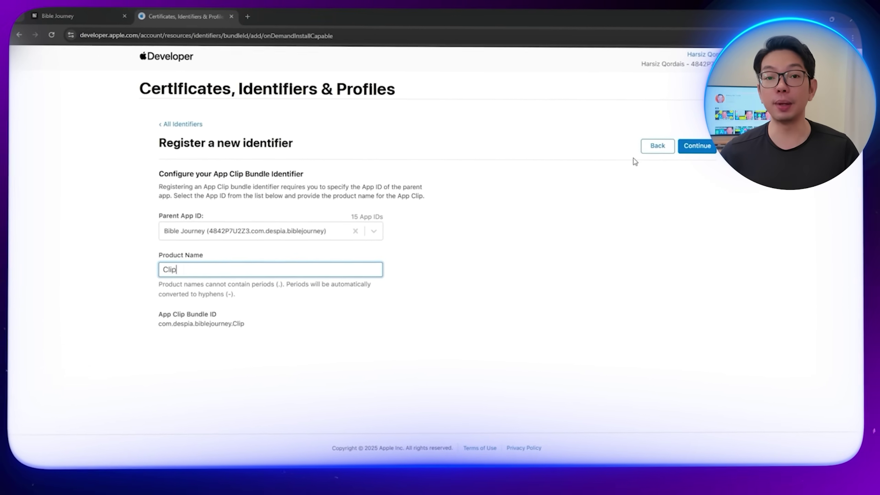
click(689, 146)
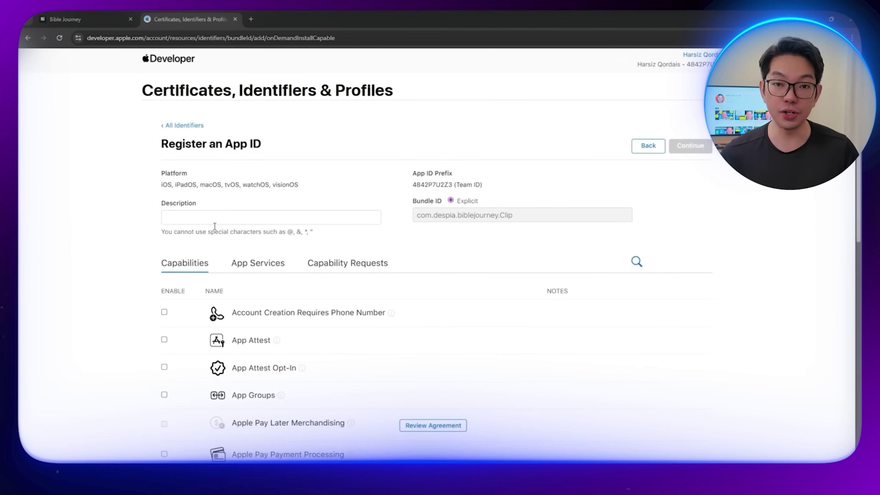
text(Bible)
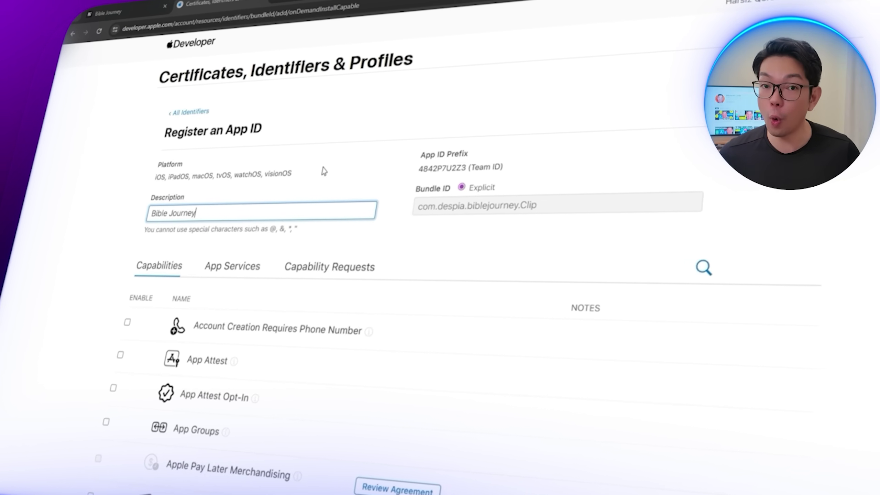
text( Journey)
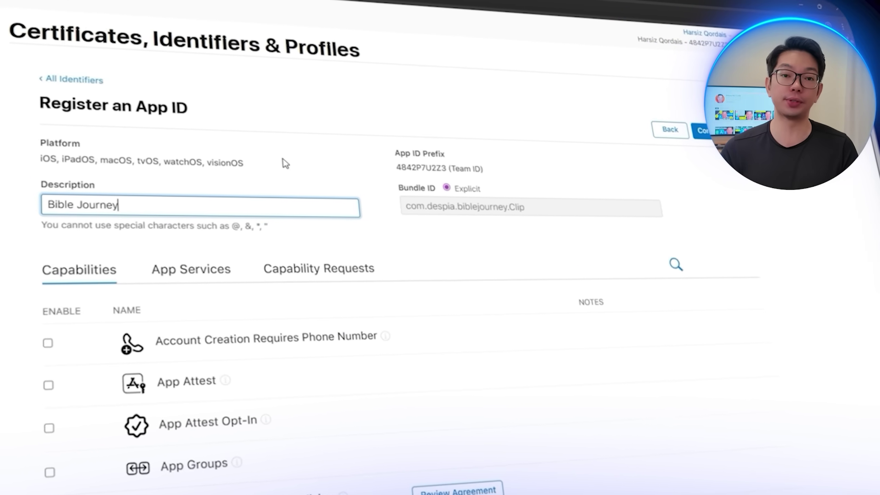
text( AppClip)
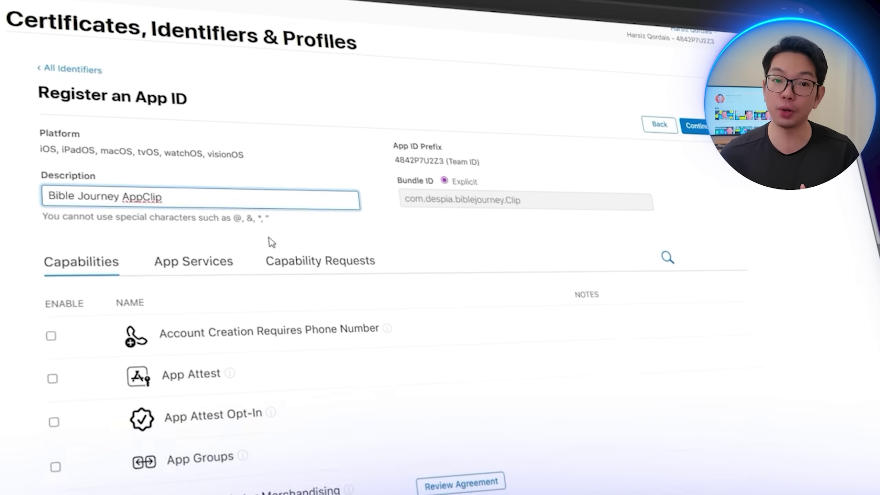
Step: Enable App Groups, Associated Domains and Push Notifications, then register the App Clip ID
scroll(269, 240, down, 3)
click(205, 334)
scroll(208, 335, down, 3)
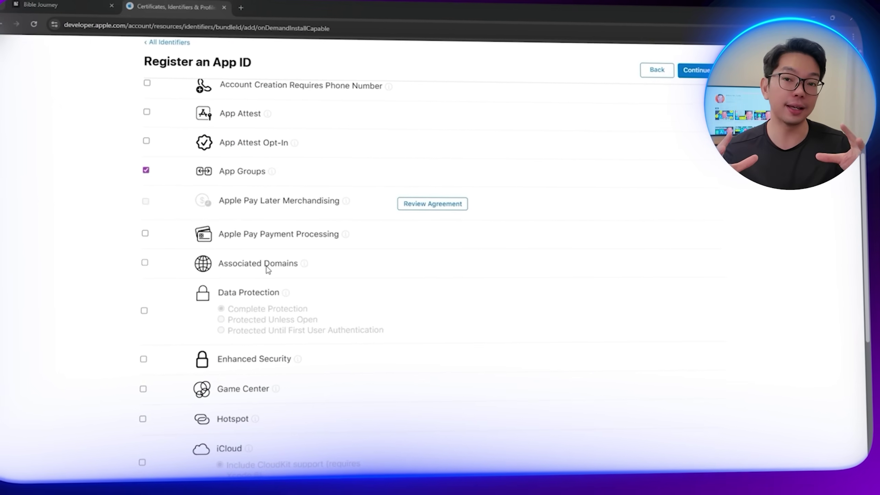
click(235, 445)
scroll(235, 446, down, 5)
click(255, 369)
scroll(416, 243, up, 10)
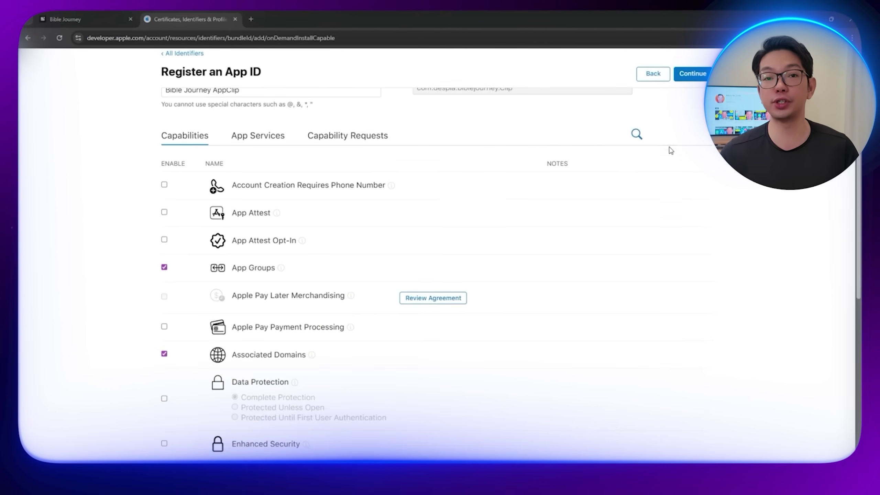
click(692, 73)
click(691, 108)
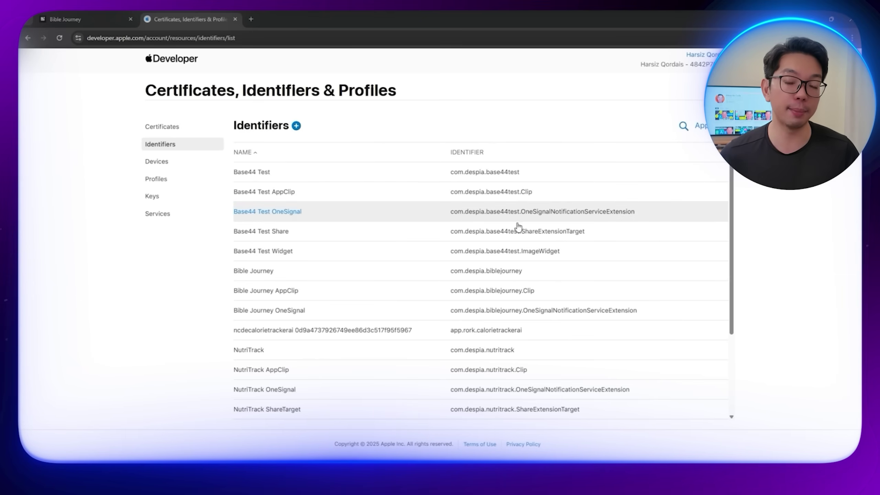
Step: Register the Bible Journey AppClip App Group as group.com.despia.biblejourney.Clip
click(297, 127)
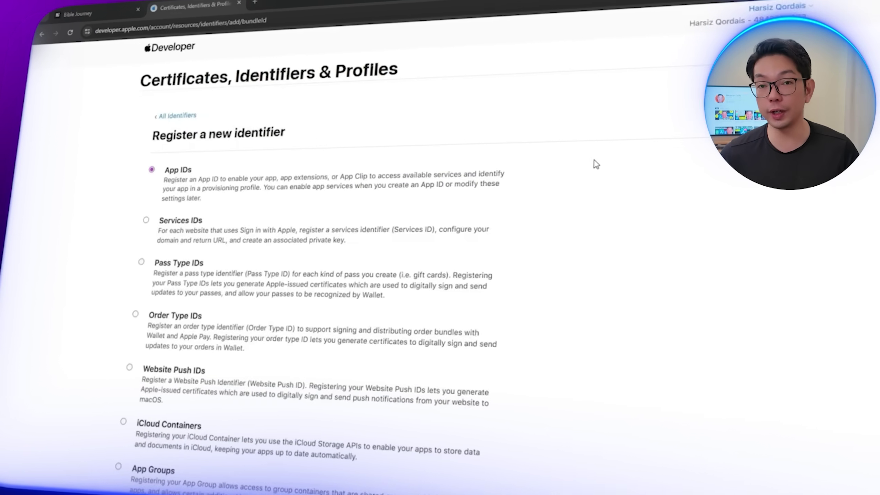
click(142, 480)
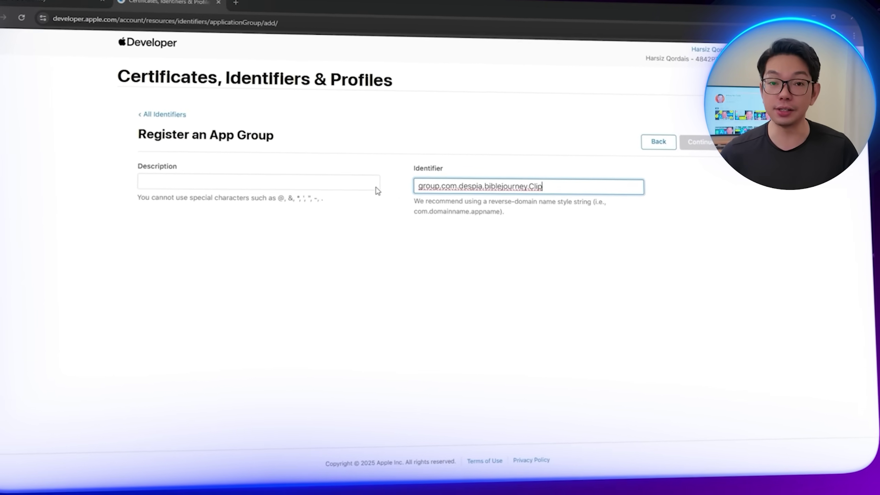
click(370, 179)
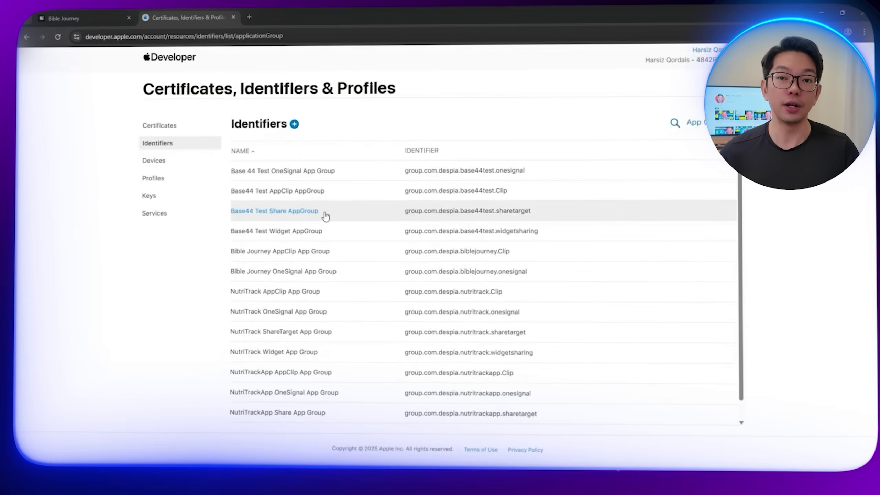
Step: List App IDs sorted by name and open Bible Journey AppClip for editing
click(689, 122)
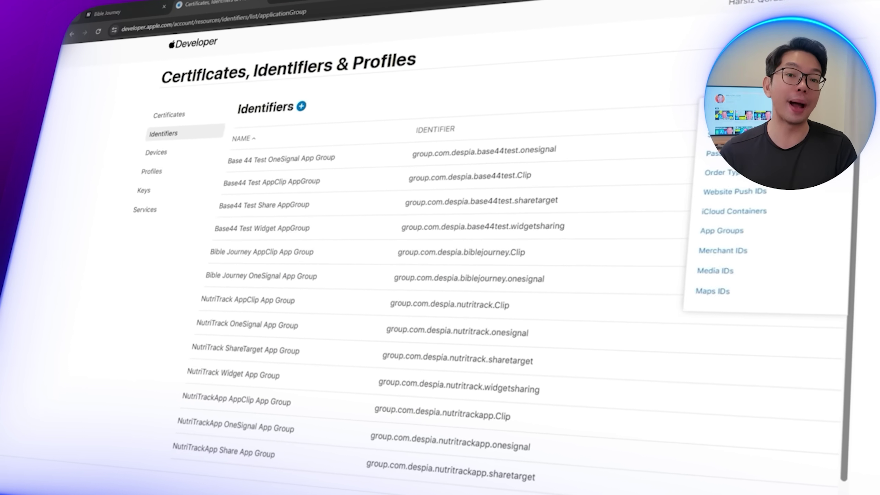
click(706, 117)
click(268, 131)
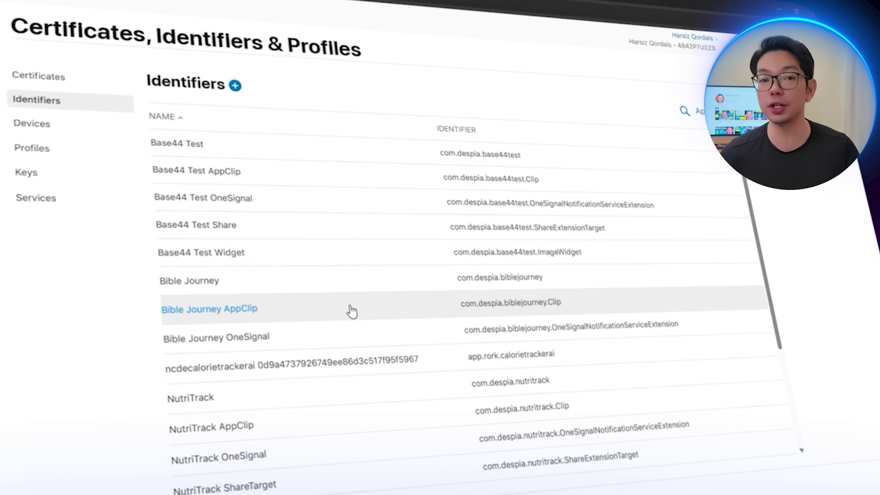
click(339, 311)
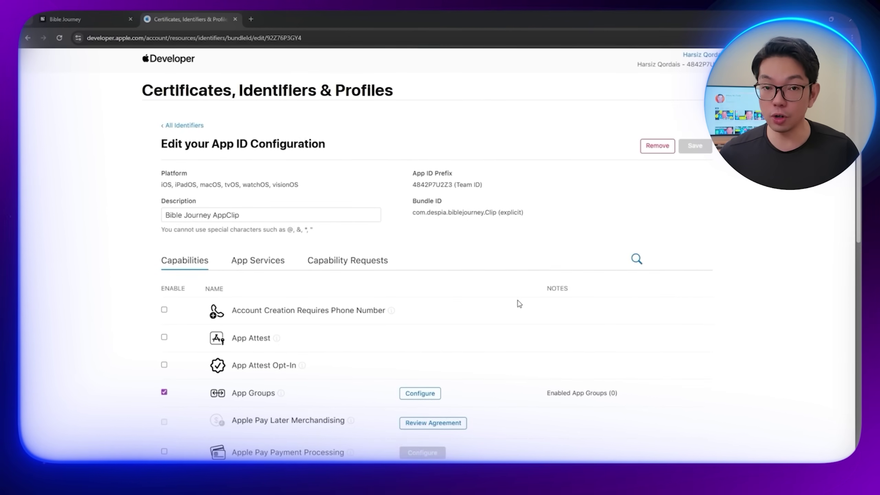
Step: Assign the Bible Journey AppClip App Group to the AppClip App ID and save the capability change
scroll(519, 304, down, 1)
click(439, 265)
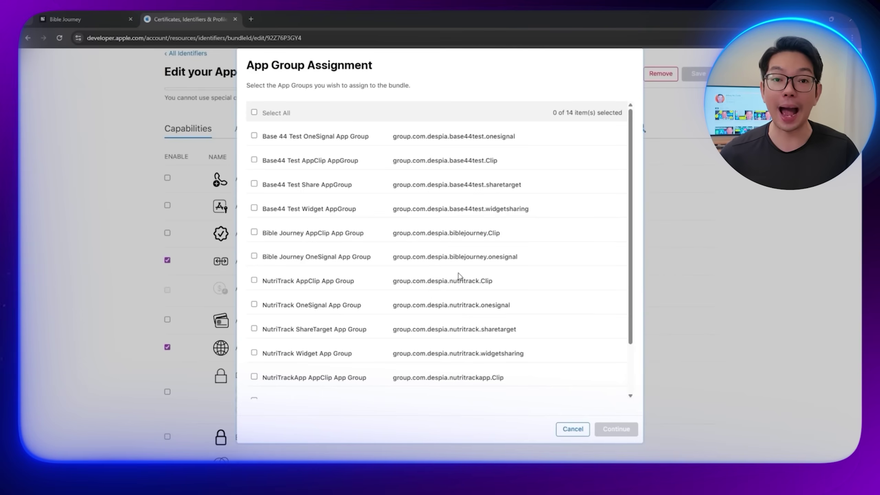
scroll(302, 258, down, 3)
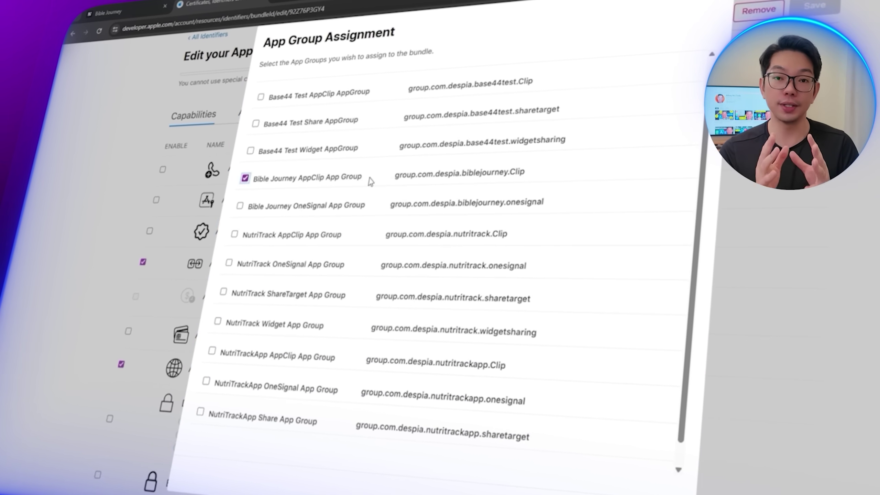
click(695, 483)
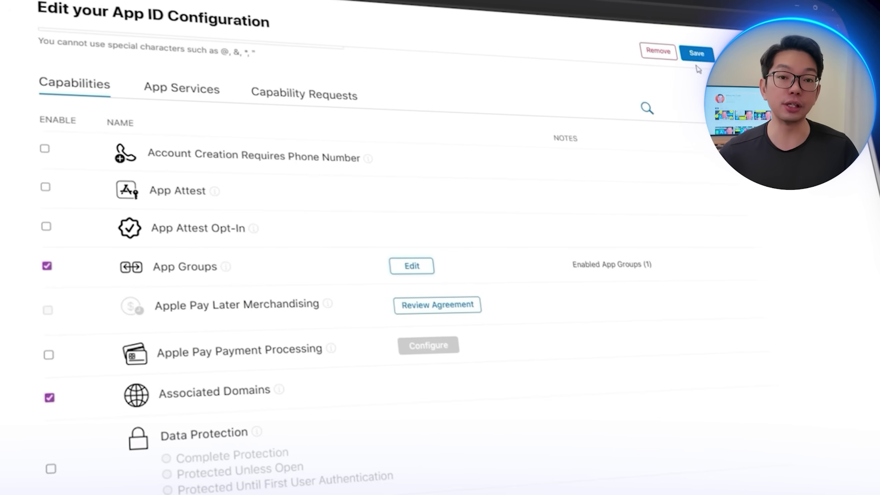
click(692, 54)
click(553, 184)
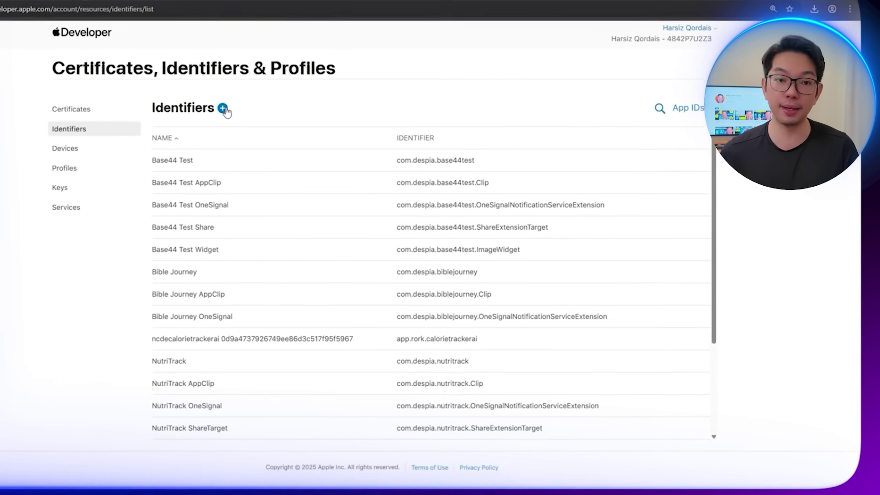
Step: Create App ID 'Bible Journey ShareTarget' with bundle ID com.despia.biblejourney.ShareExtensionTarget
click(222, 111)
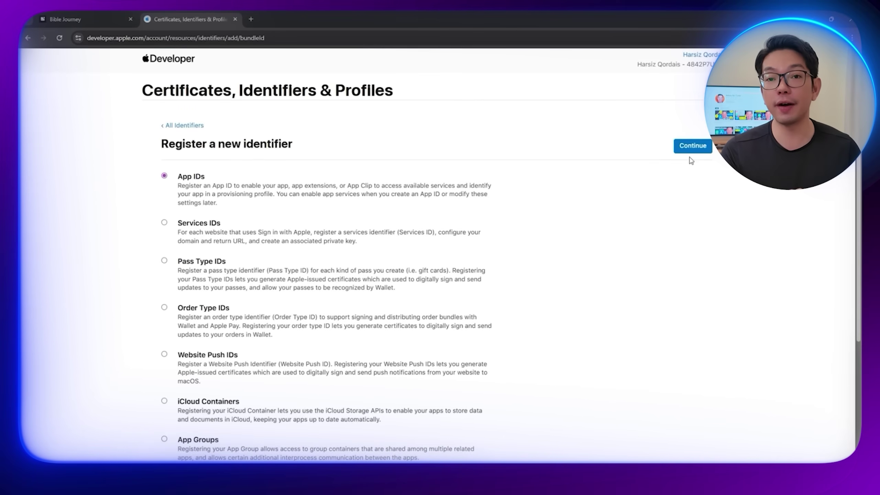
click(692, 147)
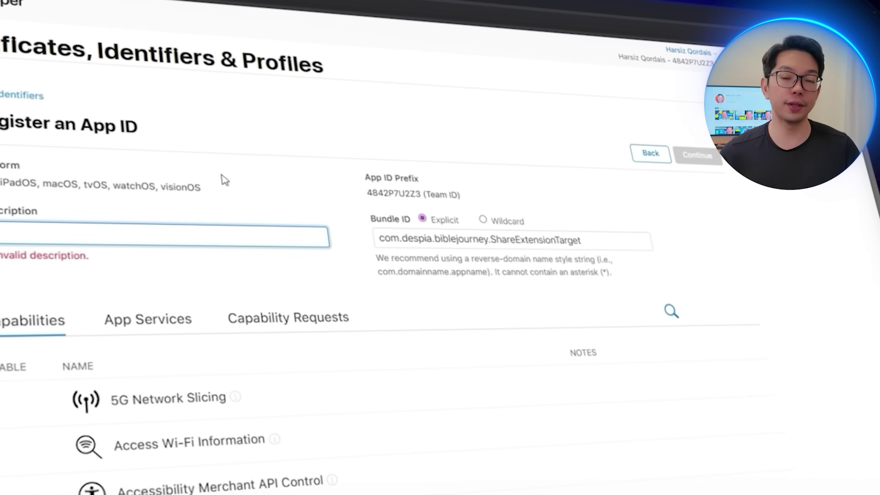
text(Journey )
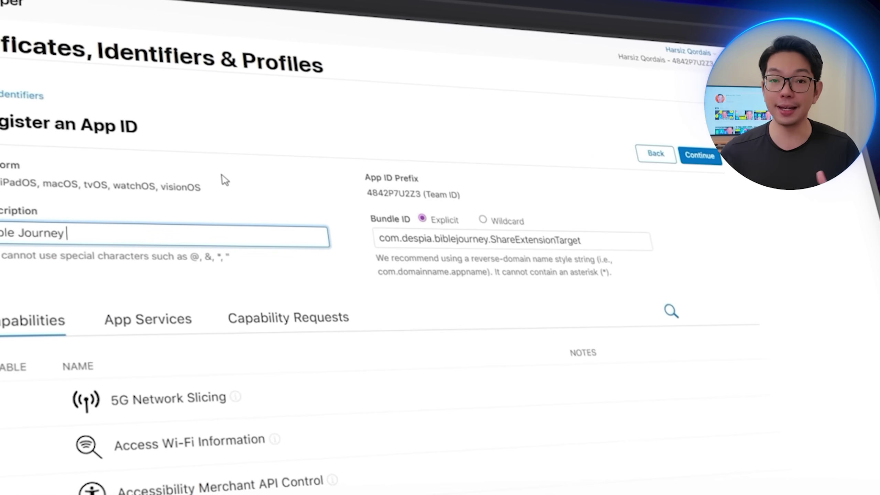
text(S)
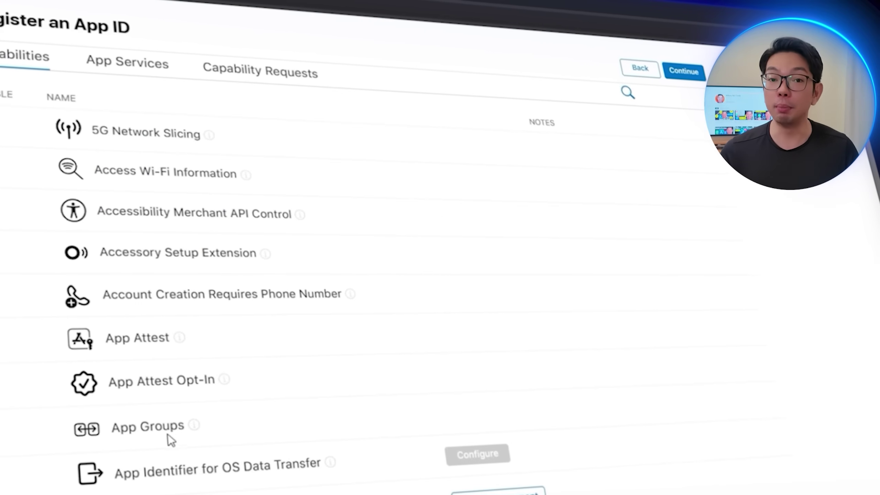
scroll(623, 418, up, 6)
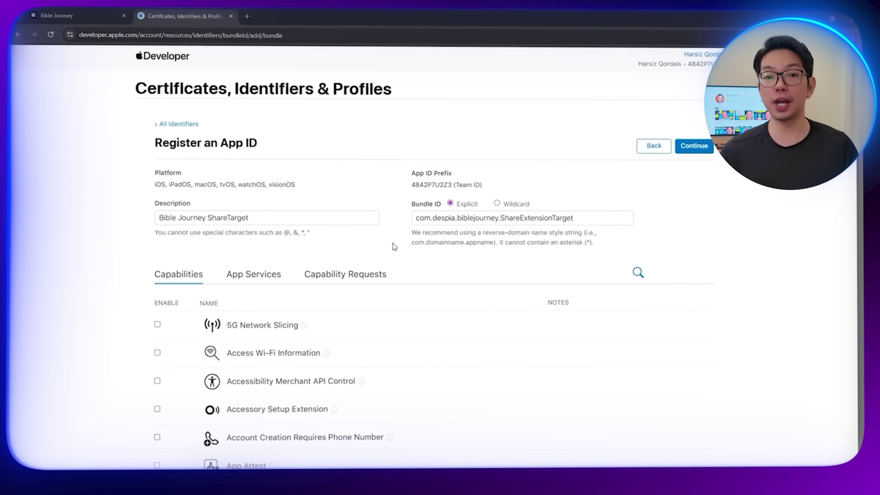
click(689, 156)
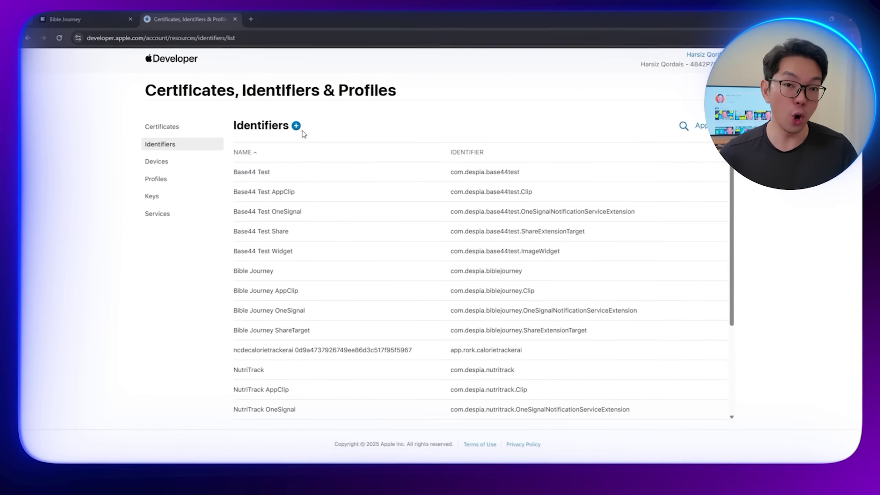
Step: Register the Bible Journey ShareTarget App Group as group.com.despia.biblejourney.sharetarget, then list App IDs
click(296, 125)
scroll(118, 351, down, 5)
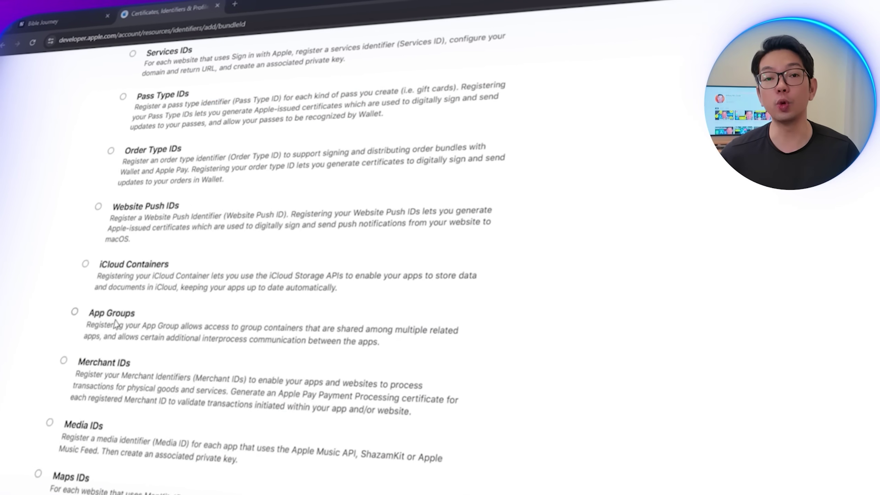
click(91, 328)
scroll(768, 310, up, 5)
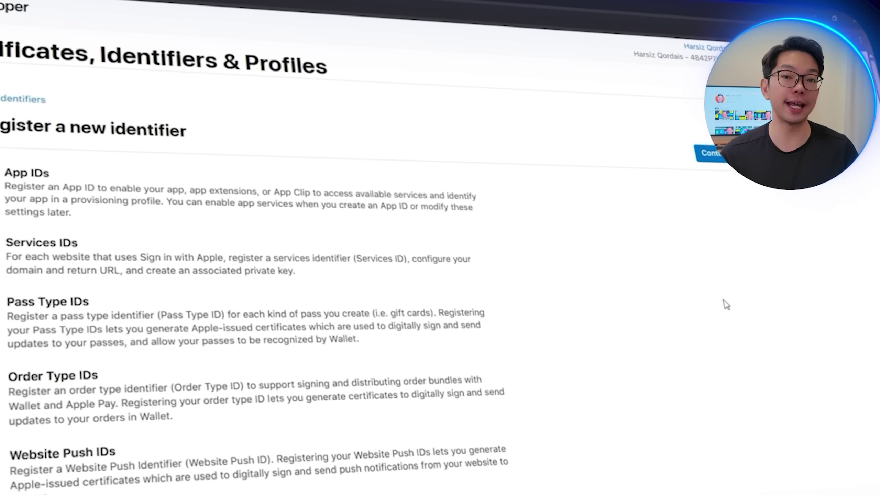
click(709, 155)
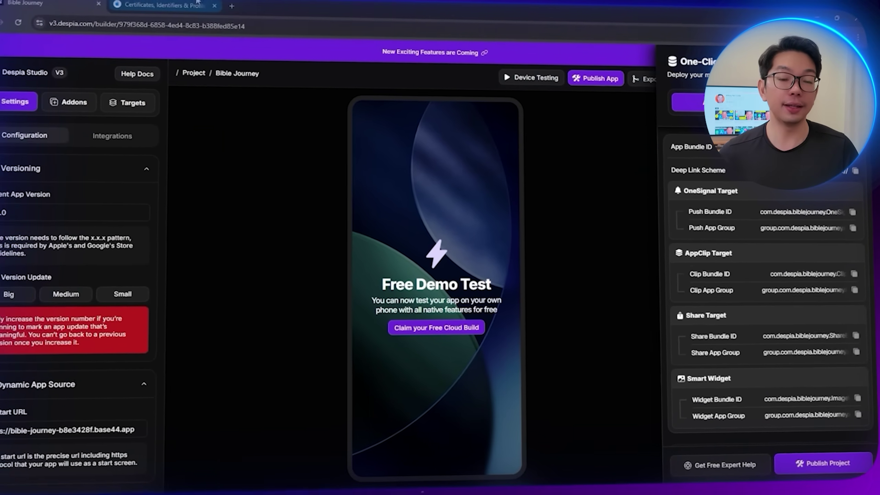
click(198, 4)
click(437, 190)
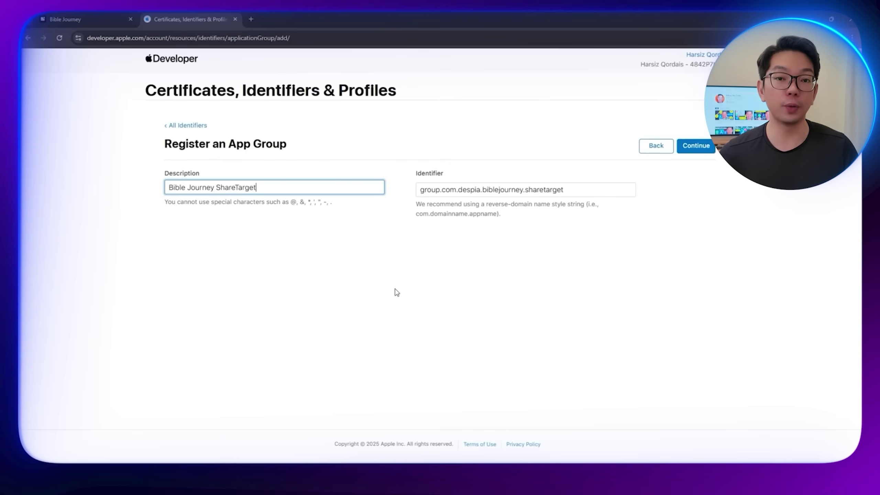
text(pp Group)
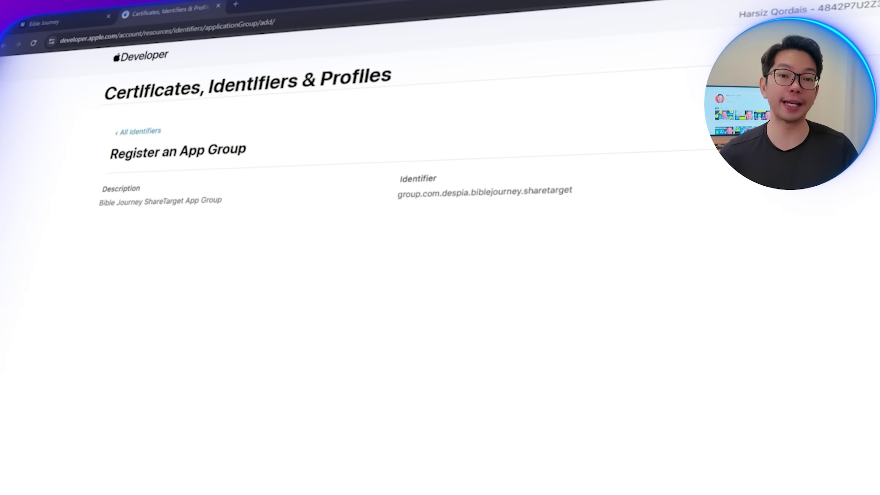
click(730, 147)
click(697, 127)
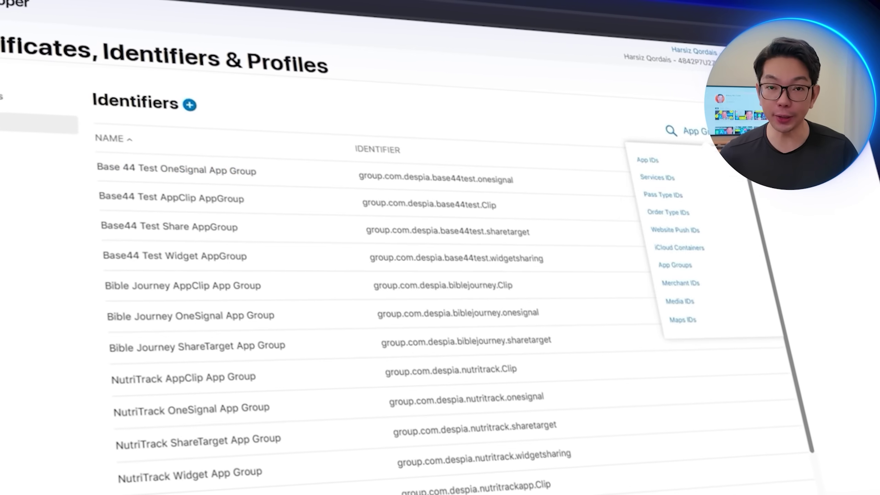
click(647, 160)
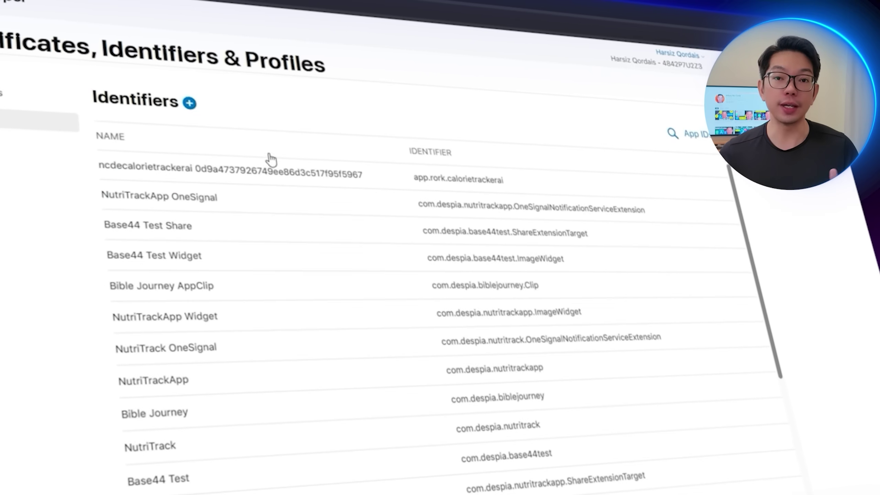
Step: Assign the Bible Journey ShareTarget App Group to the ShareTarget App ID and save the change
click(263, 409)
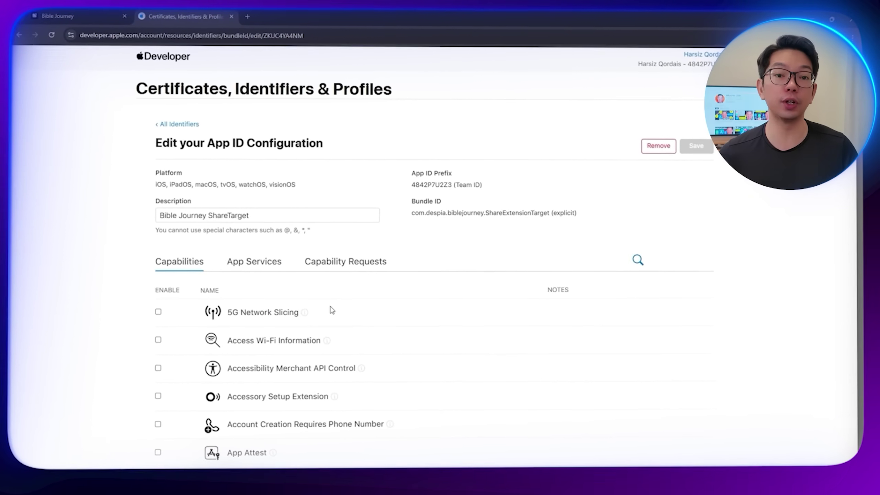
scroll(332, 310, down, 5)
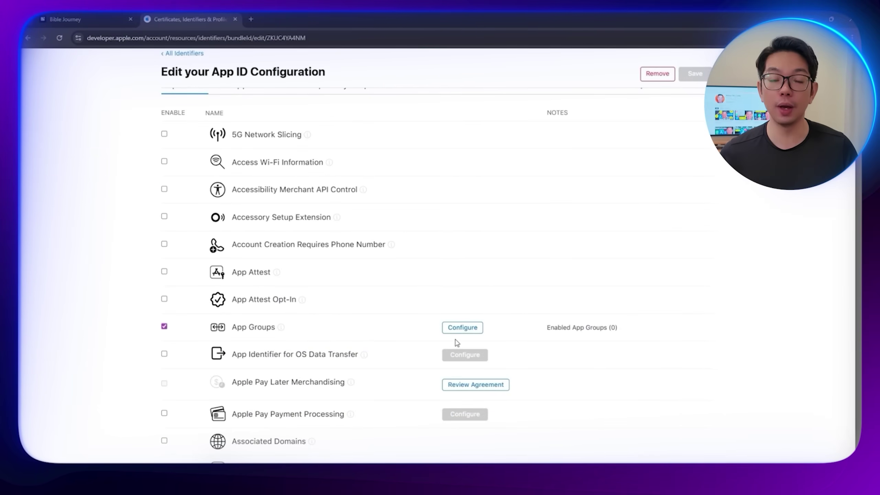
click(462, 328)
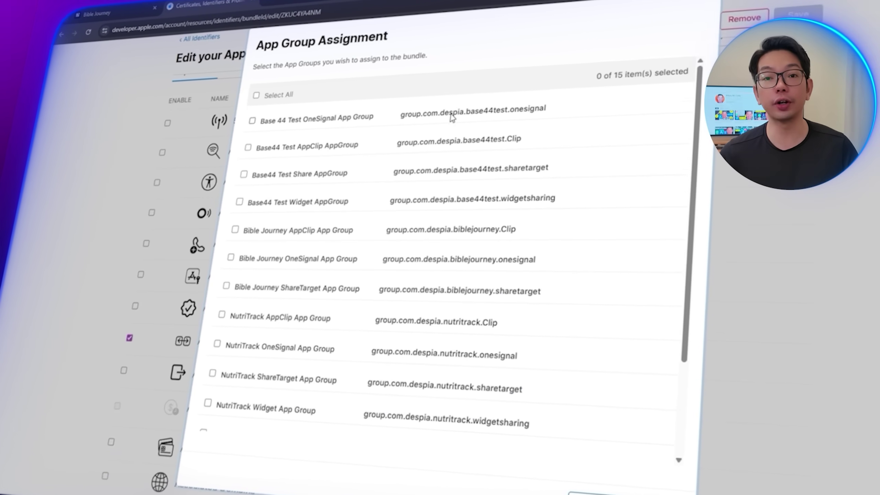
scroll(450, 215, down, 3)
scroll(450, 121, up, 3)
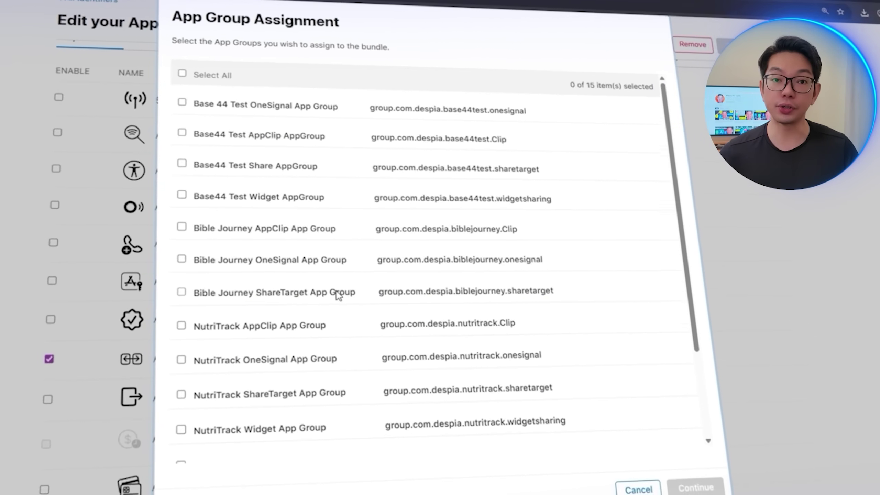
click(337, 294)
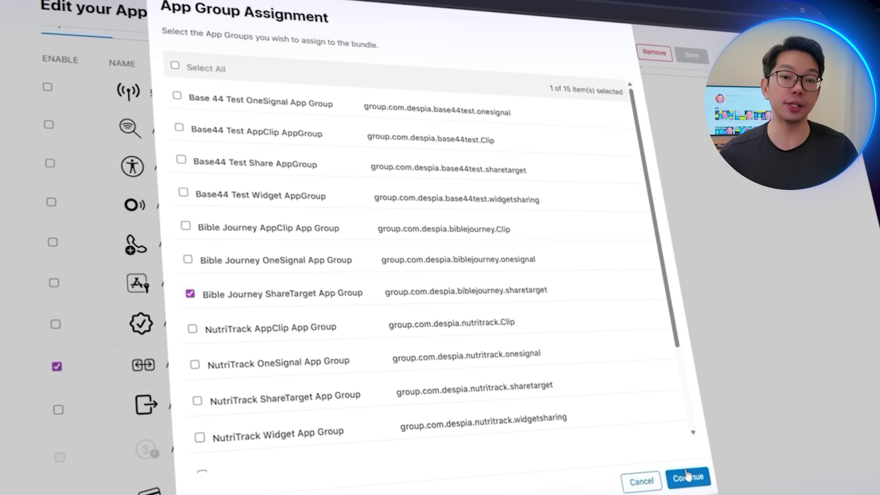
click(687, 476)
click(687, 56)
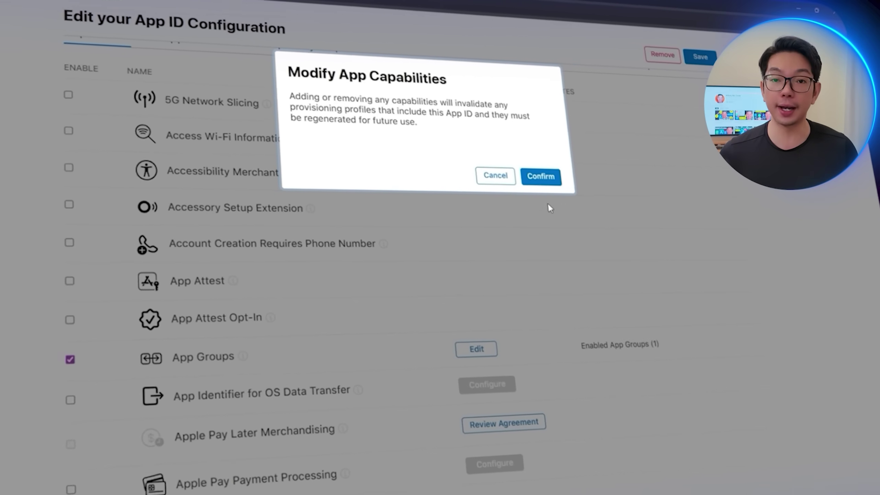
click(541, 176)
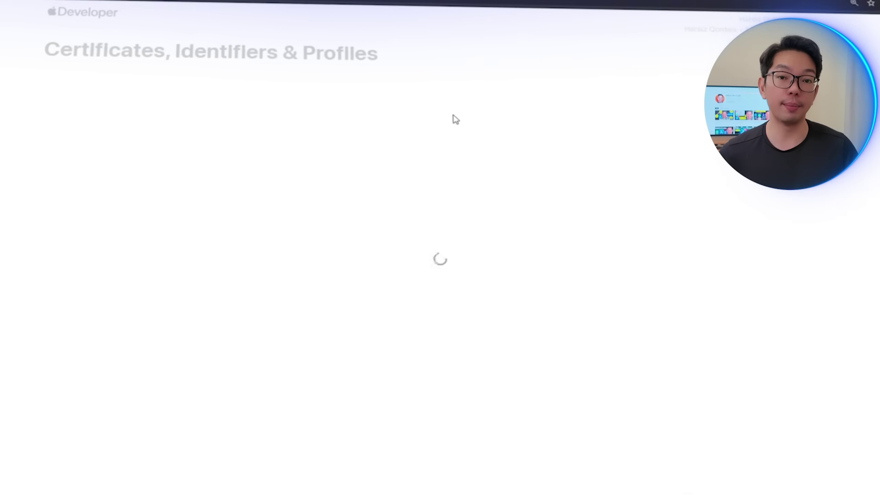
Step: Register App ID 'Bible Journey Widget' with bundle ID com.despia.biblejourney.ImageWidget
click(279, 206)
text(Bible Journey )
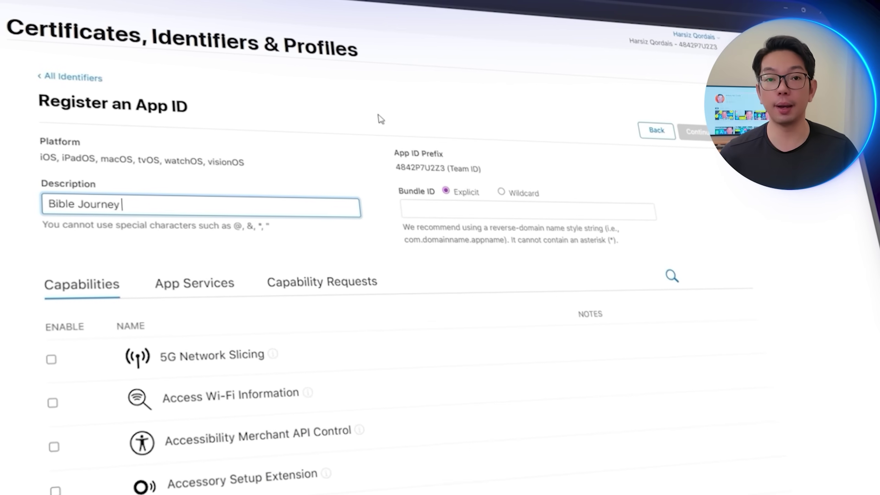
text(Widget)
click(381, 119)
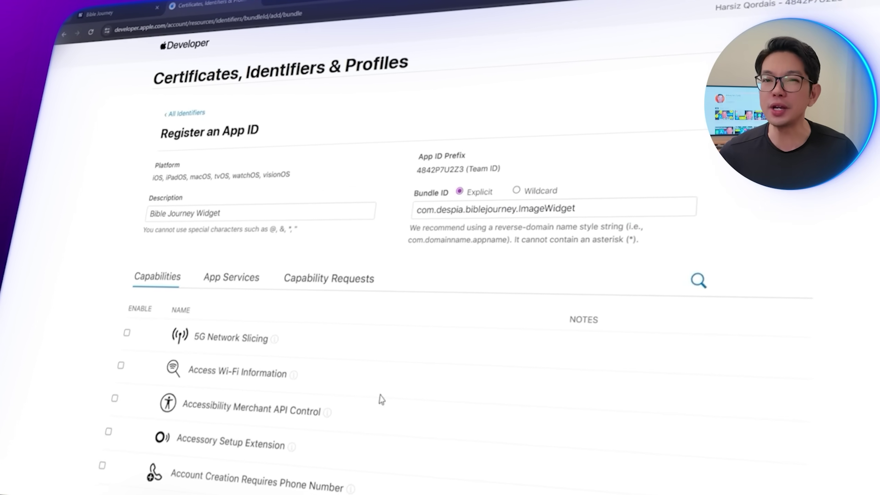
click(277, 380)
scroll(230, 392, down, 3)
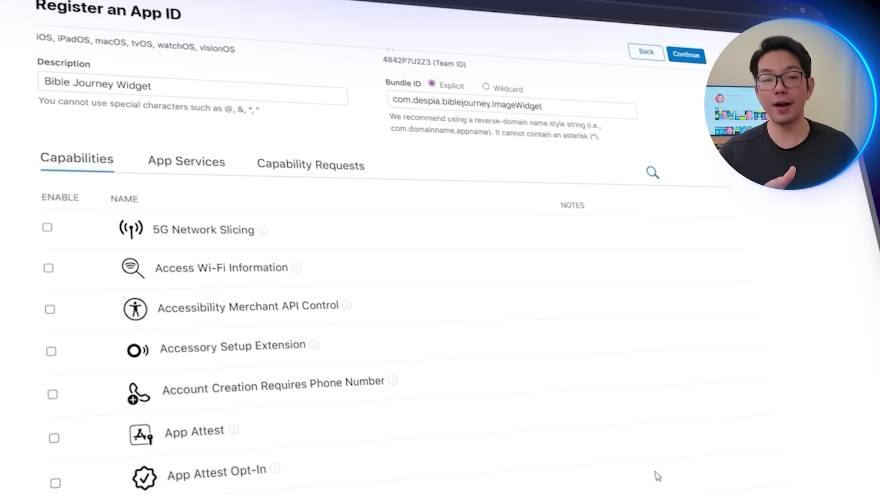
click(694, 132)
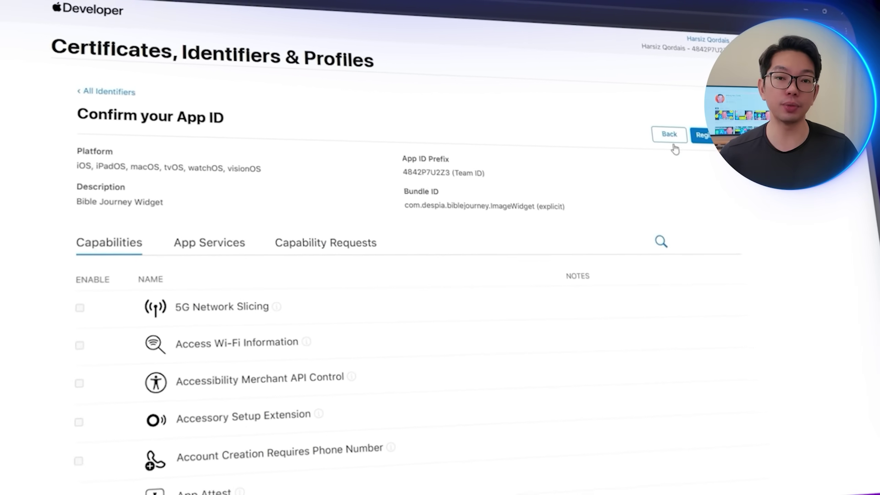
click(677, 145)
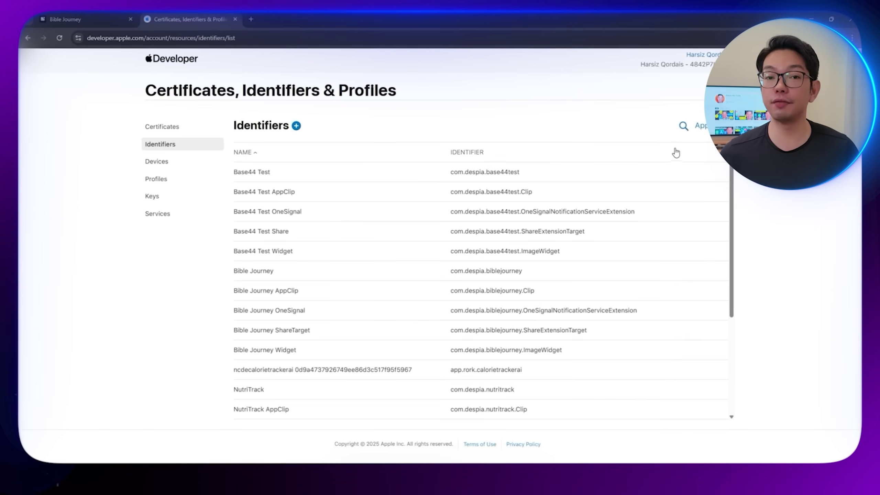
Step: Register the Bible Journey Widget App Group, group.com.despia.biblejourney.widgetsharing
click(698, 125)
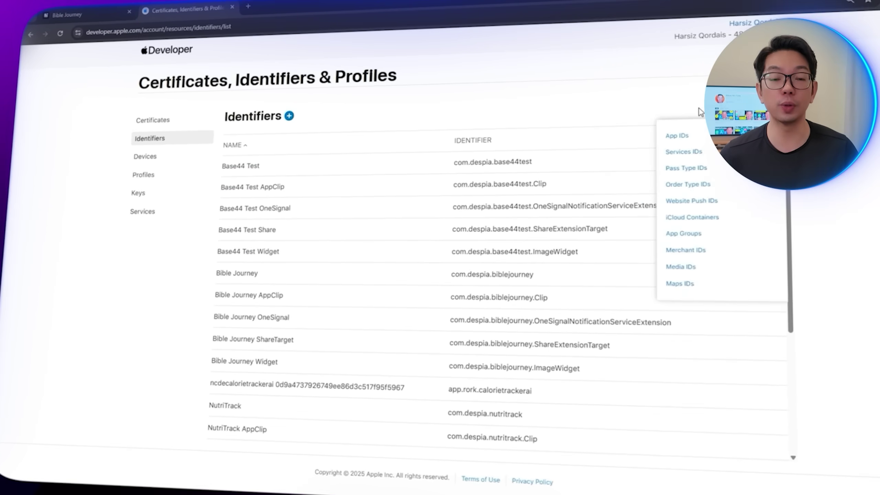
click(297, 125)
scroll(242, 278, down, 5)
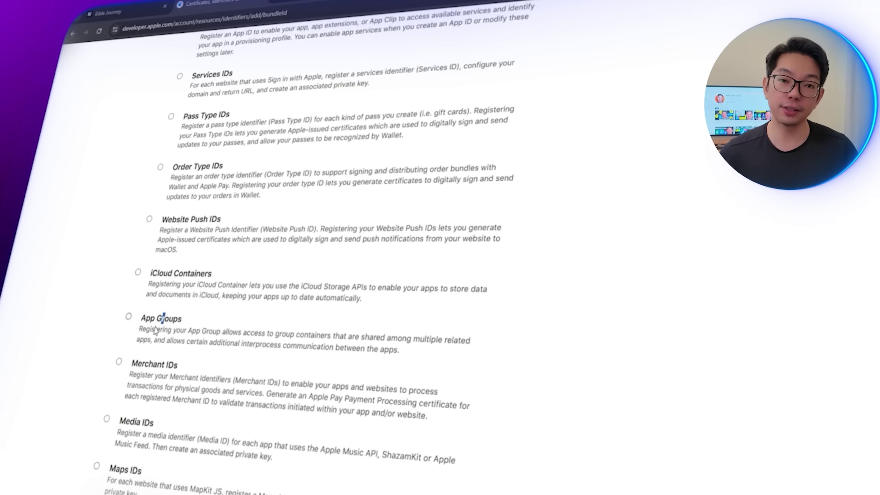
click(161, 321)
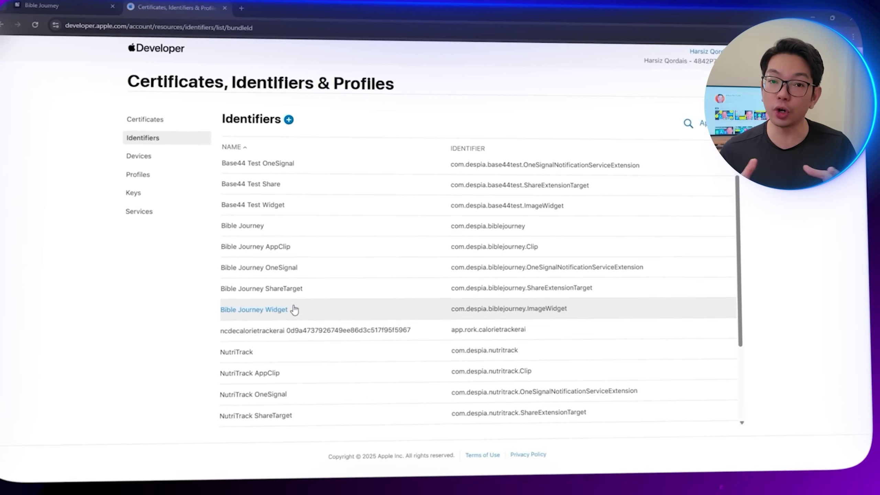
Step: Assign all four Bible Journey app groups to the Bible Journey Widget App ID and save
click(294, 309)
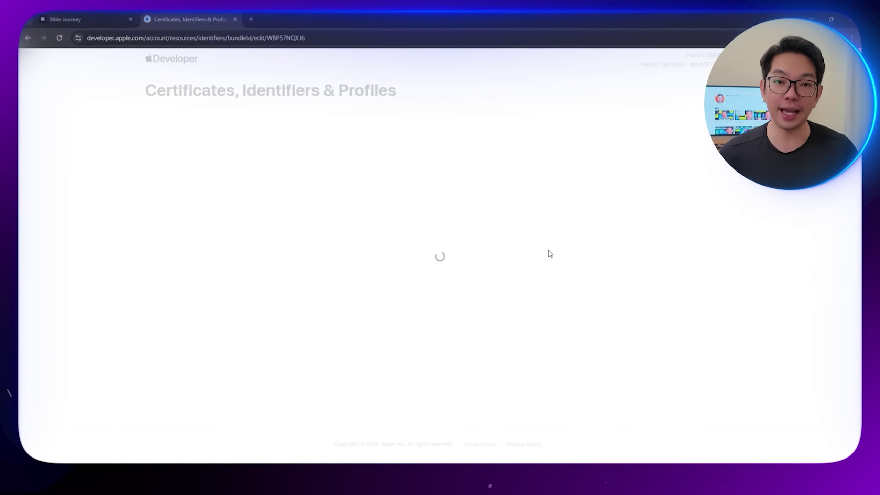
scroll(339, 320, down, 1)
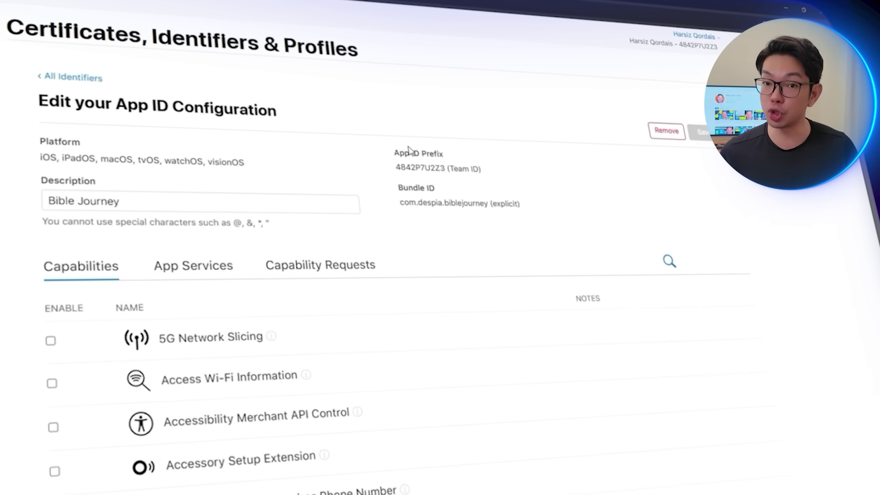
scroll(451, 249, down, 5)
click(495, 359)
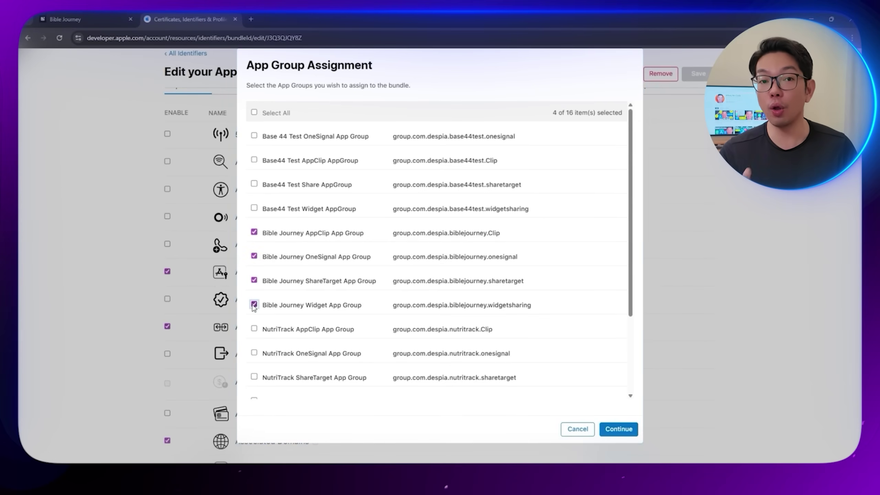
click(83, 16)
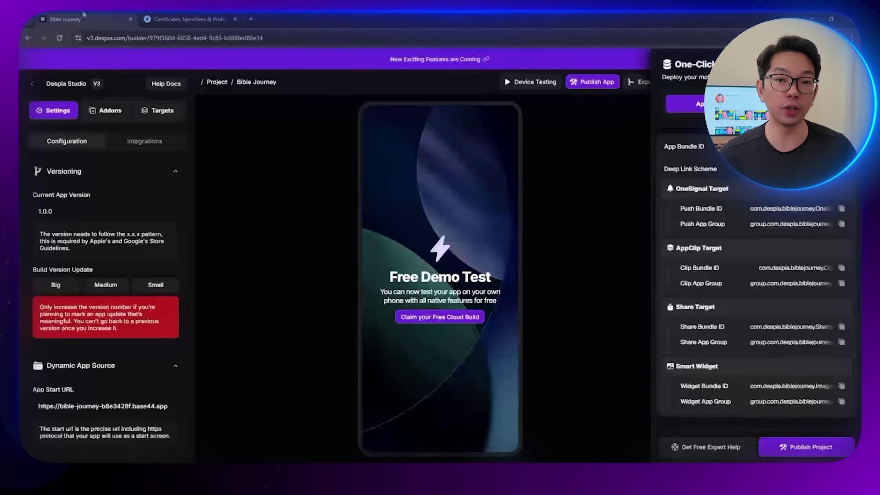
click(150, 17)
click(620, 430)
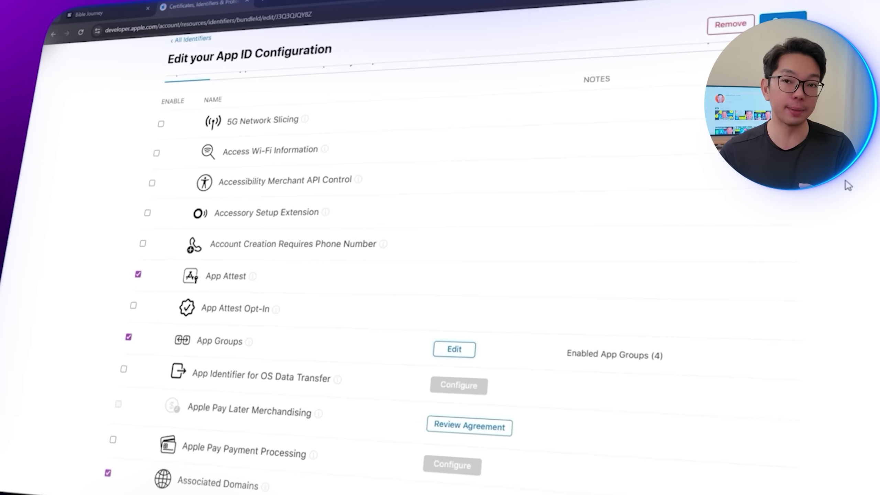
click(799, 13)
click(565, 169)
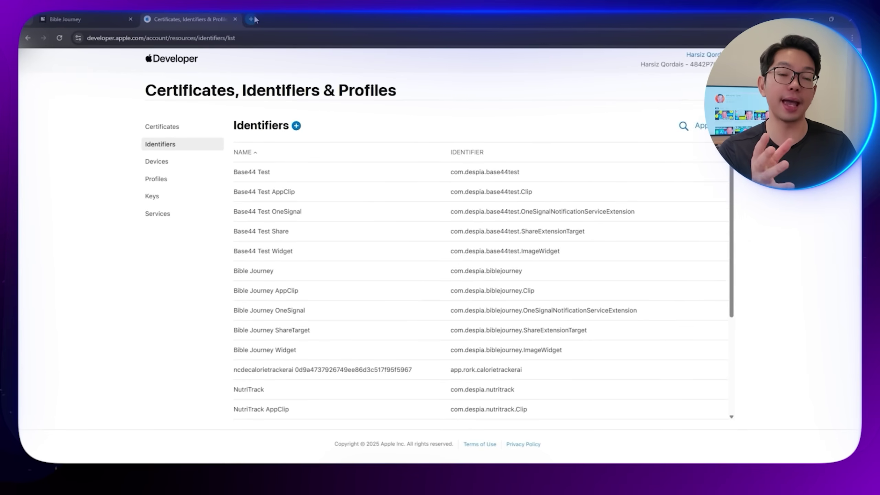
Step: Go to App Store Connect in a new browser tab
click(253, 17)
text(app)
key(Return)
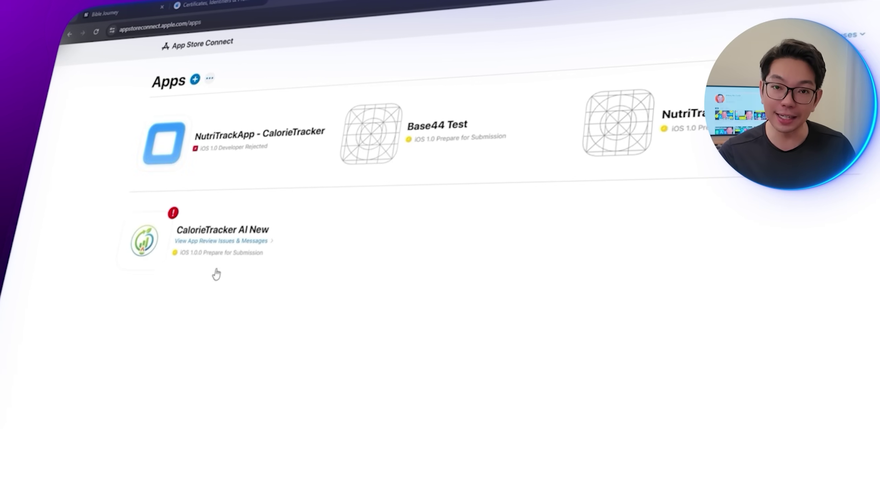
Step: Create iOS app 'Bible Journey - Companion App': English (U.S.), bundle com.despia.biblejourney, SKU BIBLEJOURNEY
click(196, 80)
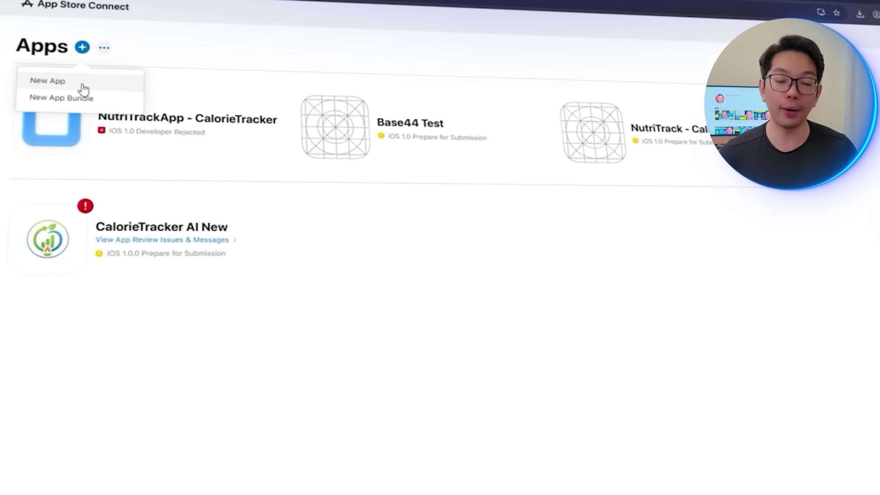
click(171, 104)
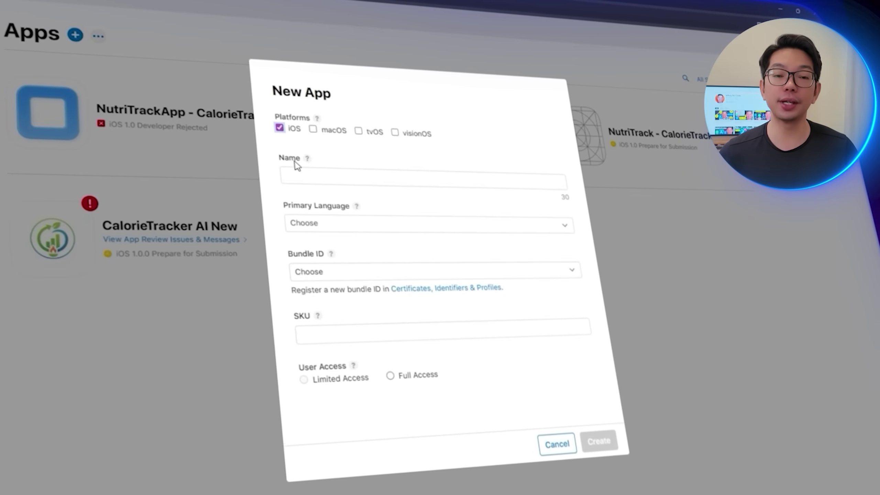
text(Bible Jou)
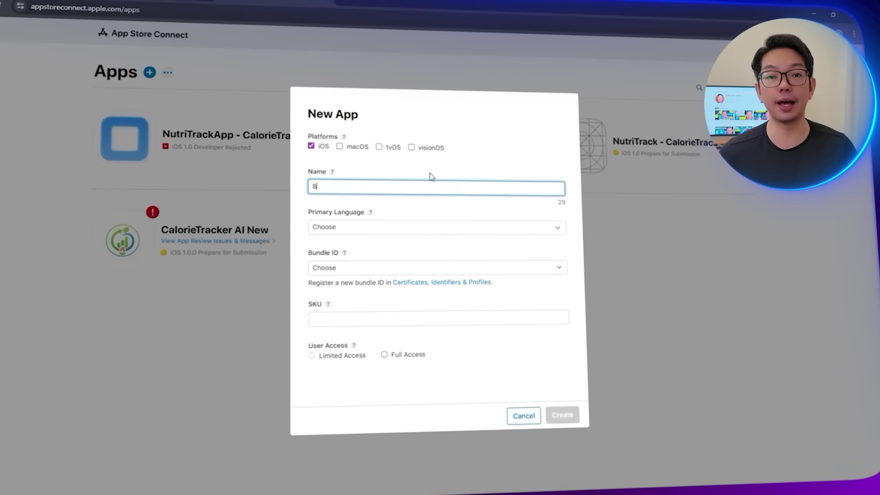
text(rney)
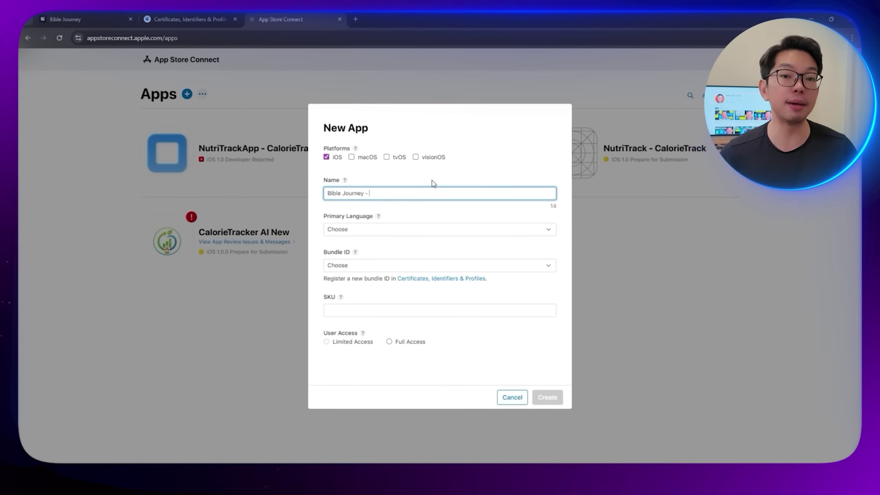
text(- Companion App)
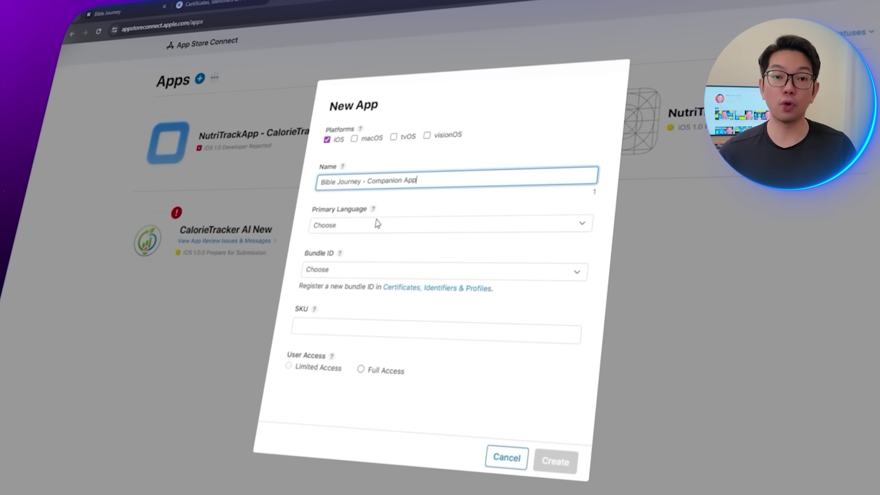
click(377, 223)
click(347, 415)
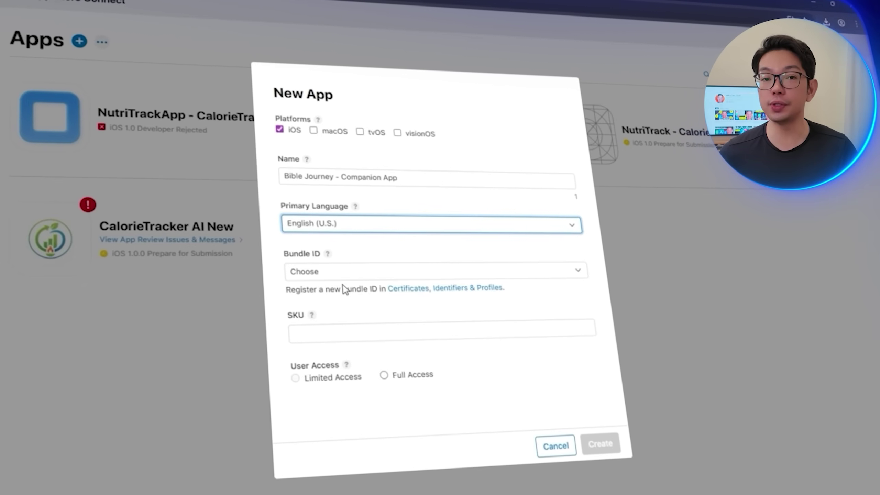
click(353, 274)
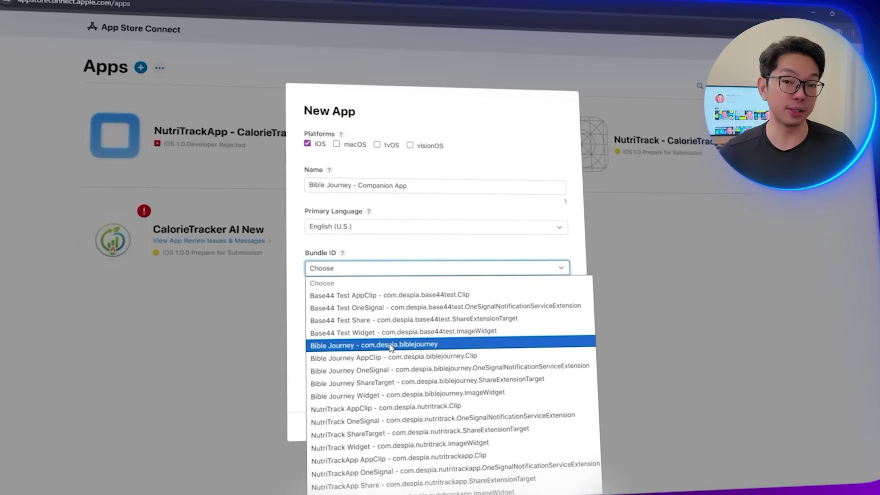
click(390, 345)
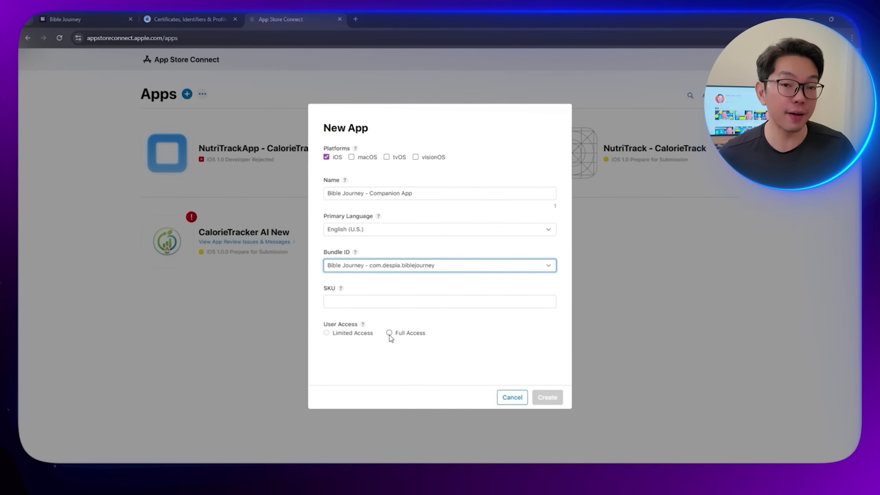
click(415, 304)
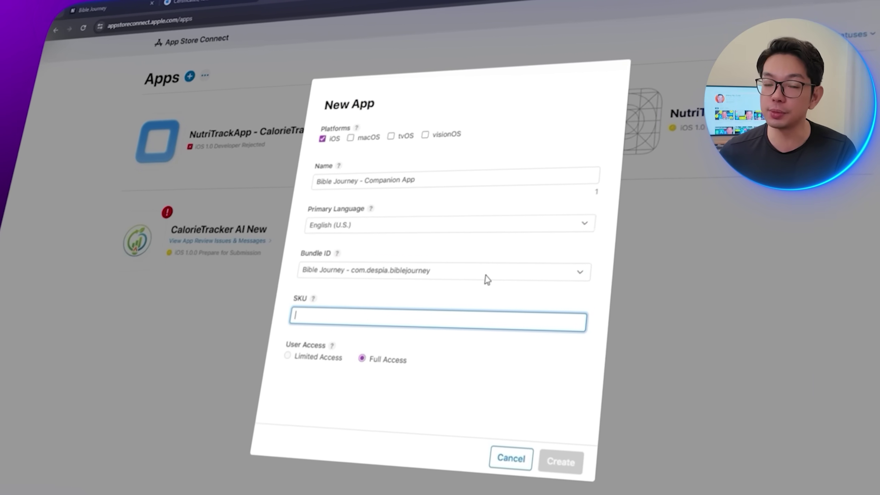
text(BIBLEJOURNEY)
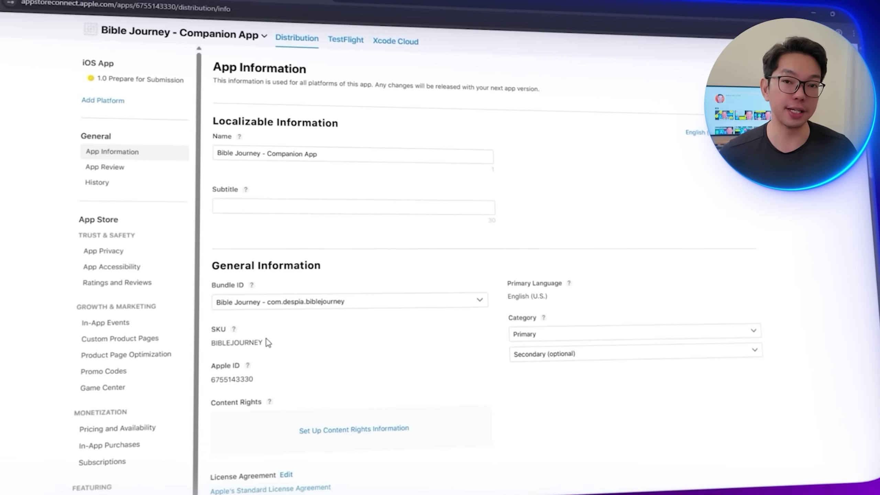
Step: Copy the SKU BIBLEJOURNEY into Despia's Build Configuration AppStore App ID field
double_click(242, 342)
key(ctrl+c)
click(326, 343)
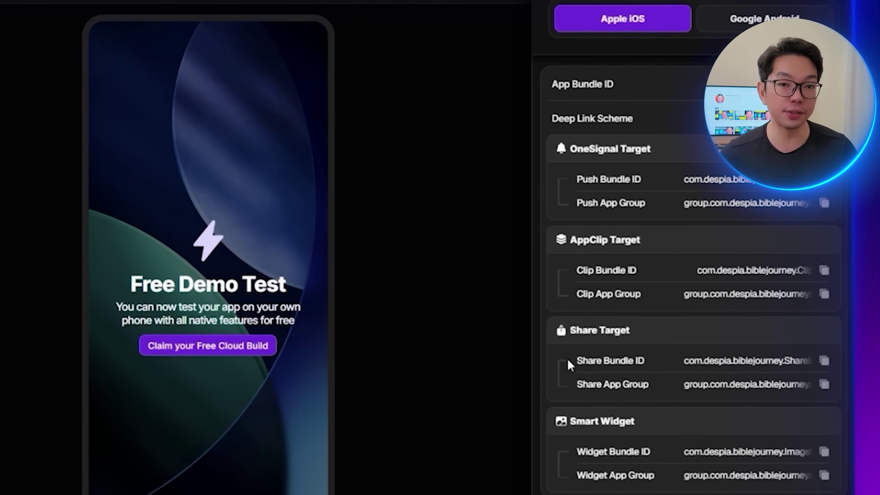
scroll(535, 367, down, 10)
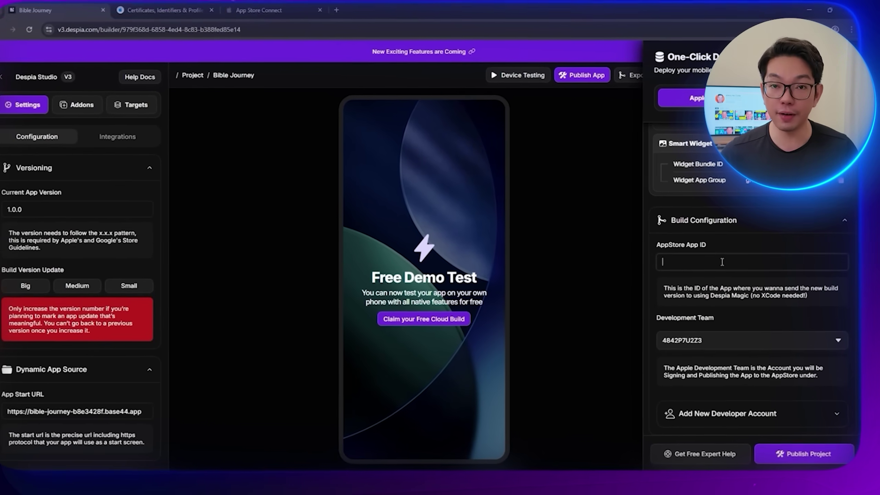
click(710, 262)
key(ctrl+v)
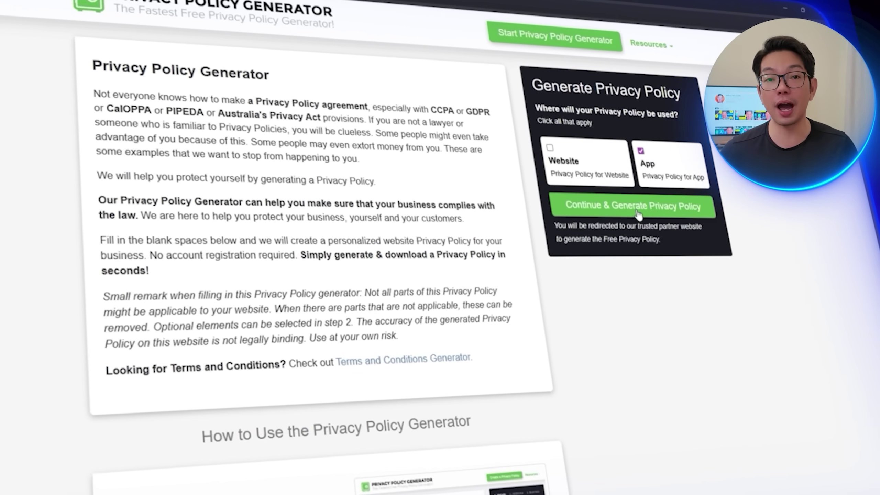
Step: Start an app privacy policy for Bible Journey, owned by an individual in Alaska
click(636, 212)
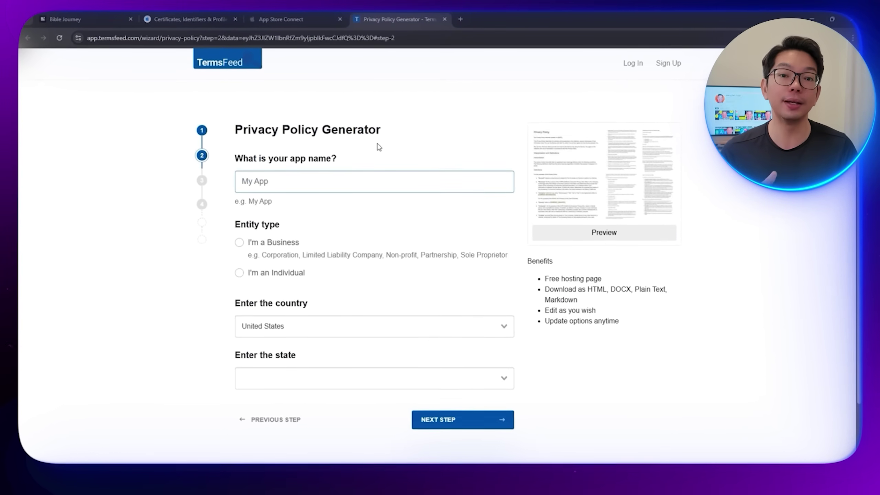
text(Bible Journey)
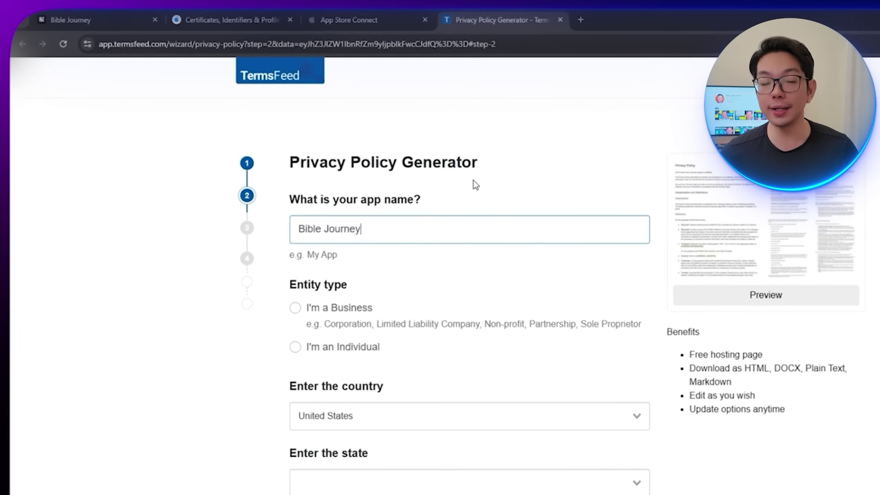
click(335, 334)
scroll(445, 485, down, 2)
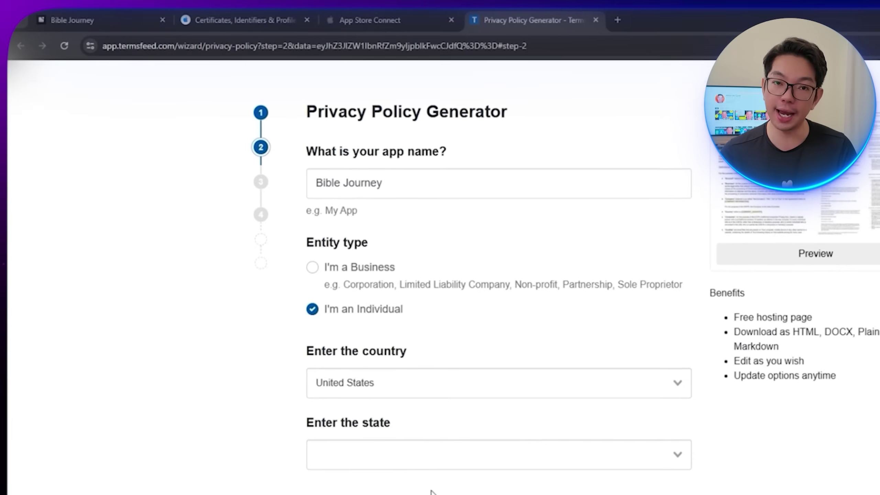
click(511, 448)
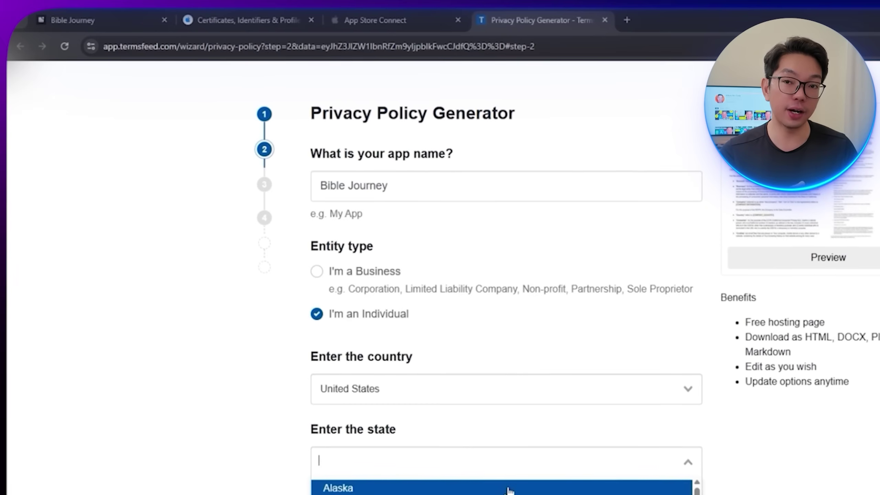
click(510, 488)
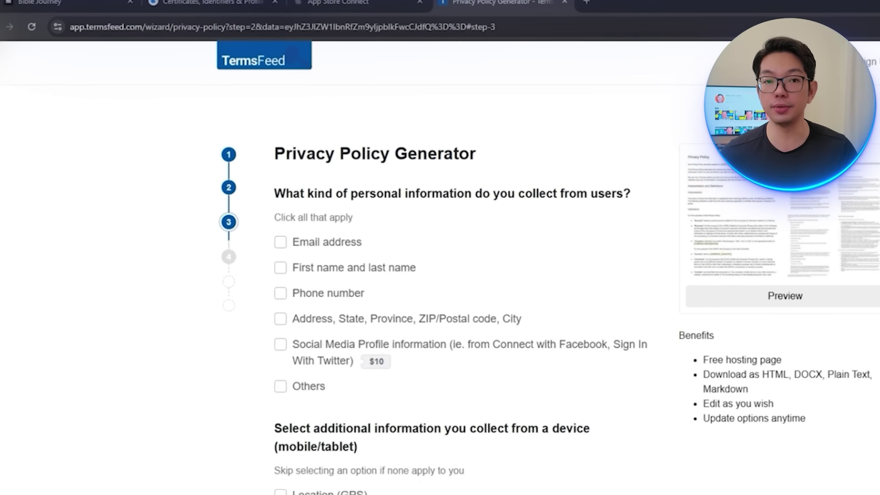
Step: Tick Others as collected data; answer No to analytics, remarketing, CCPA, CalOPPA and kids' data
click(283, 346)
scroll(347, 346, down, 3)
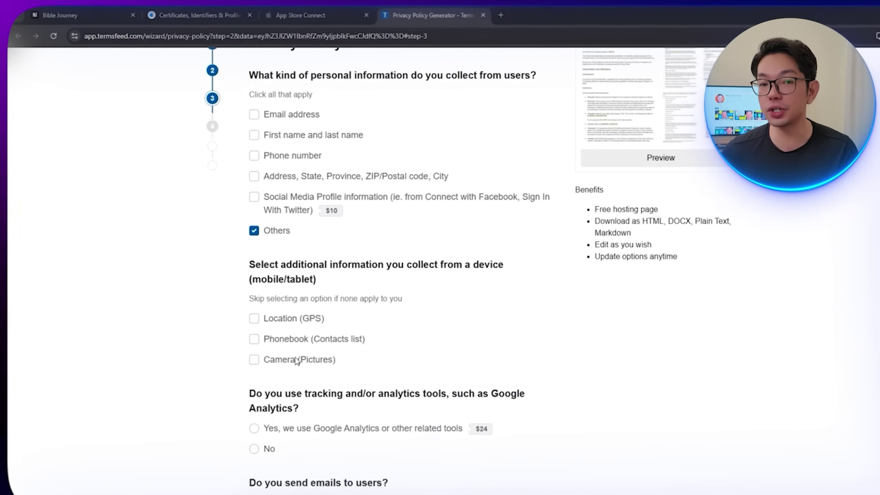
scroll(350, 295, down, 2)
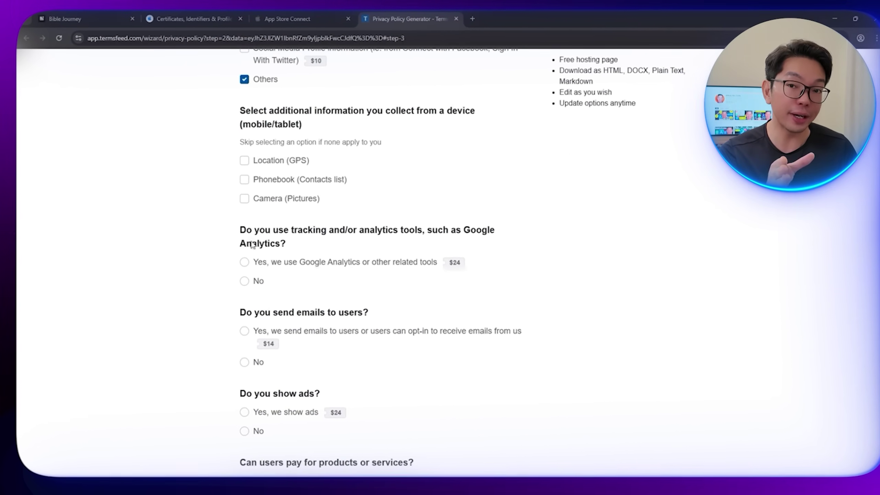
click(255, 279)
scroll(253, 284, down, 2)
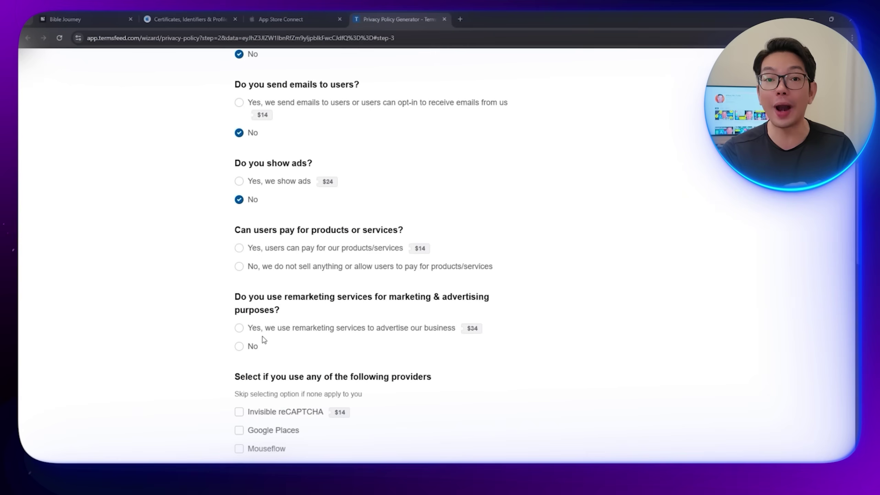
click(254, 346)
scroll(264, 350, down, 4)
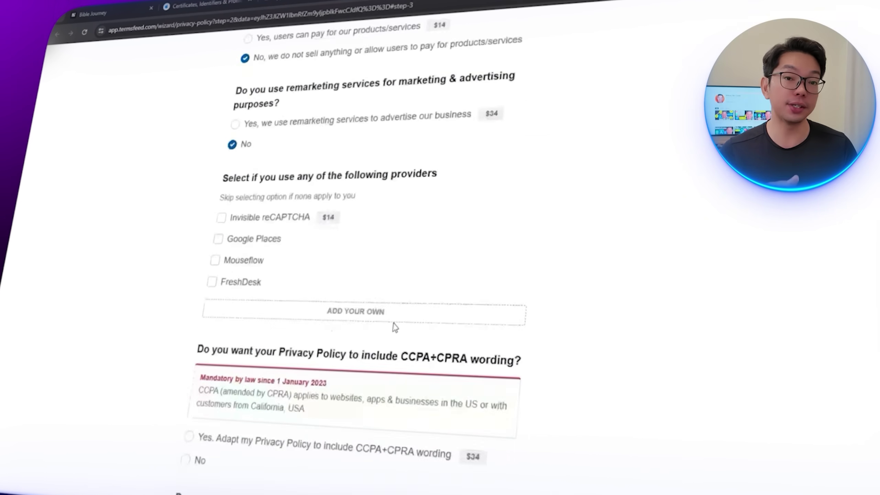
scroll(395, 327, down, 3)
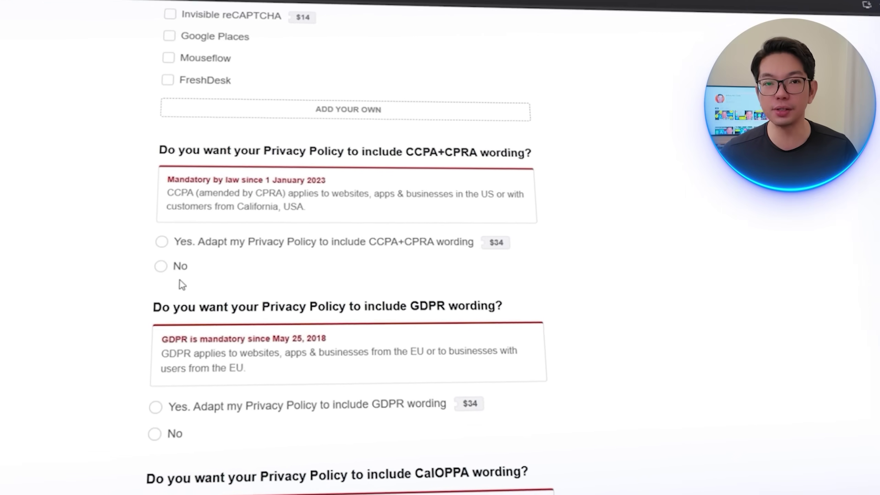
click(180, 269)
scroll(208, 347, down, 2)
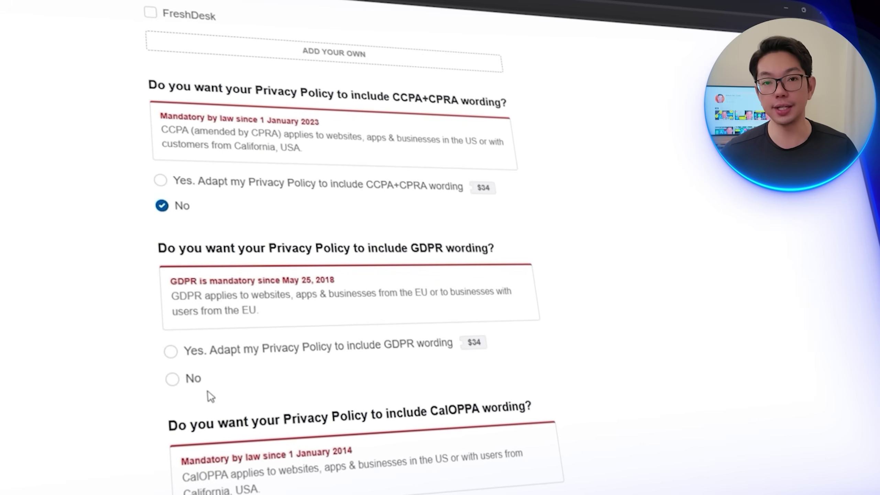
scroll(200, 384, down, 5)
click(184, 360)
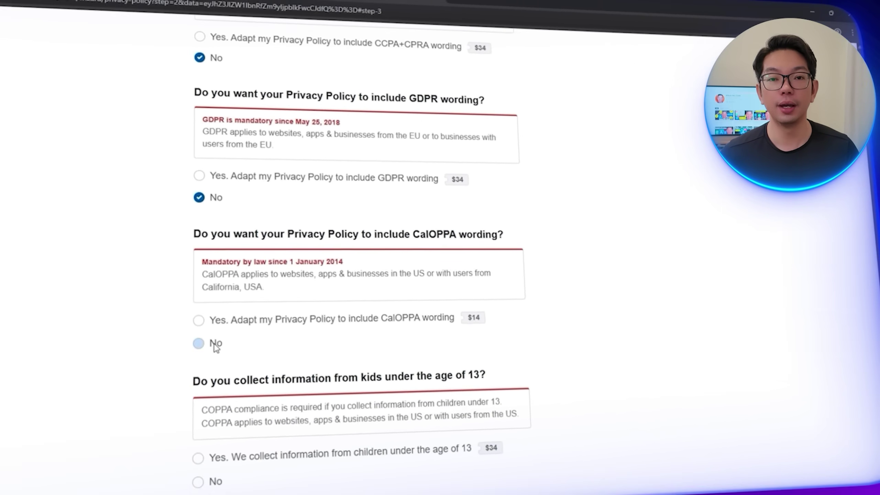
scroll(215, 347, down, 4)
click(233, 308)
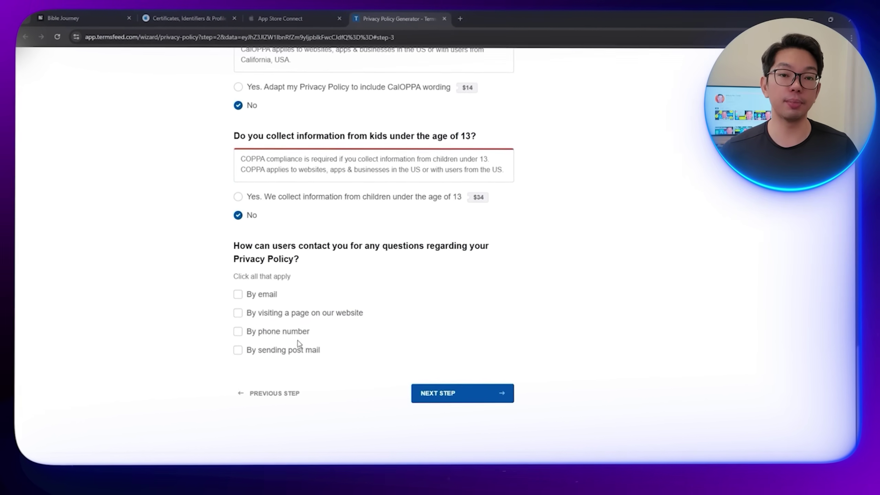
scroll(389, 360, down, 3)
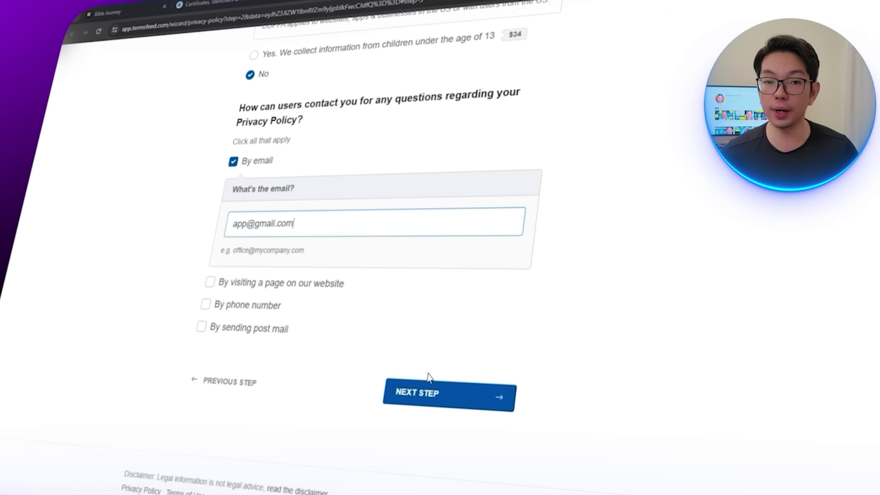
Step: Enter the contact email on the final step and generate the privacy policy
click(430, 386)
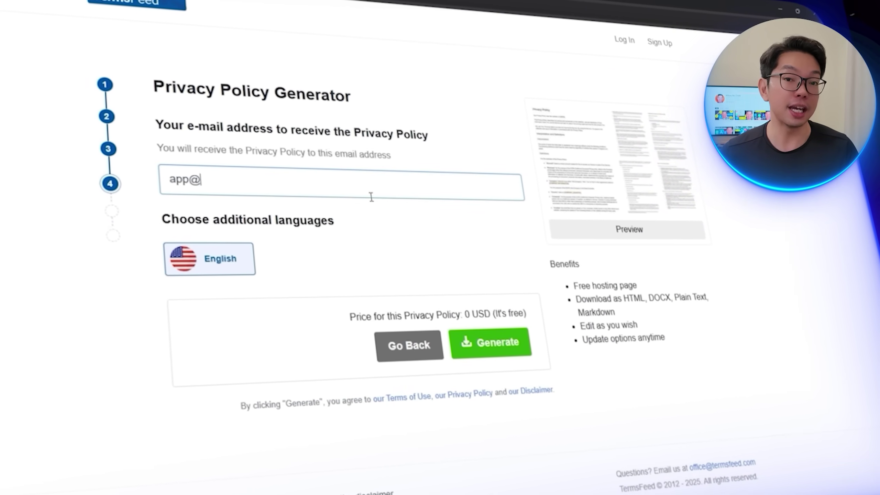
text(.com)
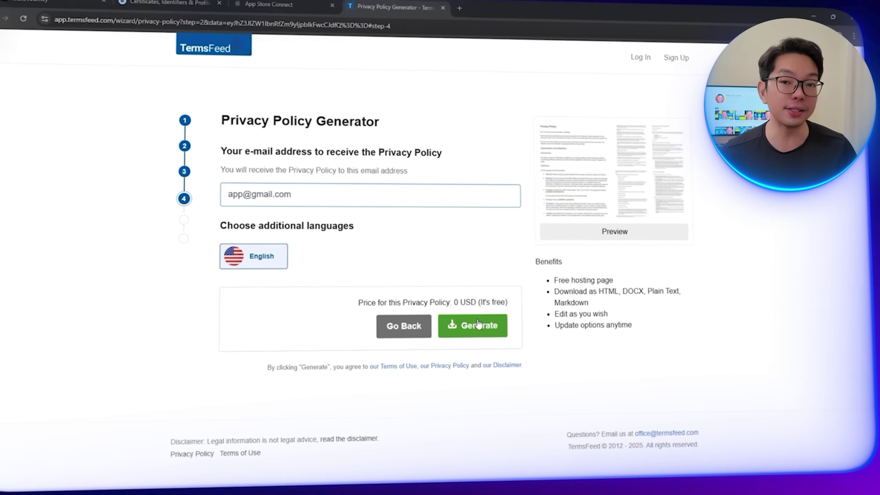
click(489, 338)
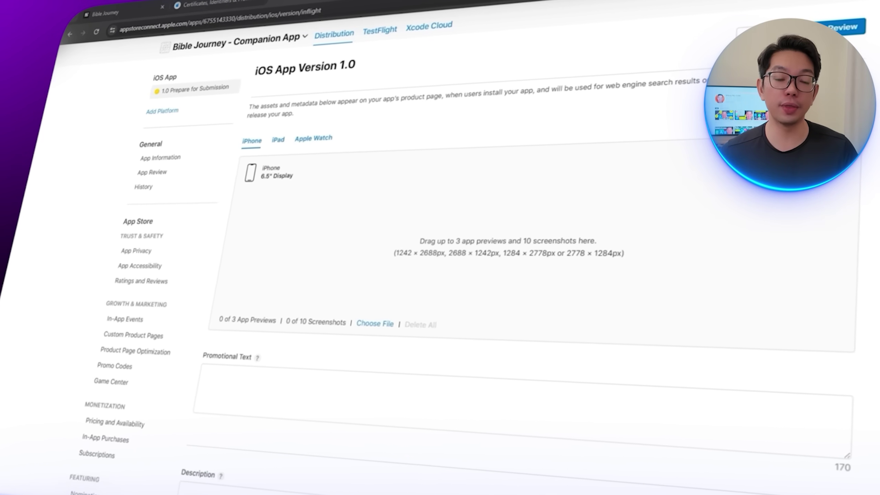
Step: Add three iPhone screenshots and three iPad screenshots to version 1.0
drag(463, 240, 471, 240)
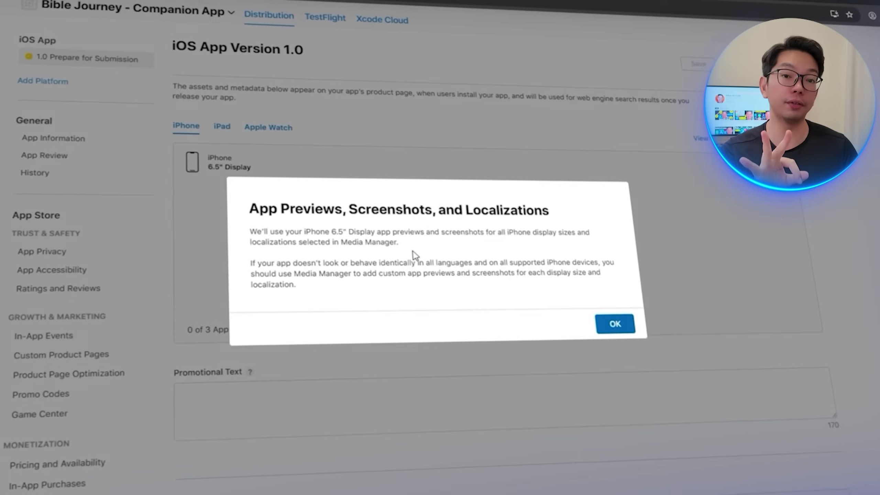
click(599, 322)
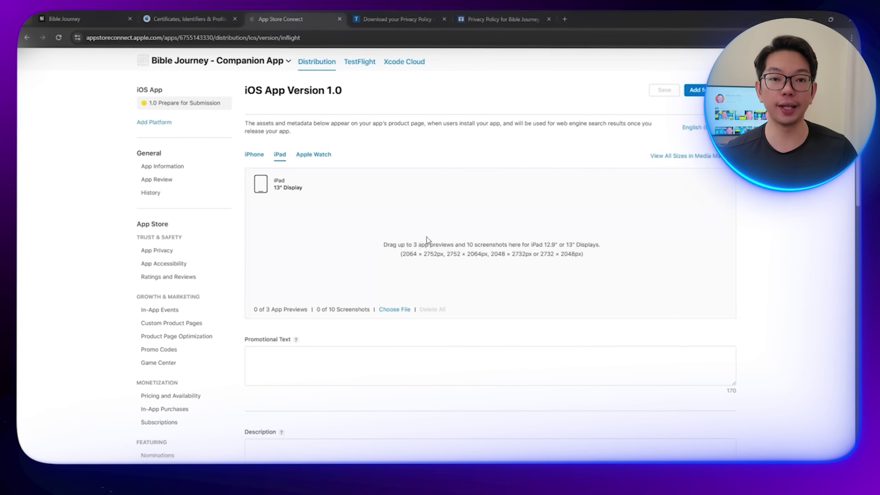
drag(427, 239, 451, 281)
click(572, 305)
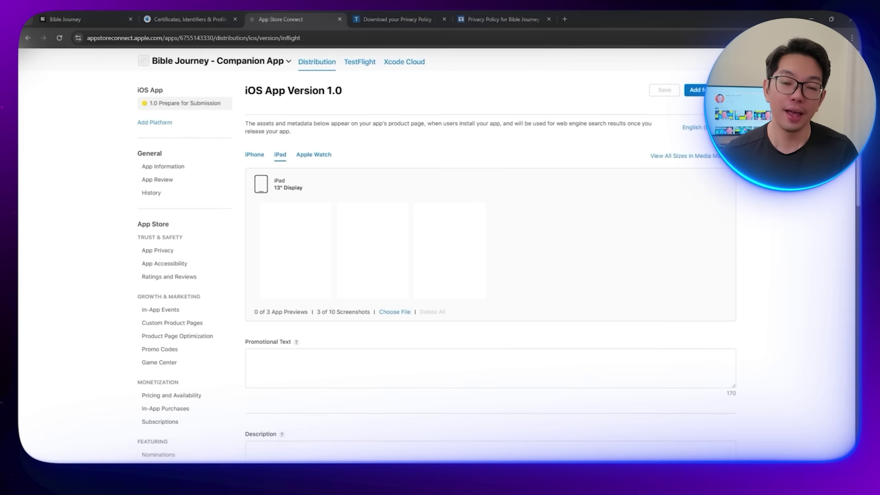
Step: Enter the promotional text, the description and the keywords 'Spiritual, Bible, Journey'
scroll(415, 266, down, 2)
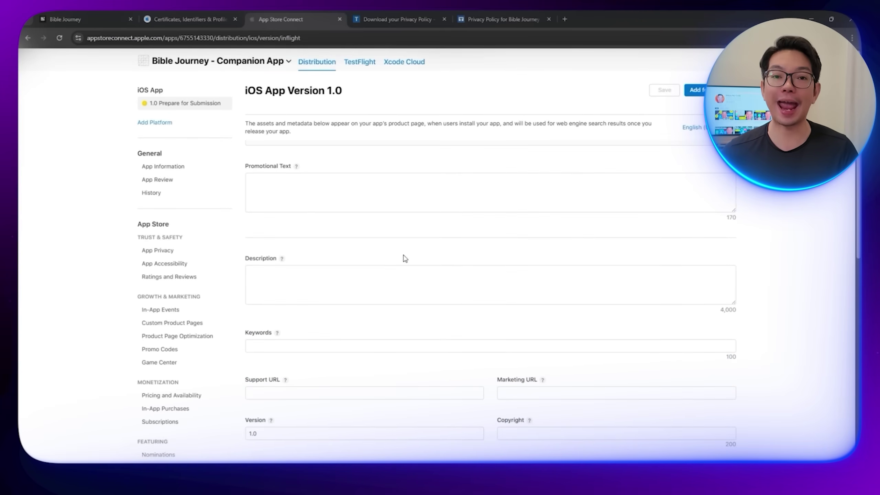
click(323, 194)
text(Bible Jou)
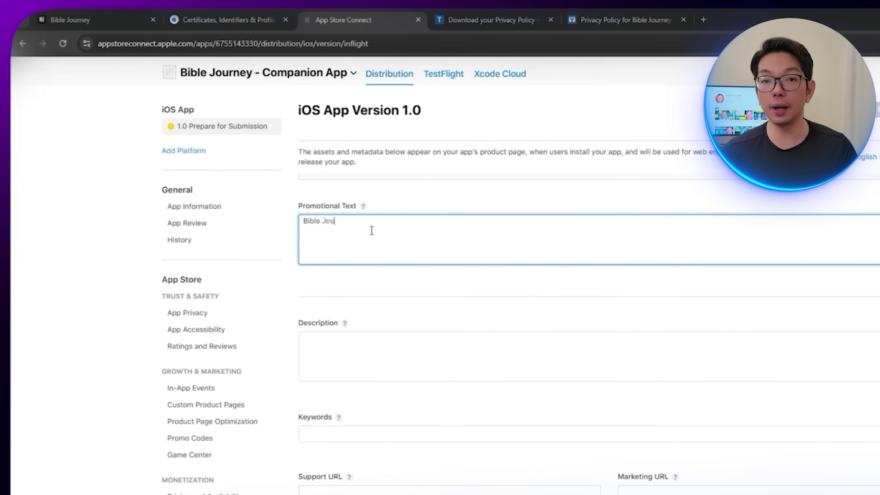
text(rney - Yo)
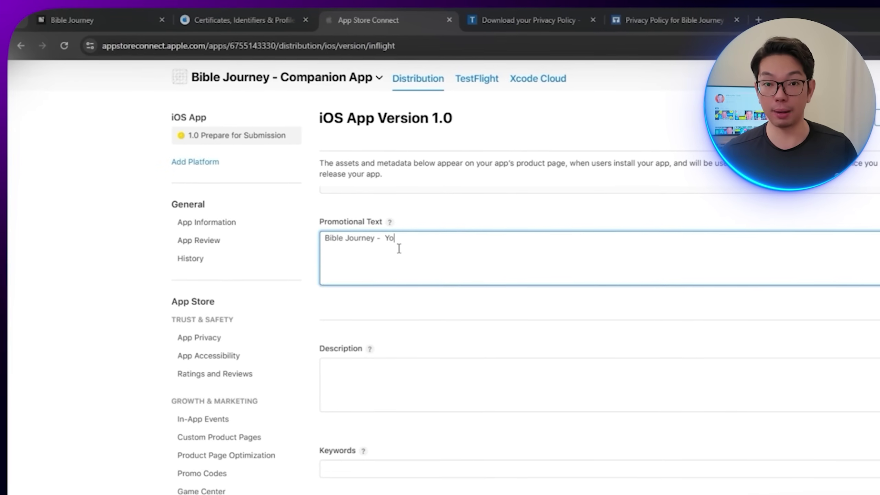
text(ur Companion)
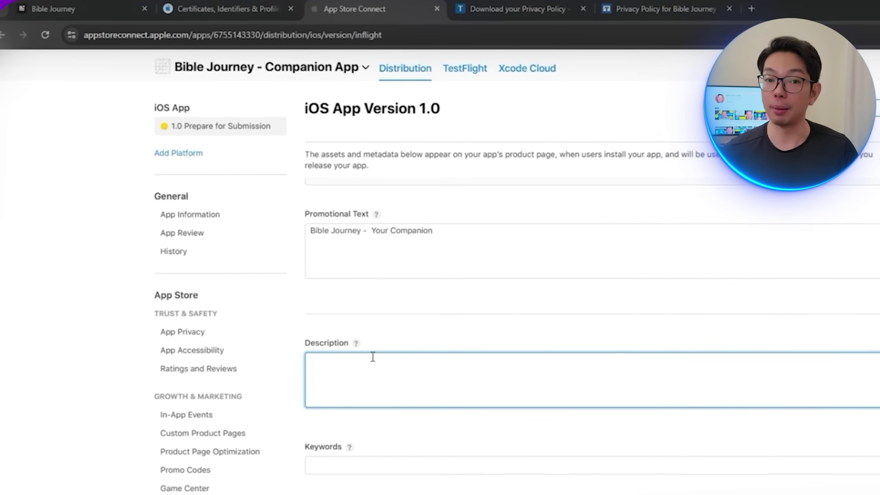
text(Bible Journey is a simple Bible Application)
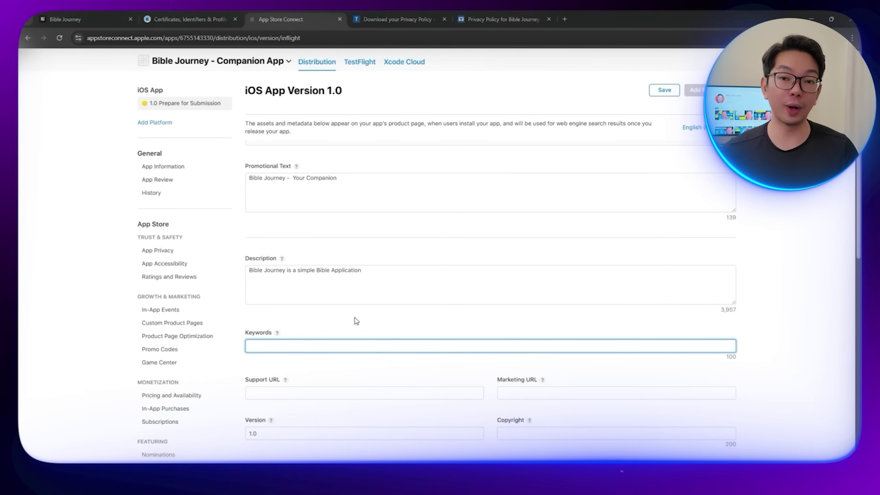
text(Spiritual, Bible,)
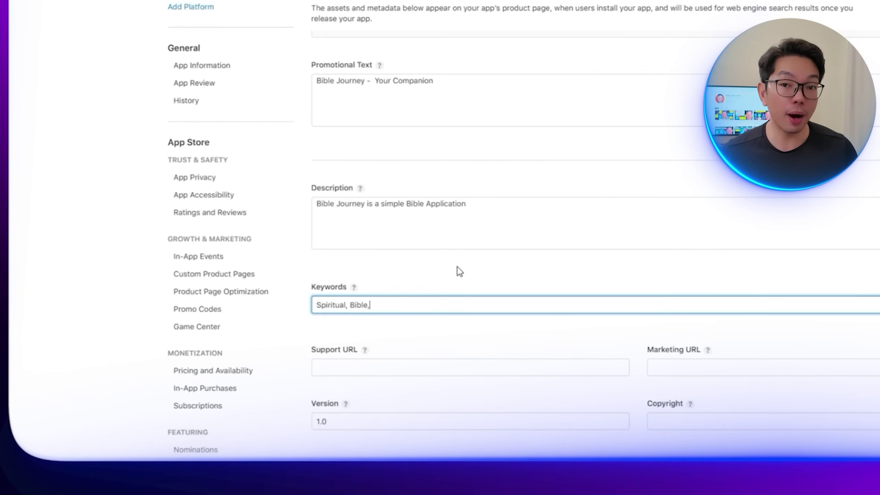
text( Journey)
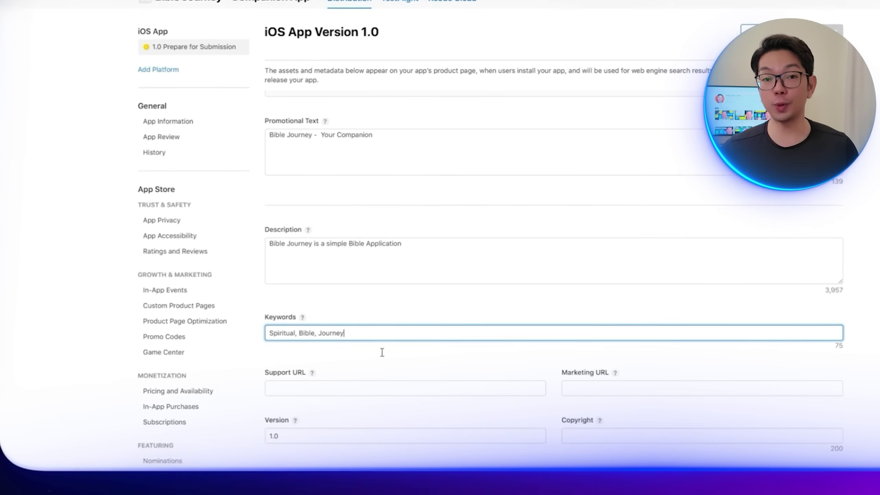
Step: Paste the TermsFeed policy link as both the Support URL and the Marketing URL
click(446, 362)
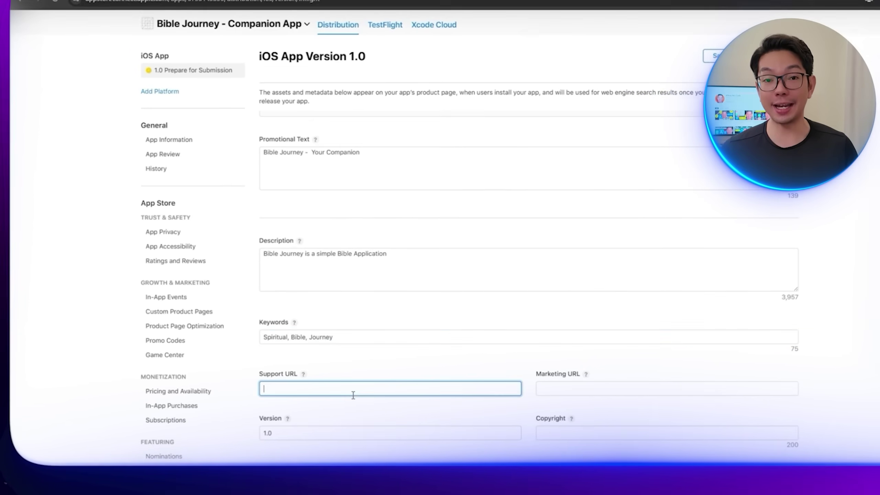
text(https://www.termsfeed.com/live/e7b270eb-ccfd-482d-a617-c59b700467e1)
click(557, 388)
text(https://www.termsfeed.com/live/e7b270eb-ccfd-482d-a617-c59b700467e1)
scroll(547, 391, down, 3)
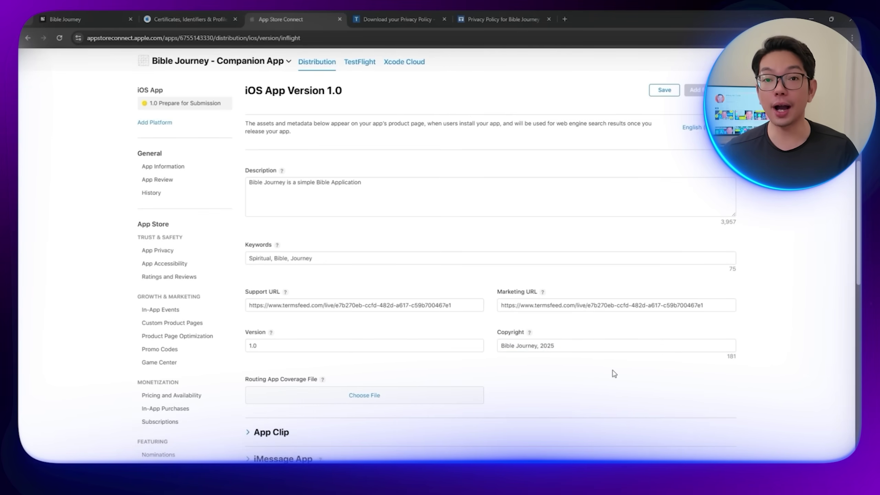
scroll(624, 364, down, 5)
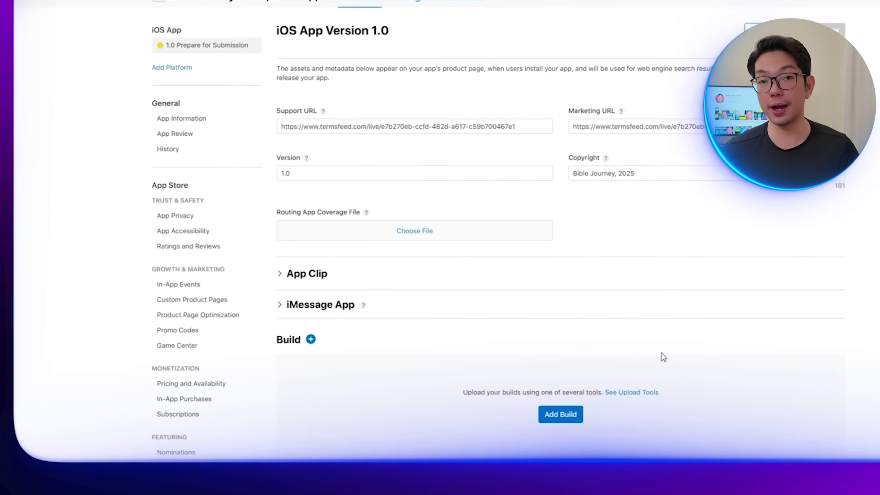
scroll(450, 305, down, 2)
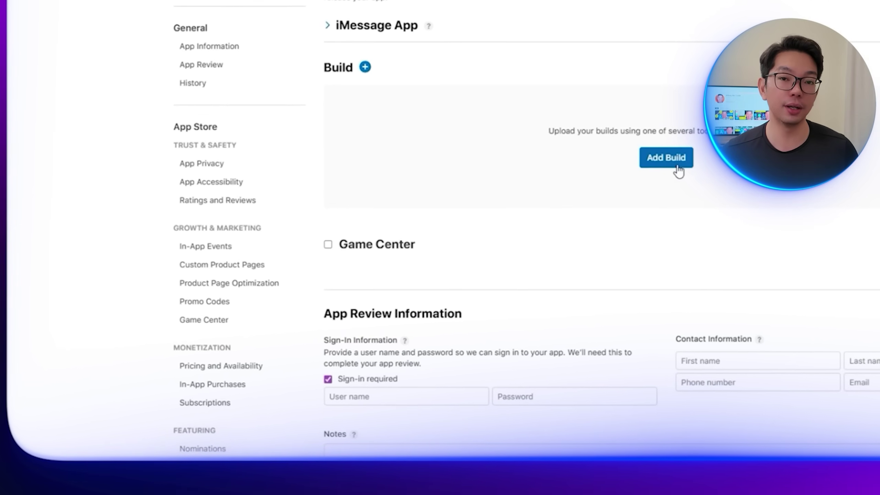
Step: Attach build 1 to version 1.0 and save the version page changes
click(639, 173)
click(470, 123)
click(784, 302)
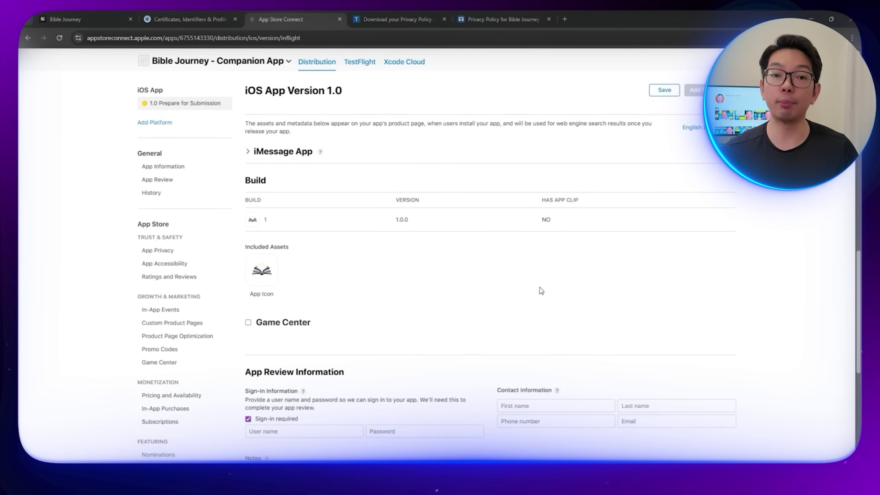
scroll(294, 357, down, 3)
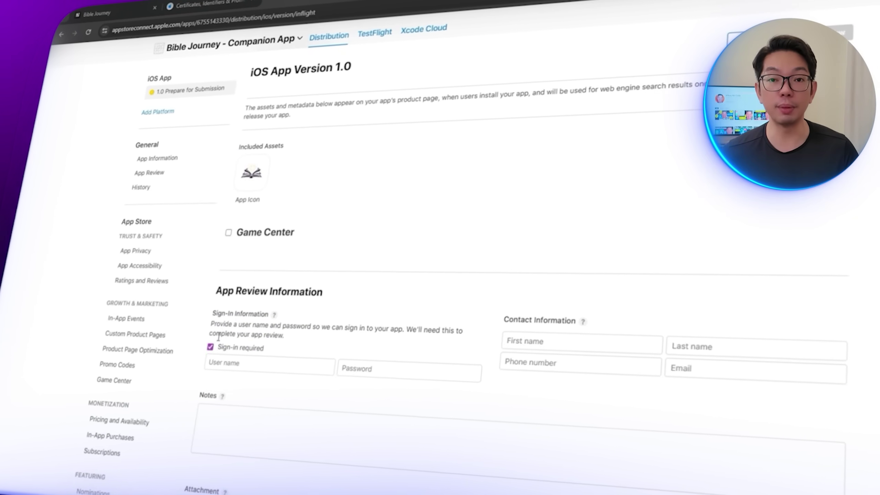
scroll(285, 369, down, 5)
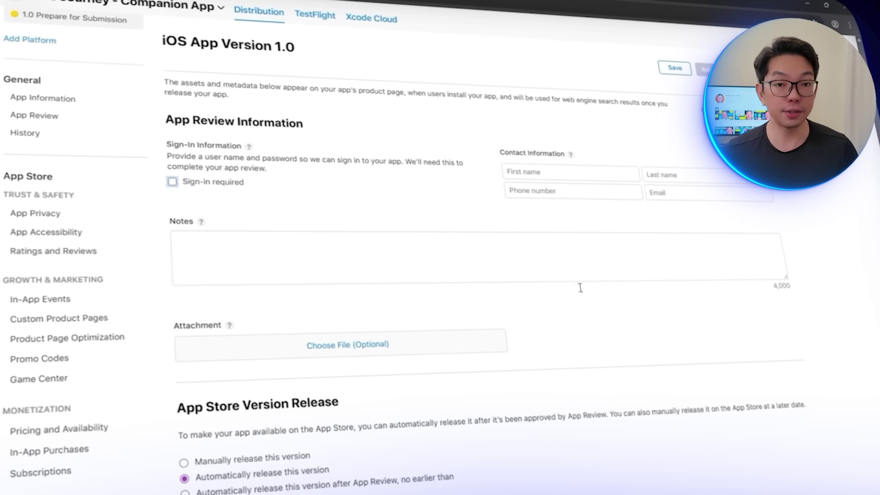
scroll(603, 325, down, 2)
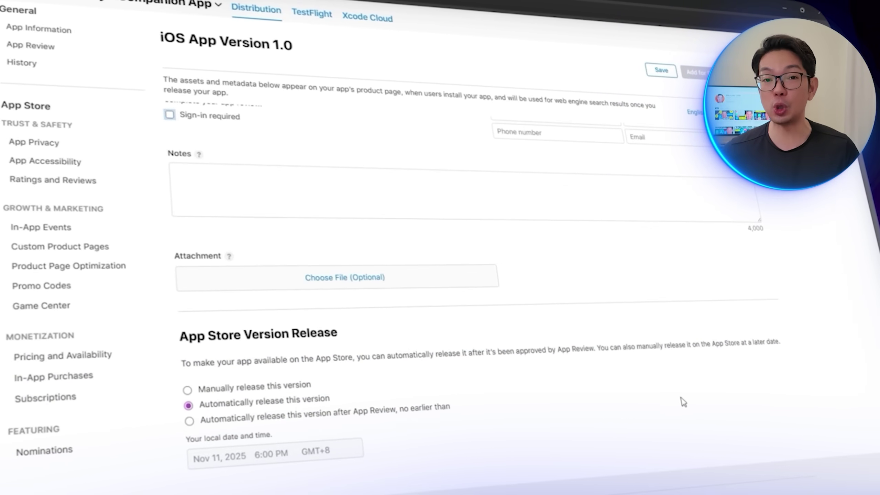
scroll(683, 374, up, 10)
click(655, 69)
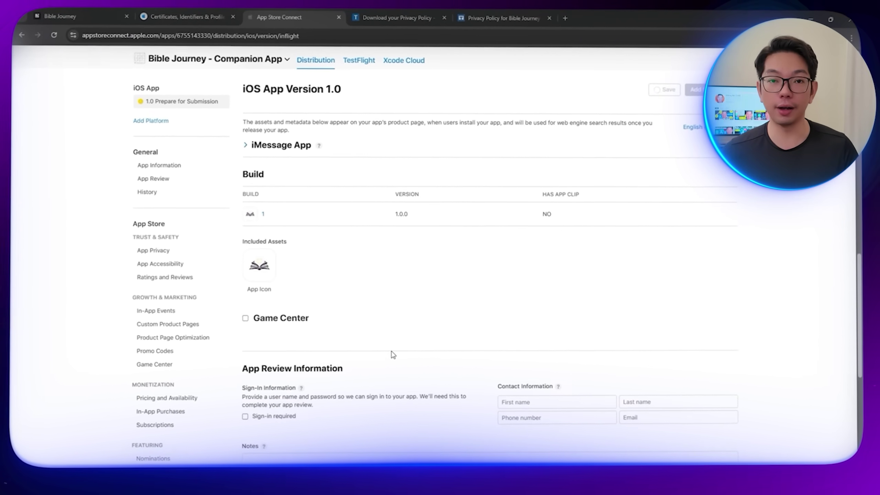
scroll(394, 357, down, 4)
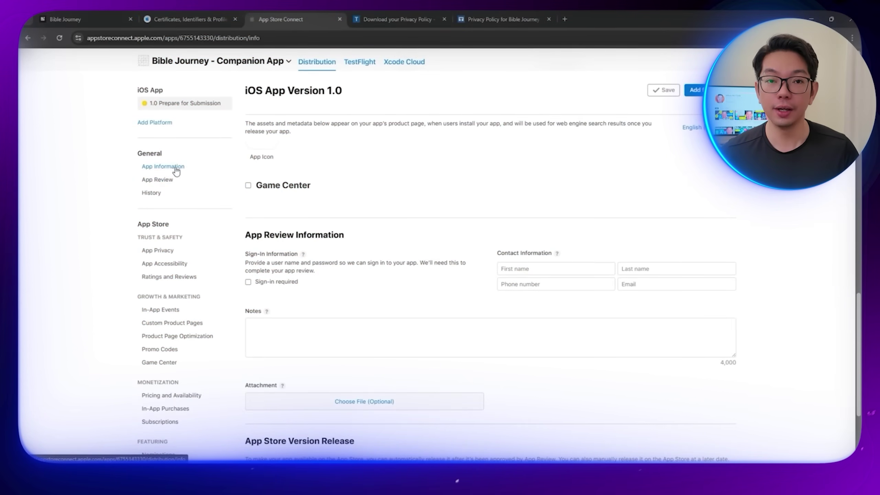
Step: In App Information, set the secondary category to Lifestyle and declare no third-party content
click(175, 168)
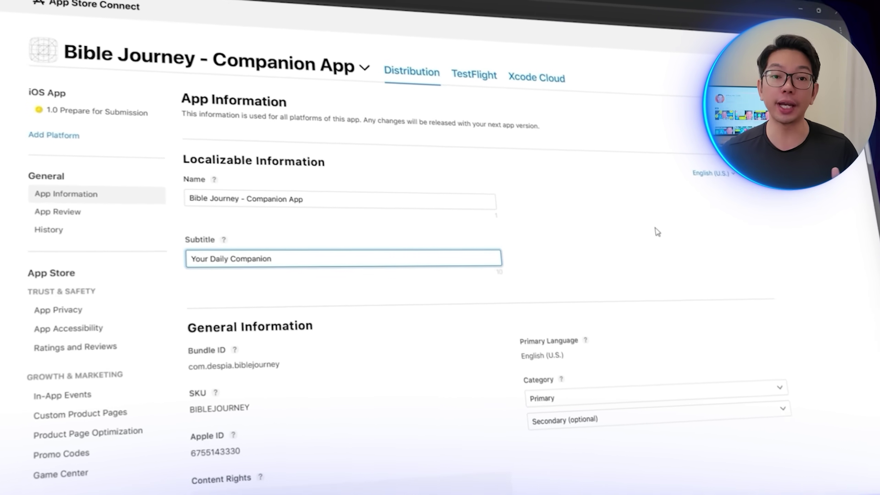
click(615, 399)
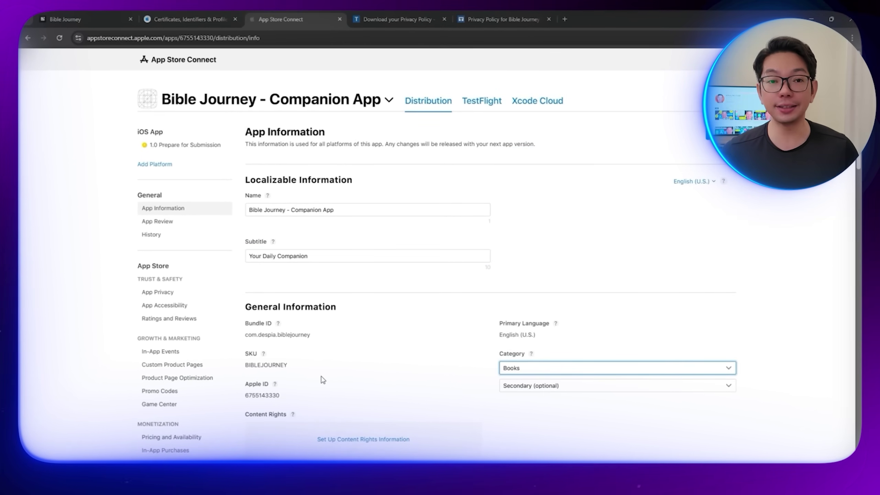
click(637, 385)
click(540, 289)
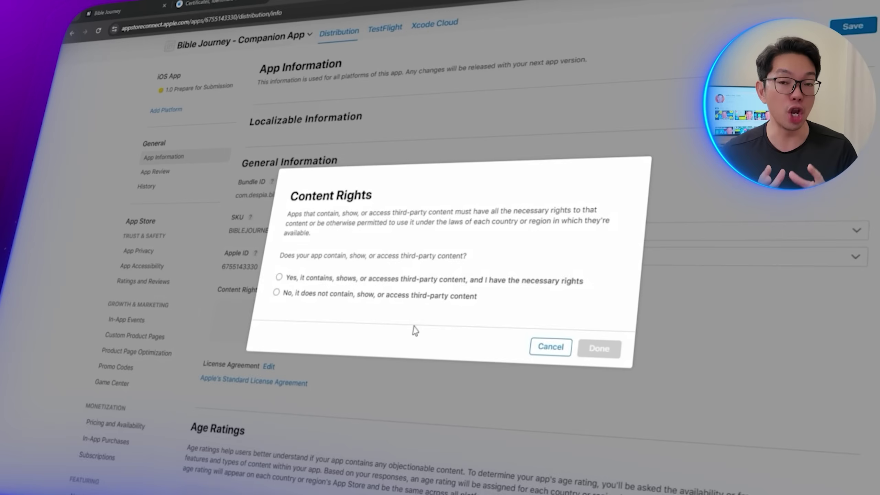
click(257, 350)
click(614, 344)
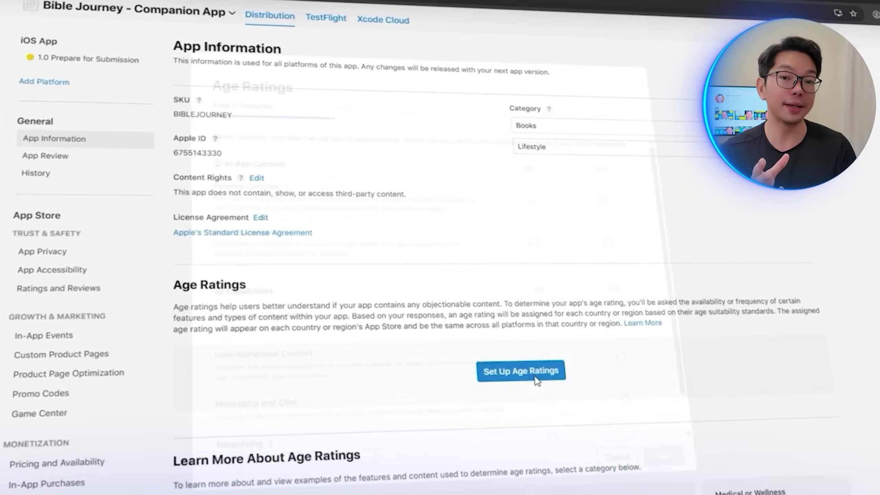
Step: Answer No to parental controls, age assurance, web access, user content, messaging and advertising
click(520, 369)
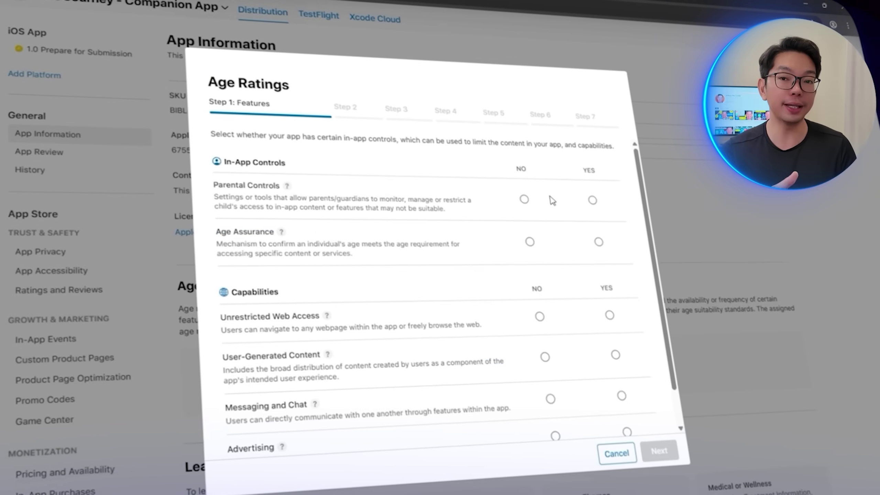
click(524, 199)
click(527, 242)
click(537, 316)
click(543, 356)
click(550, 398)
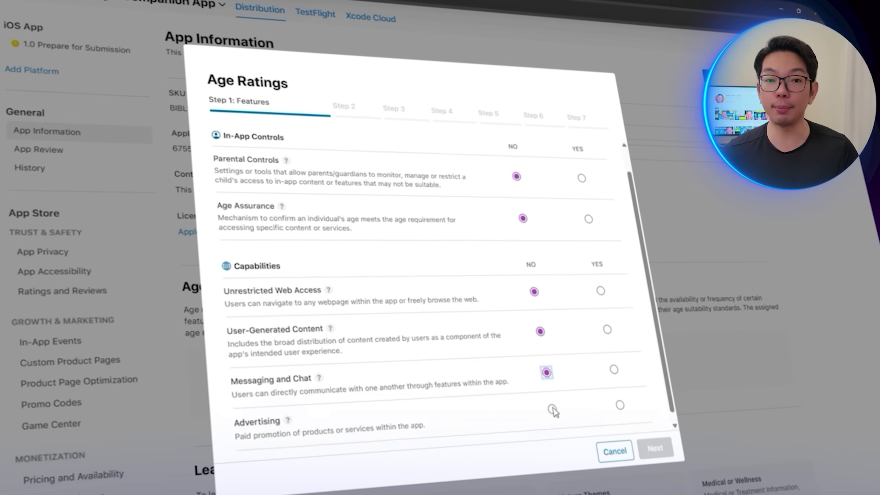
click(556, 435)
click(656, 449)
Step: Rate profanity, mature themes, sexual content, simulated gambling and contests None; real gambling and loot boxes No
click(486, 240)
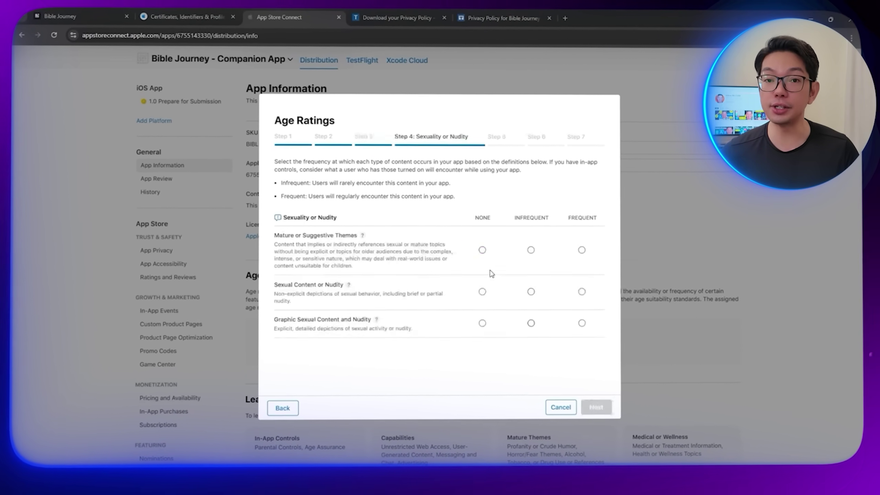
click(482, 250)
click(482, 291)
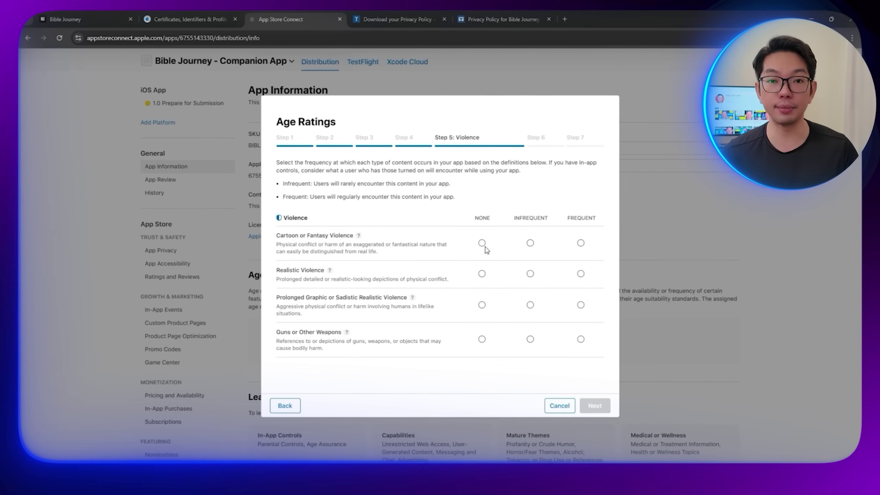
click(477, 242)
click(477, 277)
scroll(477, 277, down, 1)
click(525, 323)
click(525, 357)
click(594, 405)
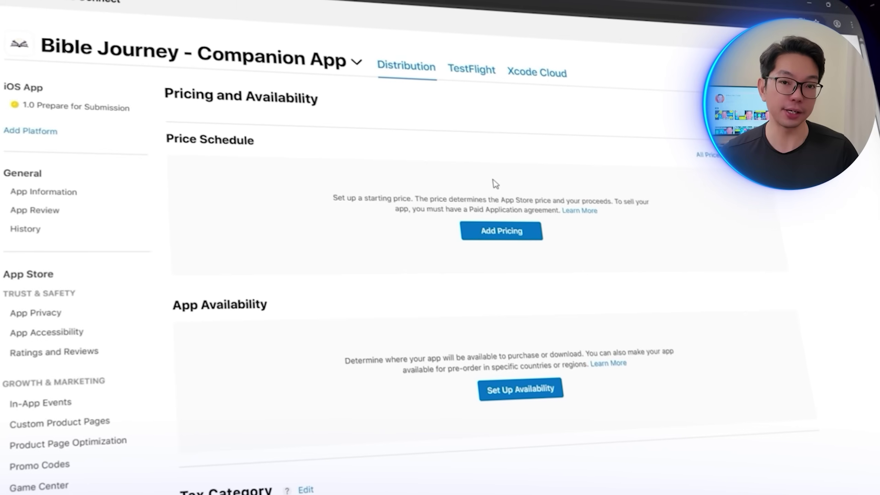
Step: Set the app's price to free ($0.00)
click(507, 229)
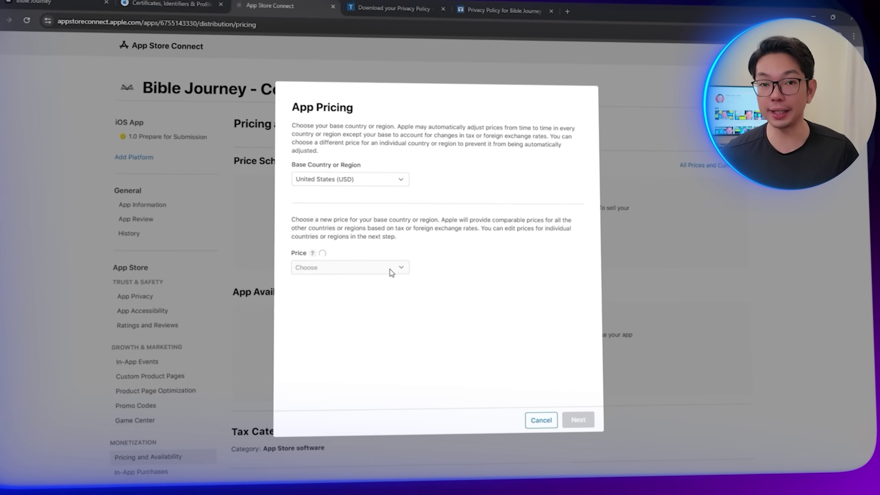
click(391, 269)
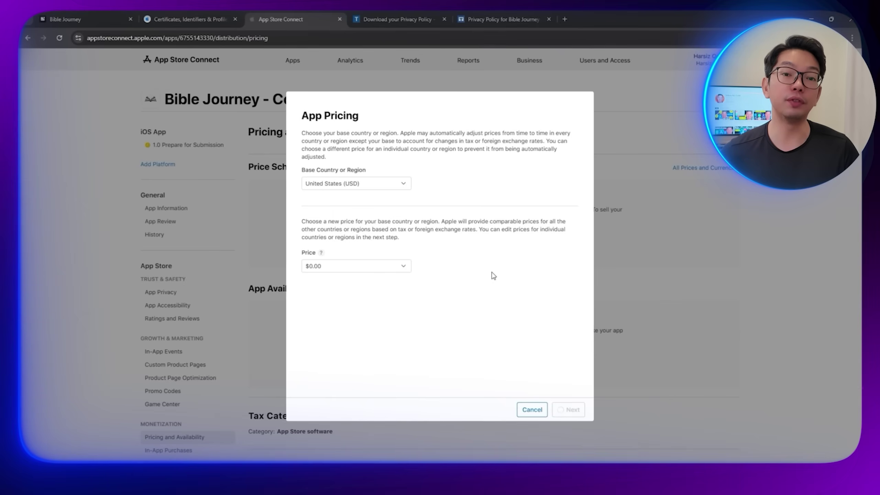
drag(578, 186, 575, 385)
click(557, 409)
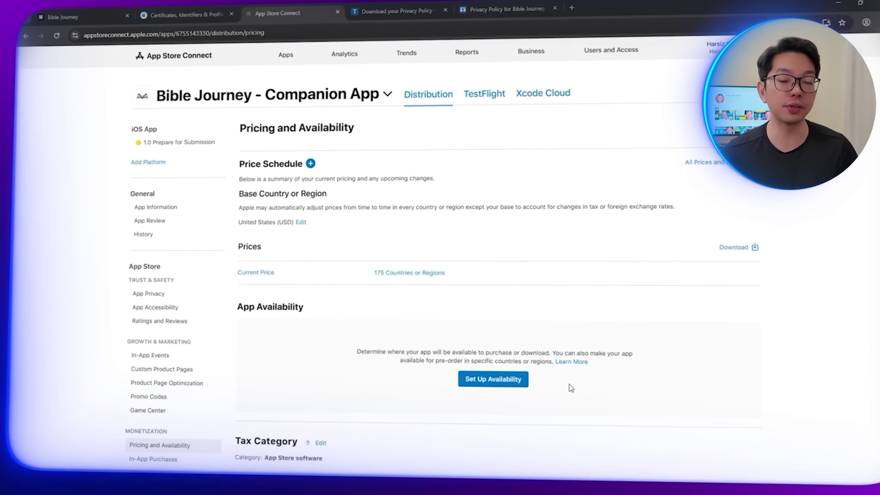
Step: Make the app available in all 175 countries or regions
click(492, 404)
click(589, 456)
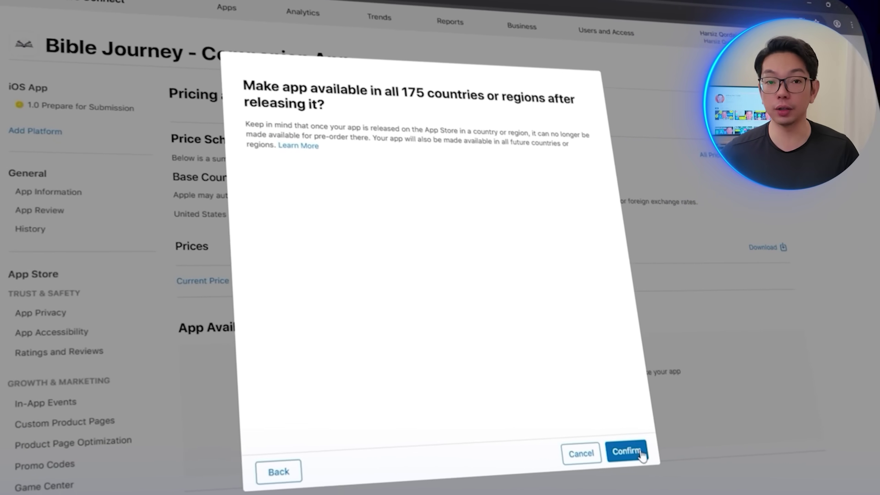
click(584, 475)
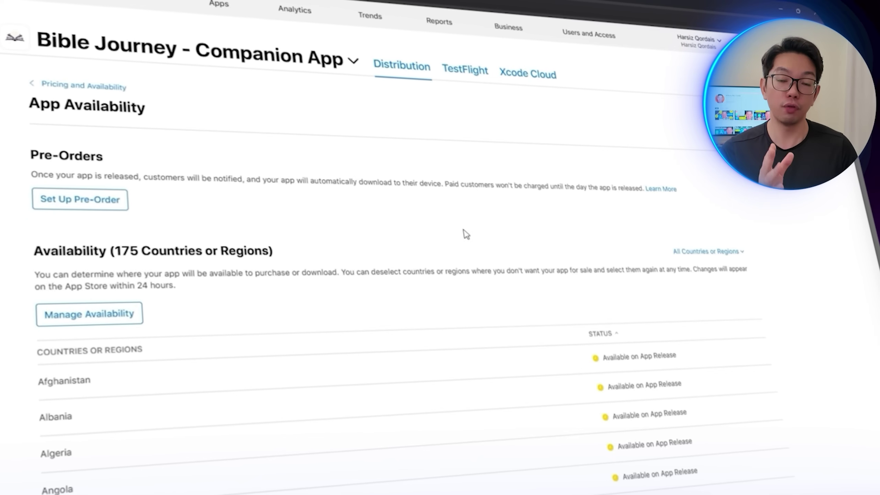
scroll(466, 235, down, 20)
scroll(489, 458, up, 20)
key(alt+Left)
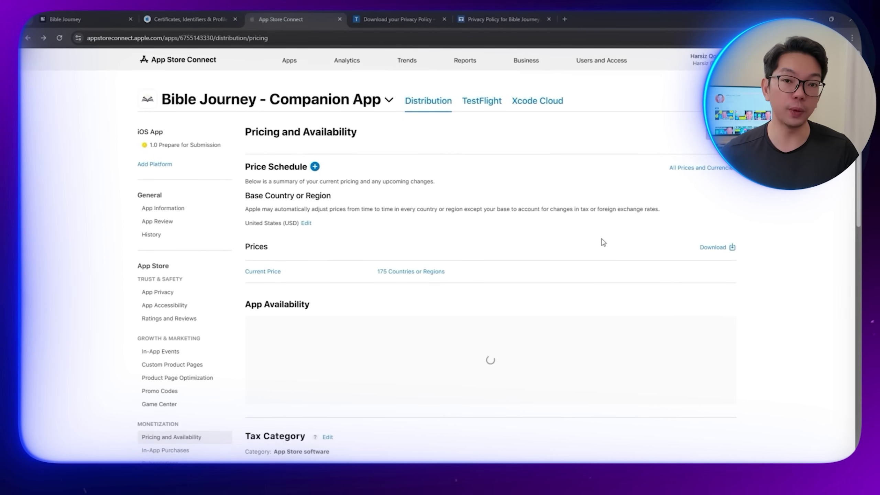
scroll(603, 243, down, 1)
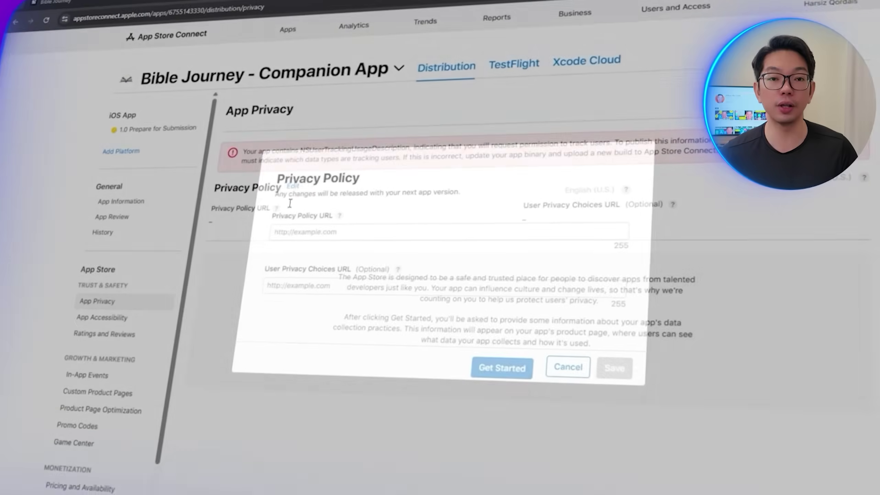
Step: Paste the termsfeed link as both the Privacy Policy URL and User Privacy Choices URL
click(358, 238)
text(https://www.termsfeed.com/live/e7b270eb-ccfd-482d-a617-c59b700467e1)
click(398, 288)
text(https://www.termsfeed.com/live/e7b270eb-ccfd-482d-a617-c59b700467e1)
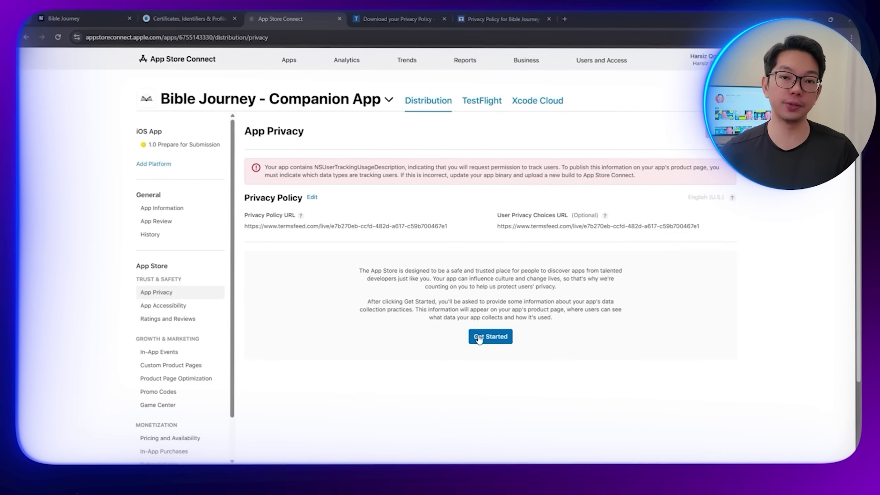
Step: Declare Name as collected data, used for other purposes
click(478, 336)
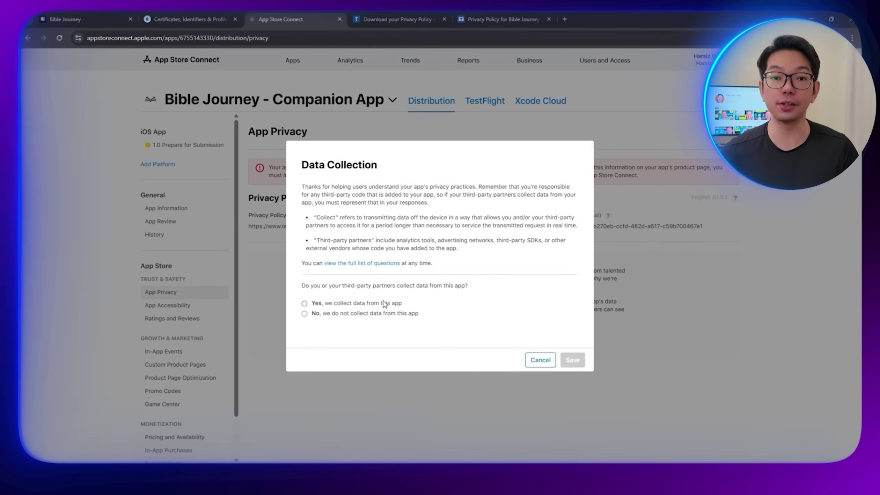
click(563, 362)
scroll(549, 350, down, 10)
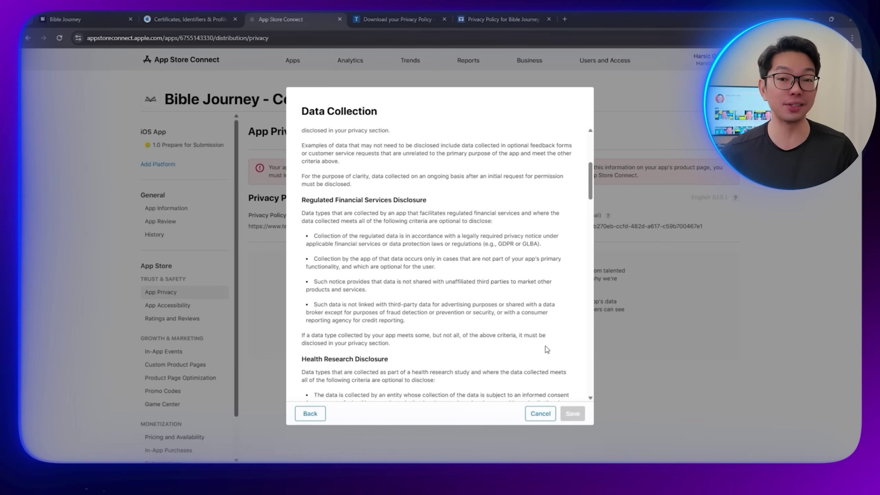
scroll(543, 341, up, 4)
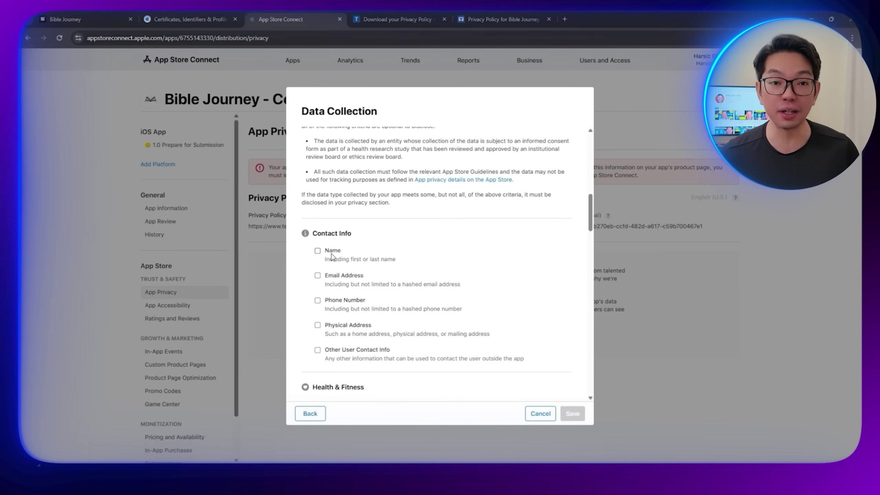
scroll(429, 281, down, 15)
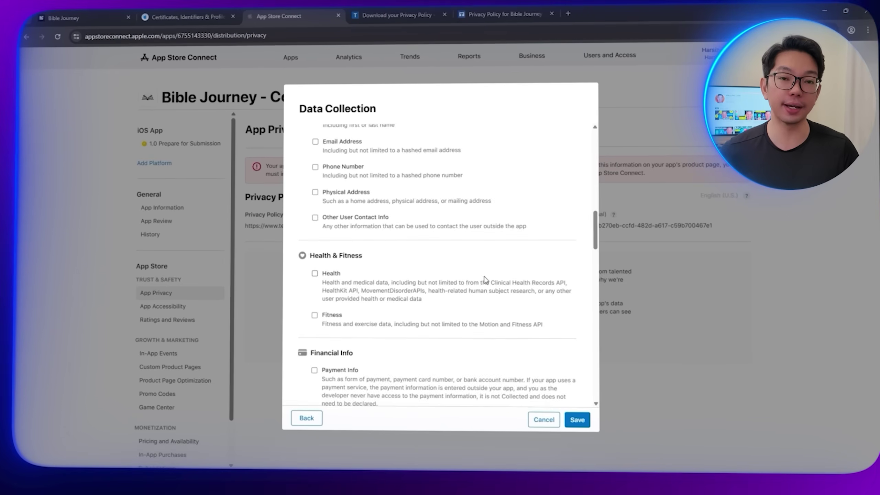
scroll(563, 466, down, 8)
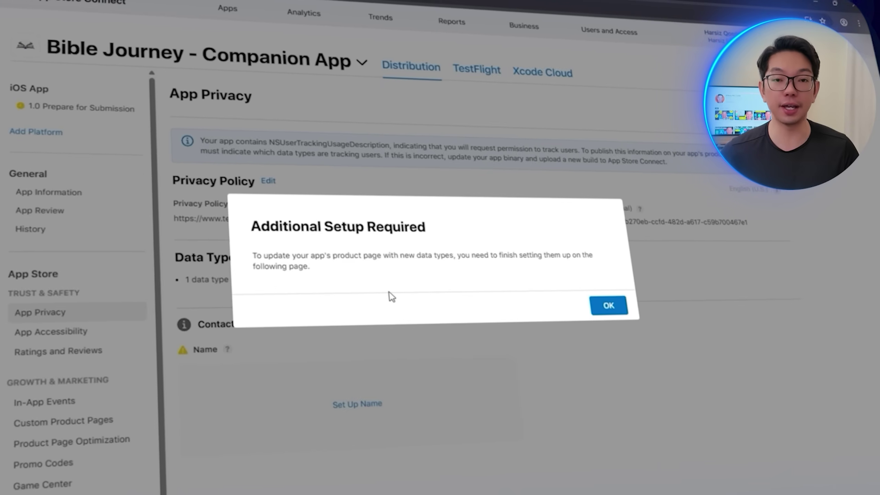
click(595, 301)
click(374, 414)
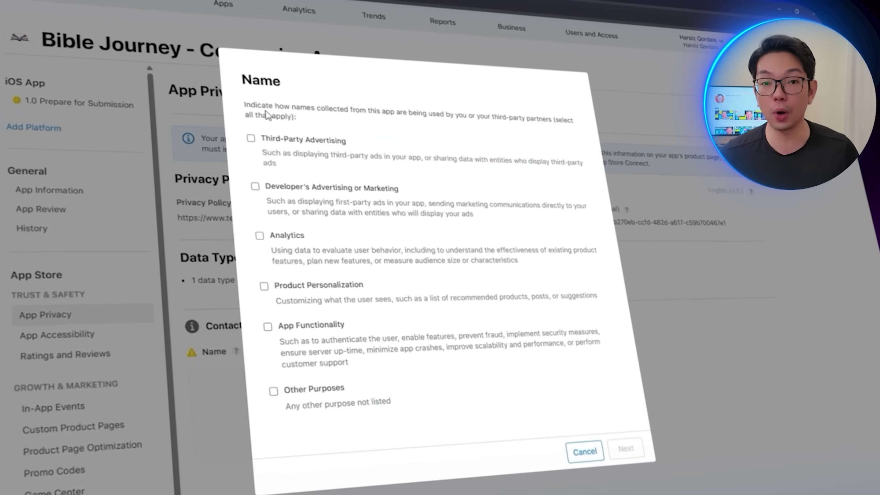
click(309, 385)
click(626, 449)
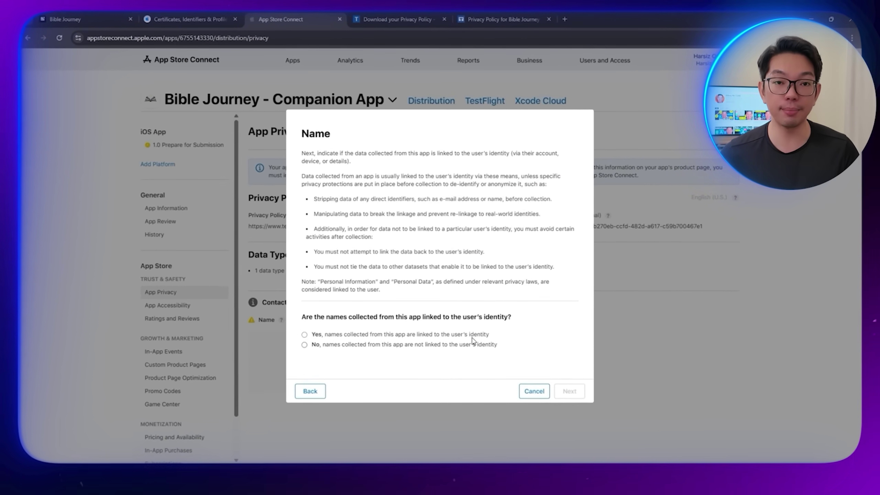
Step: Mark names as linked to identity and used for tracking, save, and publish the responses
click(572, 392)
click(563, 382)
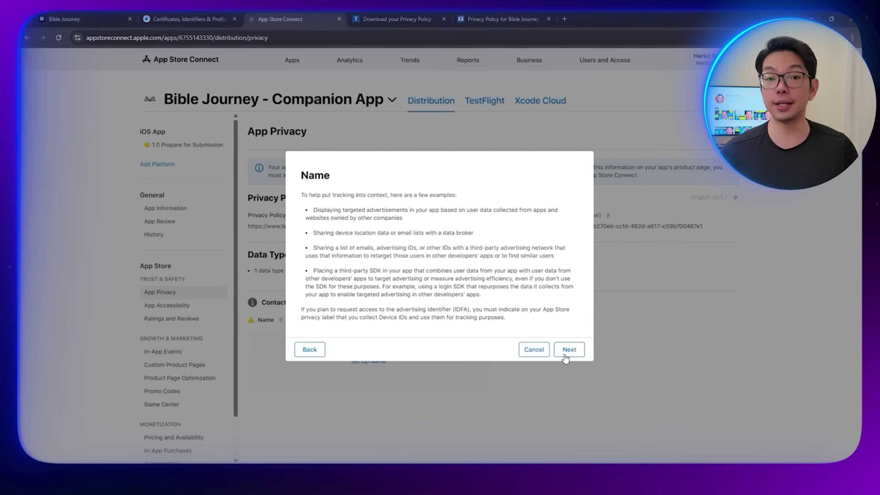
click(568, 351)
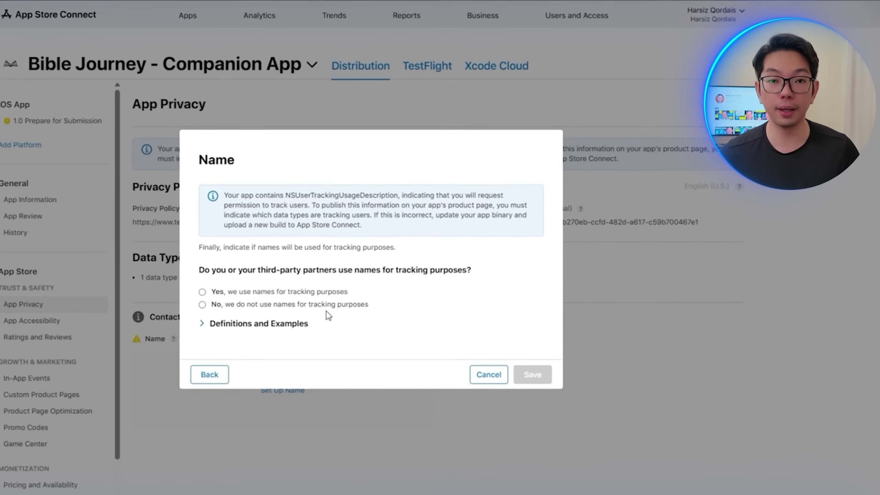
click(305, 295)
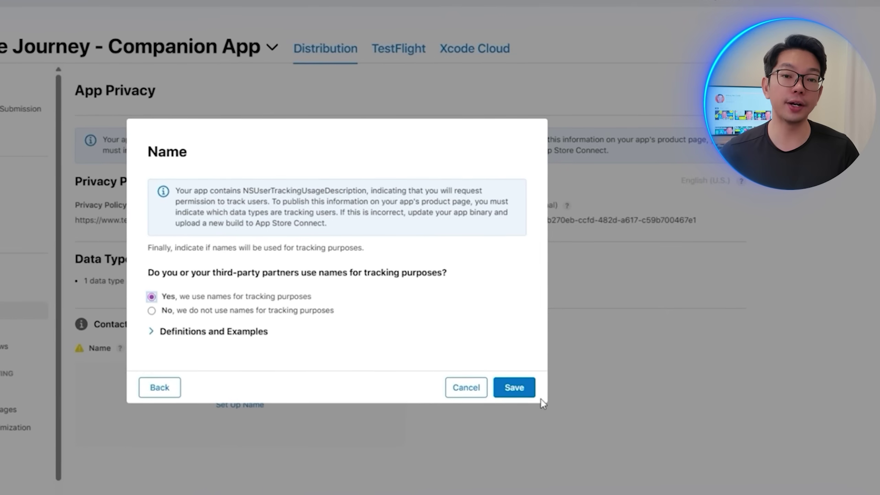
click(521, 385)
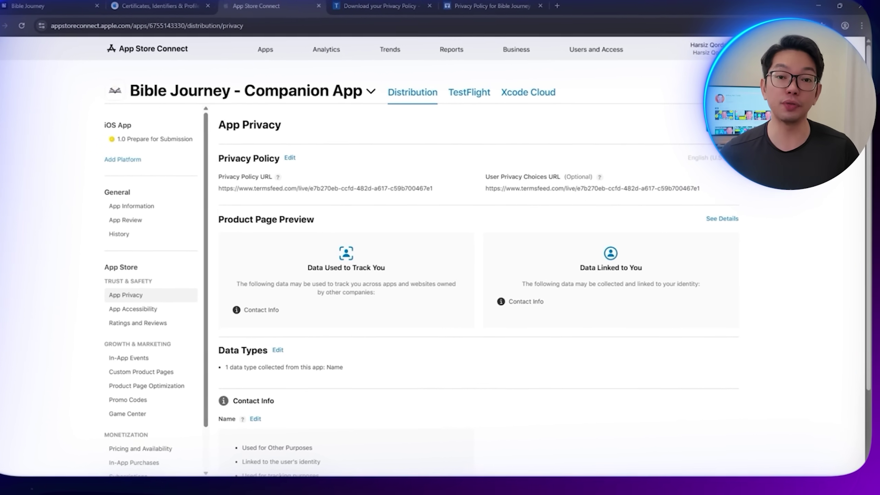
click(722, 125)
Step: Confirm publishing the privacy responses and add version 1.0 to a review submission
click(557, 298)
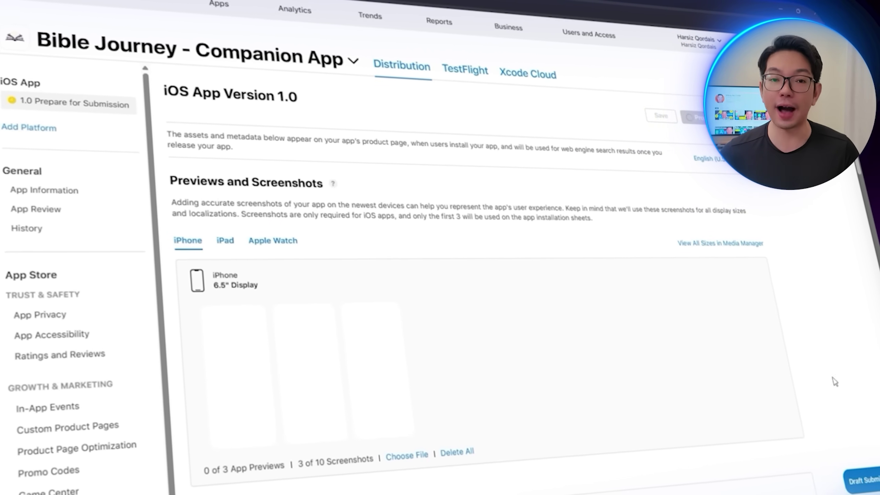
click(862, 480)
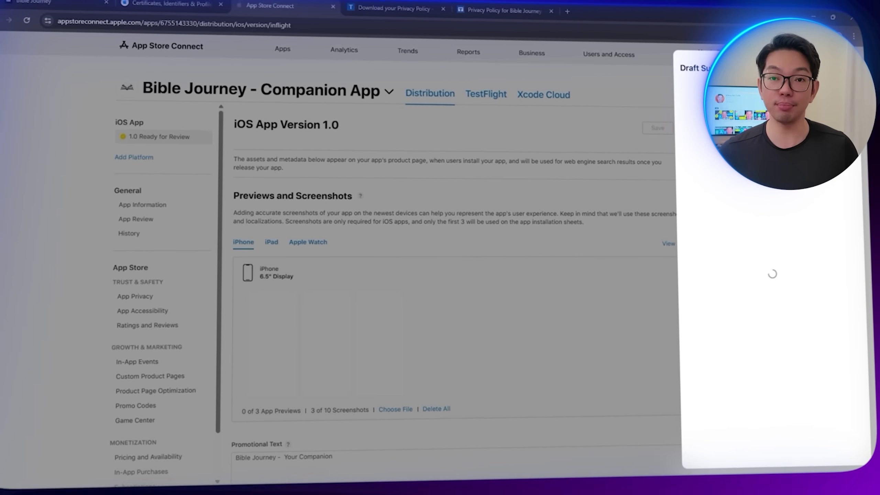
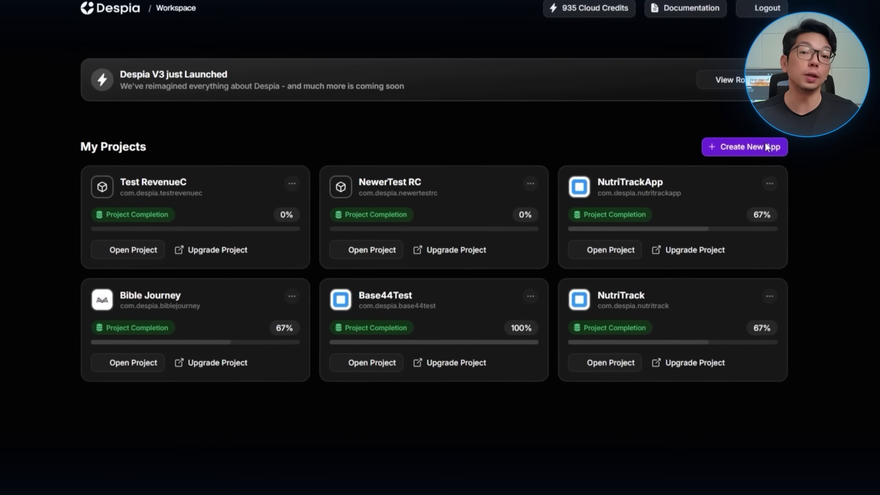
Step: Create a new Despia app named Document Scanner Pro with its base44 web app start URL
click(765, 142)
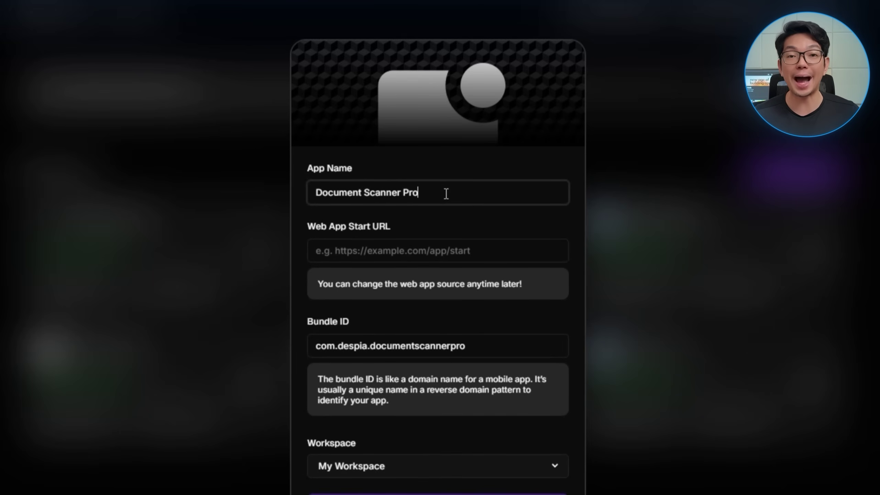
key(Tab)
text(https://document-scanner-pro-bfc0f673.base44.app/)
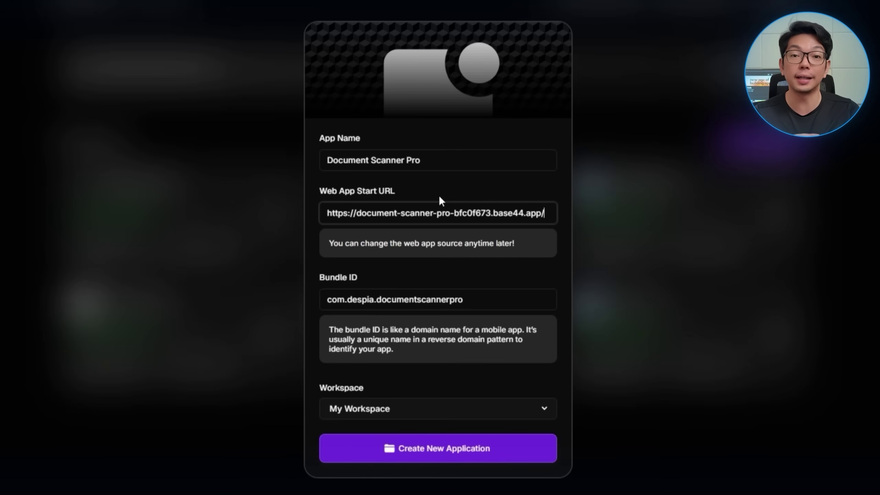
click(471, 450)
Step: Create the Document Scanner Pro project and dismiss the upgrade offer
click(414, 470)
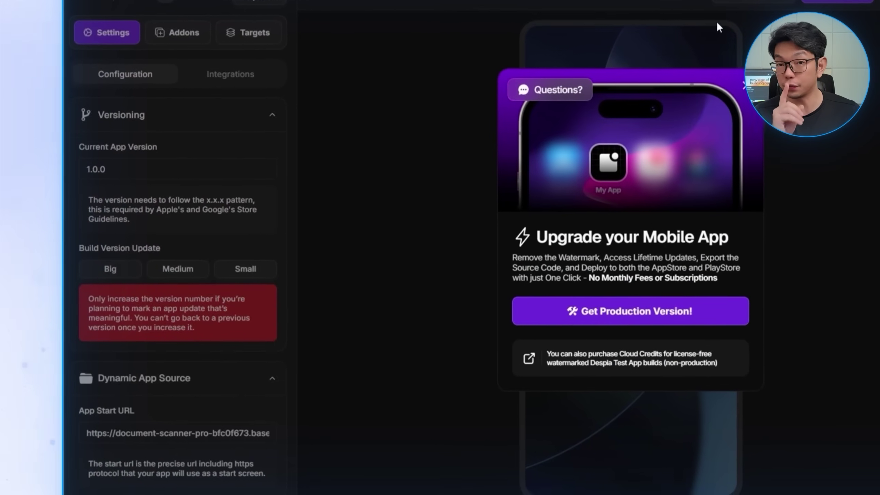
click(744, 84)
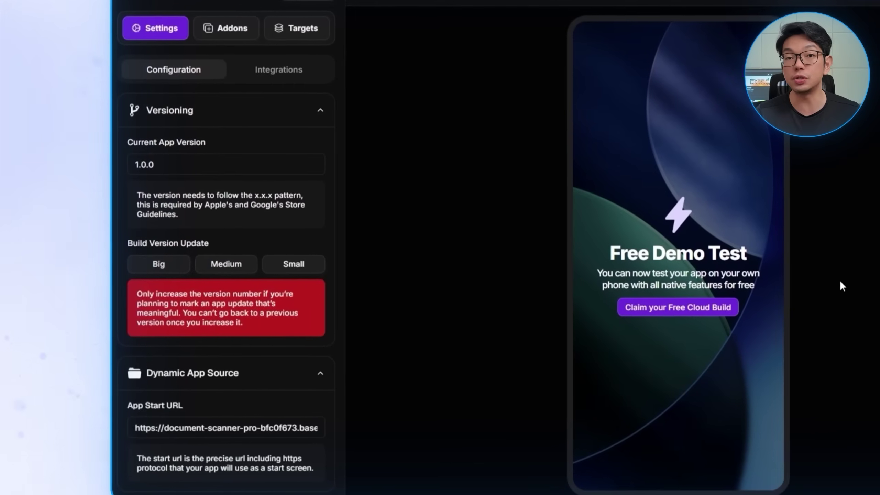
scroll(194, 336, down, 9)
scroll(216, 338, down, 10)
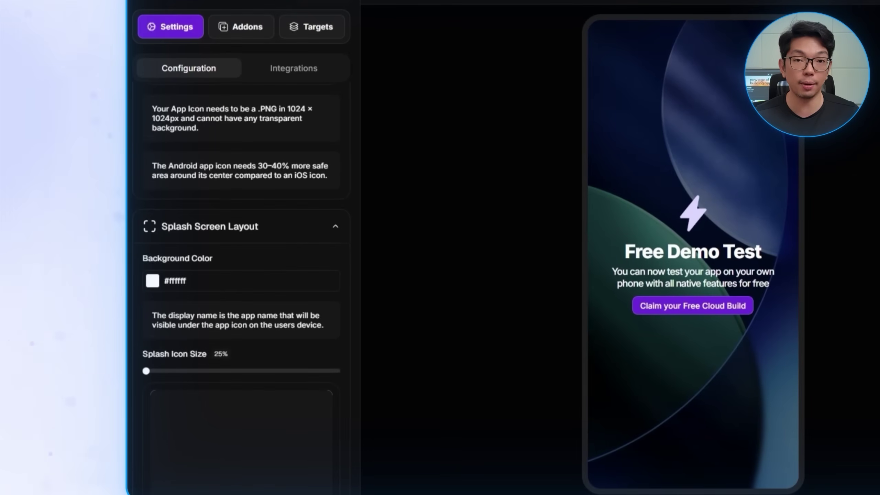
scroll(208, 166, up, 15)
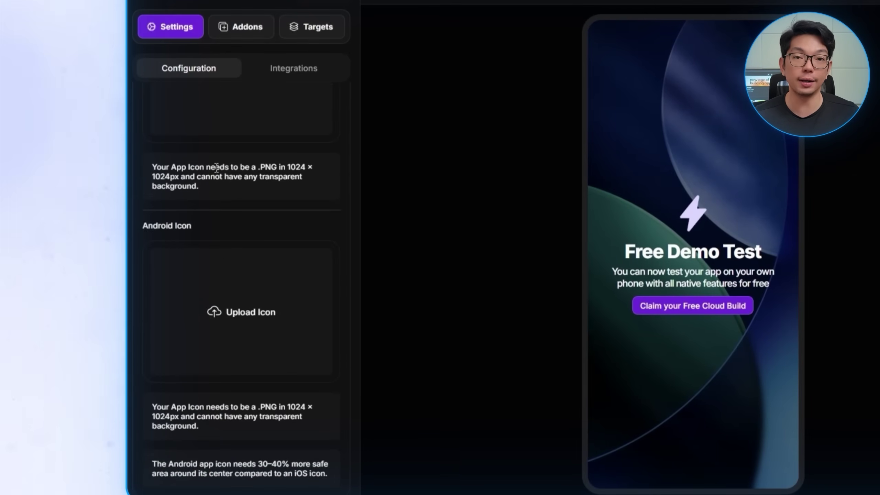
Step: Upload blank_1024x1024.png as the iOS app icon
click(261, 316)
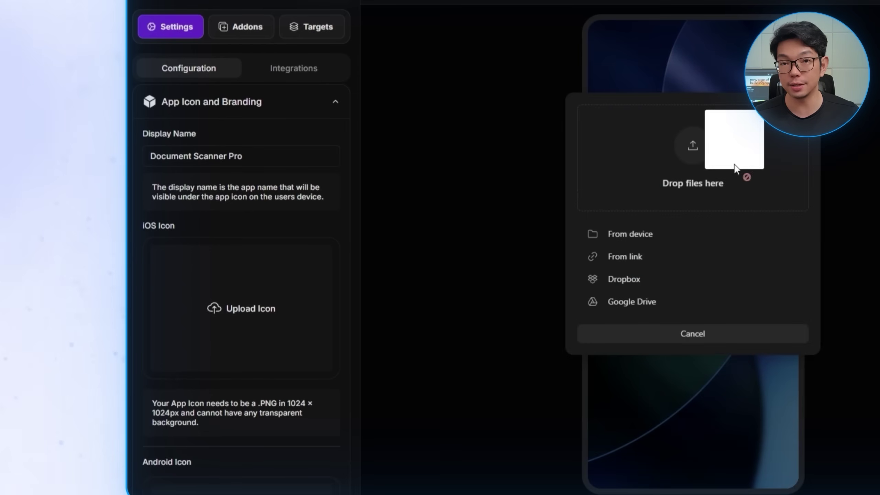
drag(734, 164, 702, 179)
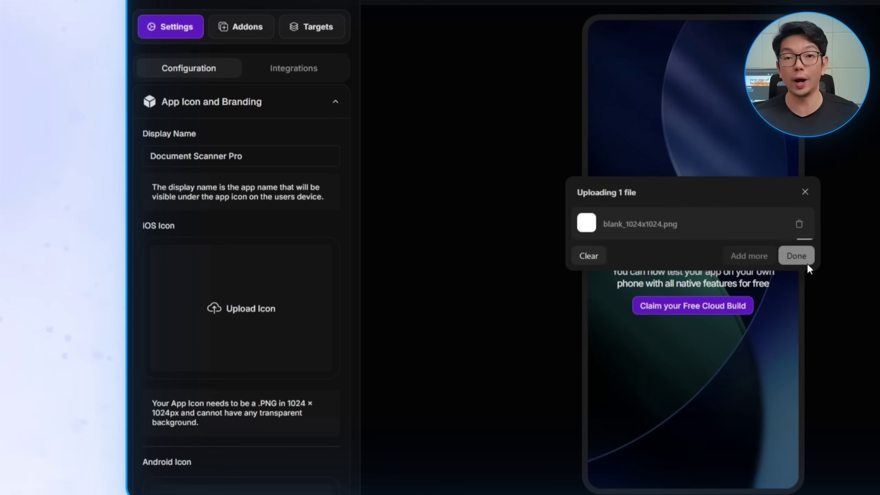
click(793, 259)
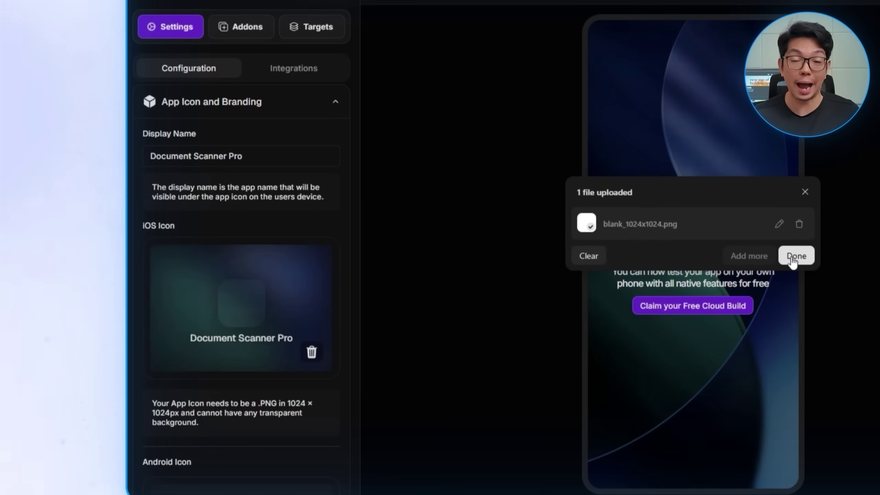
scroll(206, 330, down, 10)
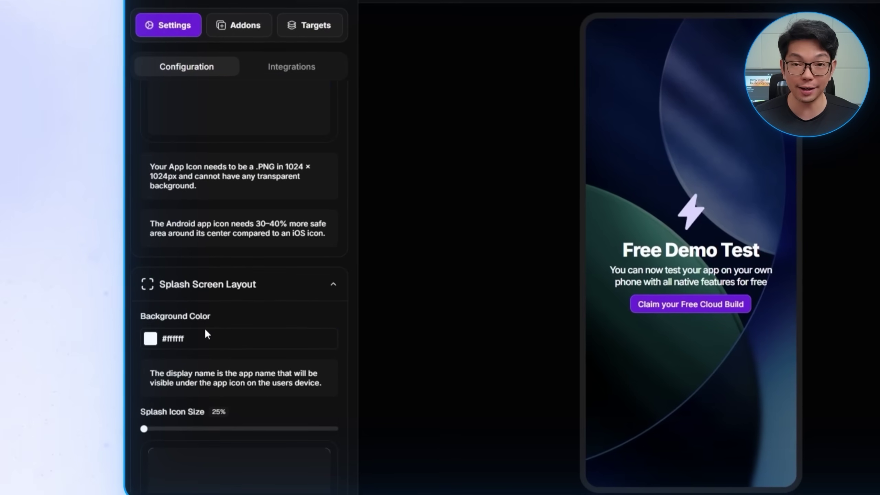
scroll(202, 322, down, 2)
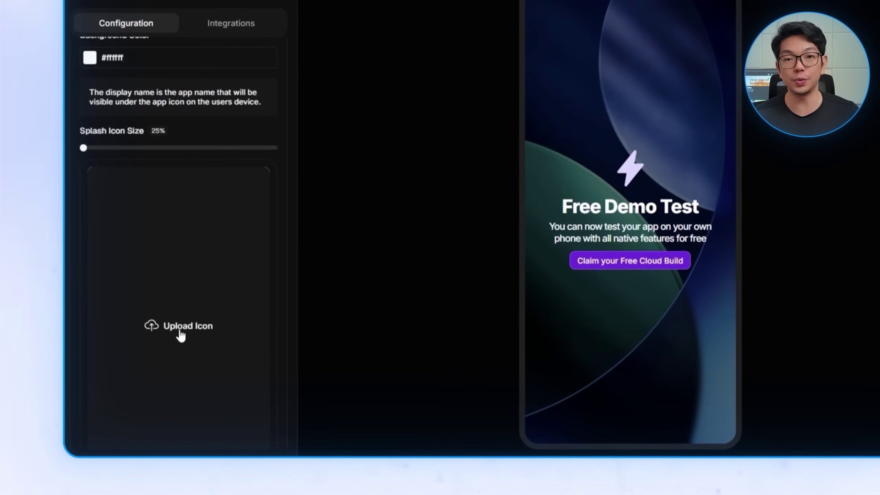
Step: Upload blank_1024x1024.gif as the splash screen icon in Splash Screen Layout
click(221, 419)
drag(631, 123, 627, 104)
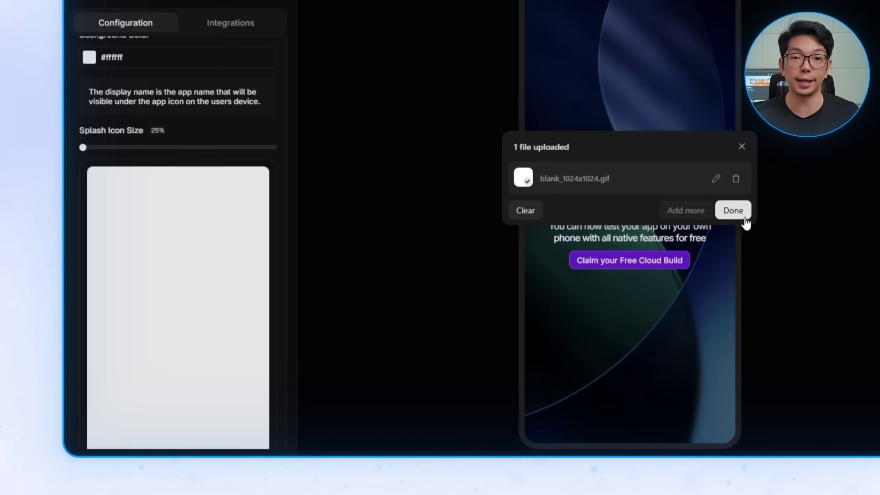
click(744, 218)
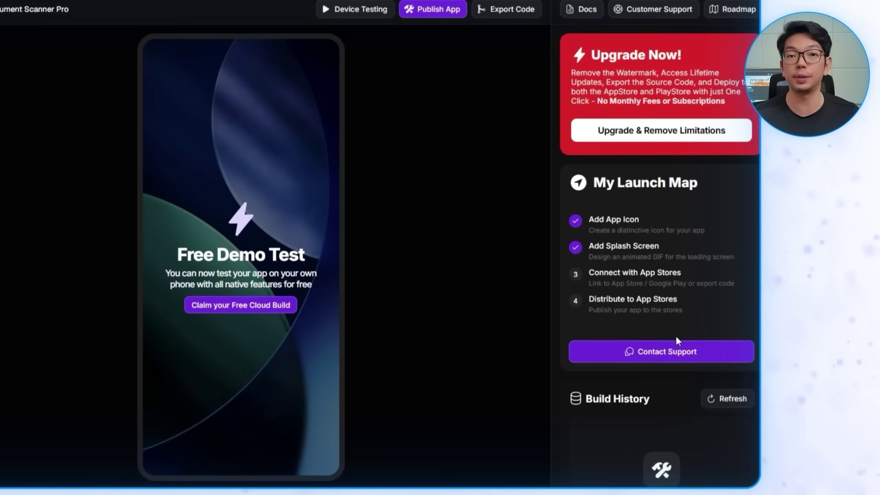
Step: Open Deploy Build from Build History to show the iOS One-Click Deployment build configuration
scroll(673, 314, down, 3)
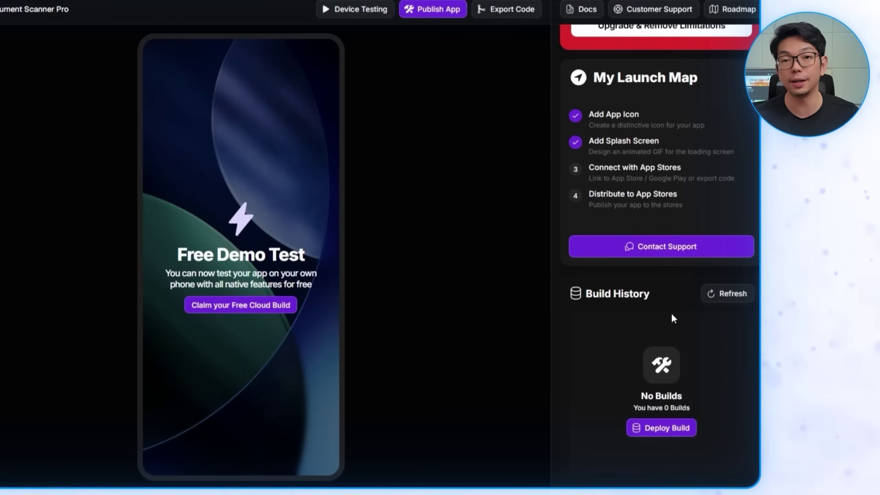
click(663, 429)
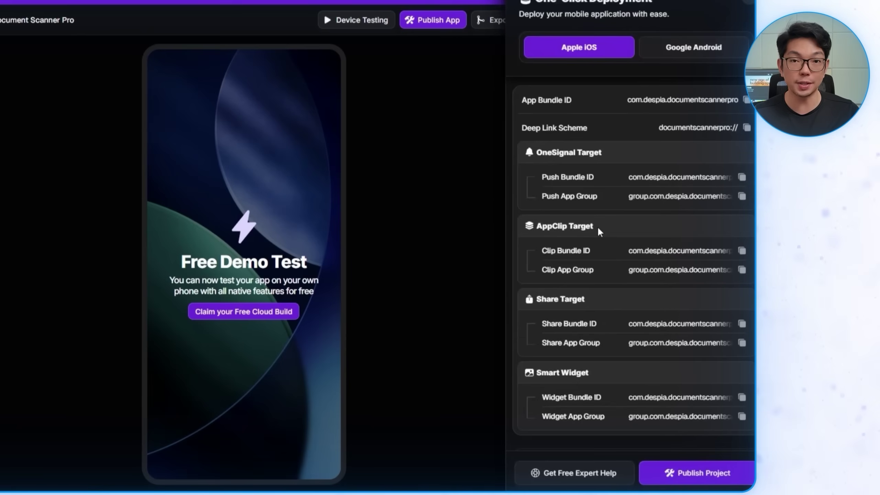
scroll(606, 243, down, 6)
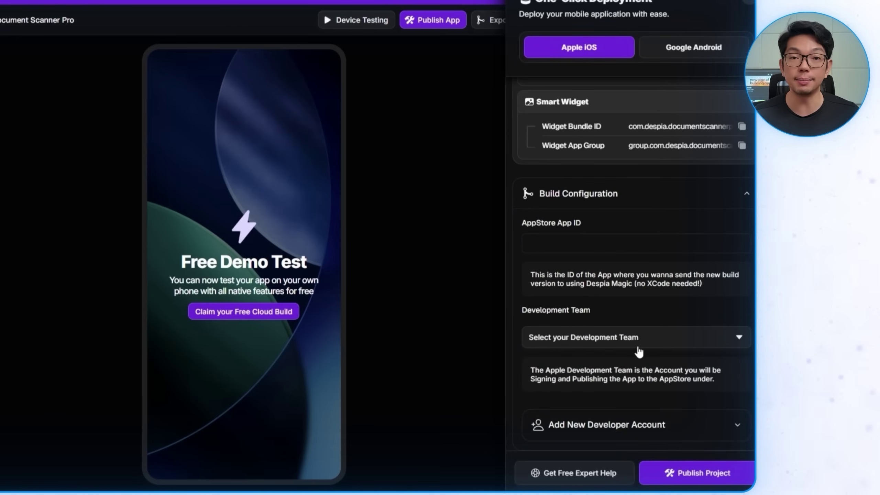
Step: Add a new team from the Development Team dropdown's Development Teams dialog
click(637, 342)
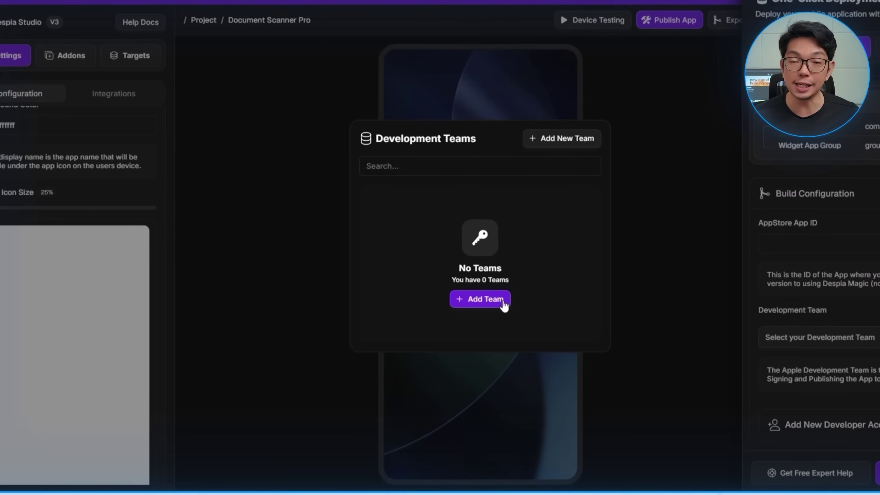
click(490, 304)
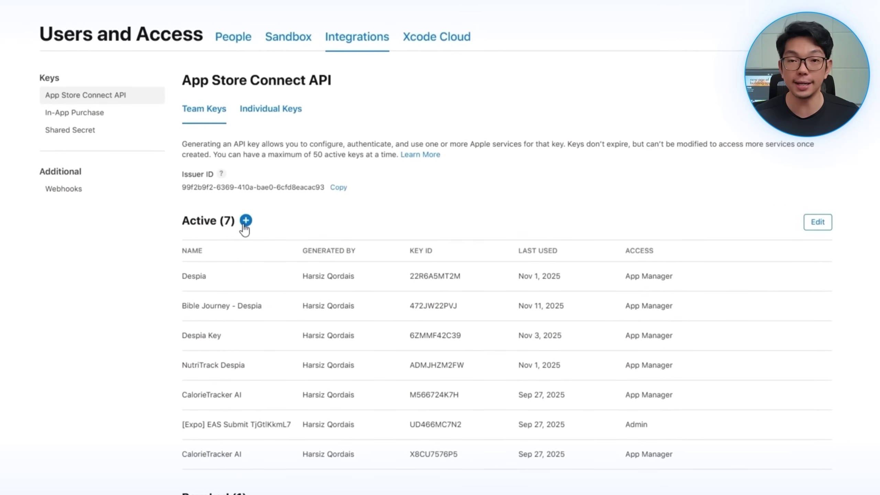
Step: Generate a team API key named 'Document Scanner Pro - Despia' with App Manager access
click(245, 222)
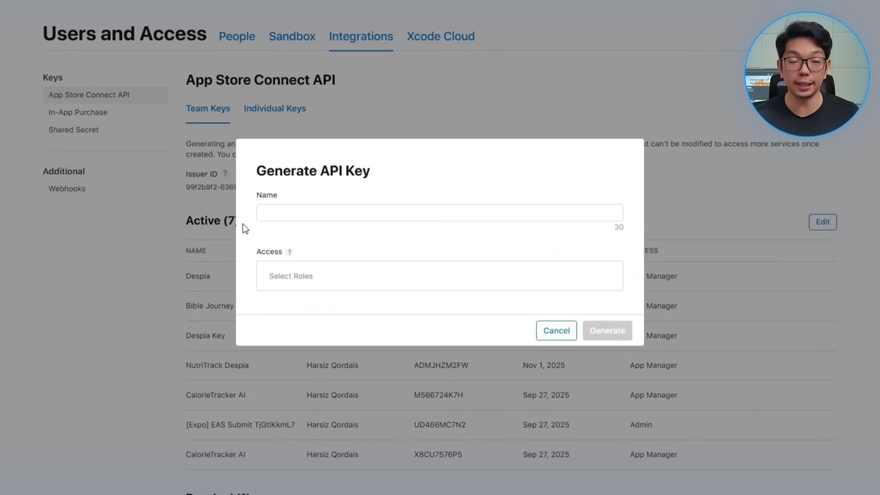
click(279, 217)
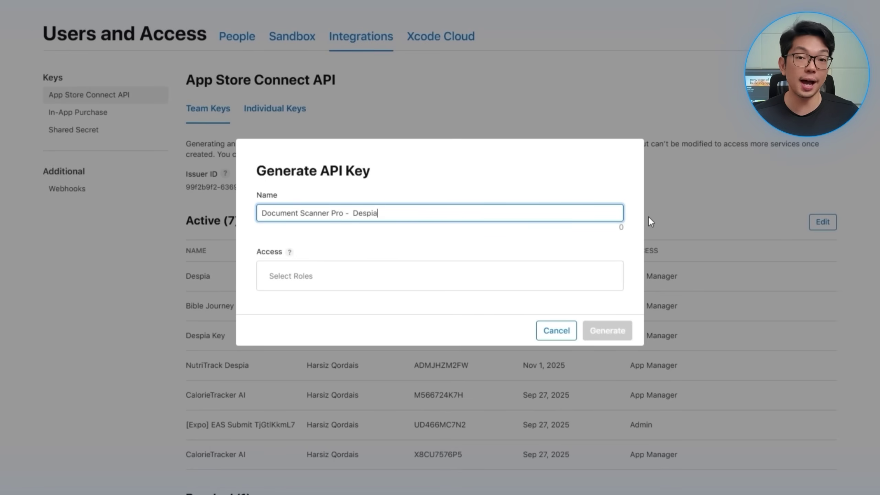
click(330, 275)
click(421, 334)
click(608, 330)
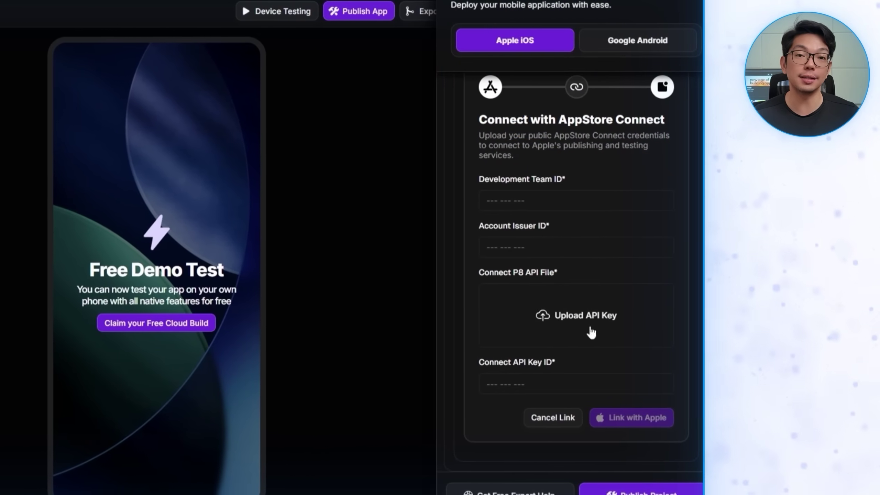
Step: Enter the new Key ID in Despia and upload the downloaded P8 API key file
click(591, 379)
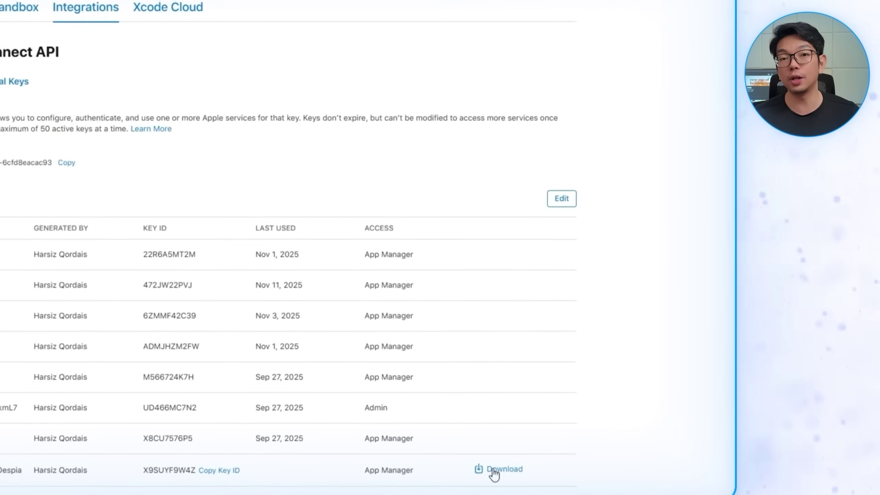
click(499, 472)
click(478, 207)
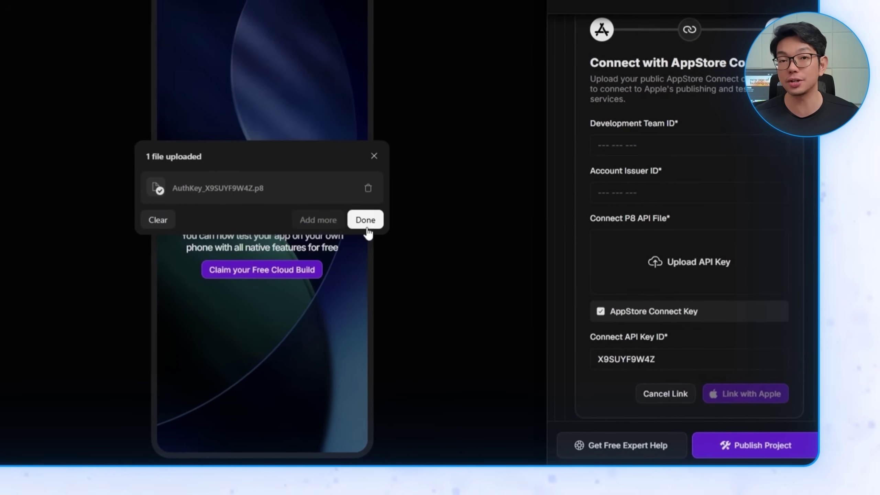
click(365, 218)
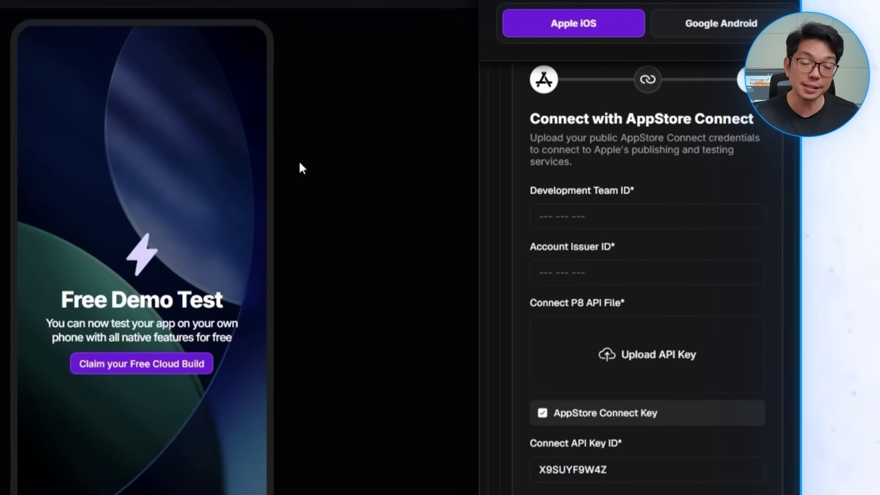
Step: Paste the Issuer ID into Account Issuer ID and copy the Team ID from the account menu
click(587, 272)
text(99f2b9f2-6369-410a-bae0-6cfd8eacac93)
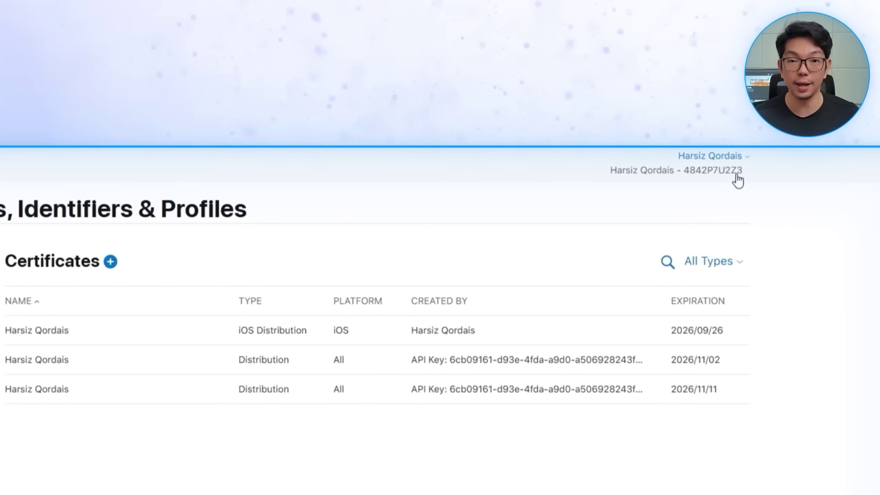
click(738, 177)
triple_click(708, 184)
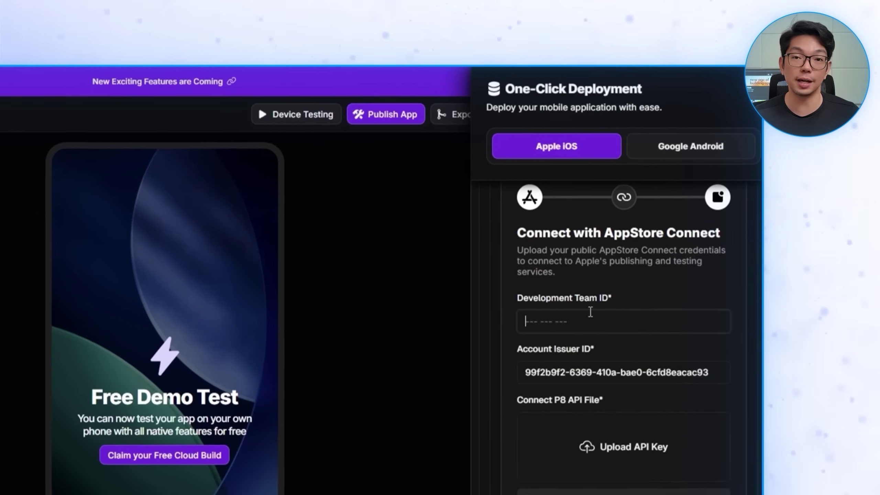
Step: Paste the copied Team ID into the Development Team ID field
text(4842P7U2Z3)
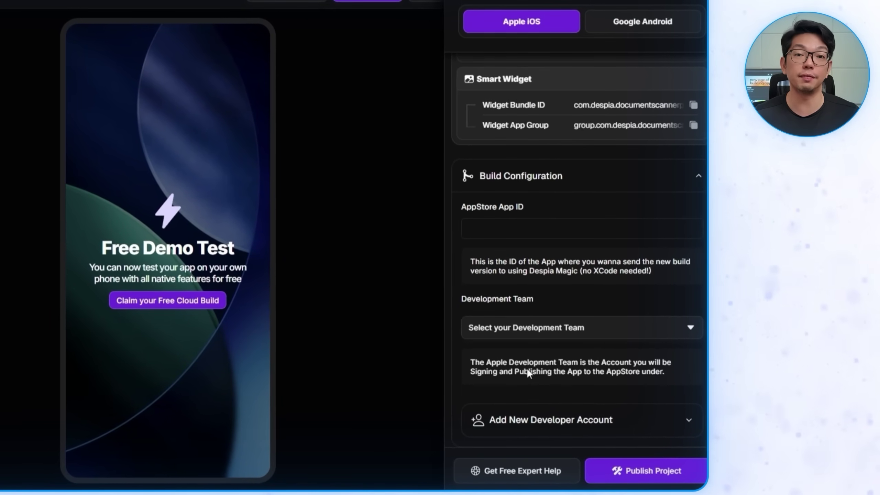
Step: Select the account's Apple development team in the One-Click Deployment build configuration
click(592, 333)
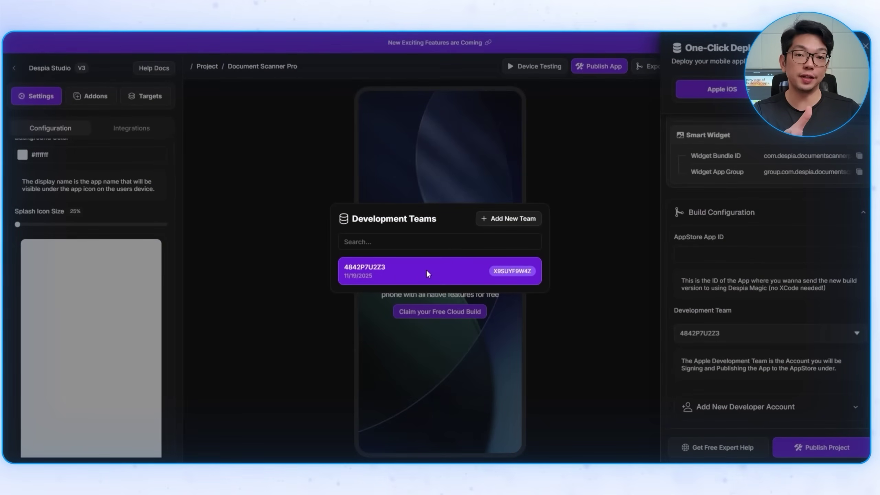
click(435, 278)
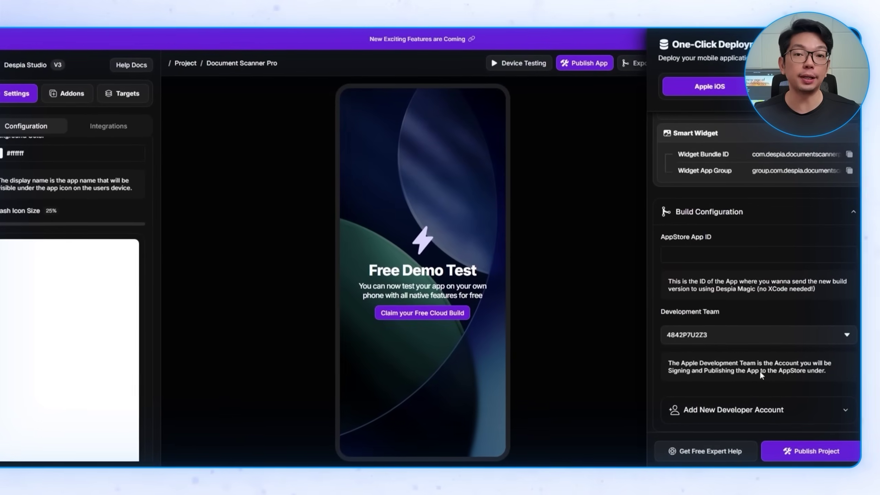
scroll(612, 355, up, 8)
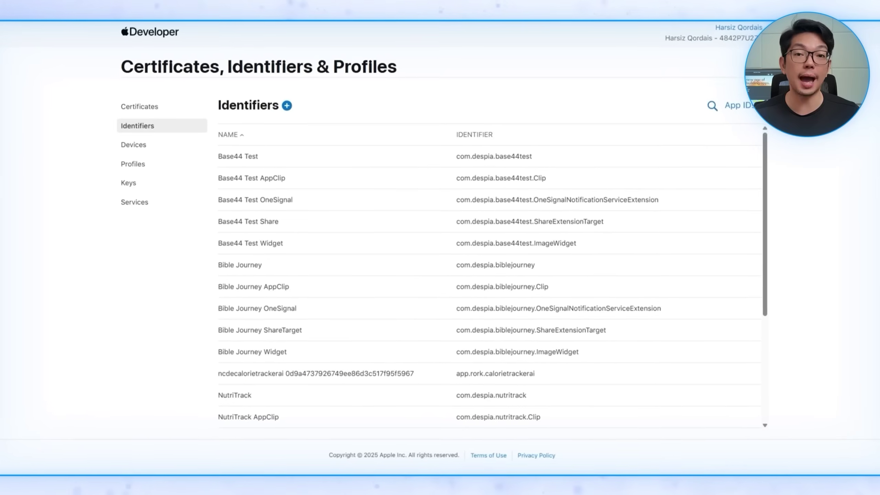
Step: Start a new App ID described 'Document Scanner' with bundle ID com.despia.documentscannerpro
click(281, 98)
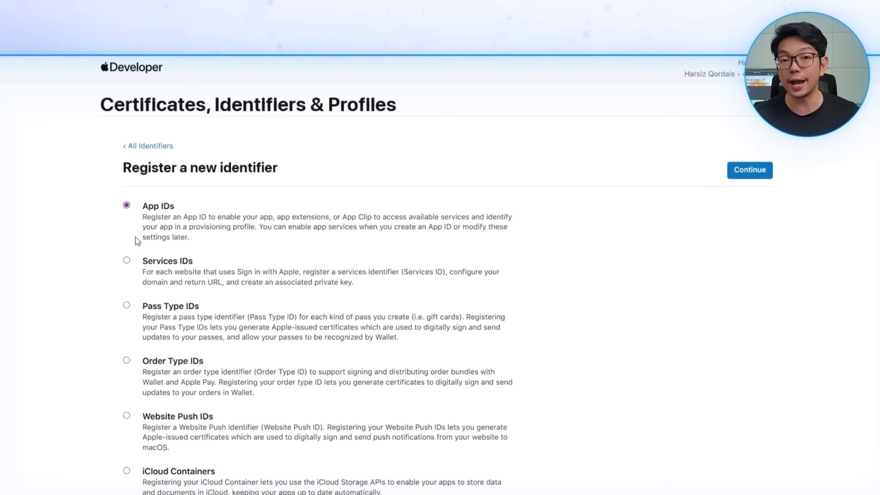
click(749, 169)
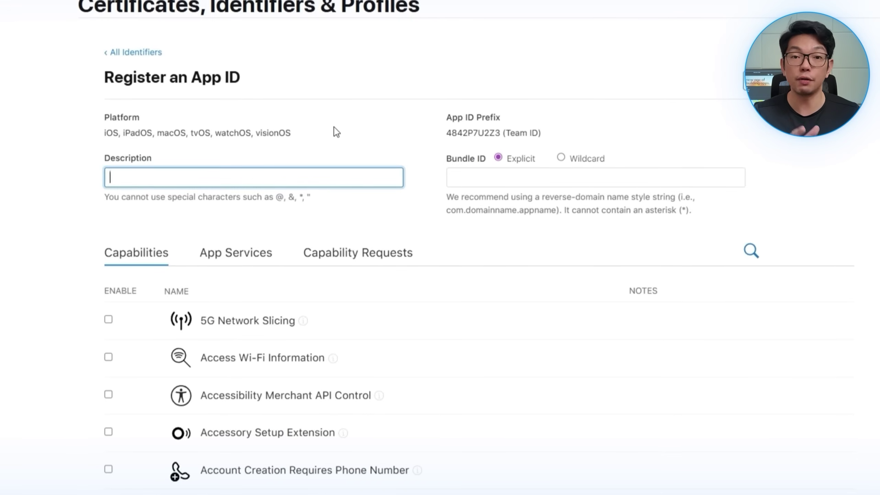
text(Document Scan)
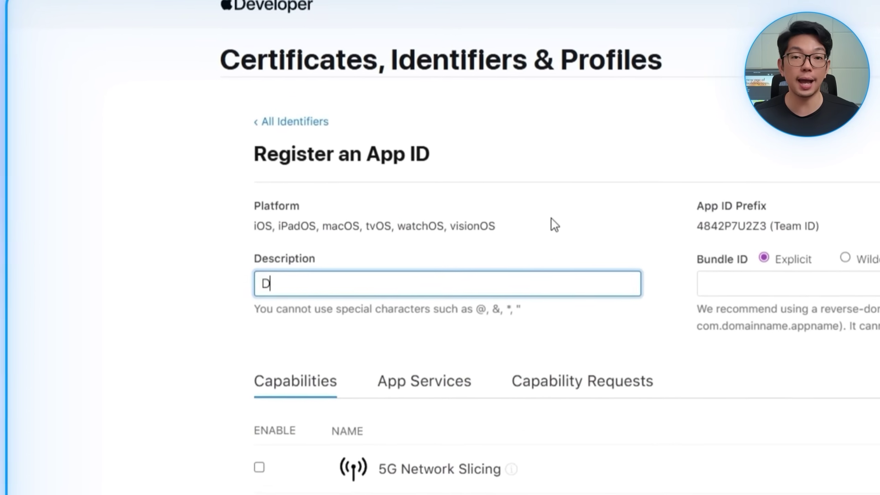
text(ner P)
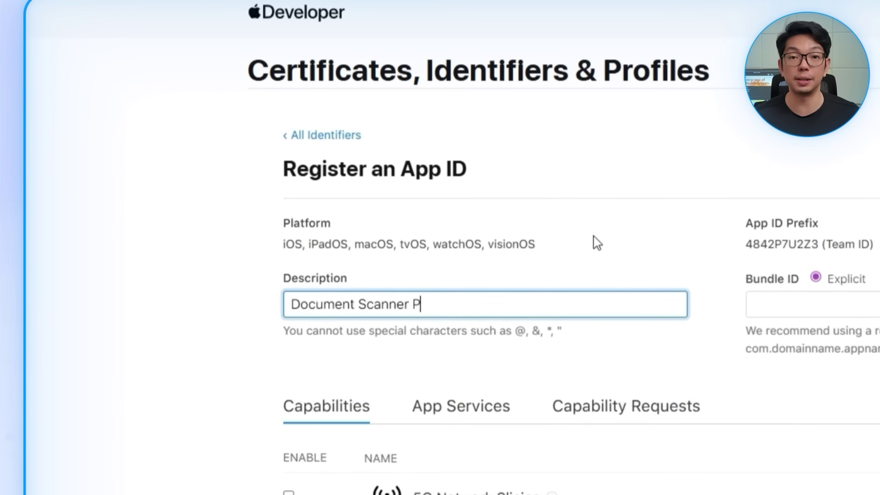
key(Tab)
key(Tab)
key(super+v)
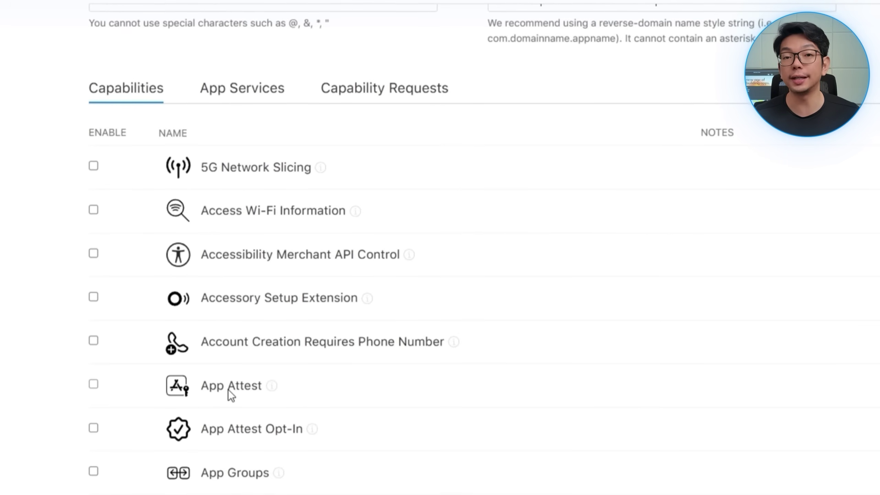
Step: Enable the App Attest and App Groups capabilities and continue to confirmation
click(231, 301)
scroll(222, 291, down, 3)
click(239, 292)
scroll(249, 284, down, 6)
scroll(293, 277, down, 20)
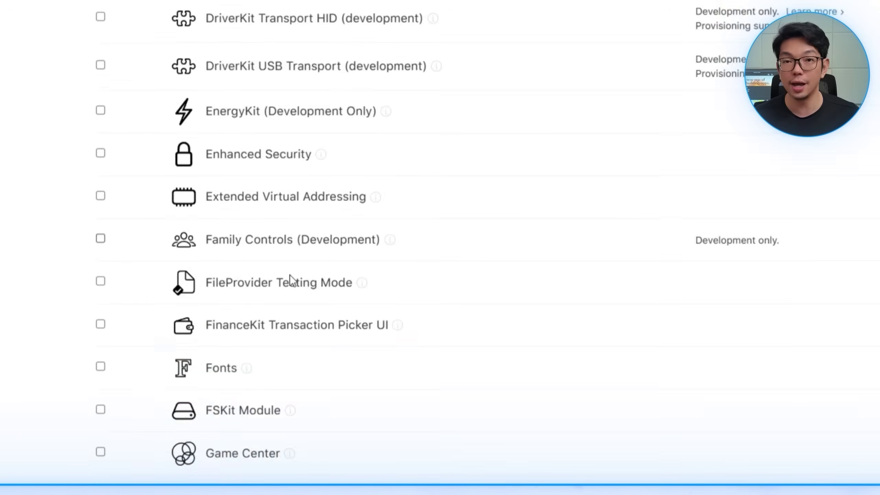
scroll(337, 333, down, 20)
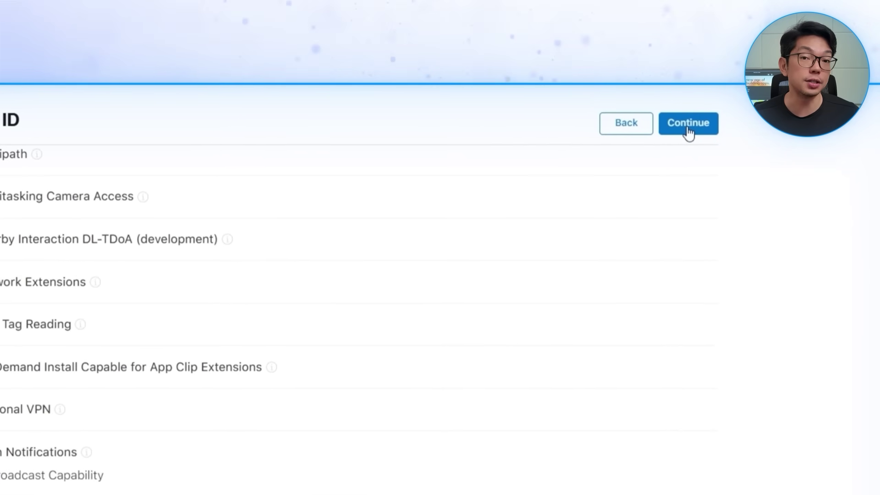
click(721, 85)
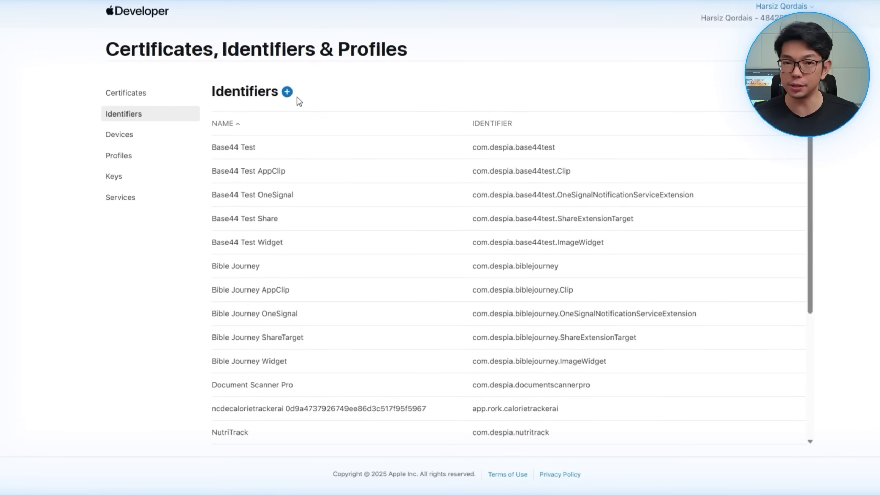
Step: Start an app-type App ID 'Document Scanner Pro OneSignal' with the OneSignal extension bundle ID
click(287, 91)
click(752, 118)
click(767, 117)
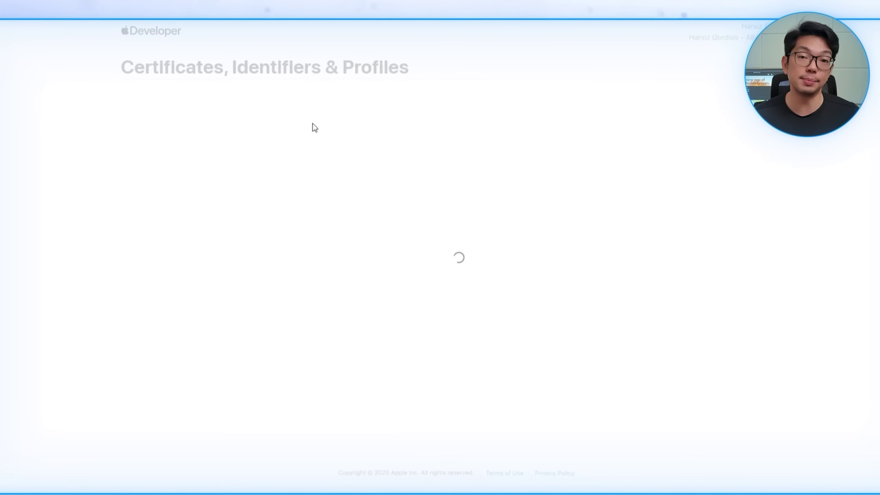
click(142, 212)
text(Document Scanner Pro OneSignal)
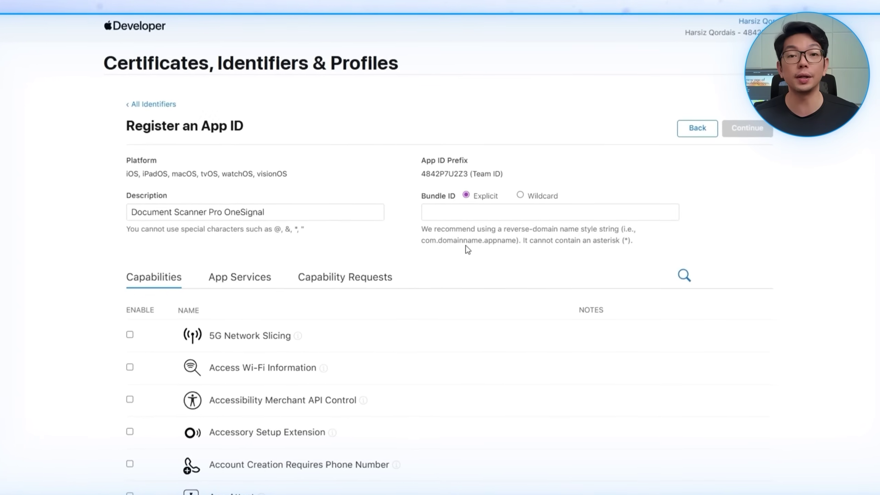
click(472, 214)
key(super+v)
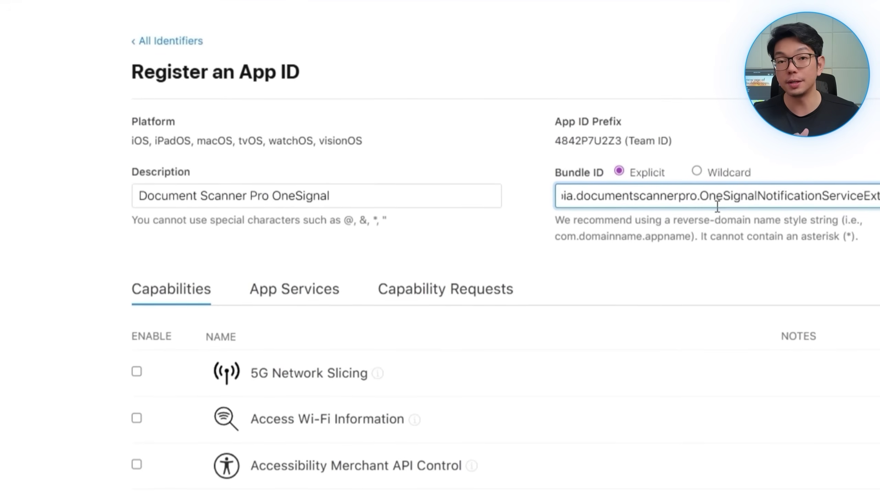
Step: Review the capabilities list and continue to the registration confirmation
scroll(530, 318, down, 5)
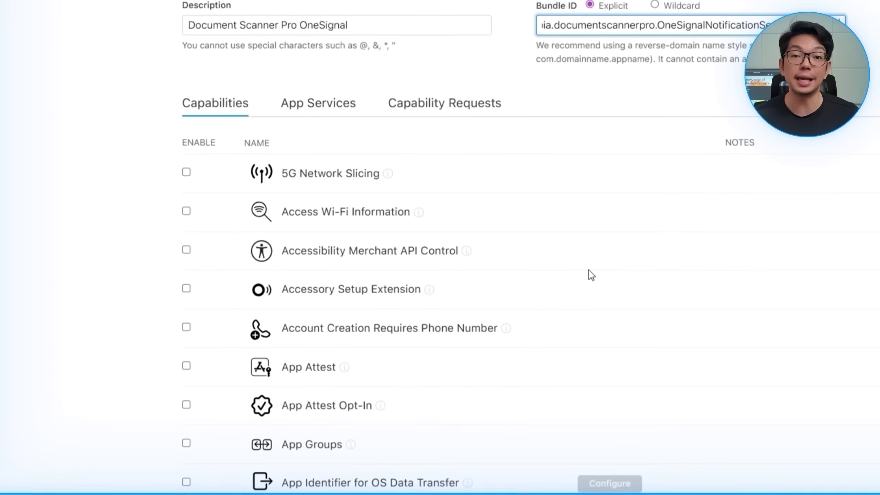
scroll(359, 256, down, 3)
scroll(359, 255, down, 3)
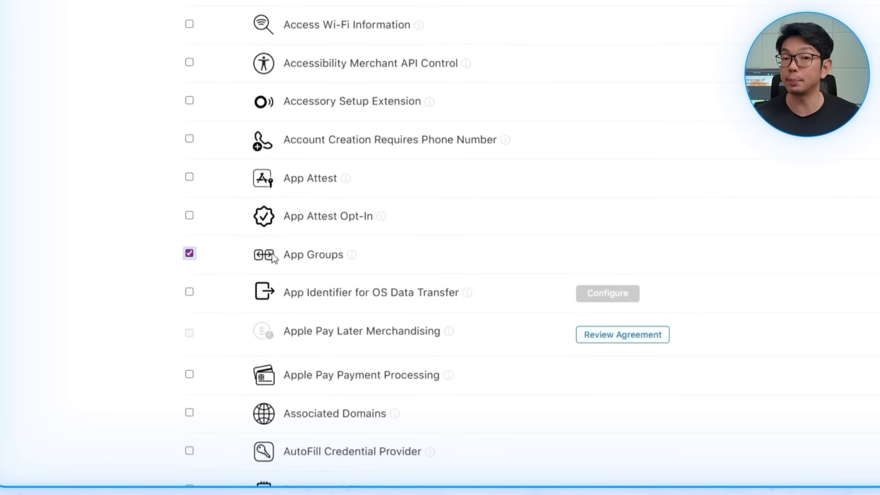
scroll(353, 406, down, 20)
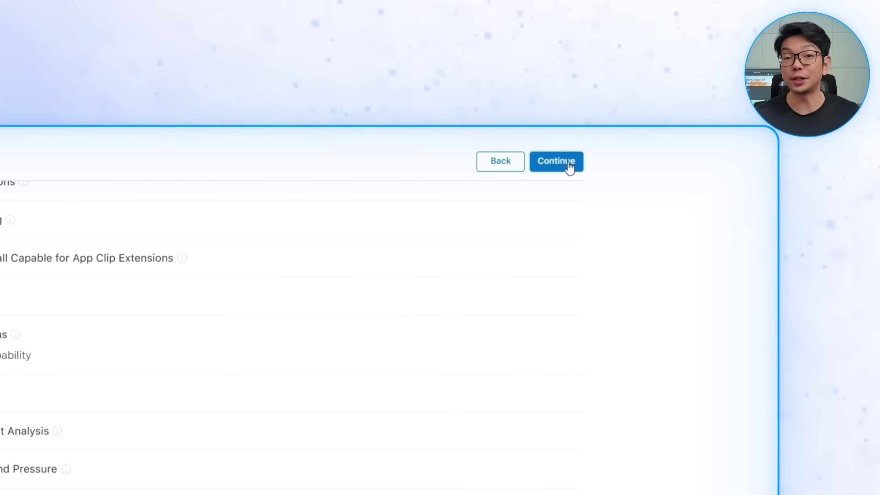
click(568, 161)
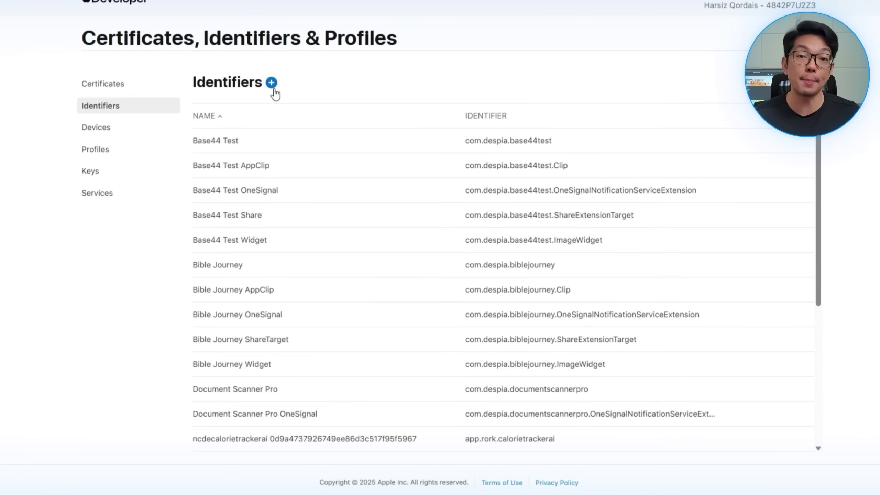
Step: Register an App Group with identifier group.com.despia.documentscannerpro.onesignal
click(273, 86)
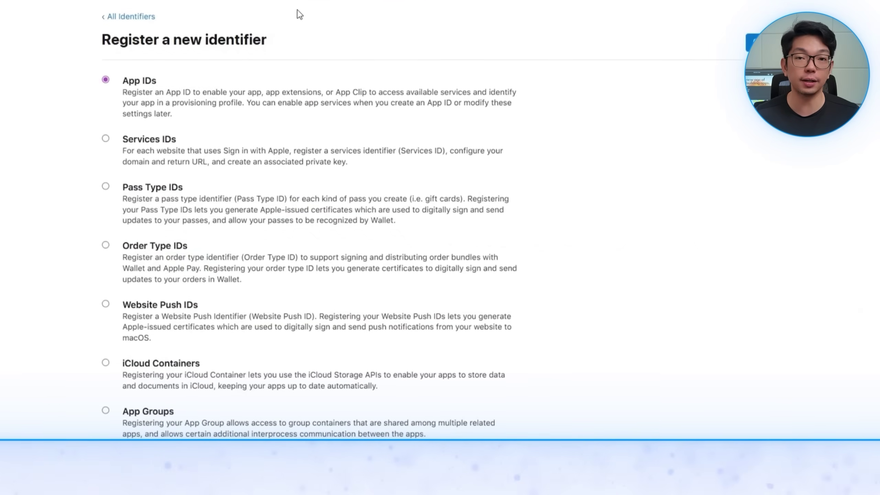
scroll(180, 290, down, 3)
click(165, 289)
scroll(632, 127, up, 3)
click(761, 20)
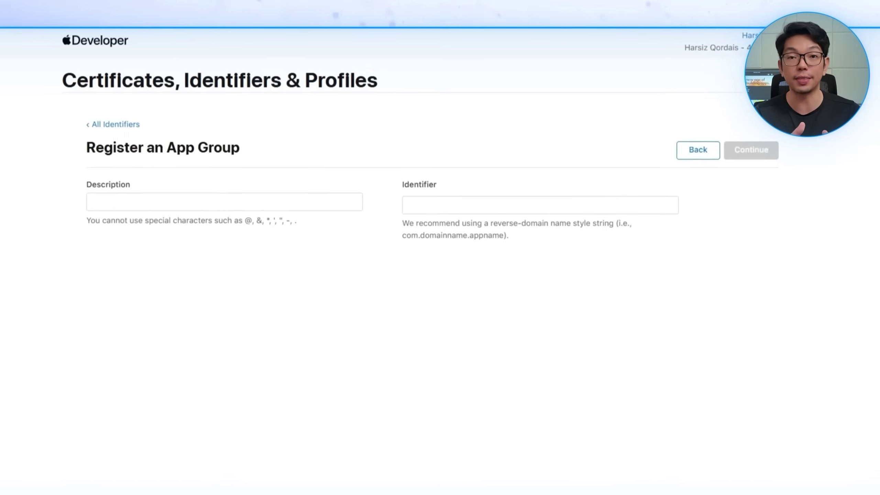
click(203, 206)
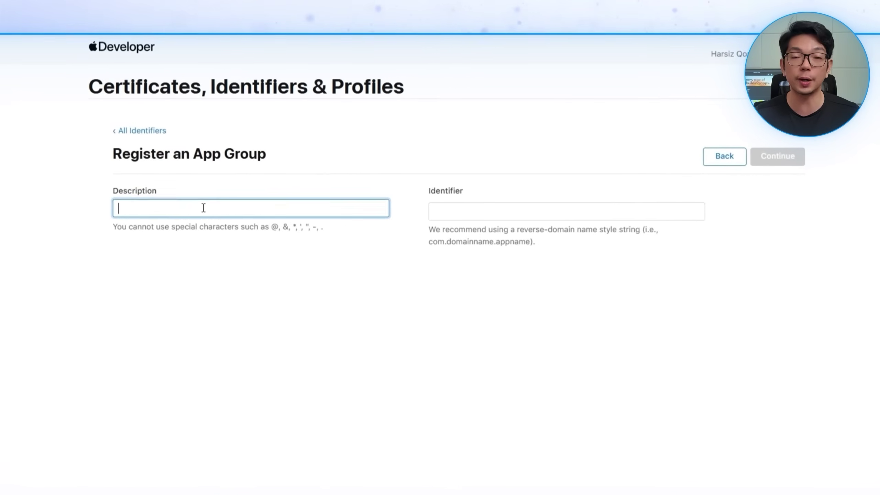
key(Tab)
text(group.com.despia.documentscannerpro.onesignal)
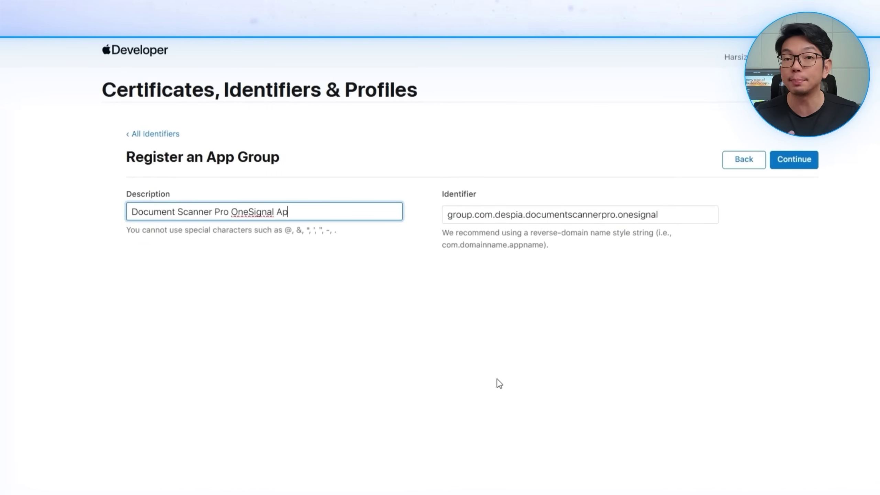
click(795, 168)
click(796, 166)
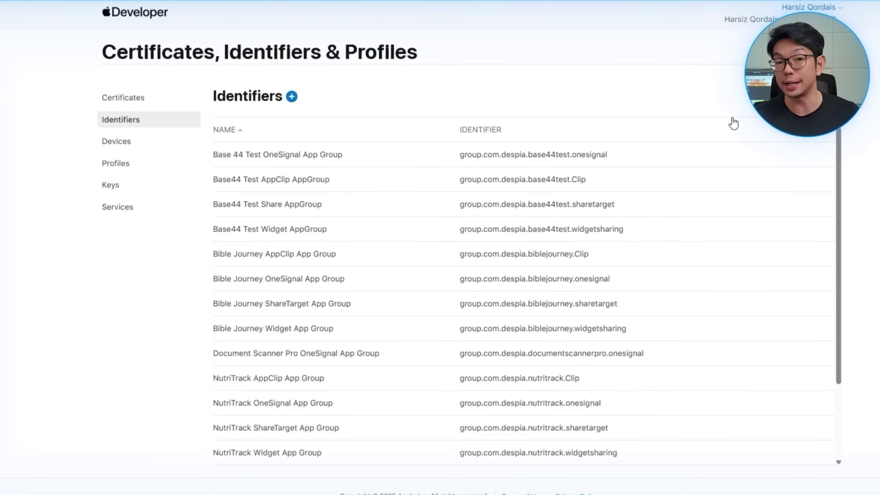
click(757, 104)
click(760, 118)
click(371, 111)
scroll(296, 208, down, 5)
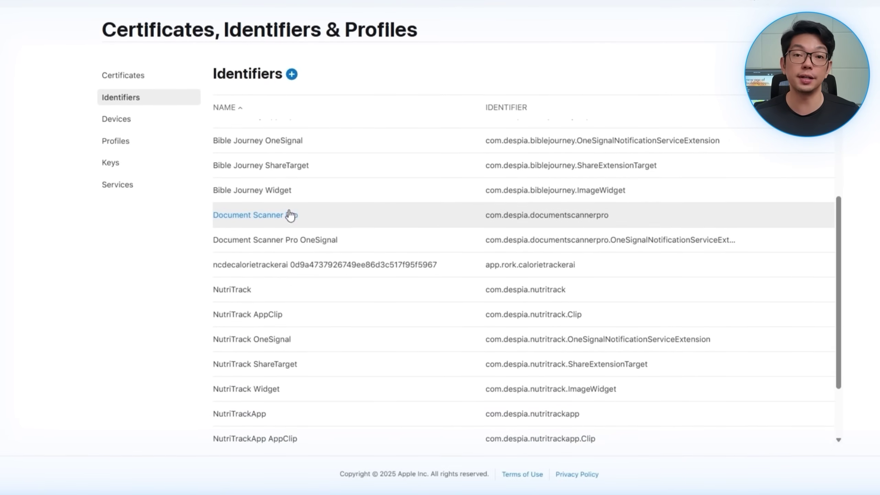
click(401, 243)
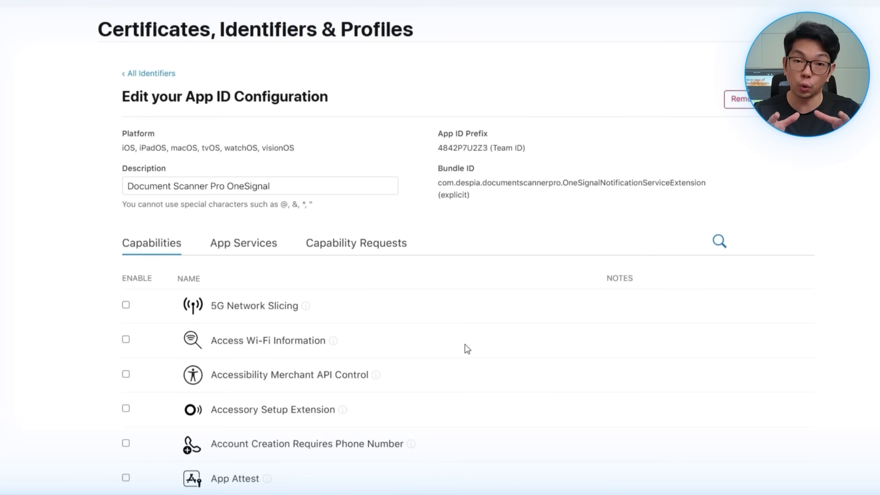
scroll(465, 343, down, 5)
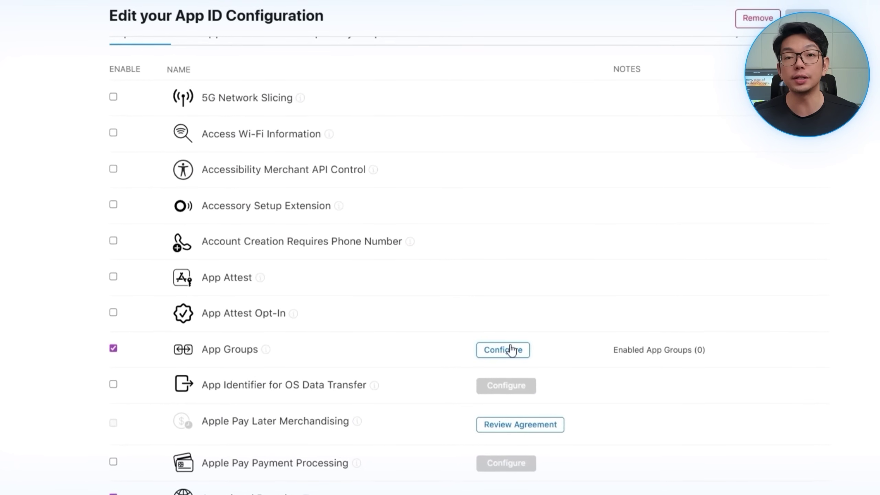
click(504, 354)
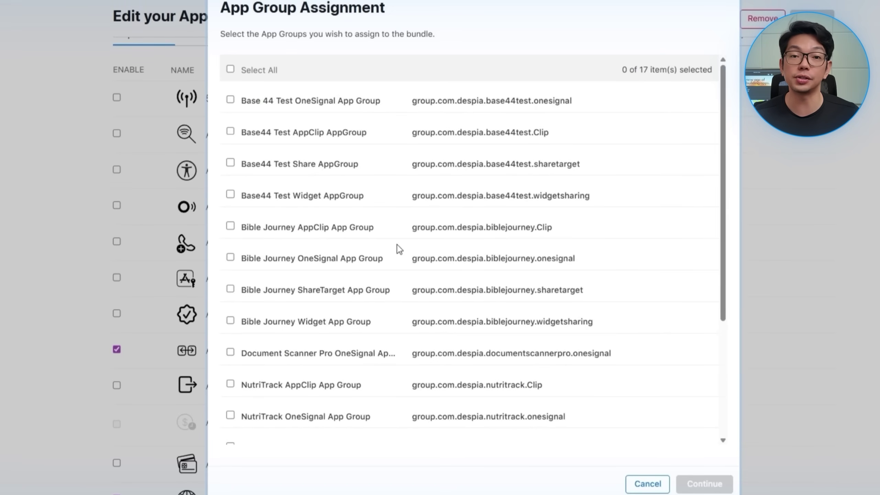
scroll(319, 240, down, 5)
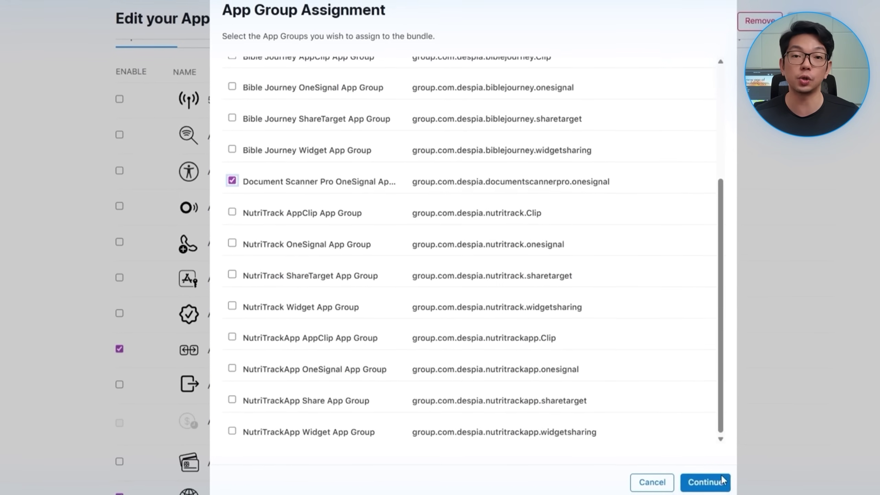
click(708, 484)
click(754, 137)
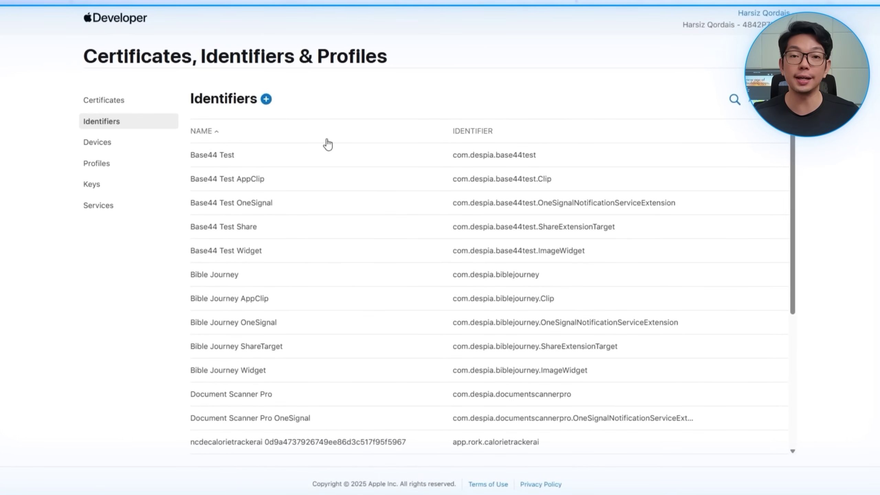
Step: Start an App Clip ID with parent app Document Scanner Pro and product name Clip
click(270, 100)
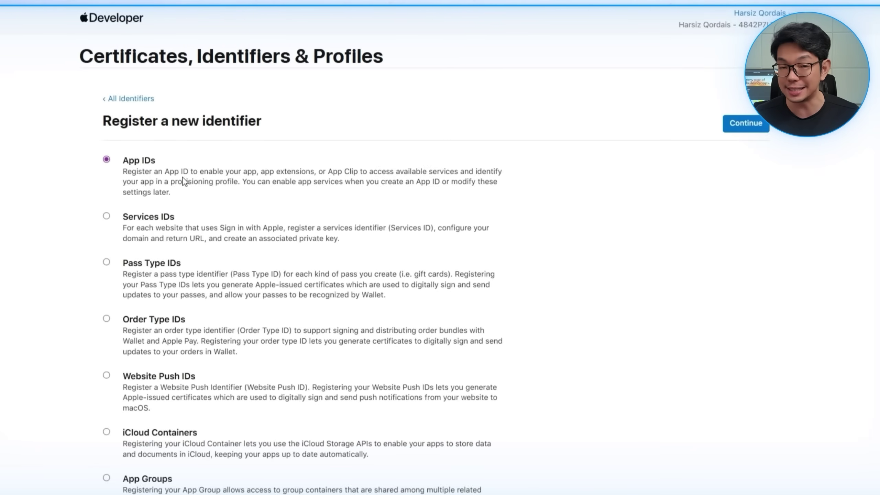
click(742, 122)
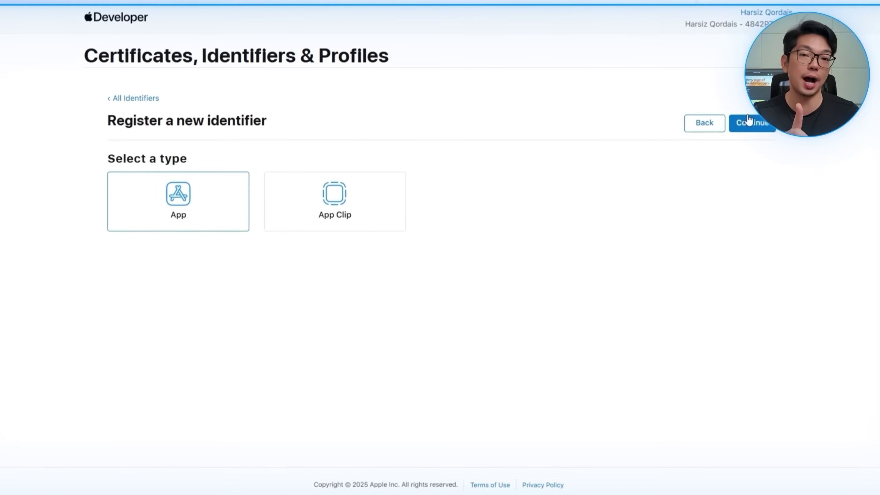
click(306, 198)
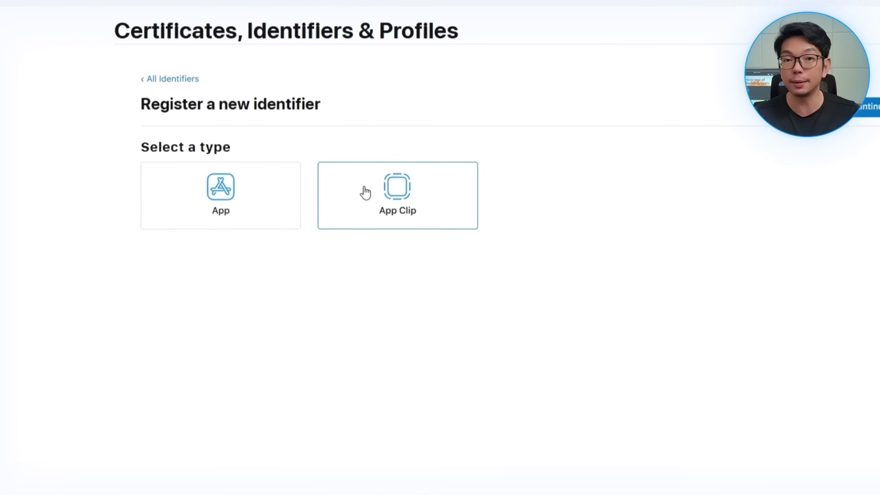
click(869, 107)
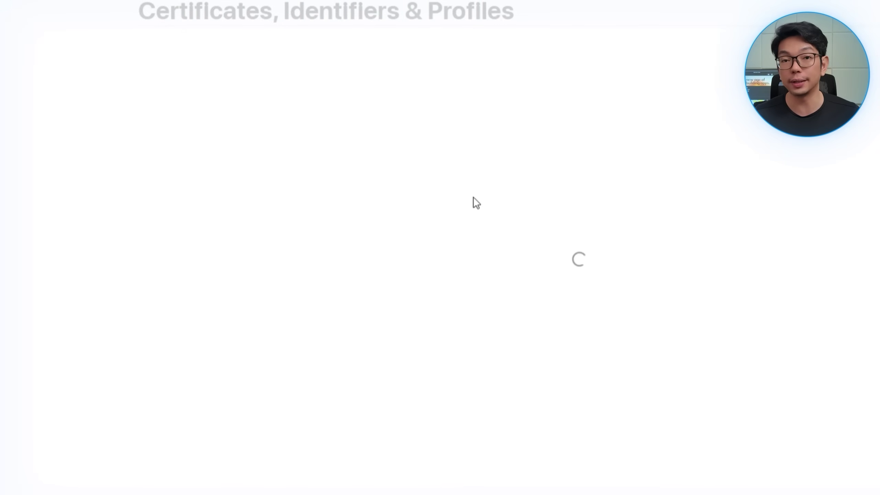
click(332, 218)
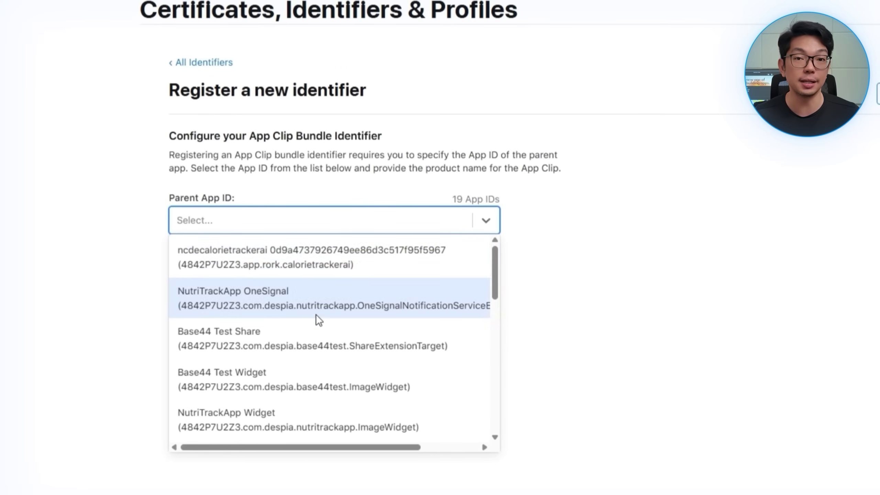
scroll(316, 315, down, 5)
scroll(294, 282, up, 2)
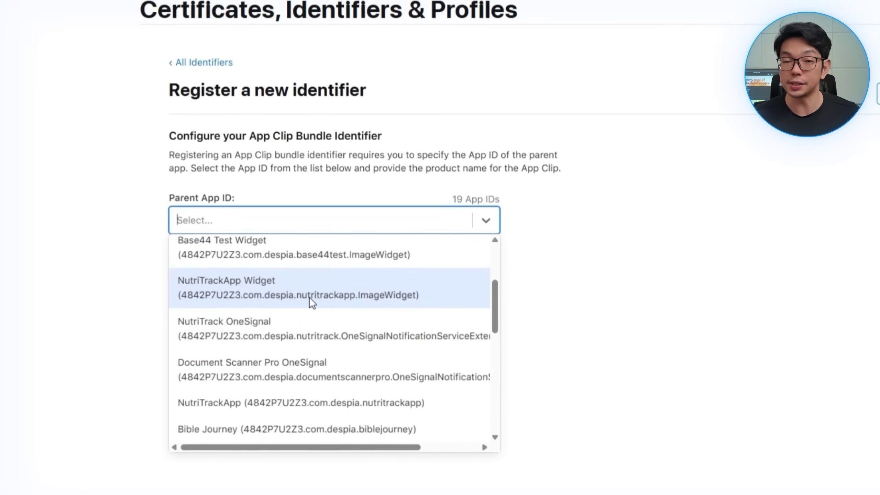
scroll(340, 329, down, 4)
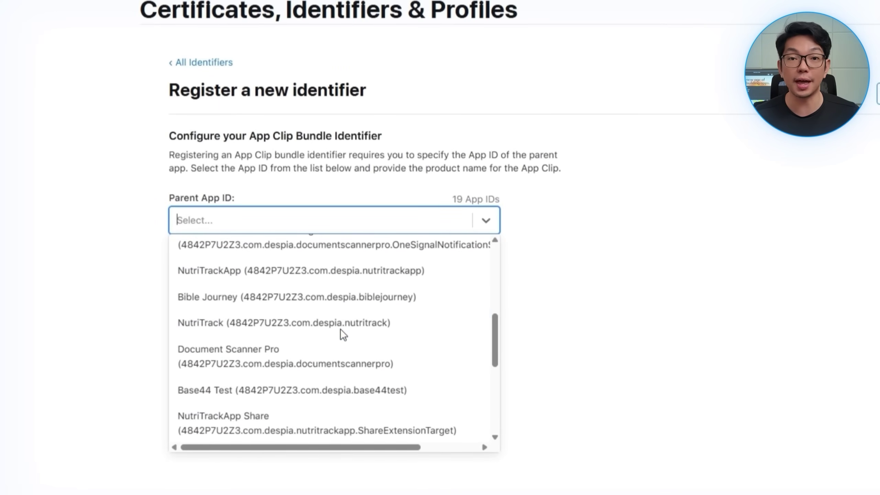
click(303, 360)
click(347, 279)
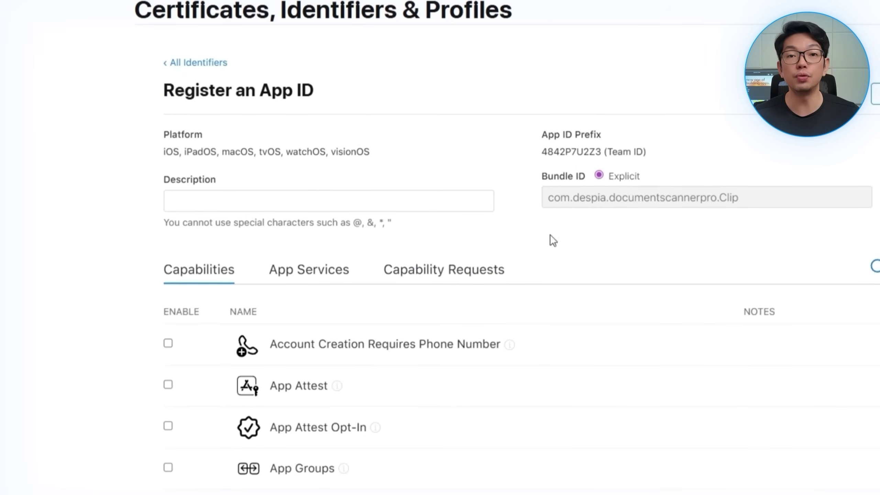
Step: Describe it as 'Document Scanner Pro', enable App Groups and Push Notifications, and register
click(298, 201)
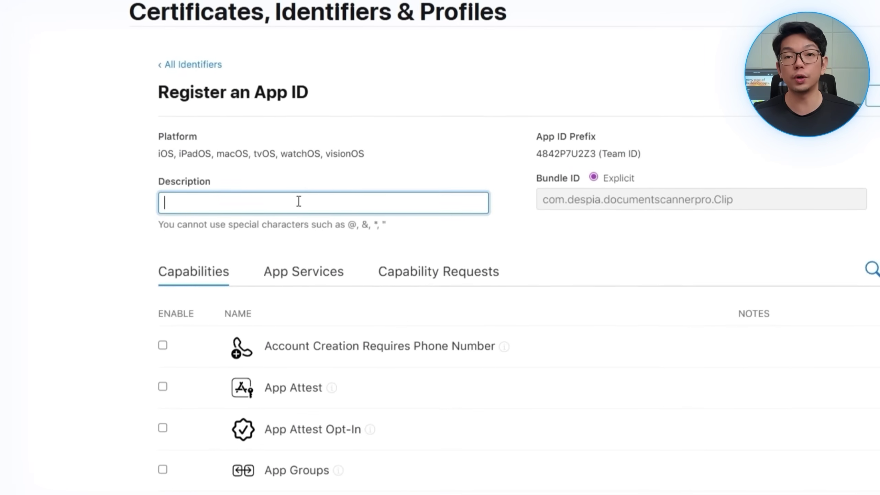
text(Document Scanner Pro AppClip)
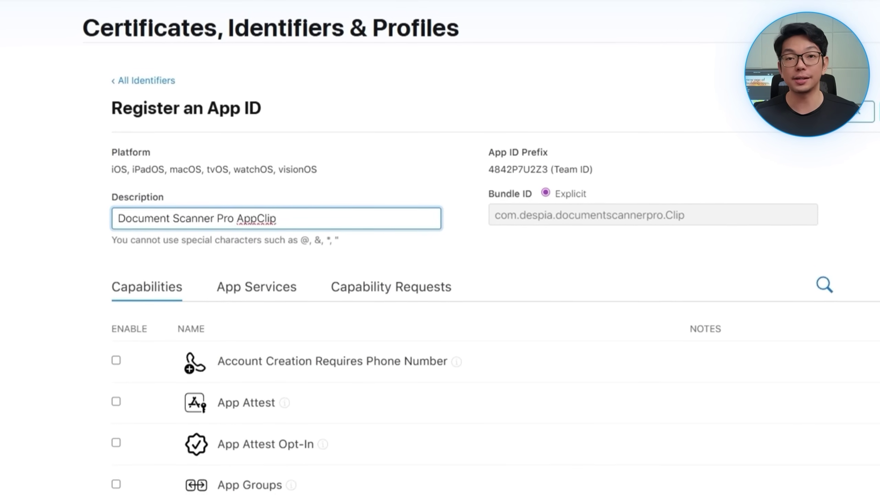
scroll(512, 339, down, 5)
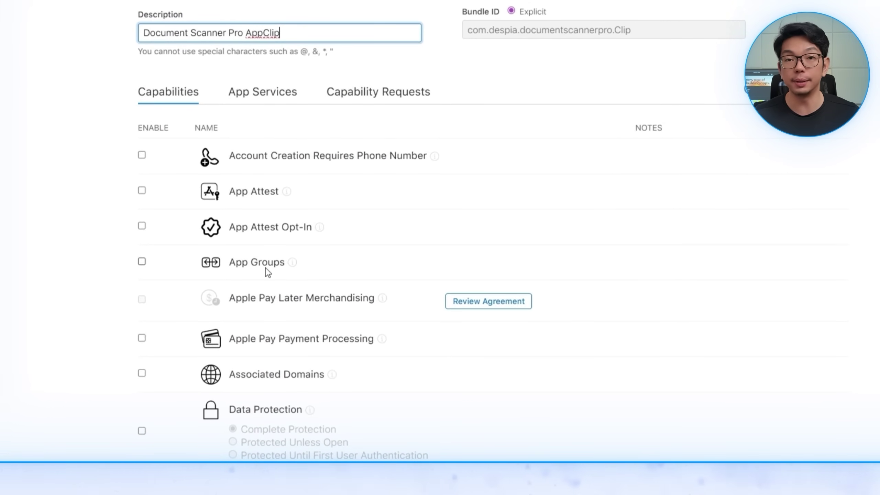
click(264, 262)
scroll(568, 338, down, 15)
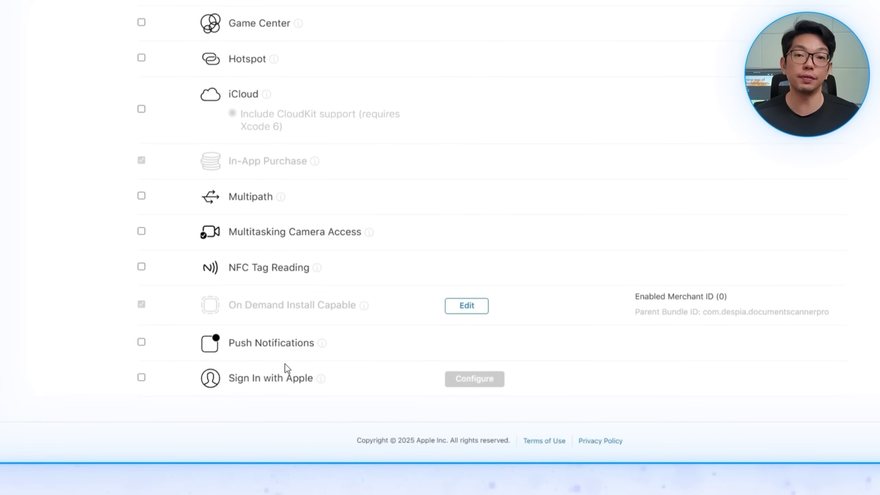
click(279, 348)
scroll(792, 144, up, 4)
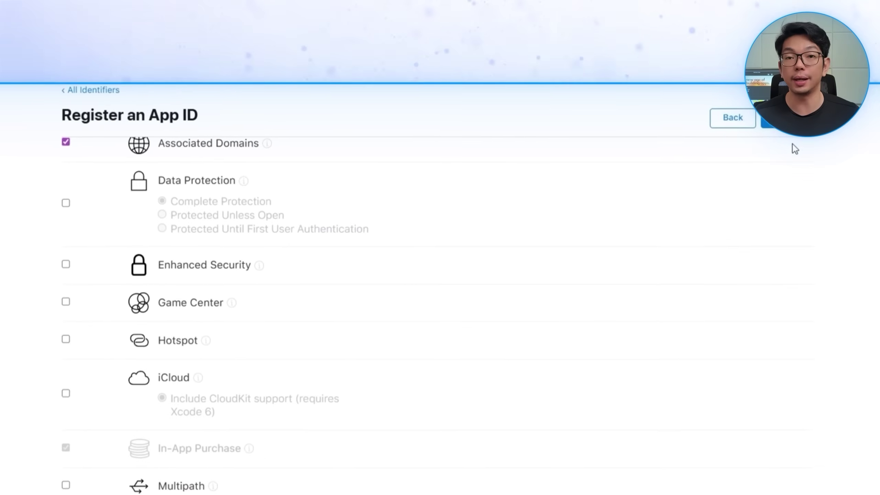
click(794, 119)
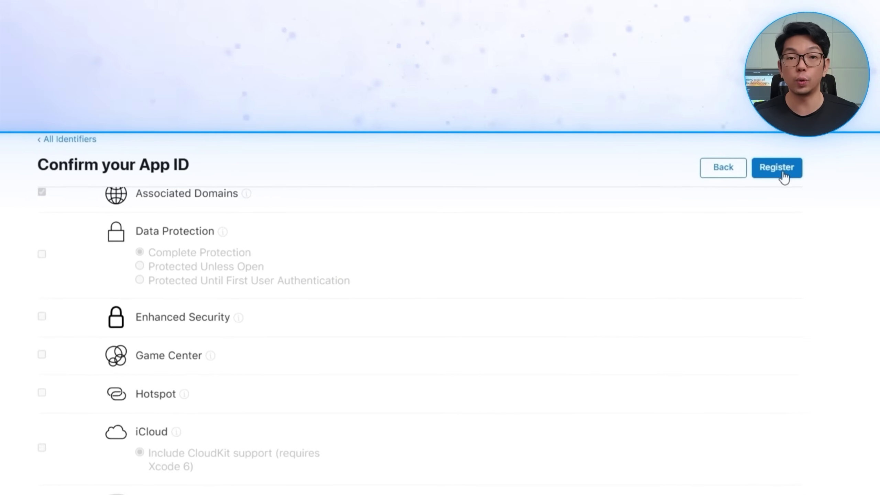
click(786, 122)
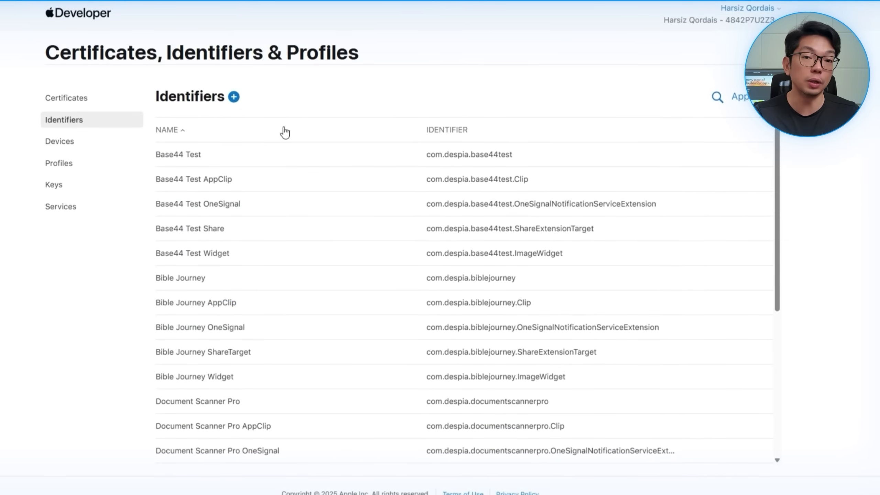
Step: Create an App Group described 'Document Scanner Pro AppClip App Group' and submit it for confirmation
click(234, 98)
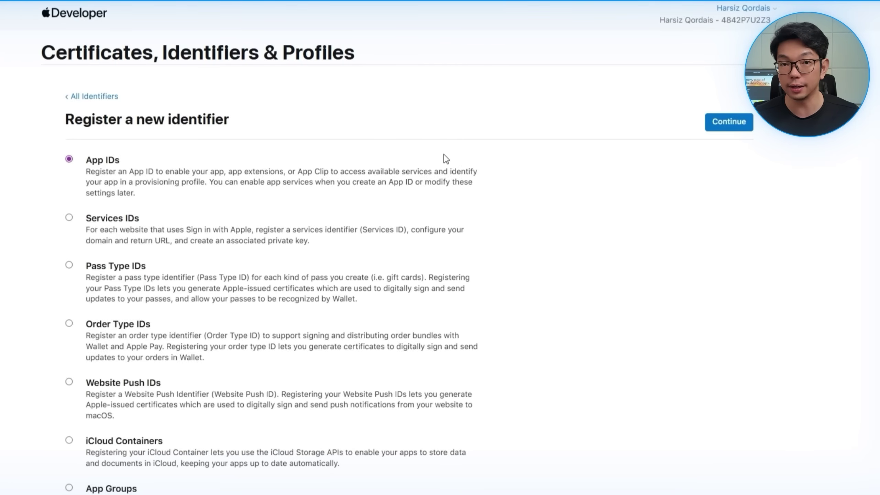
scroll(155, 292, down, 5)
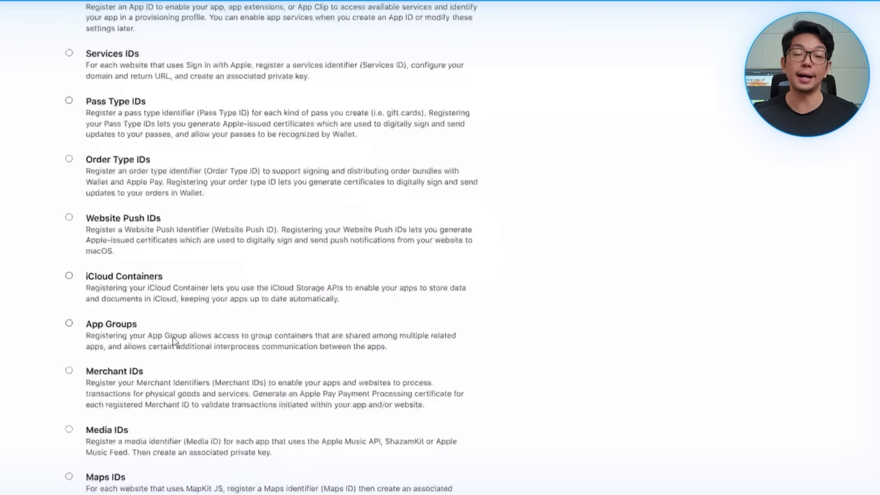
click(135, 325)
scroll(609, 215, up, 5)
click(718, 135)
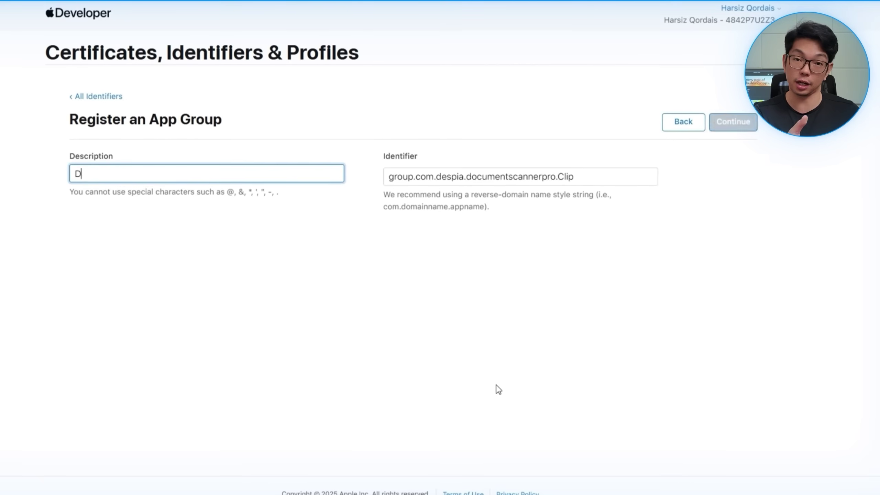
text(ocument Scanner Pro AppClip App Group)
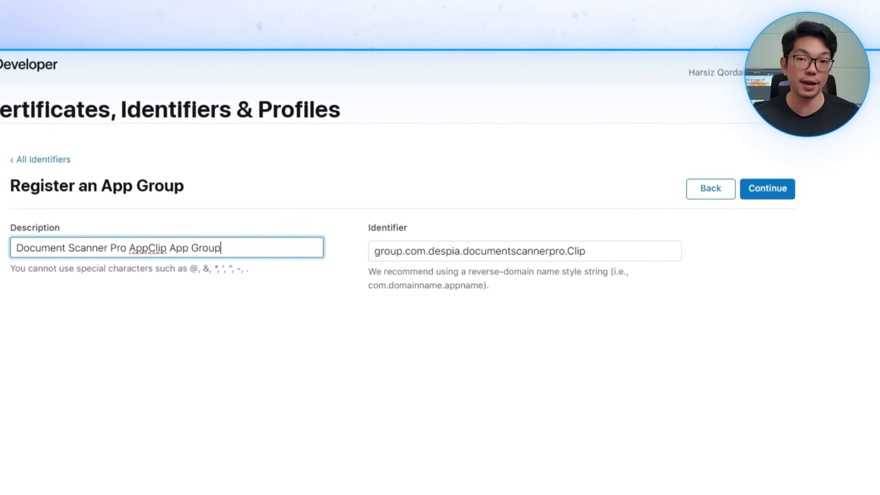
key(Return)
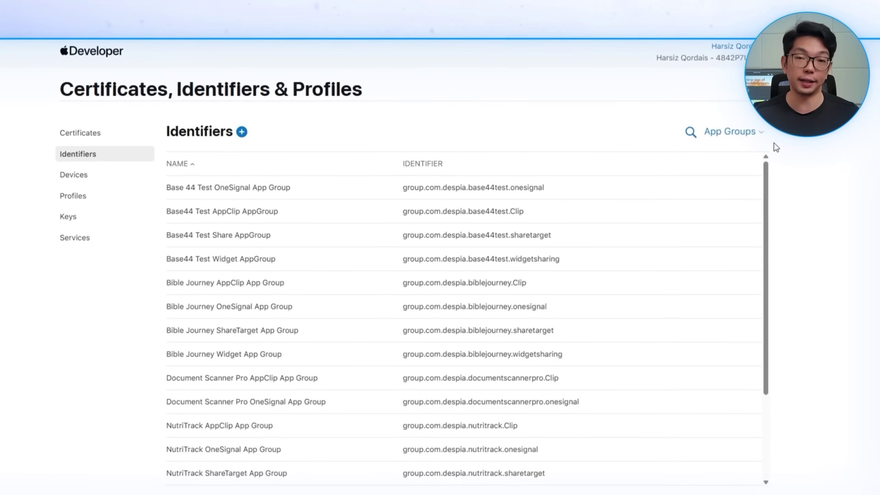
Step: Filter the identifiers to App IDs sorted by name and open Document Scanner Pro AppClip
click(730, 132)
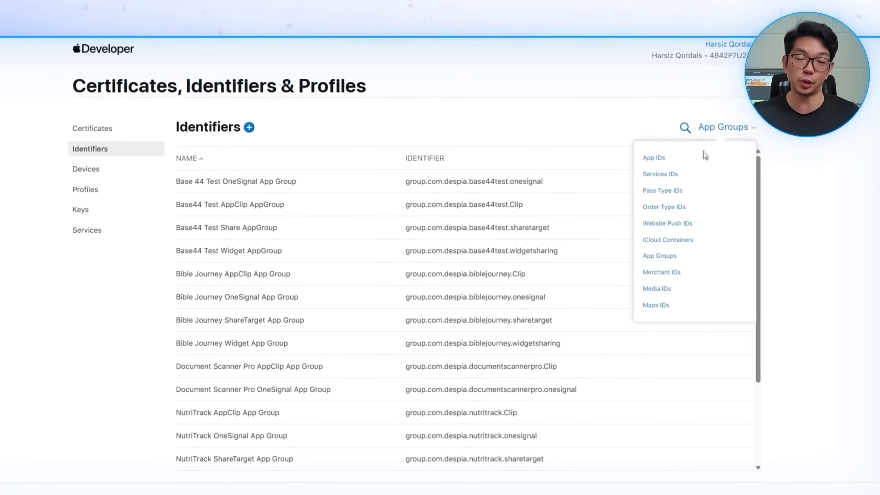
click(658, 163)
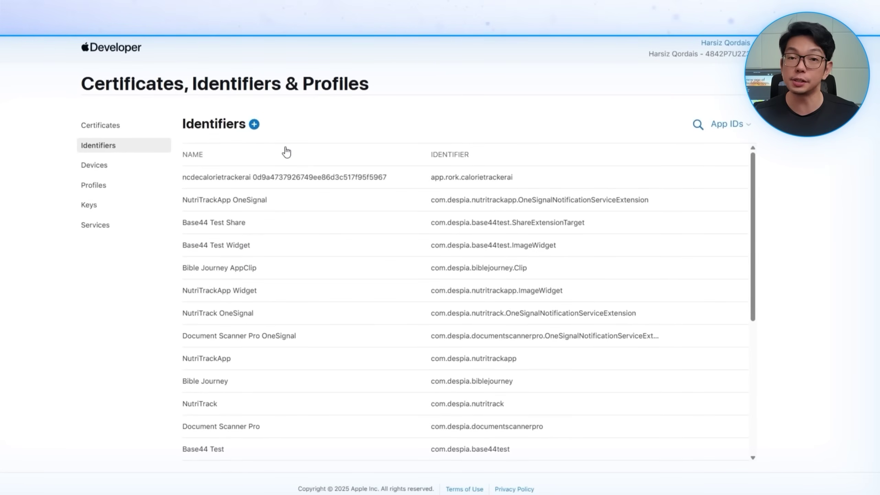
click(293, 161)
scroll(270, 301, down, 3)
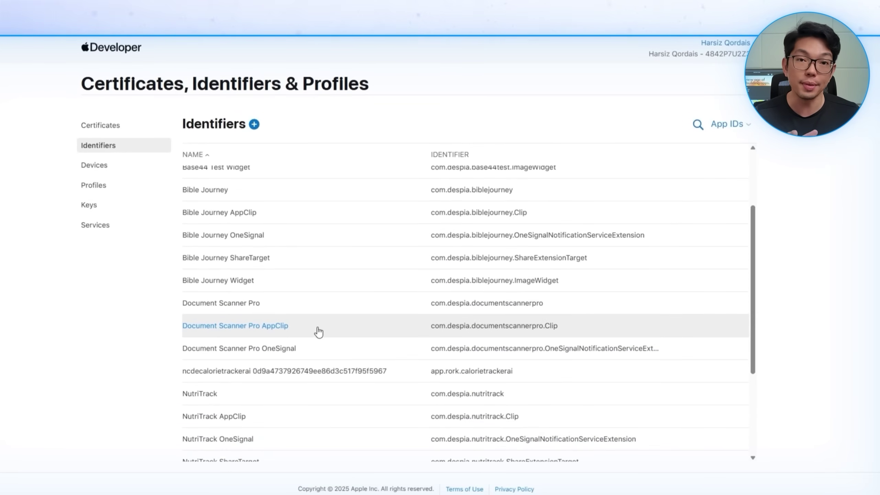
click(345, 330)
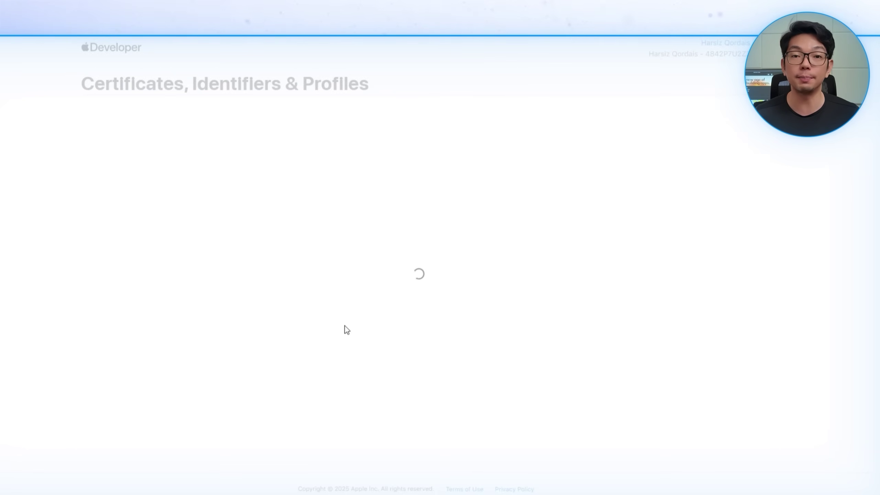
Step: Assign the Document Scanner Pro AppClip App Group and save the capability change
scroll(393, 365, down, 3)
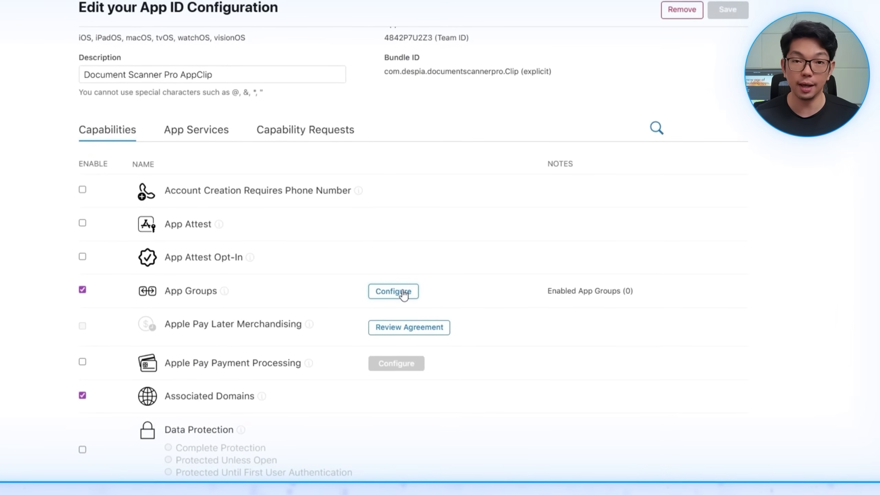
click(404, 321)
scroll(404, 288, down, 3)
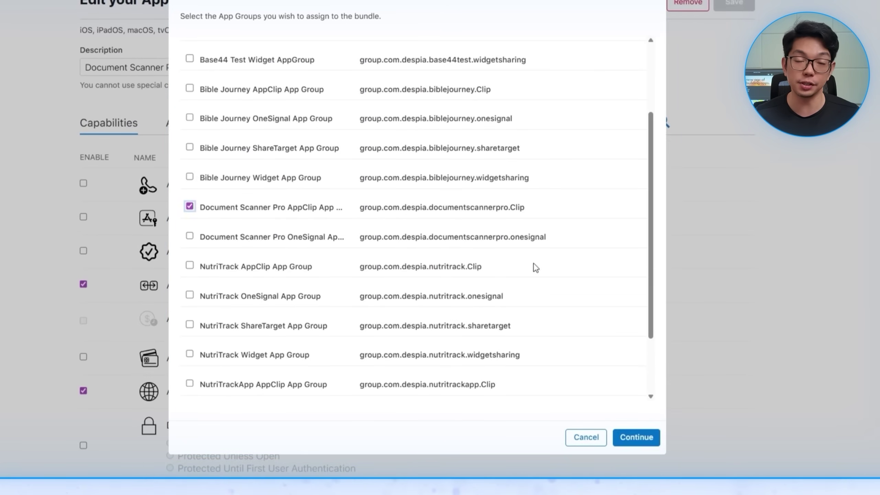
click(646, 436)
click(733, 4)
click(529, 153)
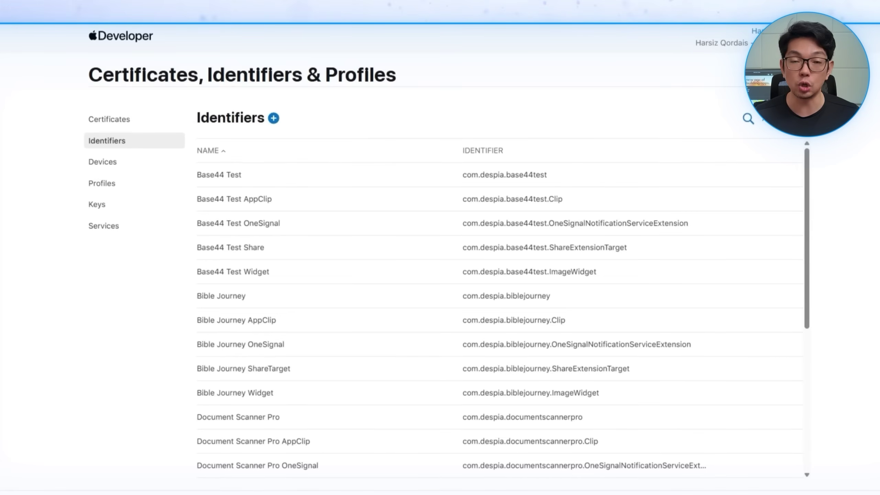
Step: Register the ShareTarget App ID with the ShareExtensionTarget bundle ID and a 'Document…' description
click(273, 119)
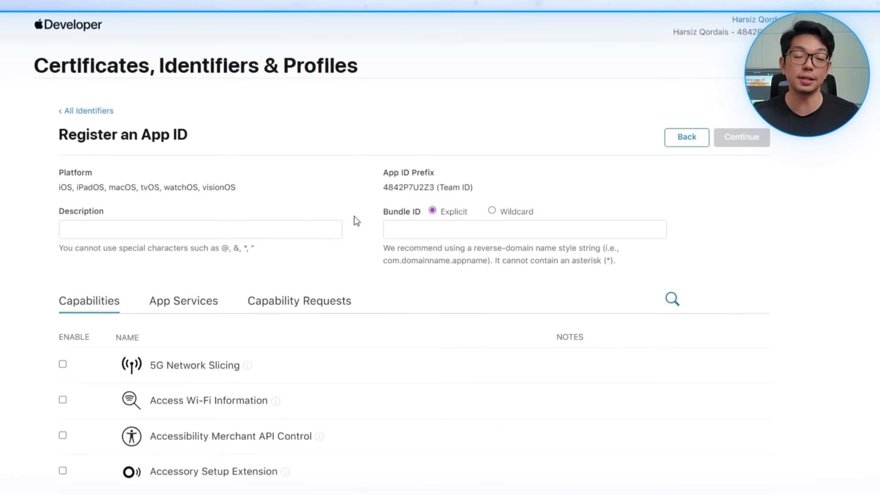
click(399, 230)
text(com.despia.documentscannerpro.ShareExtensionTarget)
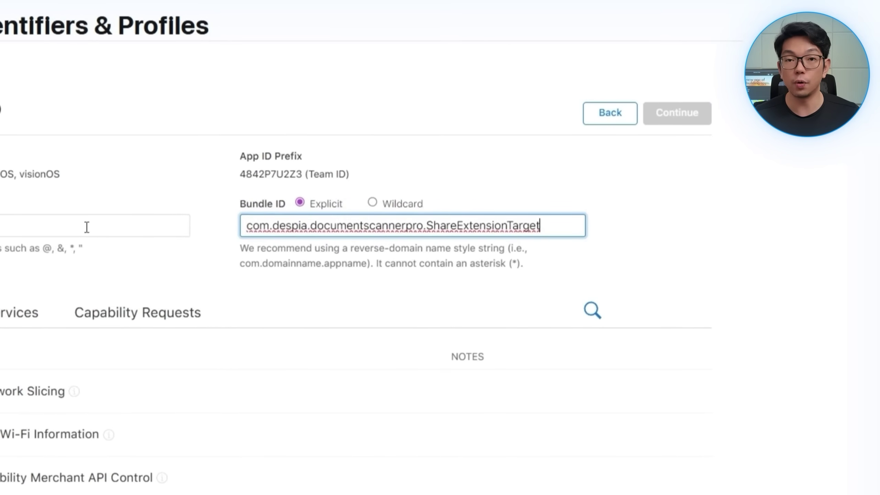
click(88, 228)
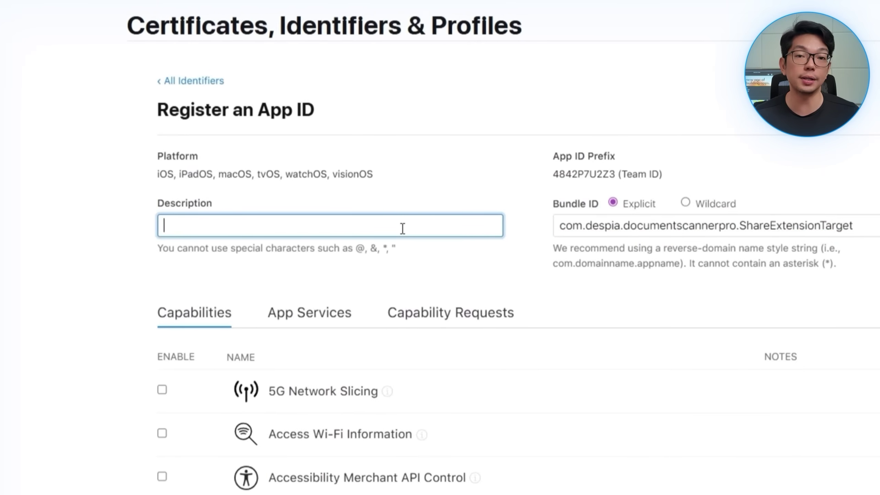
text(Document Scanner Pro ShareTarget)
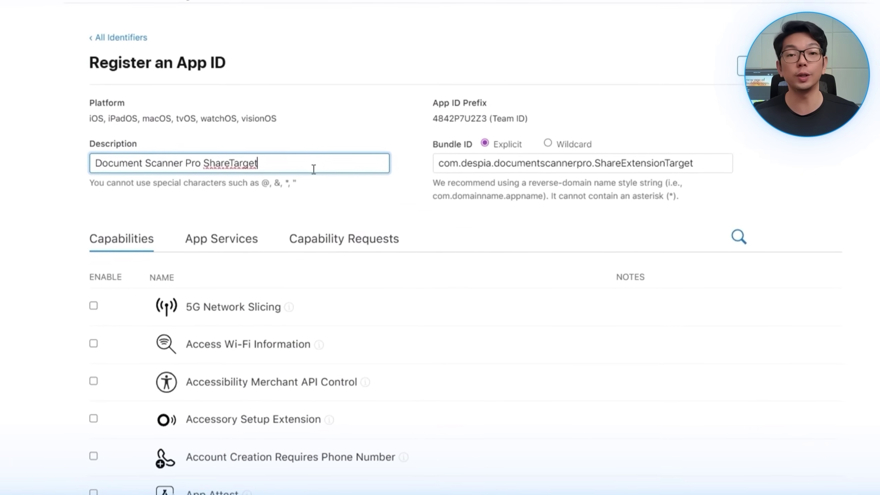
scroll(349, 265, down, 5)
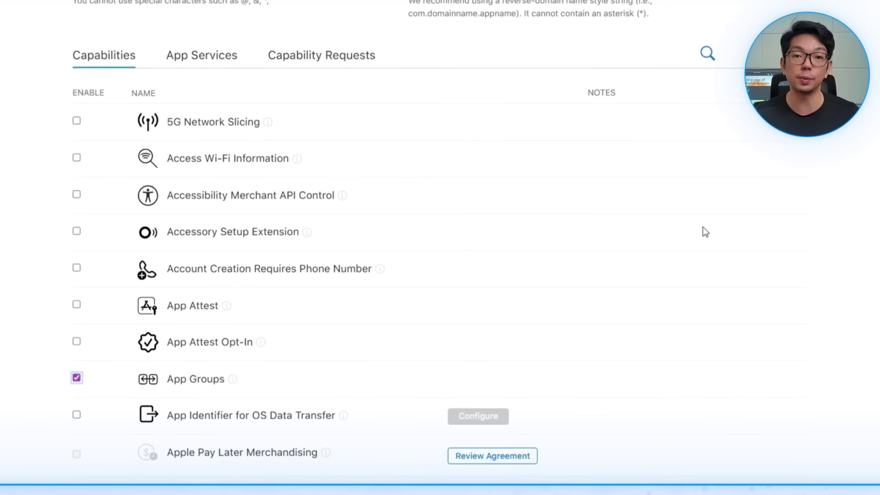
click(788, 121)
click(788, 153)
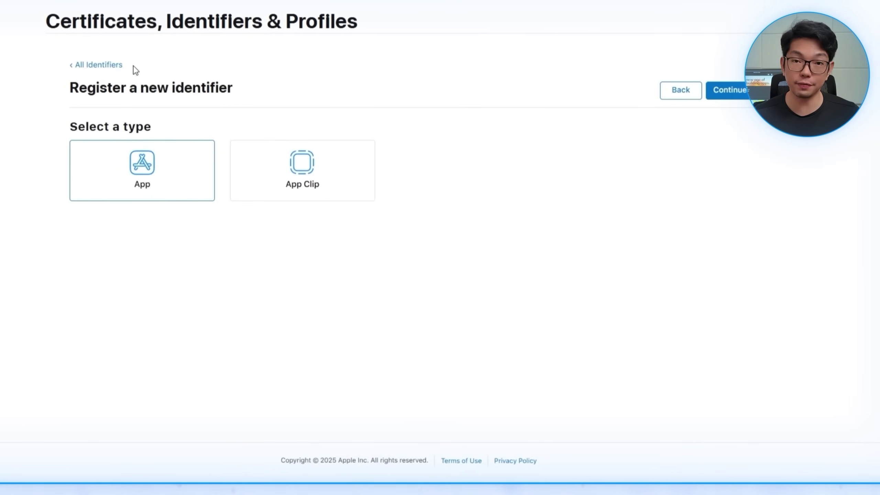
Step: Choose App Groups as the identifier type and enter the 'Document Scanner Pro App Group' description
scroll(505, 292, down, 5)
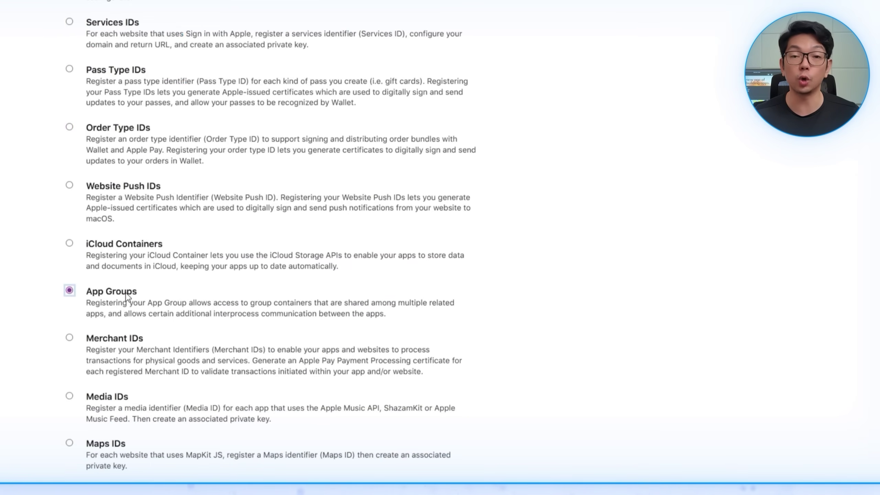
click(127, 300)
scroll(128, 300, up, 5)
text(Do)
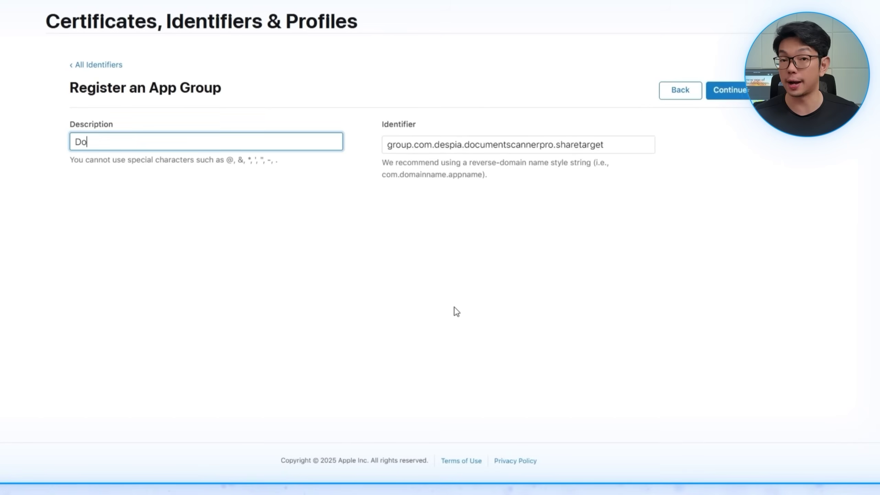
text(cument Scanner Pro App Group)
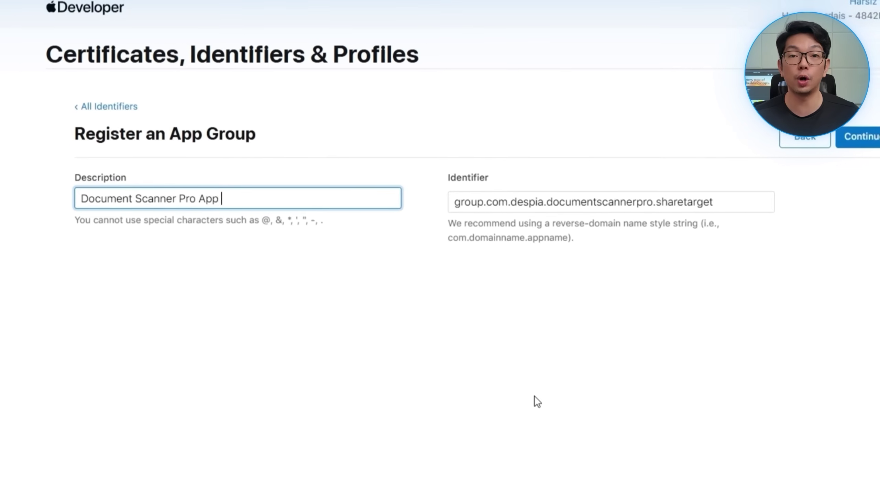
key(BackSpace)
key(BackSpace)
key(BackSpace)
key(BackSpace)
key(BackSpace)
key(BackSpace)
key(BackSpace)
key(BackSpace)
key(BackSpace)
key(BackSpace)
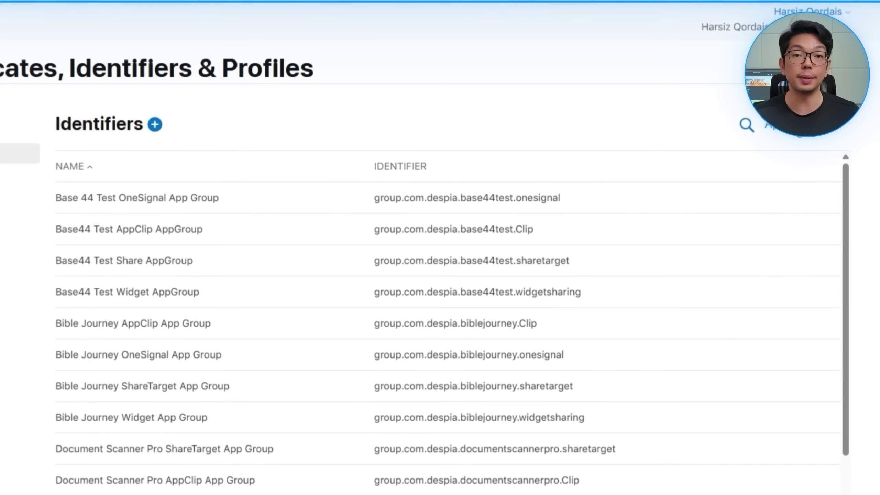
click(762, 126)
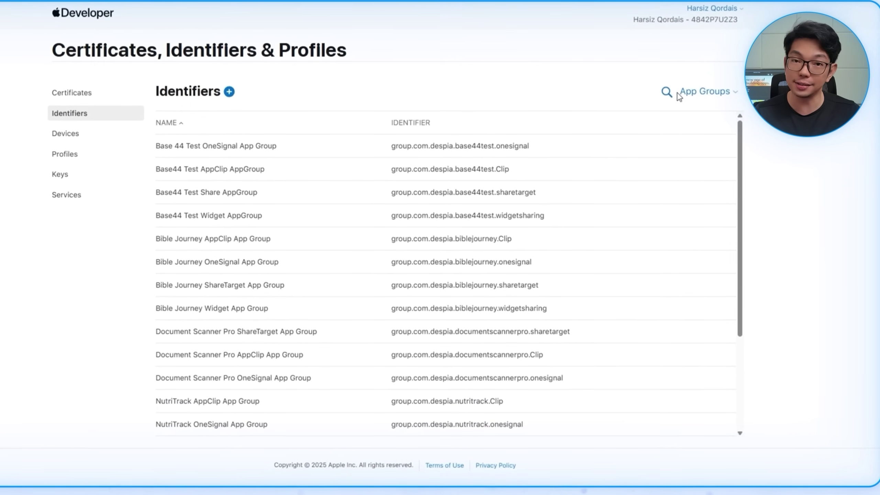
Step: Open the Document Scanner Pro ShareTarget App ID and assign the ShareTarget App Group
click(706, 91)
click(343, 71)
scroll(265, 336, down, 3)
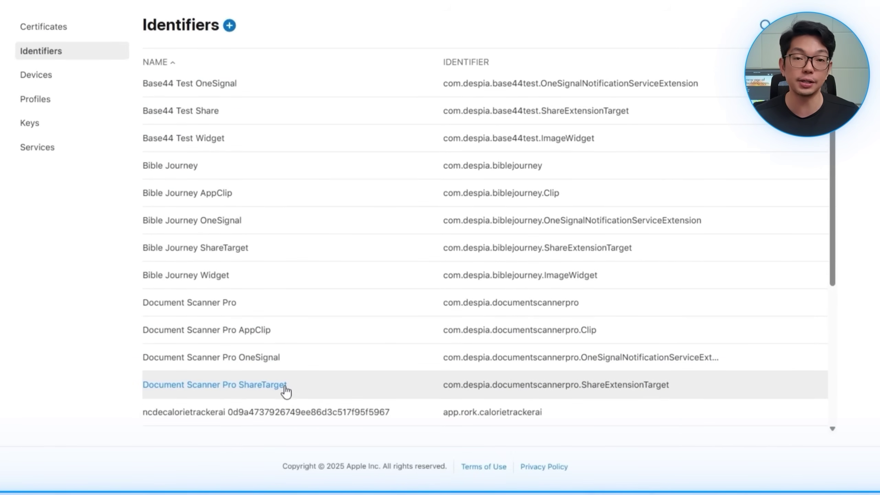
click(284, 387)
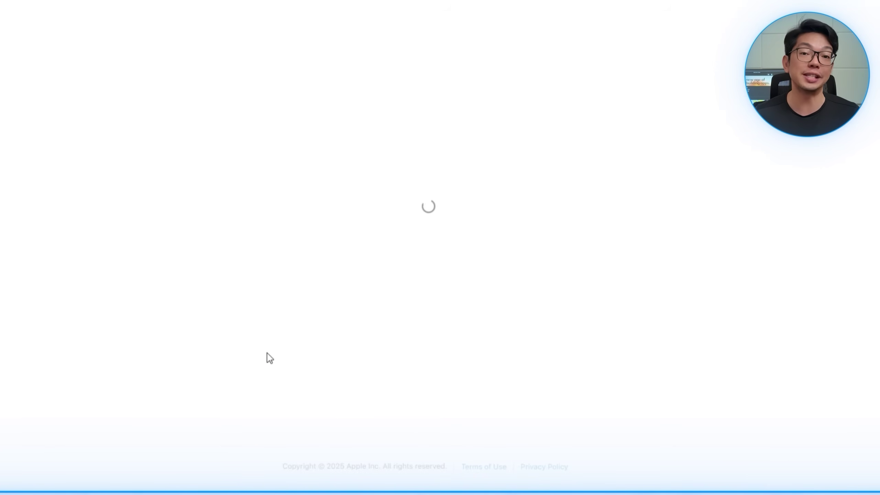
scroll(282, 203, down, 6)
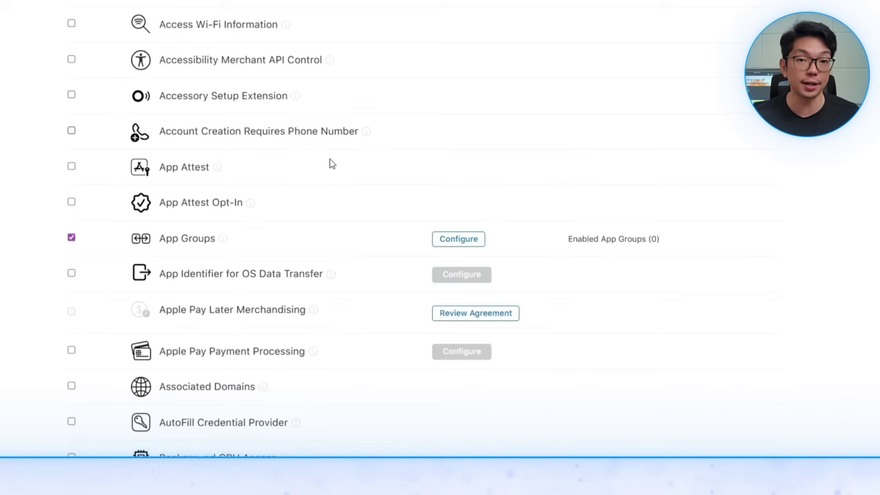
click(468, 173)
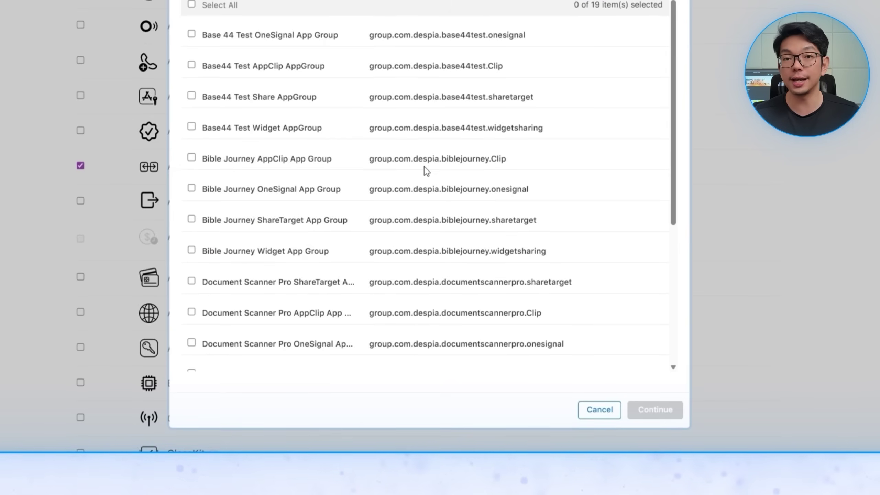
scroll(381, 160, down, 3)
click(357, 224)
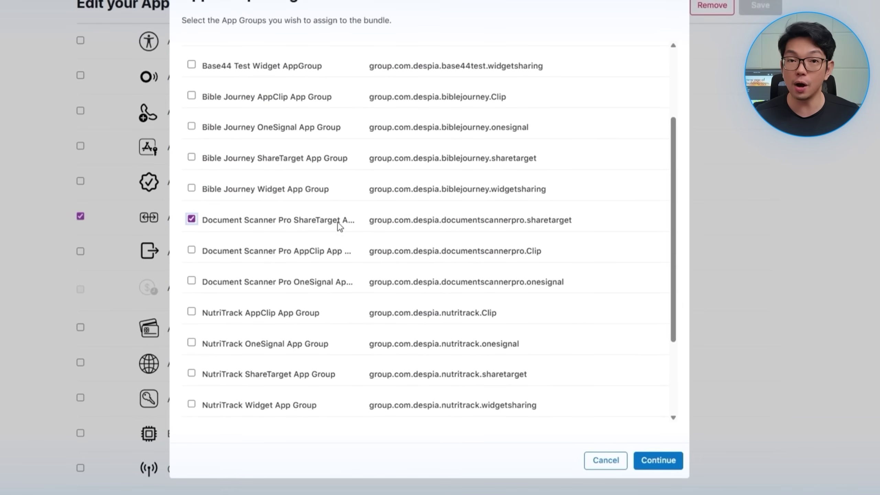
click(659, 461)
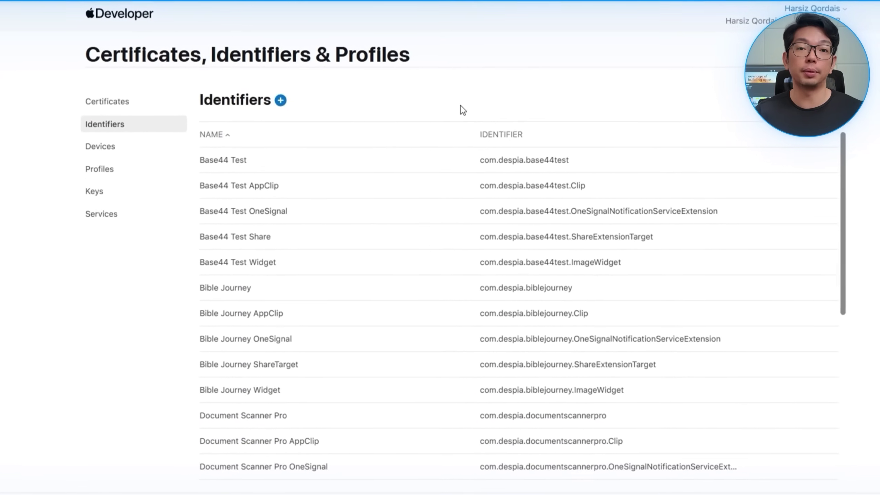
Step: Register the com.despia.documentscannerpro.ImageWidget App ID with App Groups enabled
click(298, 110)
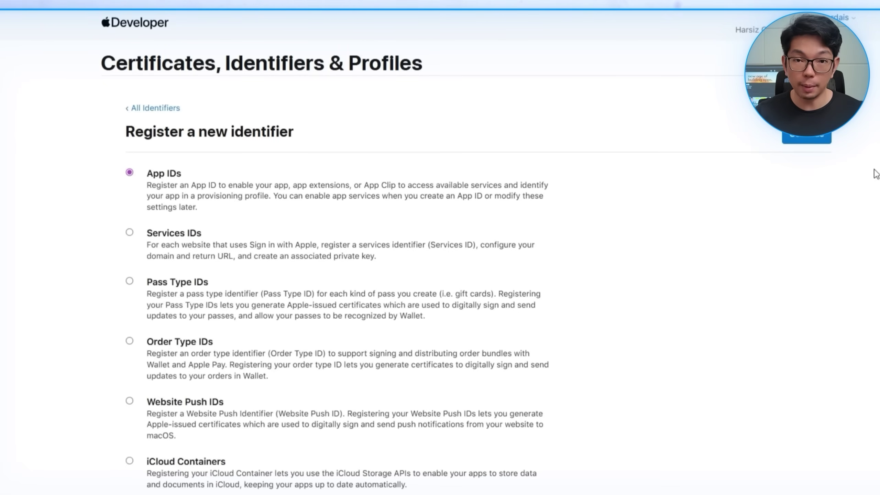
click(800, 140)
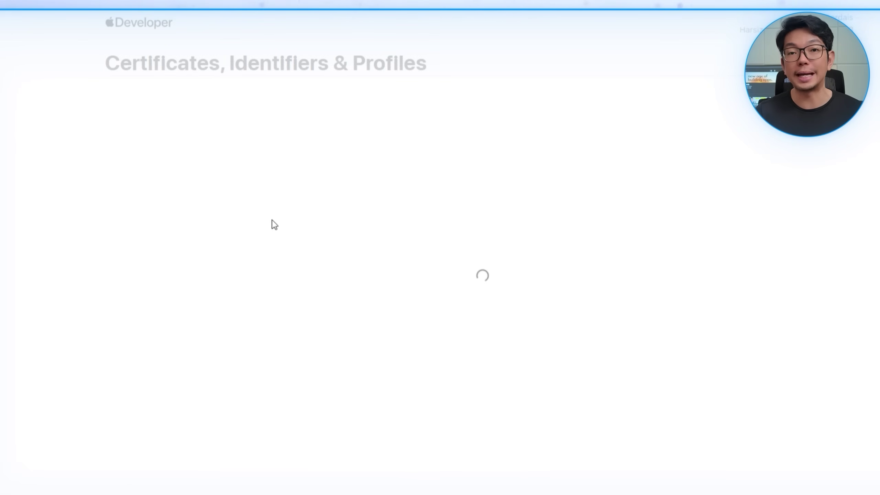
text(com.despia.documentscannerpro.ImageWidget)
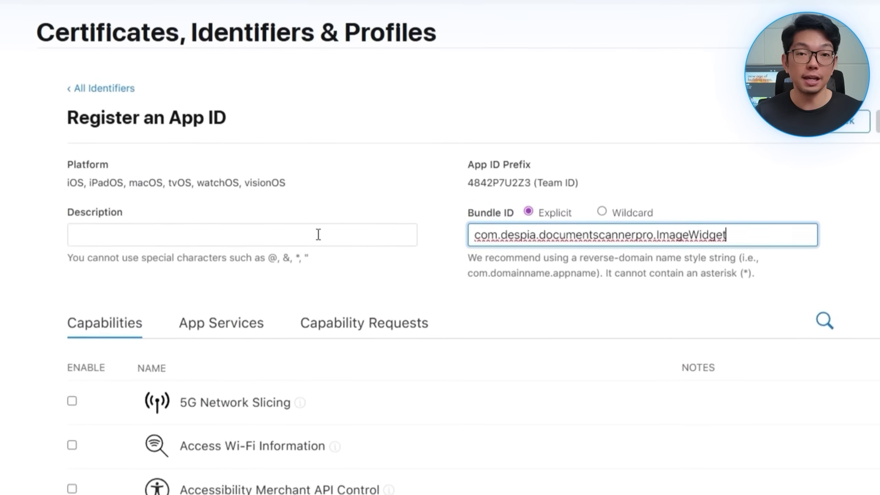
click(317, 235)
text(Document Scanner Pro Widget)
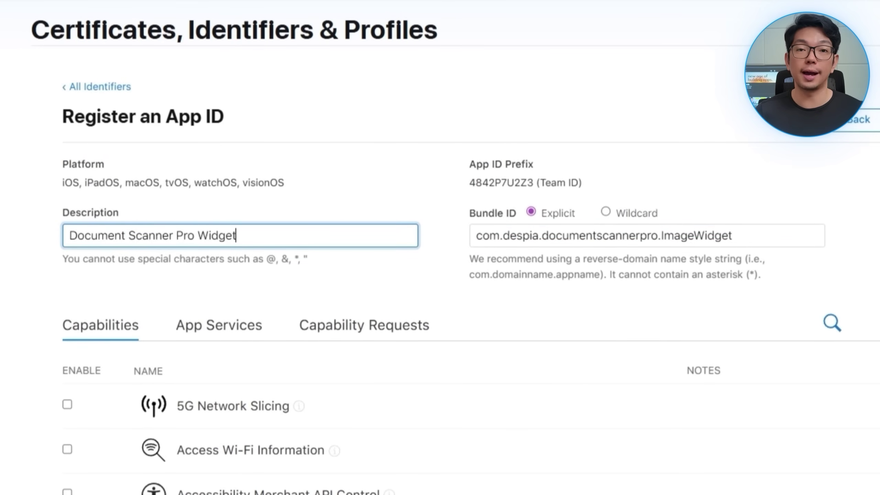
scroll(238, 460, down, 5)
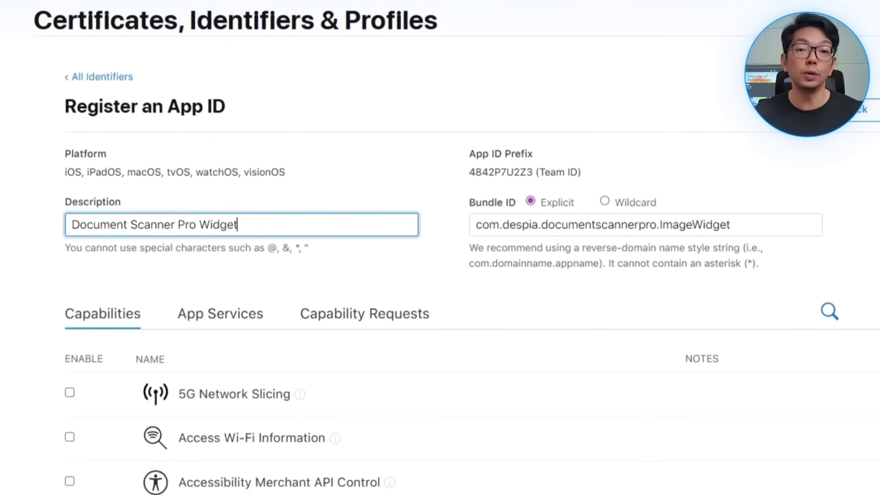
click(86, 468)
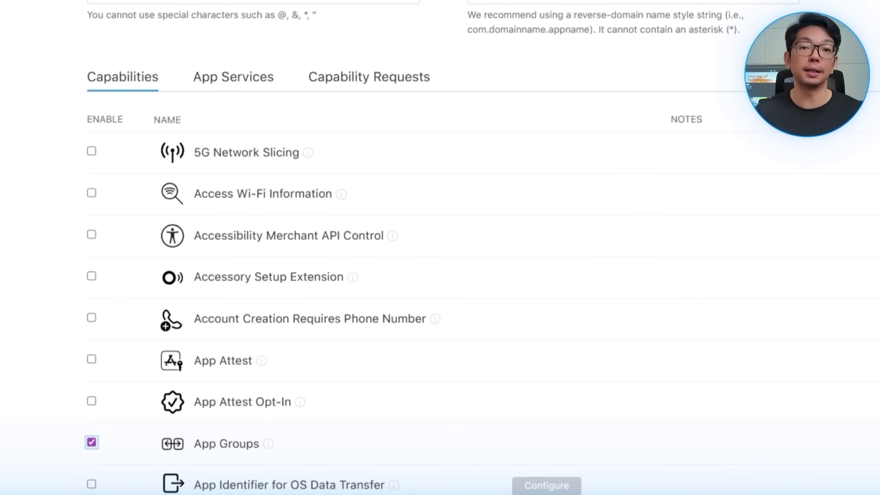
click(803, 150)
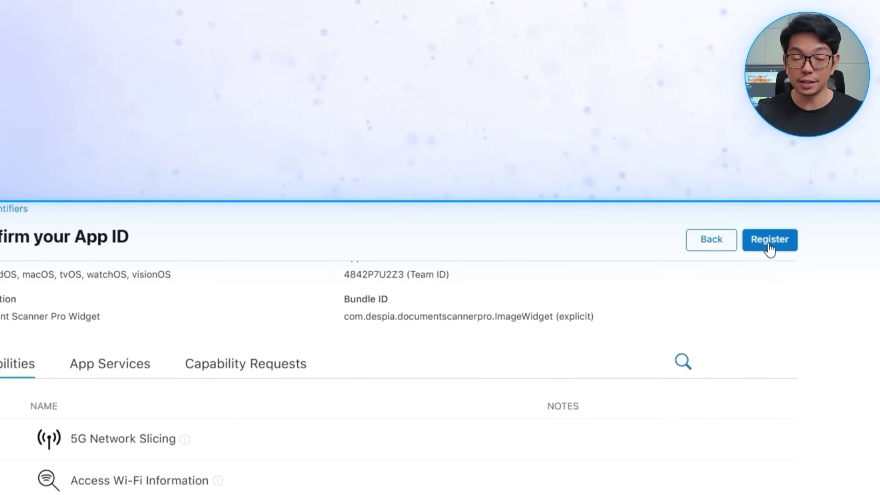
click(768, 242)
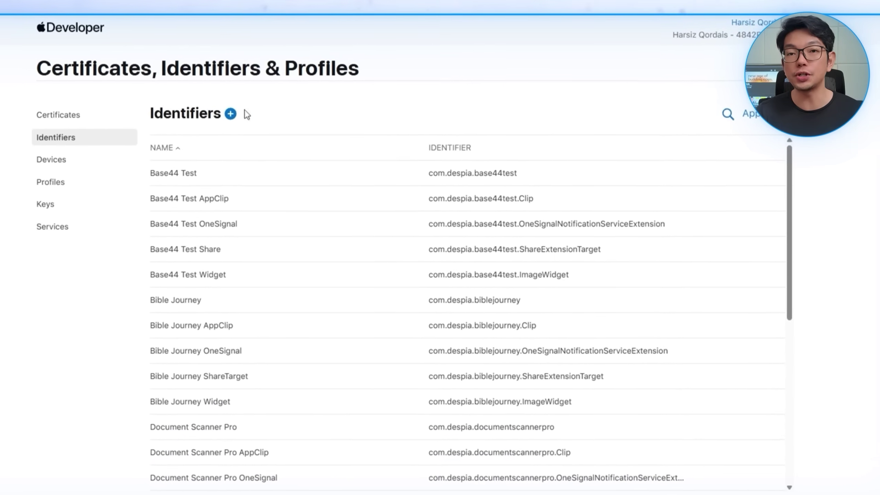
Step: Register the 'Document Scanner Pro Widget App Group' App Group with identifier group.com.despia.documentscannerpro.widgetsharing
click(242, 116)
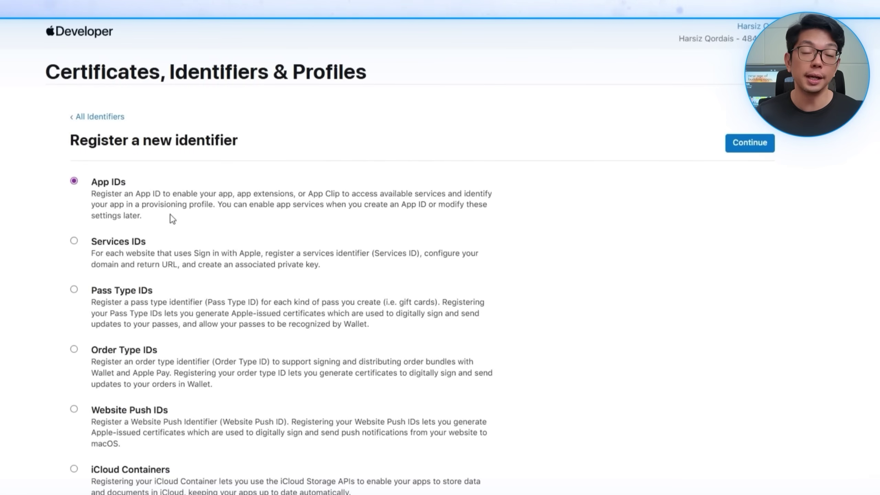
scroll(134, 204, down, 4)
scroll(167, 414, up, 4)
click(748, 142)
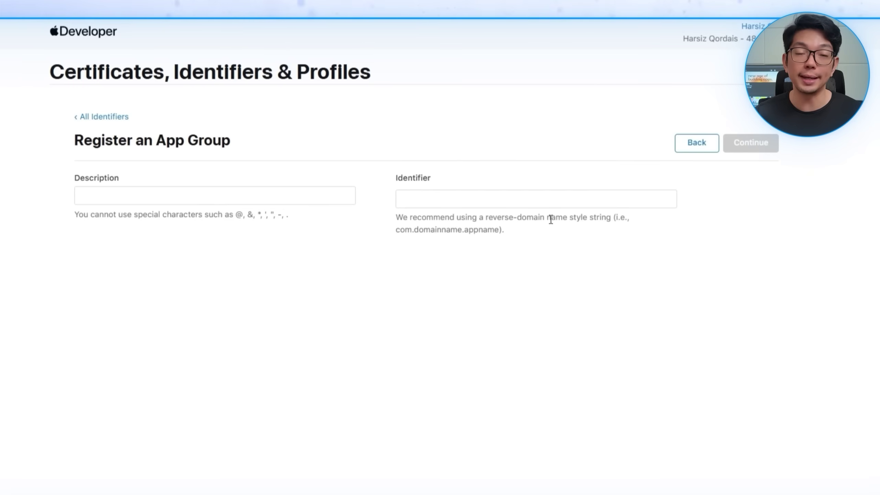
text(Document Scanner Pro)
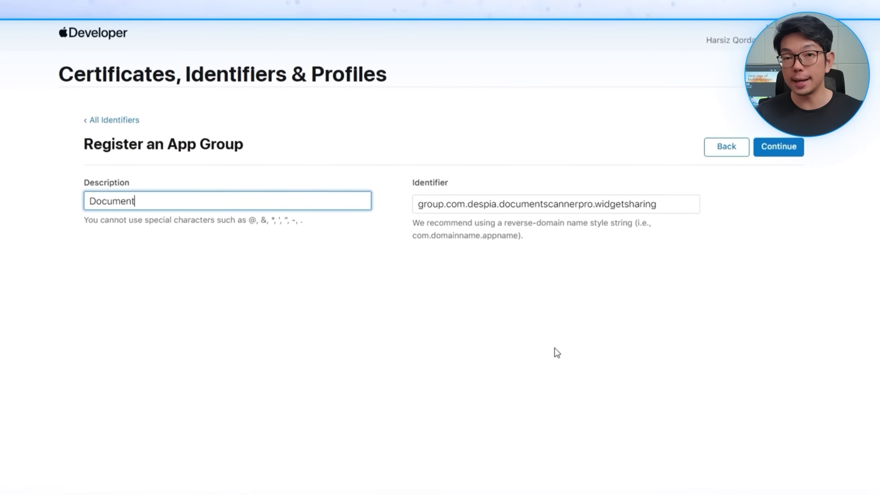
text( Widget App Group)
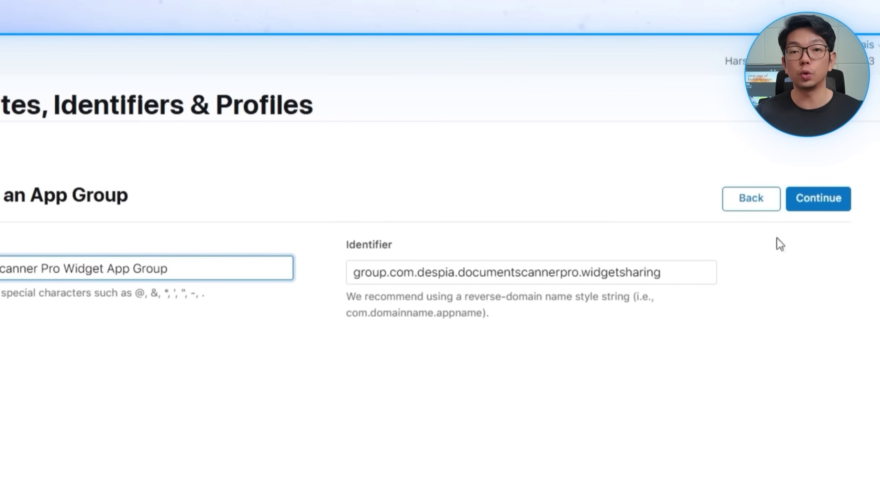
click(830, 200)
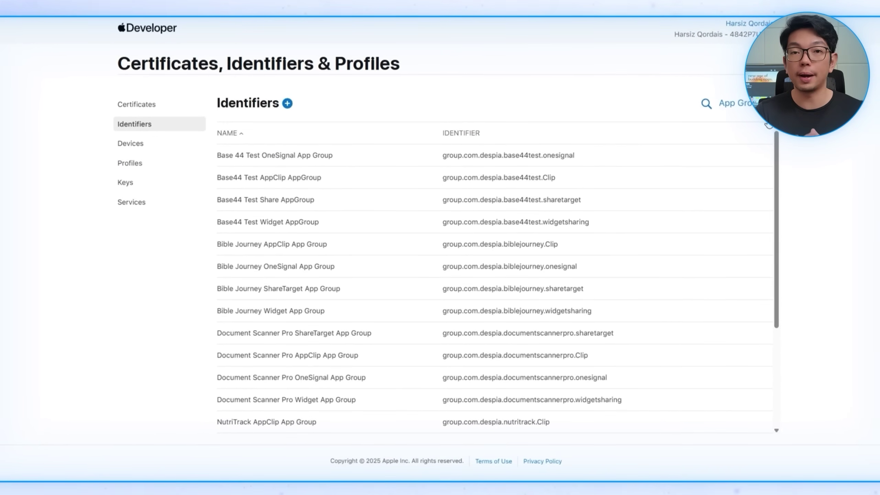
Step: Assign the widget app group to the Document Scanner Pro Widget App ID and confirm saving the change
click(675, 132)
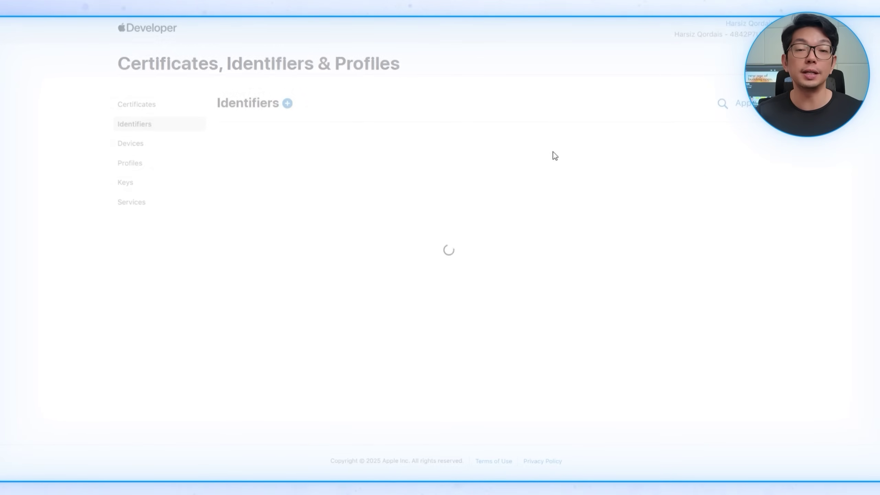
scroll(272, 145, down, 5)
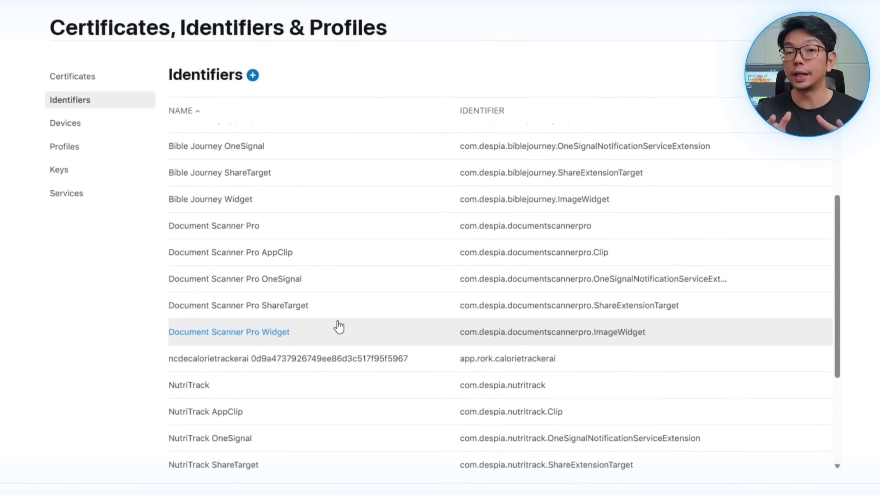
click(339, 325)
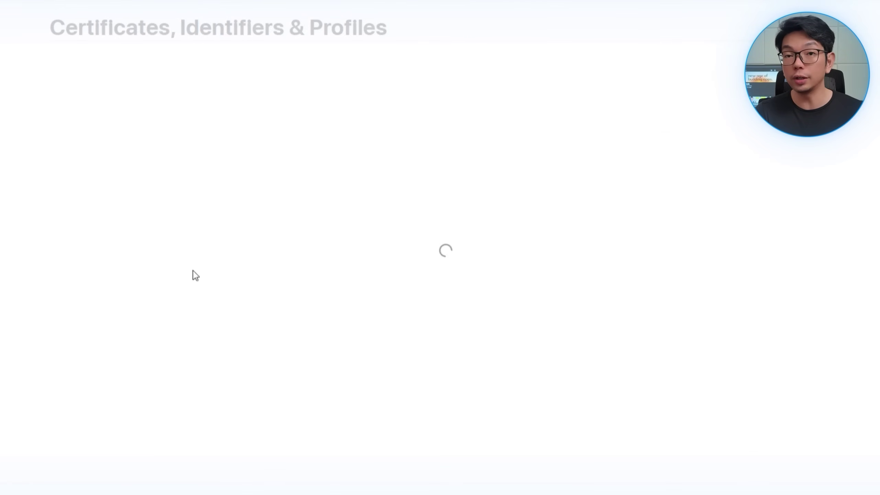
scroll(523, 343, down, 6)
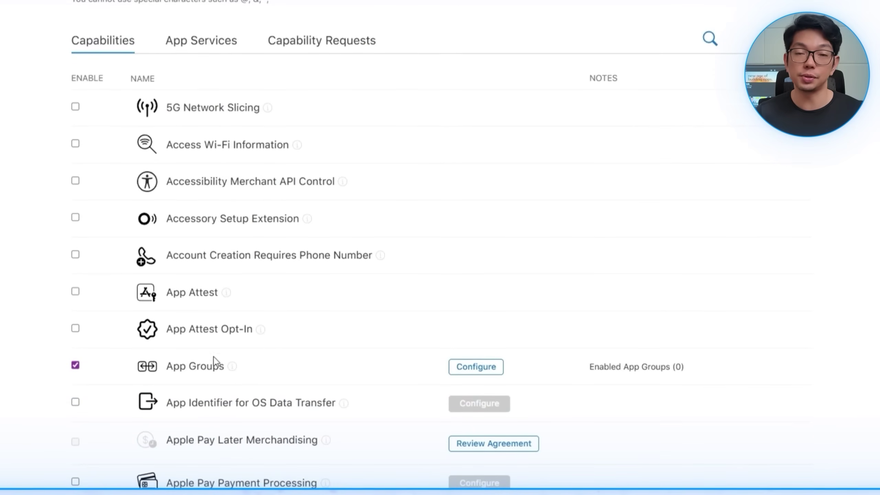
click(464, 365)
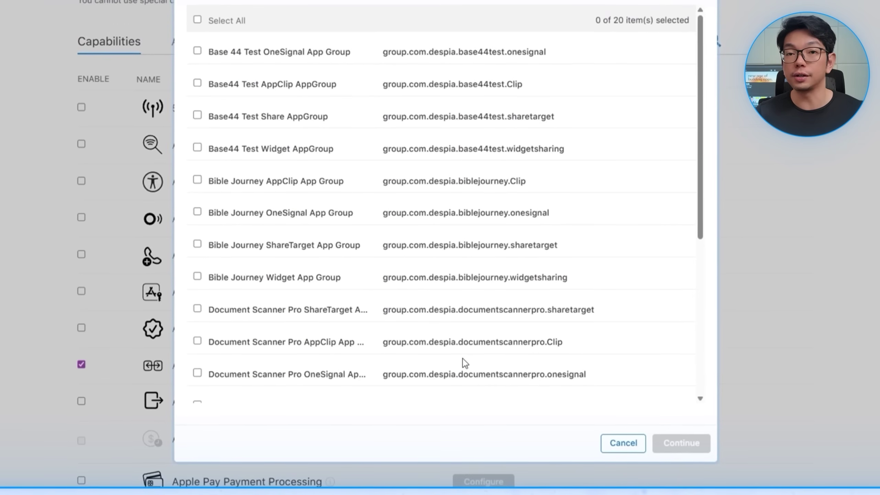
scroll(497, 304, down, 3)
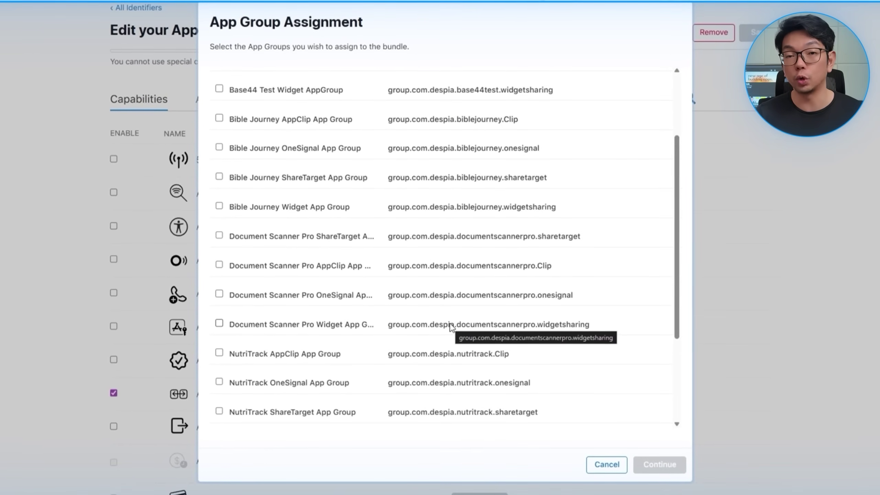
click(662, 465)
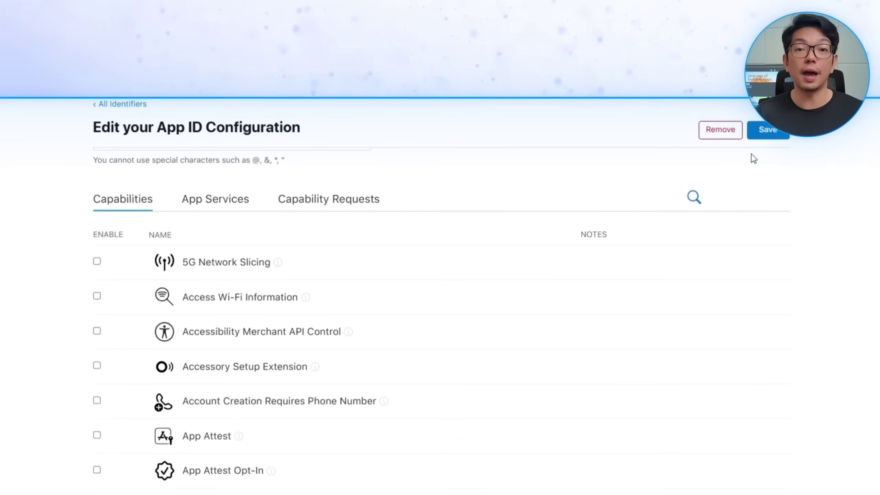
click(759, 36)
click(563, 300)
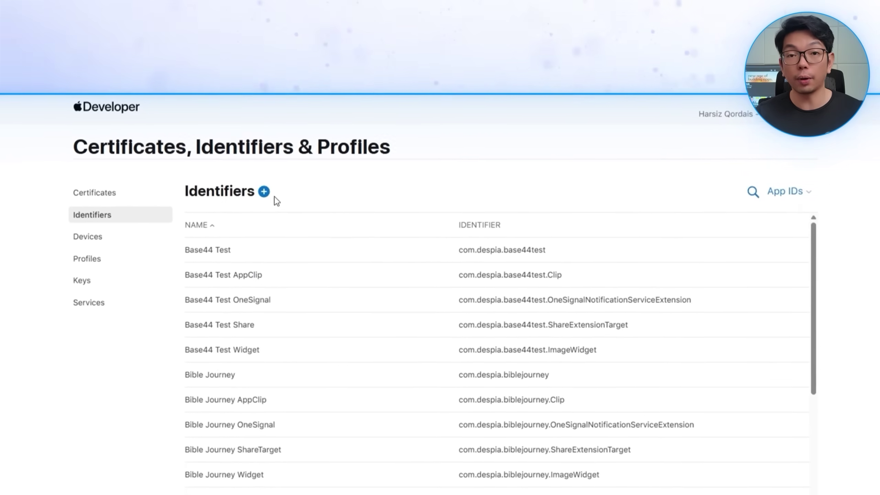
Step: Sort the identifiers by name and open the Document Scanner Pro App ID
click(208, 140)
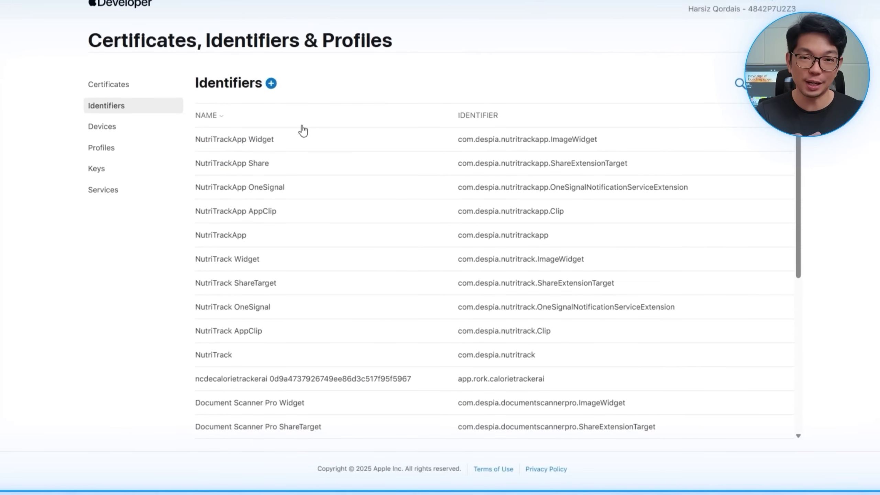
scroll(309, 242, down, 5)
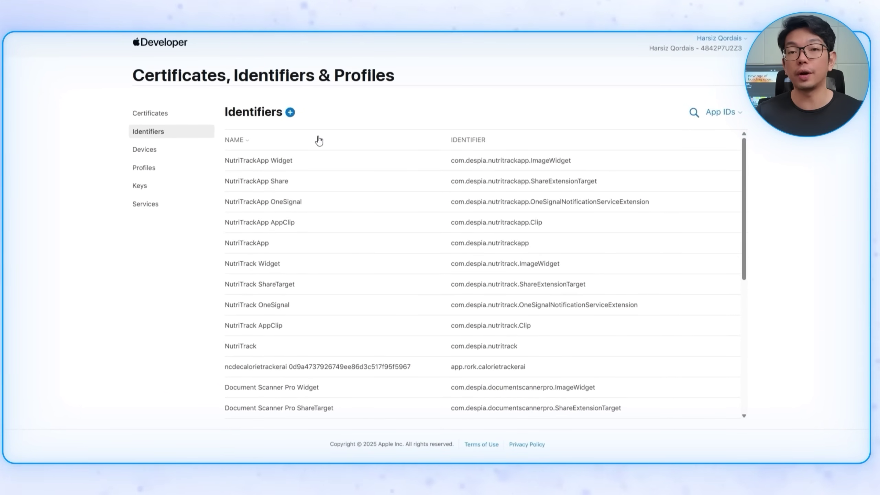
click(318, 139)
scroll(325, 295, down, 2)
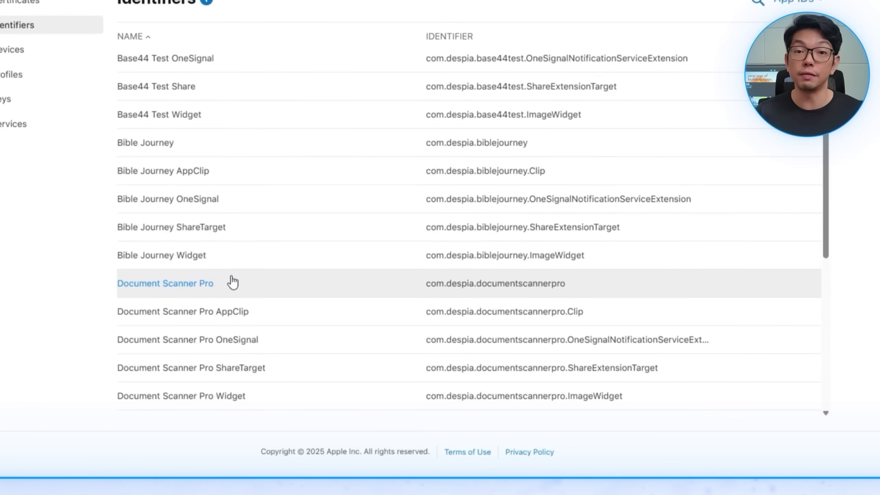
click(232, 282)
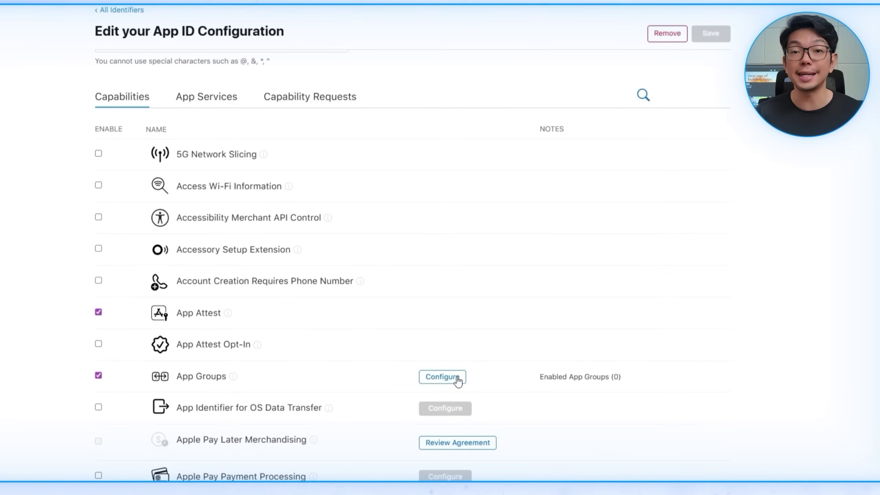
Step: Assign the ShareTarget, AppClip, OneSignal and Widget app groups to it, then save and confirm
click(457, 377)
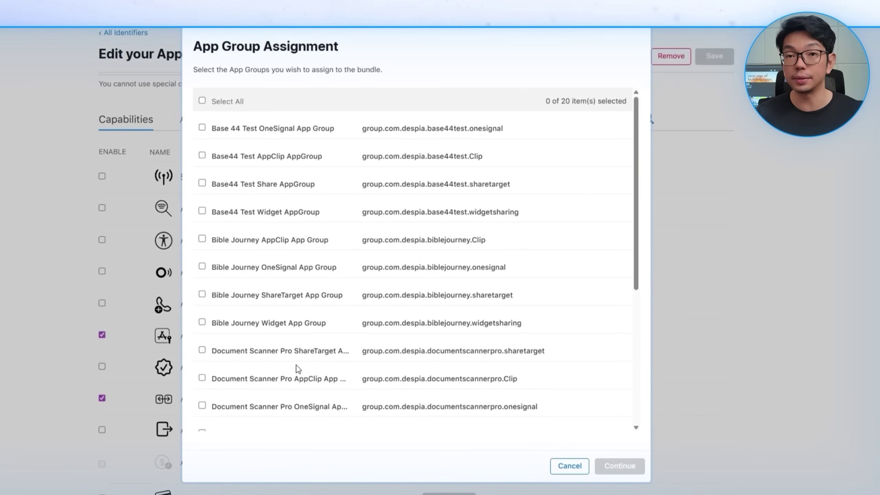
click(310, 354)
scroll(309, 354, down, 3)
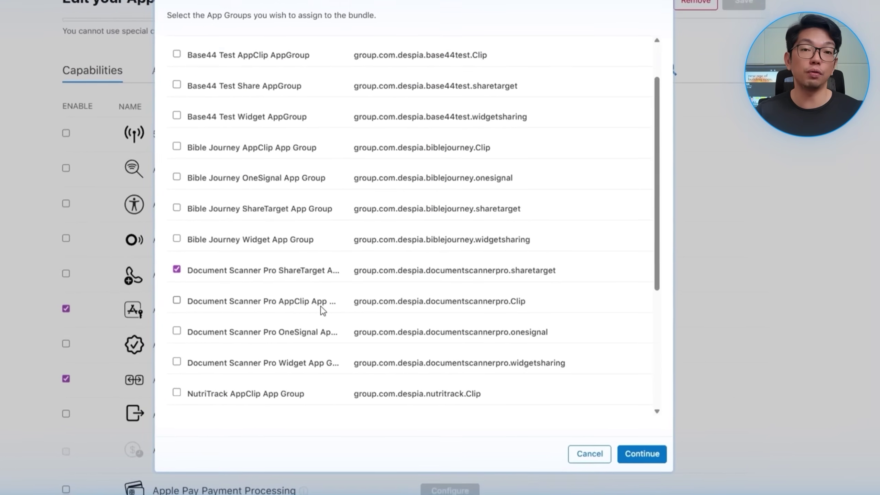
click(320, 304)
click(317, 334)
click(318, 366)
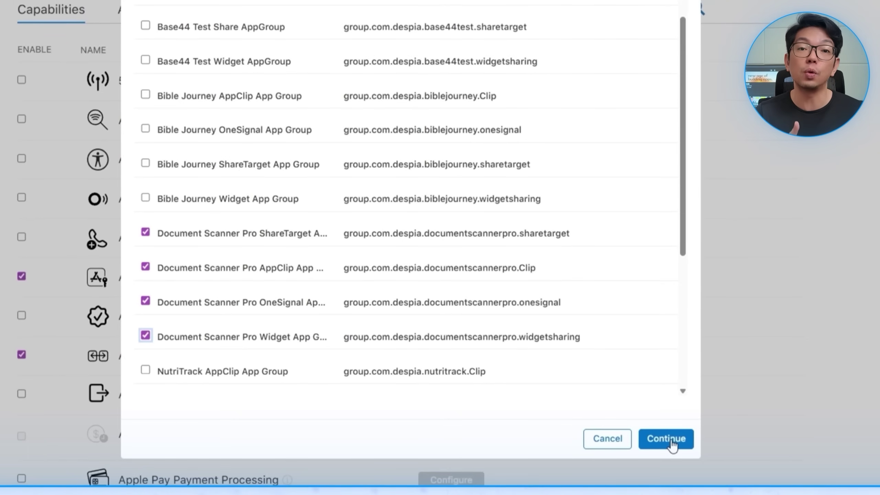
click(665, 439)
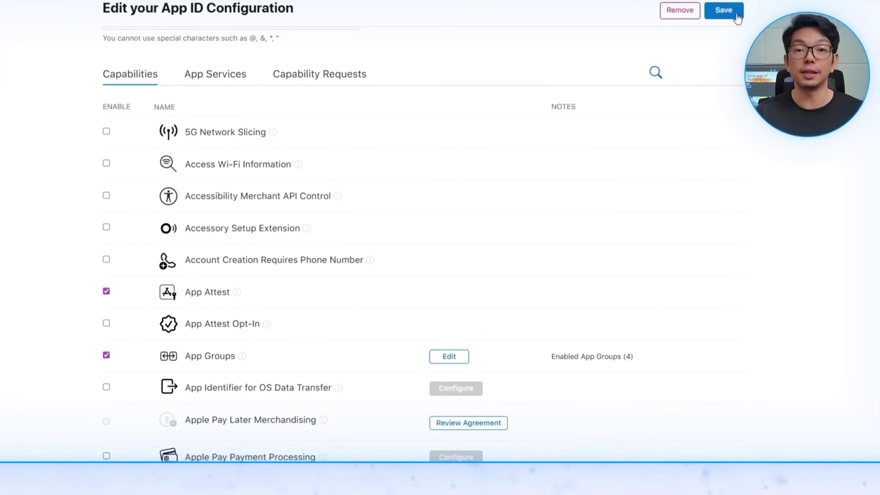
click(737, 17)
click(540, 145)
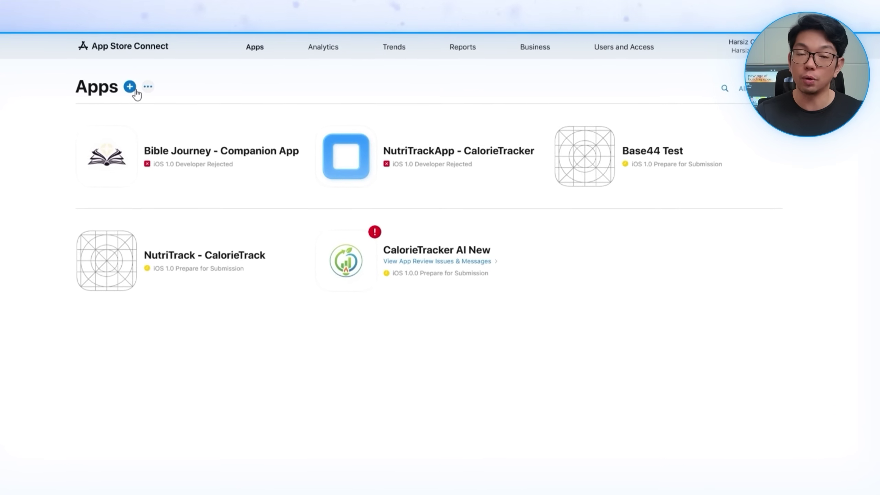
Step: Start a new iOS app named 'Document Scanner Pro - Scan It' with English (U.S.) as primary language
click(130, 87)
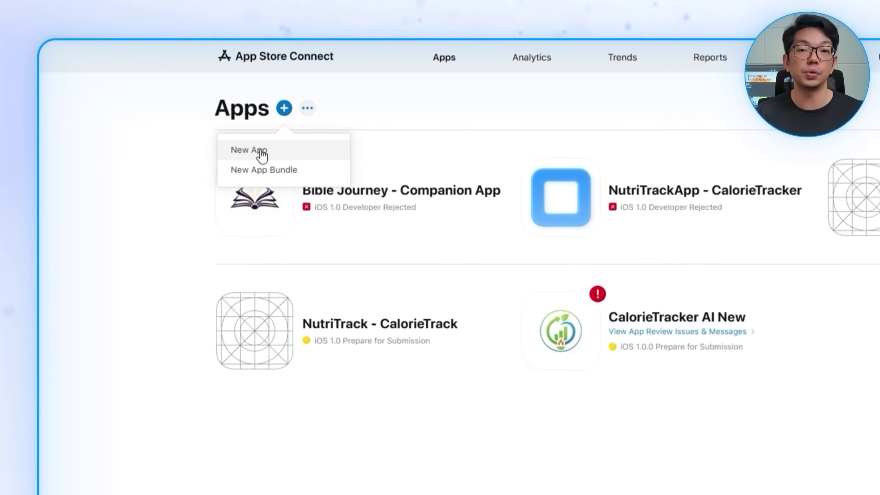
click(230, 148)
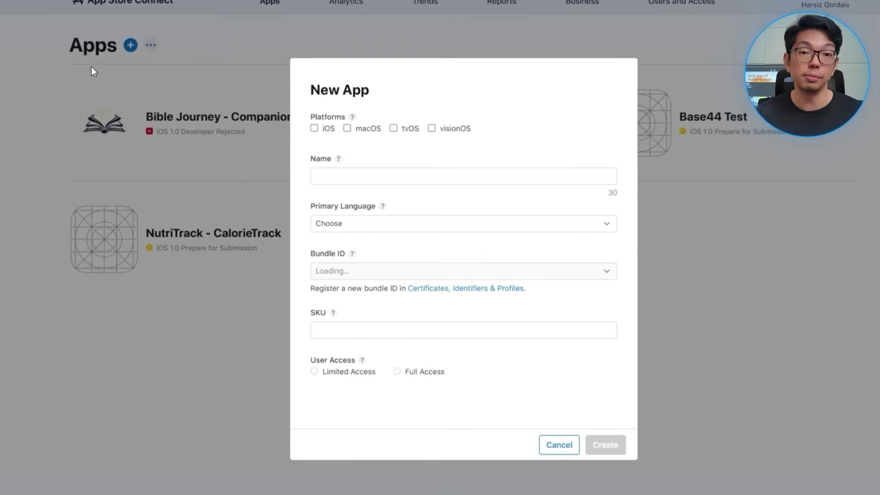
click(281, 116)
click(314, 161)
text(Document Scanner Pro - Scan It)
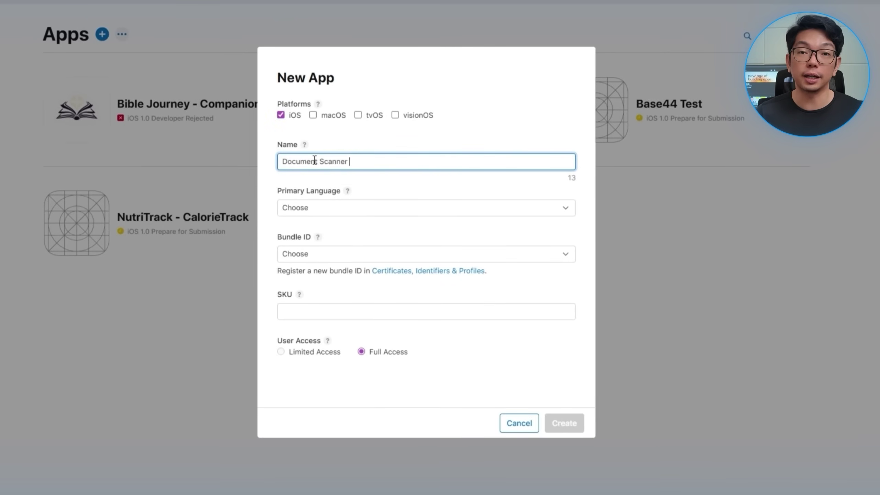
click(389, 214)
key(Escape)
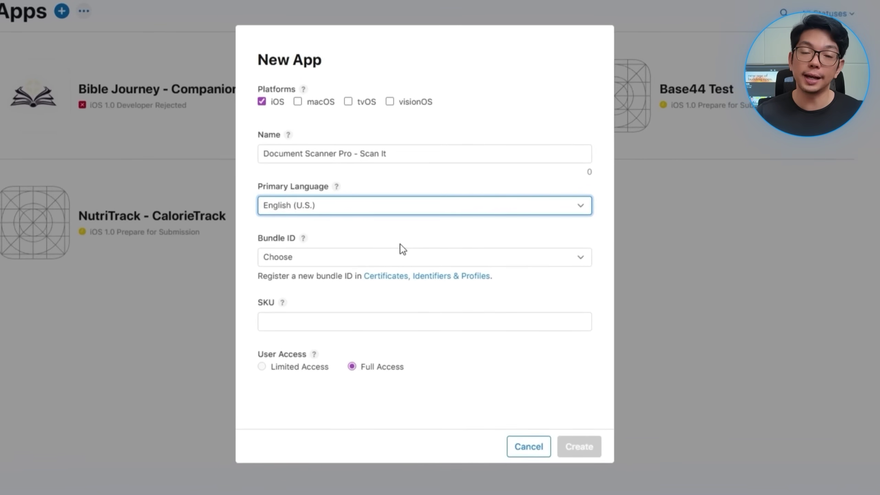
Step: Choose the com.despia.documentscannerpro bundle ID, enter an SKU, and create the app
click(388, 266)
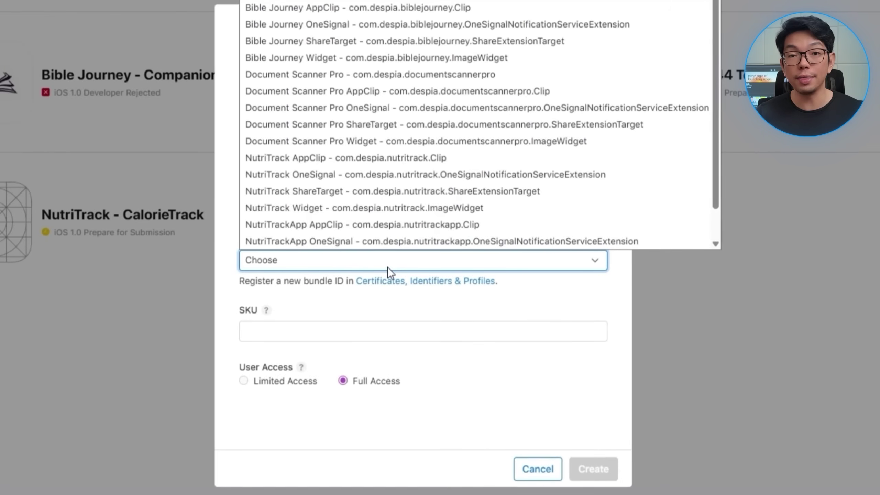
click(416, 77)
click(318, 318)
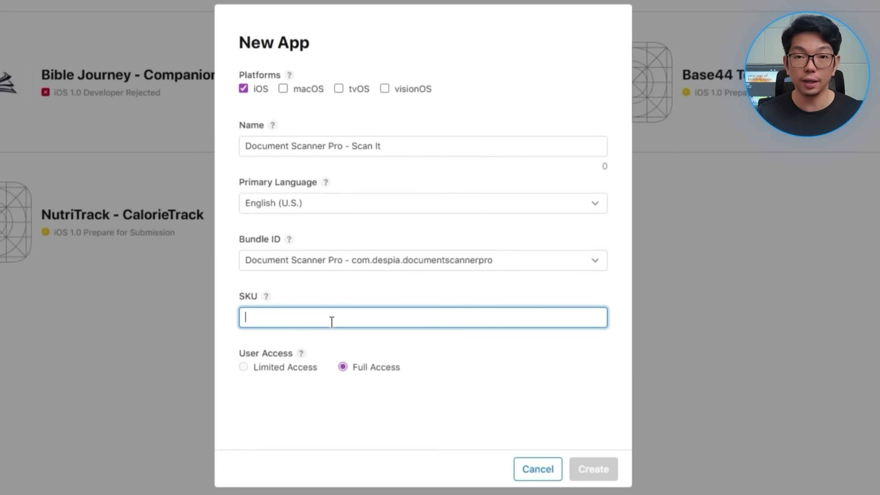
text(DOCUMENTSCANNERPRO)
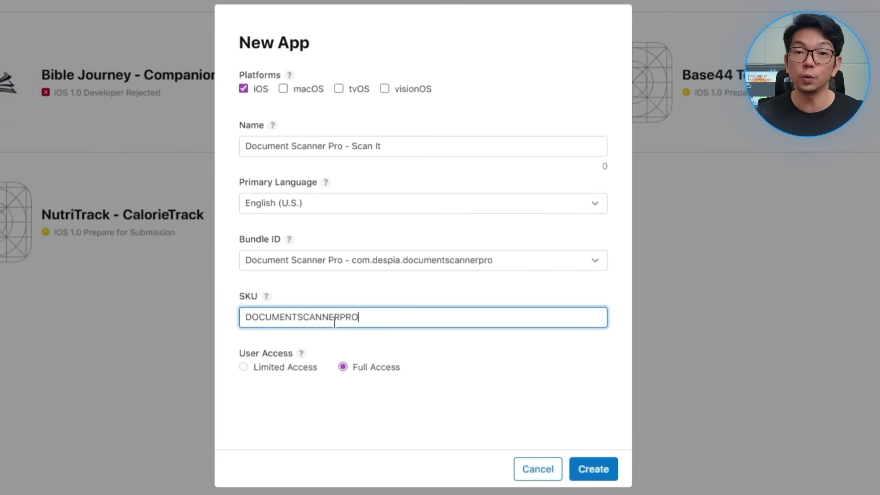
click(592, 470)
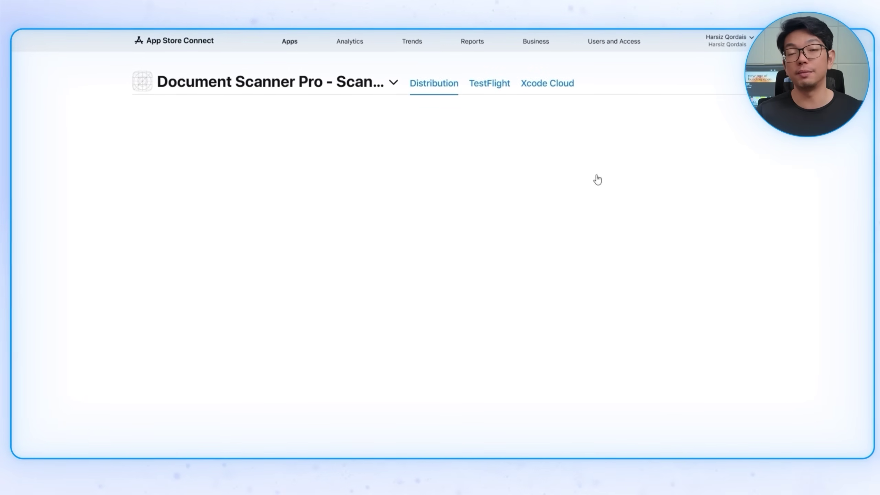
click(172, 193)
drag(244, 104, 237, 395)
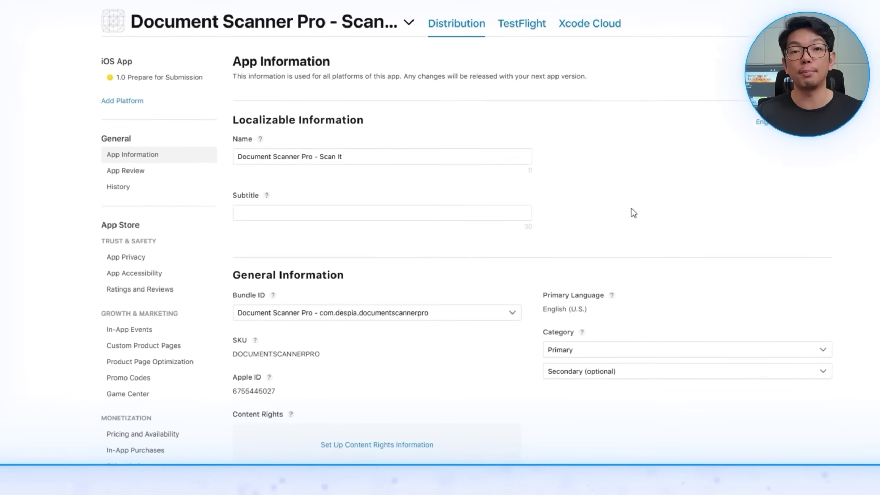
click(219, 391)
double_click(243, 387)
key(ctrl+c)
click(447, 383)
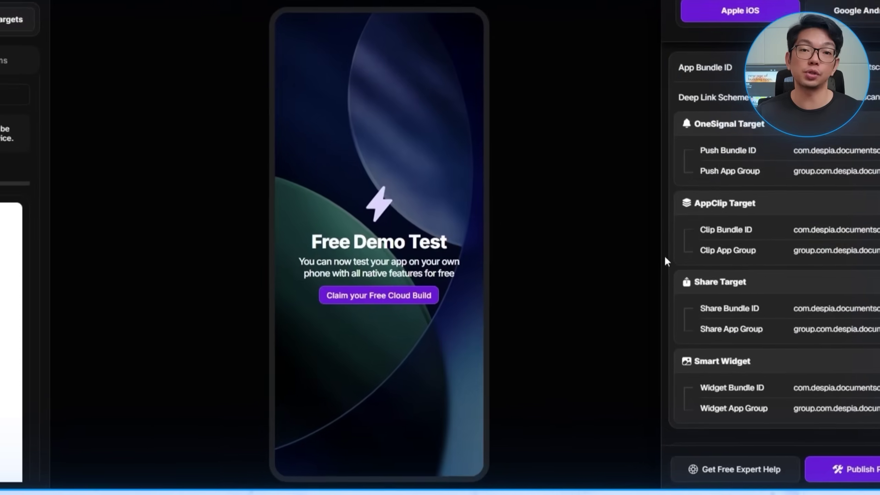
Step: Paste it into Despia's AppStore App ID field and publish the Document Scanner Pro project
scroll(664, 256, down, 5)
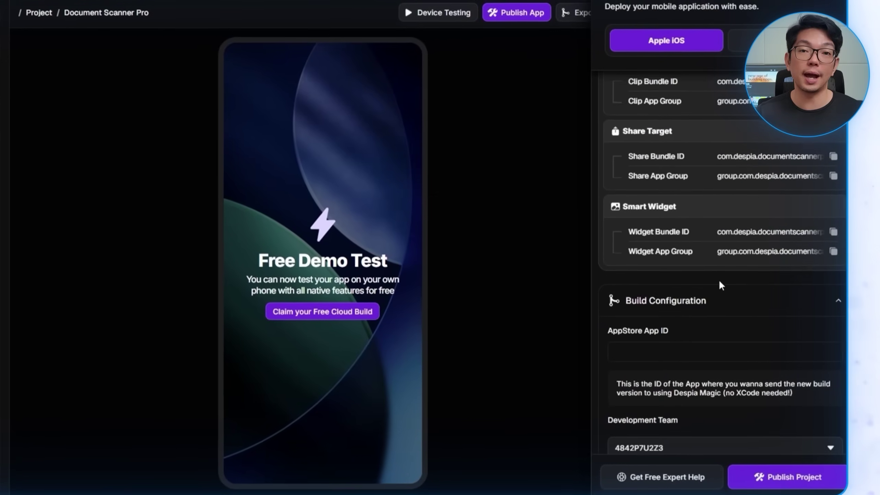
click(671, 353)
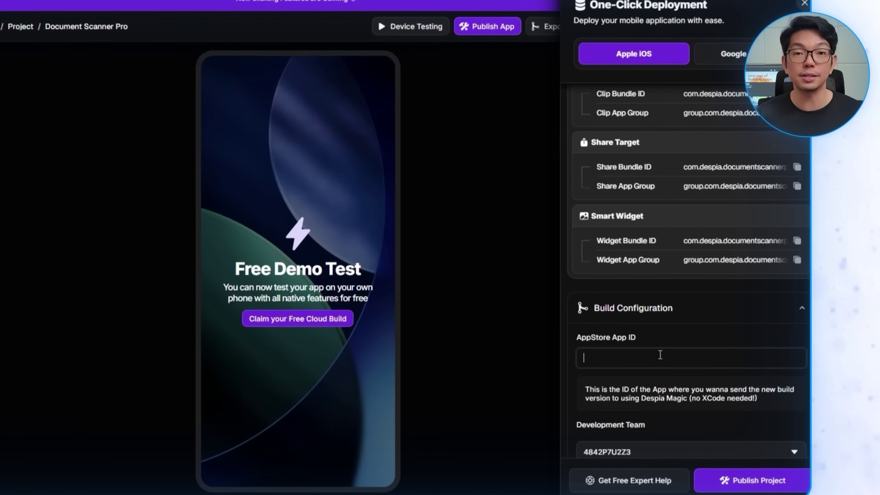
key(ctrl+v)
scroll(707, 308, down, 3)
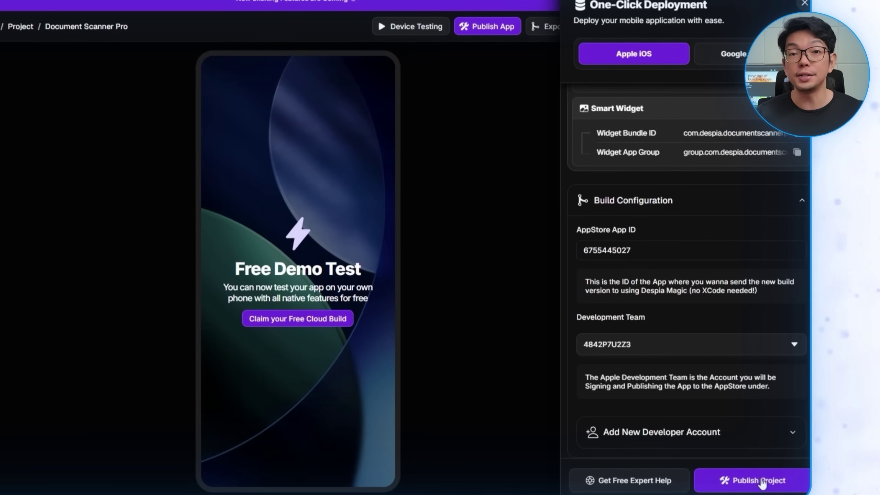
click(737, 478)
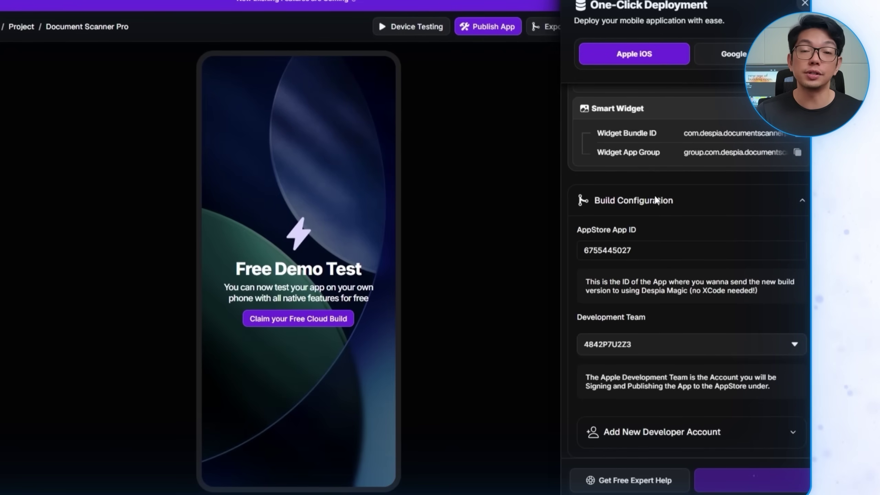
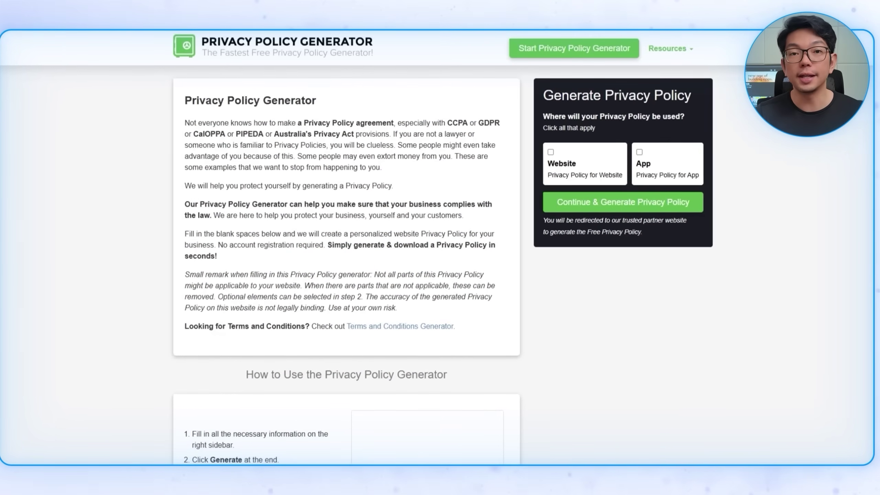
Step: Start a TermsFeed app privacy policy for 'Document Scanner Pro', owned by an individual, with a country and state
click(675, 168)
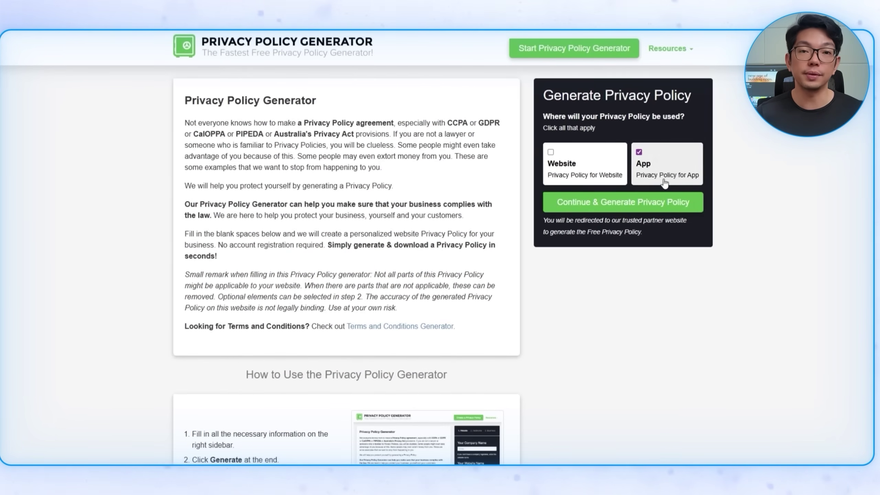
click(669, 204)
click(299, 169)
text(Document Scanner Pro)
click(322, 265)
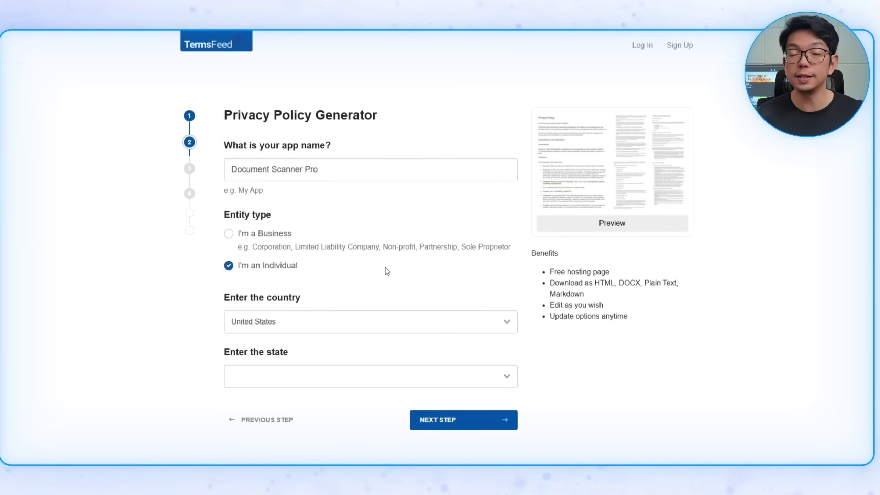
scroll(322, 265, down, 2)
click(364, 311)
click(450, 329)
click(468, 353)
Step: Answer No to analytics, emails, ads, payments, remarketing, CCPA, GDPR, CalOPPA and children's data questions
click(249, 295)
scroll(247, 312, down, 5)
click(244, 312)
scroll(245, 329, down, 2)
click(243, 319)
scroll(242, 355, down, 3)
click(242, 279)
click(255, 350)
click(242, 434)
scroll(277, 431, down, 10)
click(238, 300)
scroll(239, 305, down, 4)
click(243, 287)
click(255, 416)
scroll(250, 346, down, 8)
click(243, 253)
Step: Add email as the contact method, enter contact email addresses, generate the policy and copy its hosted link
click(251, 336)
scroll(292, 302, down, 3)
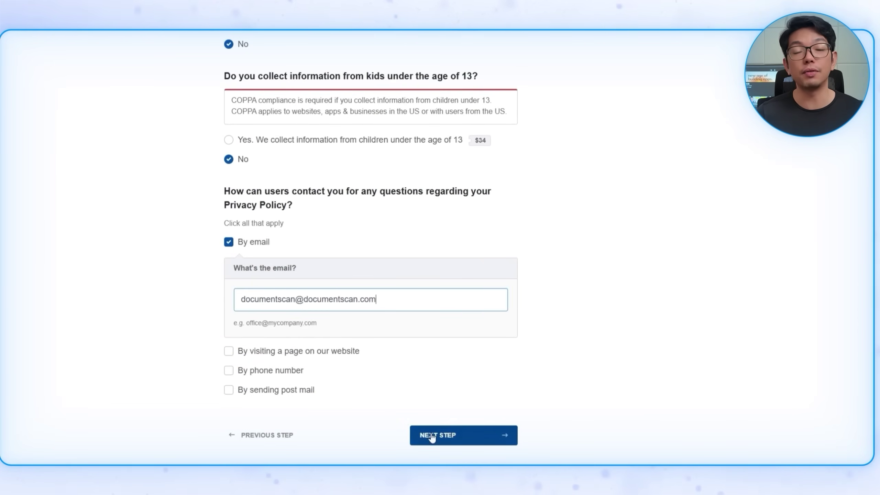
click(431, 437)
click(467, 188)
click(478, 316)
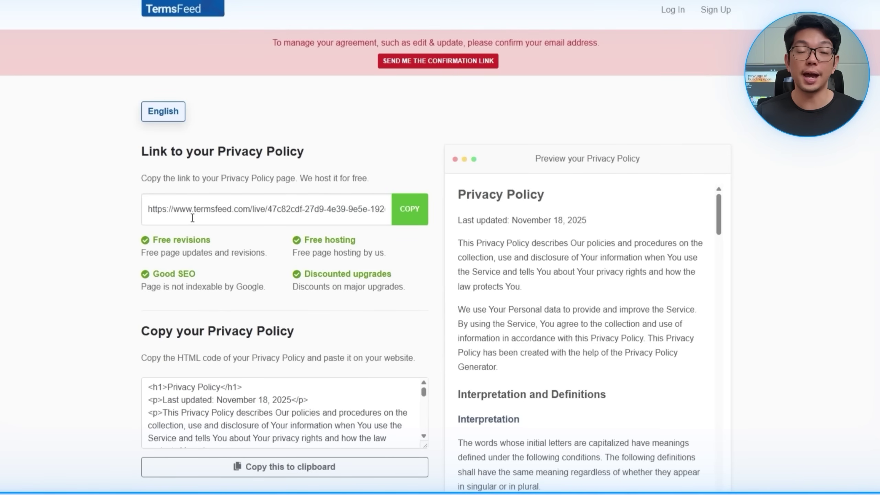
click(396, 210)
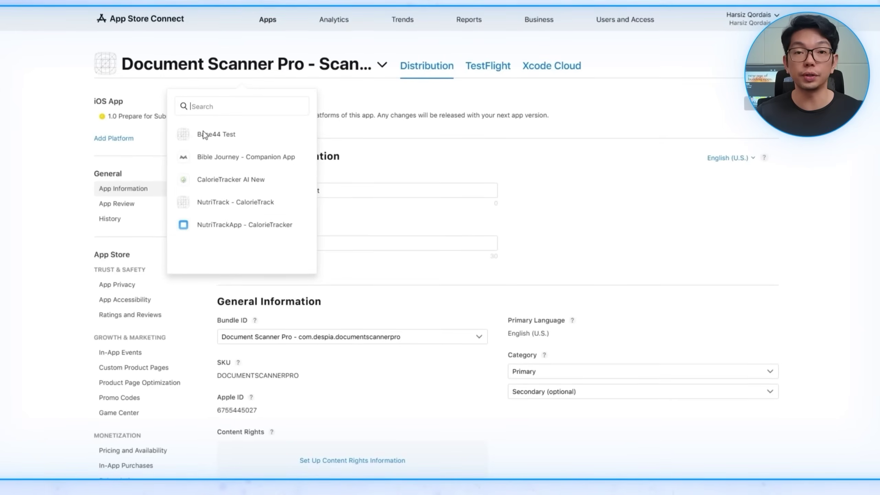
click(471, 239)
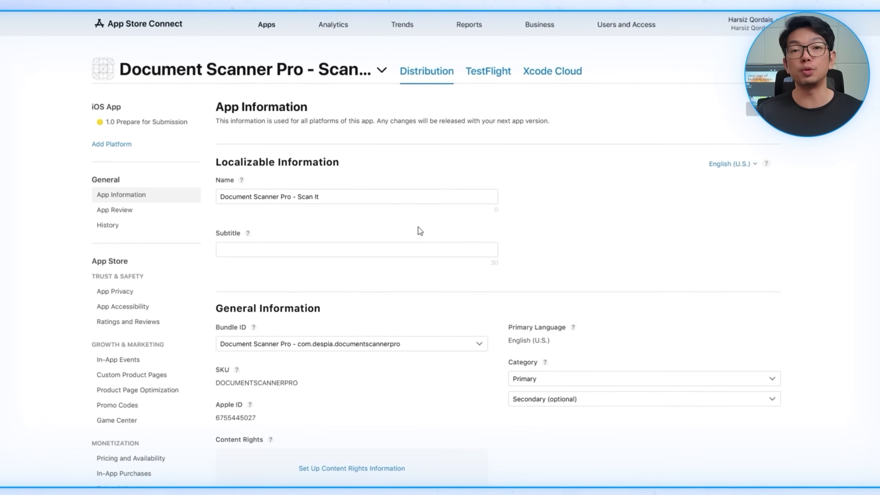
Step: Upload three screenshots each for iPhone and iPad to version 1.0
click(133, 132)
scroll(484, 302, down, 5)
scroll(485, 236, up, 2)
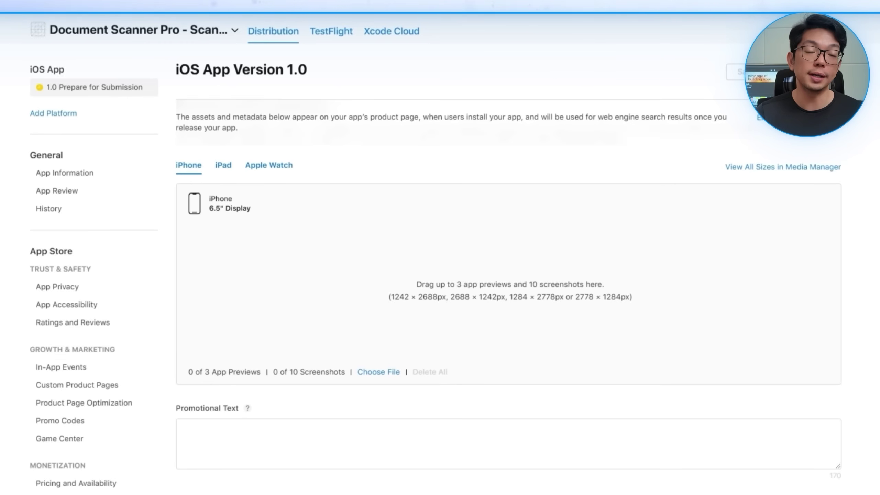
drag(458, 492, 428, 277)
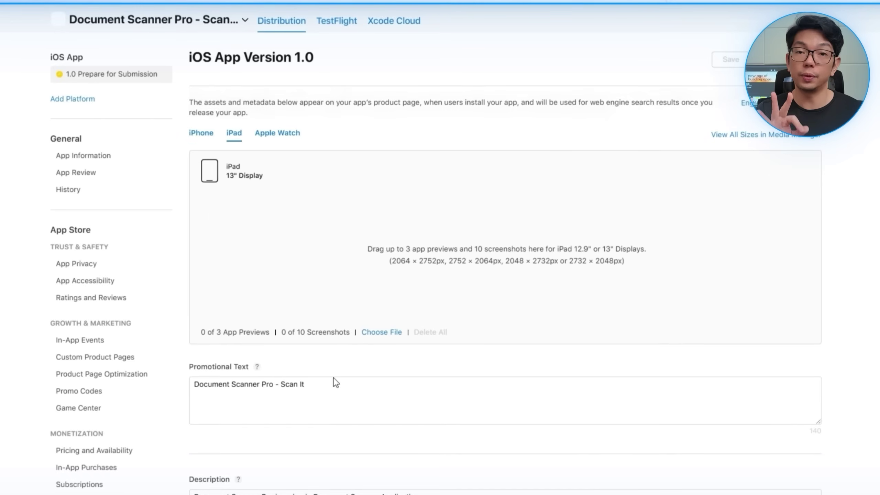
drag(312, 303, 330, 251)
click(612, 336)
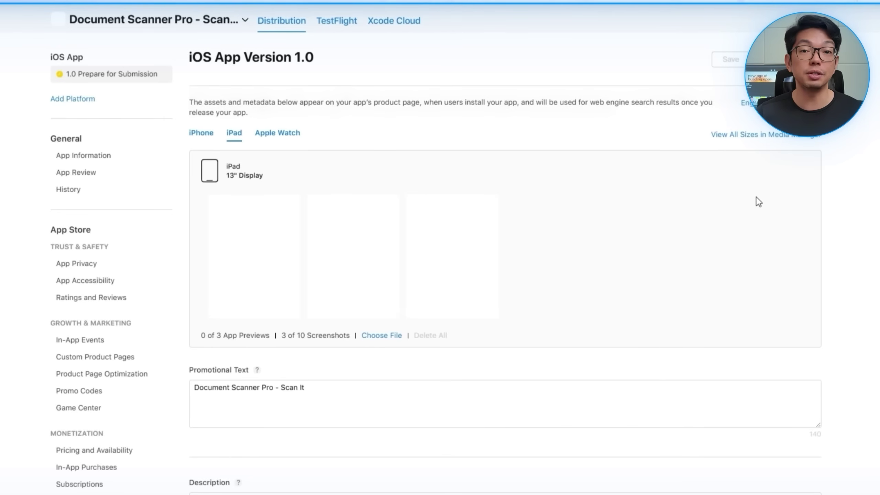
Step: Enter the promotional text 'Document Scanner Pro - Scan It'
click(203, 134)
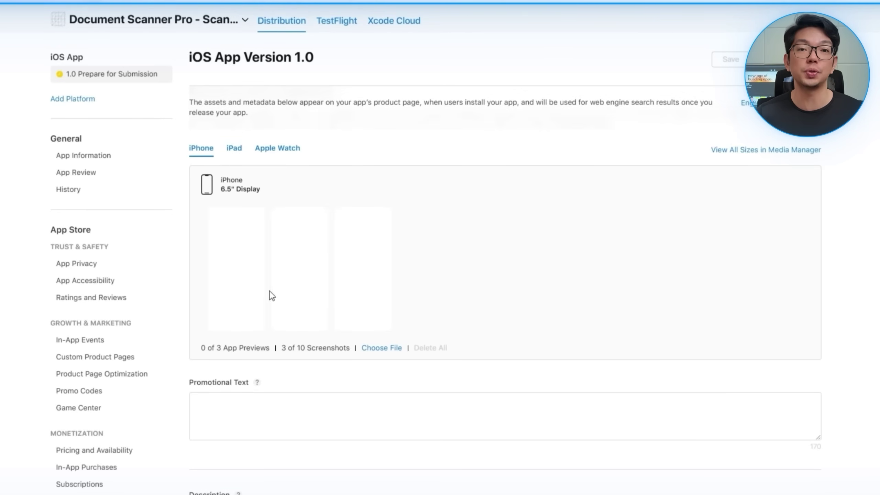
scroll(272, 295, down, 5)
click(310, 245)
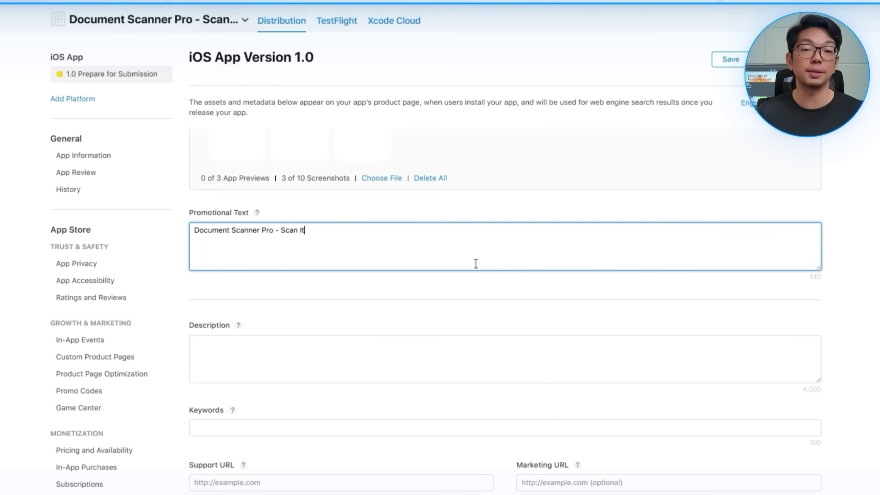
Step: Write the app description and enter the keywords 'Scanning, Files, Documents'
scroll(486, 264, down, 3)
click(480, 242)
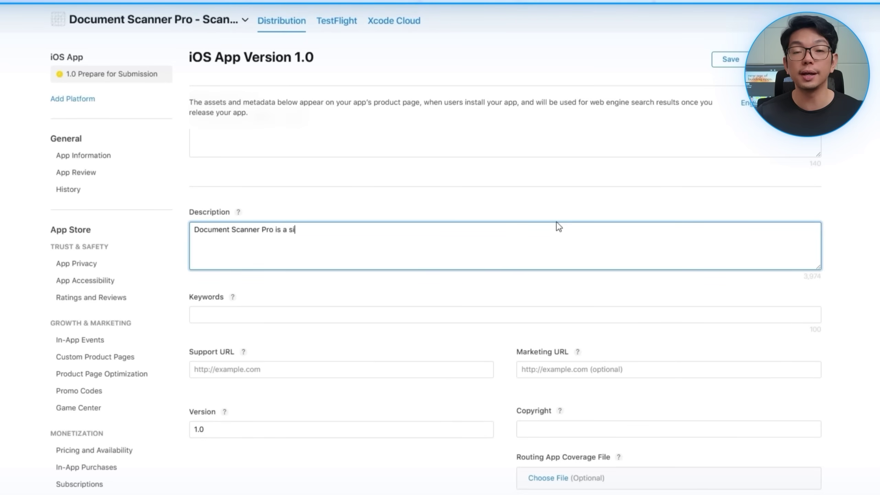
text(pplication)
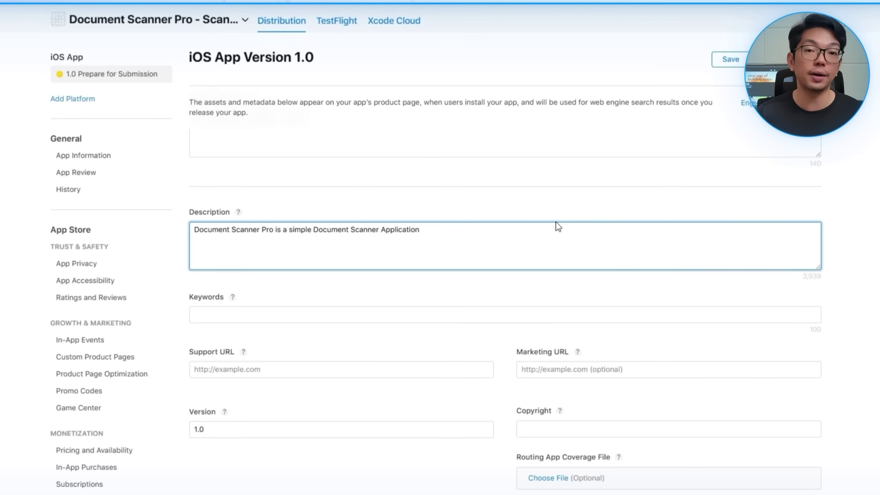
click(432, 310)
text(Scanning, Files, Documents)
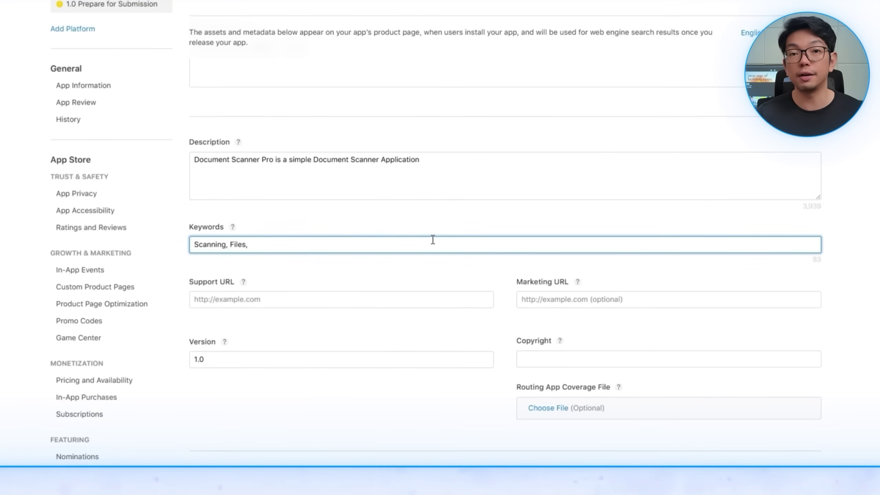
Step: Paste the TermsFeed privacy policy link as both the support URL and marketing URL
click(335, 304)
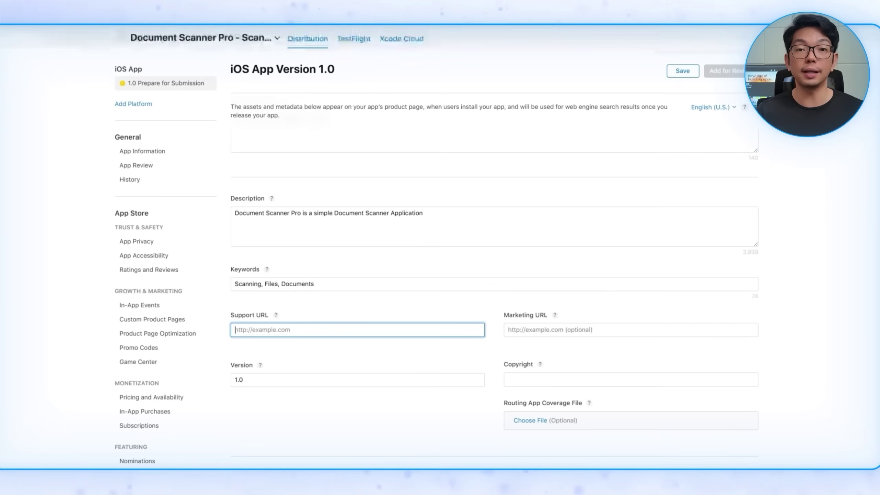
key(ctrl+v)
key(Tab)
key(ctrl+v)
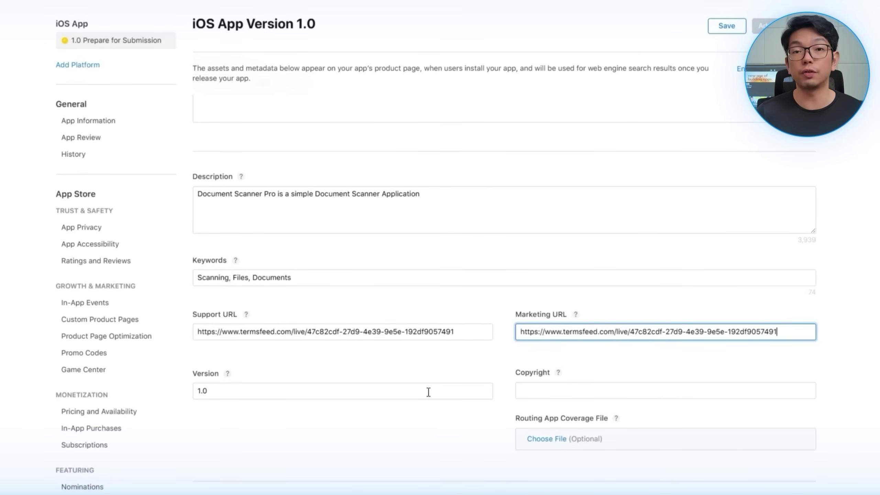
Step: Set the copyright to 'Document Scanner Pro' and attach build 1 (1.0.0)
scroll(429, 391, down, 3)
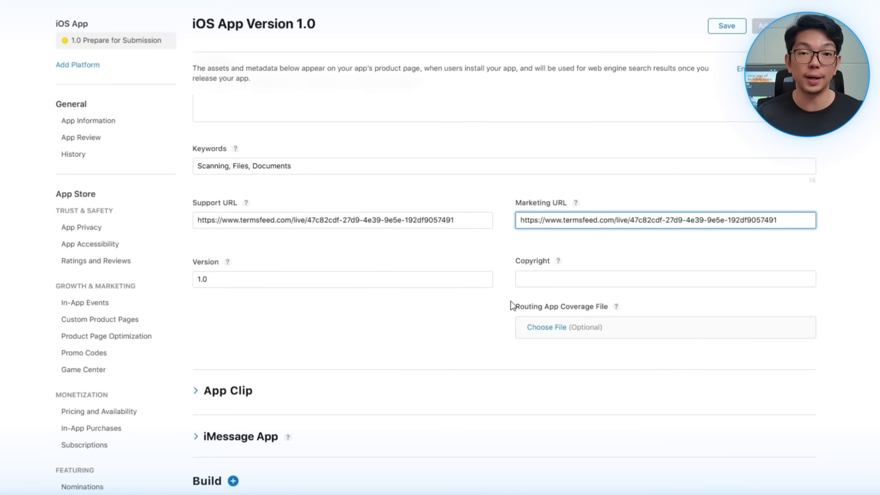
click(544, 281)
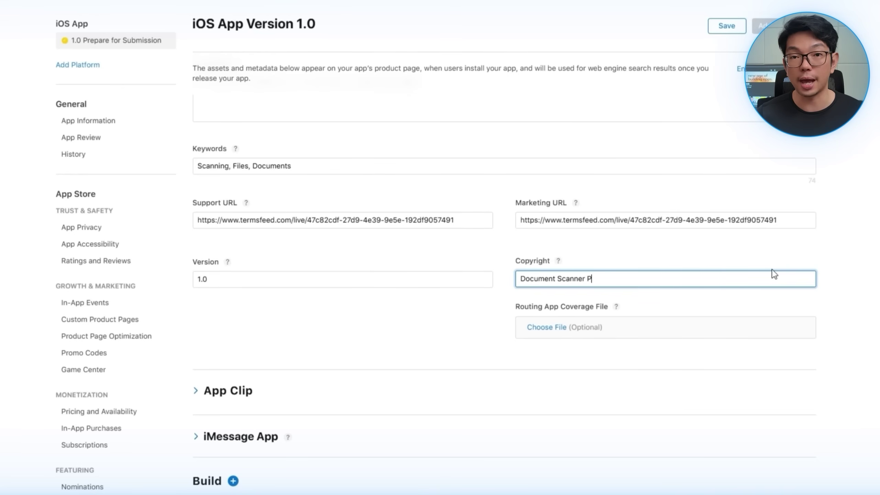
scroll(493, 301, down, 6)
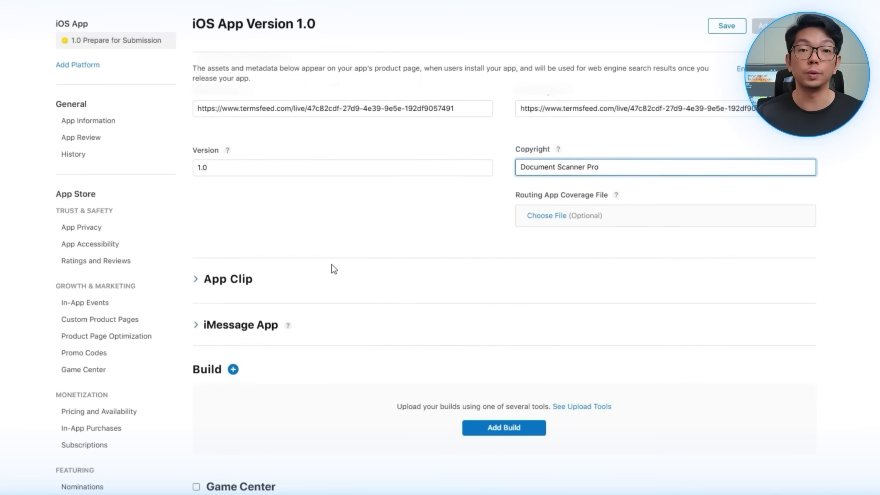
click(506, 320)
click(414, 212)
click(576, 336)
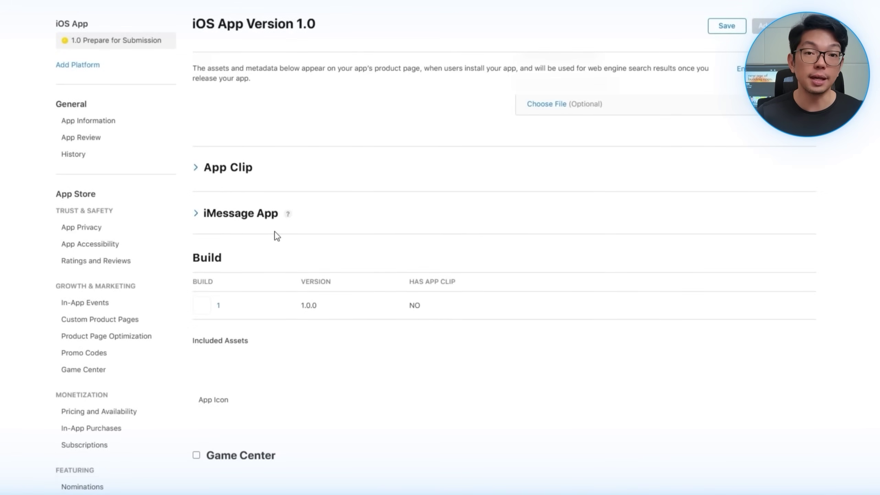
Step: Turn off the sign-in required option for App Review
scroll(487, 311, down, 6)
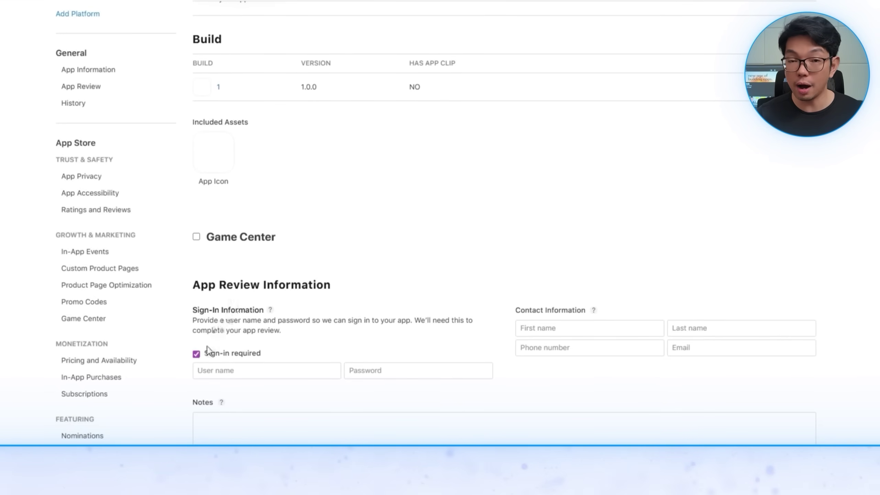
click(197, 354)
scroll(432, 291, down, 4)
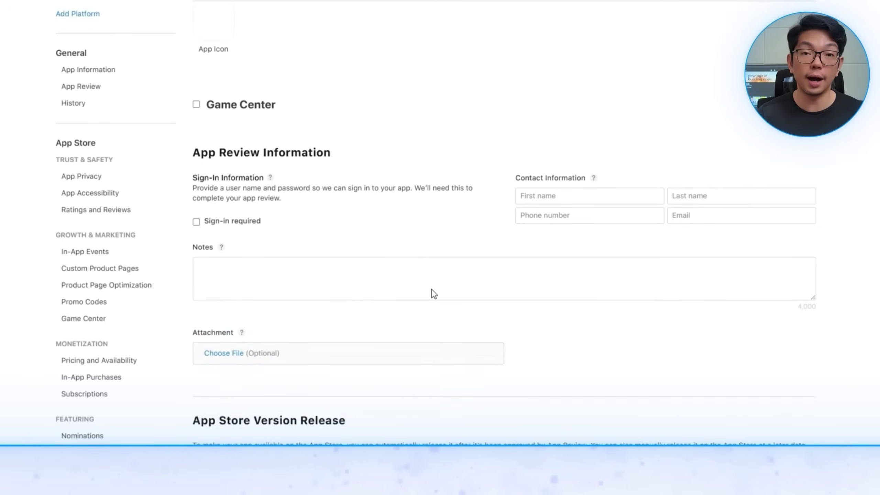
scroll(450, 294, down, 3)
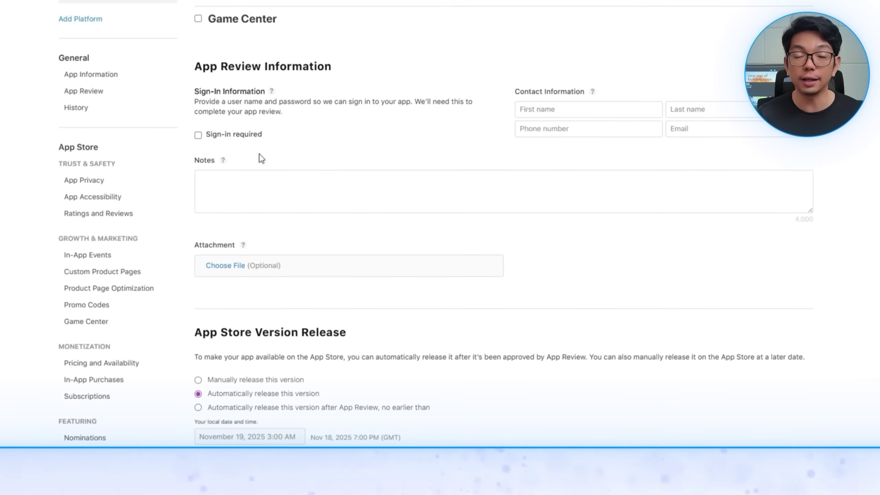
scroll(508, 312, down, 3)
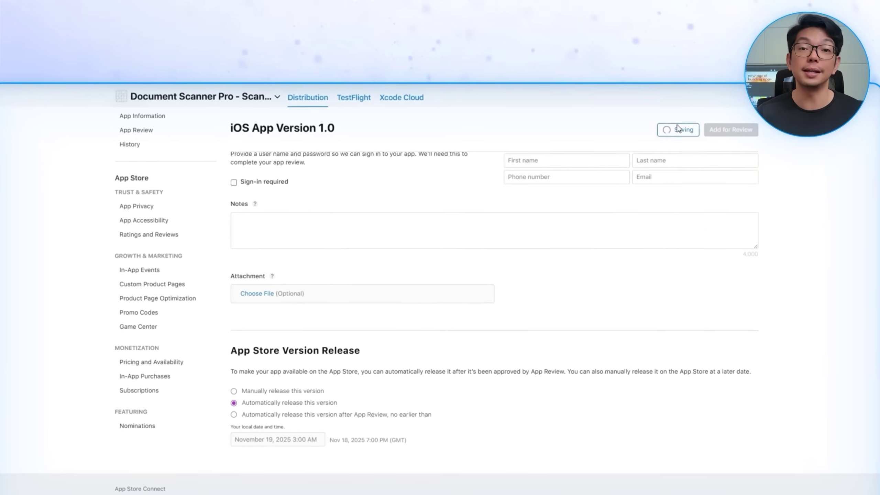
Step: Save the version, then set the app subtitle to 'Document Scanning made easy'
click(674, 110)
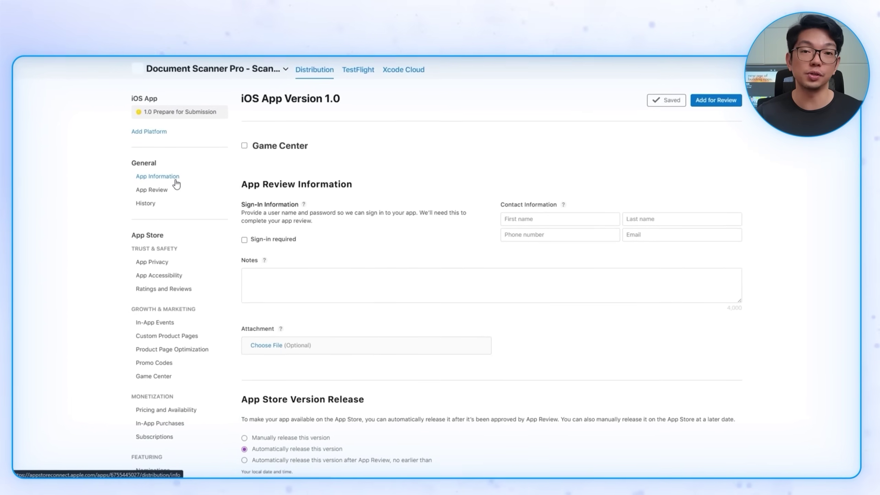
click(177, 174)
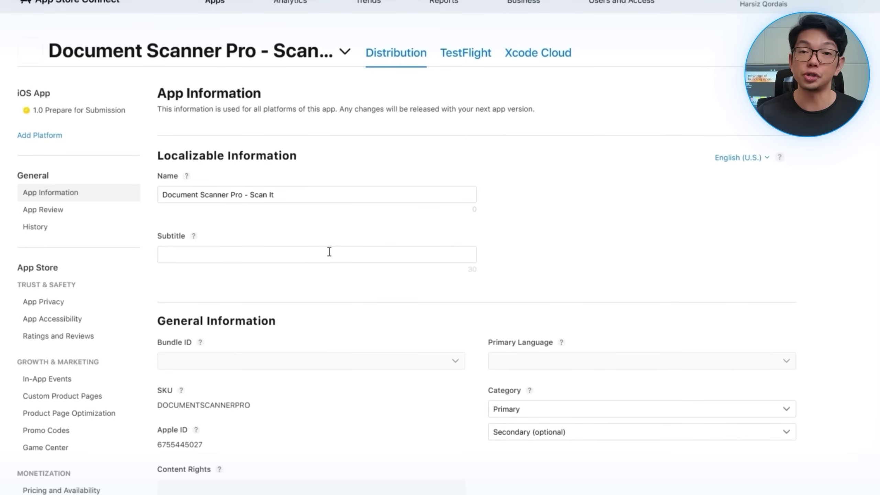
click(329, 252)
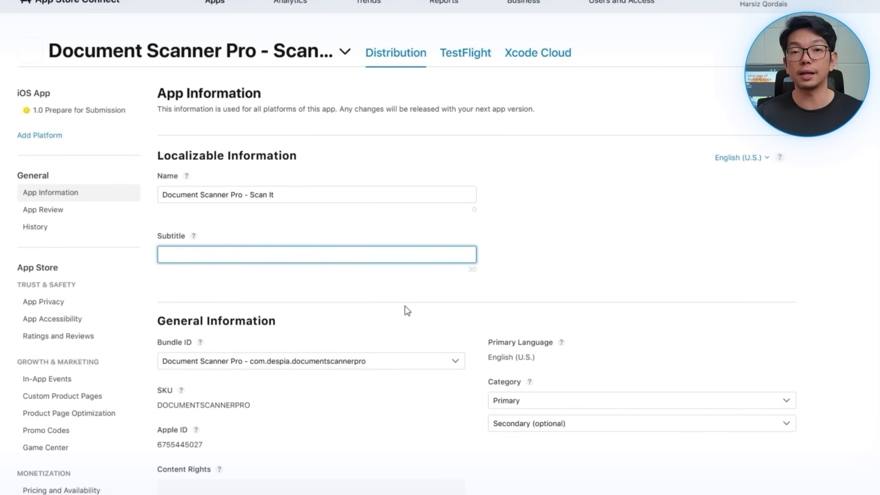
text(easy)
Step: Set the primary category to Business, leaving the secondary category unchanged
scroll(443, 269, down, 2)
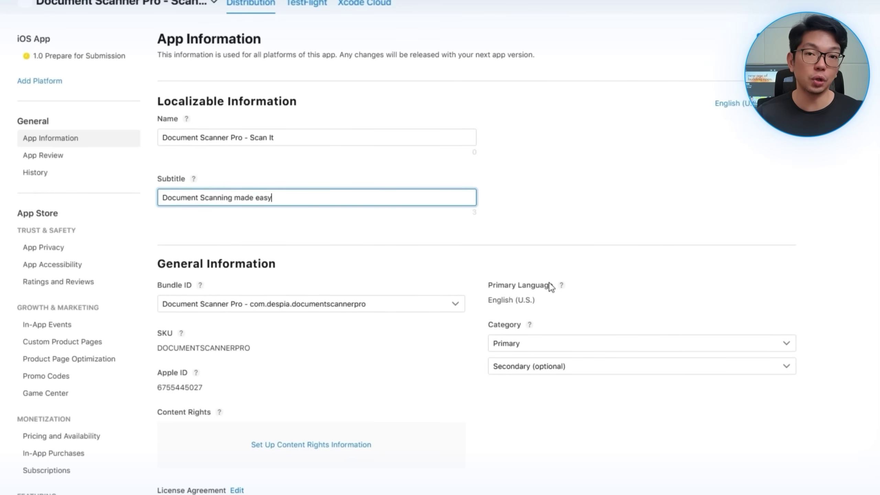
click(526, 373)
click(445, 373)
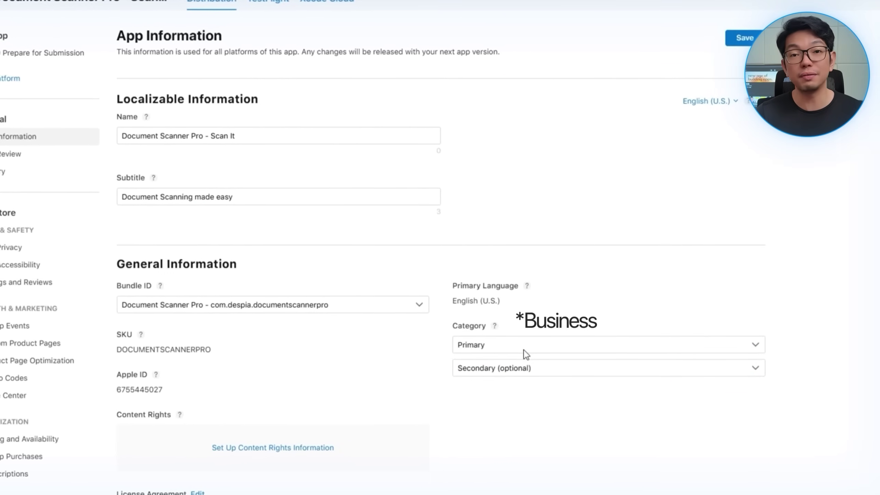
click(524, 350)
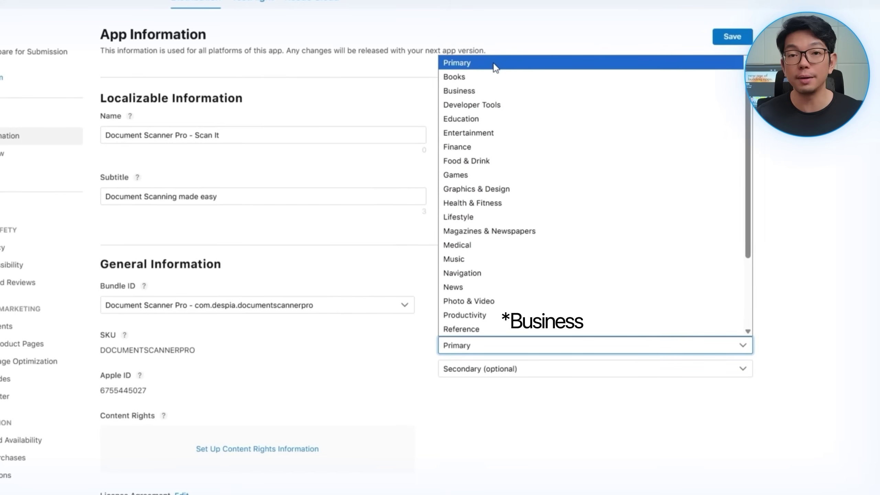
click(500, 88)
Step: Declare in content rights that the app contains no third-party content
scroll(440, 236, down, 5)
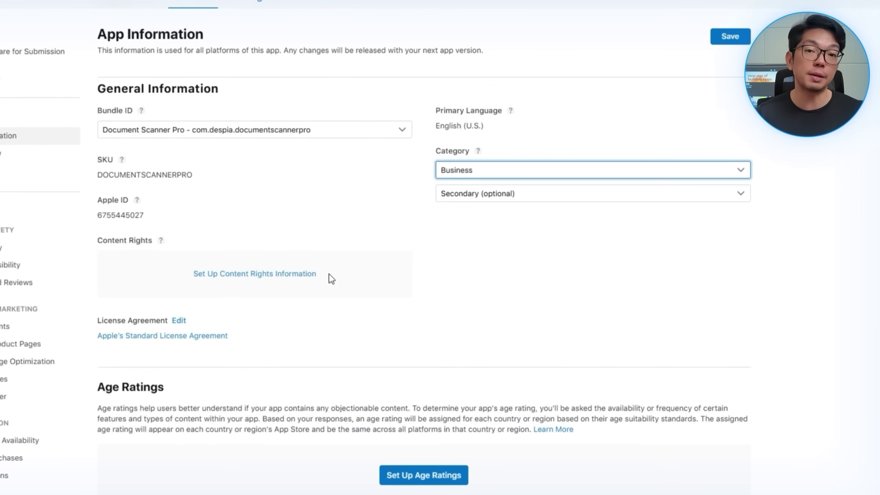
click(279, 267)
click(291, 291)
click(529, 338)
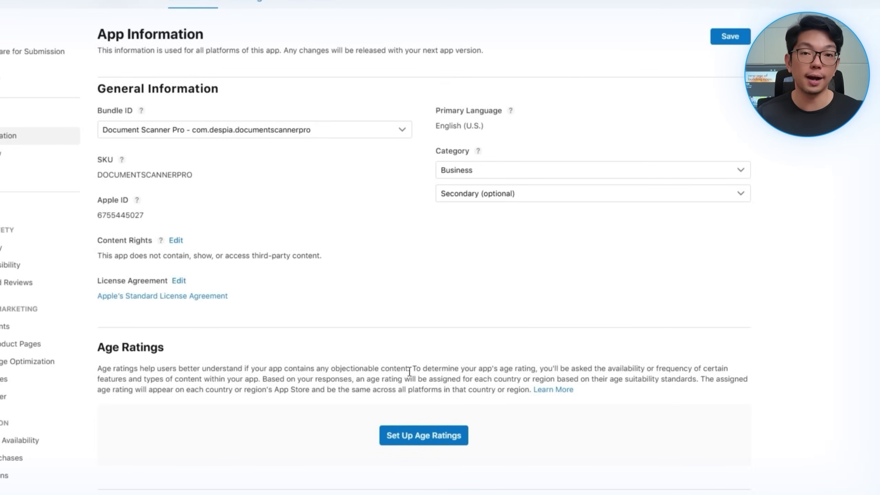
Step: Answer No or None for messaging, alcohol, medical information and sexual content in the age rating questionnaire
scroll(409, 371, down, 3)
click(422, 376)
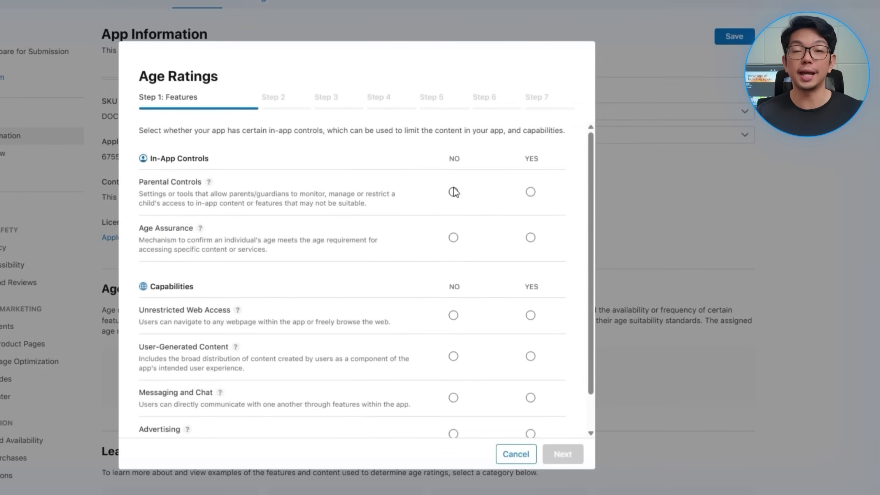
click(453, 398)
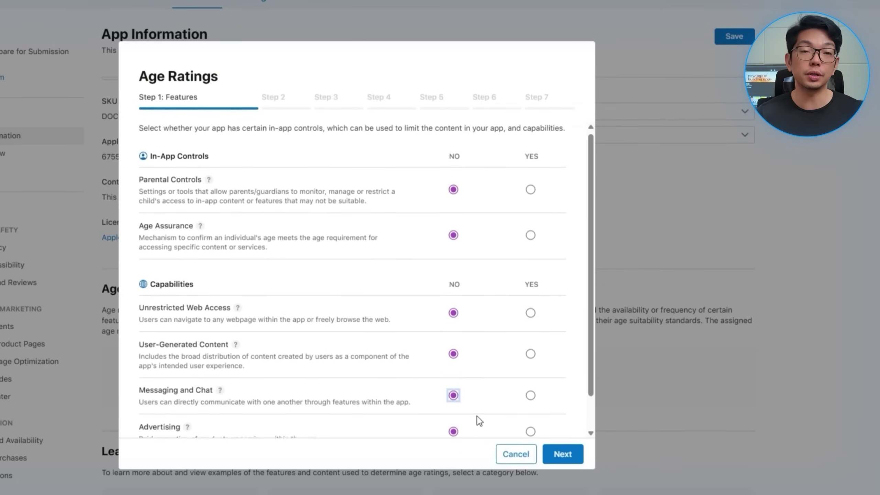
click(562, 453)
click(413, 318)
click(563, 453)
click(412, 239)
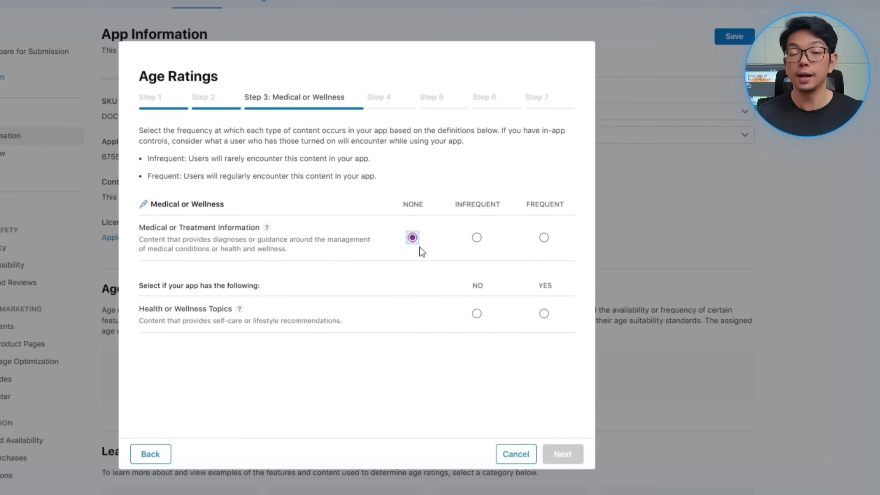
click(555, 447)
click(412, 343)
click(563, 454)
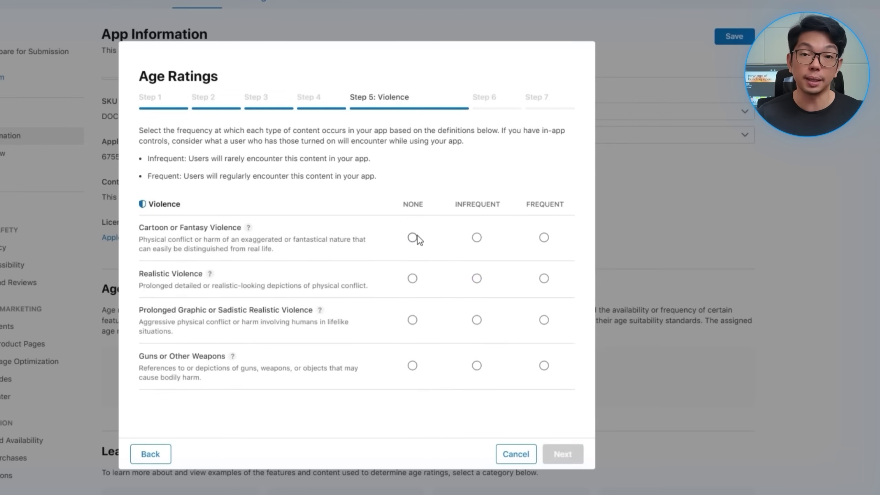
Step: Mark violence, gambling, contests and loot boxes as none, then save the 4+ rating
click(412, 319)
click(412, 365)
click(563, 454)
click(406, 237)
click(407, 282)
scroll(450, 312, down, 1)
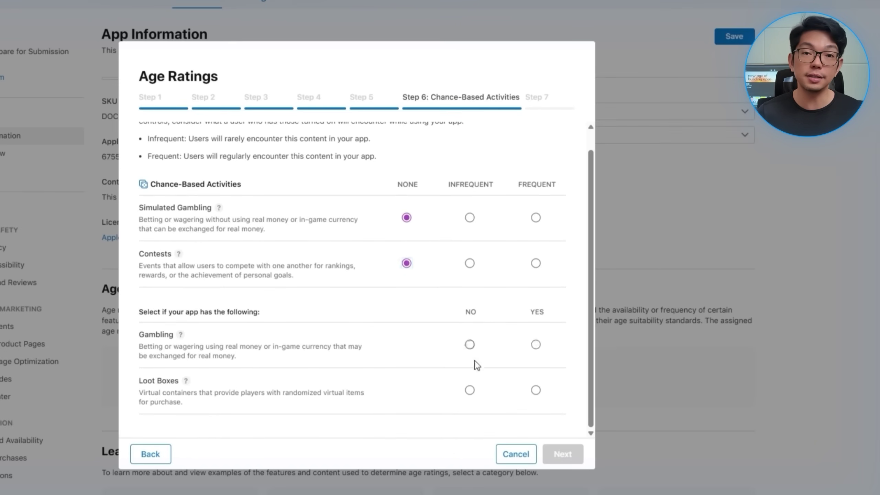
click(470, 389)
click(563, 453)
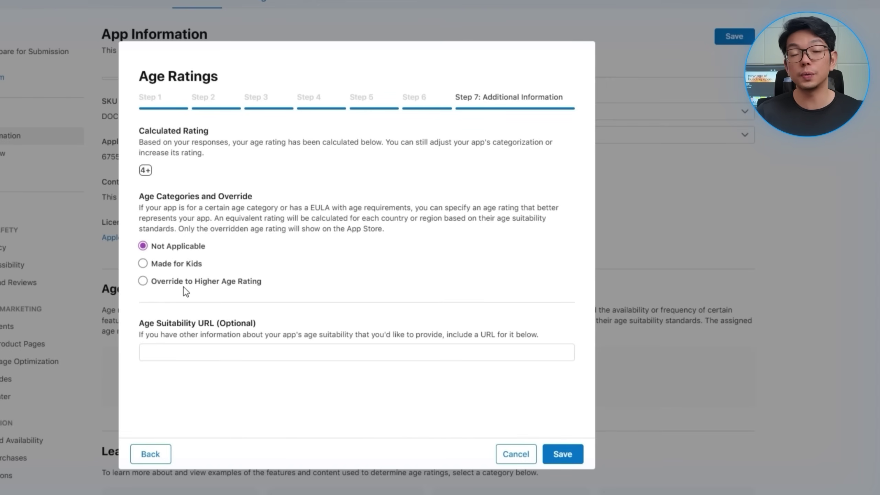
click(563, 454)
scroll(635, 195, down, 5)
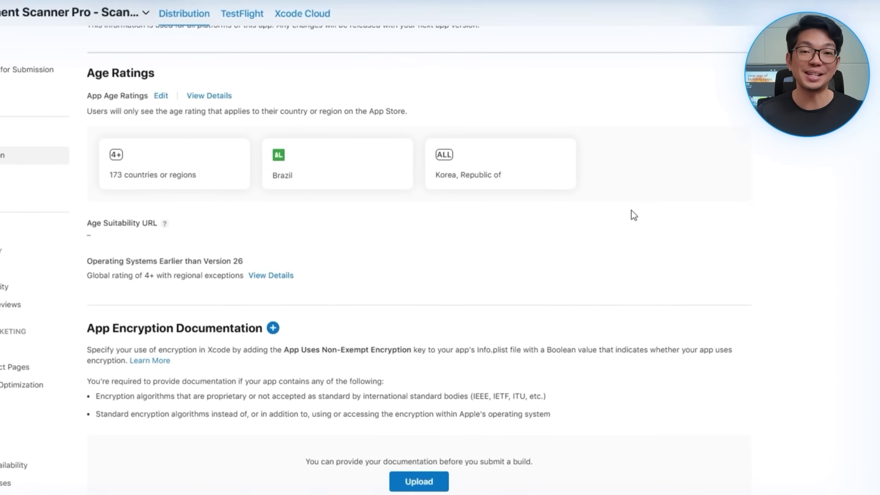
scroll(624, 335, up, 5)
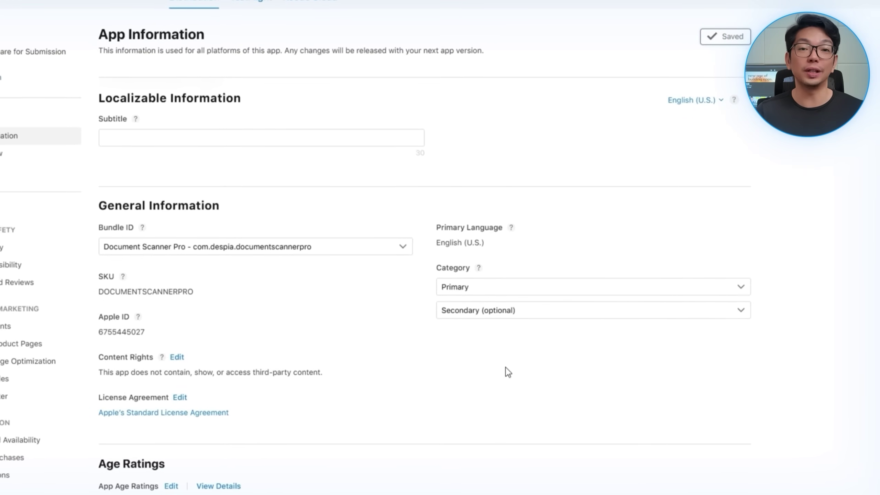
Step: Set the app's price to $0.00 (free) for all countries
click(14, 440)
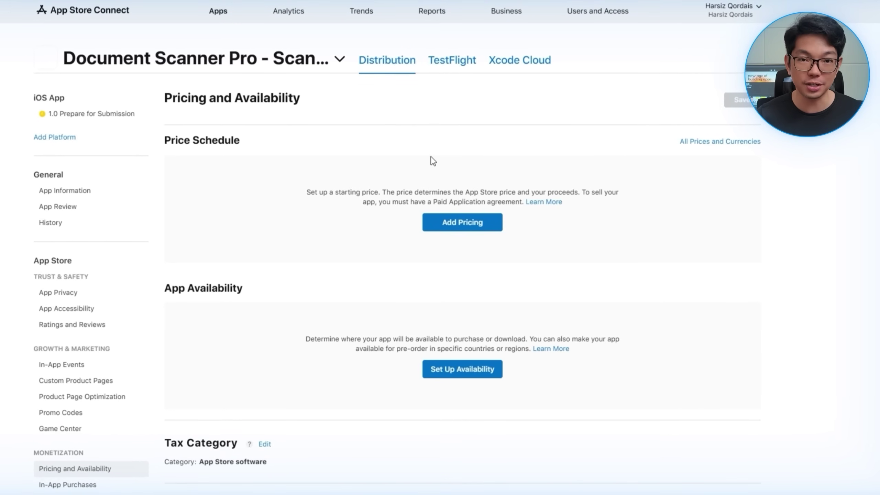
scroll(381, 163, down, 3)
click(468, 166)
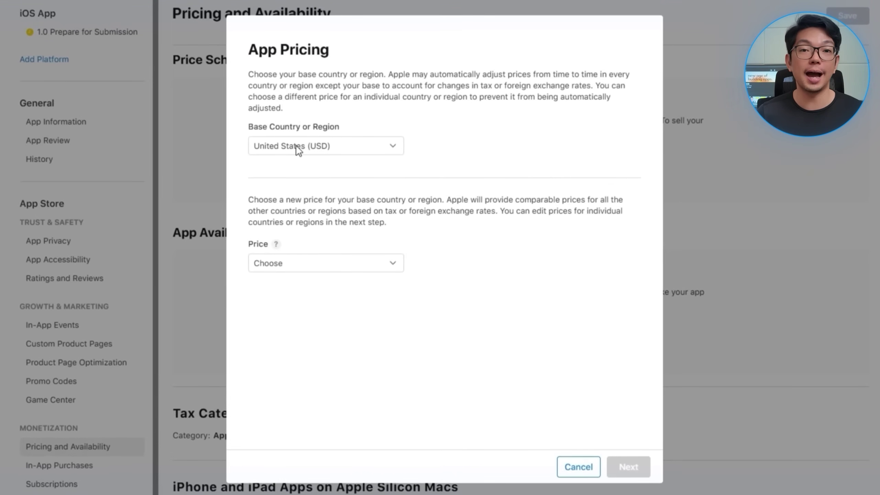
click(327, 267)
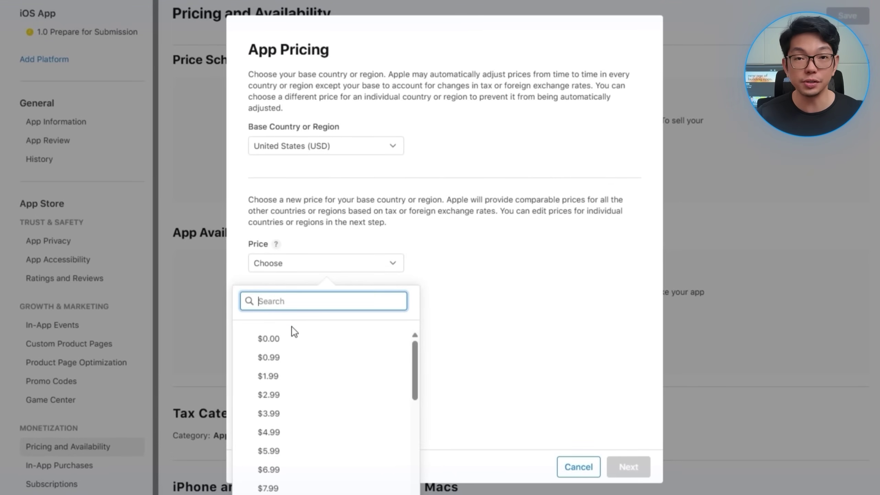
click(287, 340)
click(634, 472)
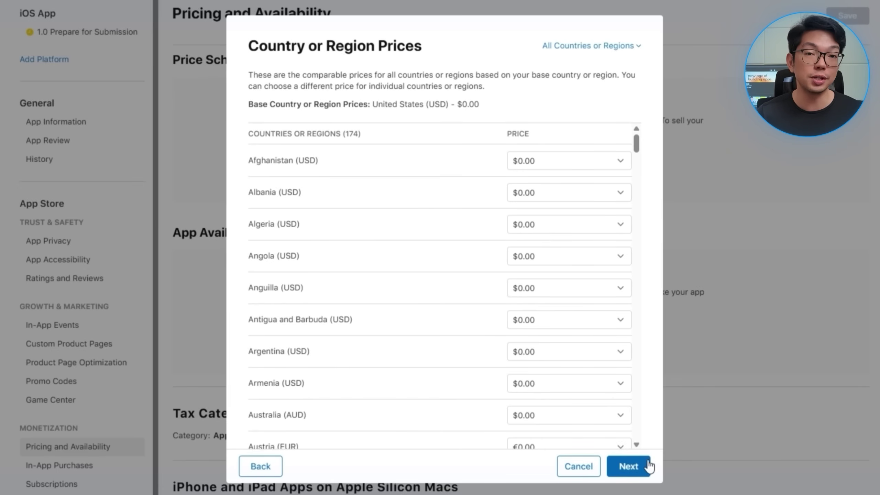
click(638, 473)
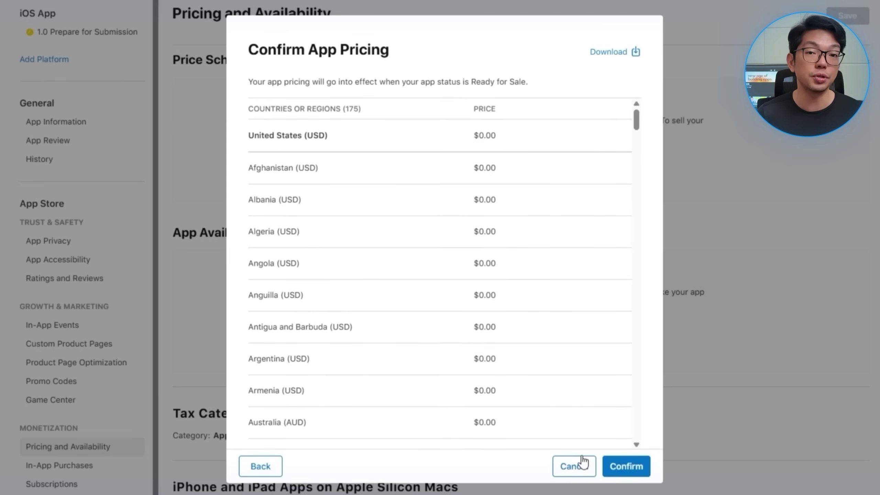
click(639, 472)
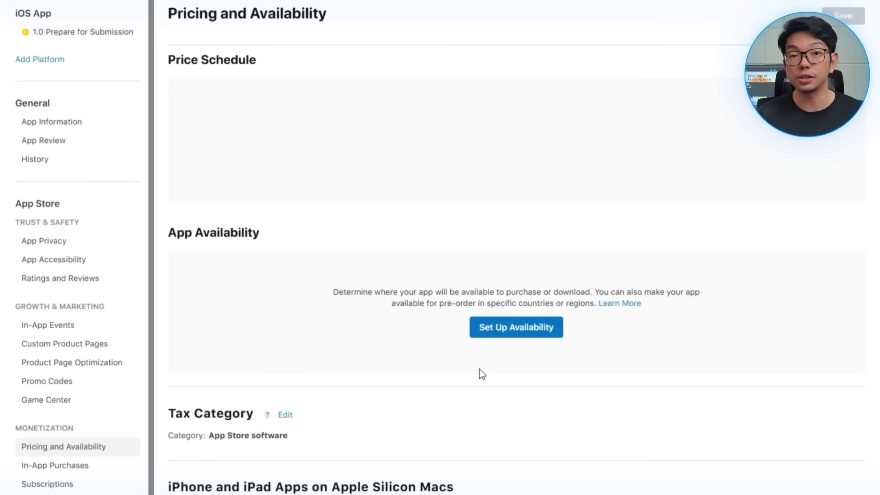
Step: Make the app available in all 175 countries or regions
click(480, 356)
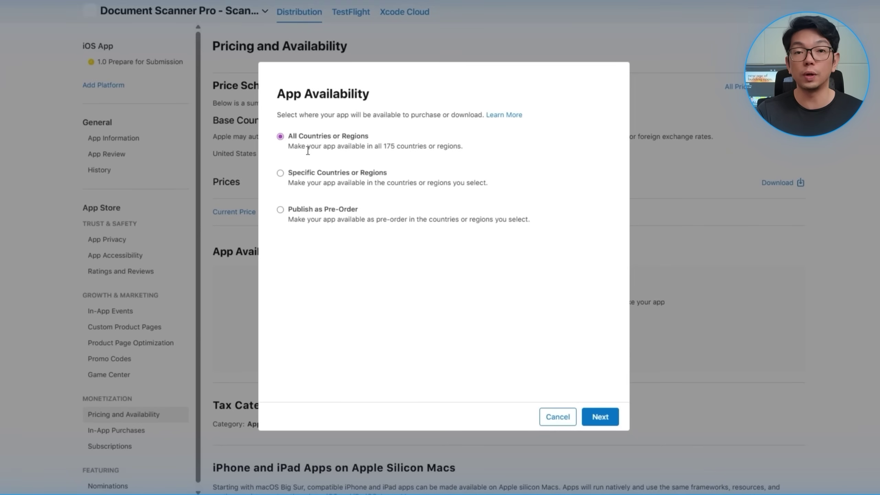
key(Return)
key(Return)
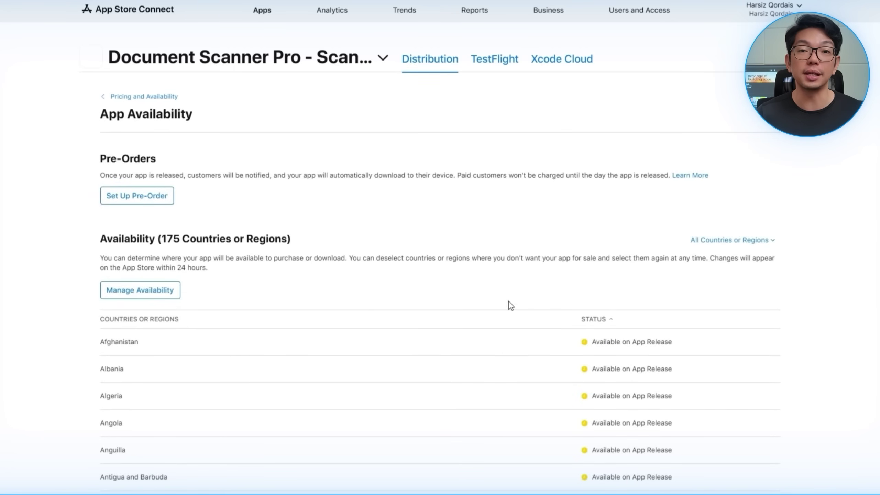
scroll(364, 284, down, 20)
scroll(517, 361, up, 20)
click(166, 97)
scroll(384, 308, down, 5)
scroll(372, 265, up, 2)
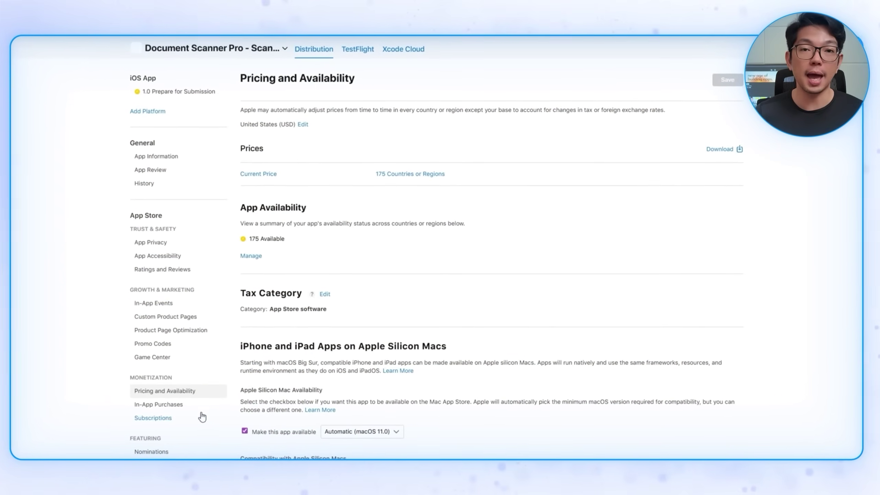
Step: Save the hosted TermsFeed privacy policy URL in App Privacy
click(163, 242)
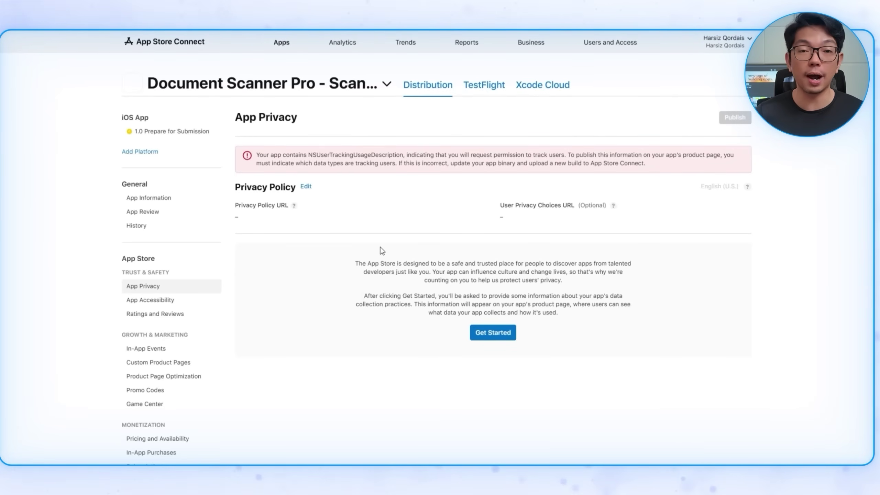
click(306, 186)
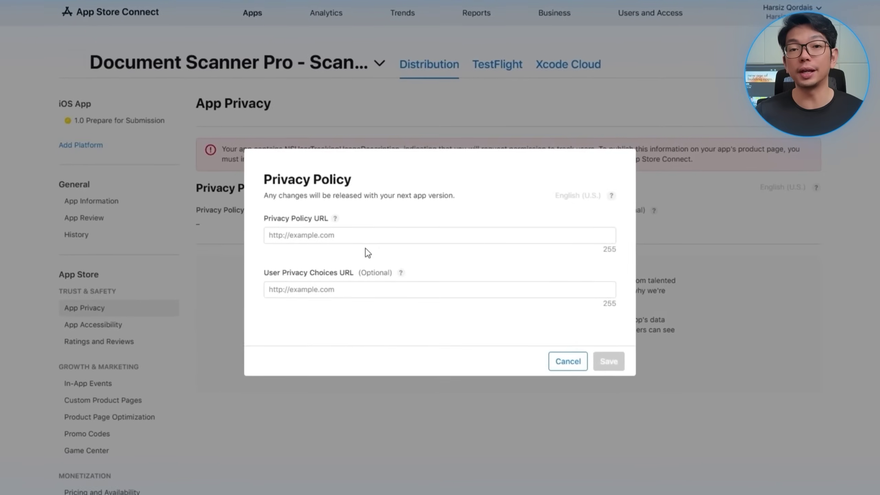
click(365, 243)
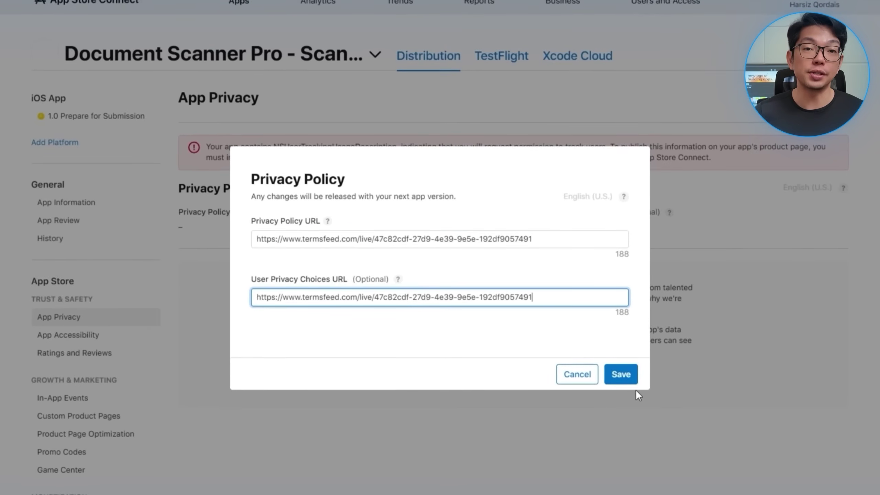
click(620, 374)
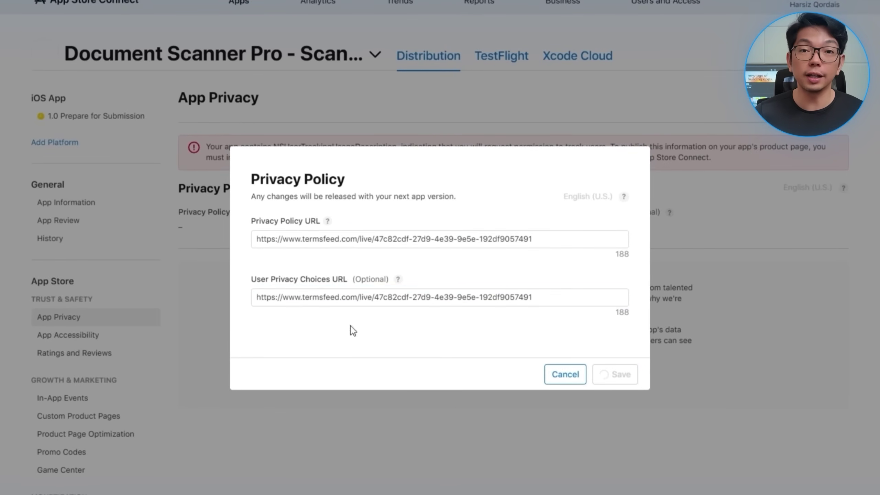
Step: Declare that the app collects data, selecting only Photos or Videos as the collected type
click(509, 378)
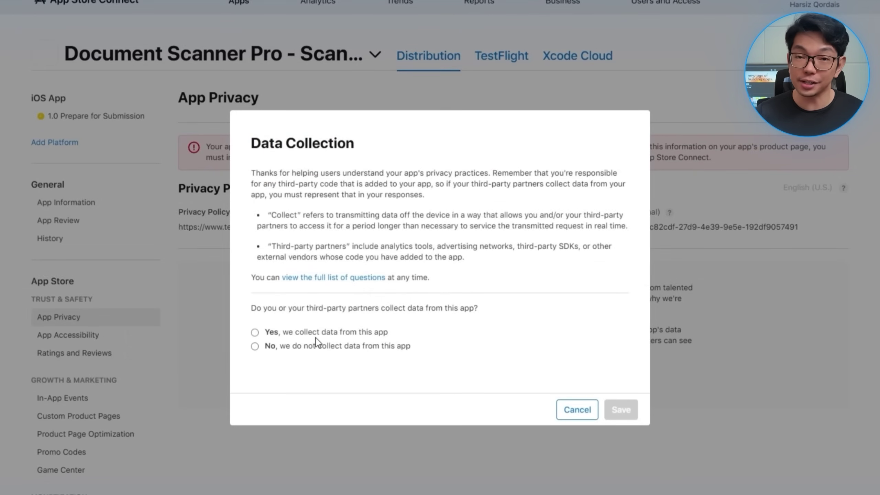
click(316, 335)
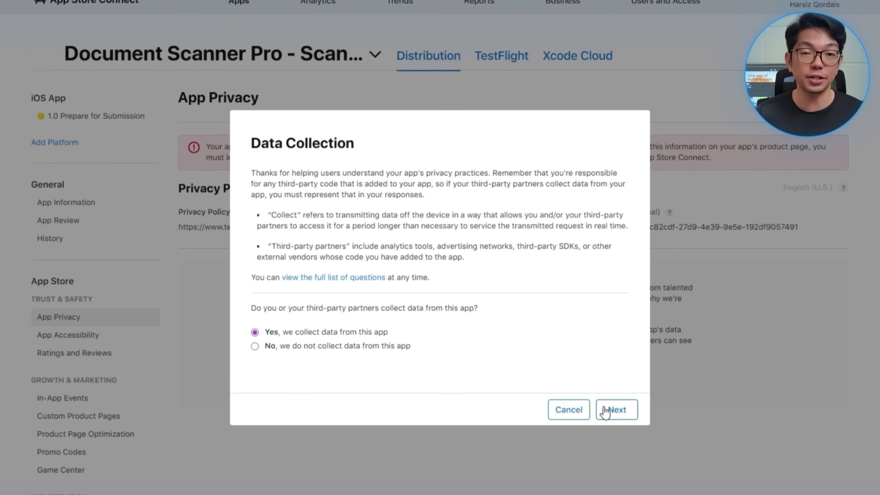
click(615, 409)
scroll(456, 394, down, 15)
scroll(290, 215, down, 20)
click(273, 168)
click(272, 168)
click(338, 209)
scroll(436, 238, down, 8)
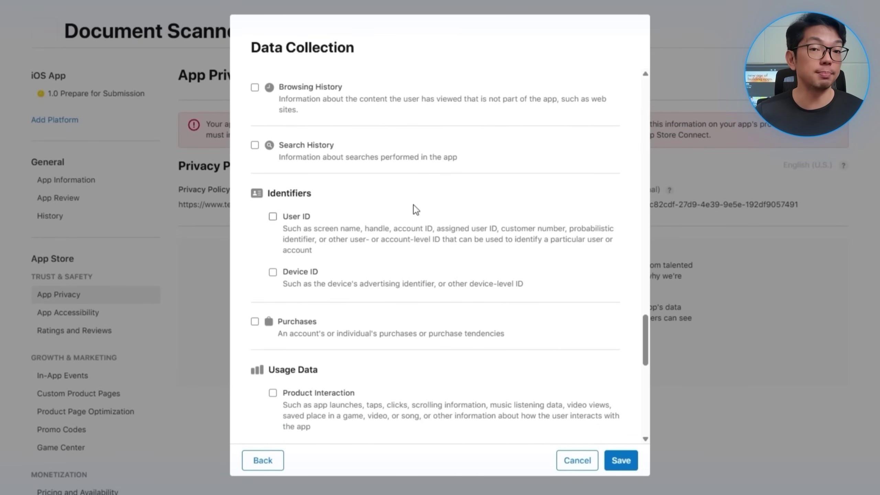
scroll(435, 238, down, 7)
scroll(496, 294, down, 6)
click(610, 458)
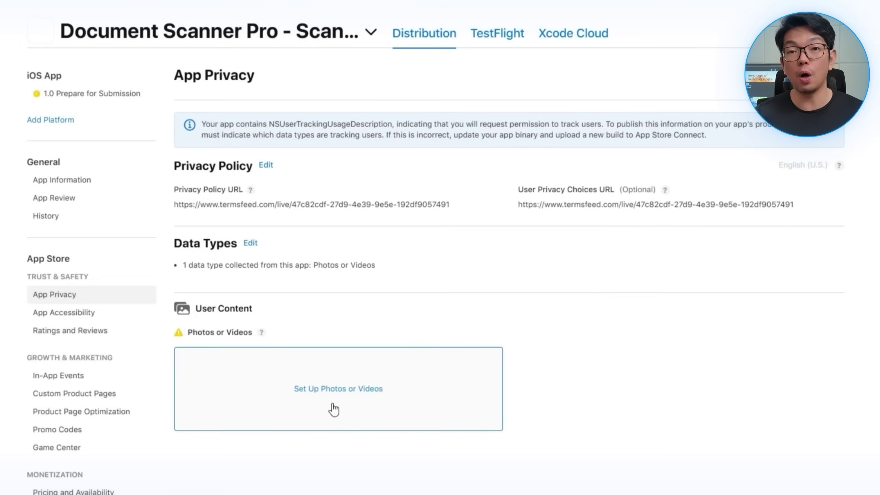
Step: Set Photos or Videos use to App Functionality and tracking, then publish the privacy responses
click(333, 404)
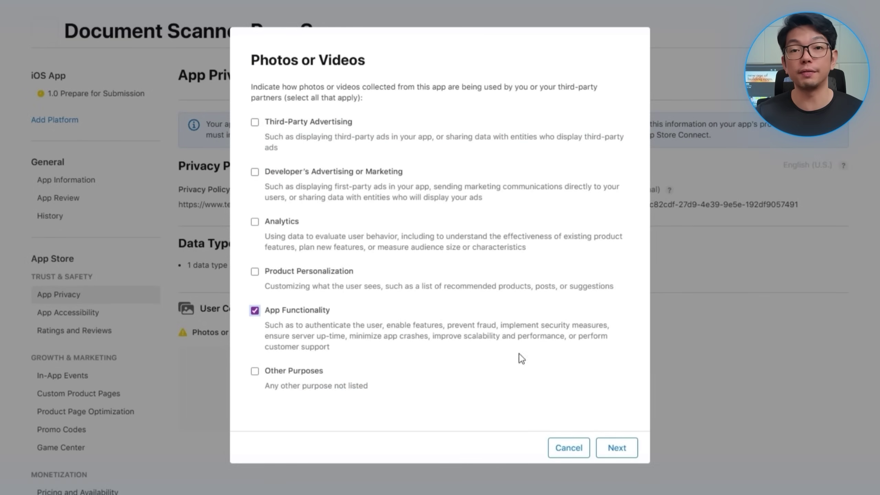
click(616, 447)
click(613, 437)
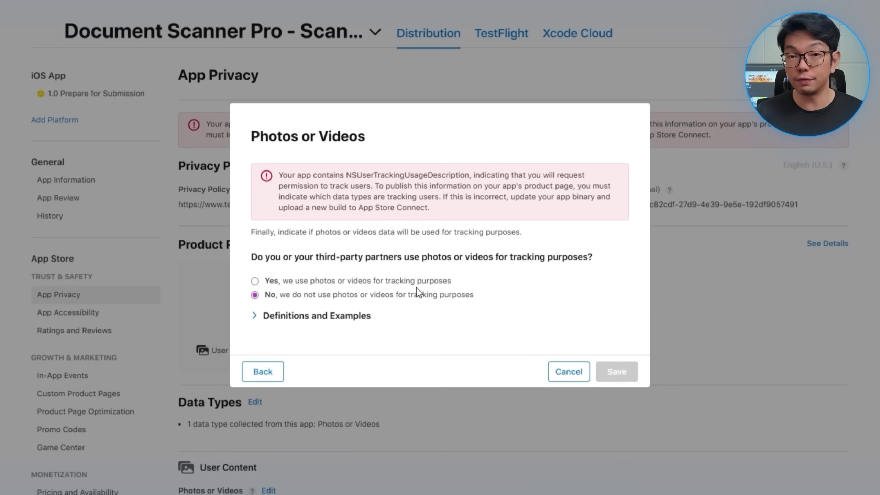
click(253, 281)
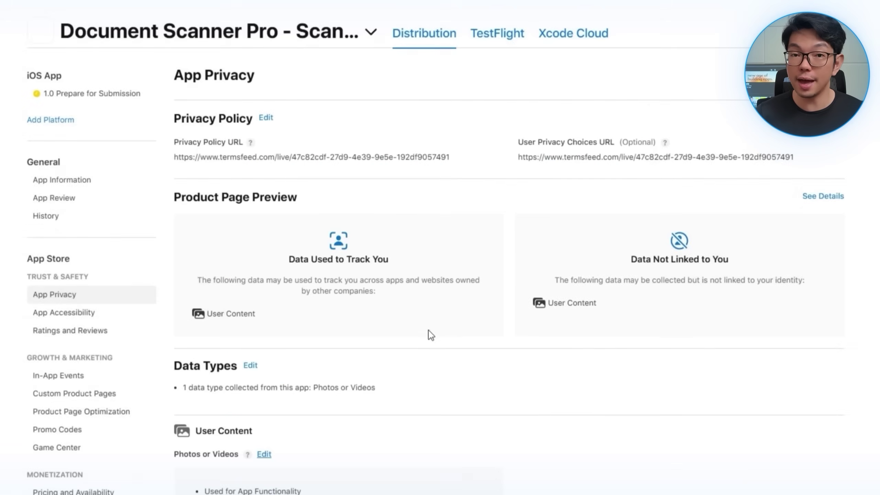
scroll(511, 270, down, 3)
scroll(658, 183, up, 3)
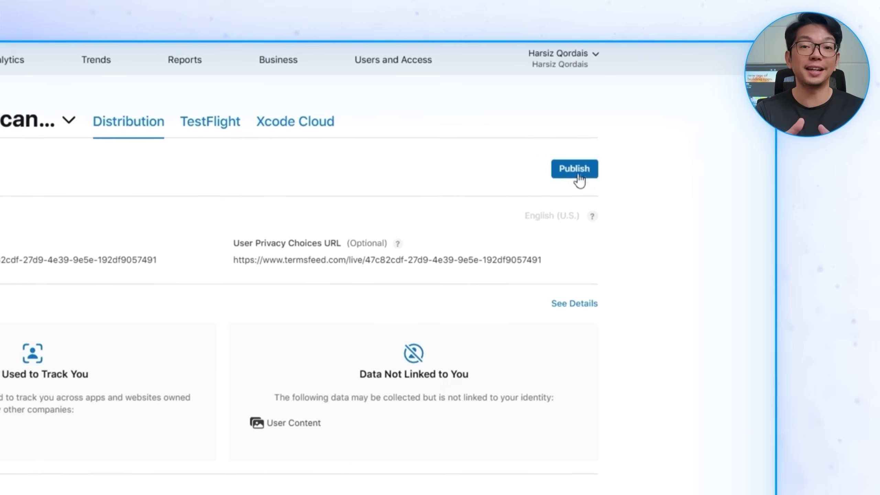
click(554, 178)
click(390, 339)
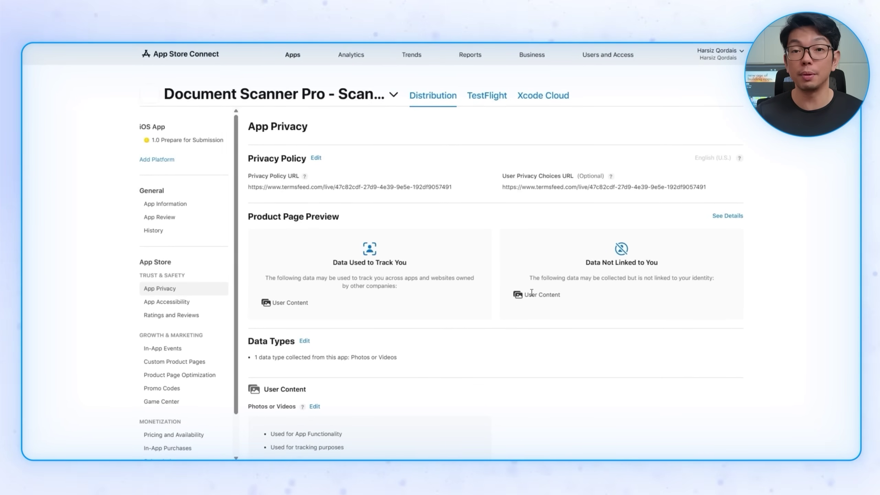
Step: Add version 1.0 to a draft submission and submit it for App Review
click(204, 140)
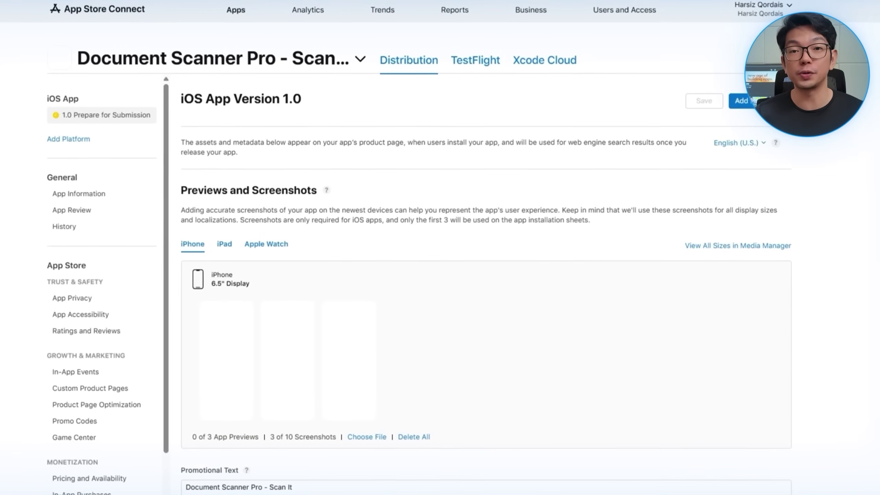
click(733, 101)
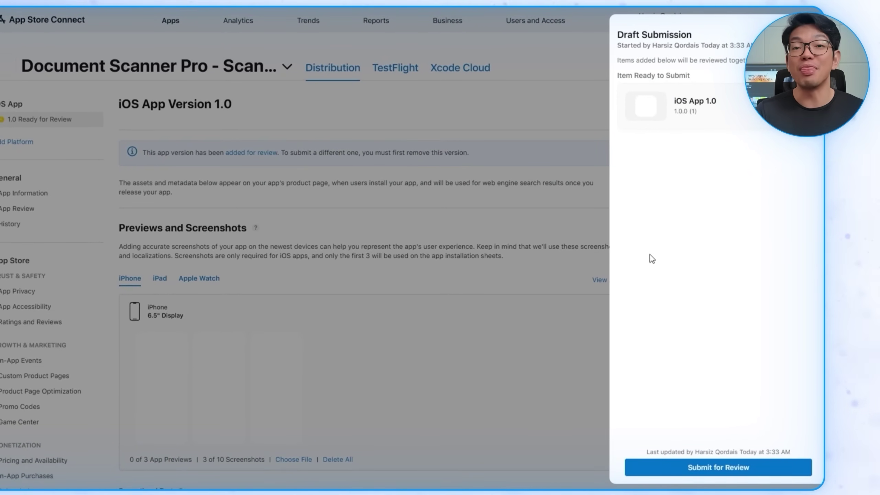
click(683, 469)
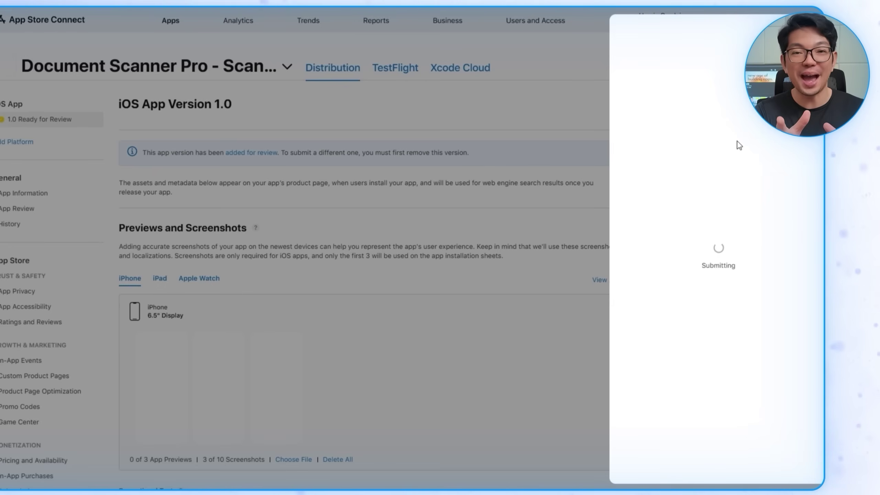
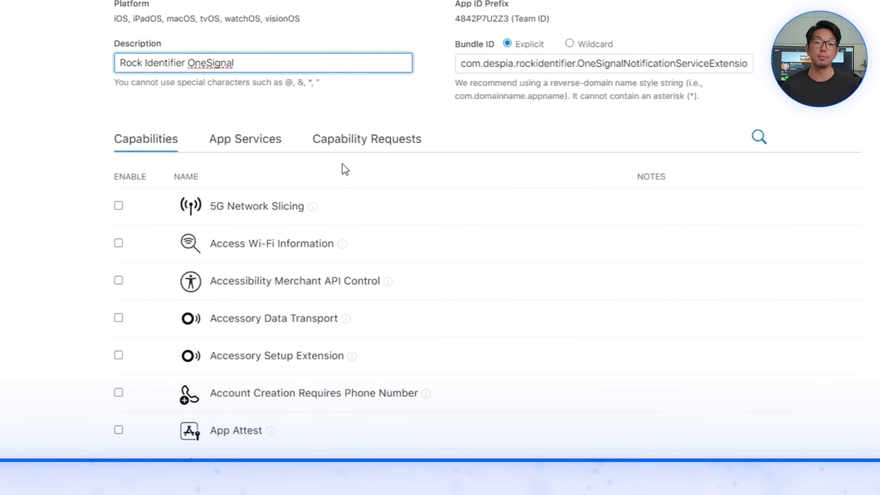
Step: Register the Rock Identifier OneSignal App ID with the App Groups capability enabled
click(238, 442)
scroll(346, 381, down, 5)
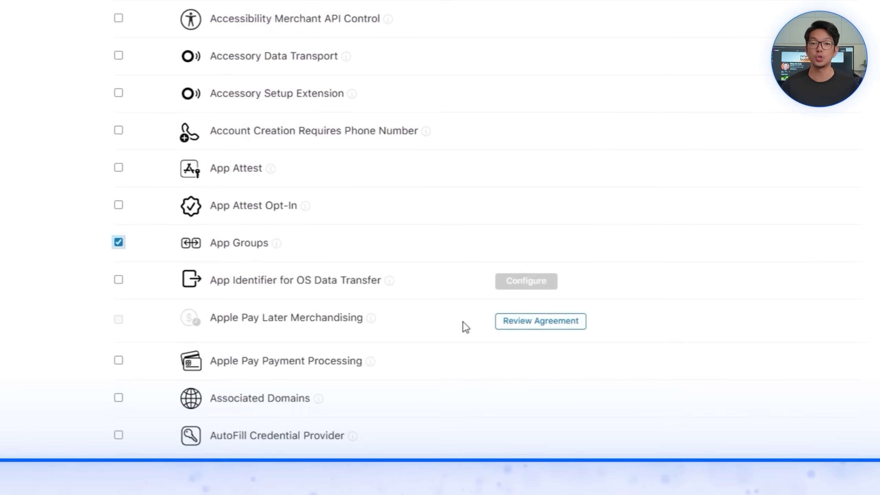
scroll(512, 354, down, 20)
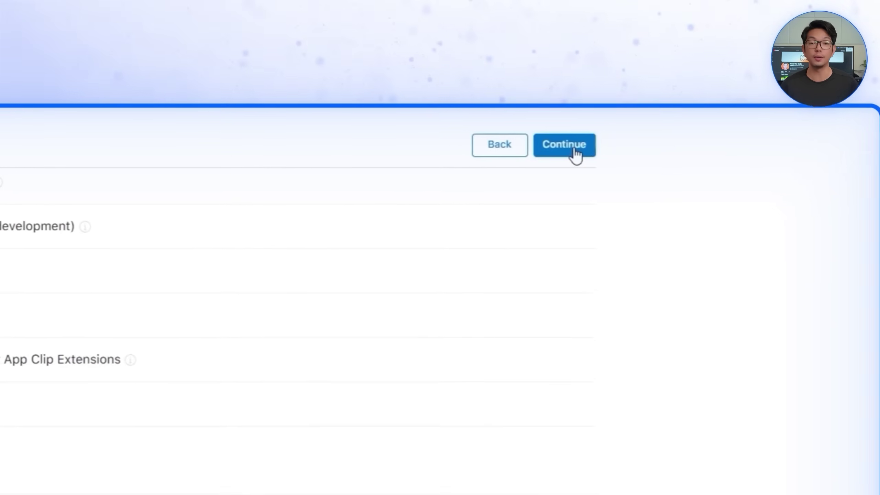
click(575, 157)
click(568, 156)
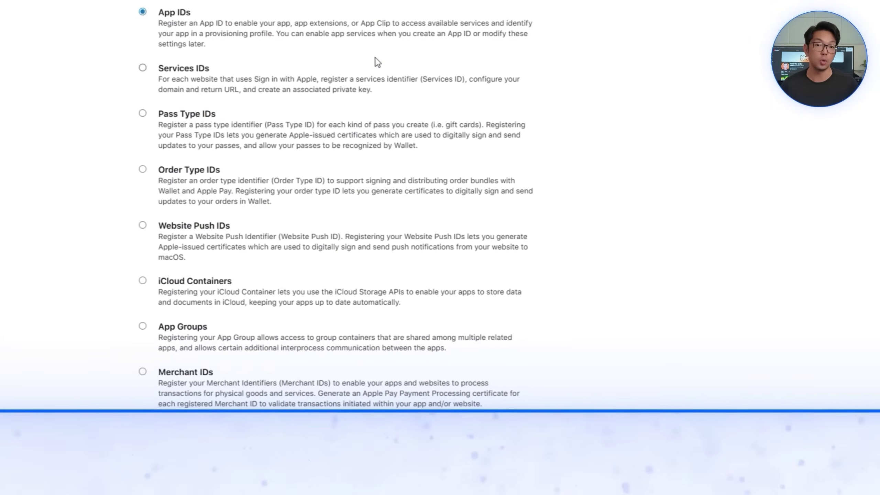
Step: Register a new App Group described as 'Rock Identifier One Signal App Group'
click(264, 333)
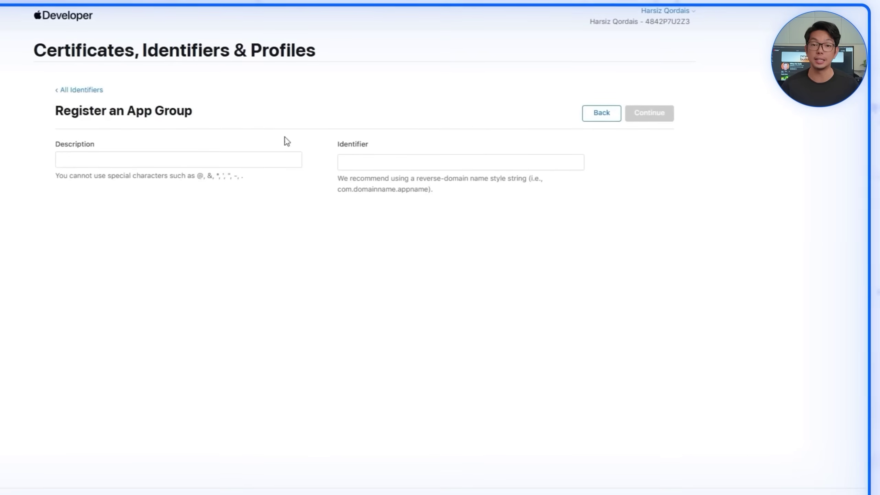
key(shift+Tab)
text(Rock Identif)
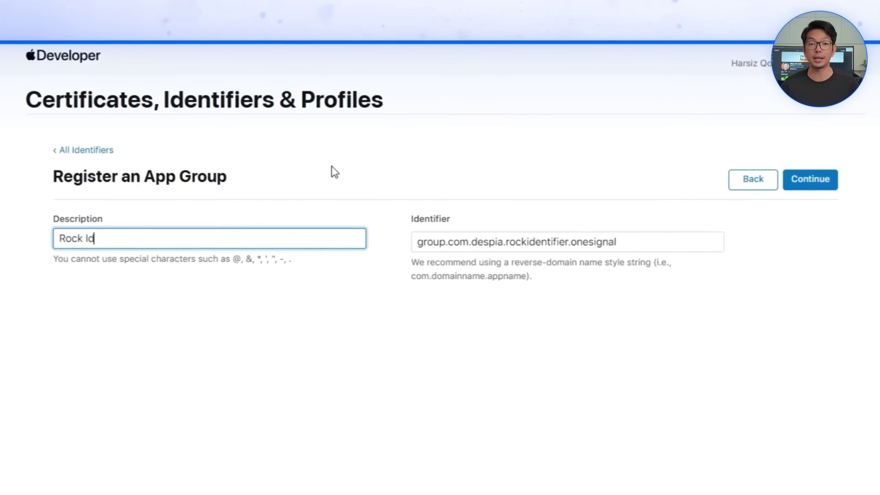
text(ier One Sig)
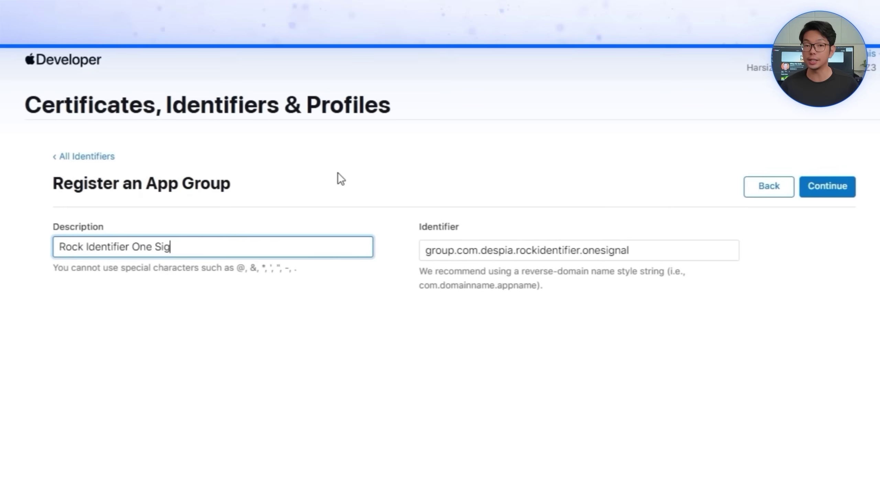
text(nal App Grou)
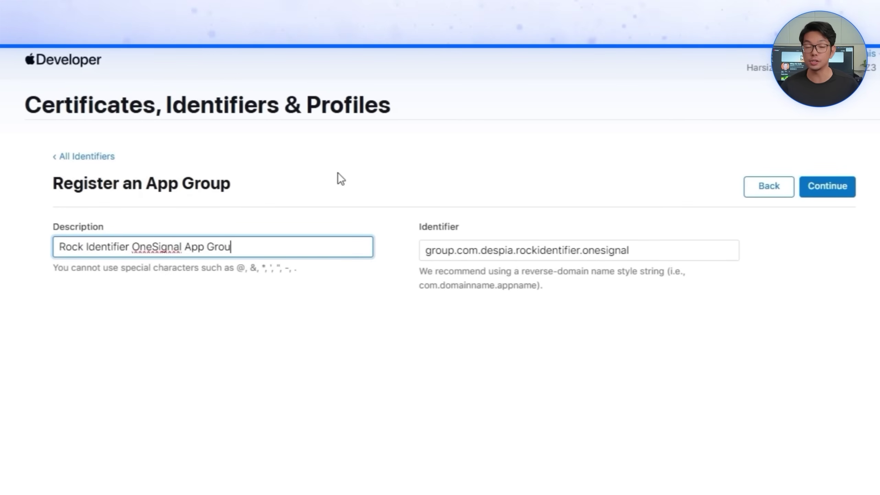
text(p)
click(827, 186)
click(828, 187)
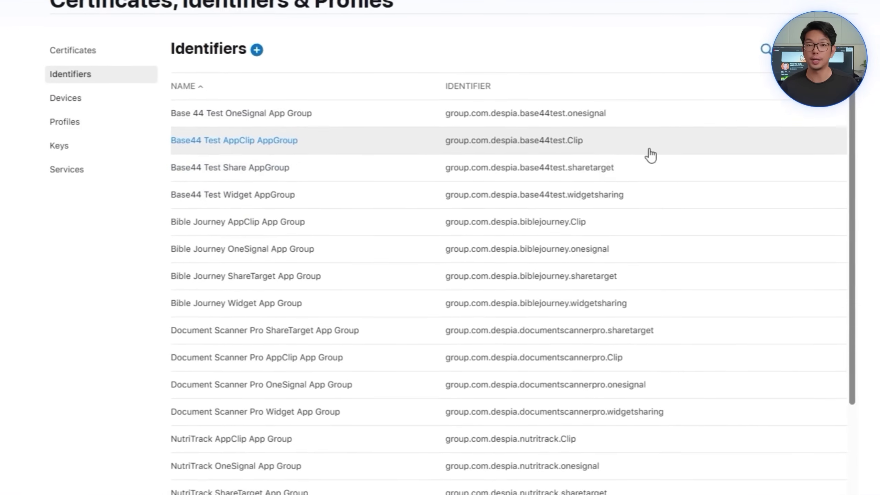
Step: List App IDs in the identifiers list, sorted by name
click(800, 49)
click(726, 84)
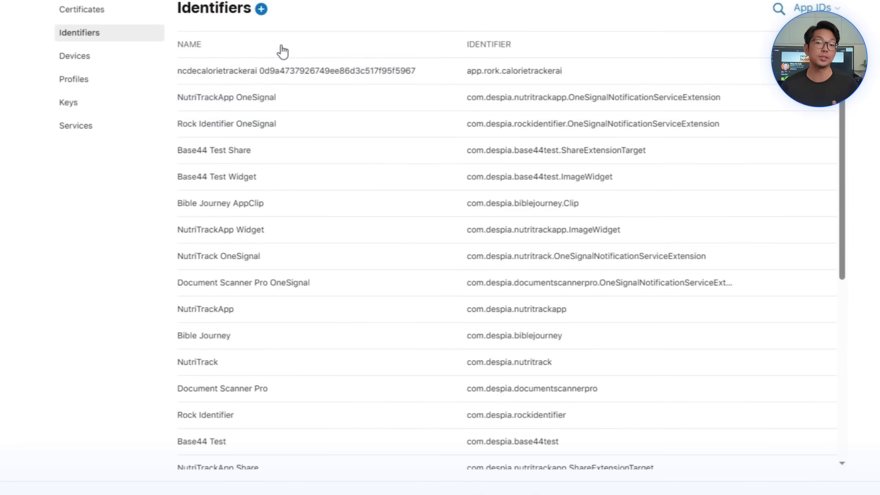
click(282, 52)
scroll(356, 381, down, 10)
Step: Assign the Rock Identifier OneSignal App Group to the Rock Identifier OneSignal App ID, then save and confirm
click(379, 460)
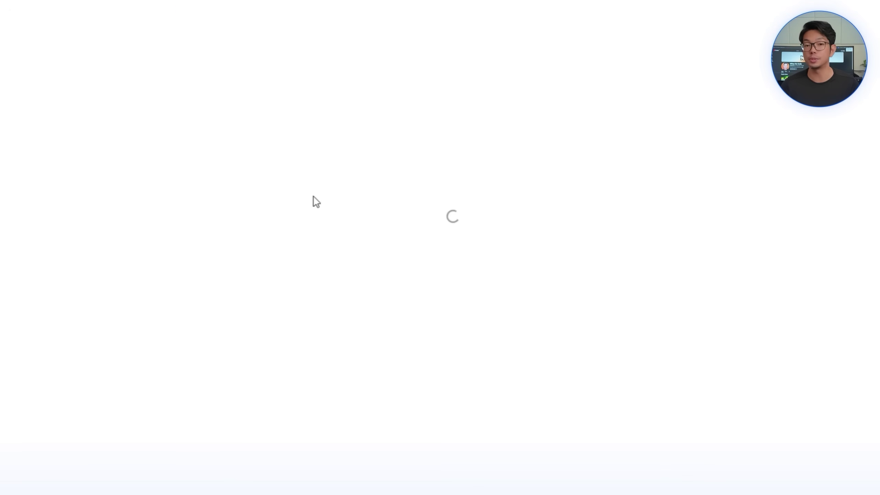
scroll(479, 368, down, 5)
click(481, 356)
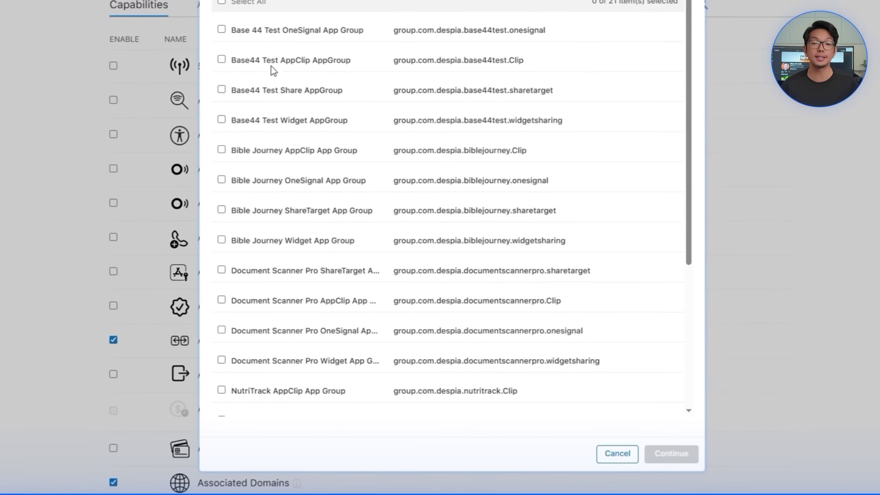
scroll(304, 191, down, 6)
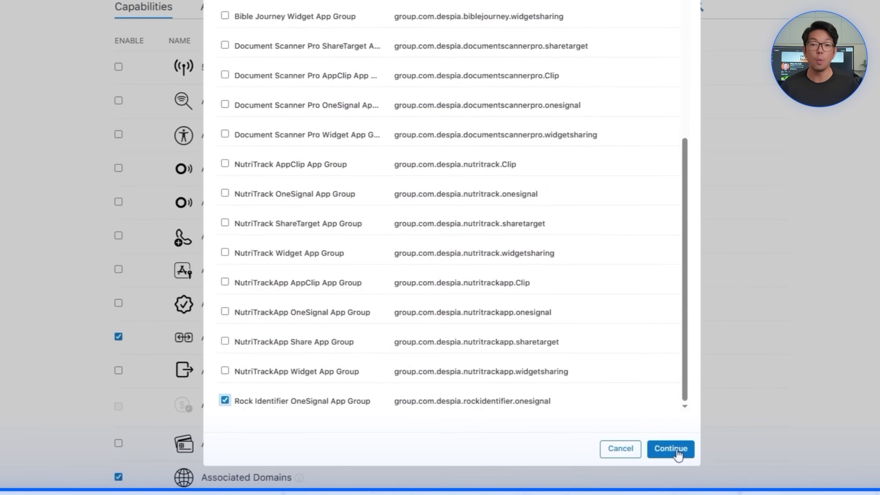
click(675, 449)
click(771, 149)
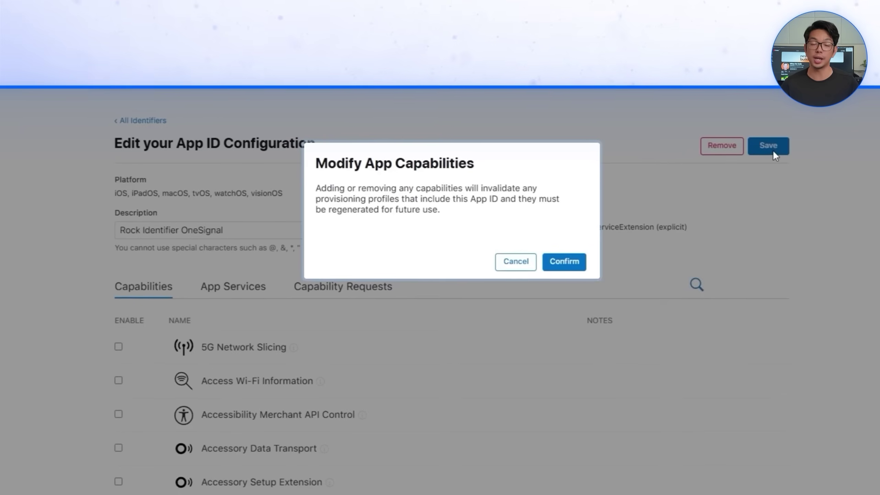
click(572, 266)
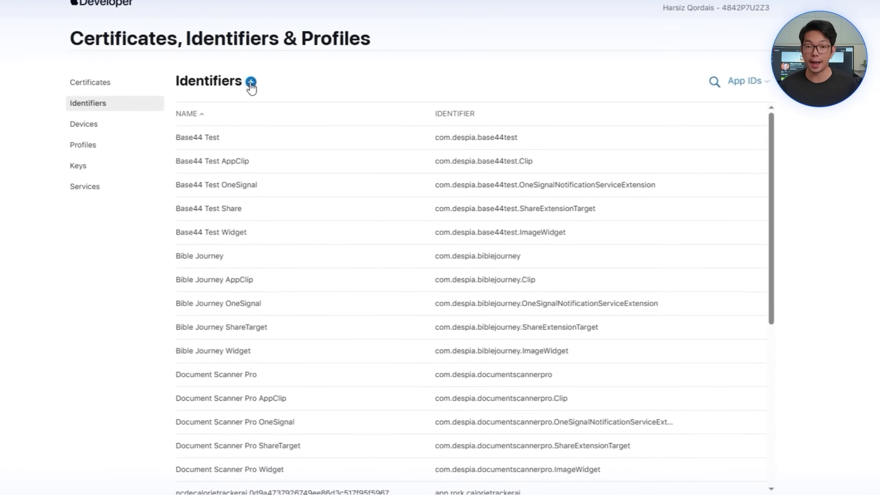
Step: Start a new App Clip App ID with Rock Identifier as its parent app
click(251, 82)
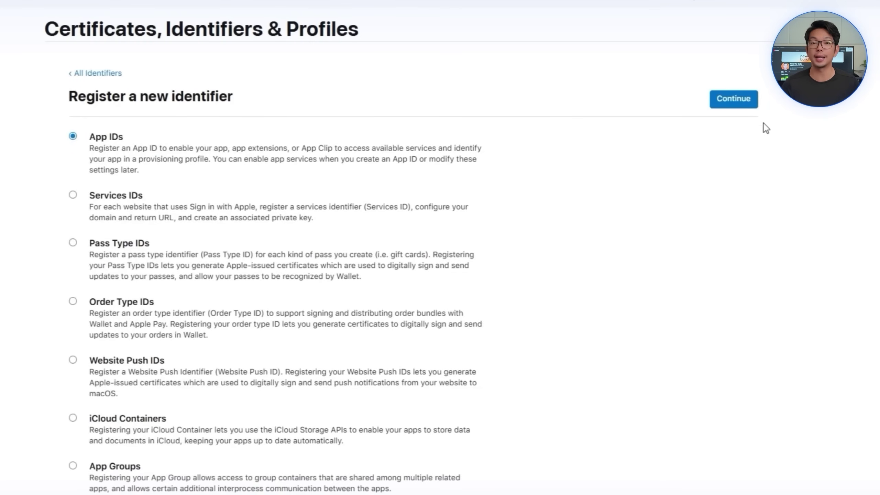
click(722, 101)
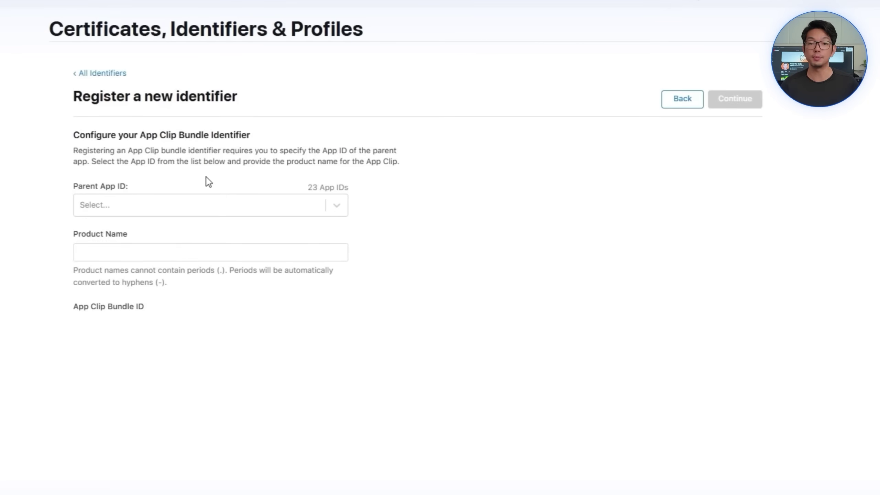
click(188, 207)
scroll(201, 307, down, 10)
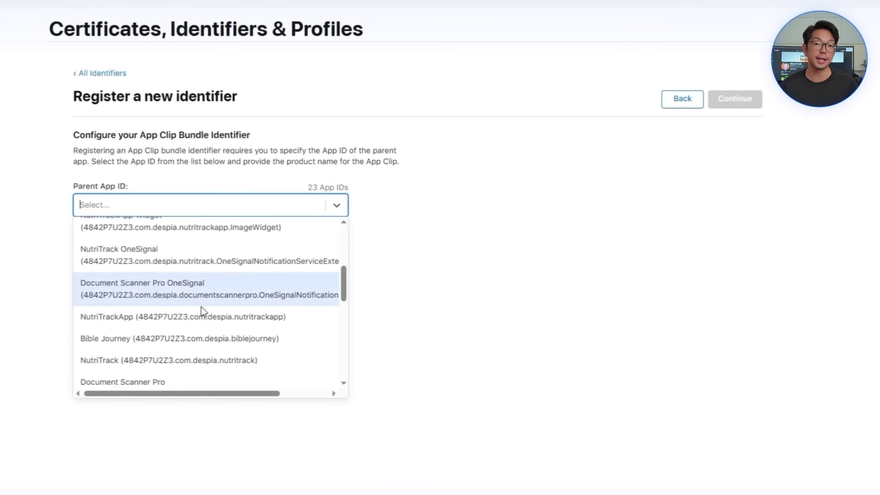
scroll(200, 333, up, 3)
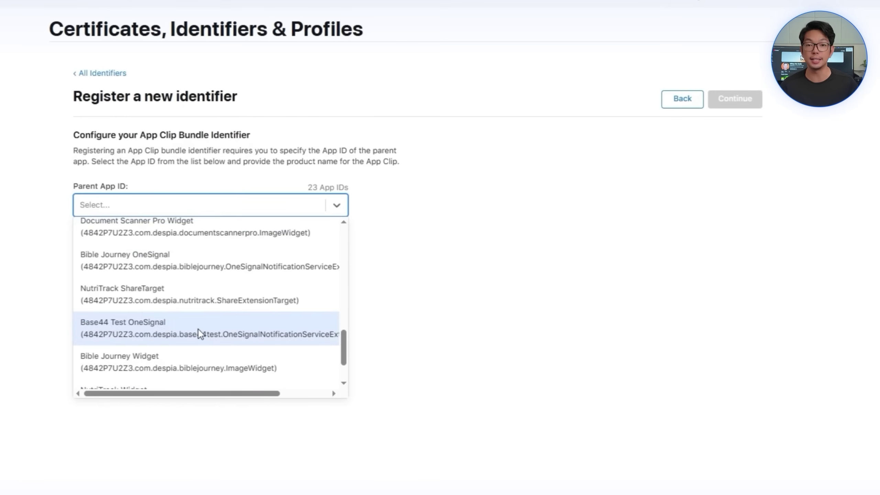
text(rock)
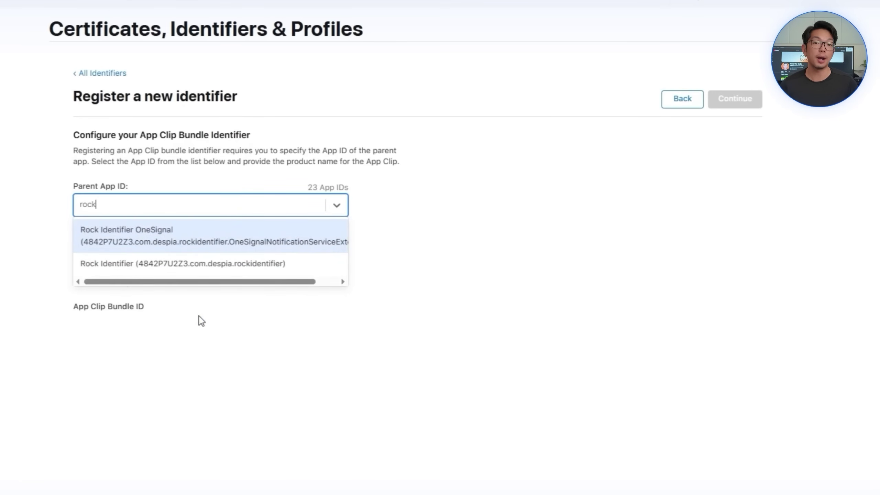
click(154, 262)
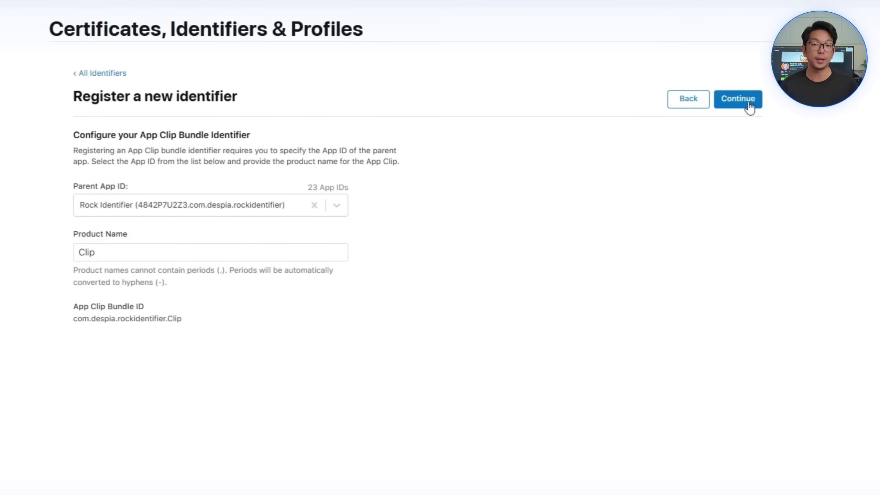
click(738, 101)
Step: Describe the App Clip as Rock Identifier with its capabilities, and register com.despia.rockidentifier.Clip
text(Ro)
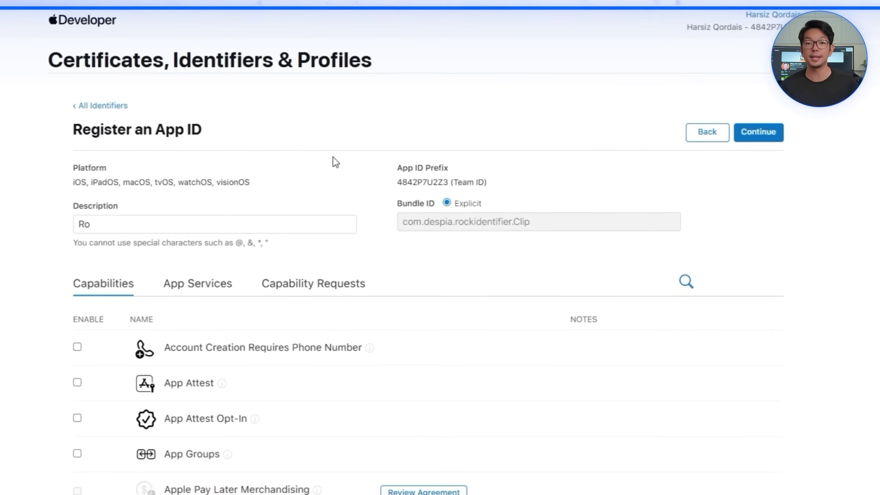
text(ck Identifier AppClip)
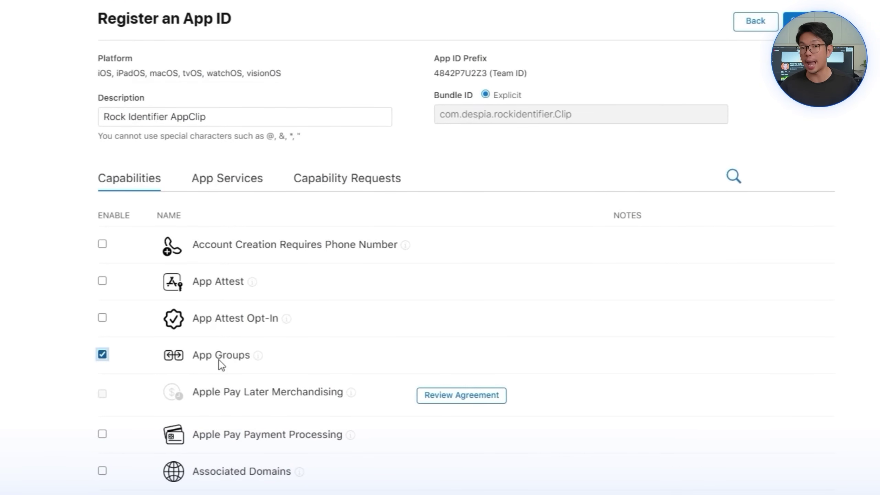
scroll(218, 359, down, 7)
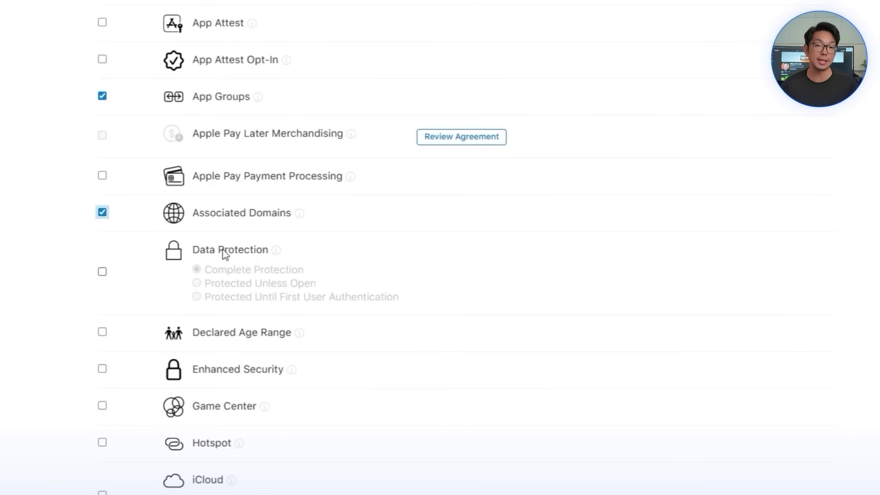
scroll(225, 252, down, 10)
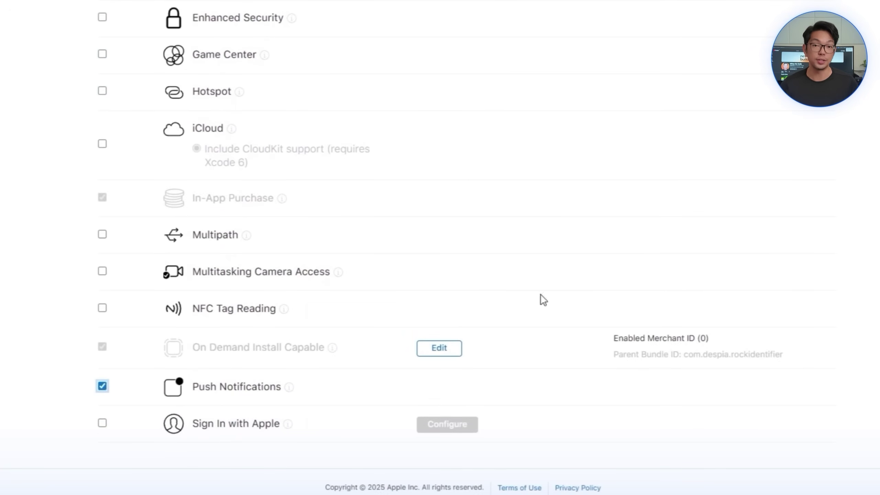
scroll(540, 294, up, 15)
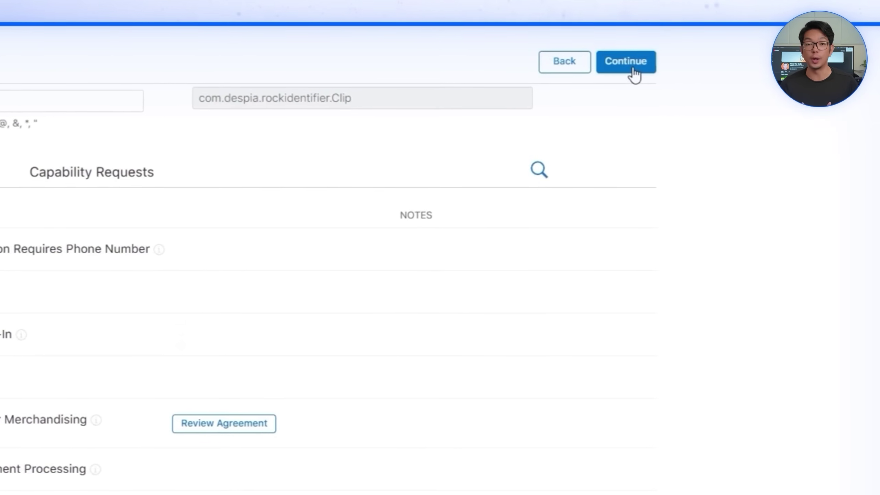
click(634, 73)
click(626, 149)
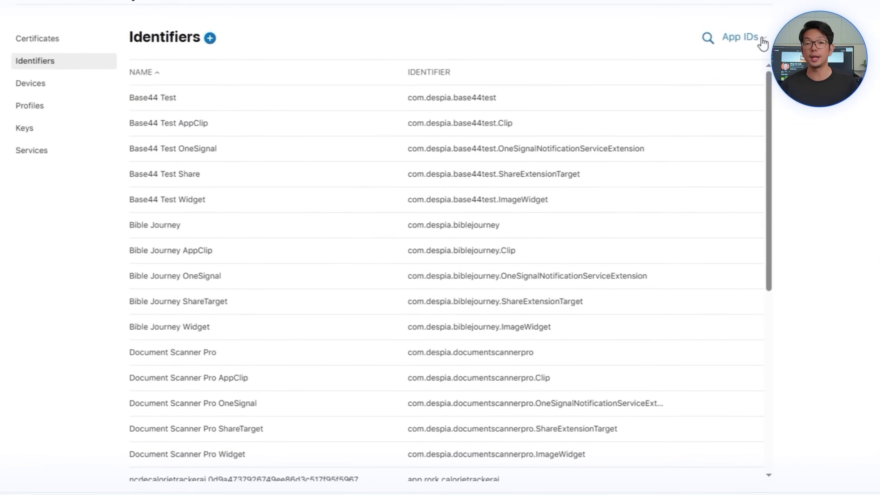
Step: Begin a new App Group and paste identifier group.com.despia.rockidentifier.Clip
click(738, 43)
click(217, 34)
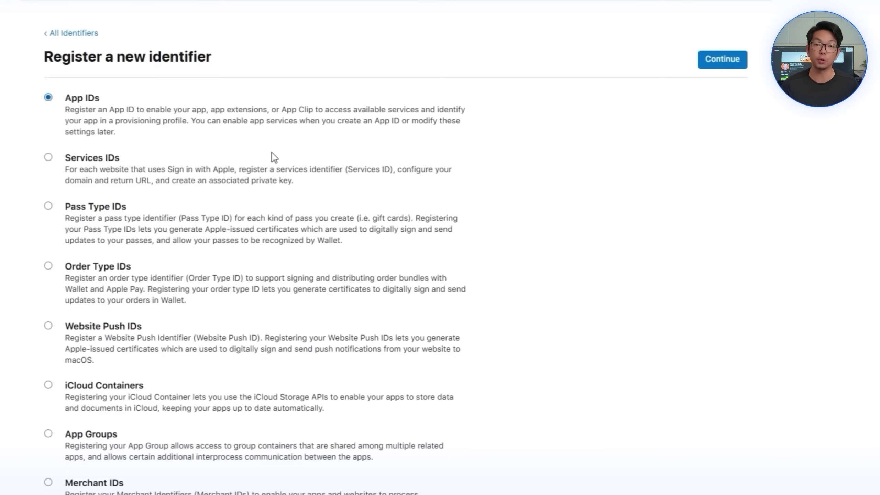
scroll(271, 157, down, 4)
click(91, 287)
scroll(416, 173, up, 4)
click(722, 58)
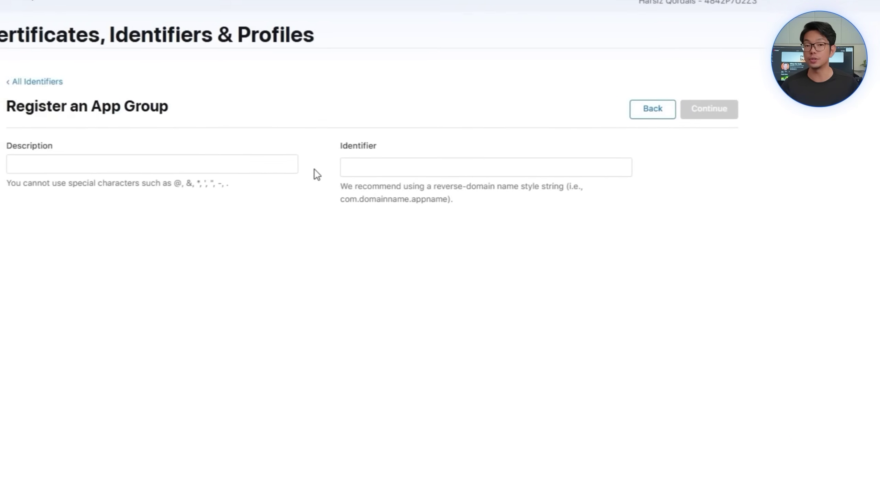
click(362, 166)
text(group.com.despia.rockidentifier.Clip)
click(228, 166)
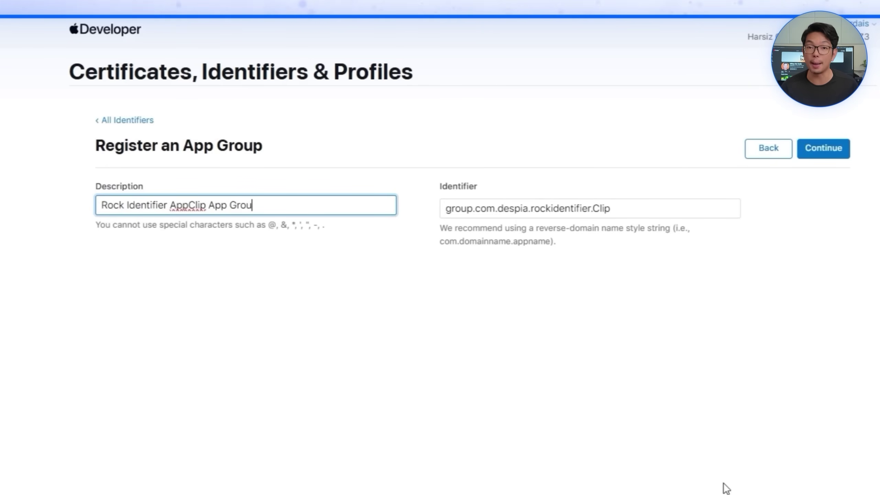
Step: Register the AppClip App Group, then list App IDs sorted by name
click(828, 152)
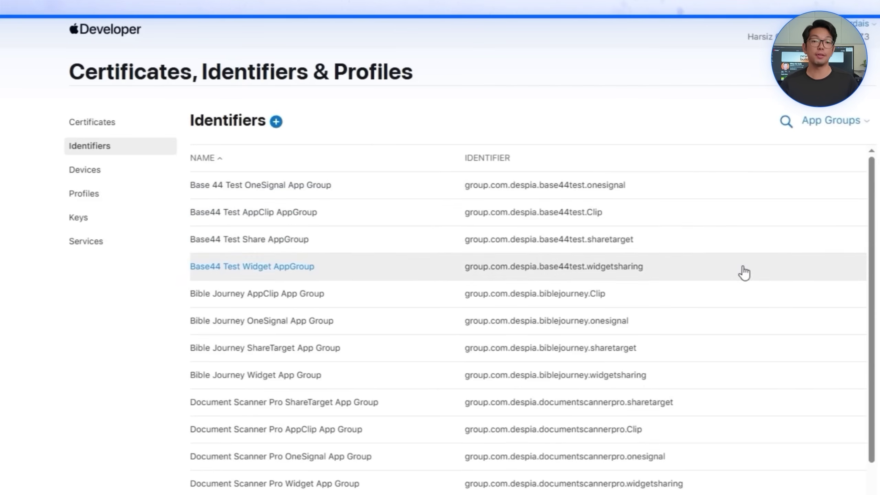
click(836, 122)
click(750, 155)
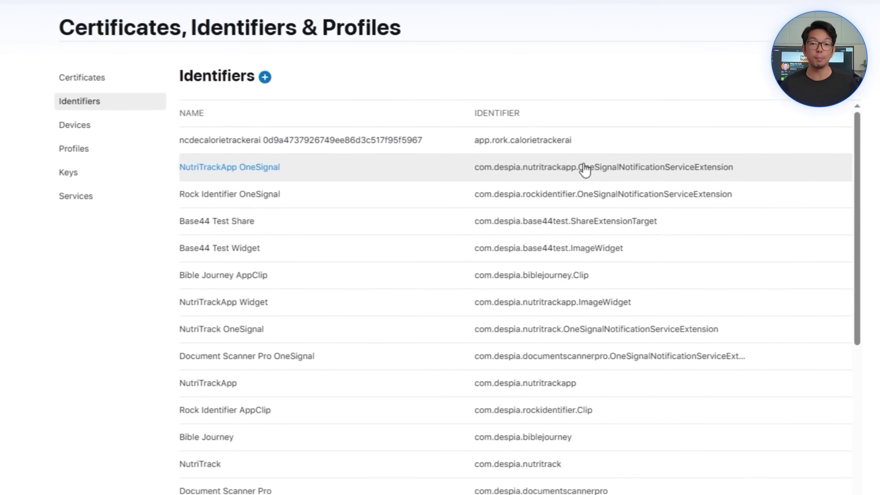
scroll(374, 359, down, 10)
click(315, 44)
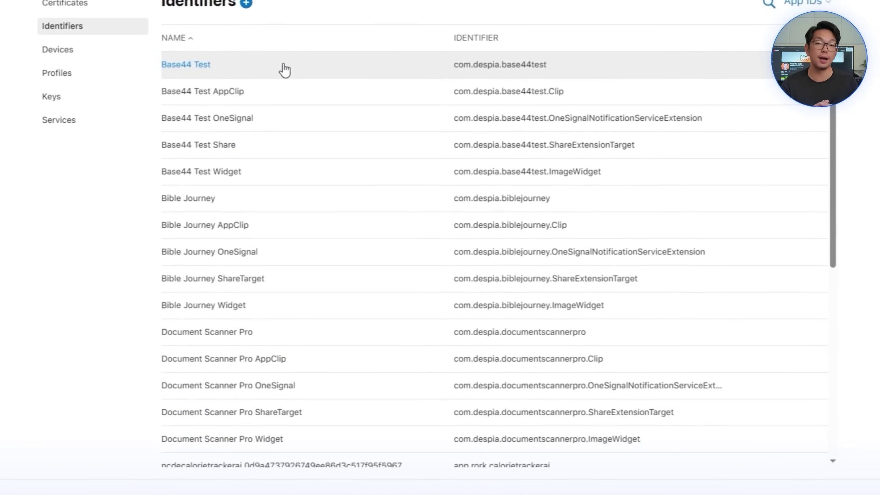
scroll(284, 355, down, 10)
Step: Assign only the Rock Identifier AppClip App Group to the Rock Identifier AppClip App ID, then save and confirm
click(285, 437)
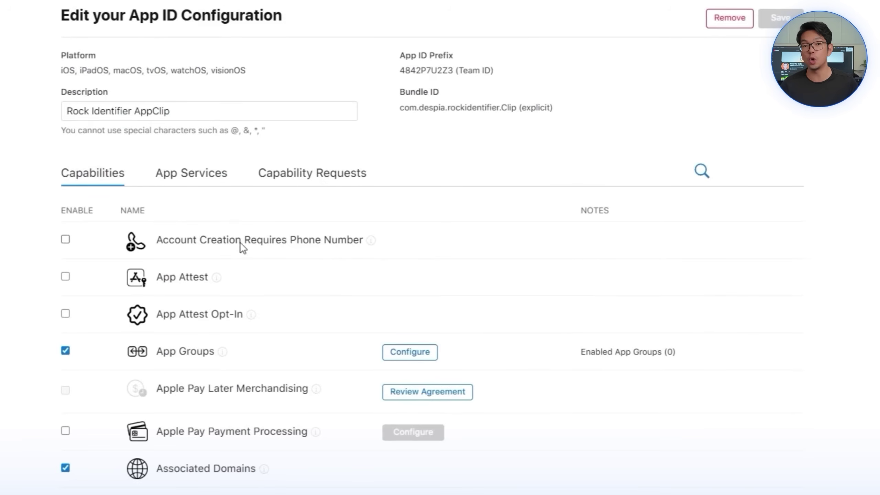
scroll(462, 315, down, 3)
click(421, 225)
scroll(363, 273, down, 10)
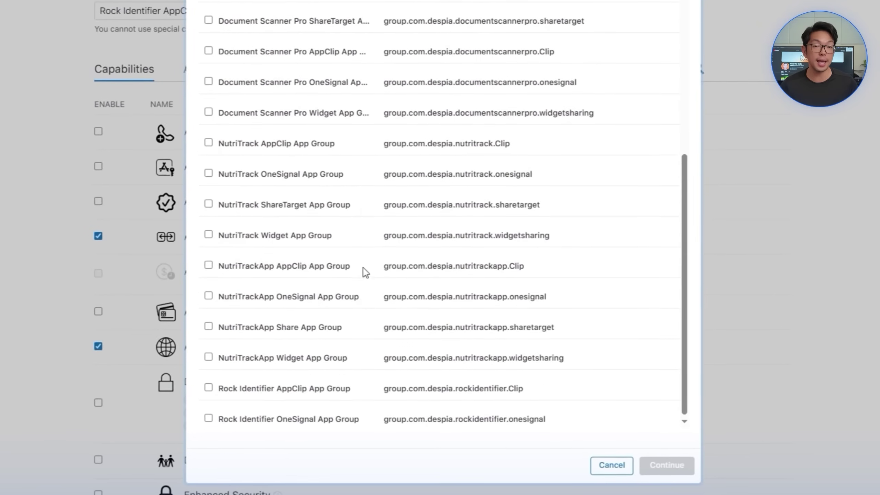
click(355, 418)
click(360, 418)
click(412, 387)
click(648, 461)
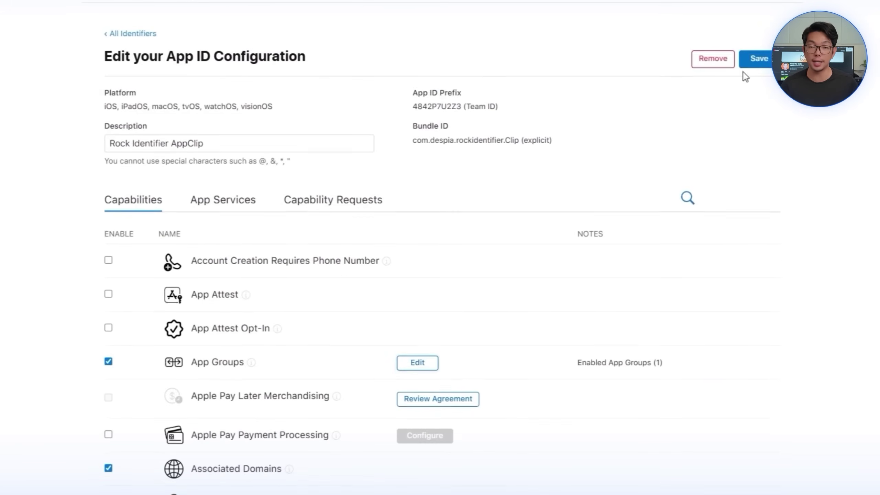
click(757, 58)
click(558, 116)
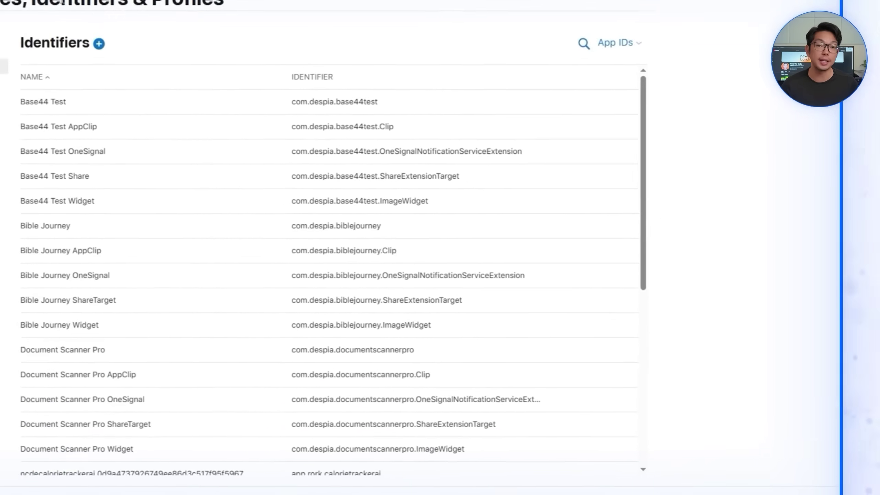
Step: Create App ID com.despia.rockidentifier.ShareExtensionTarget, described Rock Identifier ShareTarget, with App Groups enabled
click(99, 44)
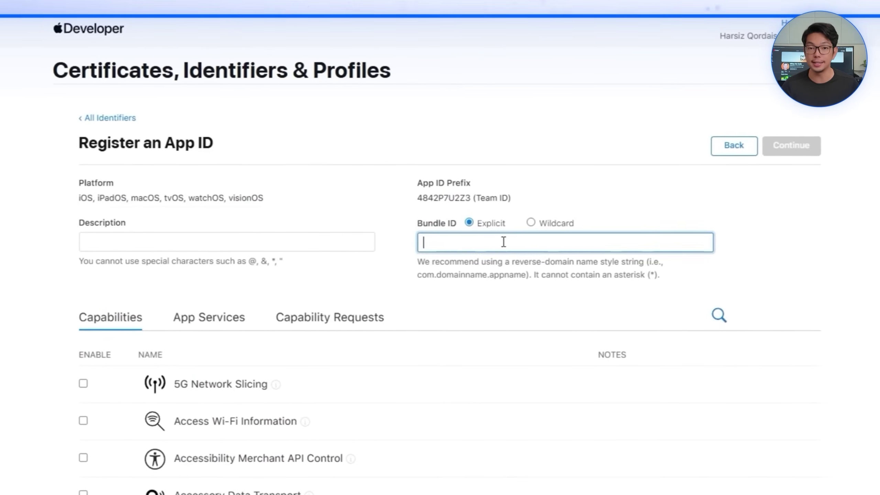
text(com.despia.rockidentifier.ShareExtensionTarget)
click(270, 237)
text(R)
text(ock Identifier)
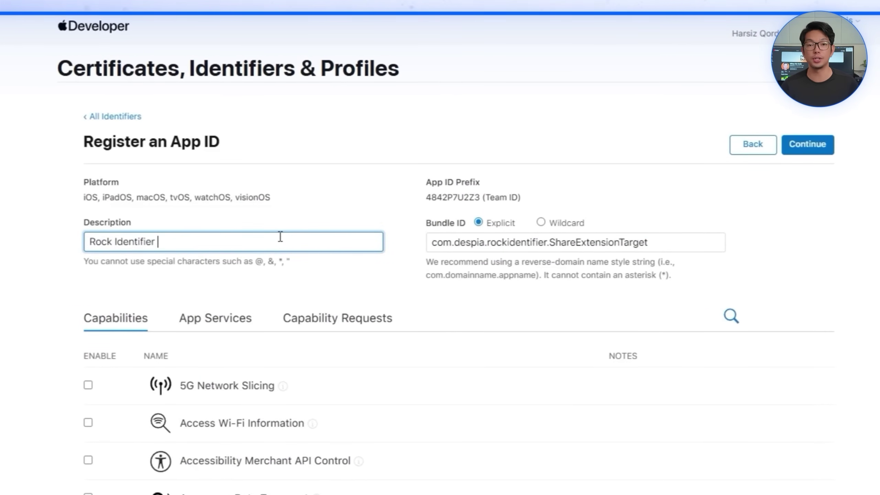
text(ShareTarger)
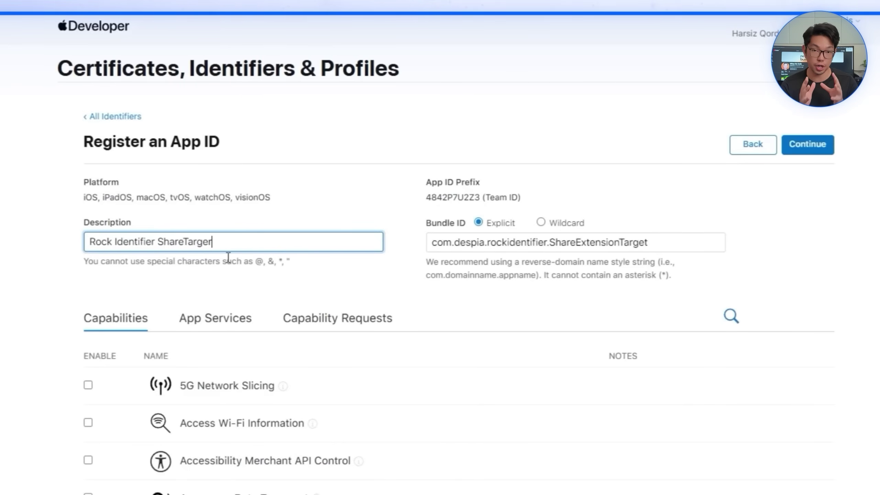
key(BackSpace)
key(BackSpace)
text(t)
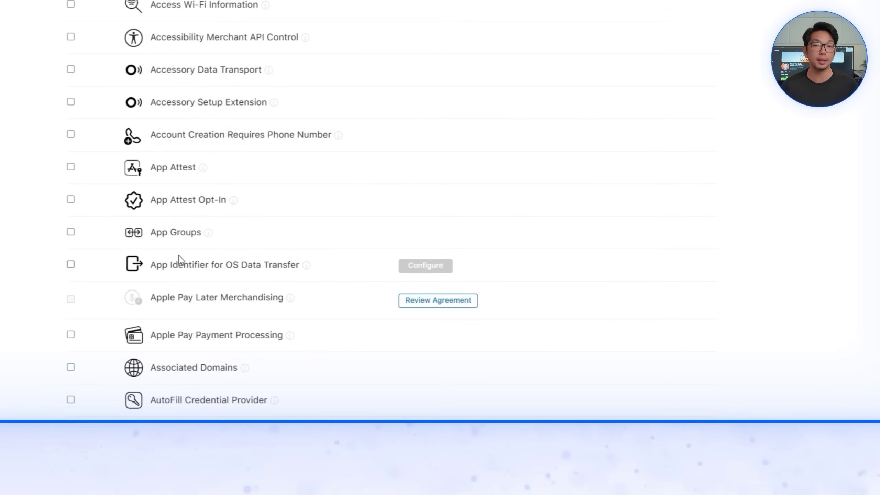
click(177, 235)
scroll(717, 240, up, 10)
click(681, 79)
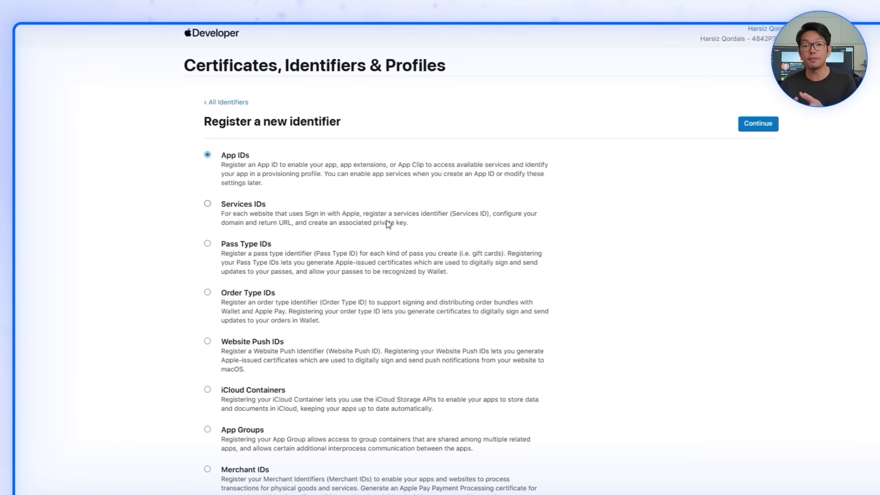
Step: Begin a new App Group and start entering its Rock Identifier description
scroll(439, 248, down, 5)
click(200, 430)
click(751, 123)
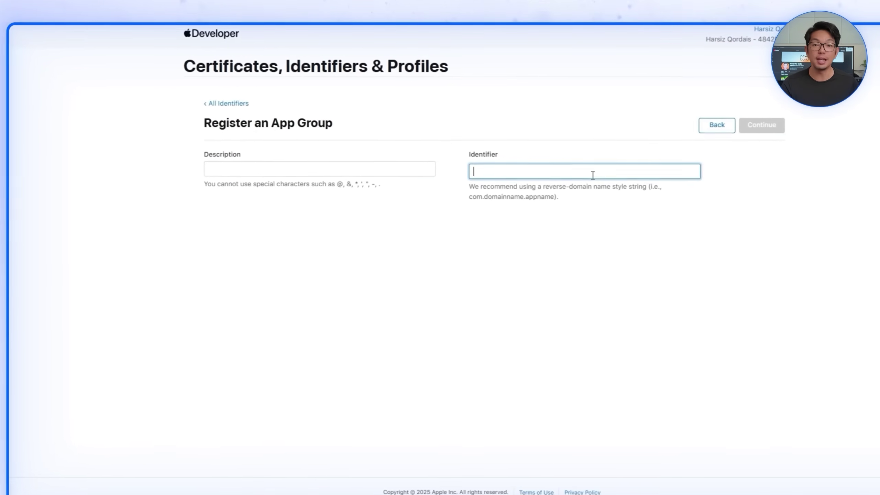
text(Rock Identif)
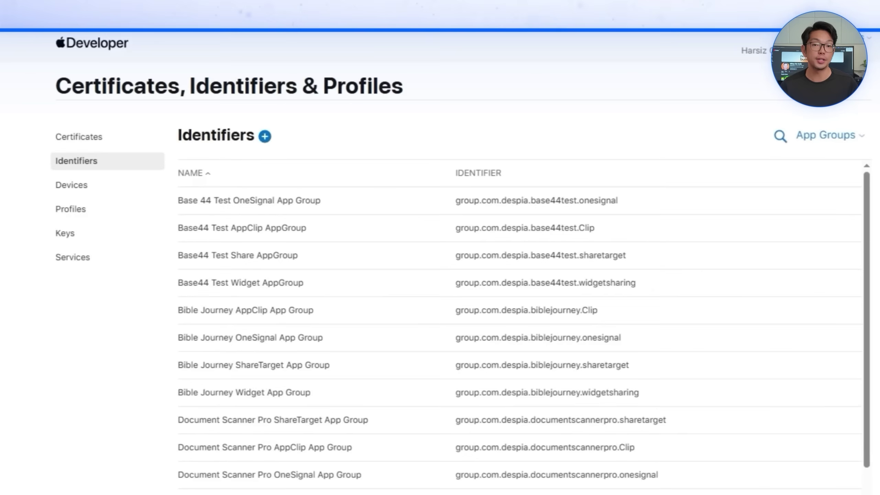
Step: Open the Rock Identifier ShareTarget App ID and tick the Rock Identifier ShareTarget App Group
click(825, 134)
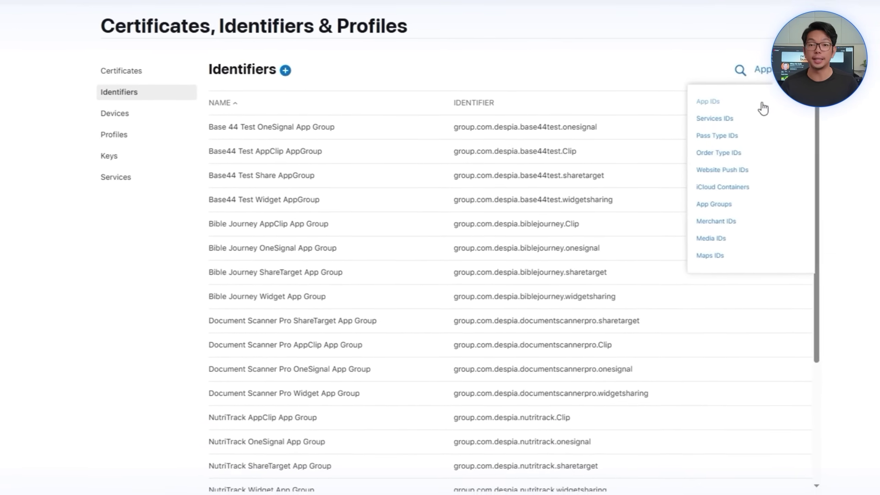
click(763, 109)
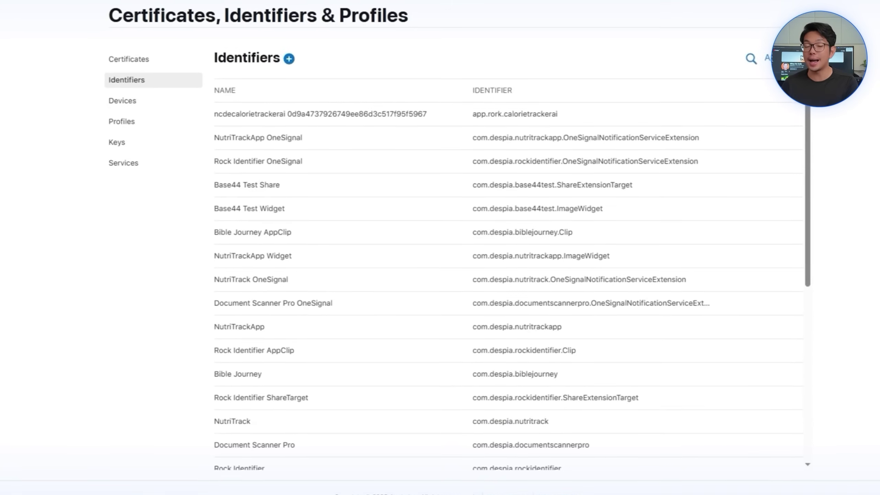
scroll(387, 360, down, 10)
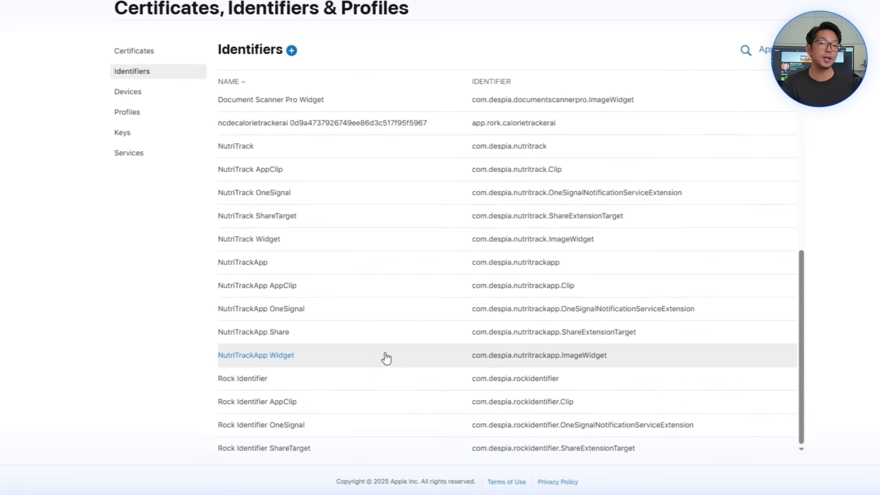
click(336, 445)
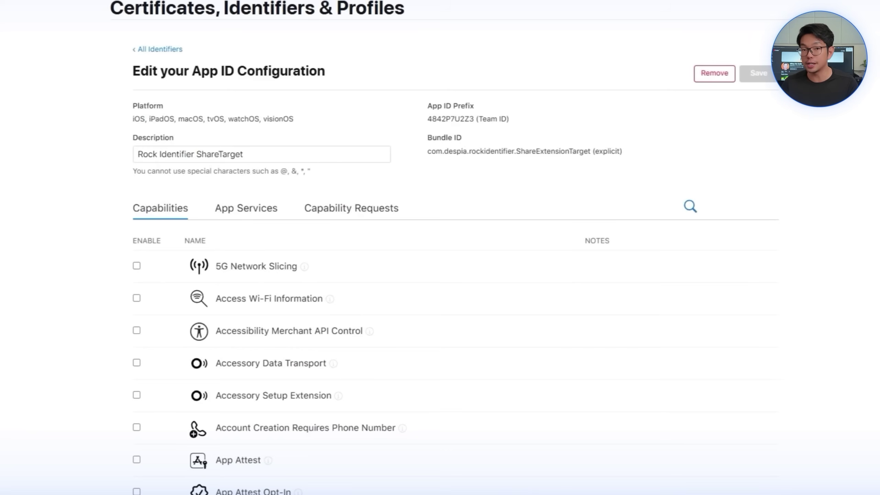
click(493, 298)
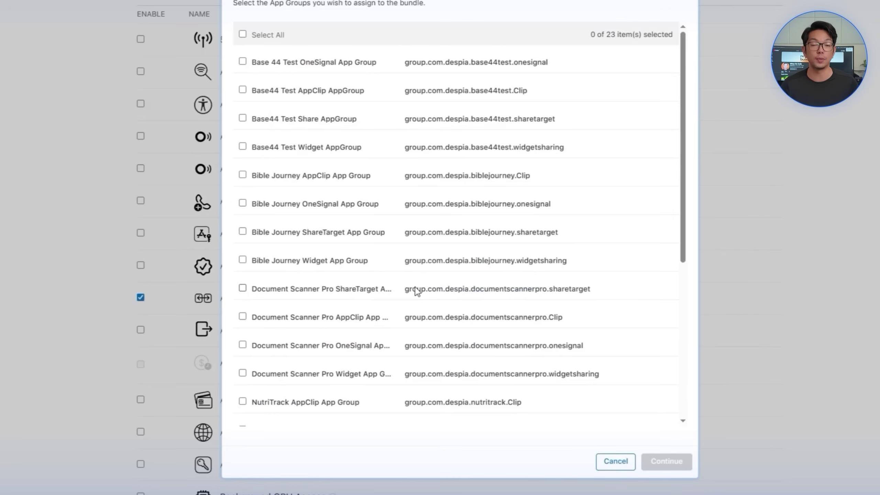
scroll(412, 302, down, 5)
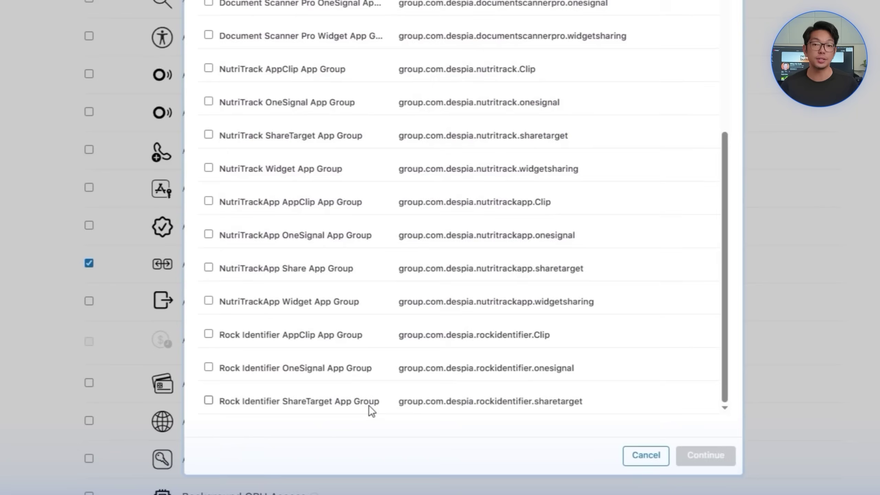
click(368, 405)
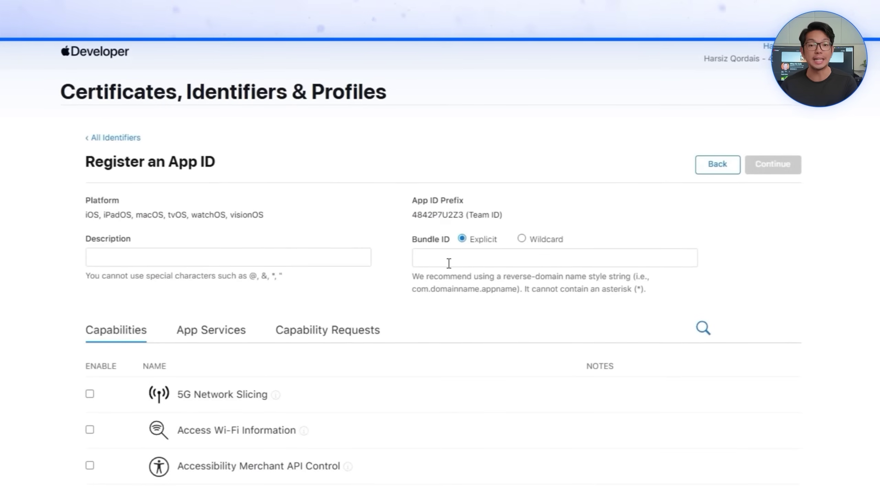
Step: Register the App ID described as 'Rock Identifier Widget'
click(447, 261)
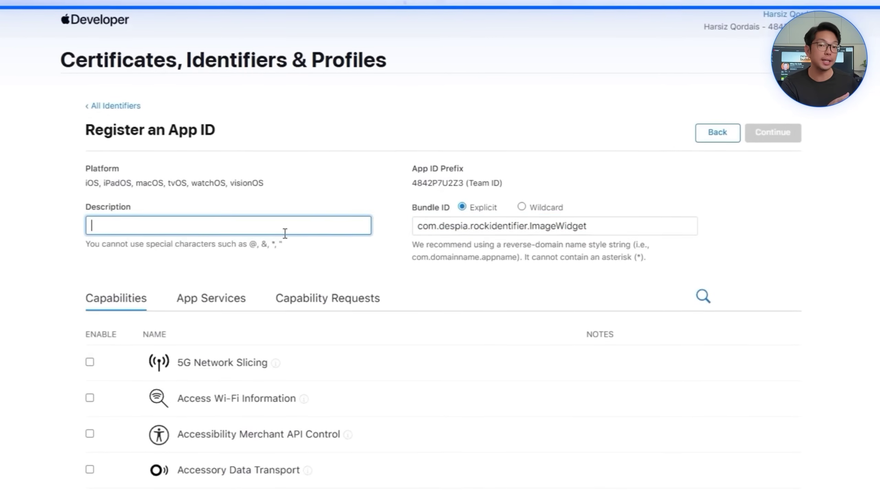
text(Rock Identifier)
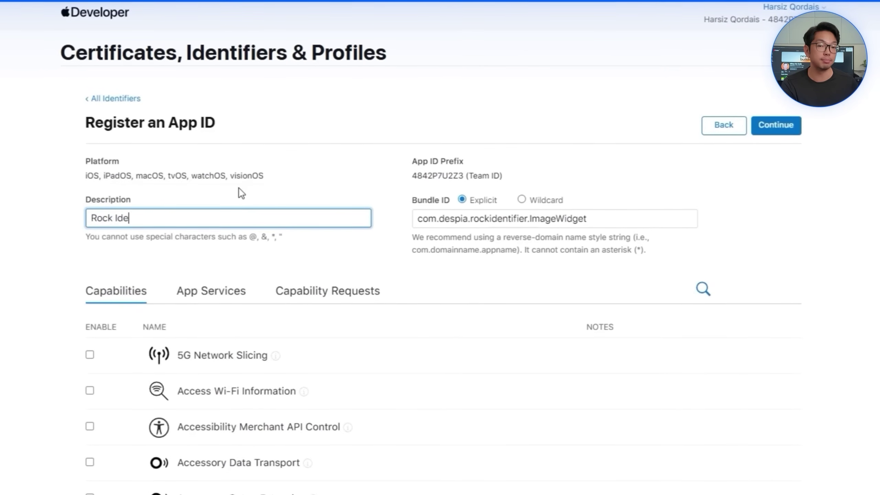
text( Widget)
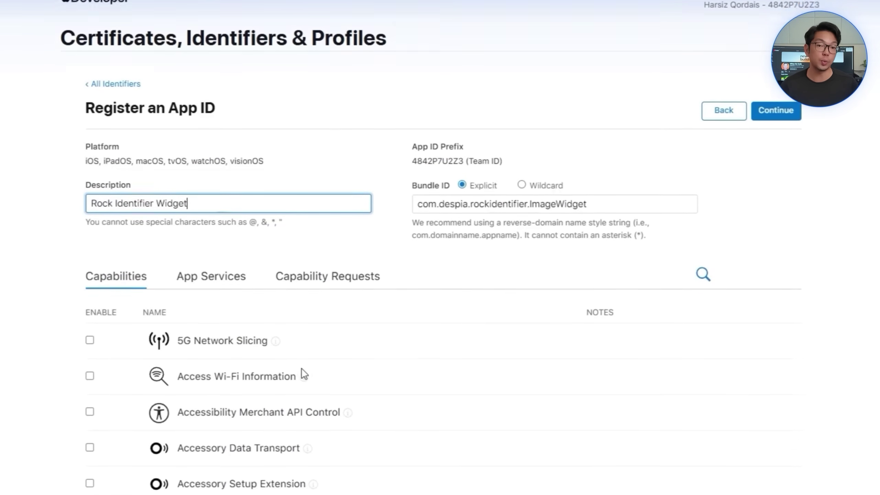
scroll(302, 368, down, 5)
scroll(230, 417, down, 3)
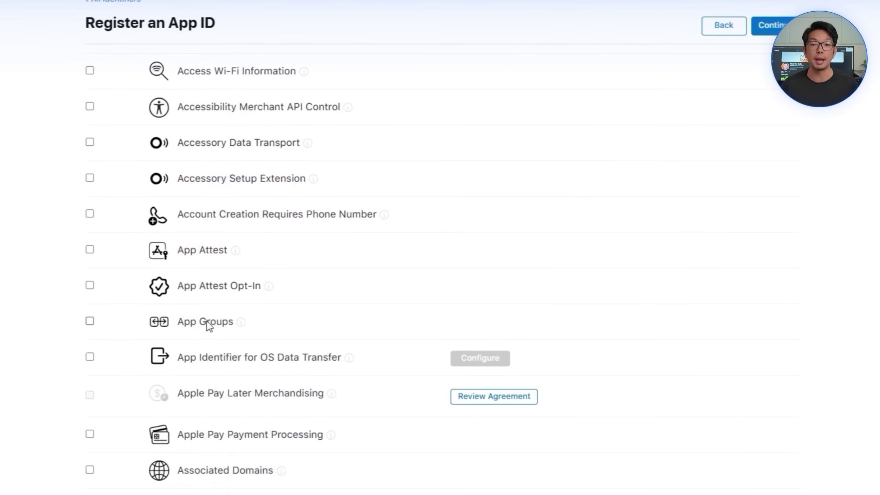
scroll(335, 343, up, 8)
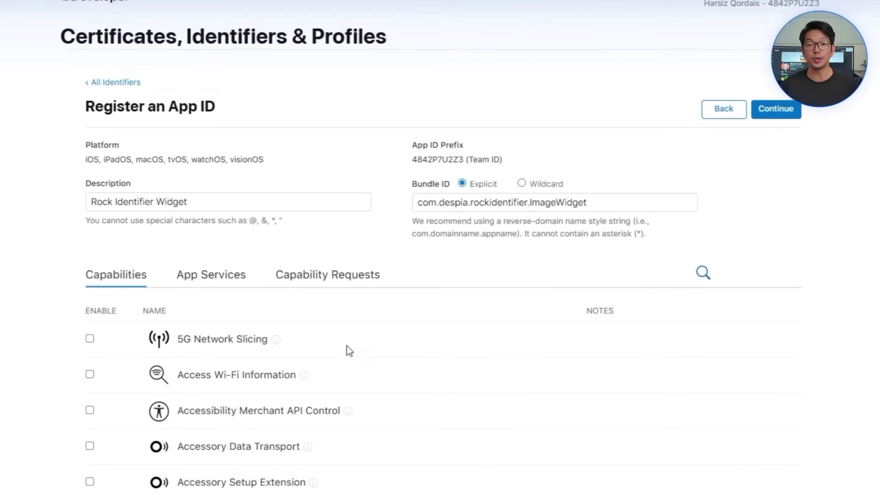
click(776, 120)
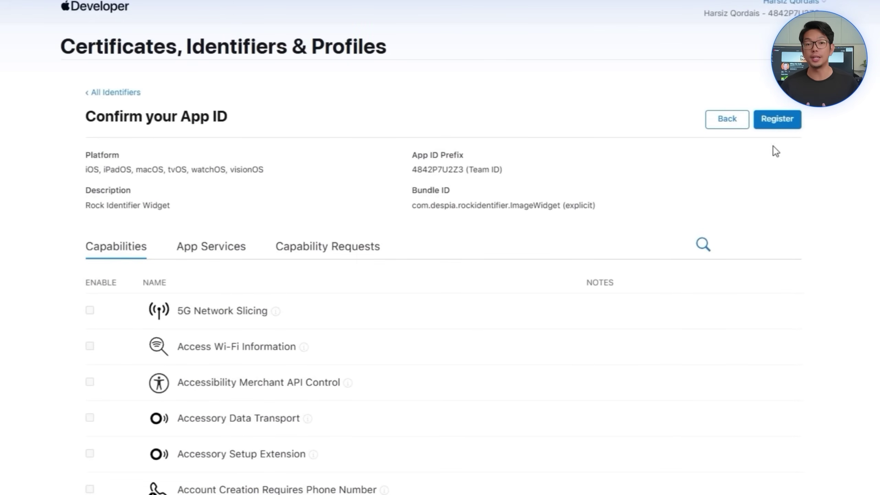
click(780, 123)
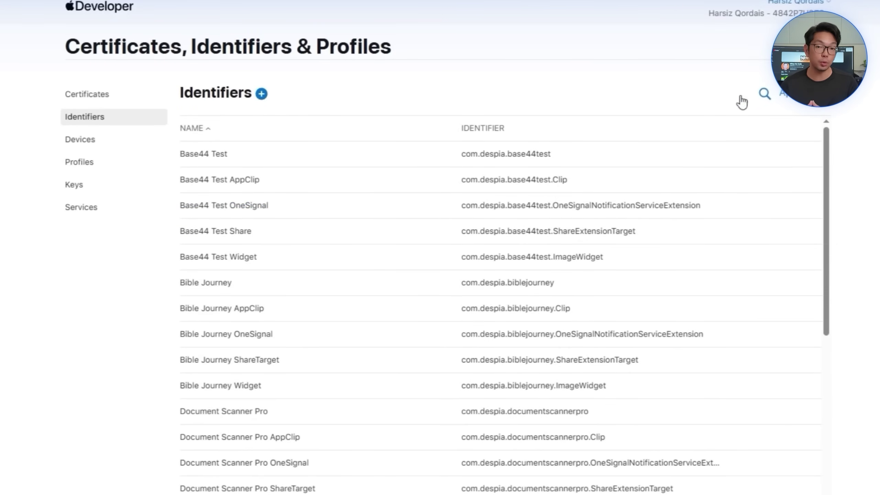
Step: Register the 'Rock Identifier Widget AppGroup' App Group with the pasted widgetsharing identifier
click(261, 93)
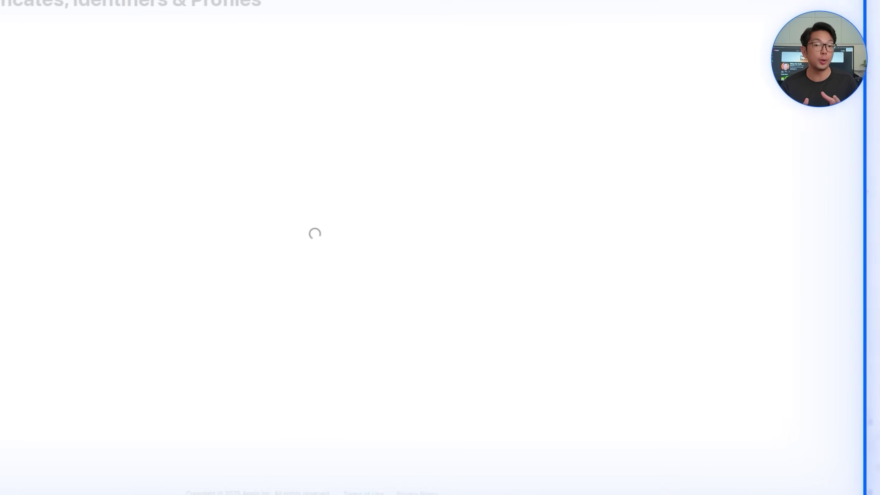
click(79, 293)
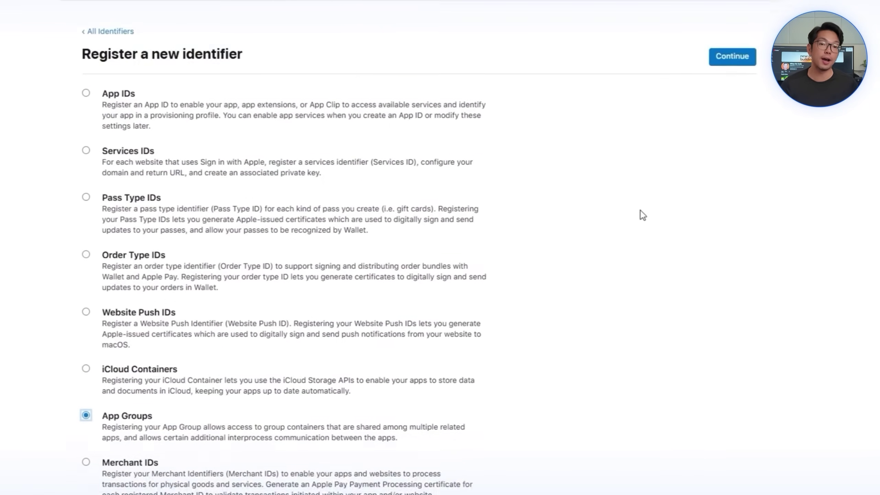
click(730, 55)
text(group.com.despia.rockidentifier.widgetsharing)
click(260, 137)
text(Rock Identifier Widget AppGr)
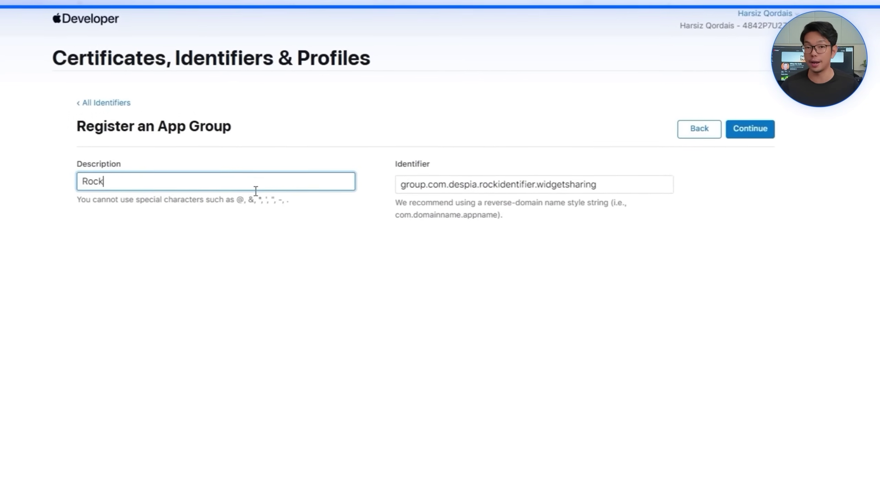
key(BackSpace)
key(BackSpace)
text(Group)
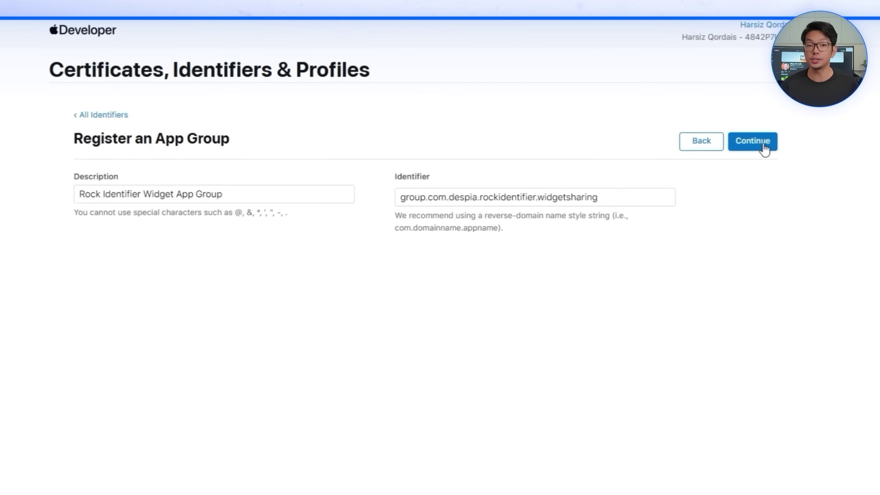
click(752, 148)
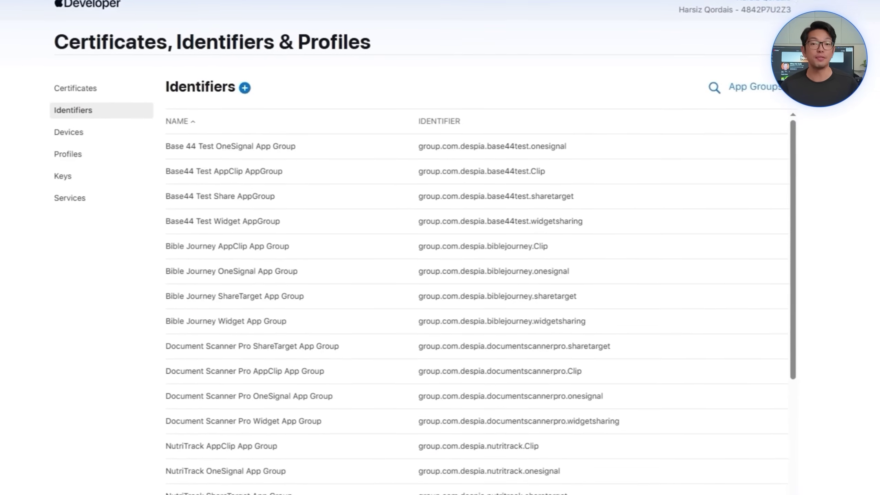
Step: Assign the Rock Identifier Widget App Group to the Rock Identifier Widget App ID, then save and confirm
click(759, 31)
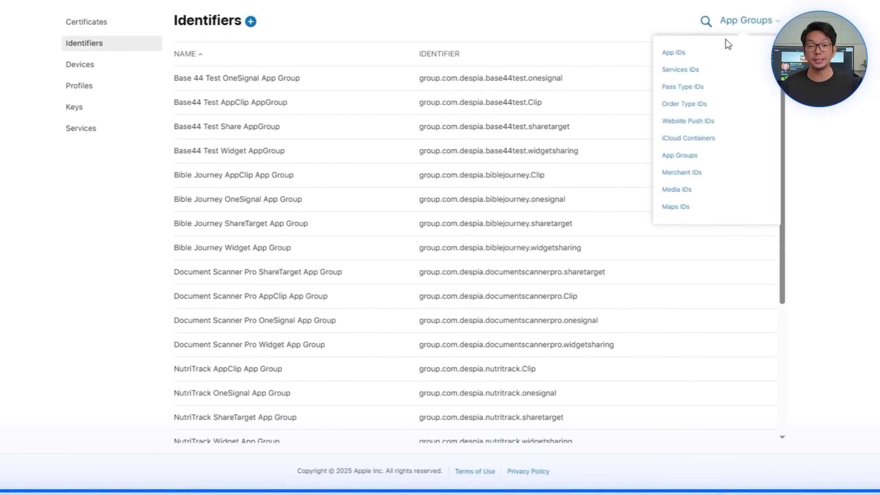
click(674, 72)
scroll(484, 307, down, 10)
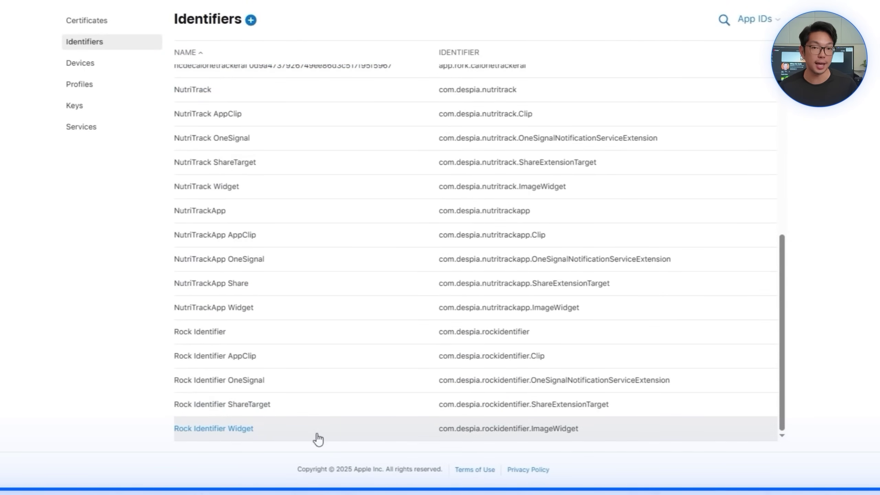
click(316, 436)
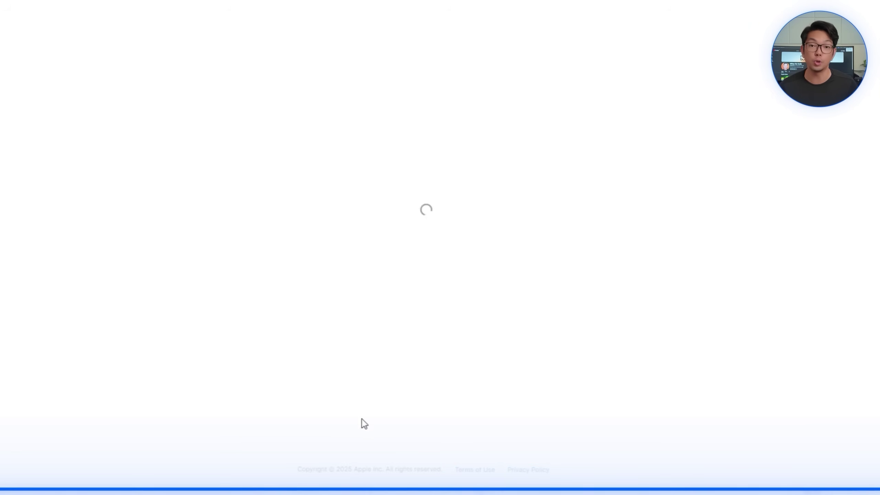
scroll(296, 244, down, 6)
click(453, 296)
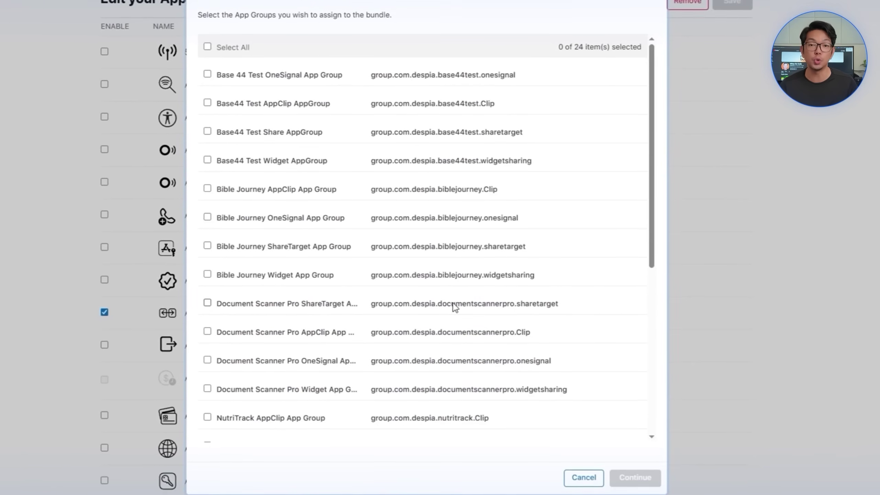
scroll(447, 322, down, 5)
scroll(445, 329, down, 4)
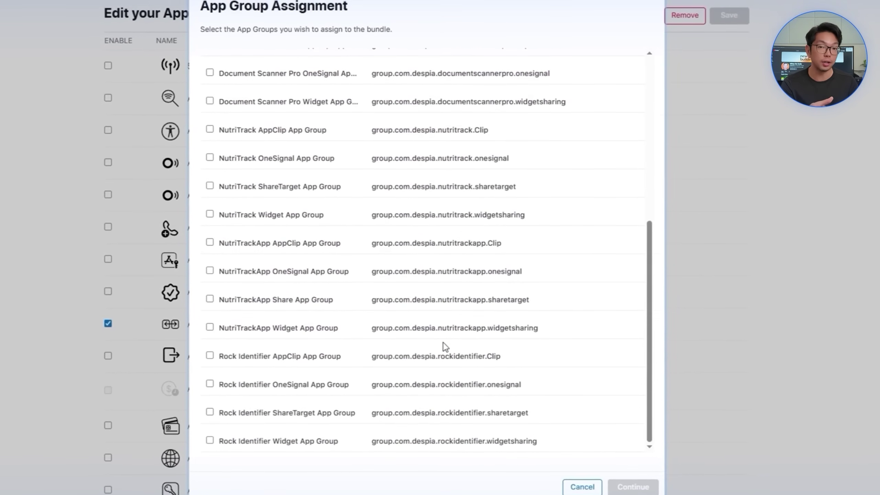
click(422, 446)
click(634, 487)
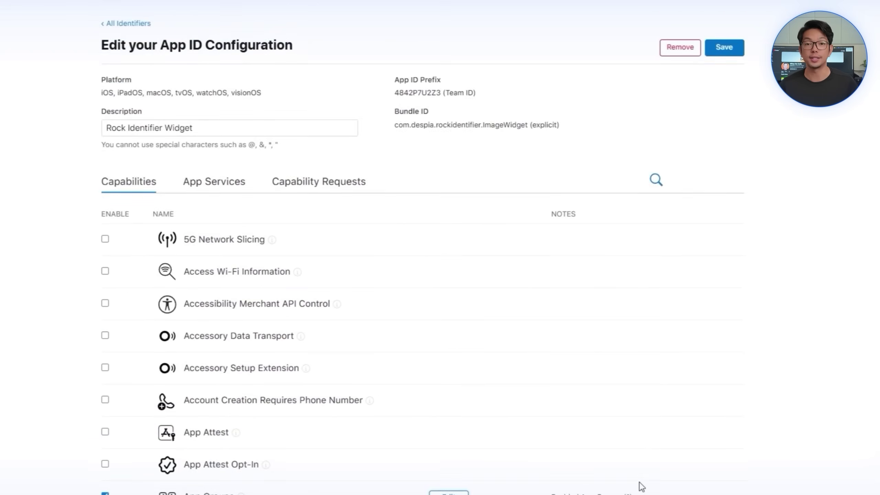
scroll(638, 485, up, 2)
click(724, 104)
click(515, 161)
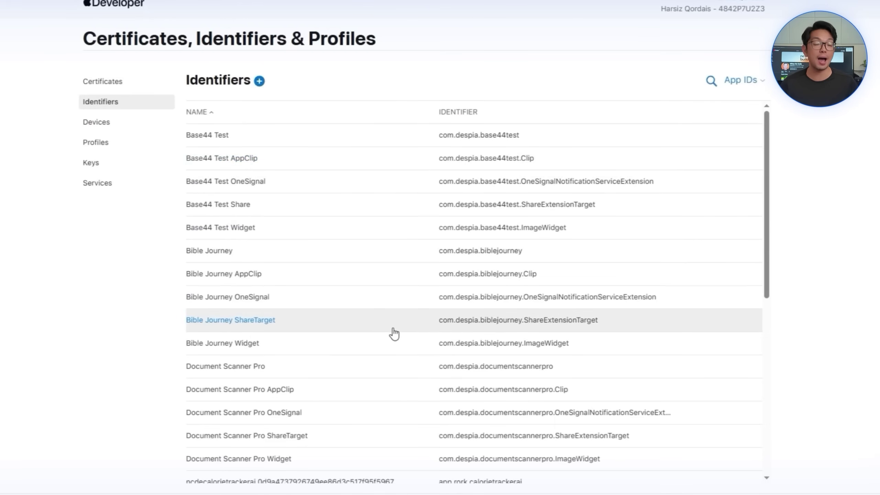
Step: Open the App Groups configuration of the main Rock Identifier App ID
scroll(400, 237, down, 1)
scroll(400, 238, down, 10)
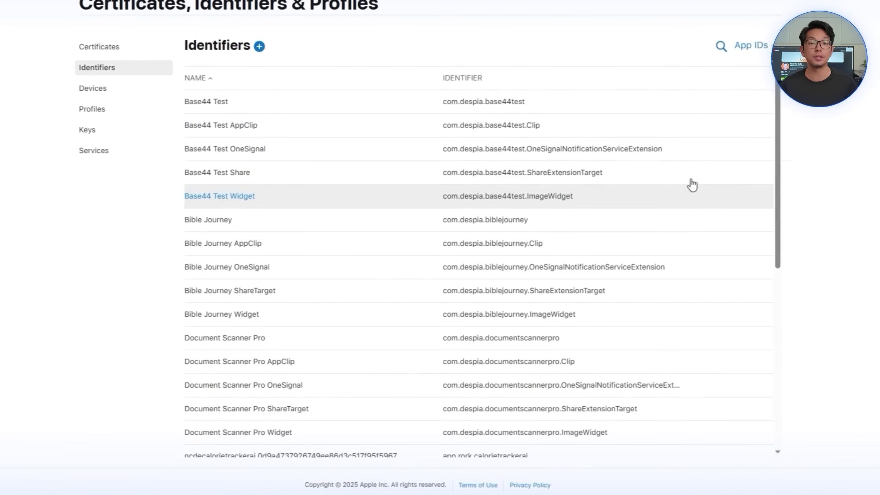
scroll(404, 205, down, 1)
scroll(403, 206, down, 10)
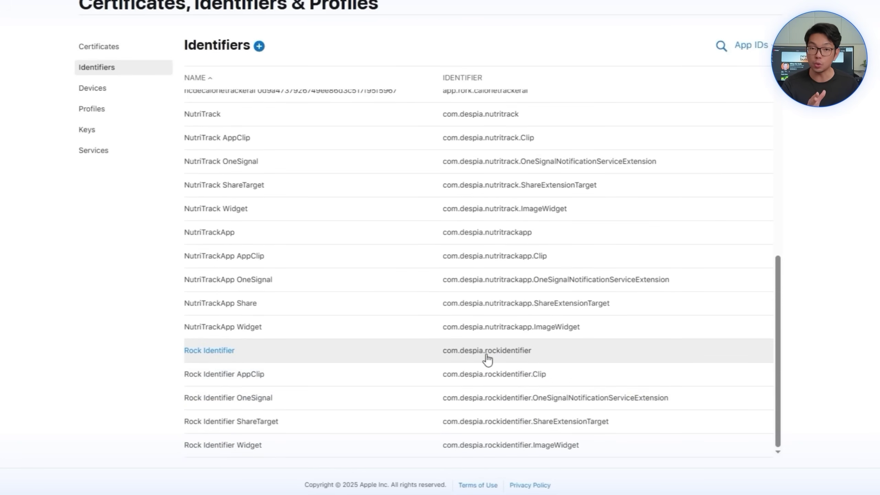
click(487, 360)
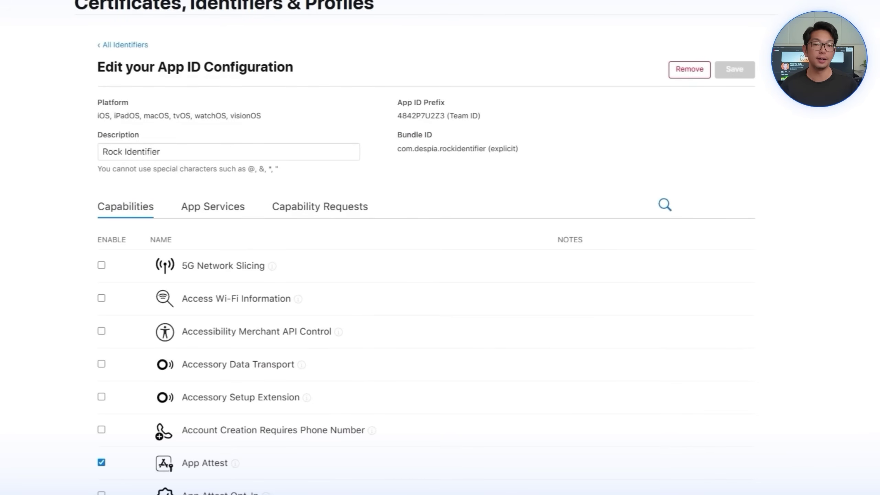
scroll(247, 257, down, 6)
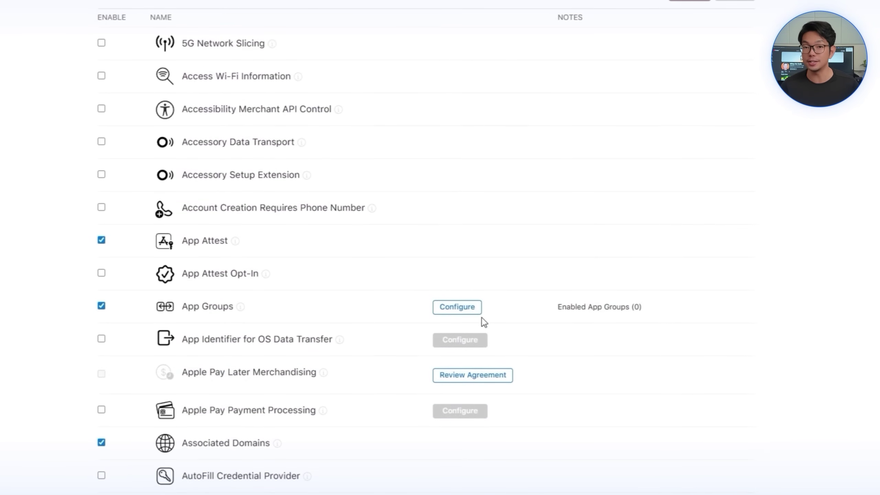
click(463, 311)
scroll(440, 247, down, 8)
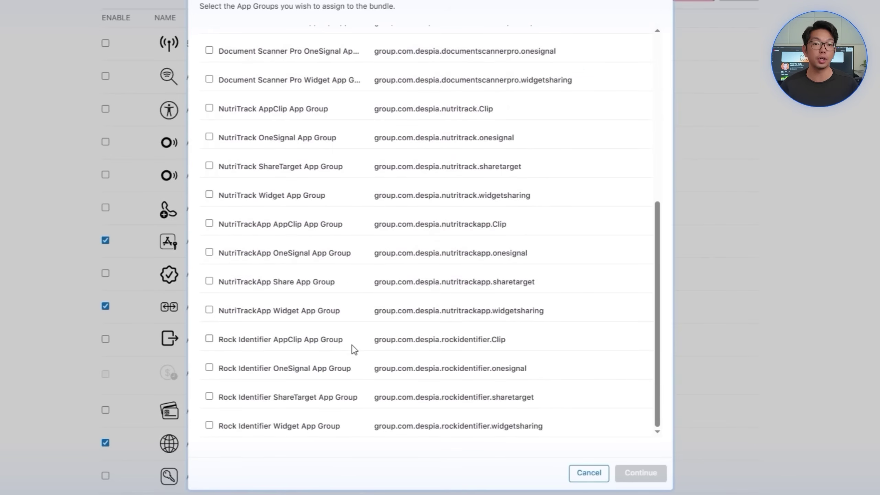
Step: Add the AppClip and OneSignal groups so all four groups are assigned, then save and confirm
click(340, 342)
click(318, 371)
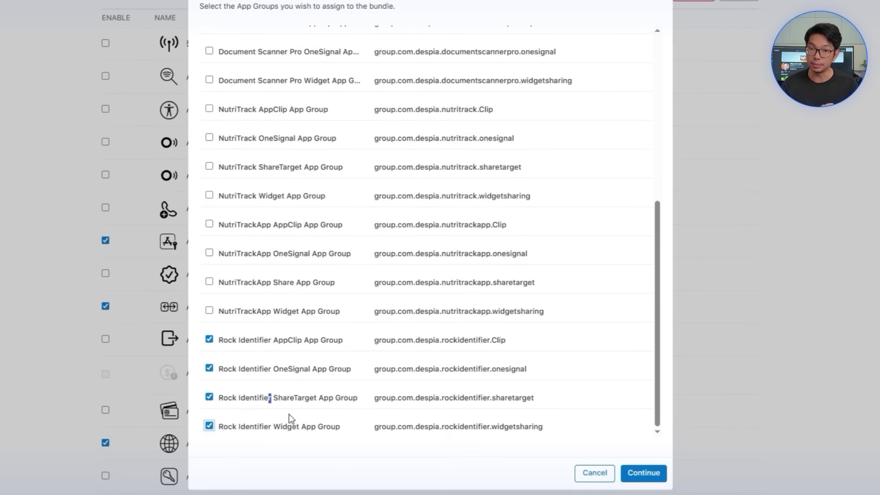
click(642, 472)
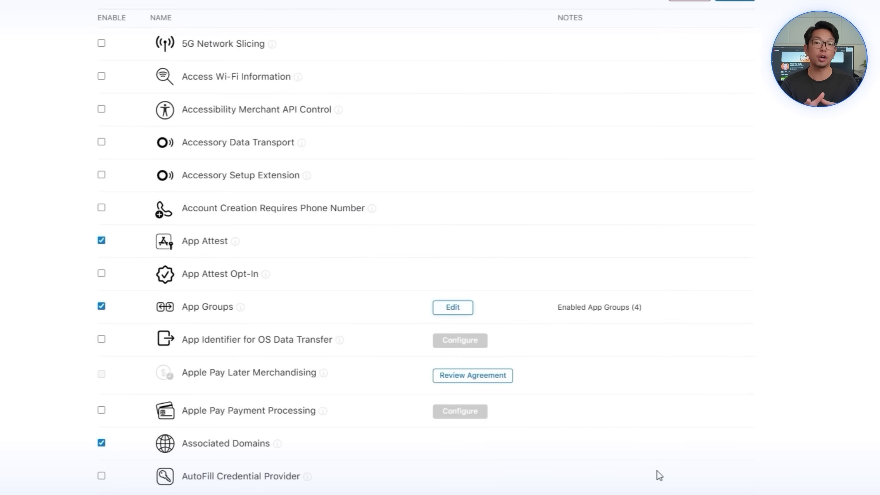
scroll(650, 459, up, 10)
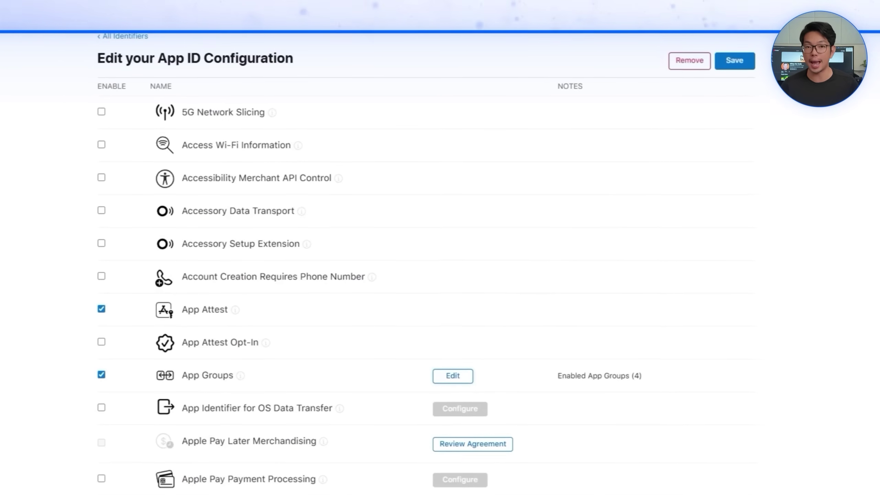
click(733, 197)
click(542, 263)
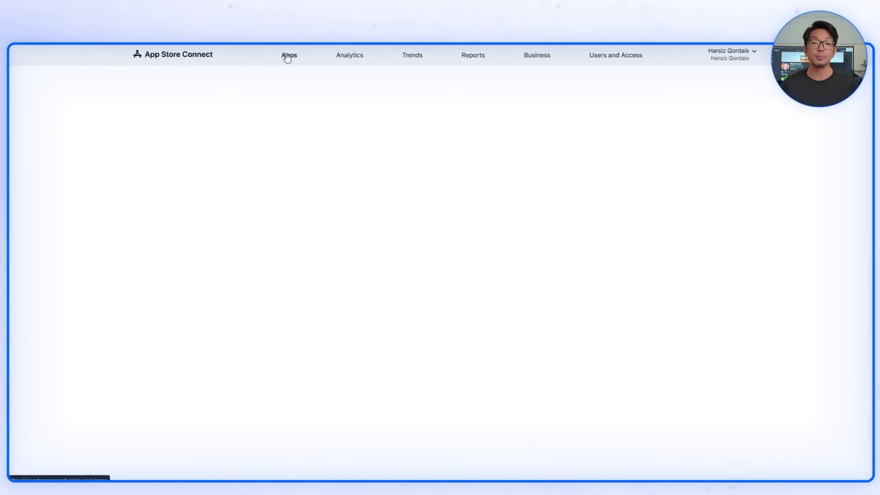
Step: Start a new iOS app named 'Rock Identifier - Scan It!'
click(196, 96)
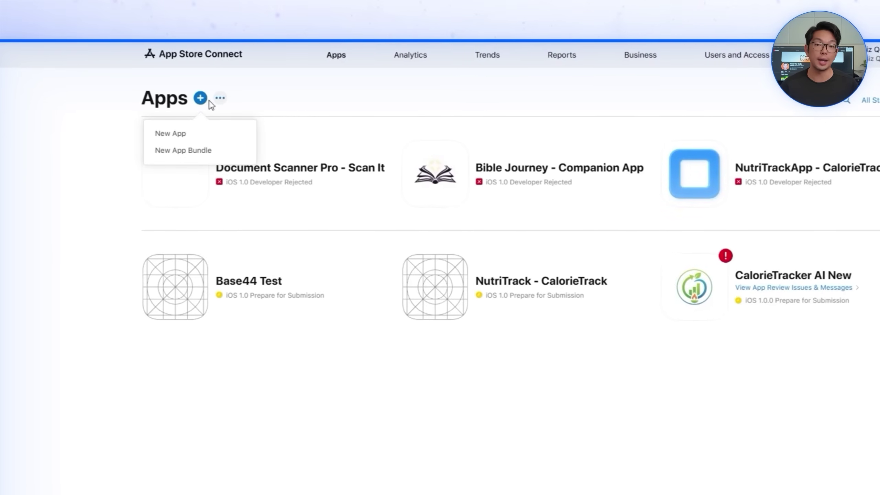
click(171, 131)
click(383, 180)
click(447, 221)
text(Rock Identifier - Scan It!)
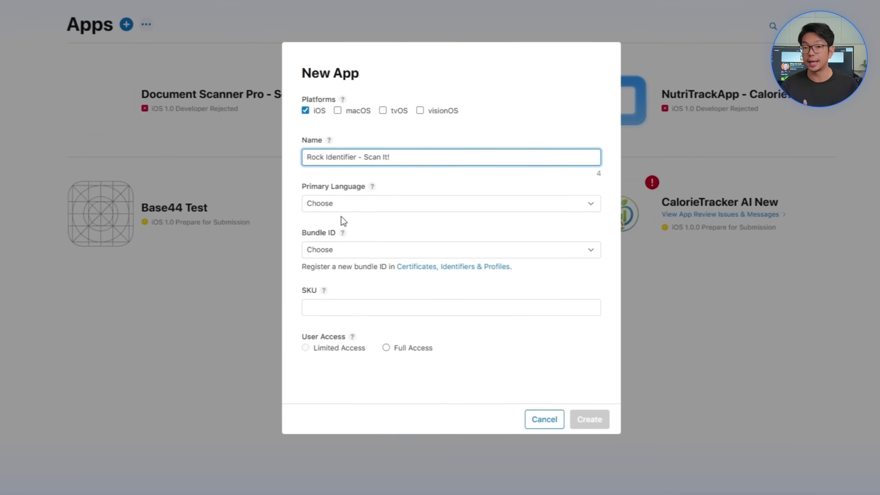
Step: Set English (U.S.), the Rock Identifier bundle ID, SKU ROCKIDENTIFIER and Full Access
click(343, 204)
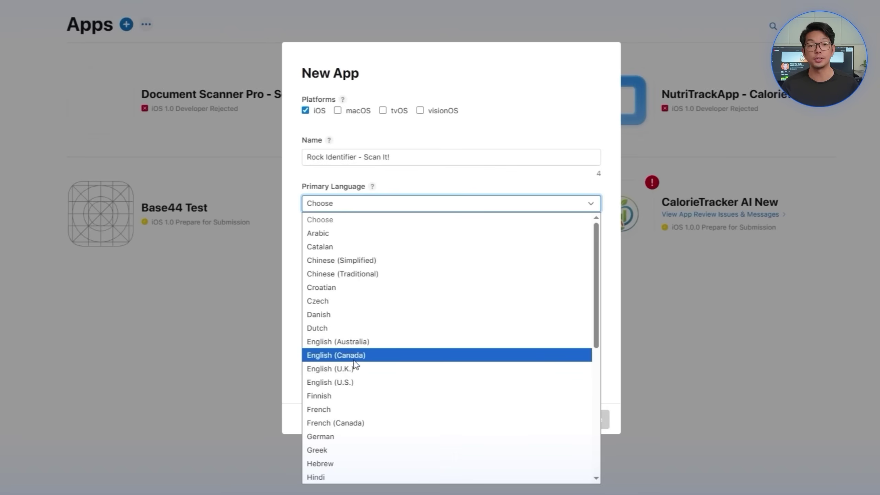
click(348, 380)
click(393, 250)
scroll(416, 159, down, 2)
scroll(417, 159, down, 1)
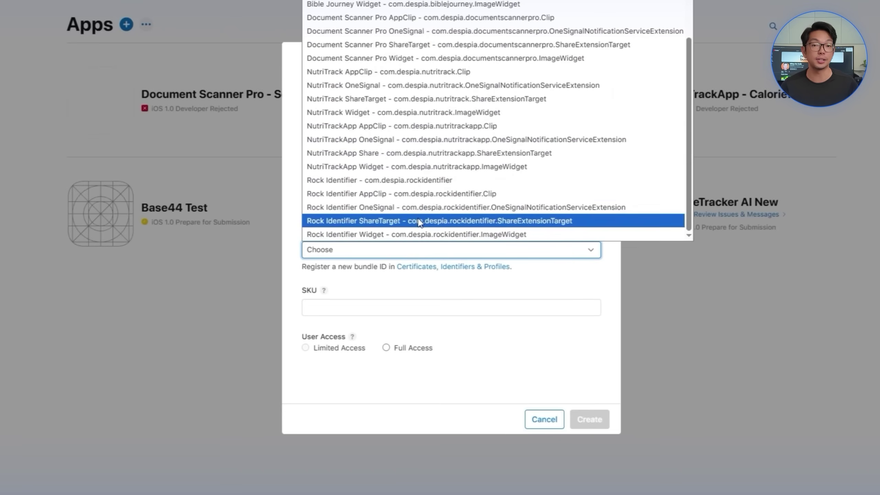
key(Escape)
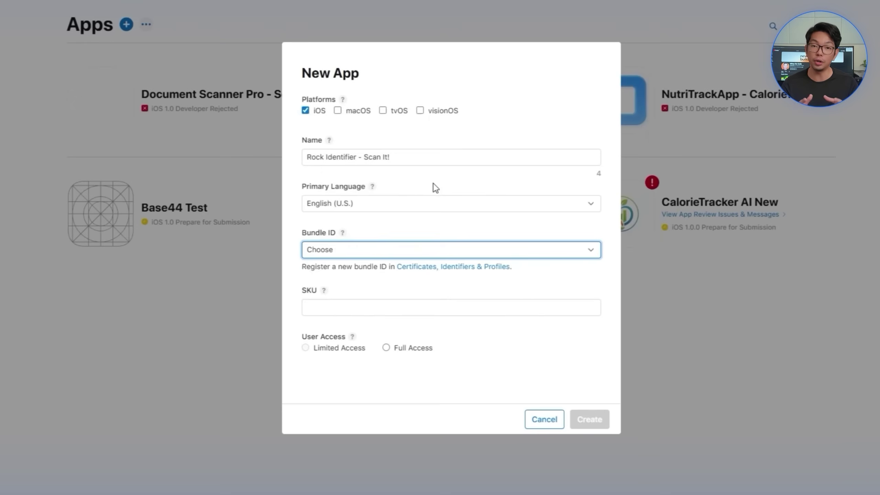
text(ROCKIDENTIFIER)
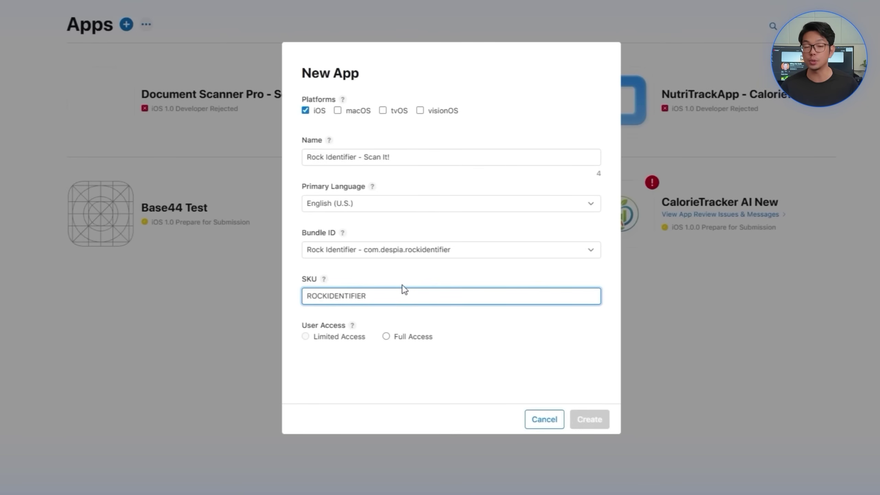
click(389, 337)
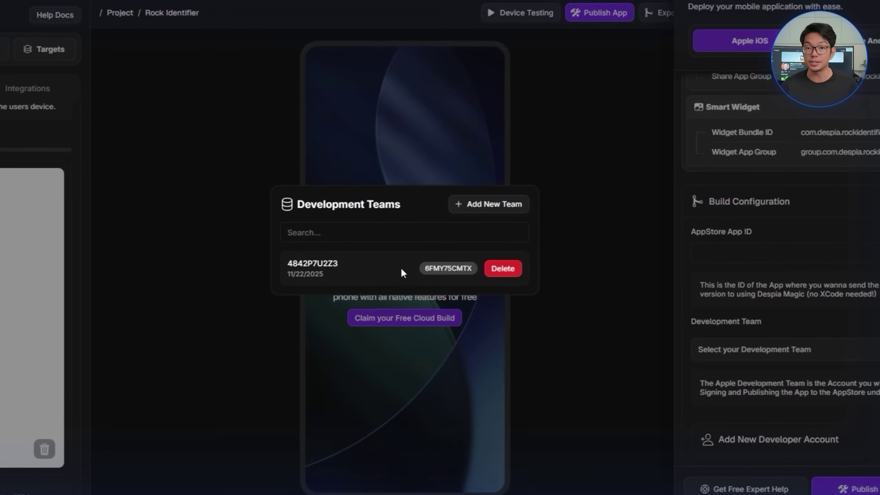
click(371, 267)
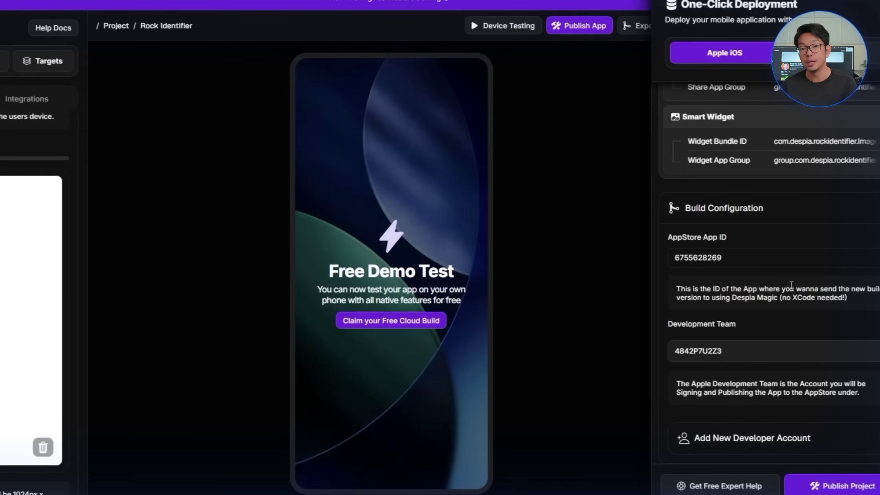
scroll(791, 284, up, 7)
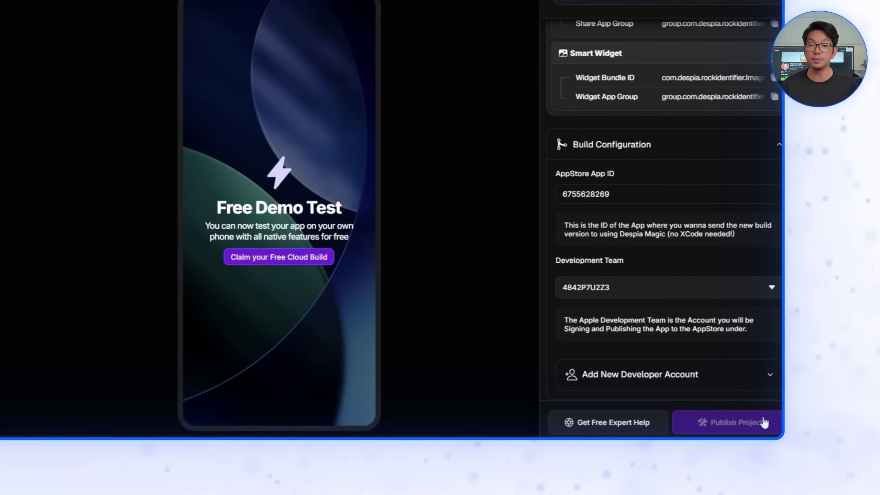
click(764, 422)
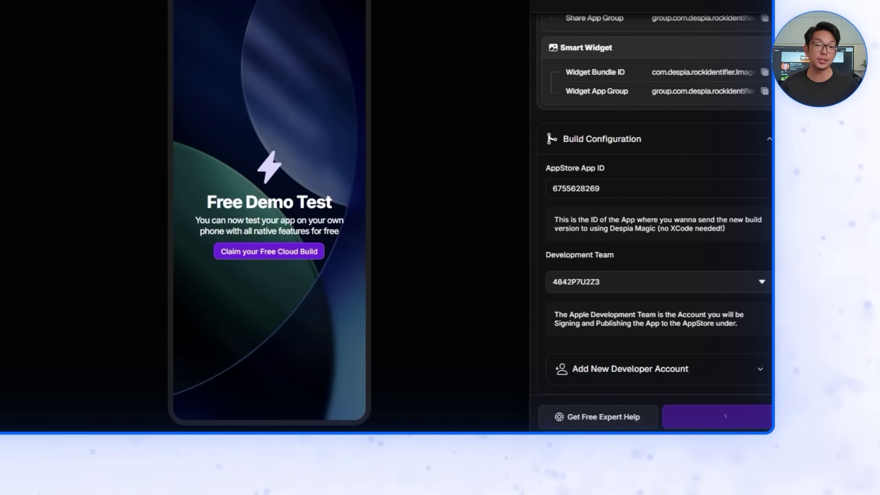
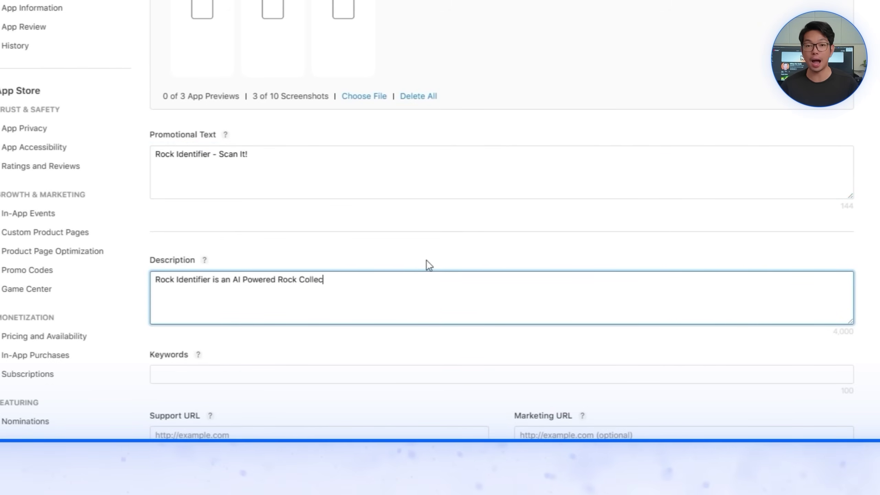
Step: Enter the keywords Scanning, Rocks, Hobbies
scroll(395, 243, down, 10)
click(387, 73)
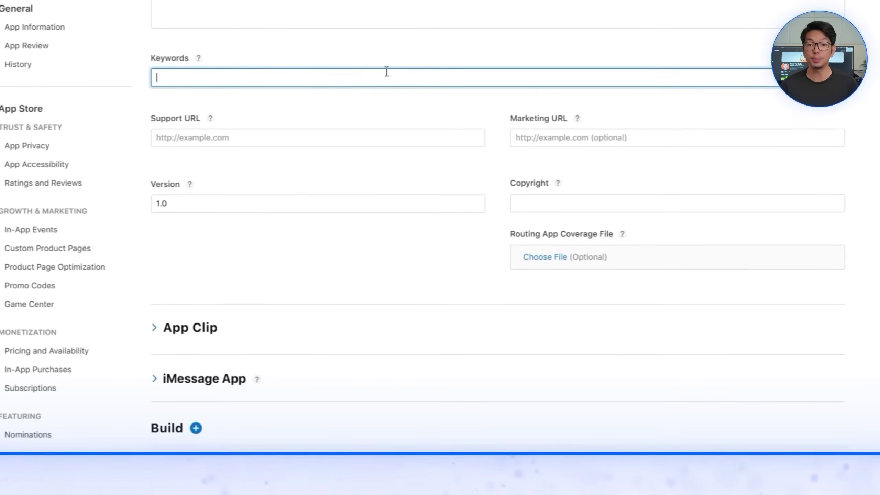
text(Scanning, Rocks, Hobbi)
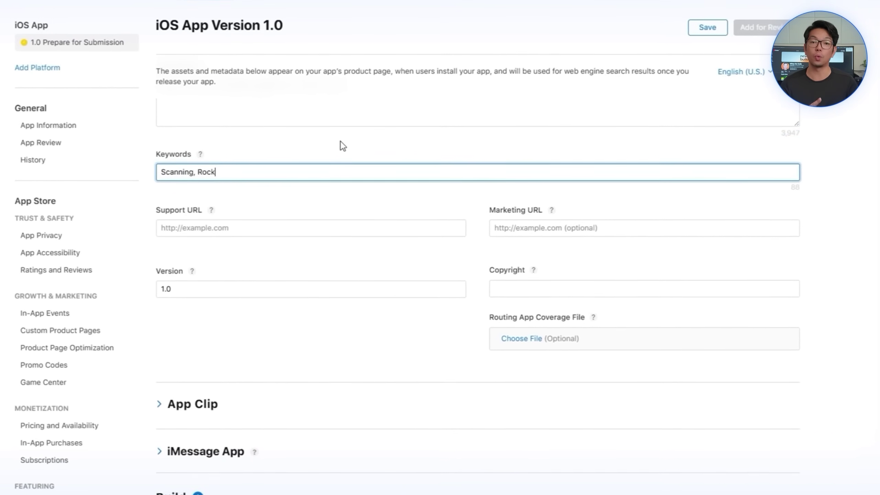
text(es)
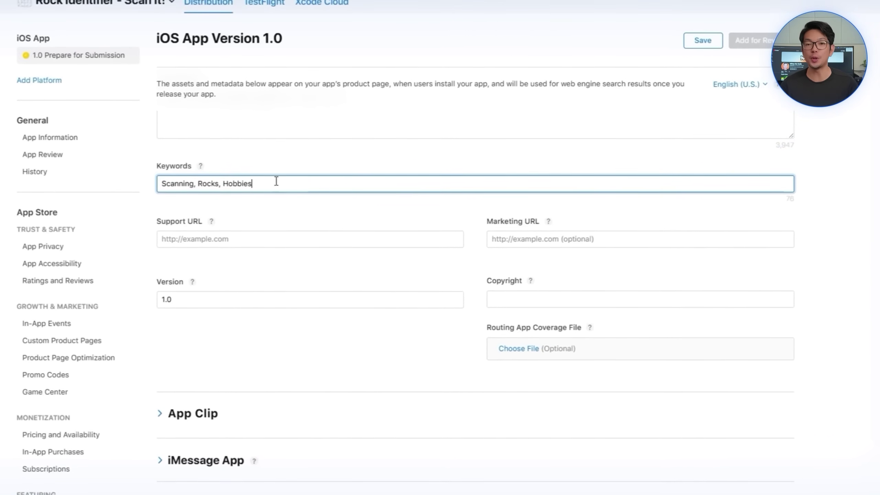
Step: Fill the Support URL and paste the same link as the Marketing URL
click(272, 241)
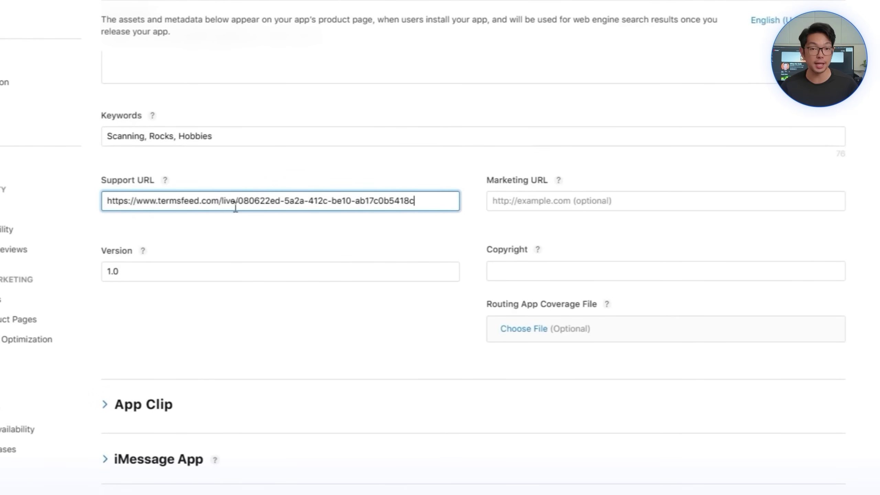
click(532, 201)
text(https://www.termsfeed.com/live/080622ed-5a2a-412c-be10-ab17c0b5418c)
Step: Set the copyright to 'Rock Identifier, 2025' and bring up the available builds
click(609, 271)
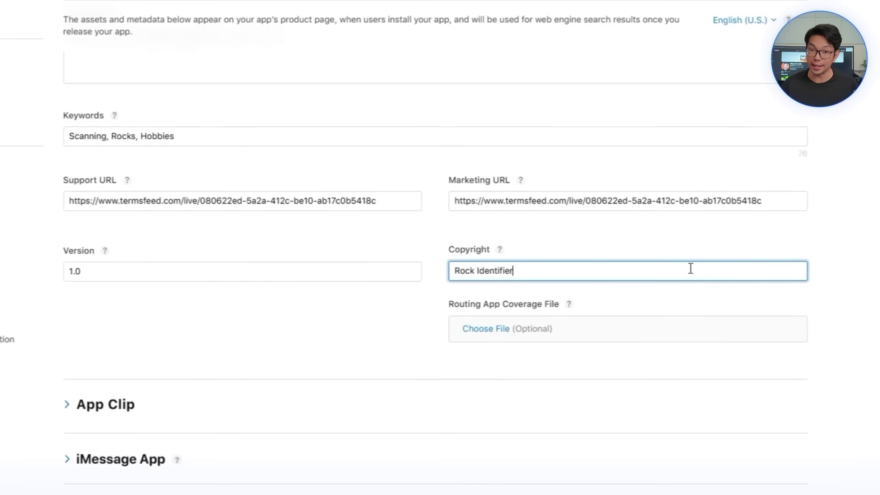
text(Rock Identifier, 2023)
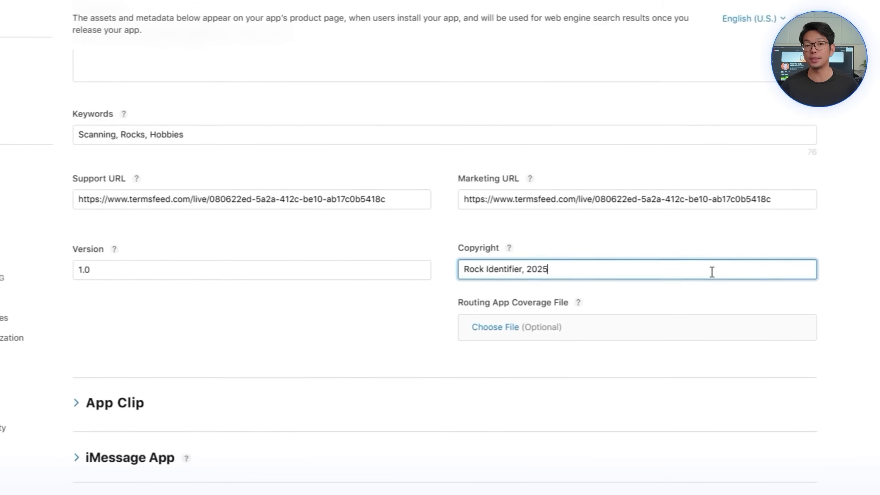
scroll(573, 379, down, 10)
click(475, 249)
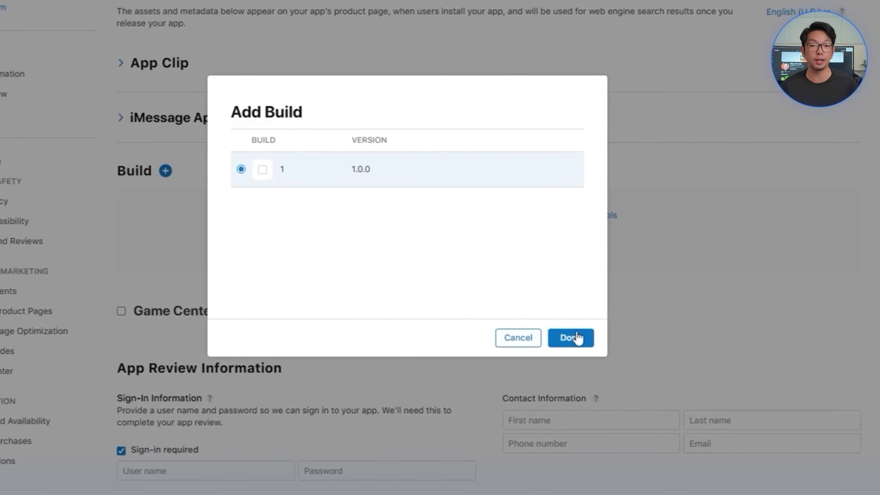
Step: Attach build 1 (1.0.0) to the version
click(567, 338)
scroll(407, 303, down, 7)
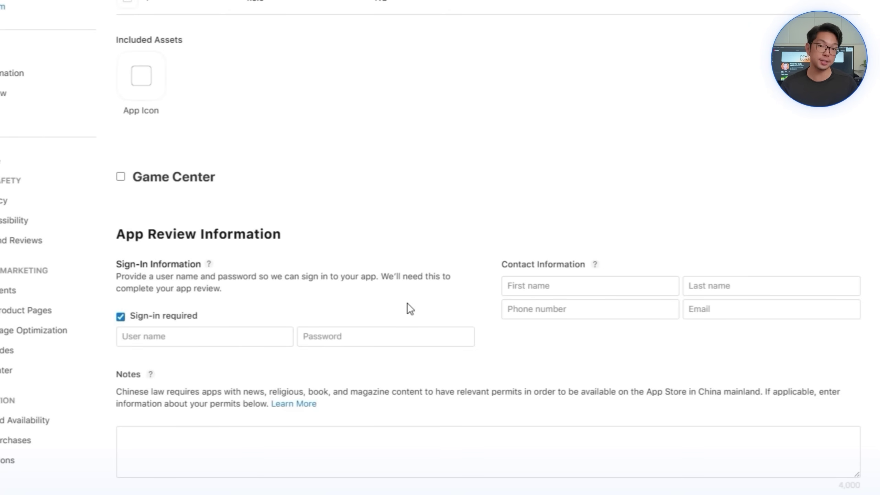
scroll(412, 304, down, 1)
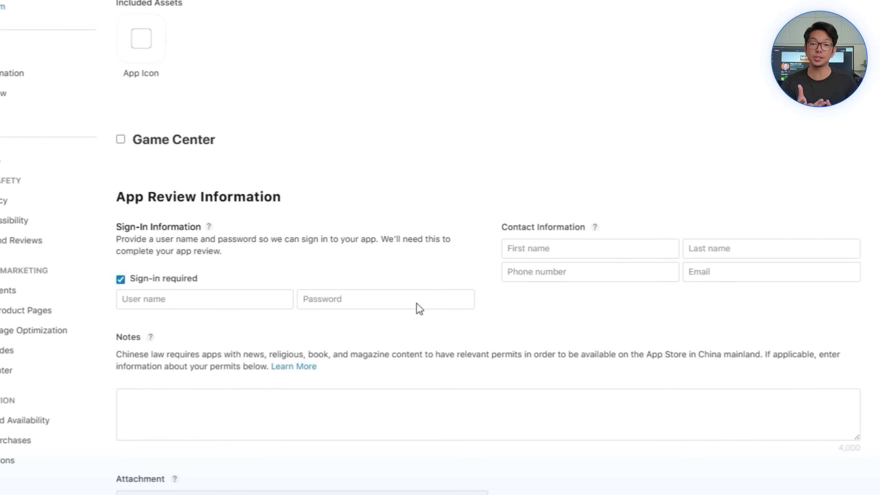
Step: Mark that App Review needs no sign-in
click(183, 284)
scroll(435, 354, down, 8)
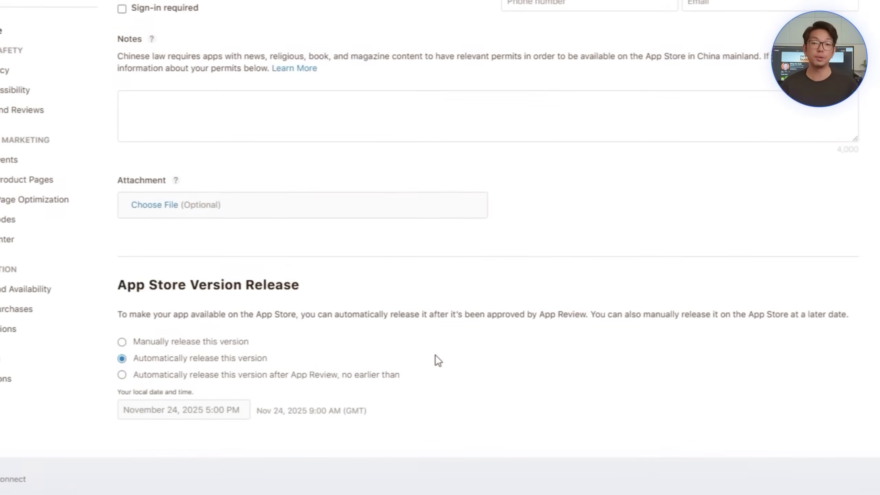
scroll(685, 180, up, 3)
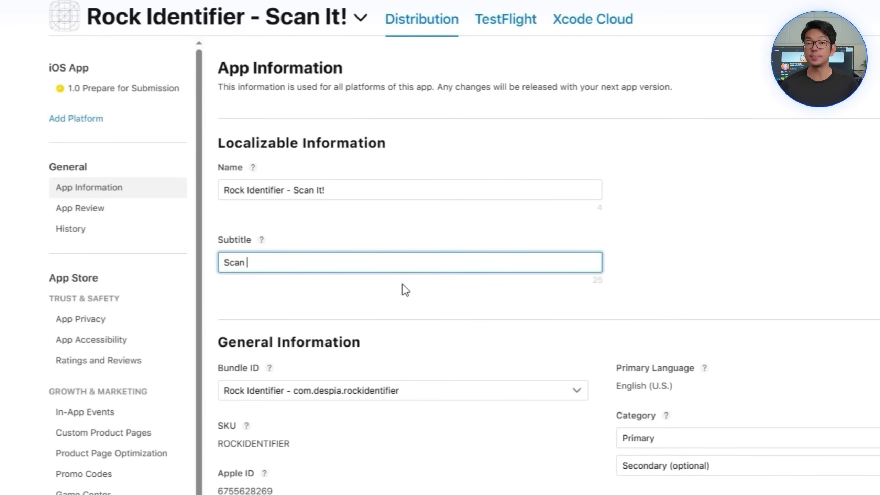
Step: Complete the subtitle 'Scan your minerals!' and make Education the primary category
text(your minerals!)
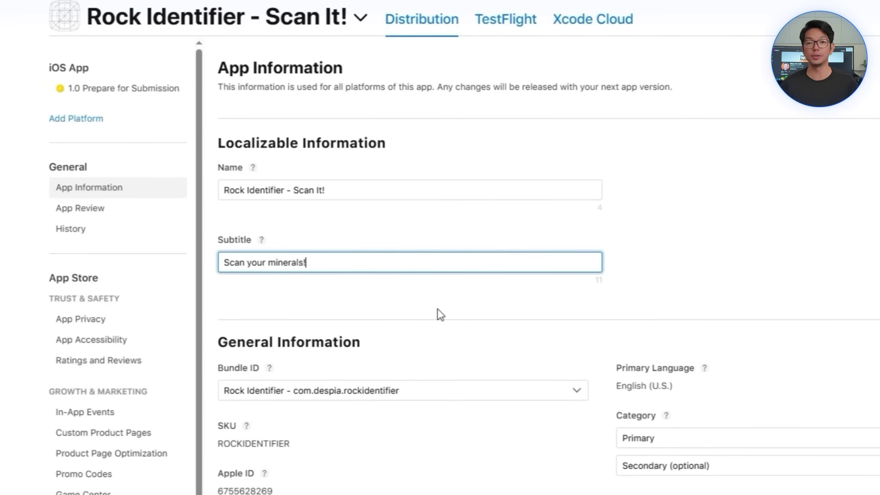
click(672, 437)
click(686, 159)
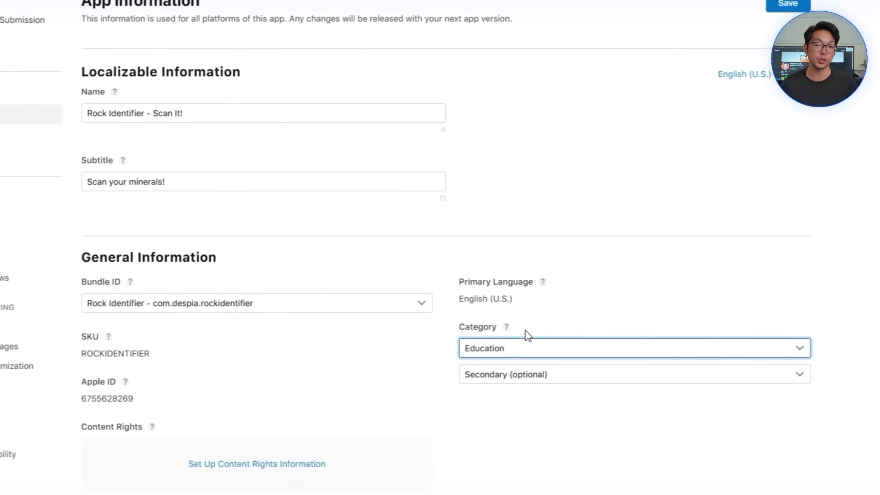
Step: Choose Lifestyle as the secondary category and bring up the content rights question
click(526, 375)
scroll(540, 242, down, 1)
click(548, 231)
click(478, 368)
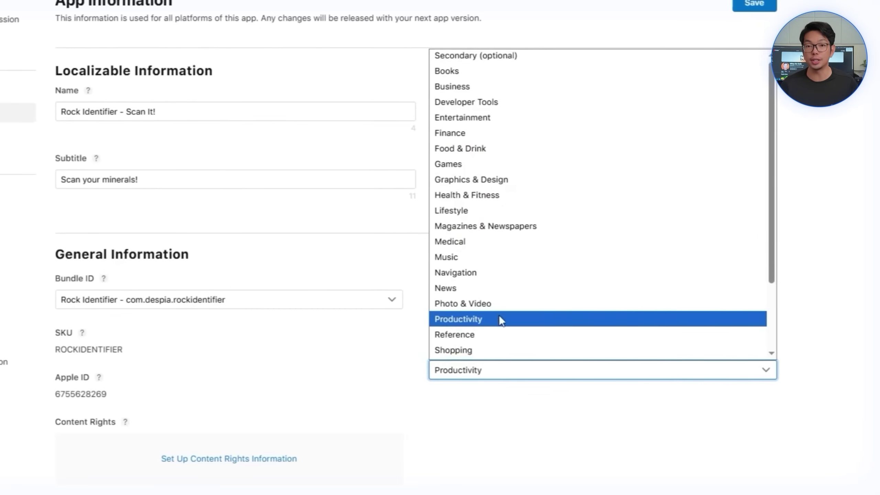
scroll(492, 334, down, 3)
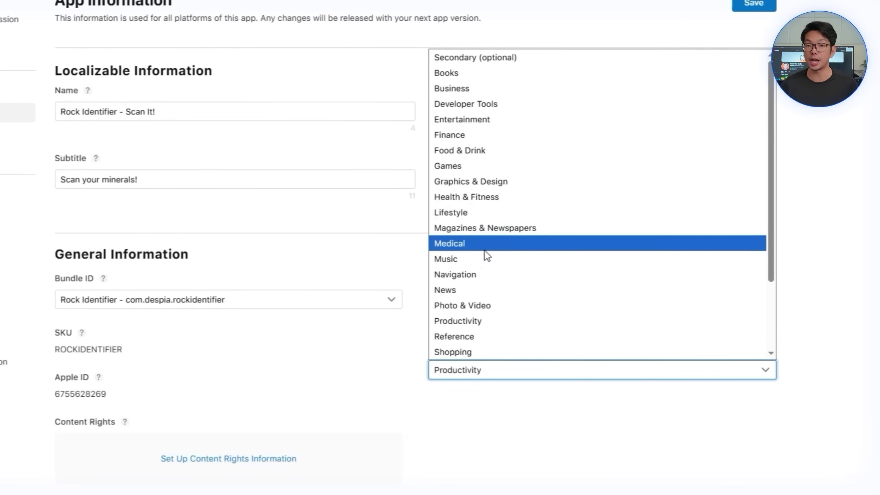
click(489, 208)
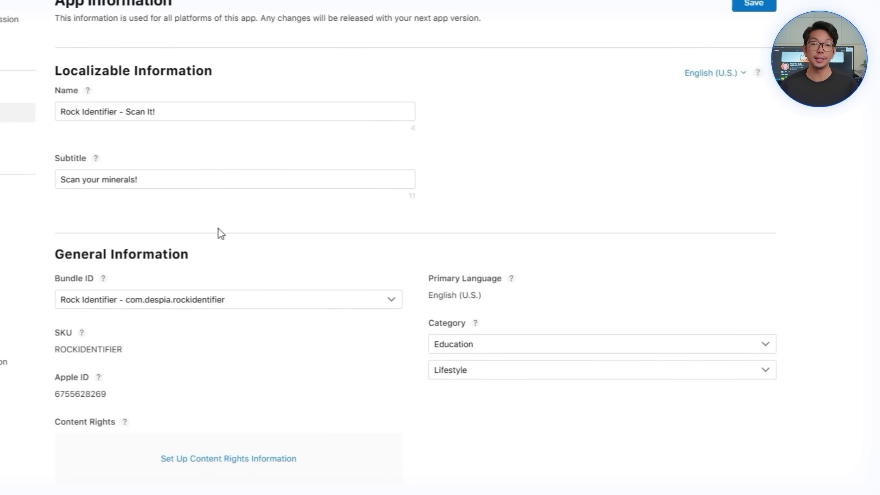
scroll(401, 377, down, 4)
click(282, 332)
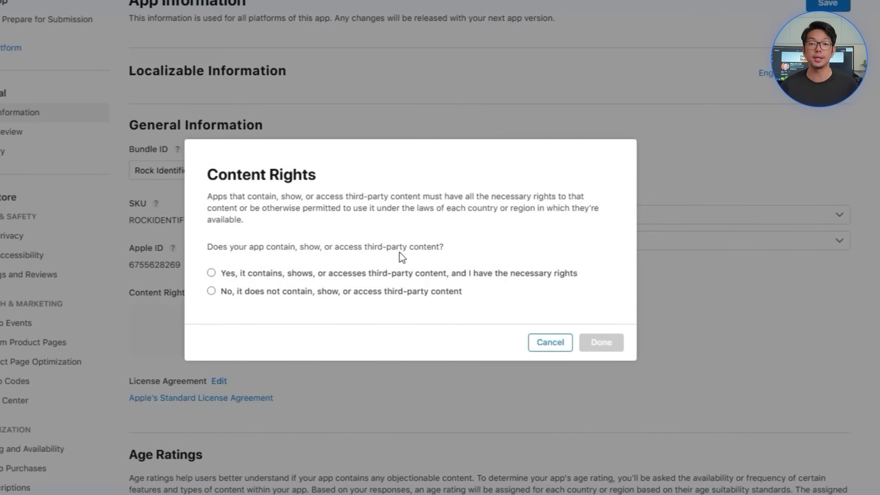
Step: Declare that the app contains no third-party content
click(381, 292)
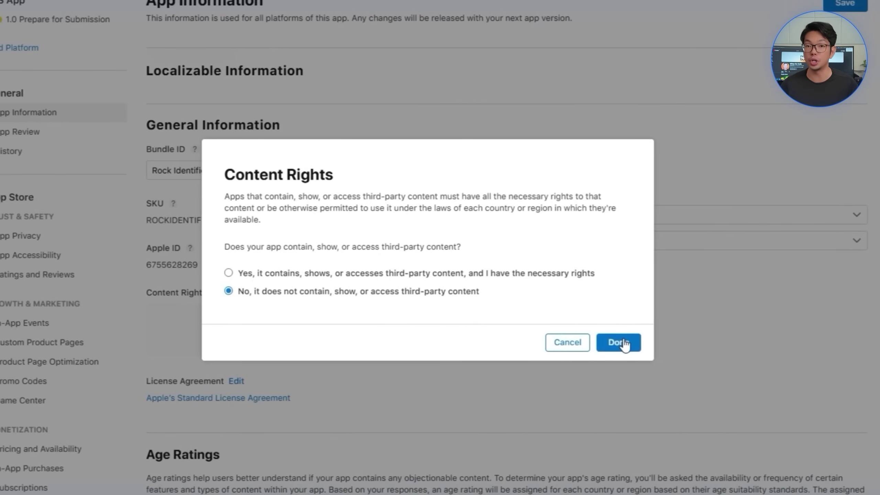
click(619, 342)
scroll(394, 228, down, 5)
Step: Answer No for advertising and health topics in the first age rating steps
click(502, 315)
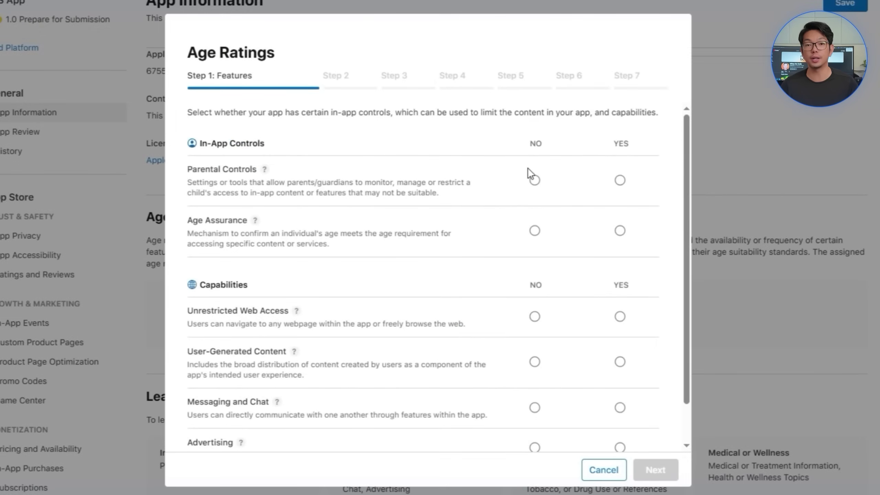
click(535, 446)
click(656, 469)
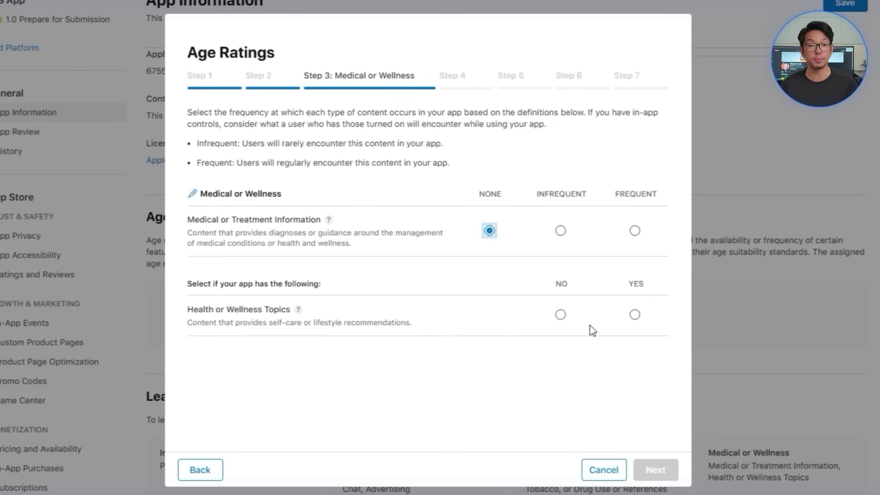
click(560, 314)
click(655, 469)
click(656, 470)
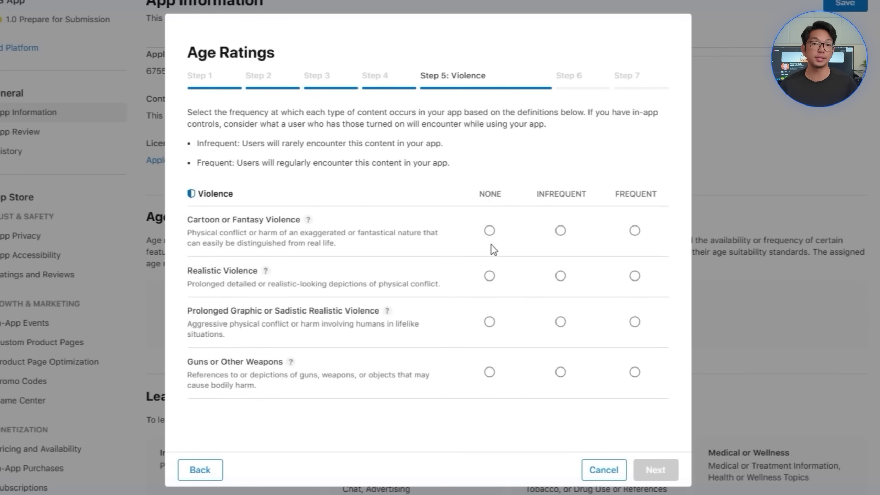
Step: Answer None for weapons and simulated gambling and No for loot boxes, giving a 4+ rating
click(489, 372)
click(656, 469)
click(482, 231)
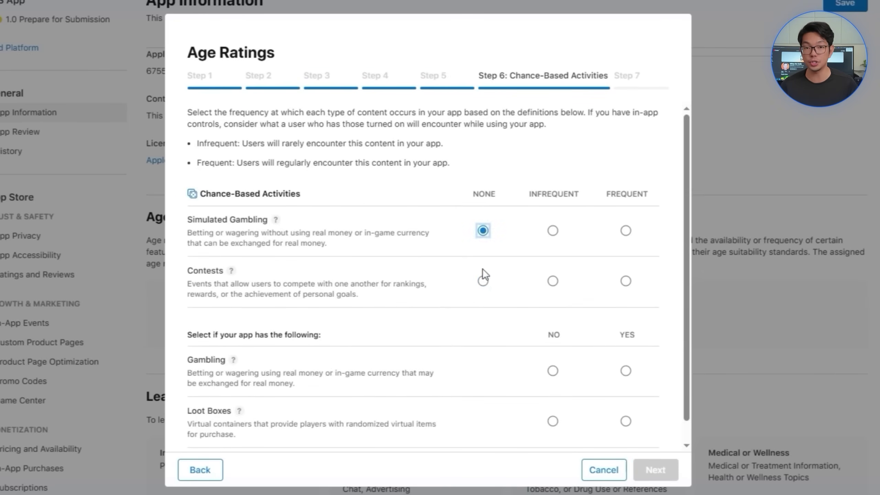
click(553, 421)
scroll(589, 433, down, 1)
click(656, 469)
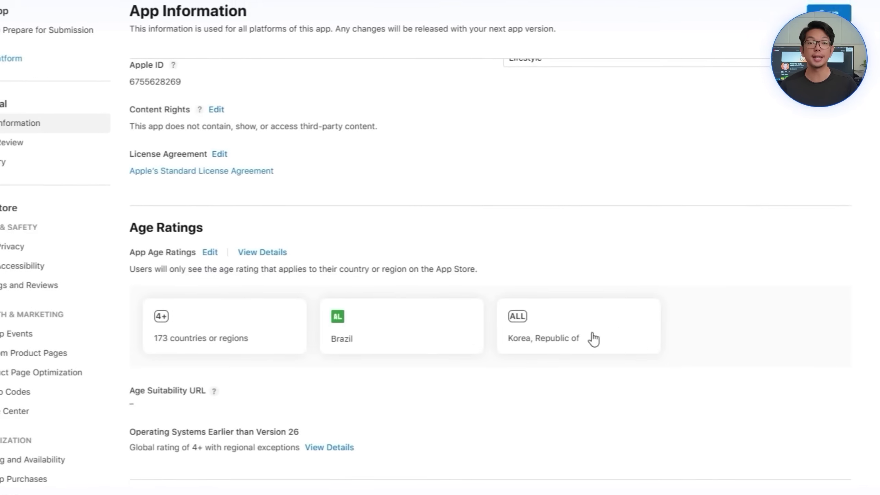
scroll(591, 338, down, 10)
scroll(421, 425, up, 6)
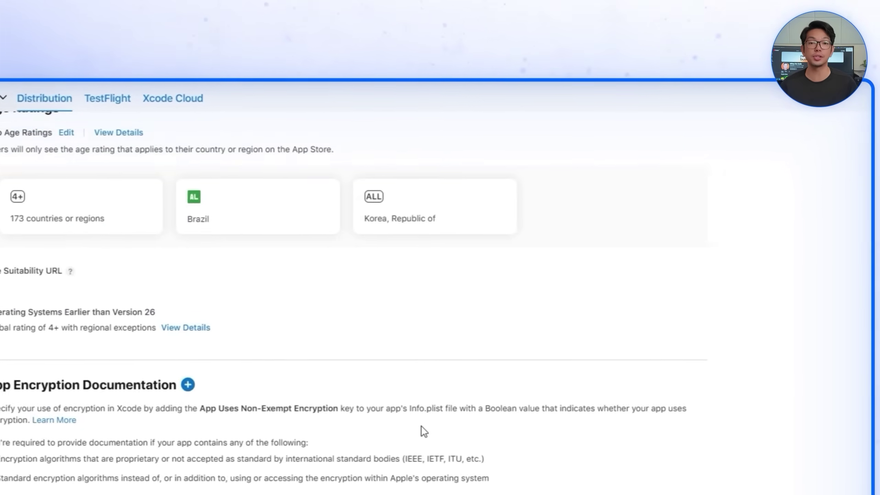
scroll(420, 425, up, 10)
Step: Save the App Information changes and begin adding a price for the app
click(687, 143)
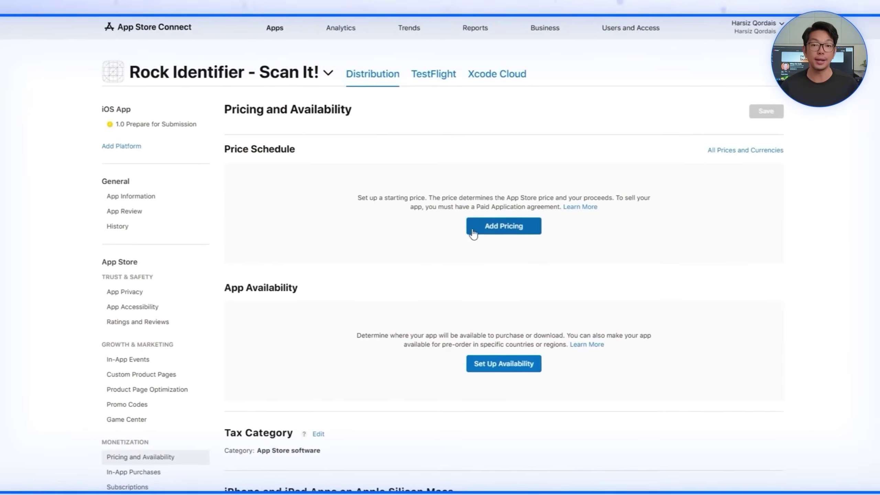
click(476, 229)
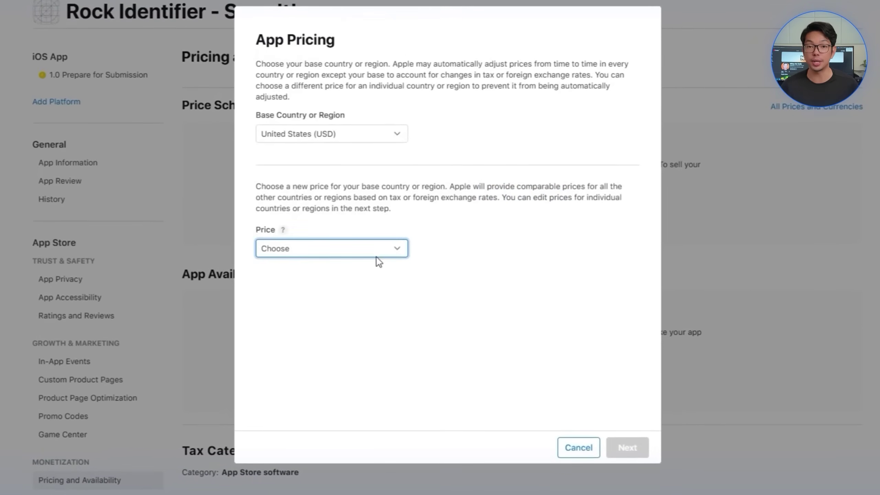
Step: Set the base price to $0.00 and confirm prices for 175 countries or regions
click(377, 255)
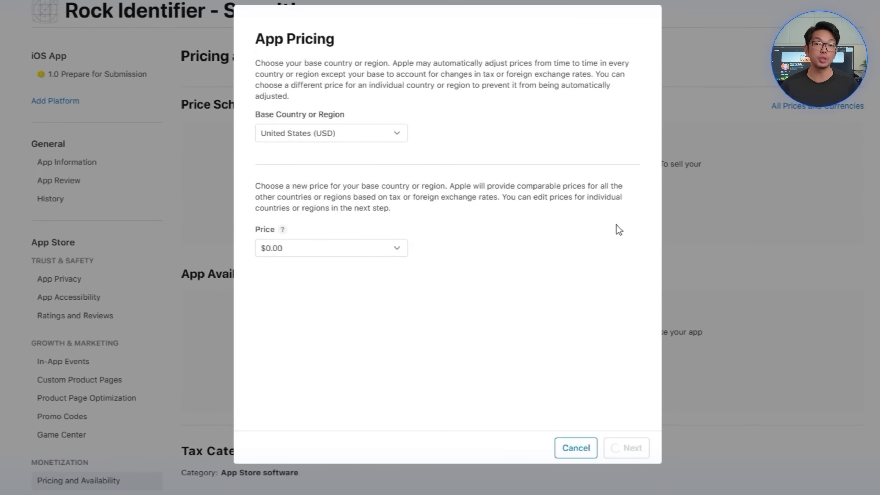
scroll(409, 253, down, 20)
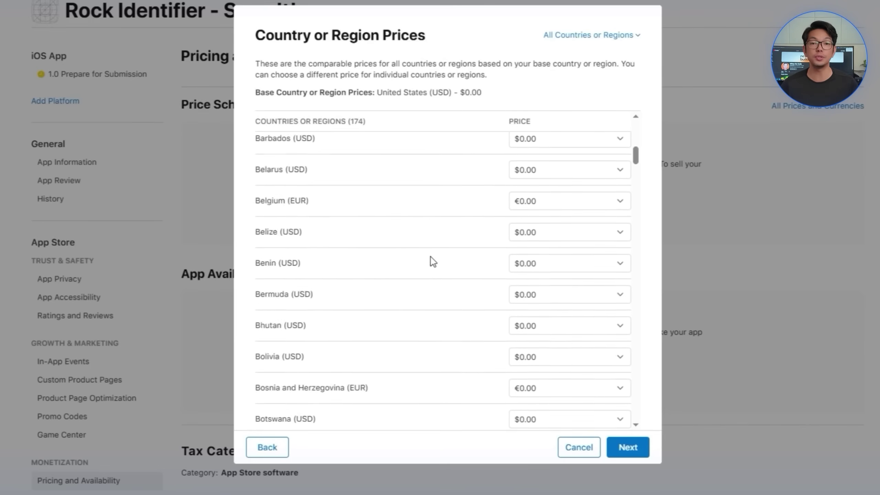
click(628, 448)
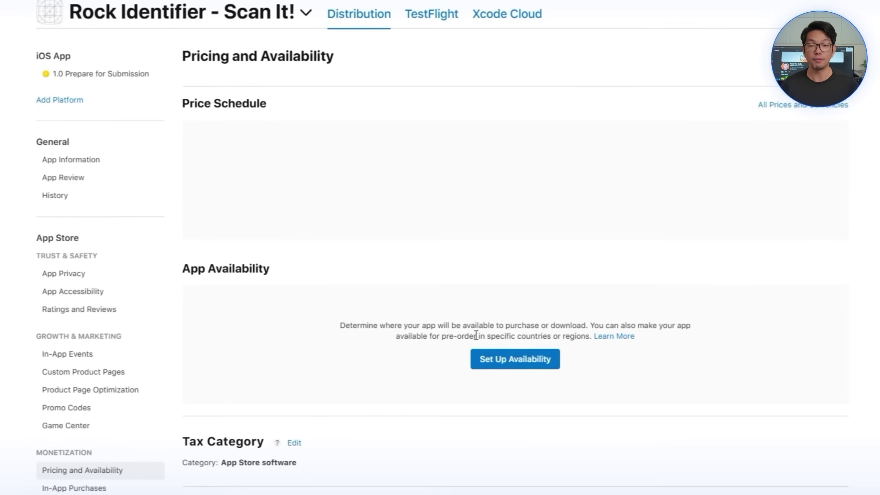
scroll(408, 270, down, 5)
scroll(274, 147, up, 5)
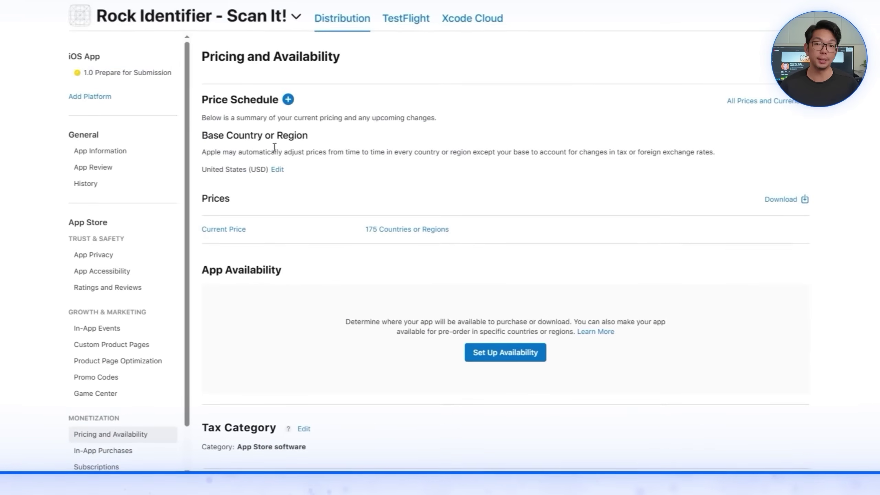
scroll(456, 327, down, 2)
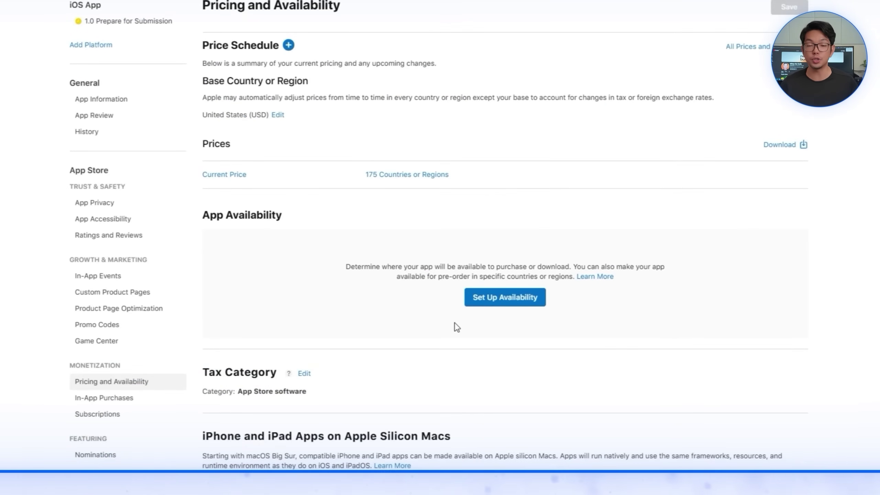
Step: Make the app available in all 175 countries or regions on release
click(516, 301)
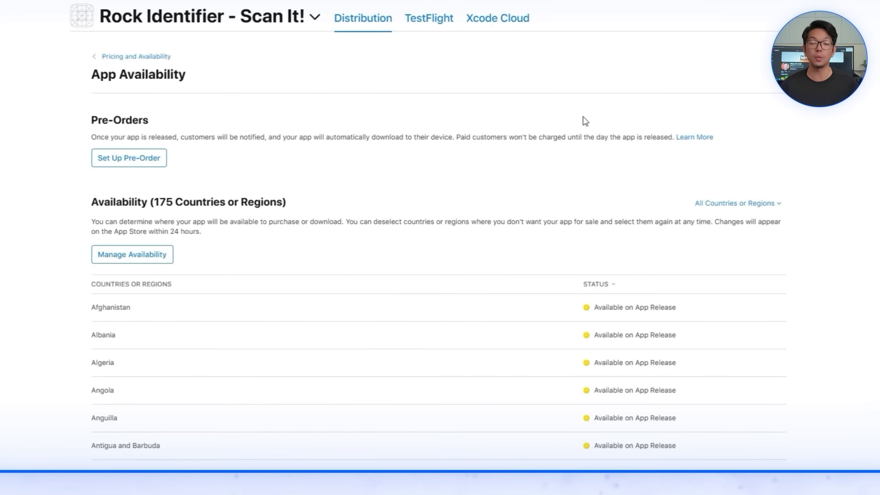
scroll(433, 220, down, 10)
scroll(433, 220, down, 20)
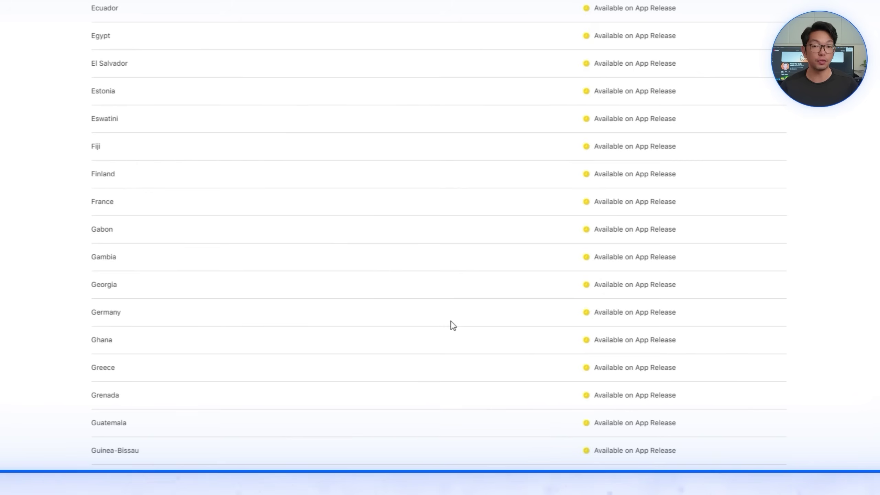
scroll(466, 304, down, 20)
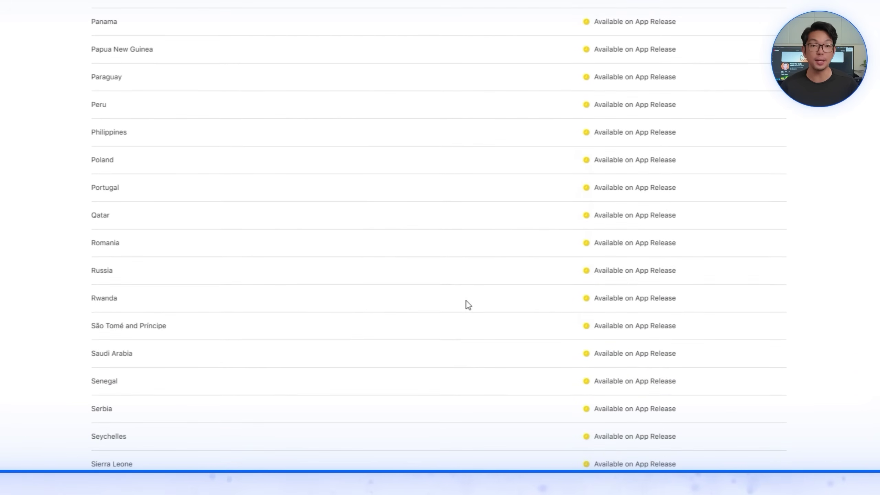
scroll(475, 336, down, 5)
scroll(481, 352, up, 20)
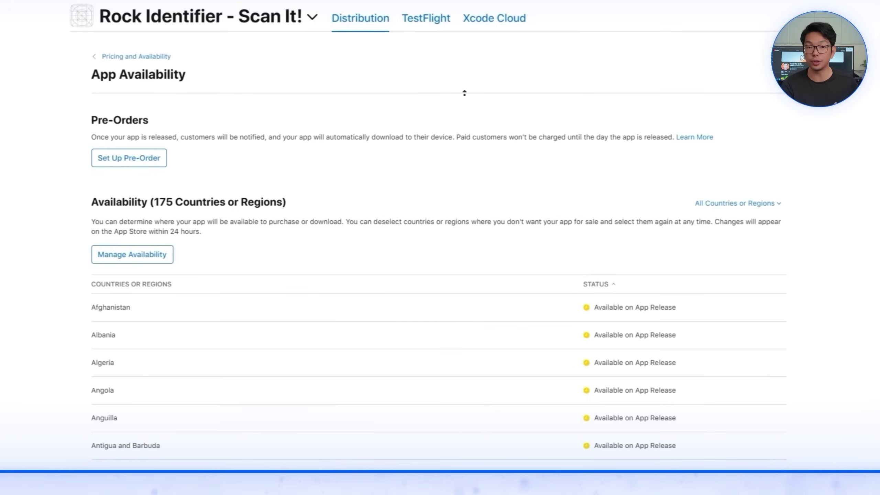
click(151, 58)
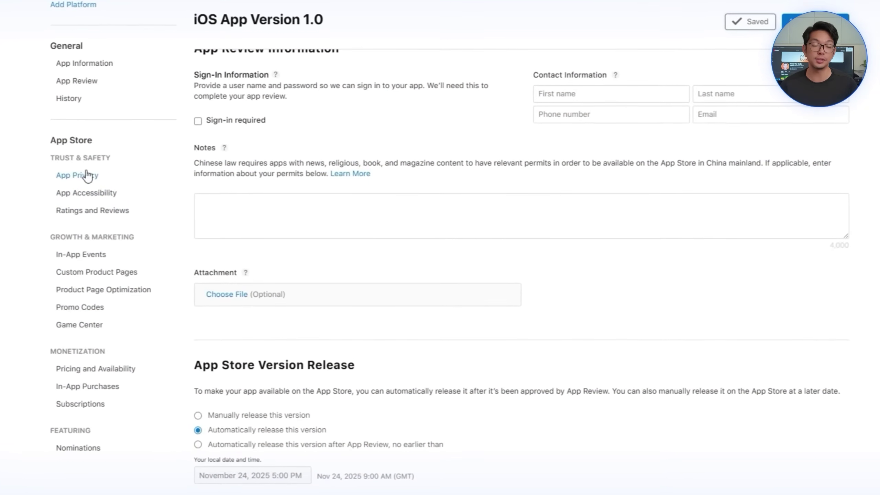
Step: Open App Privacy and discard an attempted edit of the privacy policy URL
click(87, 179)
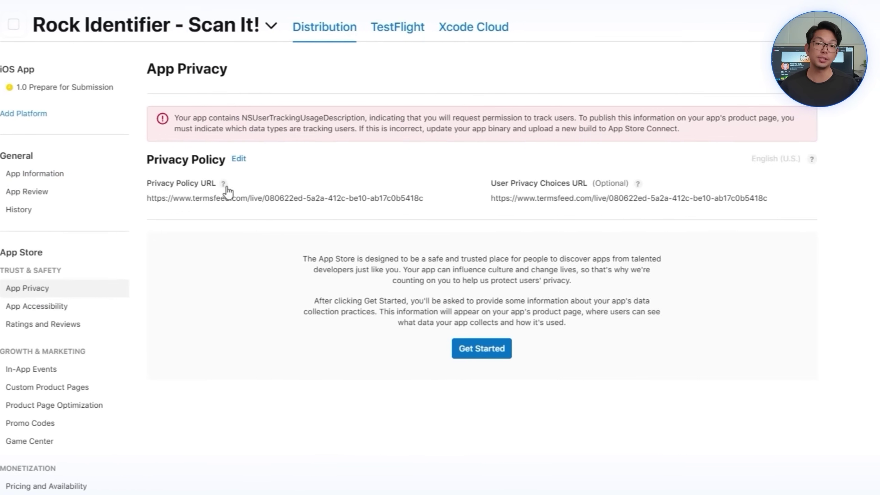
click(280, 158)
click(270, 208)
key(super+a)
key(BackSpace)
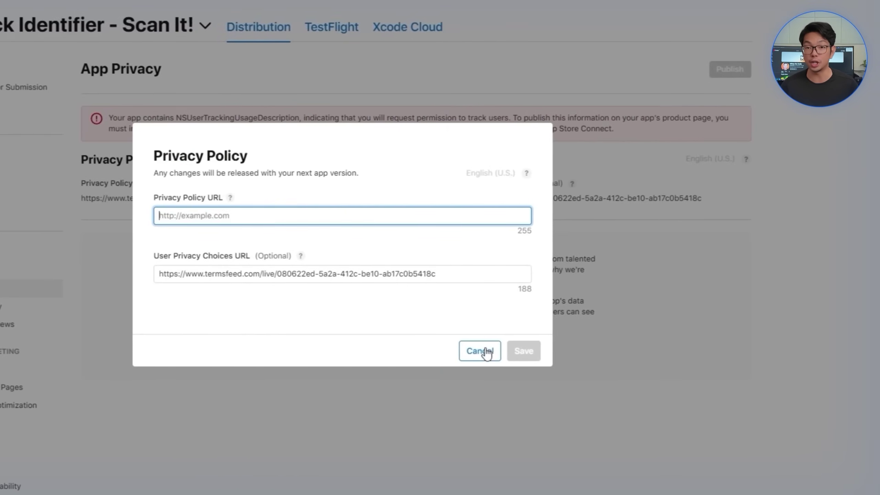
click(593, 431)
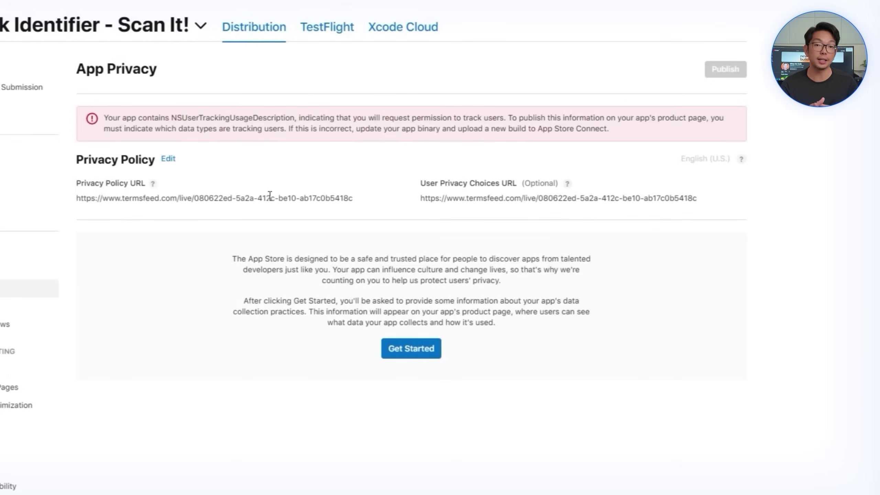
Step: Declare that the app collects data, selecting Photos or Videos
click(411, 348)
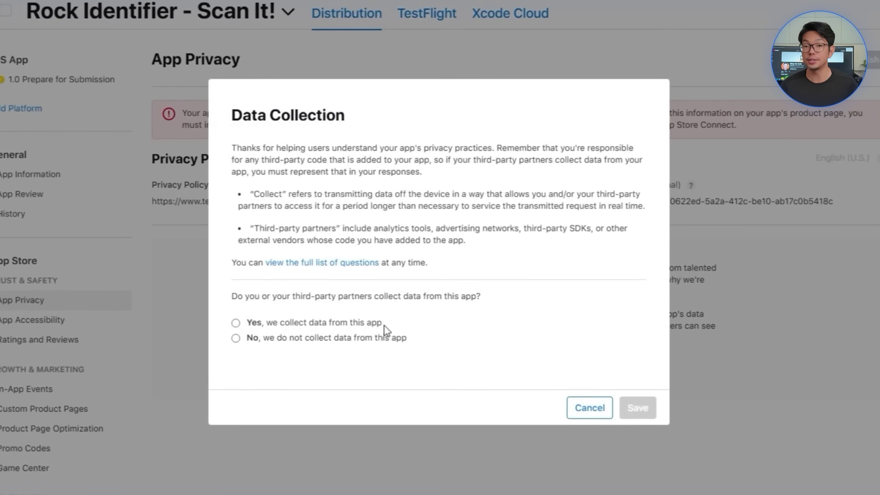
click(350, 325)
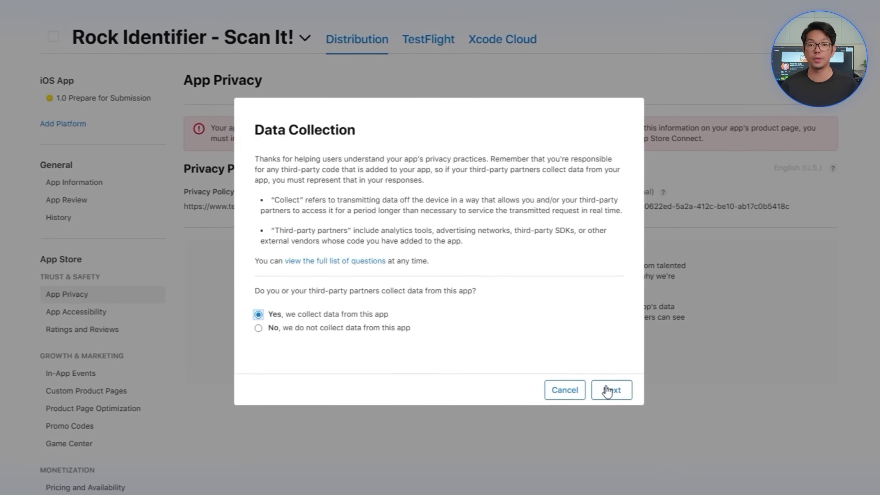
click(610, 389)
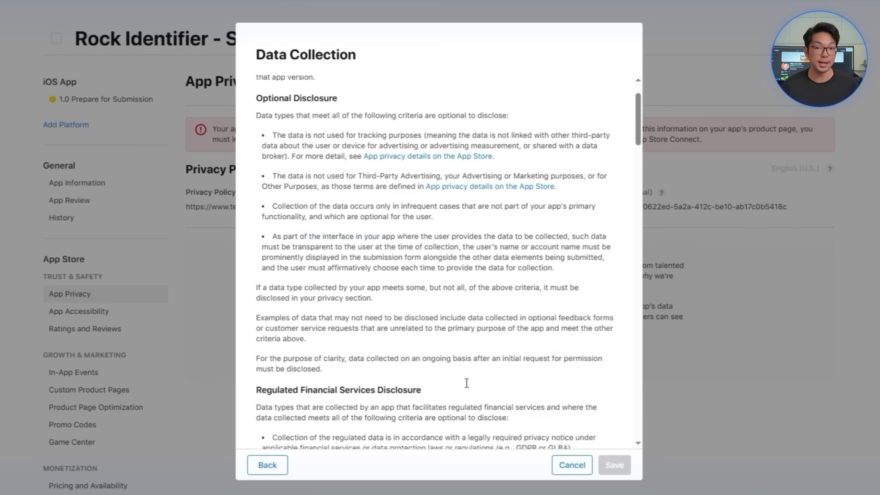
scroll(447, 360, down, 20)
scroll(393, 342, up, 15)
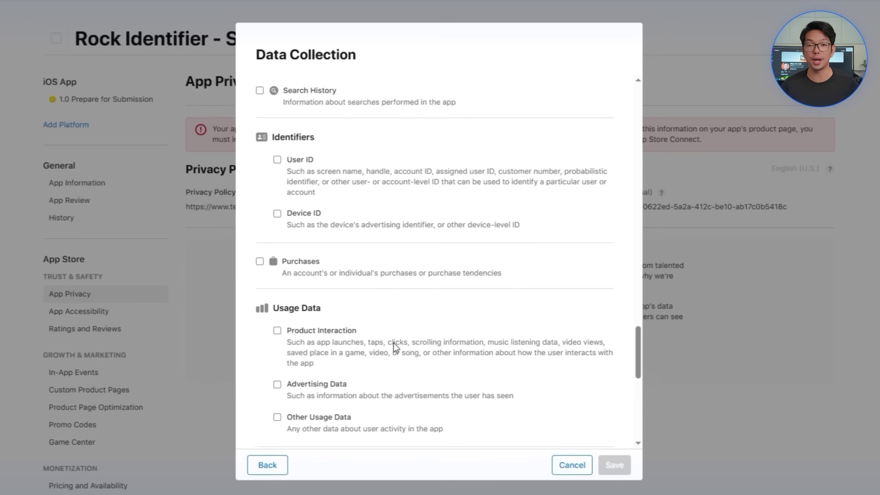
click(276, 261)
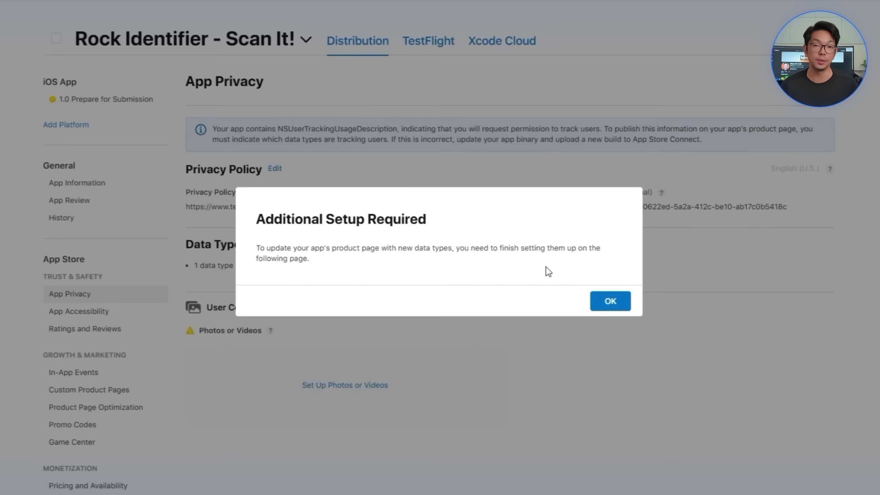
Step: Mark Photos or Videos as used for App Functionality
click(610, 300)
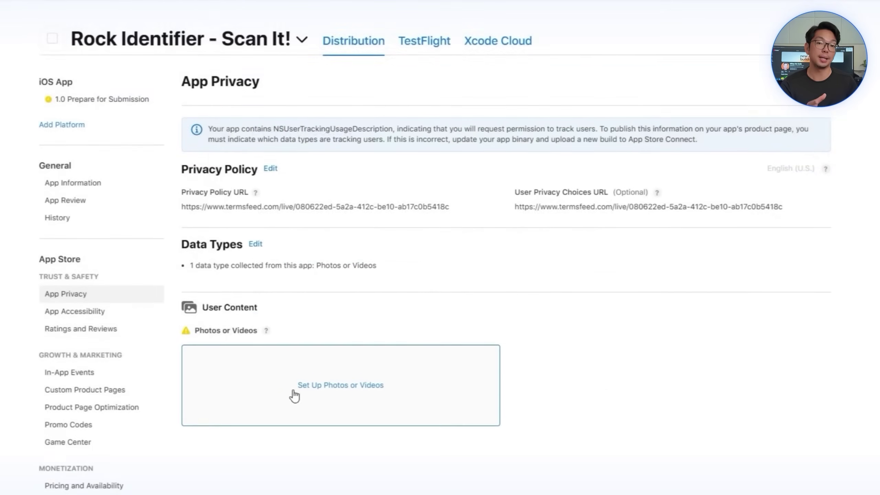
click(302, 385)
click(261, 312)
click(626, 451)
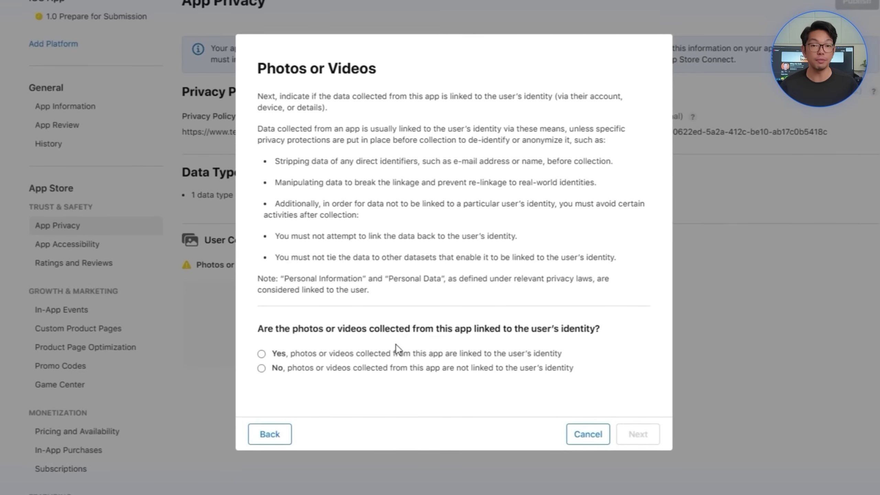
Step: Finish the identity-linking and tracking answers, publish the privacy details, and open version 1.0
click(641, 435)
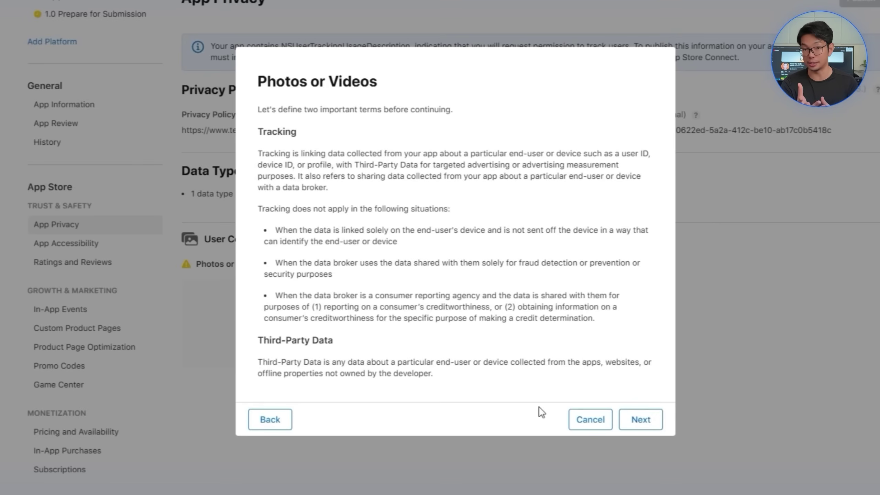
click(640, 418)
click(636, 376)
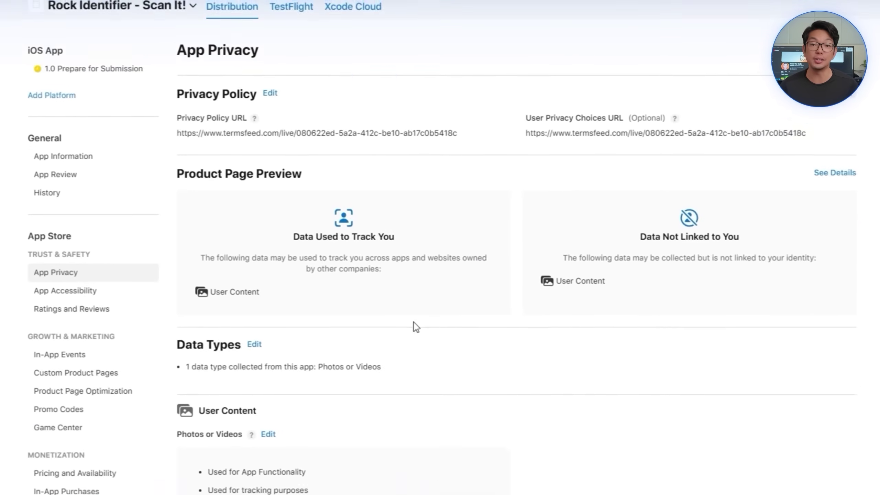
click(821, 118)
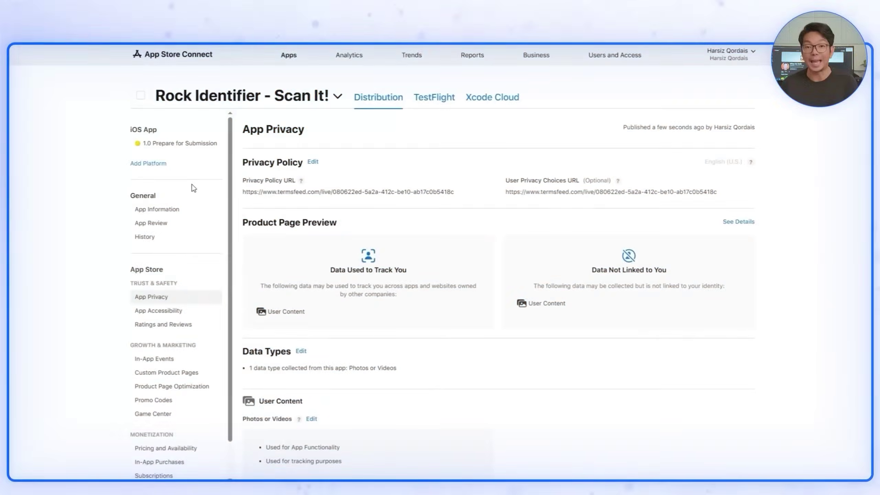
click(183, 146)
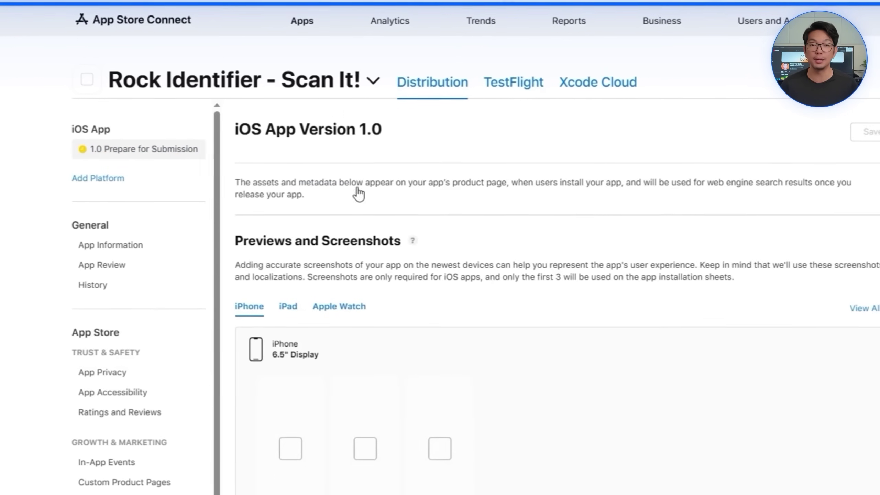